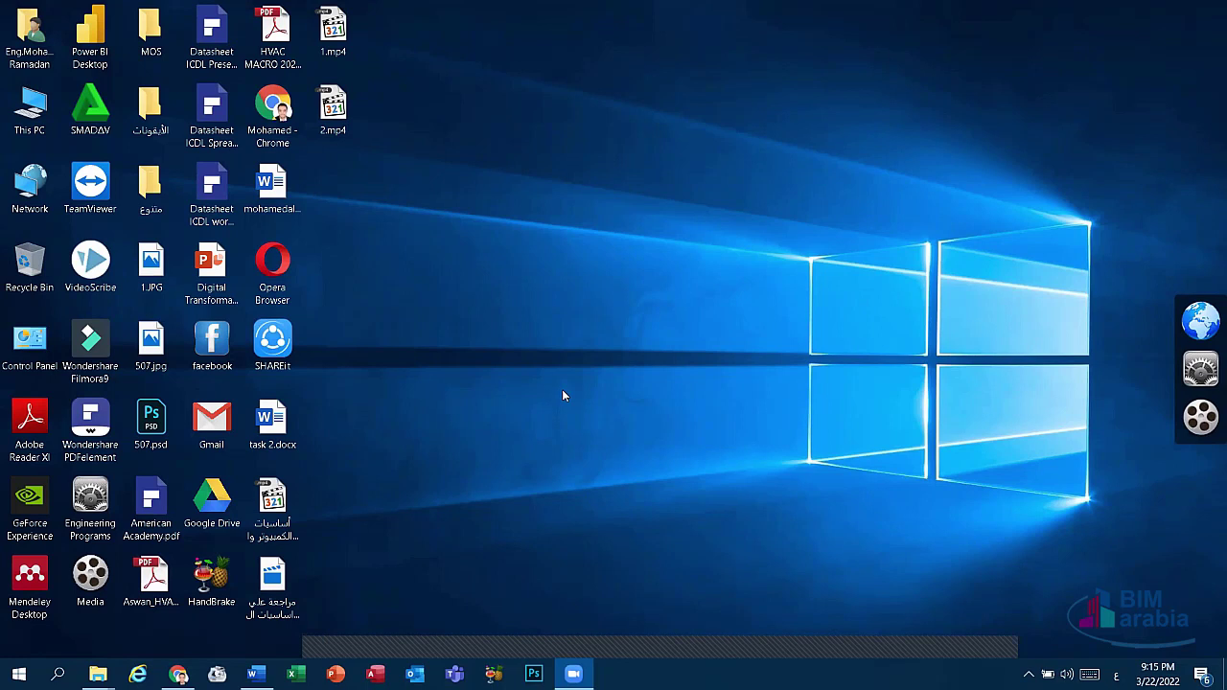
Start Excel, create blank workbook Book1 and select cell C7
{"action": "left_click", "coordinate": [295, 674]}
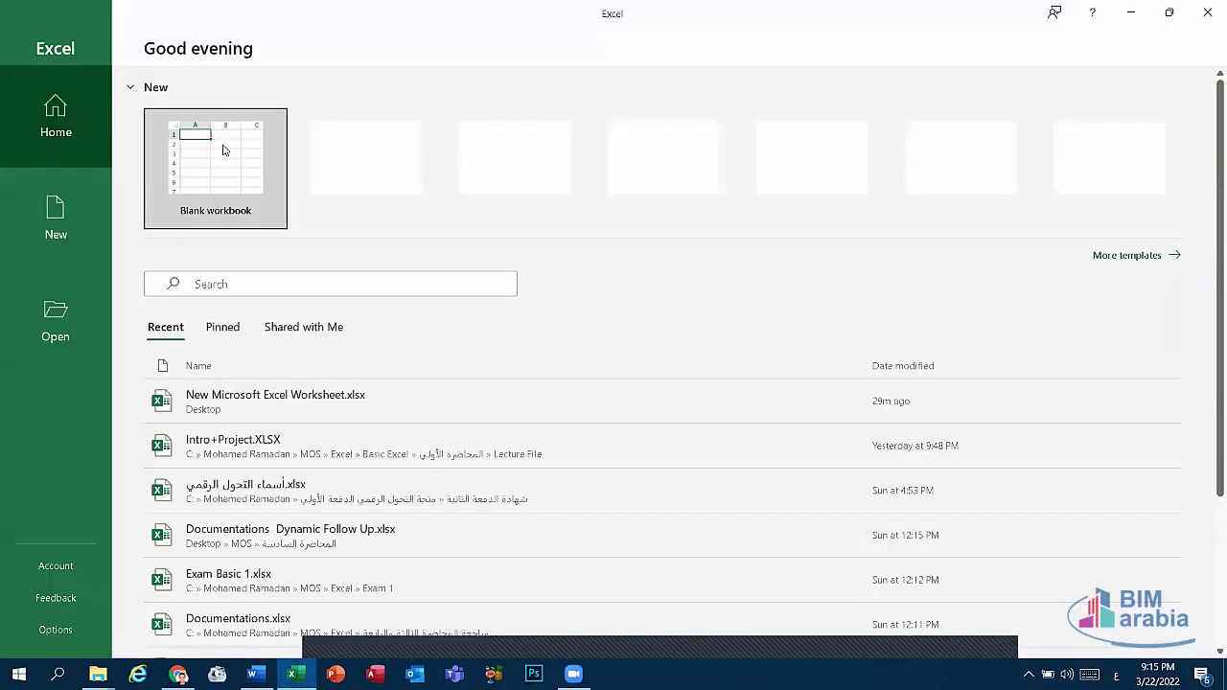
{"action": "left_click", "coordinate": [222, 145]}
{"action": "left_click", "coordinate": [352, 398]}
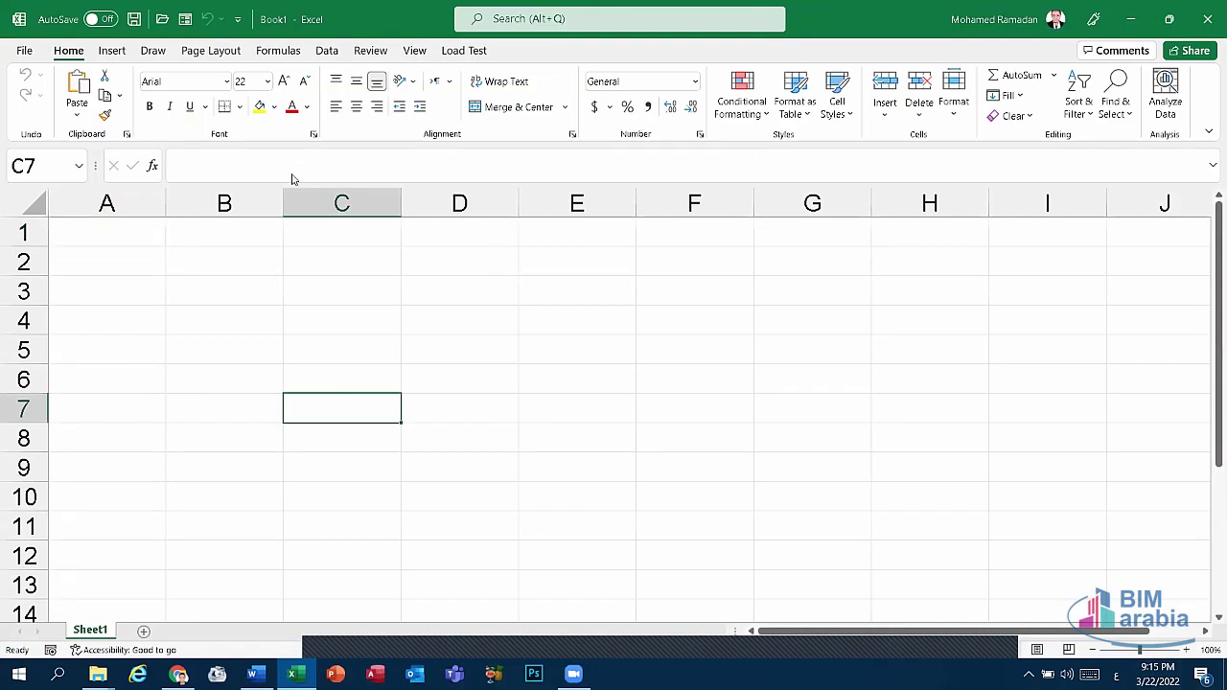
{"action": "left_click", "coordinate": [213, 50]}
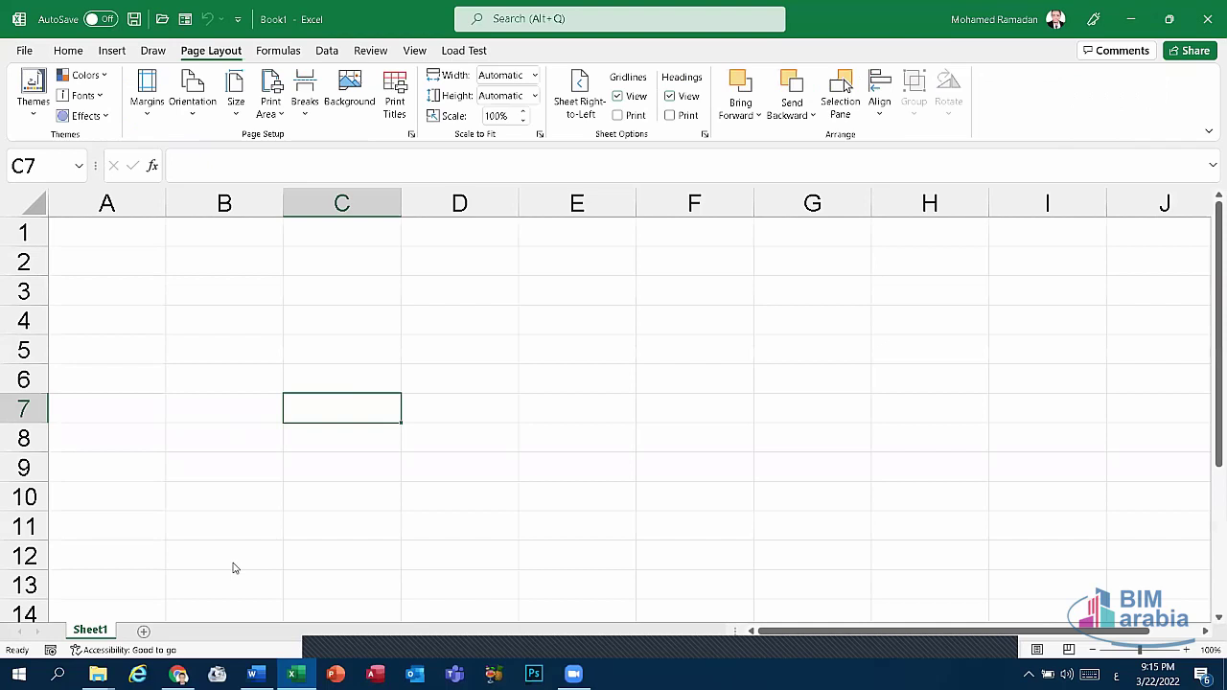
{"action": "right_click", "coordinate": [94, 631]}
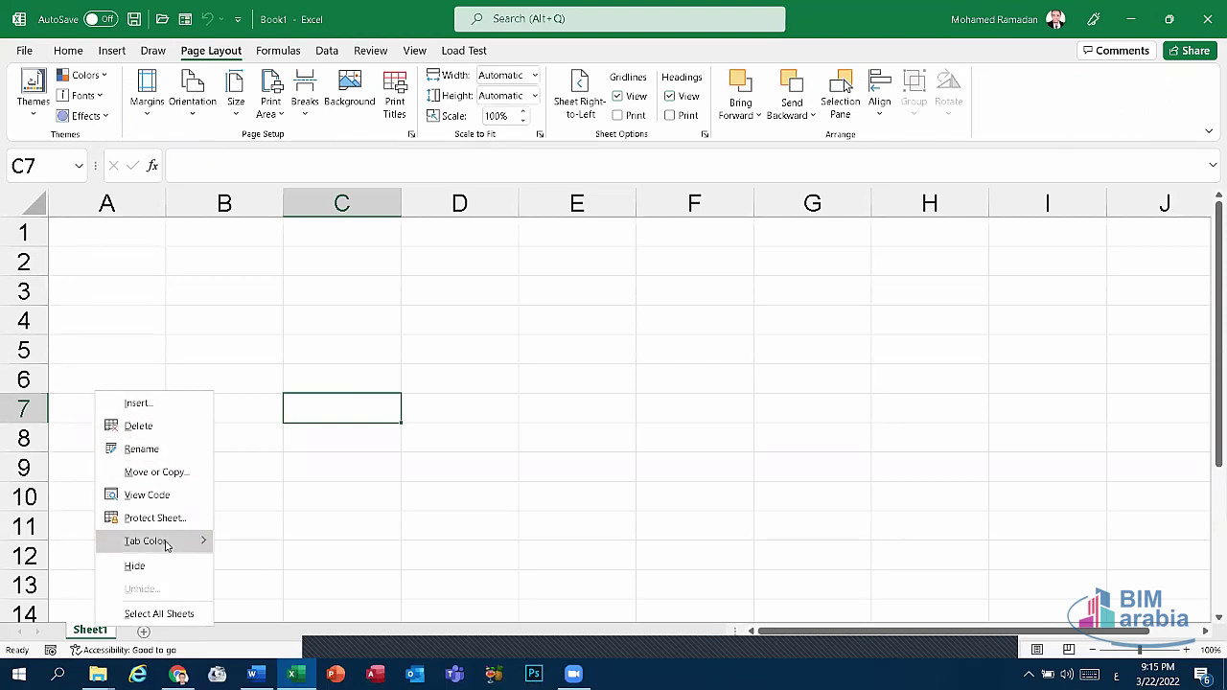
{"action": "mouse_move", "coordinate": [145, 540]}
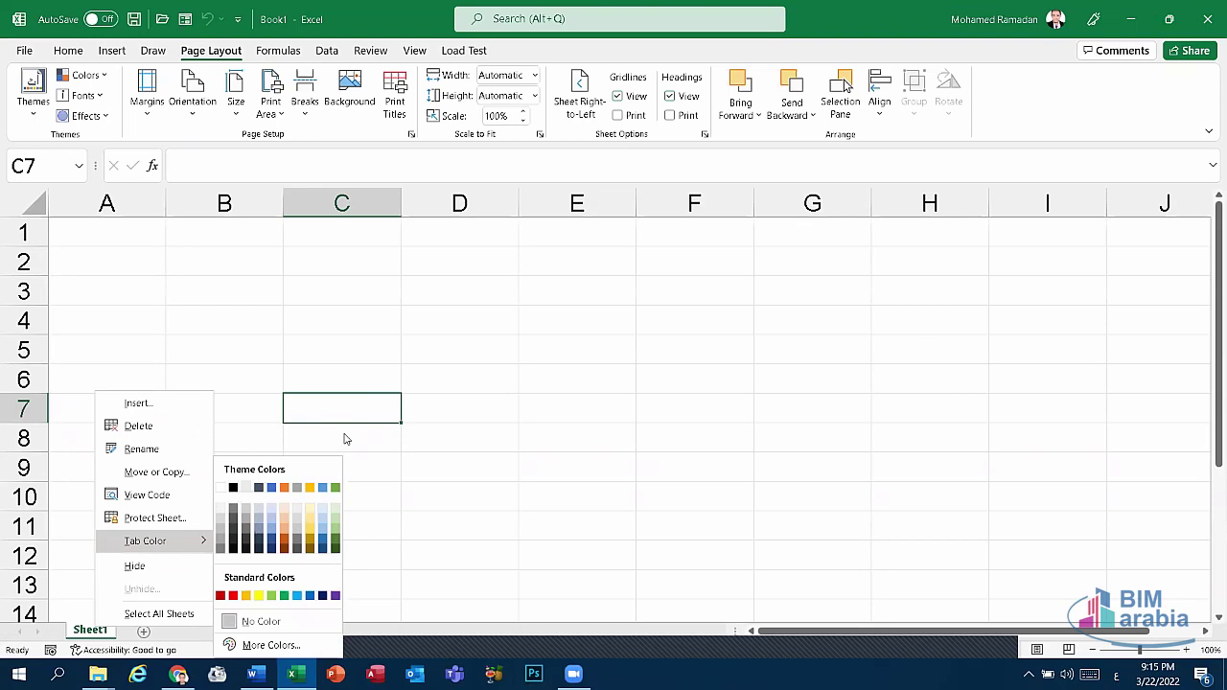
{"action": "left_click", "coordinate": [334, 428]}
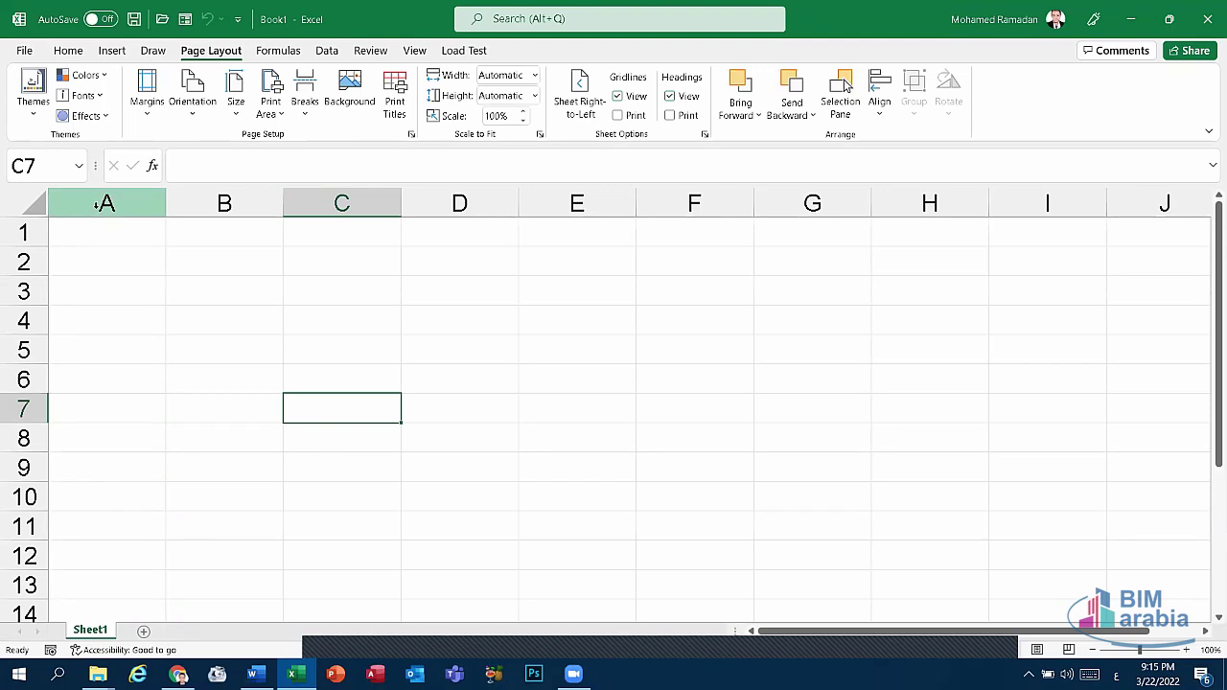
{"action": "left_click", "coordinate": [67, 50]}
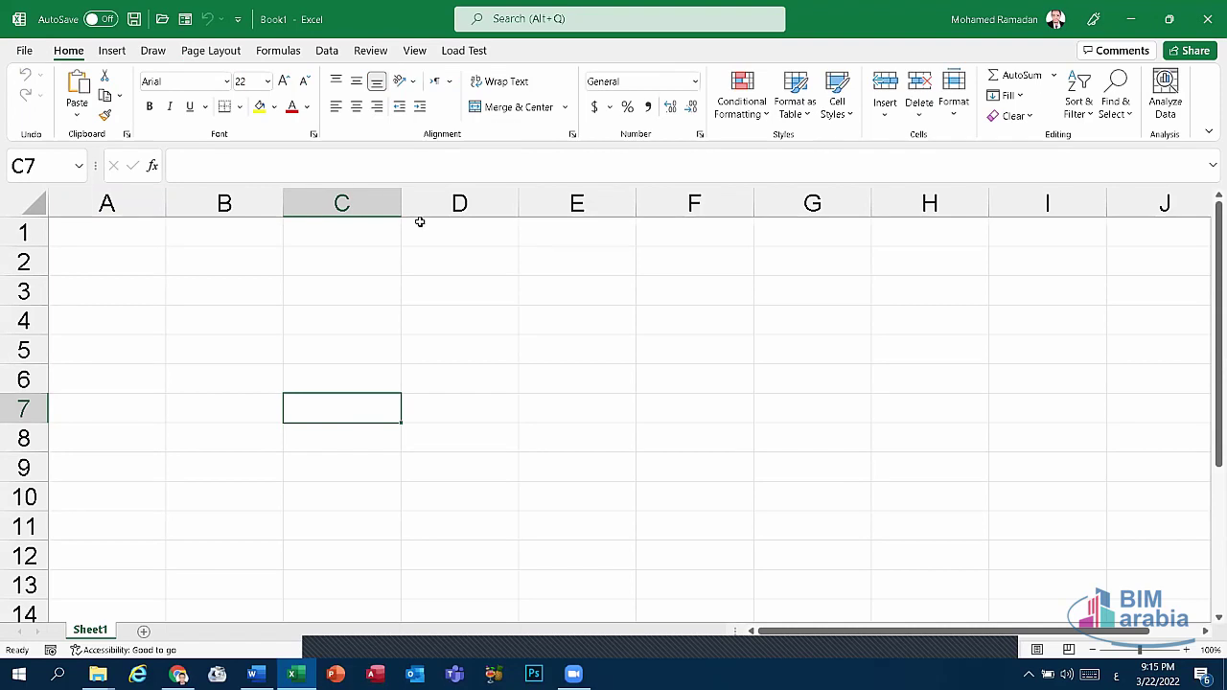
{"action": "left_click", "coordinate": [392, 282]}
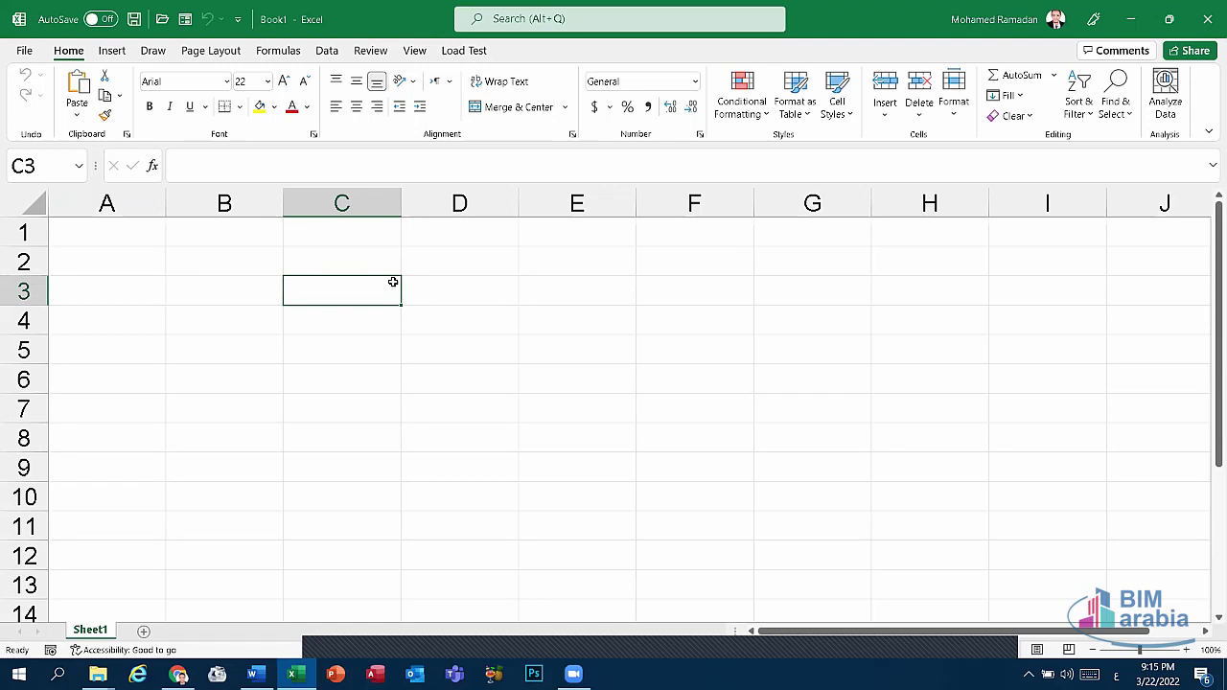
{"action": "left_click", "coordinate": [379, 266]}
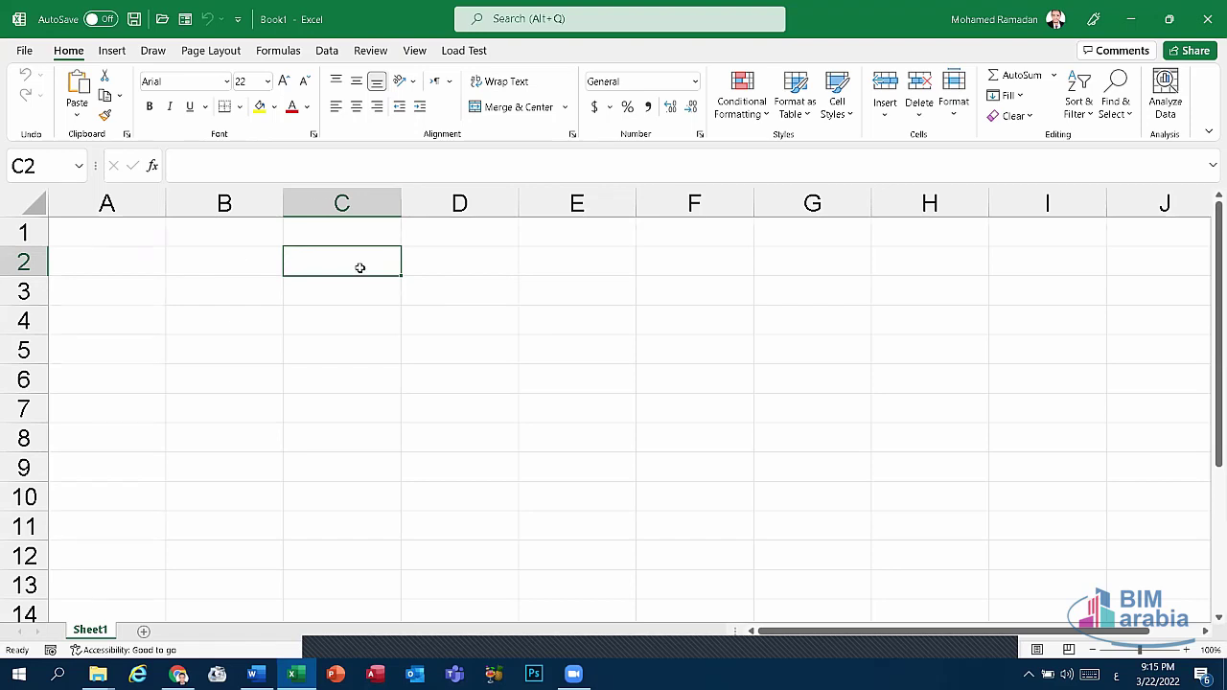
{"action": "left_click", "coordinate": [330, 312]}
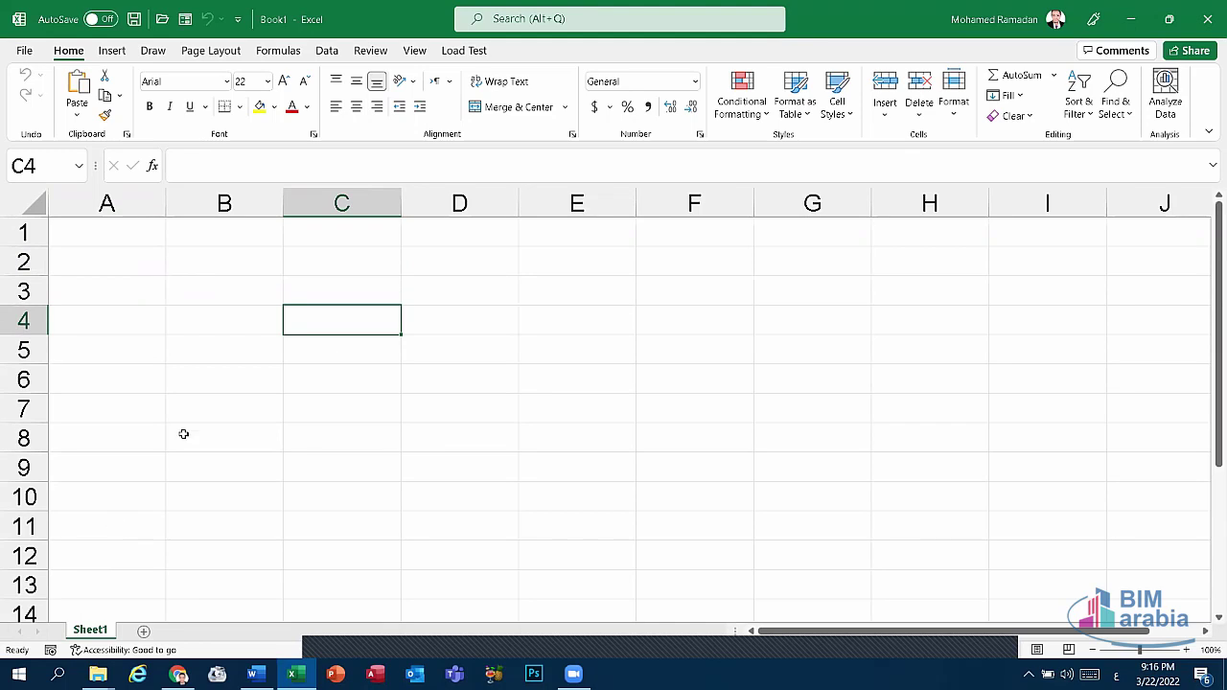
{"action": "left_click", "coordinate": [135, 257]}
{"action": "left_click", "coordinate": [137, 223]}
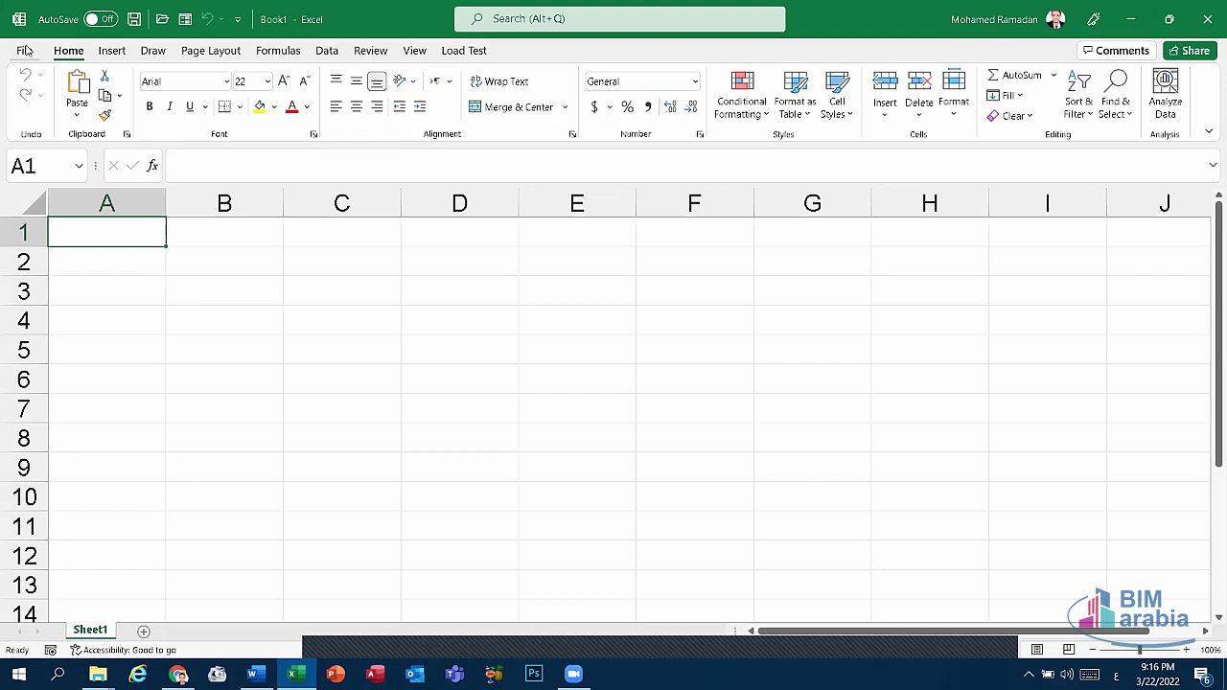
Search templates for Personal and create a workbook from the Photo family tree template
{"action": "left_click", "coordinate": [26, 51]}
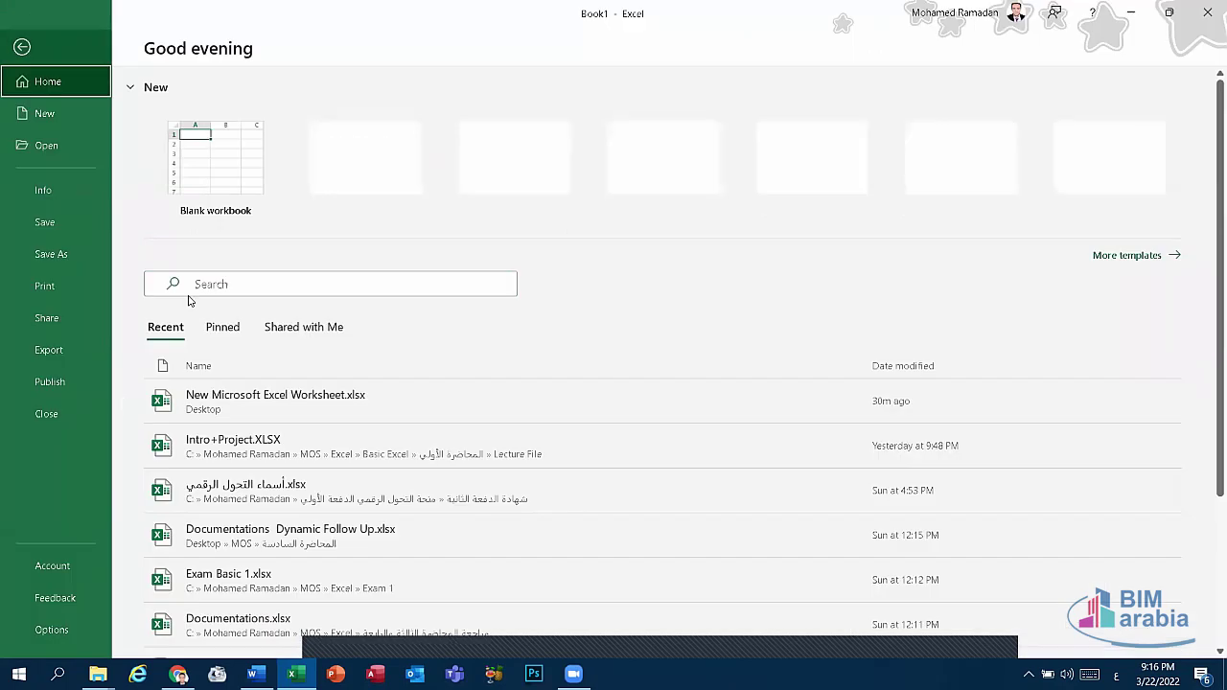
{"action": "left_click", "coordinate": [52, 116]}
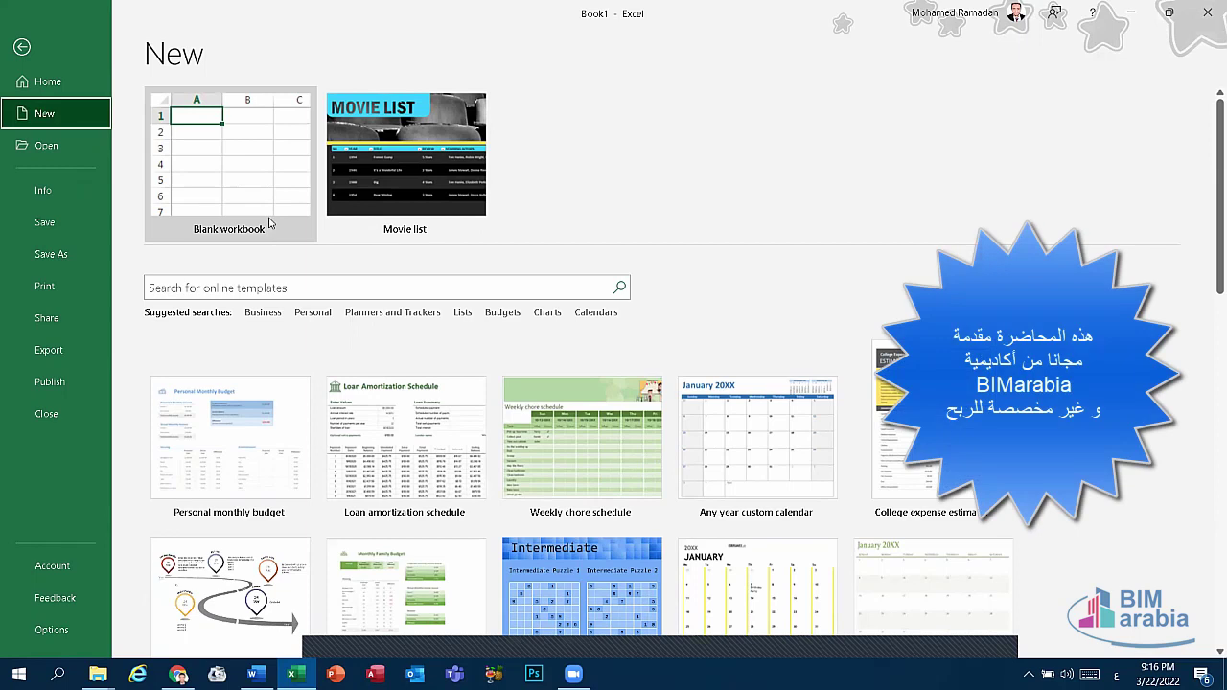
{"action": "left_click", "coordinate": [297, 294]}
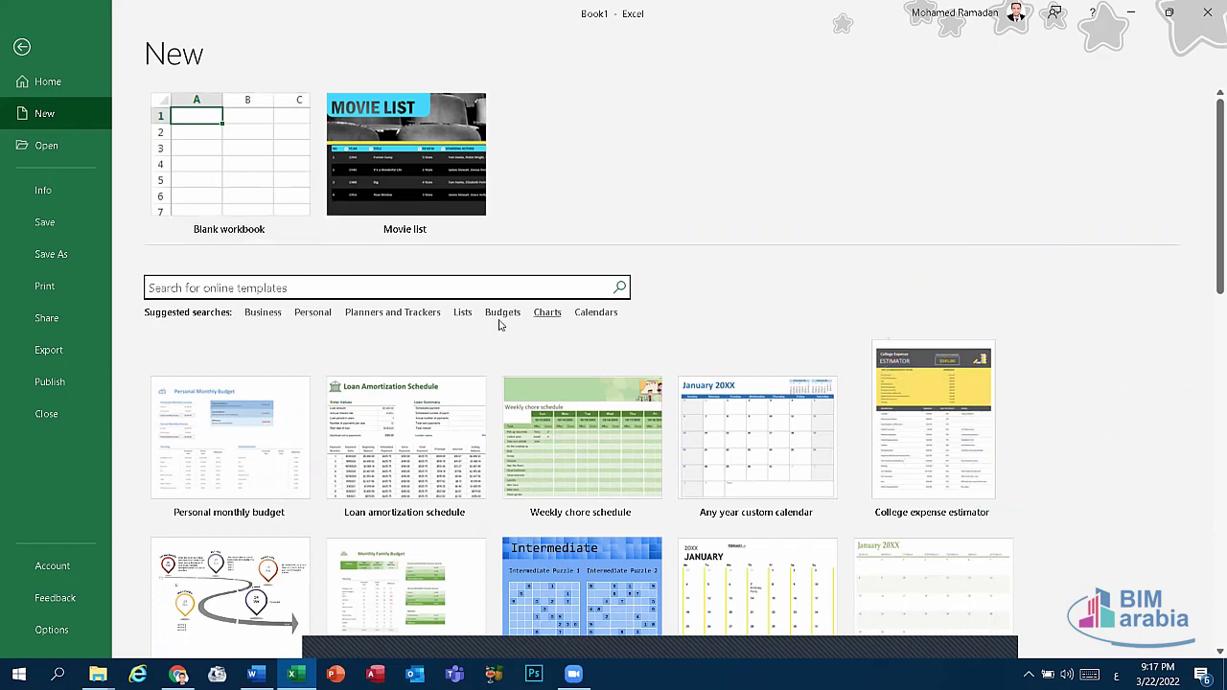
{"action": "left_click", "coordinate": [312, 315]}
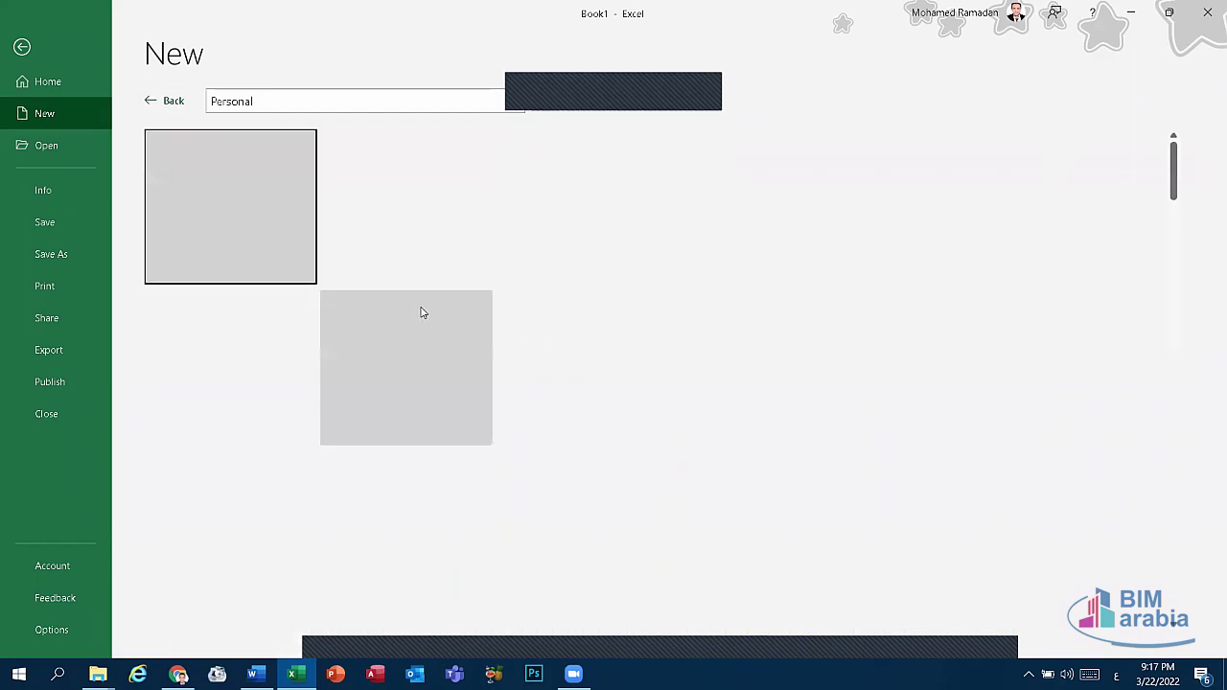
{"action": "scroll", "coordinate": [595, 269], "scroll_direction": "down", "scroll_amount": 3}
{"action": "scroll", "coordinate": [719, 249], "scroll_direction": "down", "scroll_amount": 1}
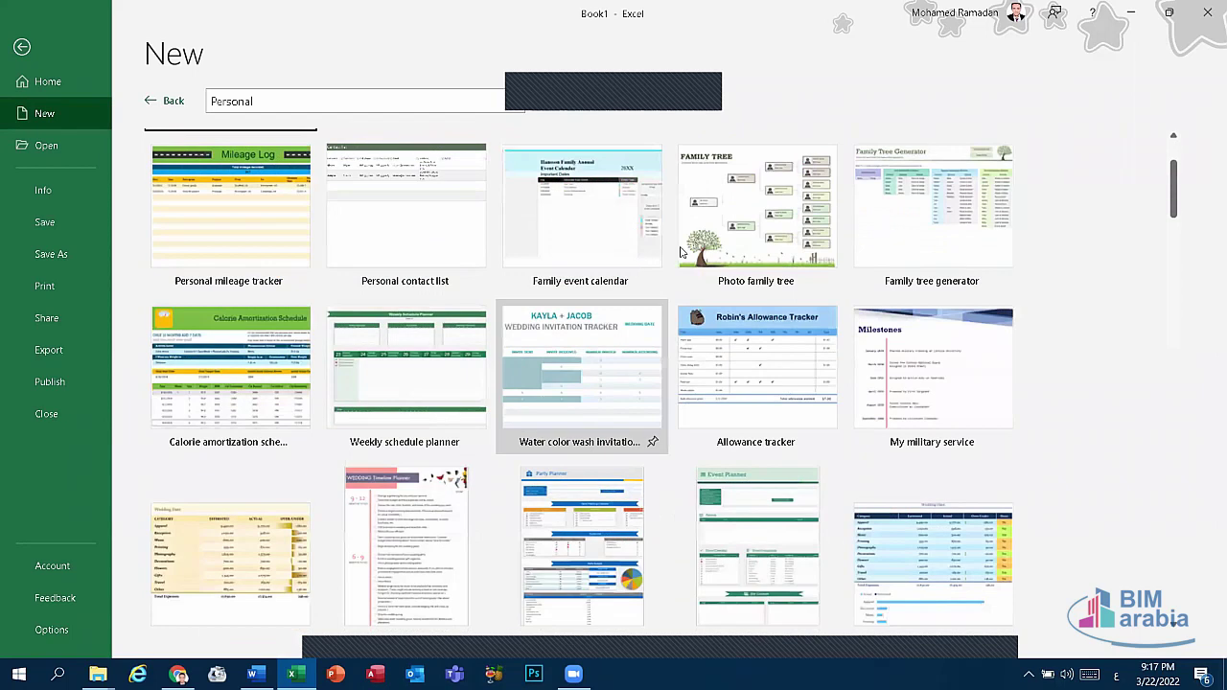
{"action": "scroll", "coordinate": [767, 235], "scroll_direction": "up", "scroll_amount": 1}
{"action": "left_click", "coordinate": [767, 235]}
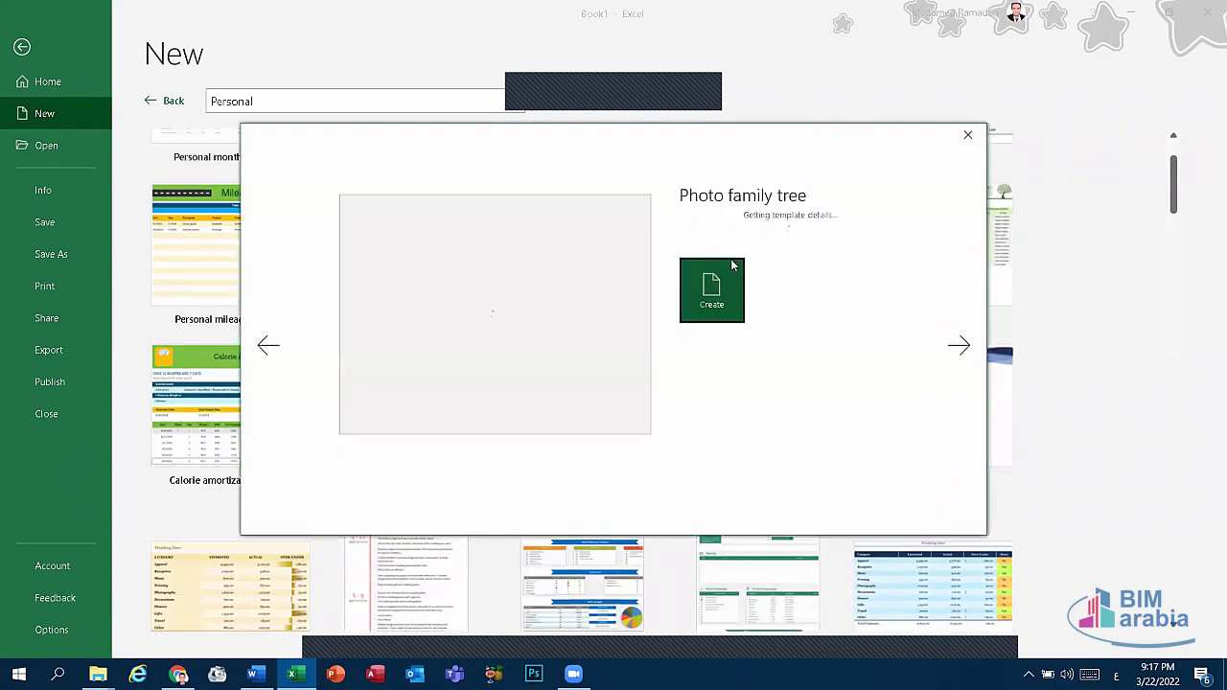
{"action": "left_click", "coordinate": [711, 395]}
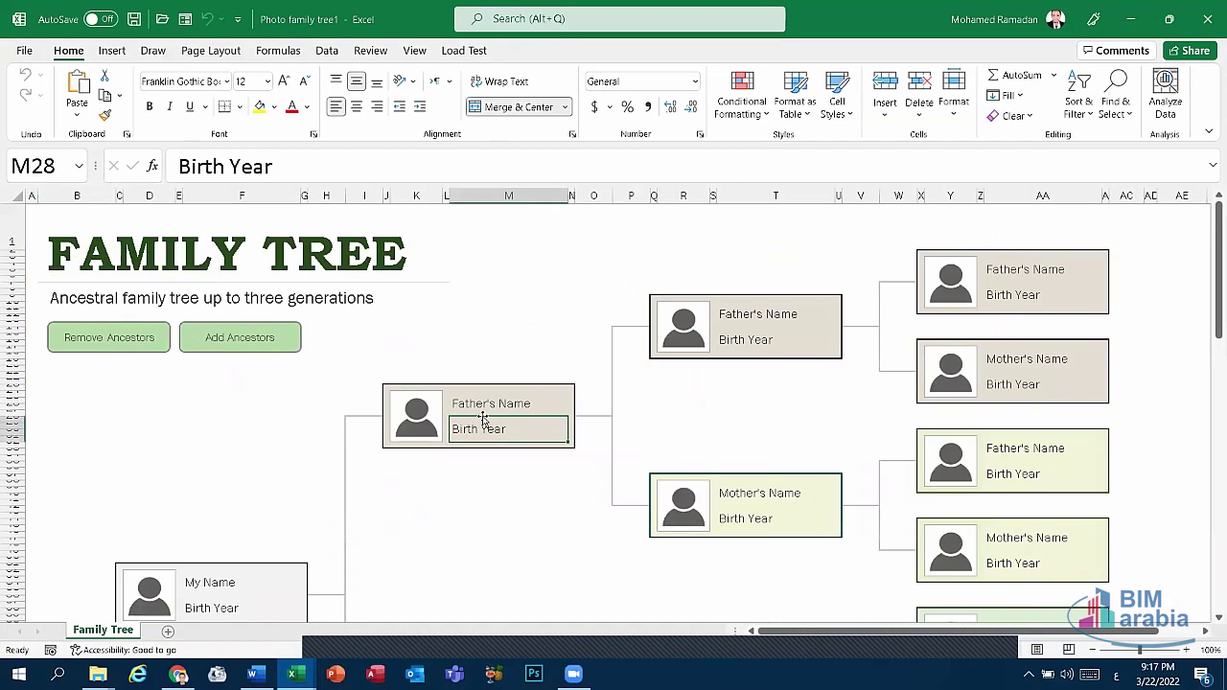
Select the Father's Name and Birth Year boxes, then switch back to the Book1 window
{"action": "left_click", "coordinate": [493, 407]}
{"action": "left_click", "coordinate": [484, 438]}
{"action": "left_click", "coordinate": [781, 331]}
{"action": "left_click", "coordinate": [750, 315]}
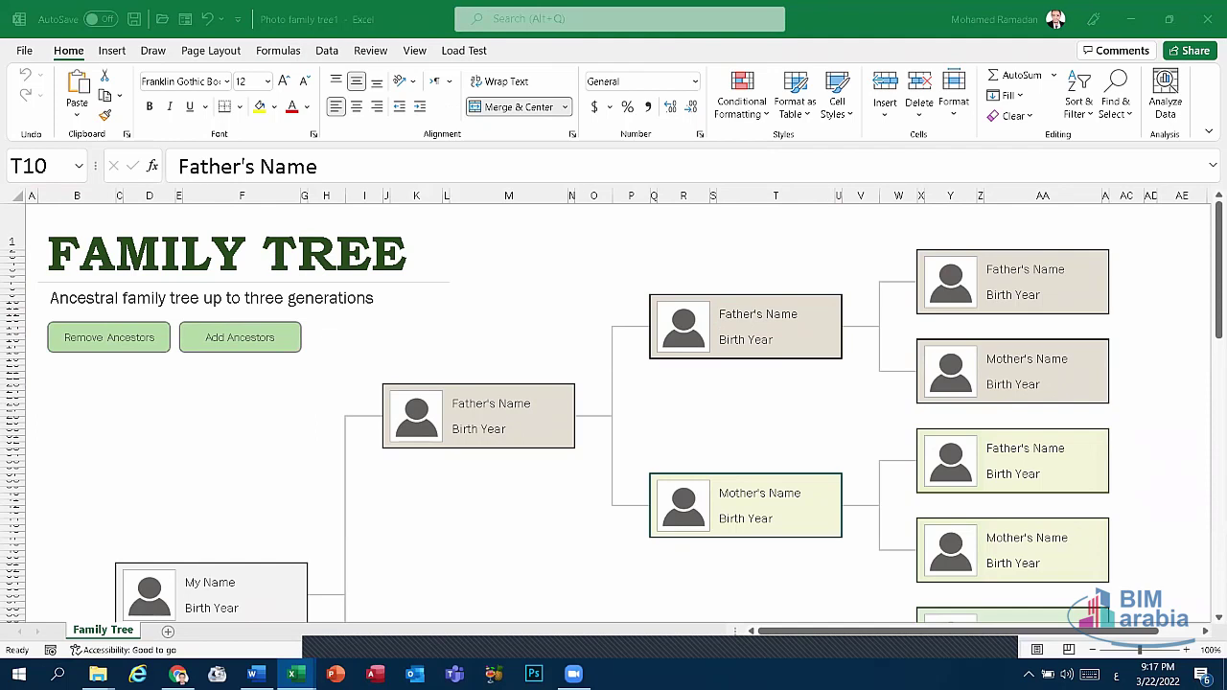
{"action": "mouse_move", "coordinate": [292, 674]}
{"action": "left_click", "coordinate": [219, 608]}
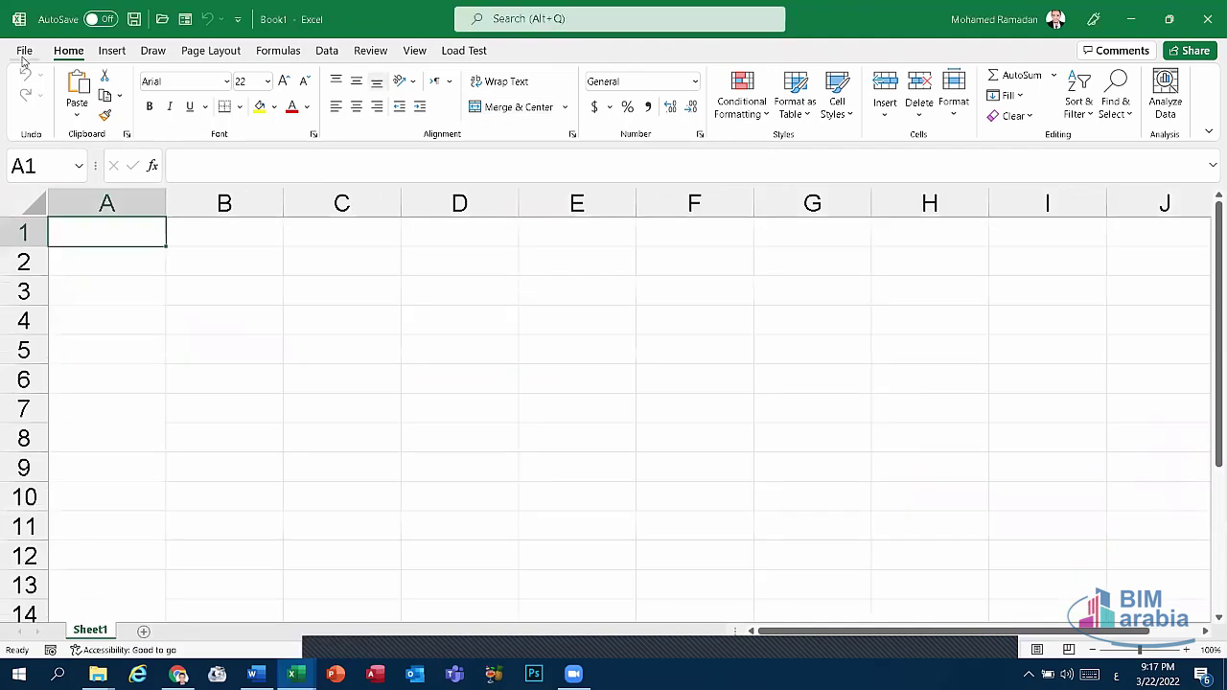
{"action": "left_click", "coordinate": [24, 49]}
{"action": "left_click", "coordinate": [44, 113]}
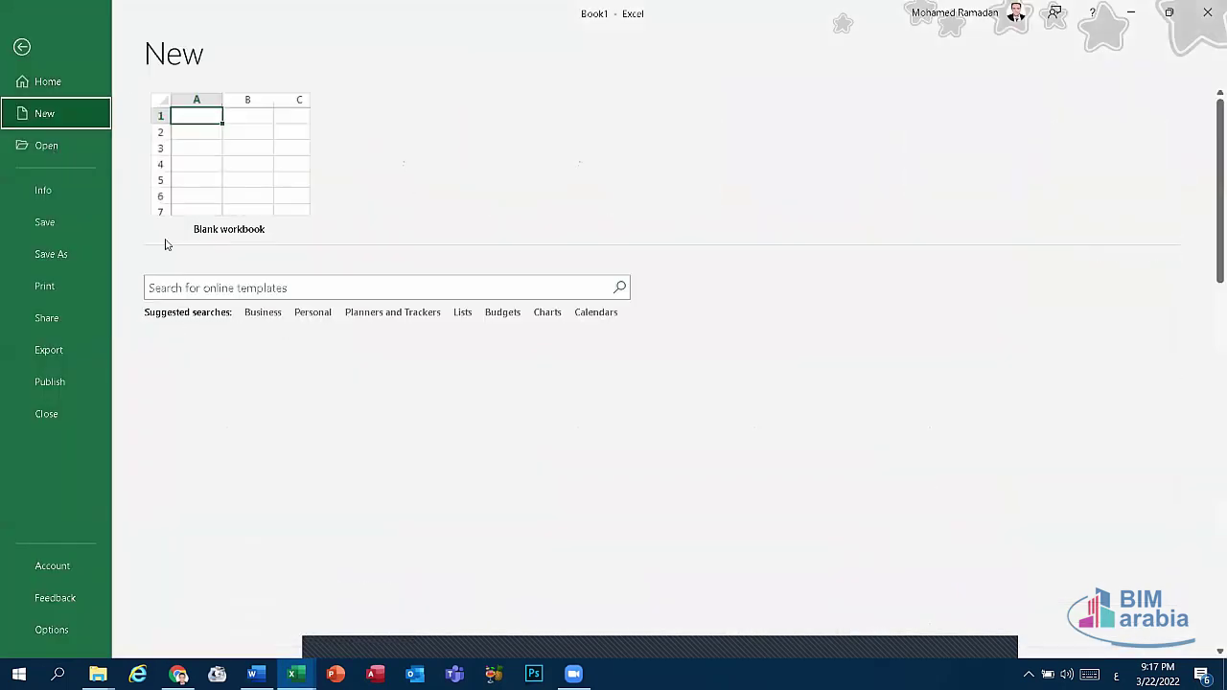
{"action": "left_click", "coordinate": [54, 147]}
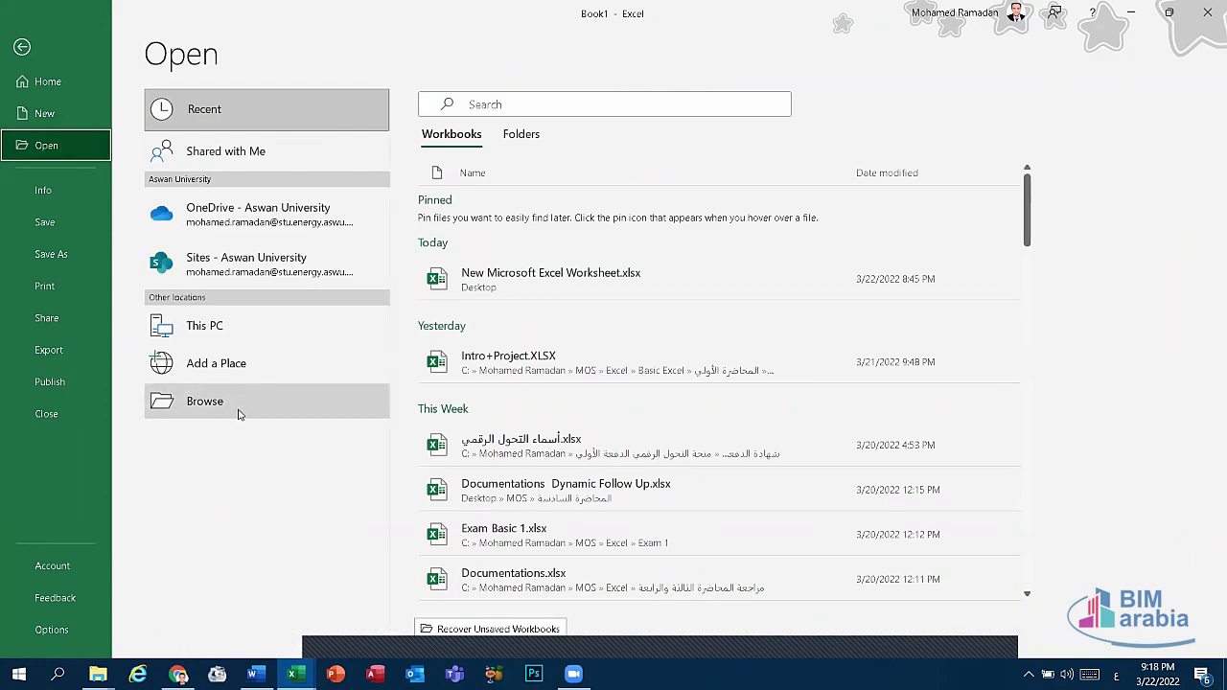
{"action": "left_click", "coordinate": [240, 414]}
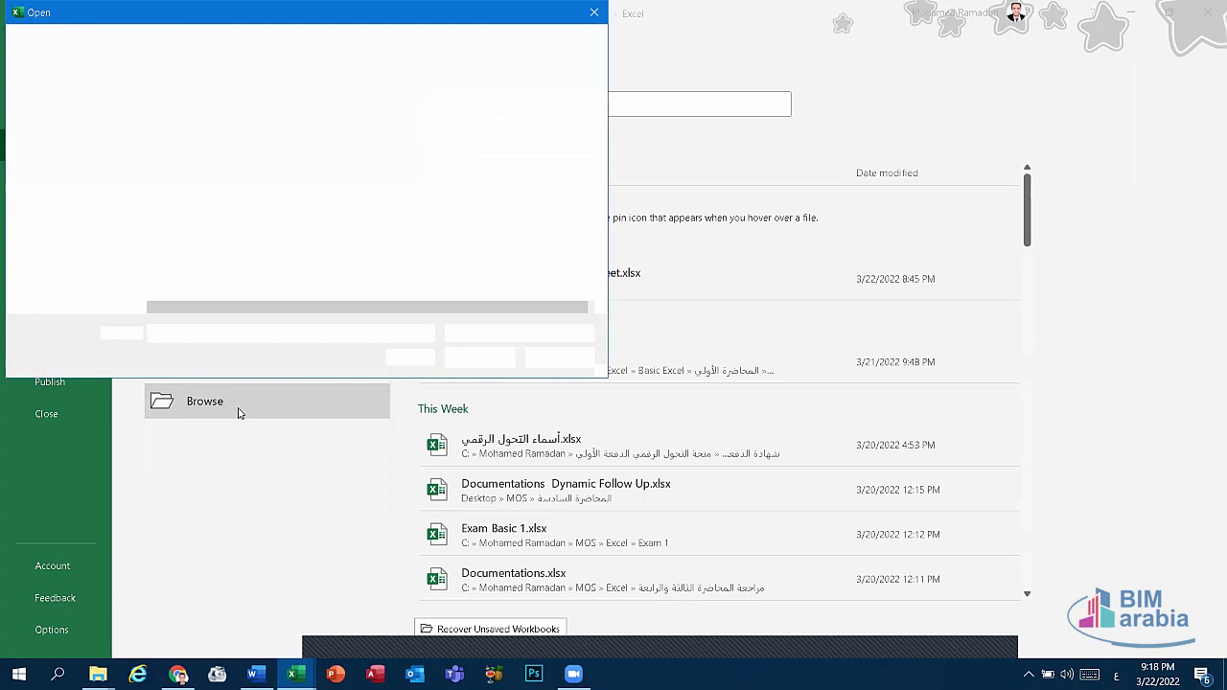
{"action": "left_click", "coordinate": [65, 132]}
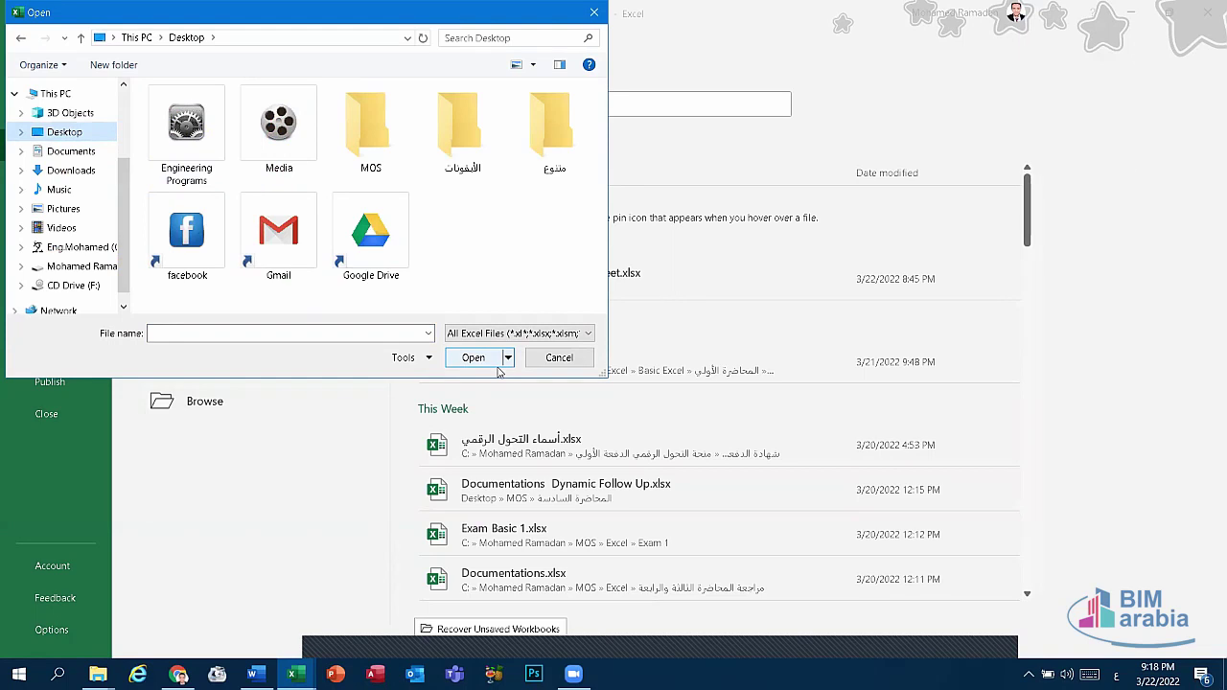
{"action": "key", "text": "Escape"}
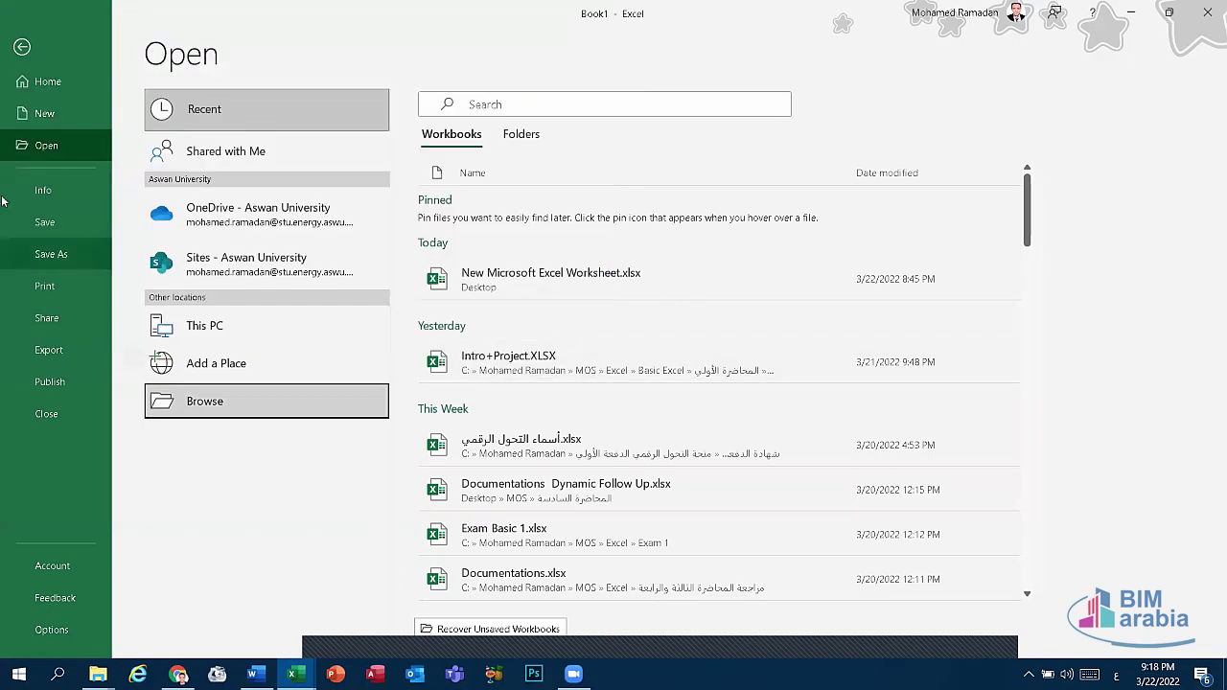
{"action": "left_click", "coordinate": [30, 200]}
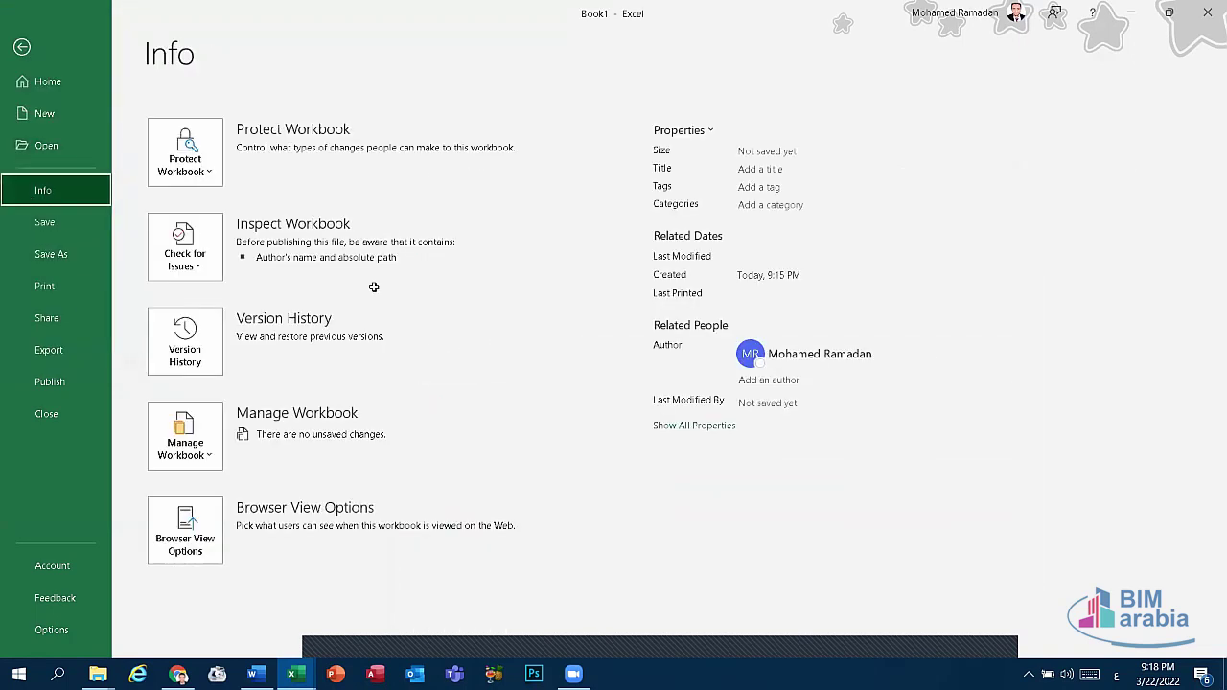
{"action": "key", "text": "Escape"}
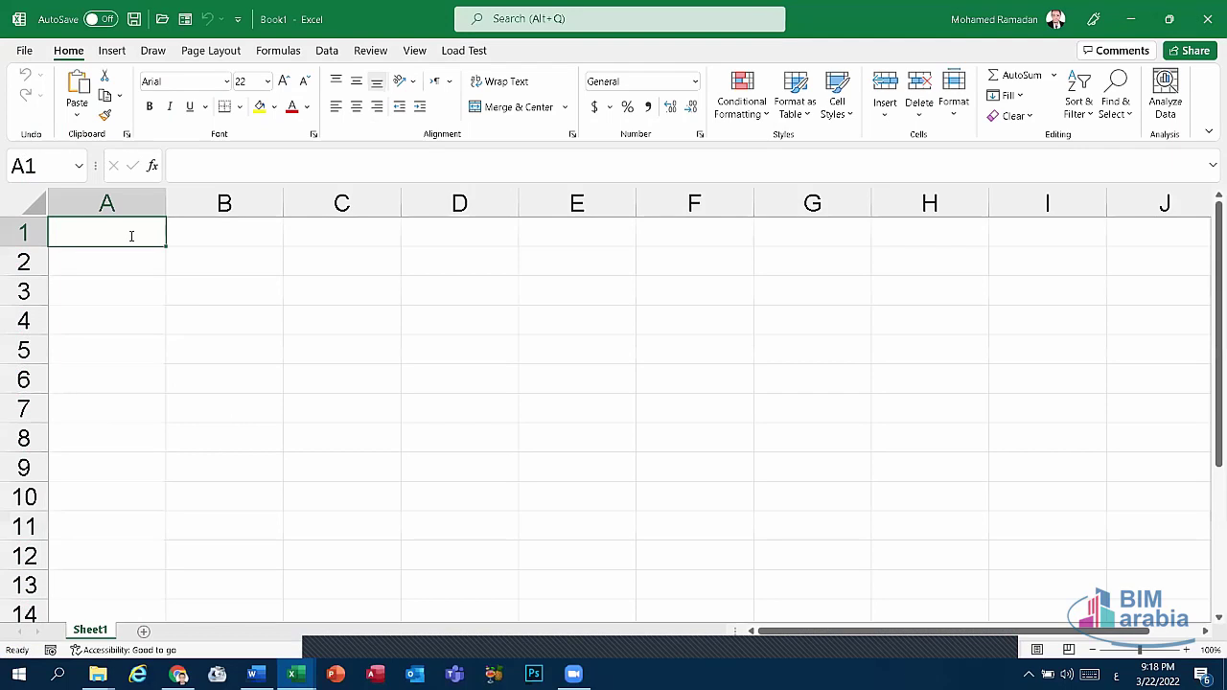
{"action": "key", "text": "Right"}
{"action": "key", "text": "Down"}
{"action": "key", "text": "Down"}
{"action": "key", "text": "Down"}
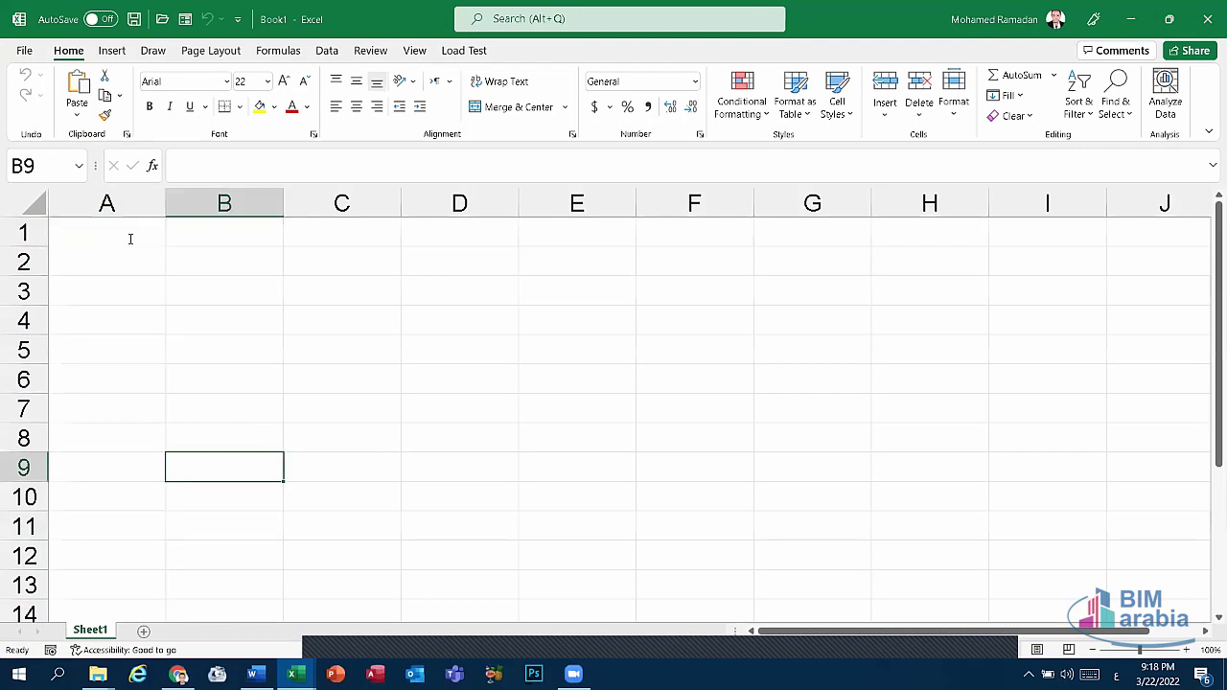
{"action": "left_click", "coordinate": [130, 239]}
{"action": "type", "text": "1 2 3"}
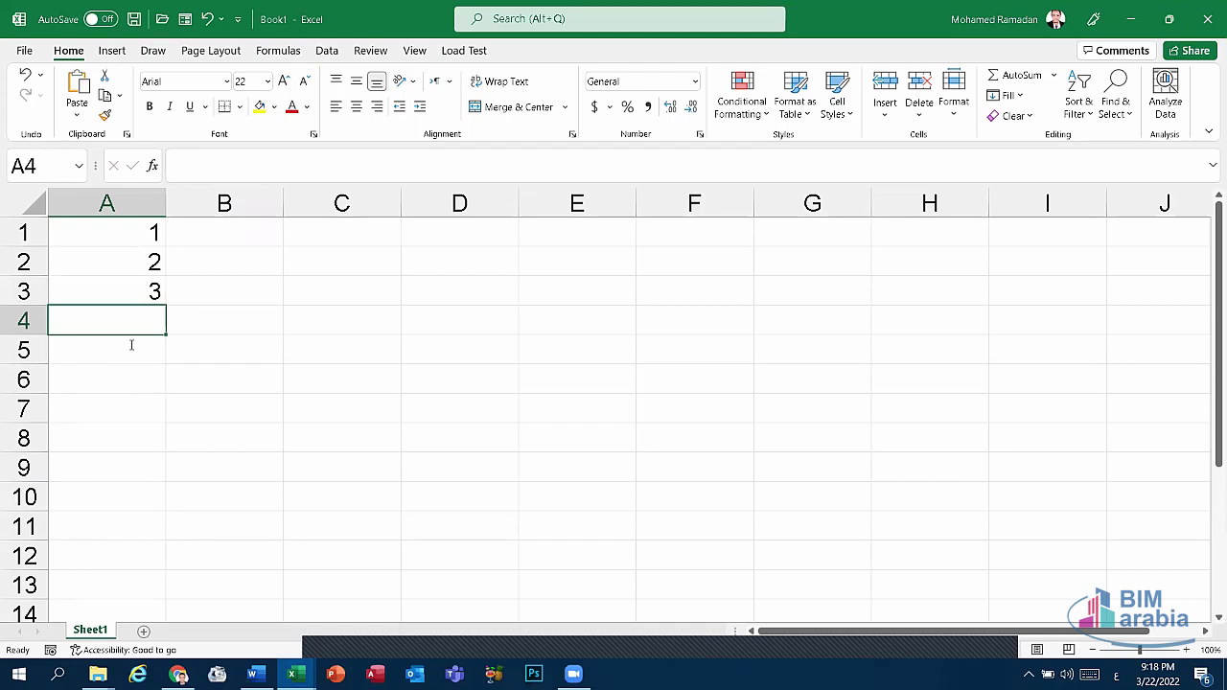
{"action": "key", "text": "Up"}
{"action": "key", "text": "Up"}
{"action": "left_click", "coordinate": [214, 381]}
{"action": "left_click", "coordinate": [247, 322]}
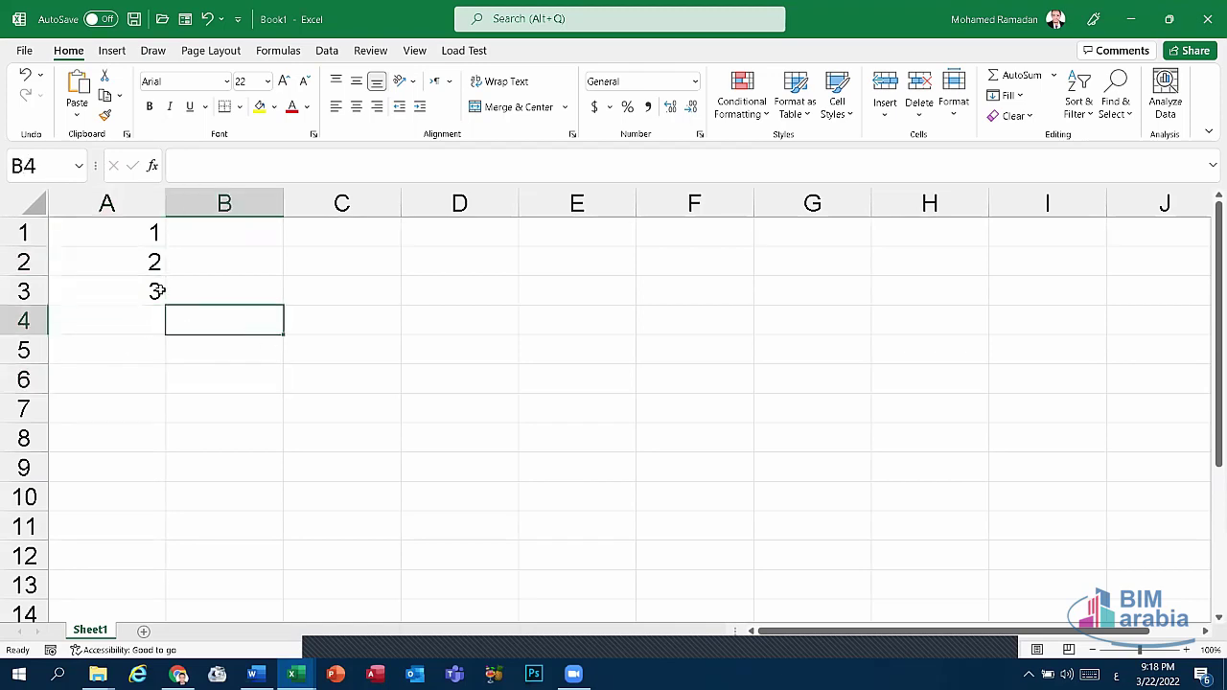
{"action": "left_click", "coordinate": [132, 383]}
{"action": "right_click", "coordinate": [89, 630]}
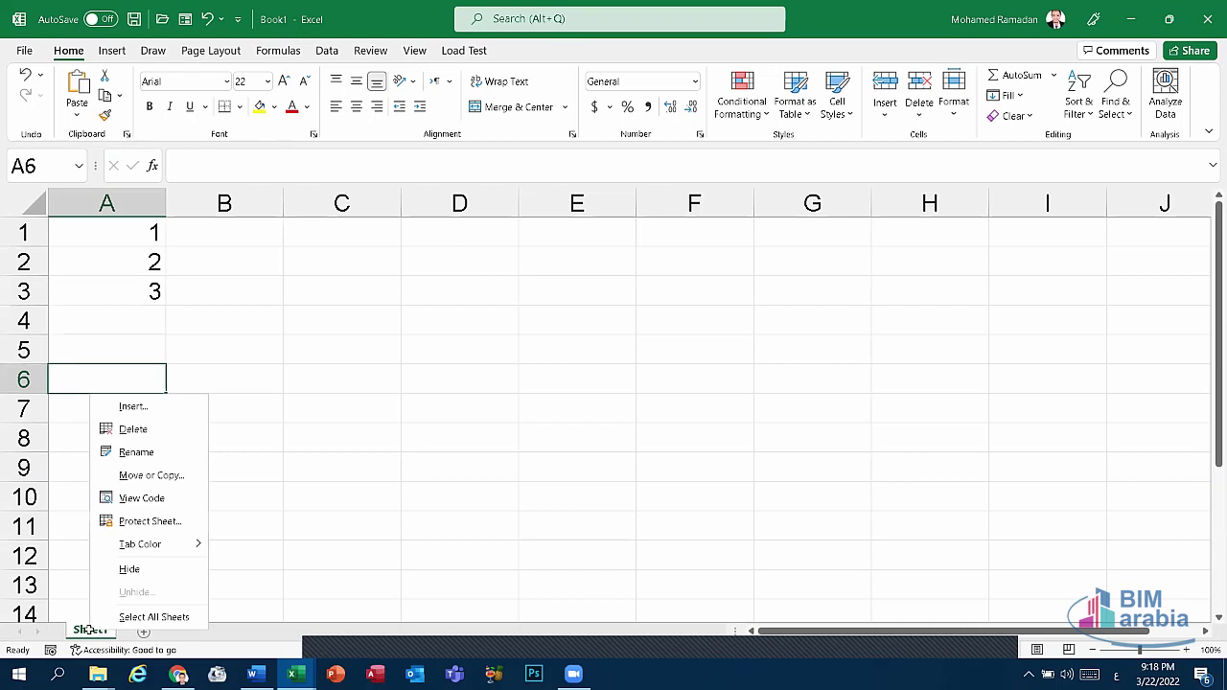
{"action": "left_click", "coordinate": [159, 515]}
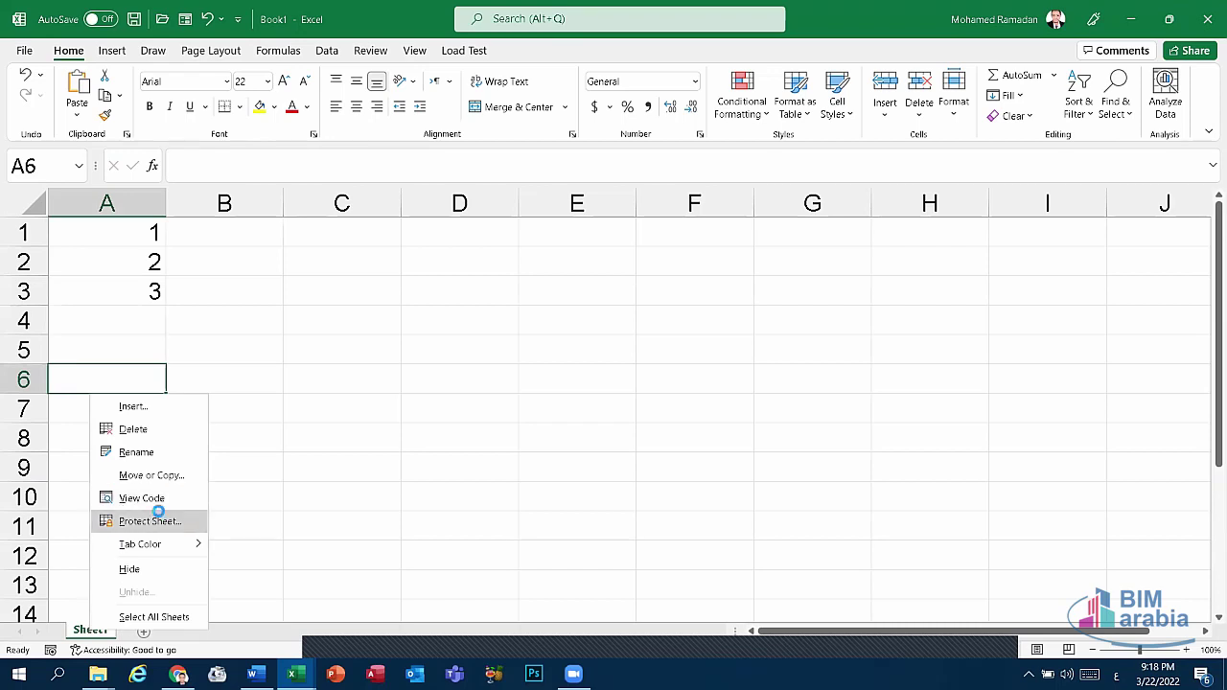
{"action": "type", "text": "12"}
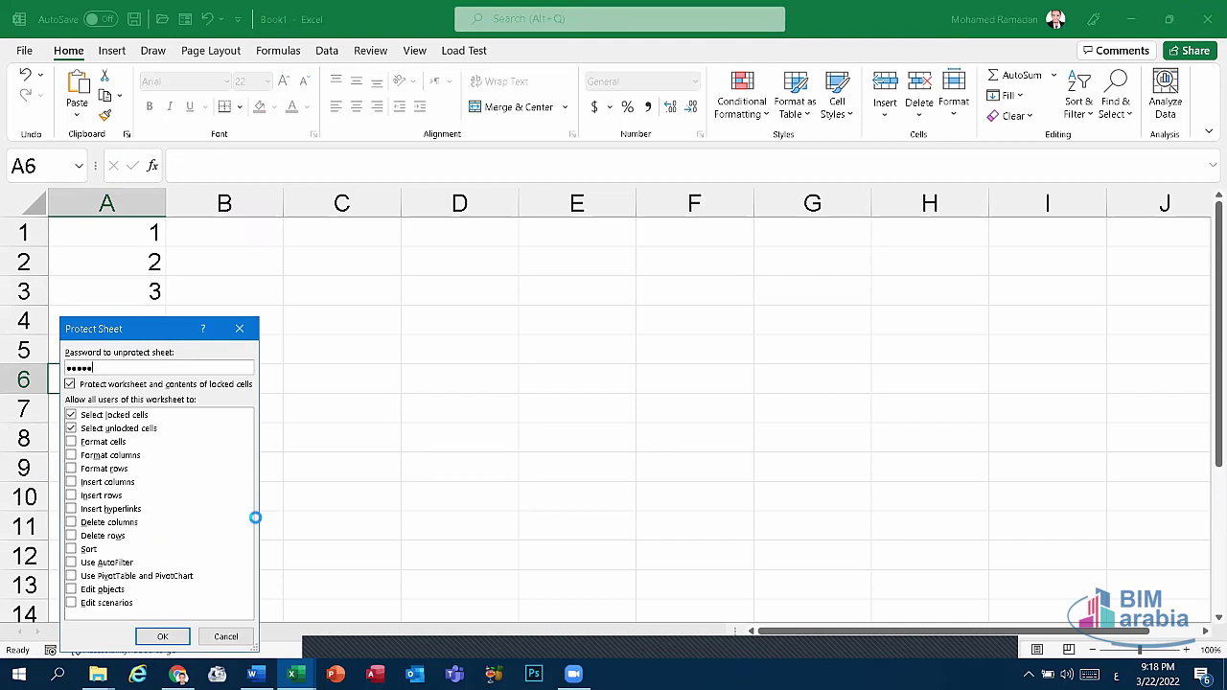
{"action": "key", "text": "Return"}
{"action": "type", "text": "1"}
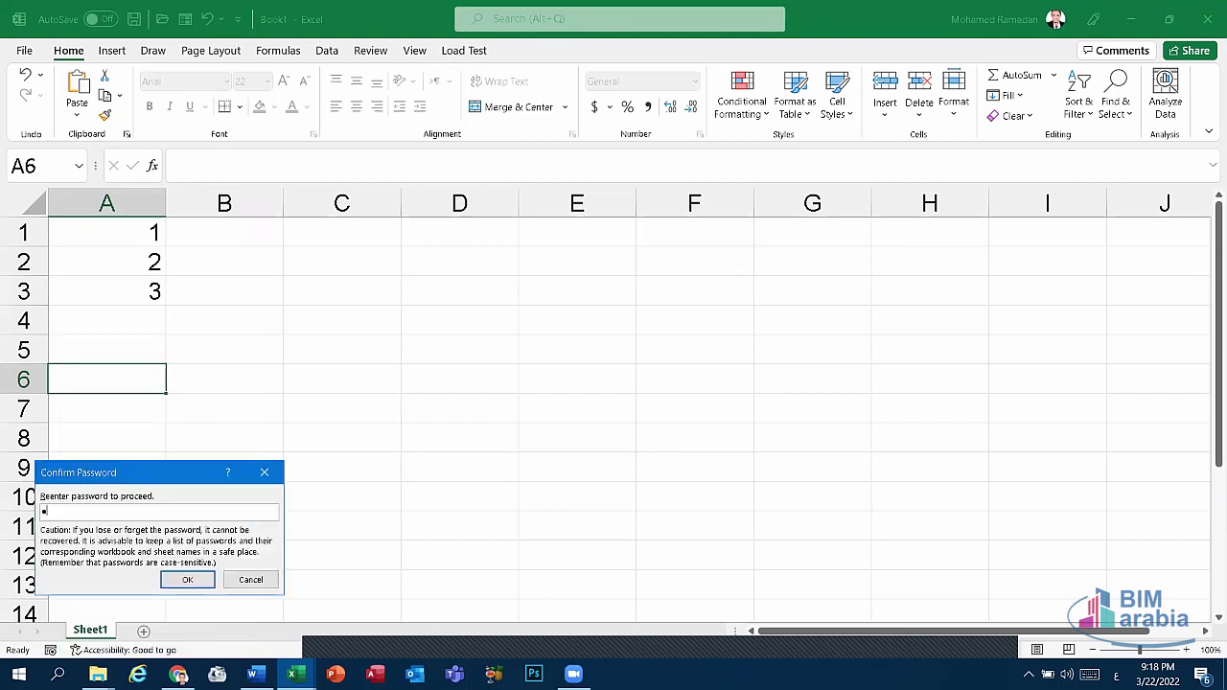
{"action": "left_click", "coordinate": [188, 580]}
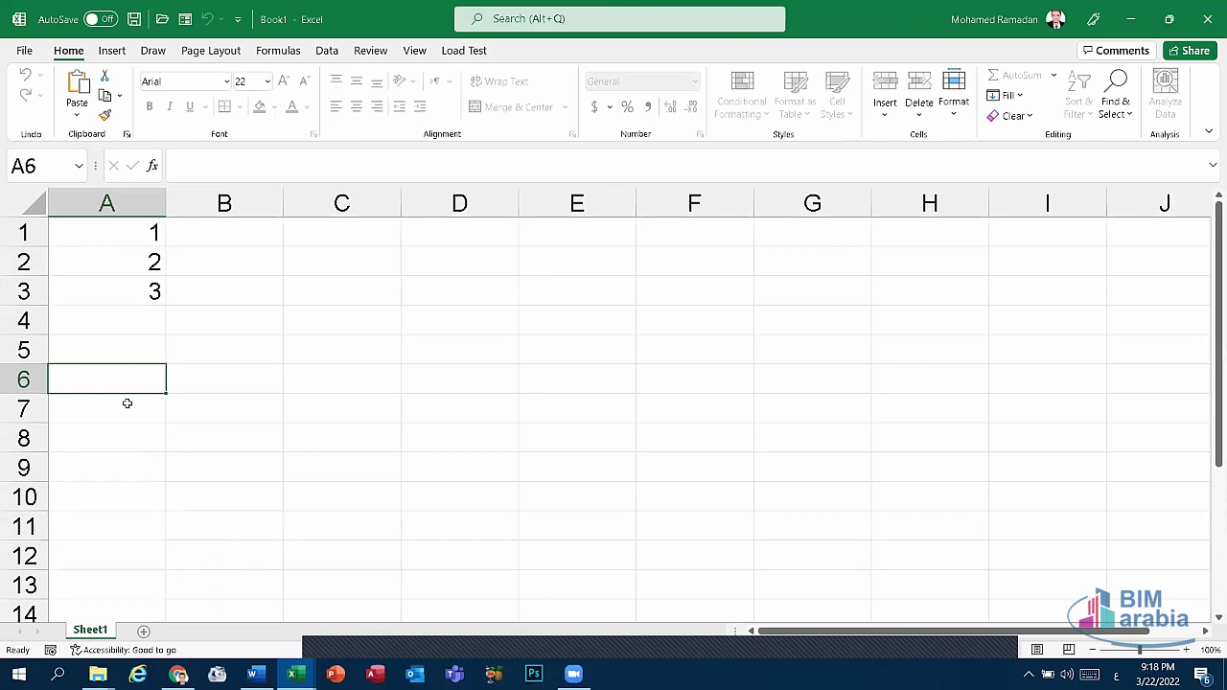
{"action": "double_click", "coordinate": [122, 382]}
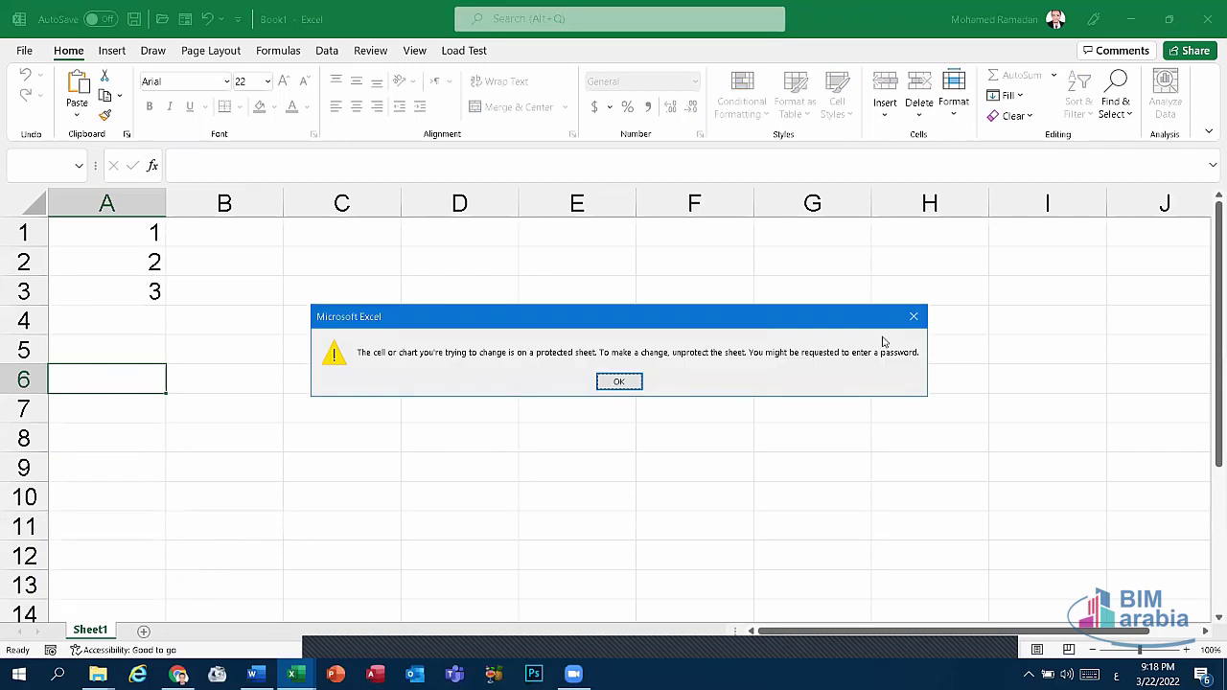
{"action": "left_click", "coordinate": [618, 383]}
{"action": "right_click", "coordinate": [93, 632]}
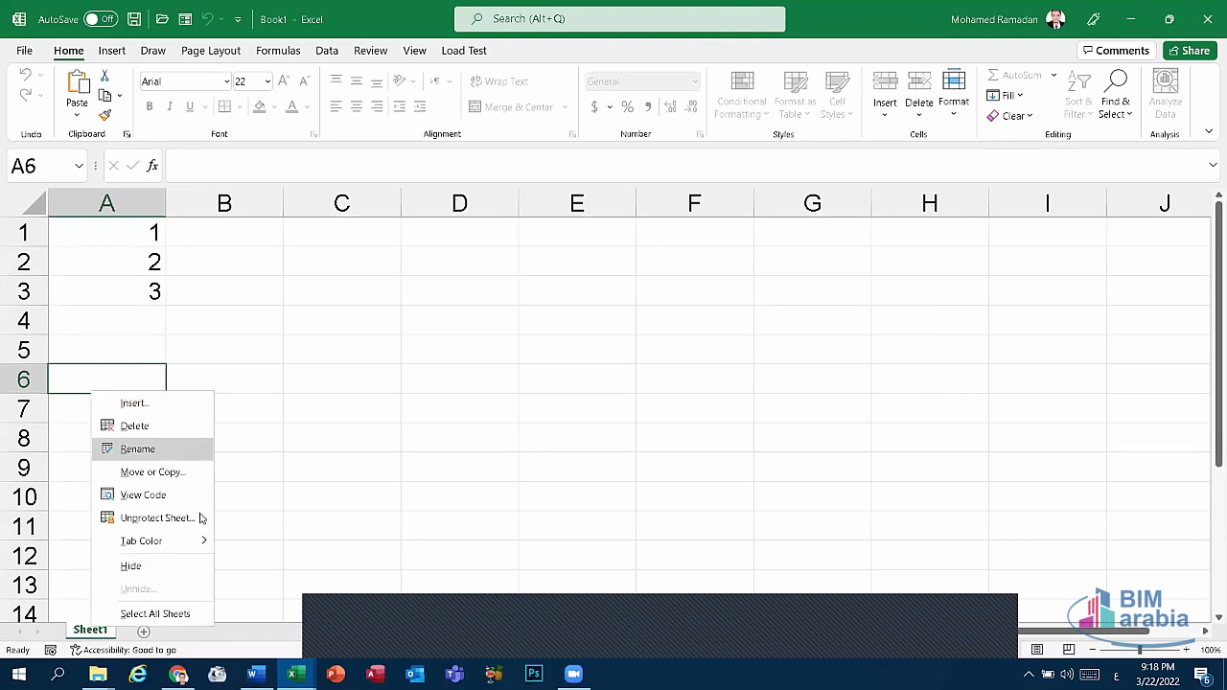
{"action": "left_click", "coordinate": [158, 518]}
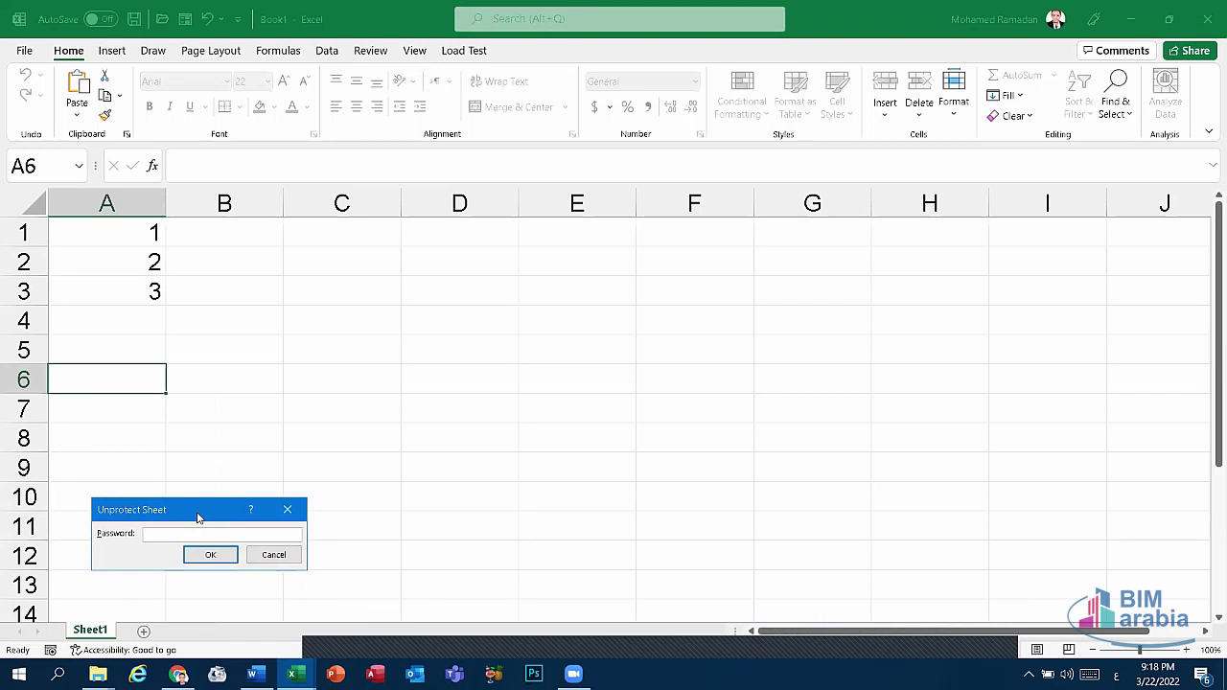
{"action": "type", "text": "12"}
{"action": "left_click", "coordinate": [211, 554]}
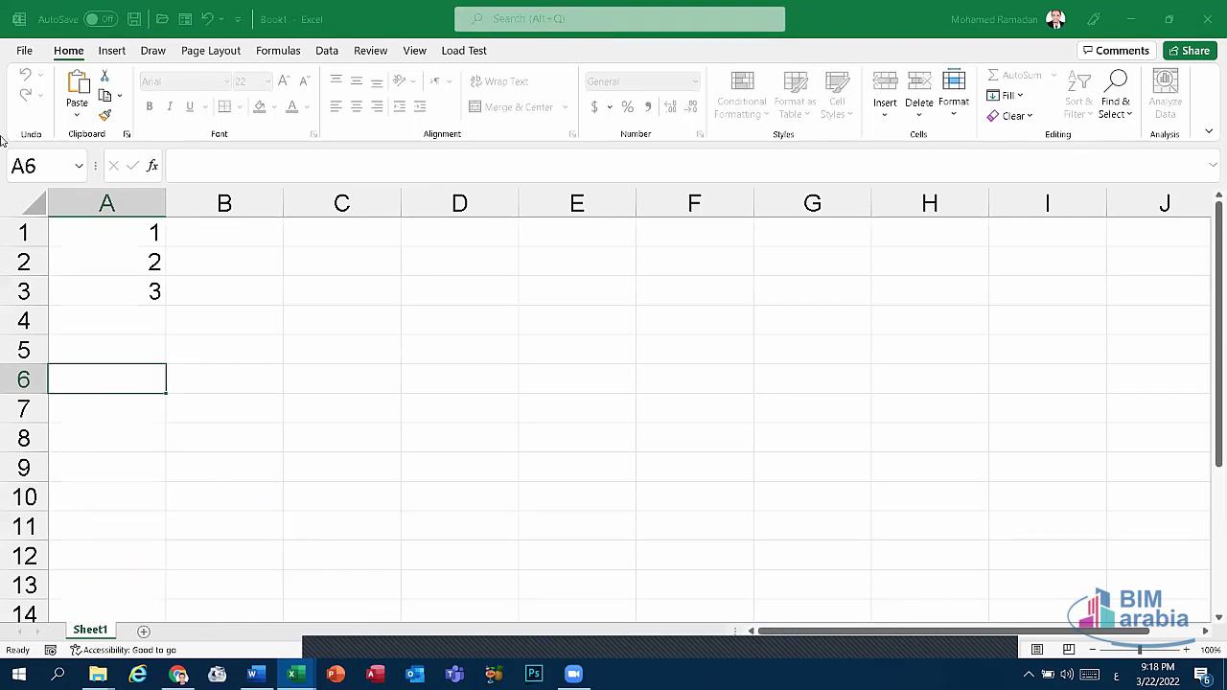
Encrypt Book1 via Protect Workbook > Encrypt with Password, entering and confirming a password
{"action": "left_click", "coordinate": [24, 50]}
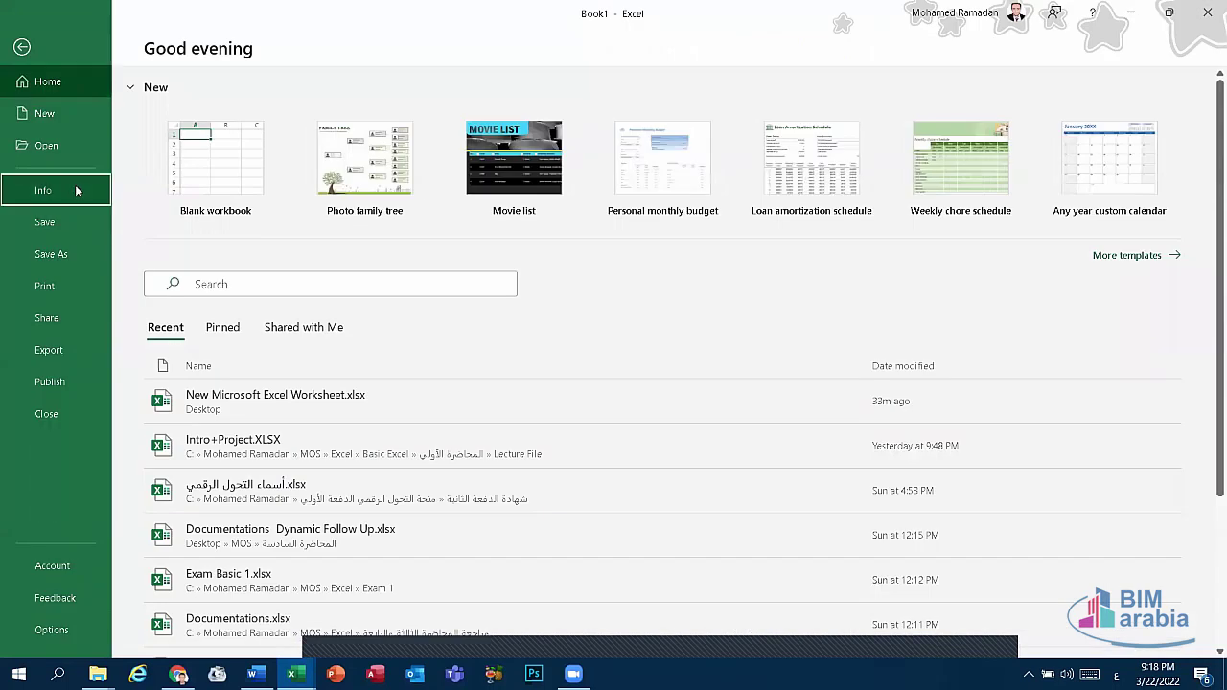
{"action": "left_click", "coordinate": [75, 190]}
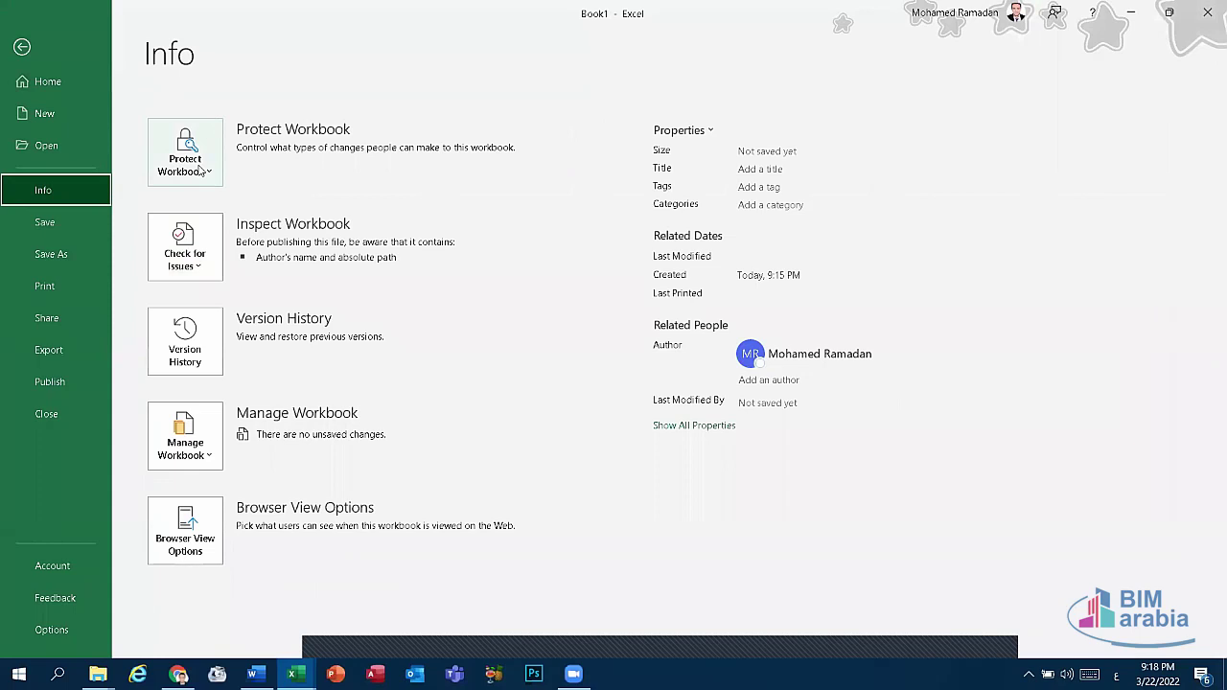
{"action": "left_click", "coordinate": [202, 169]}
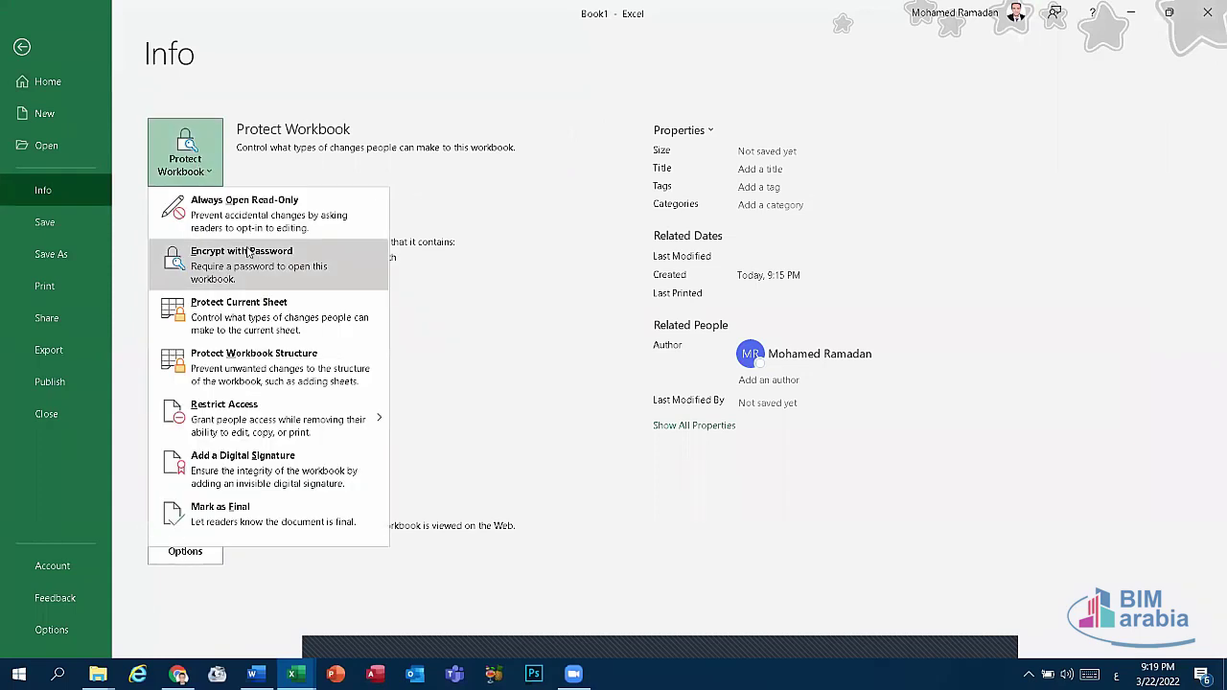
{"action": "left_click", "coordinate": [668, 95]}
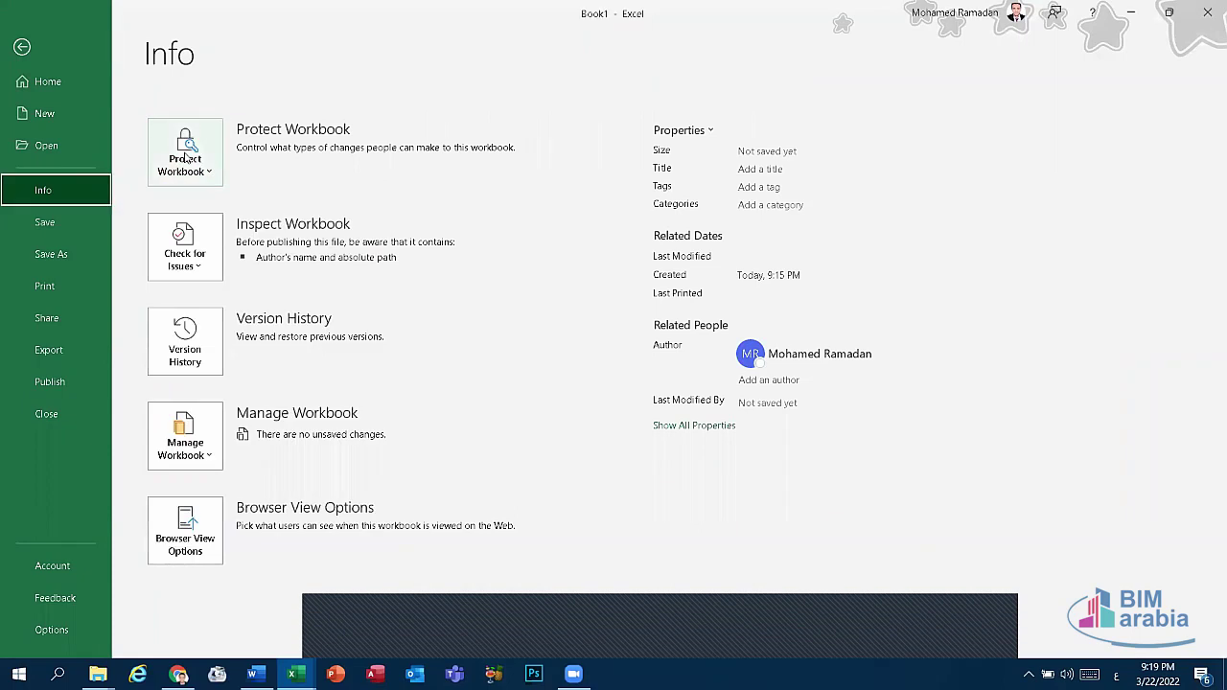
{"action": "left_click", "coordinate": [188, 161]}
{"action": "left_click", "coordinate": [227, 263]}
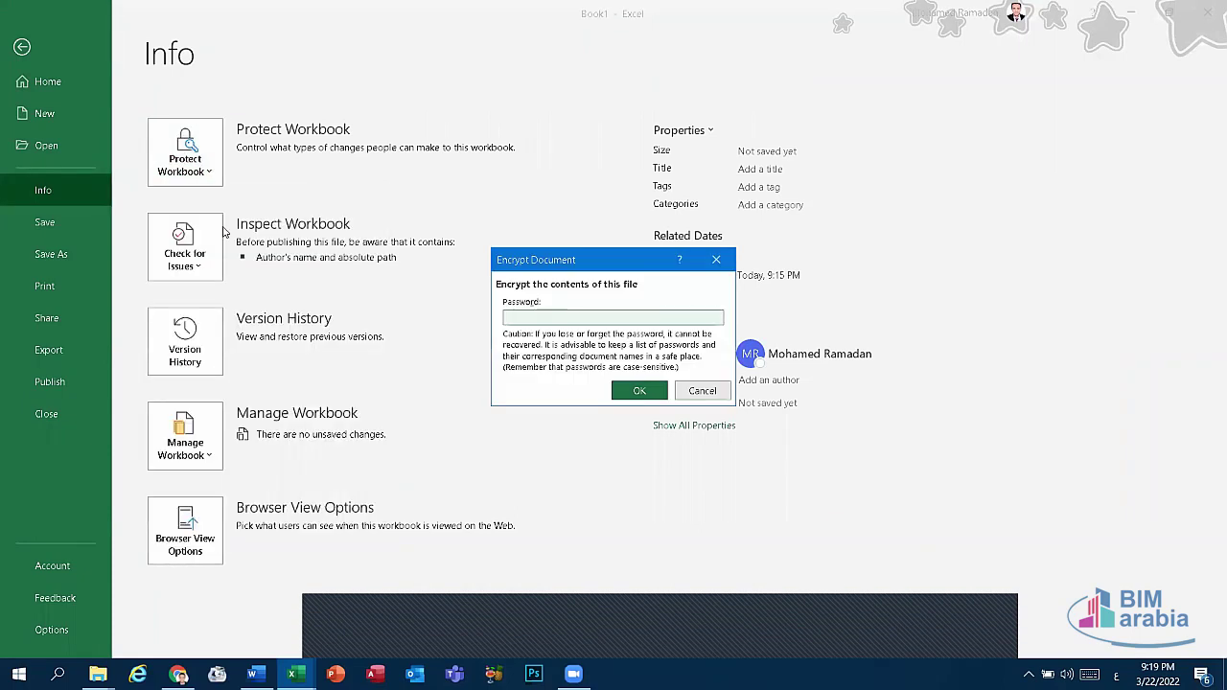
{"action": "left_click", "coordinate": [636, 391]}
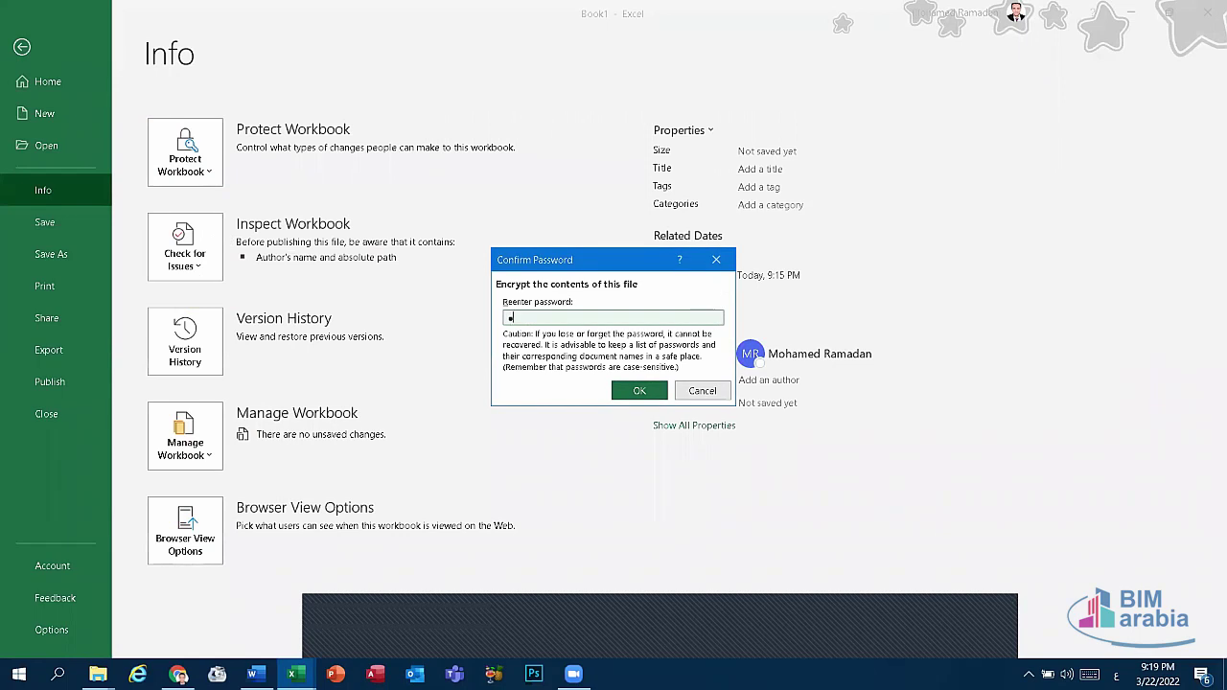
{"action": "left_click", "coordinate": [639, 391]}
Minimise Excel, restore Book1 from the taskbar, select cell B5 and open the Sheet1 tab menu
{"action": "key", "text": "Escape"}
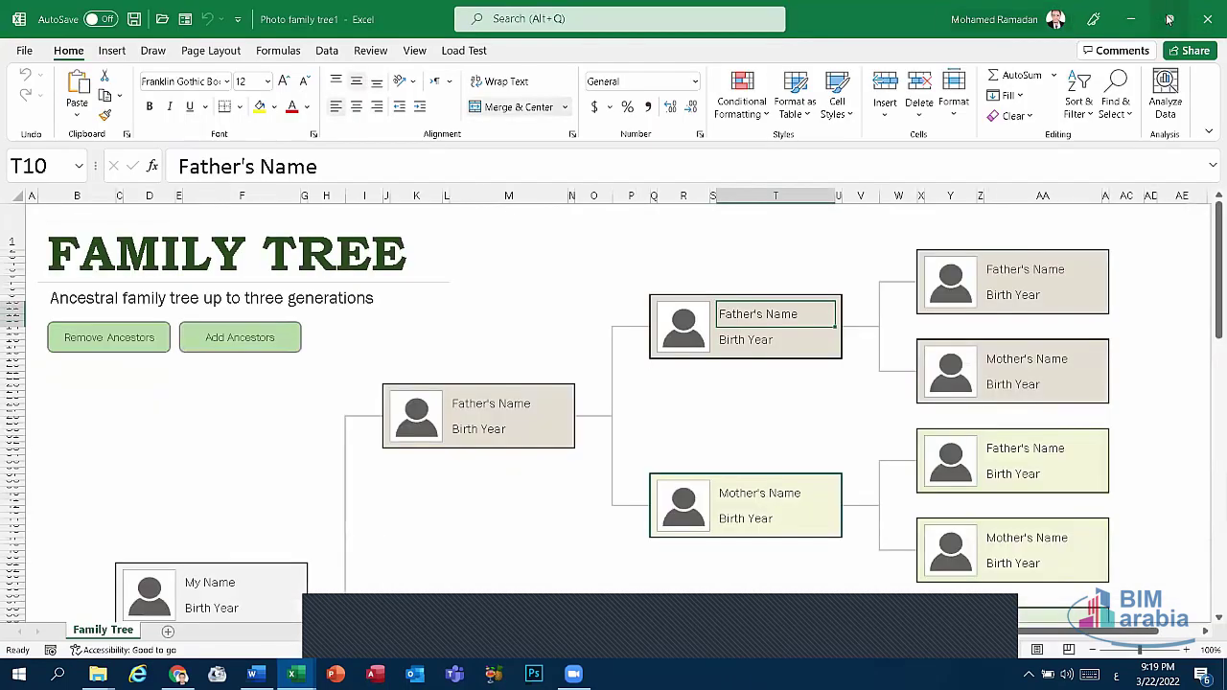
{"action": "left_click", "coordinate": [1131, 19]}
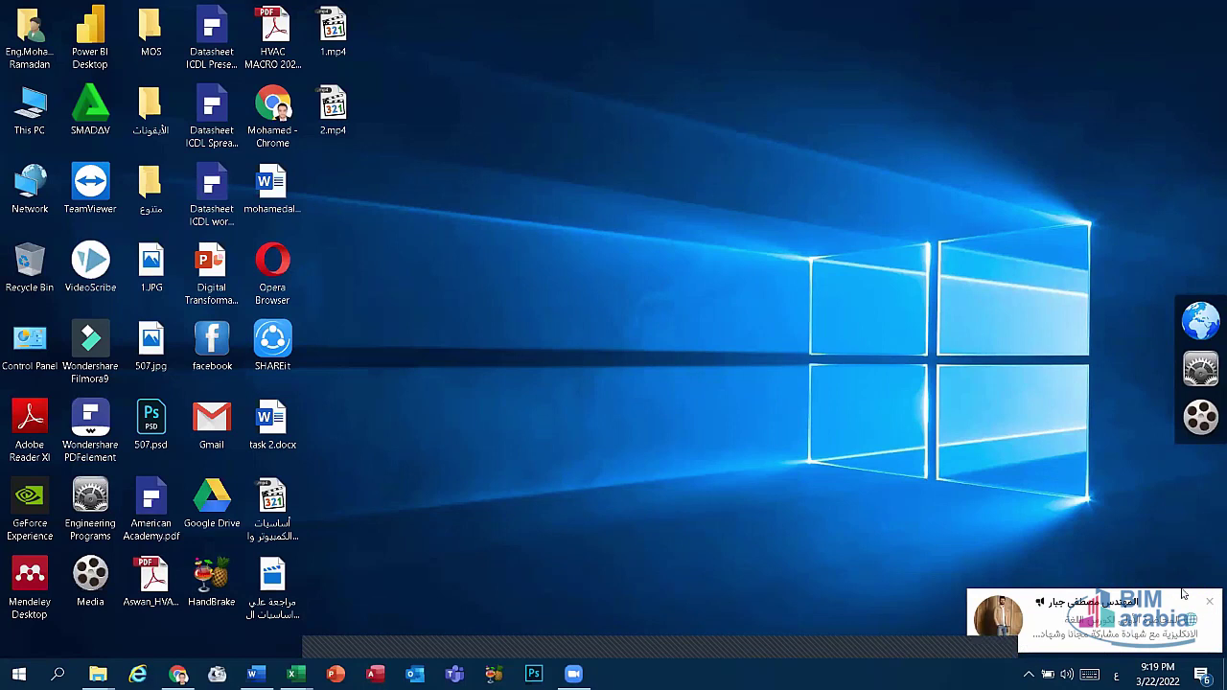
{"action": "mouse_move", "coordinate": [294, 674]}
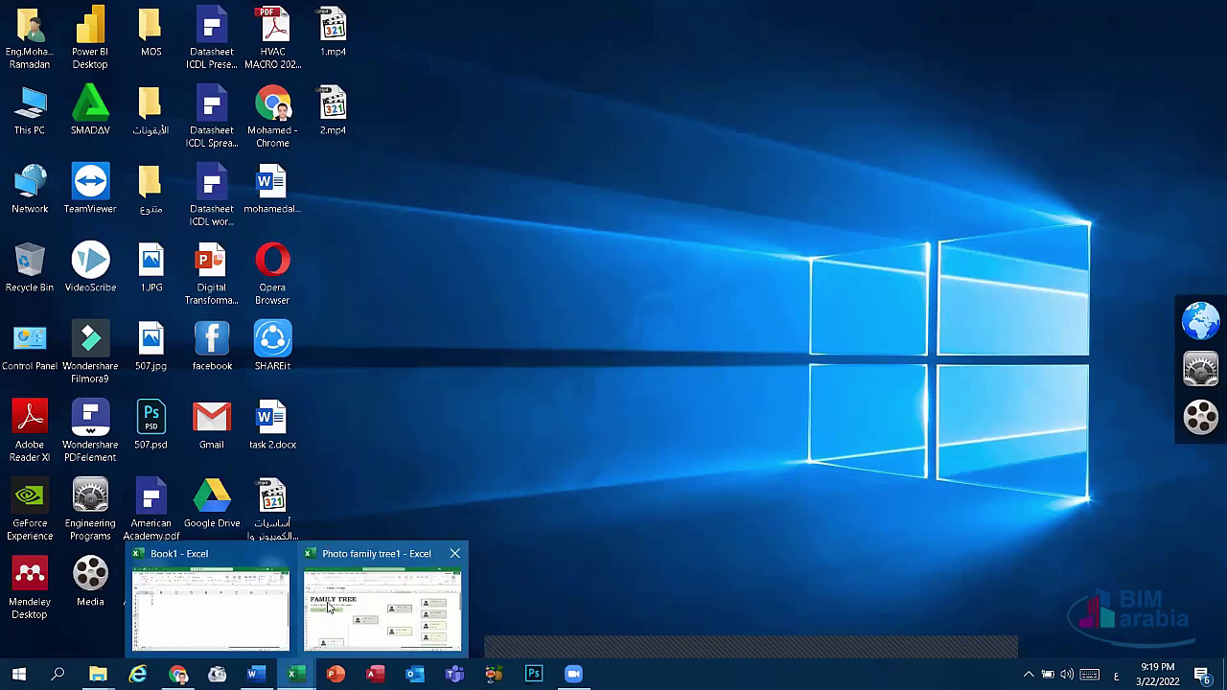
{"action": "left_click", "coordinate": [201, 592]}
{"action": "left_click", "coordinate": [174, 350]}
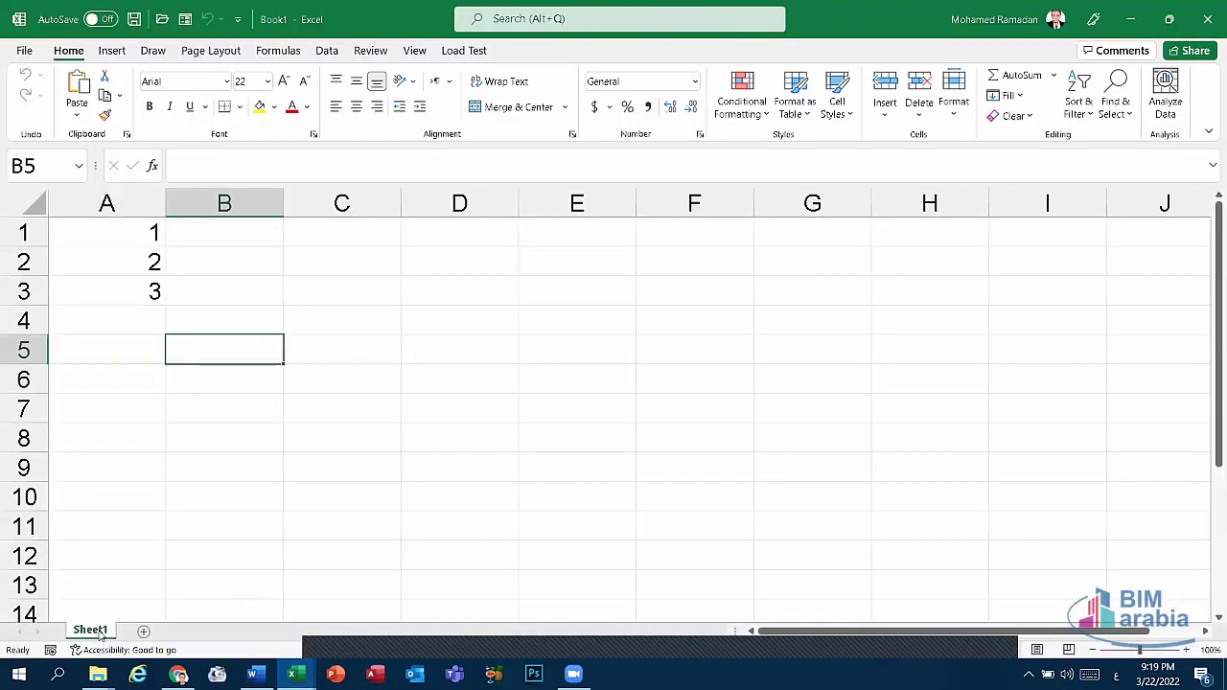
{"action": "right_click", "coordinate": [100, 632]}
Open Encrypt with Password from File > Info and confirm, getting a password-mismatch error
{"action": "left_click", "coordinate": [233, 358]}
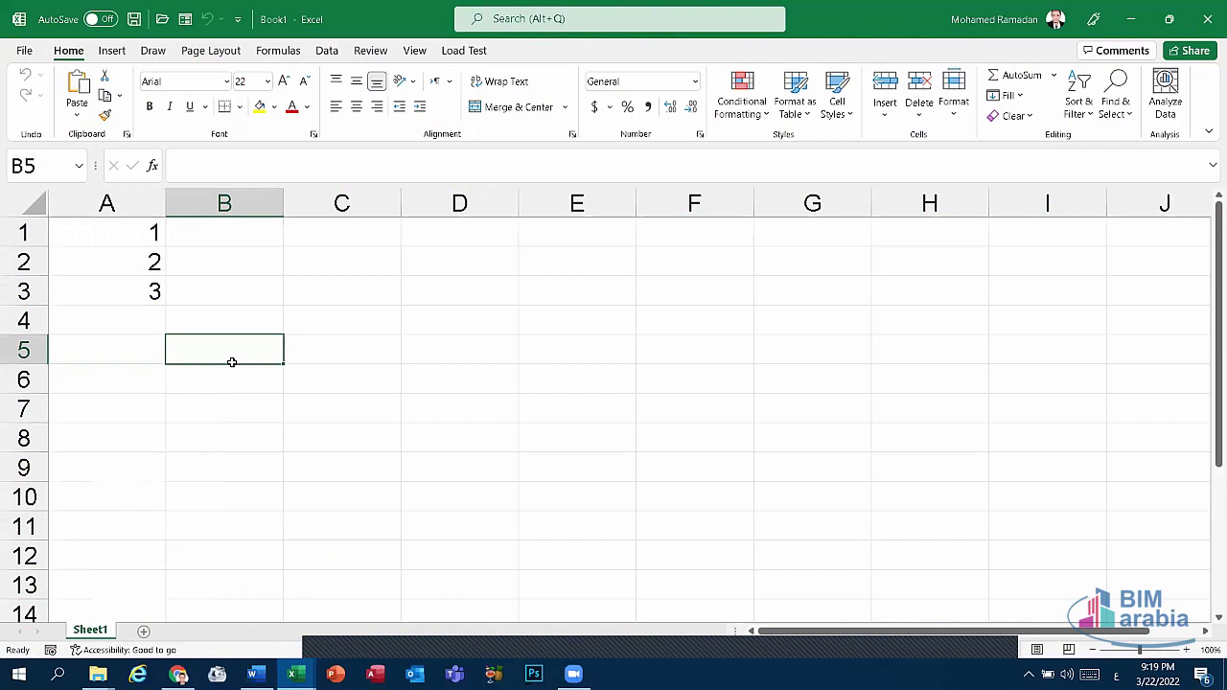
{"action": "left_click", "coordinate": [24, 52]}
{"action": "left_click", "coordinate": [55, 182]}
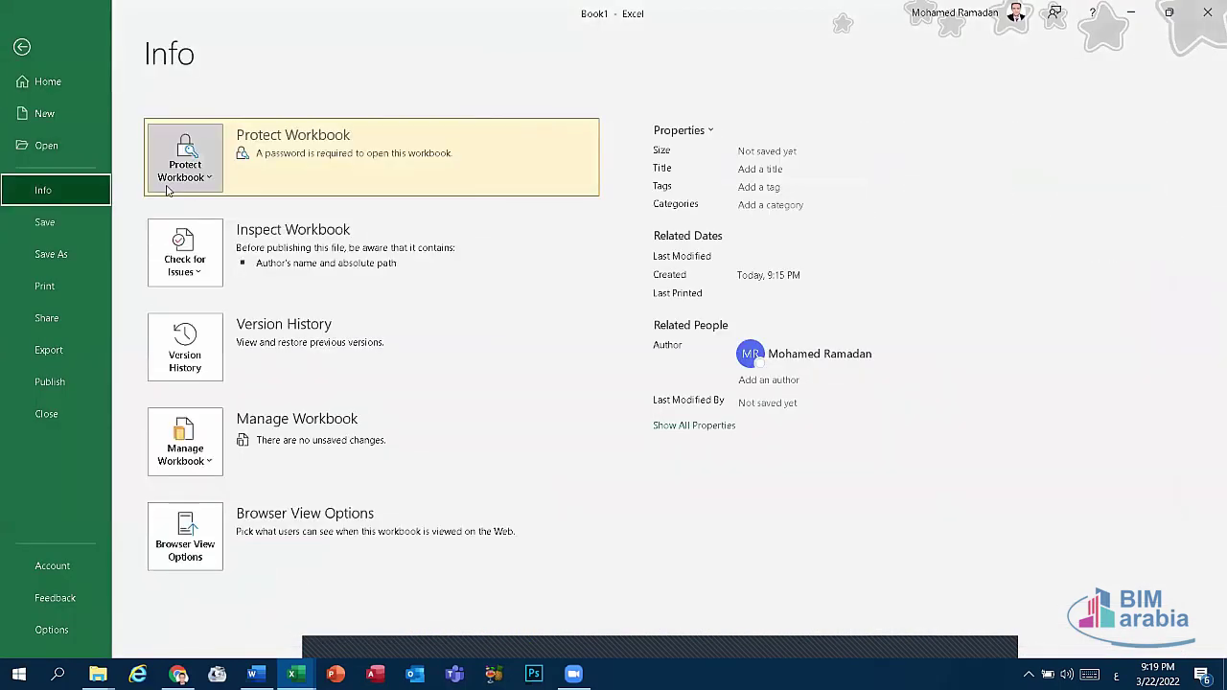
{"action": "left_click", "coordinate": [213, 164]}
{"action": "left_click", "coordinate": [212, 267]}
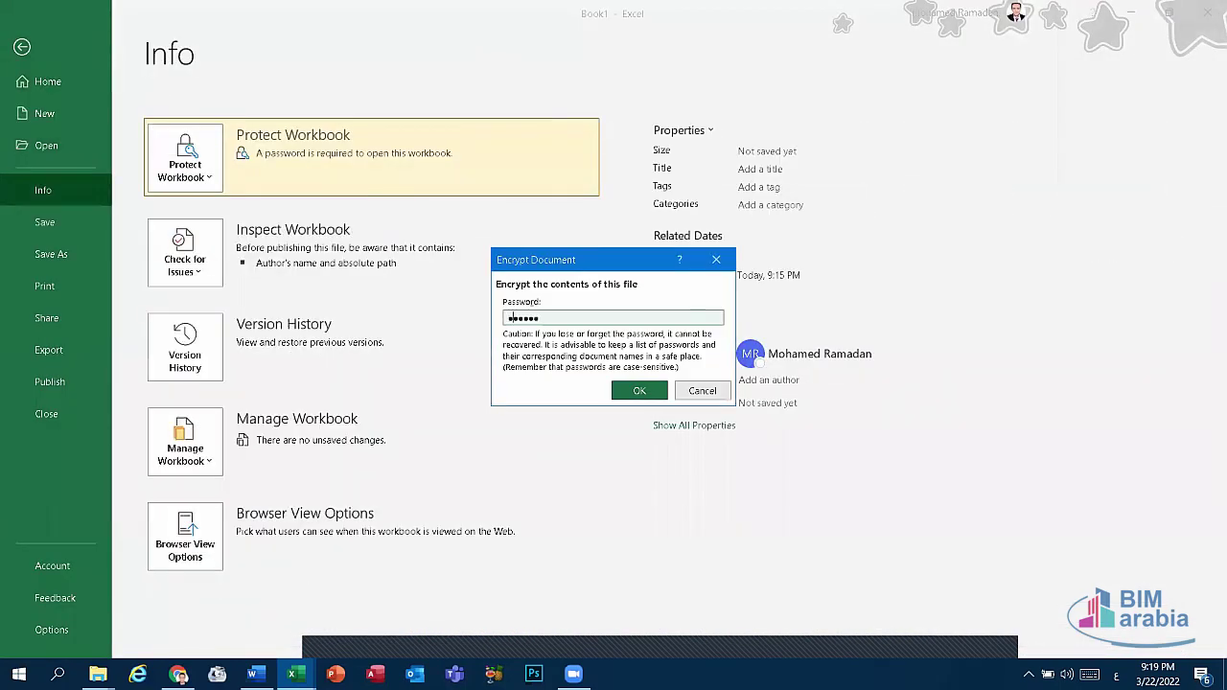
{"action": "left_click", "coordinate": [645, 390]}
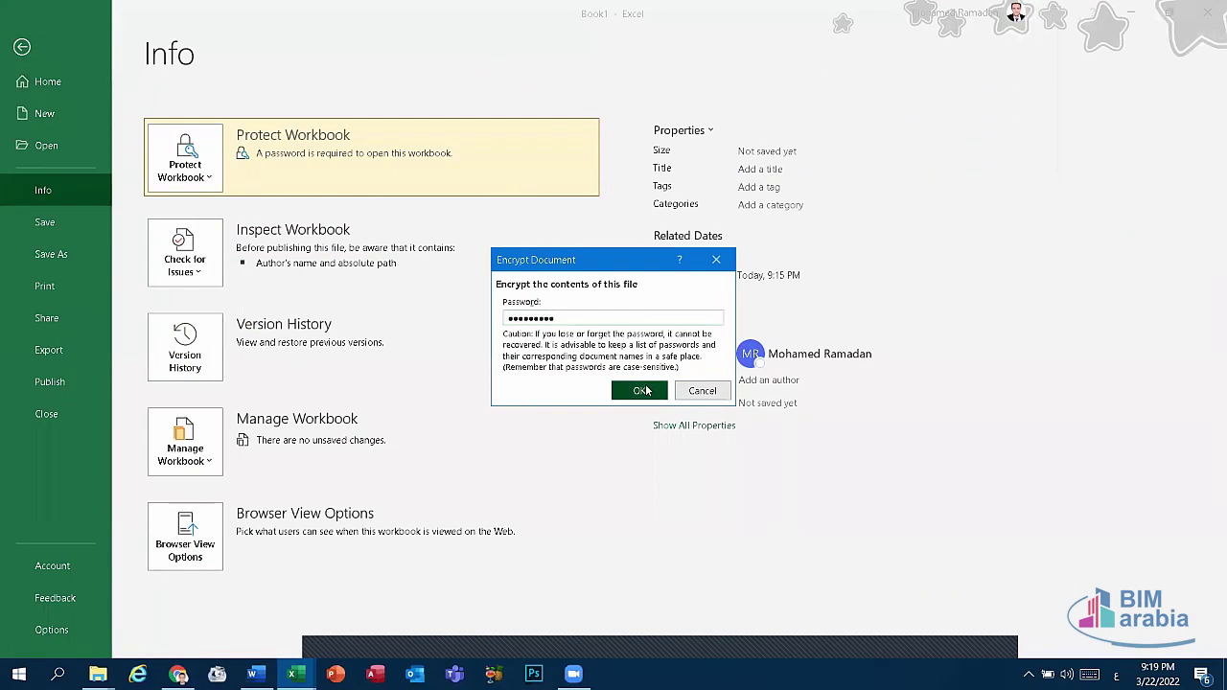
{"action": "left_click", "coordinate": [642, 390]}
{"action": "left_click", "coordinate": [629, 378]}
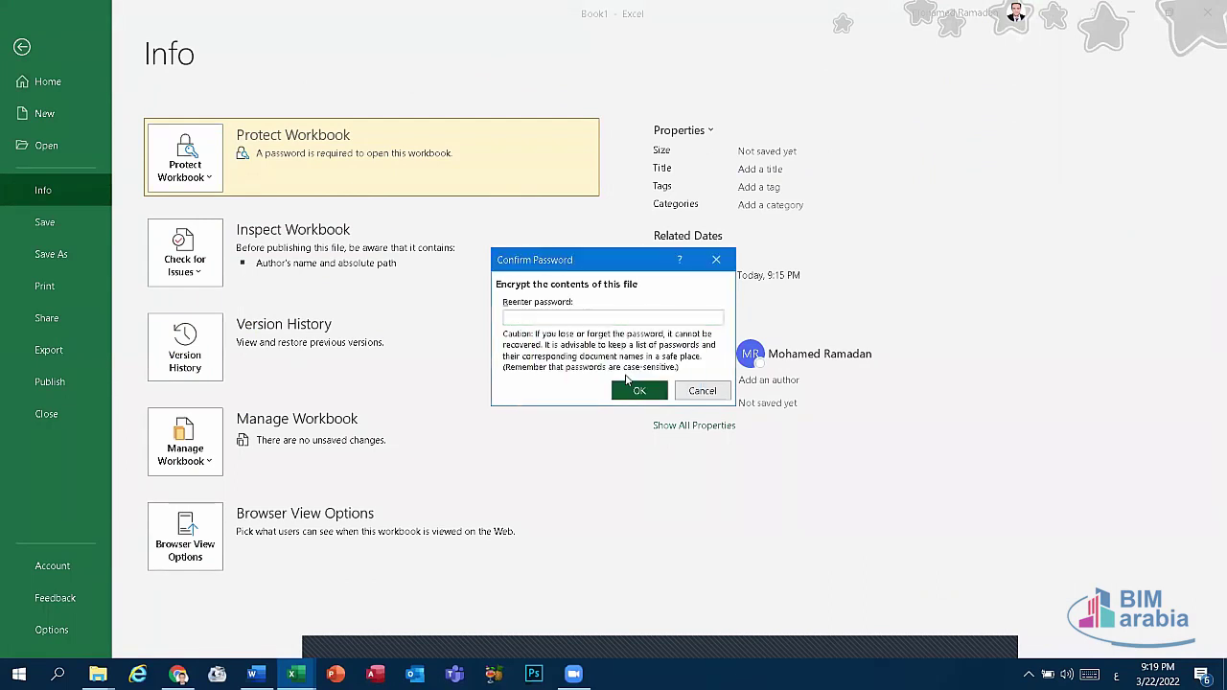
Retry the reentered password twice, still mismatched, then cancel the prompt
{"action": "left_click", "coordinate": [565, 316]}
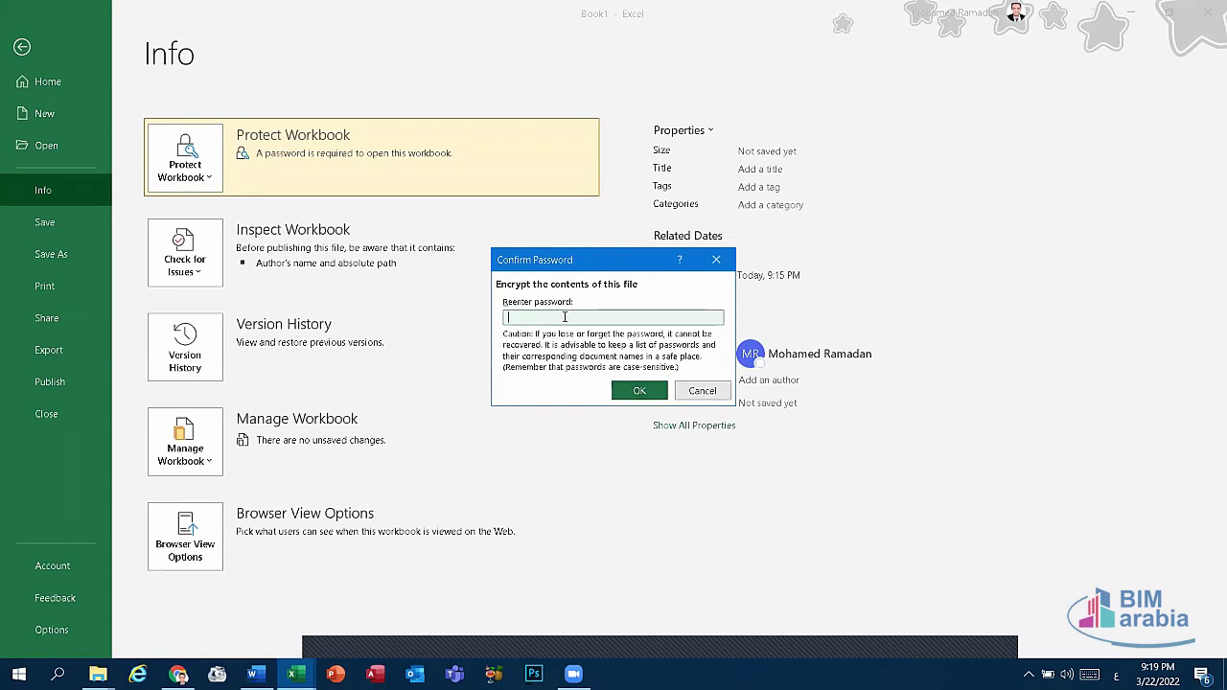
{"action": "left_click", "coordinate": [640, 390]}
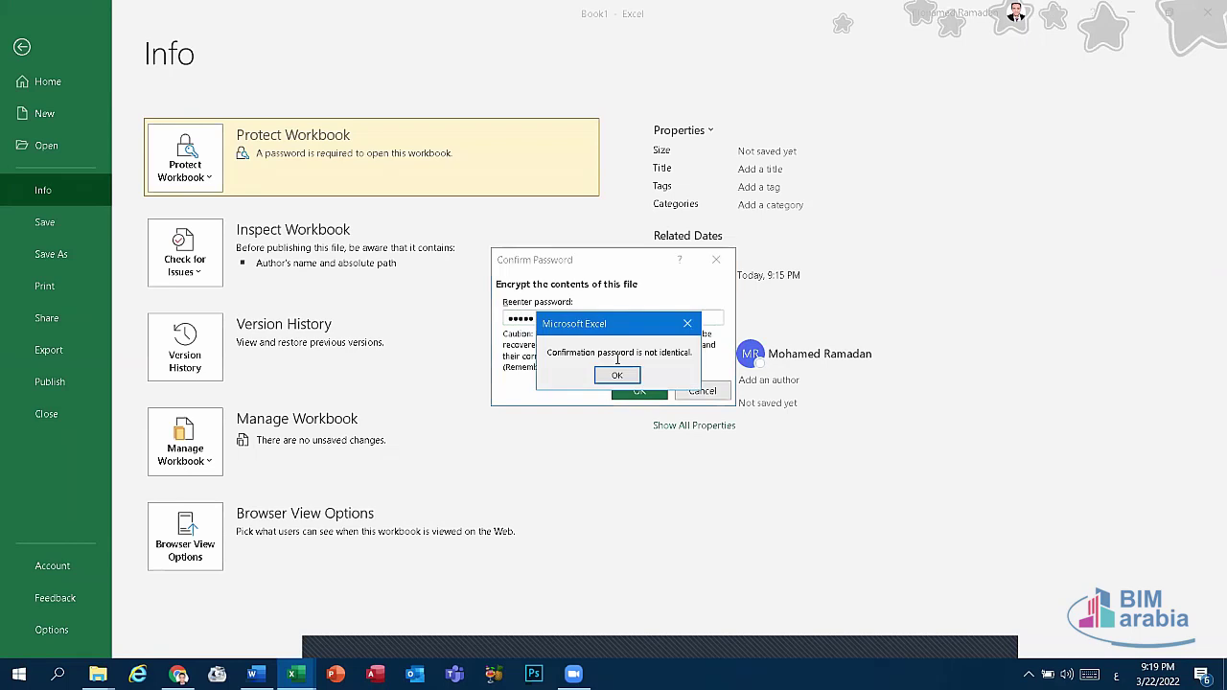
{"action": "left_click", "coordinate": [622, 375]}
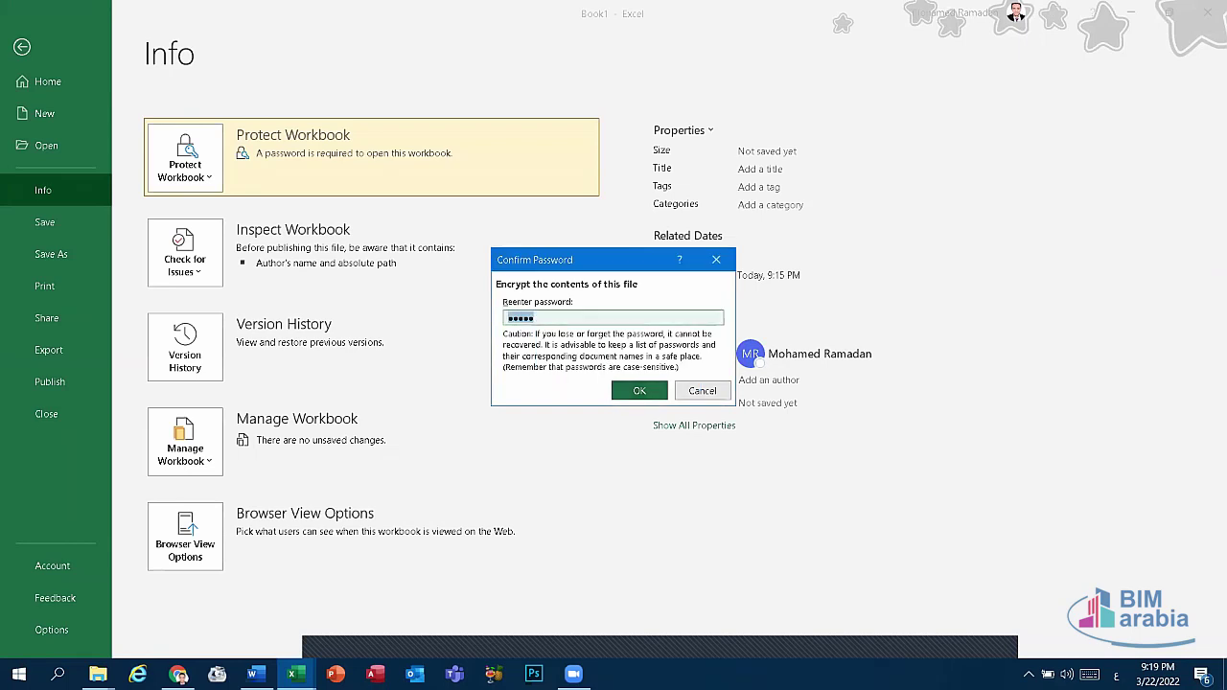
{"action": "left_click", "coordinate": [639, 390]}
{"action": "left_click", "coordinate": [620, 375]}
{"action": "key", "text": "Escape"}
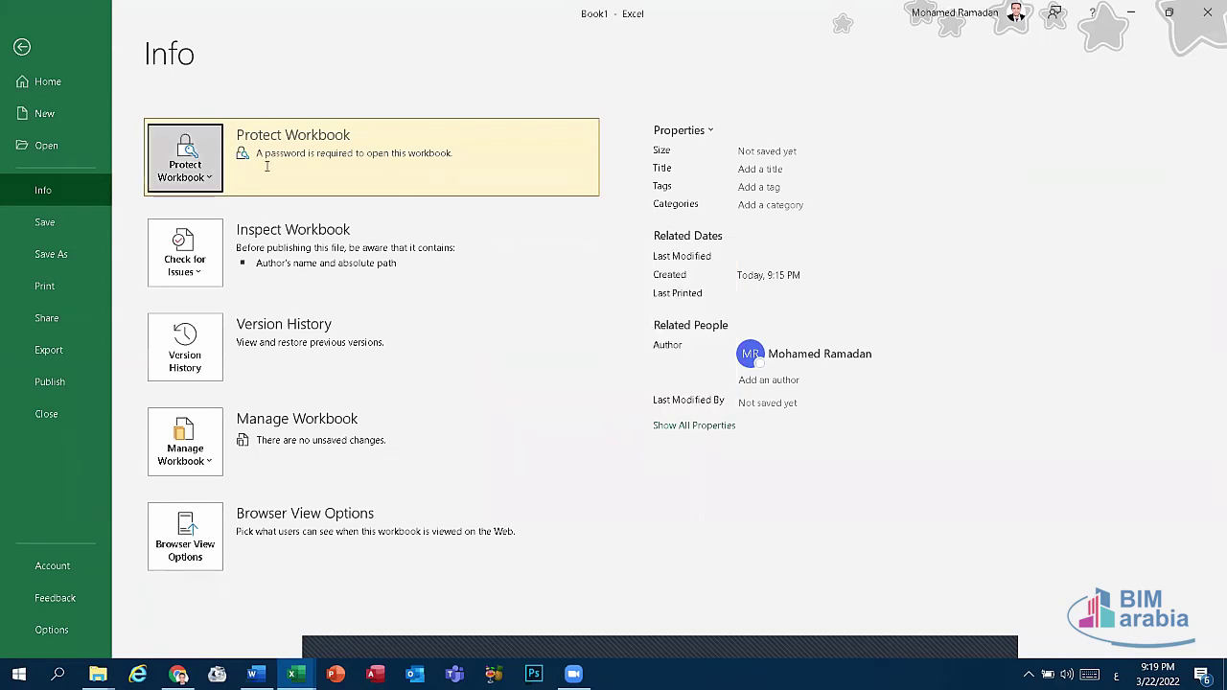
Reopen Encrypt with Password, empty the password field and confirm to remove encryption
{"action": "left_click", "coordinate": [184, 158]}
{"action": "left_click", "coordinate": [268, 253]}
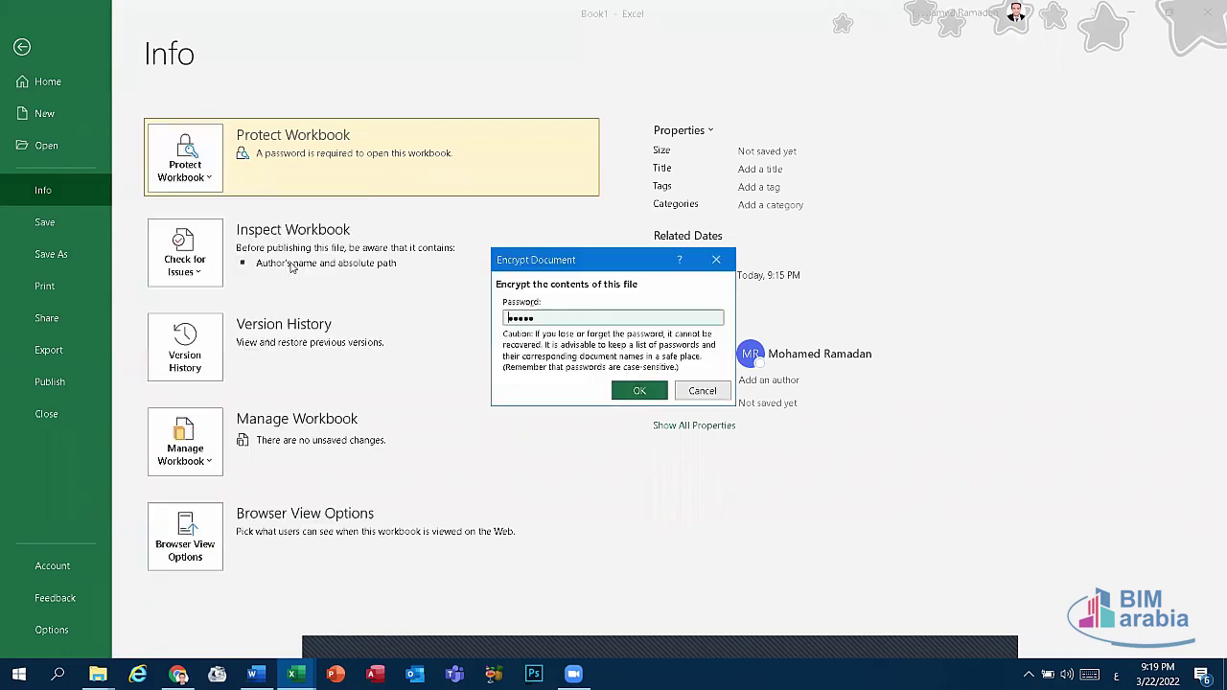
{"action": "key", "text": "ctrl+a"}
{"action": "left_click", "coordinate": [639, 390]}
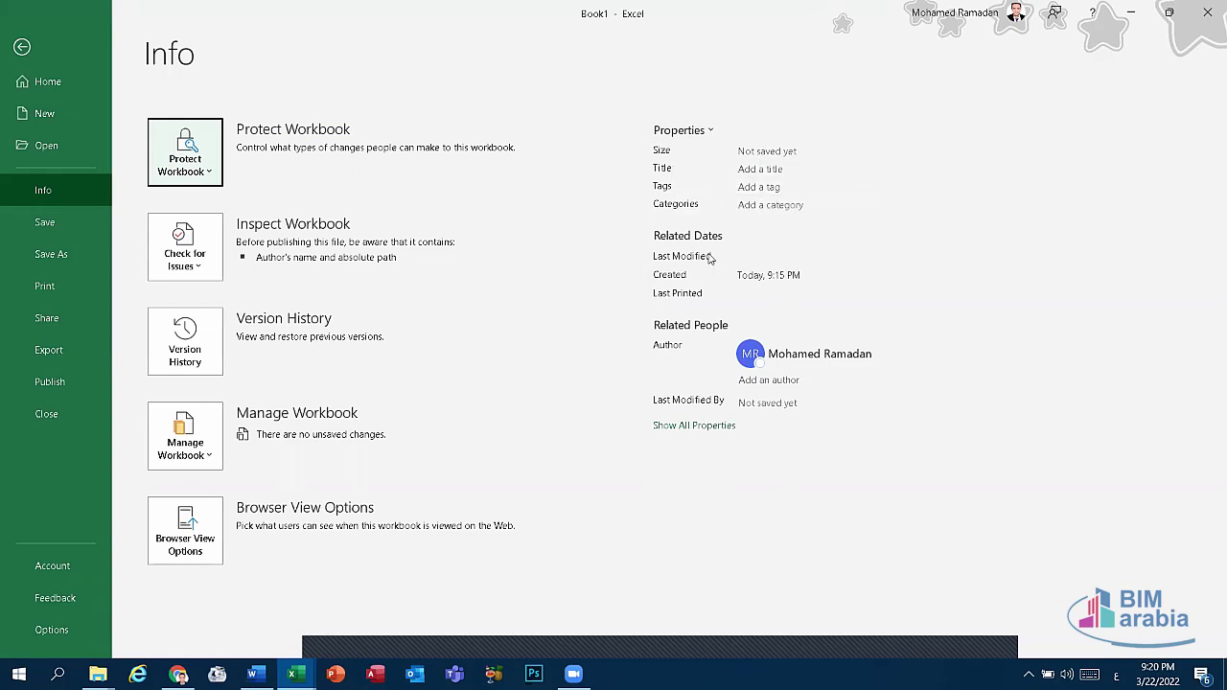
{"action": "mouse_move", "coordinate": [673, 261]}
{"action": "mouse_move", "coordinate": [684, 302]}
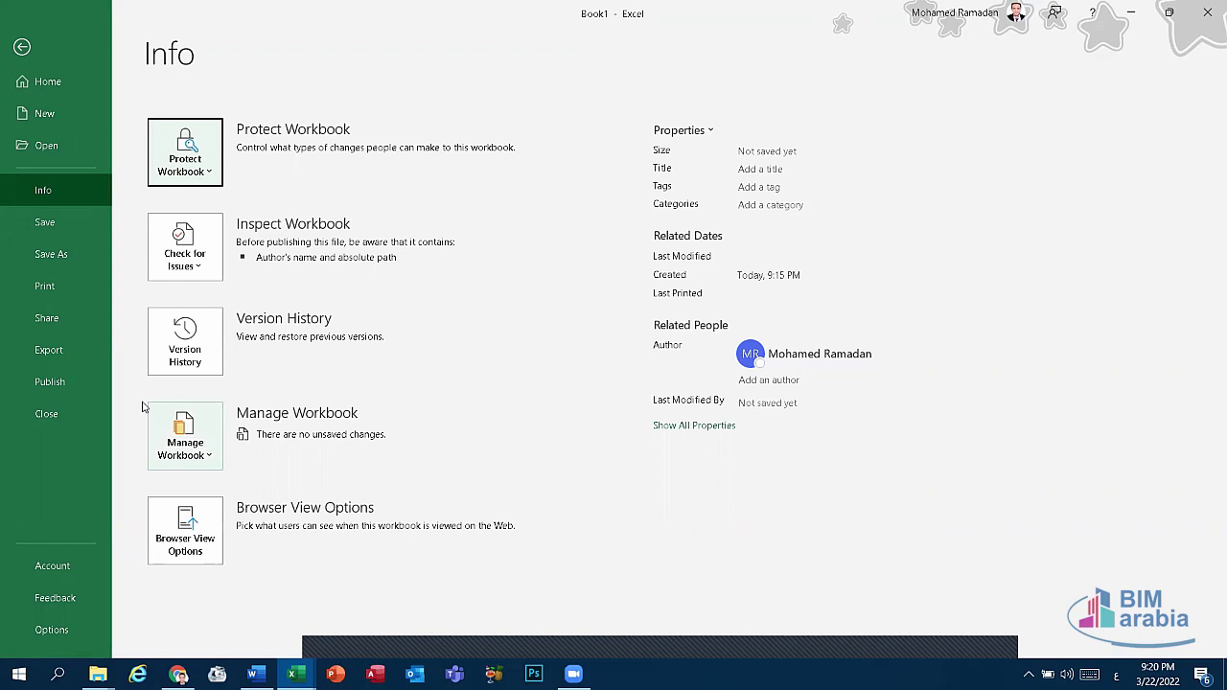
Browse the UnsavedFiles folder via Recover Unsaved Workbooks, then return to the File home page
{"action": "left_click", "coordinate": [201, 454]}
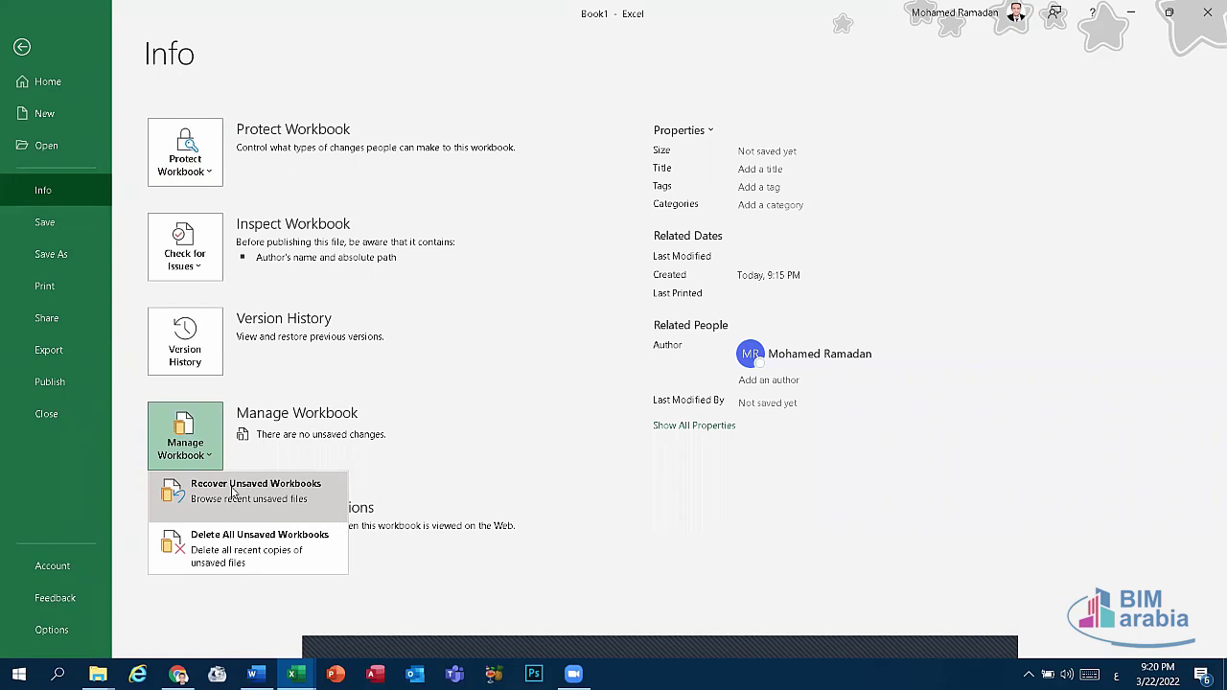
{"action": "left_click", "coordinate": [234, 492]}
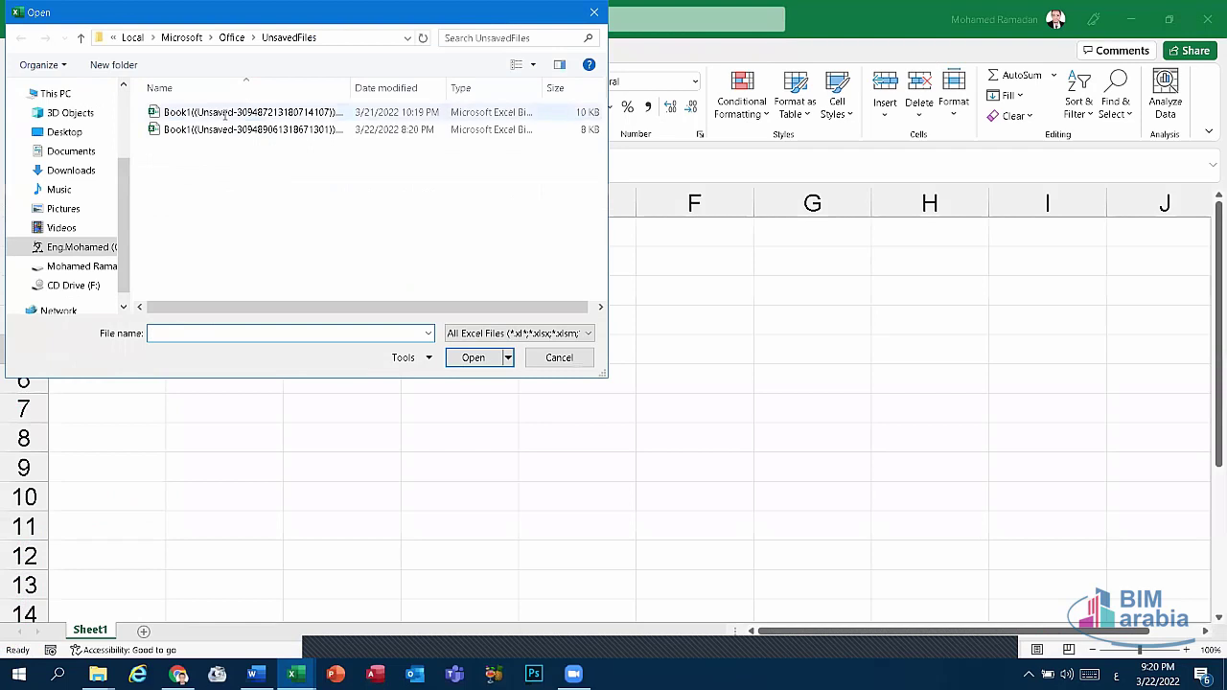
{"action": "left_click", "coordinate": [225, 114]}
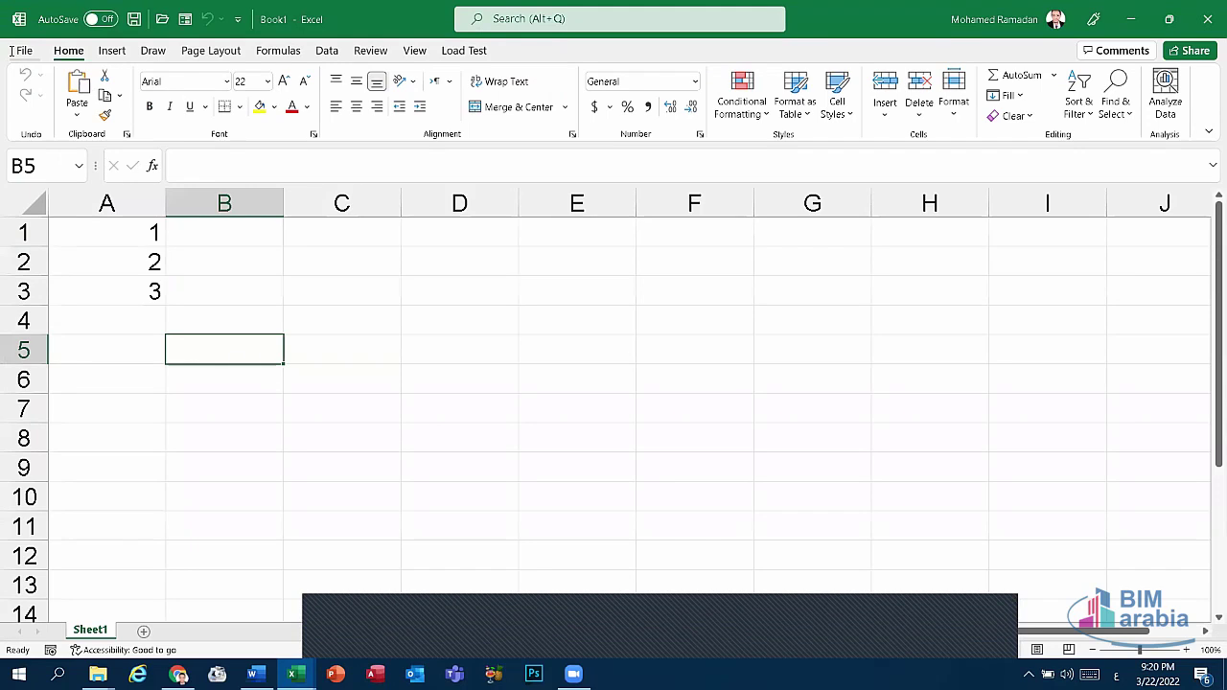
{"action": "left_click", "coordinate": [14, 50]}
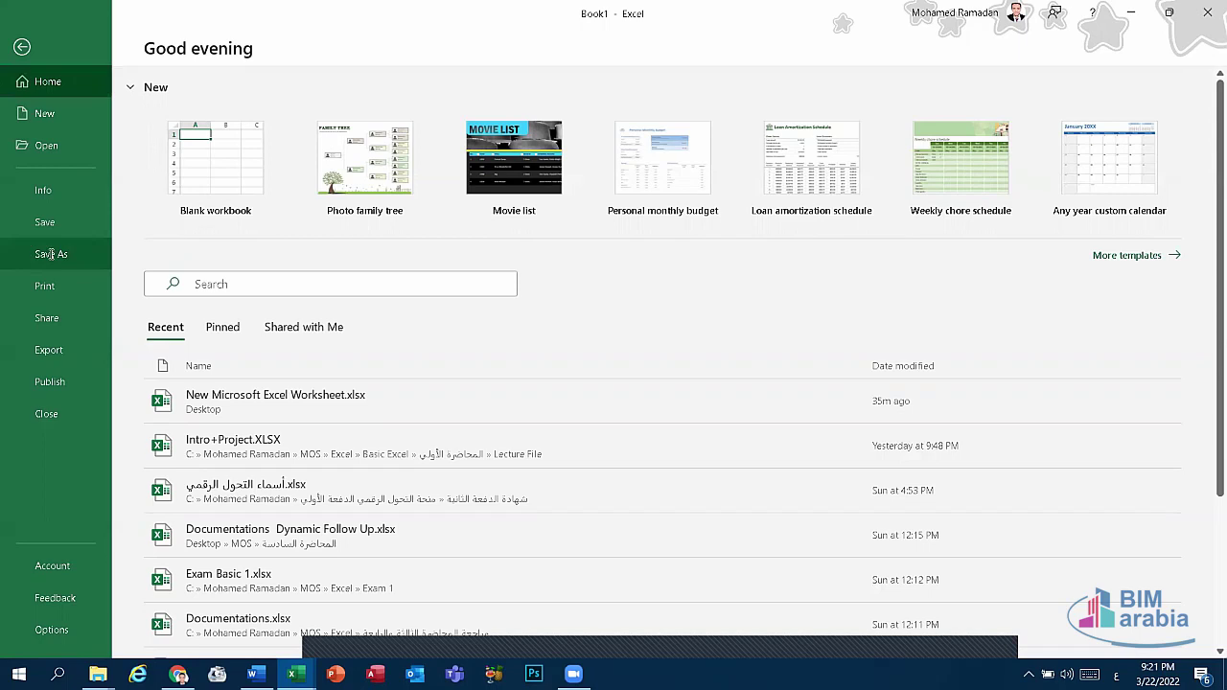
Review Save As file formats without saving, then show the Print preview of 1, 2, 3
{"action": "left_click", "coordinate": [51, 254]}
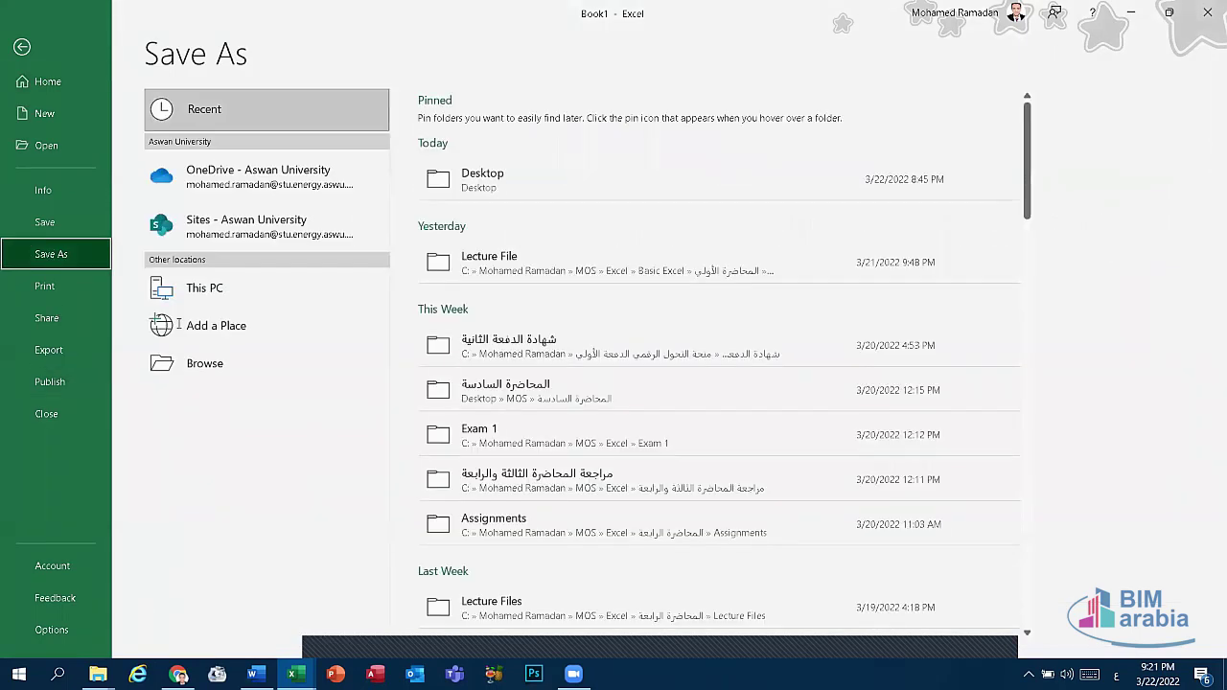
{"action": "left_click", "coordinate": [201, 363]}
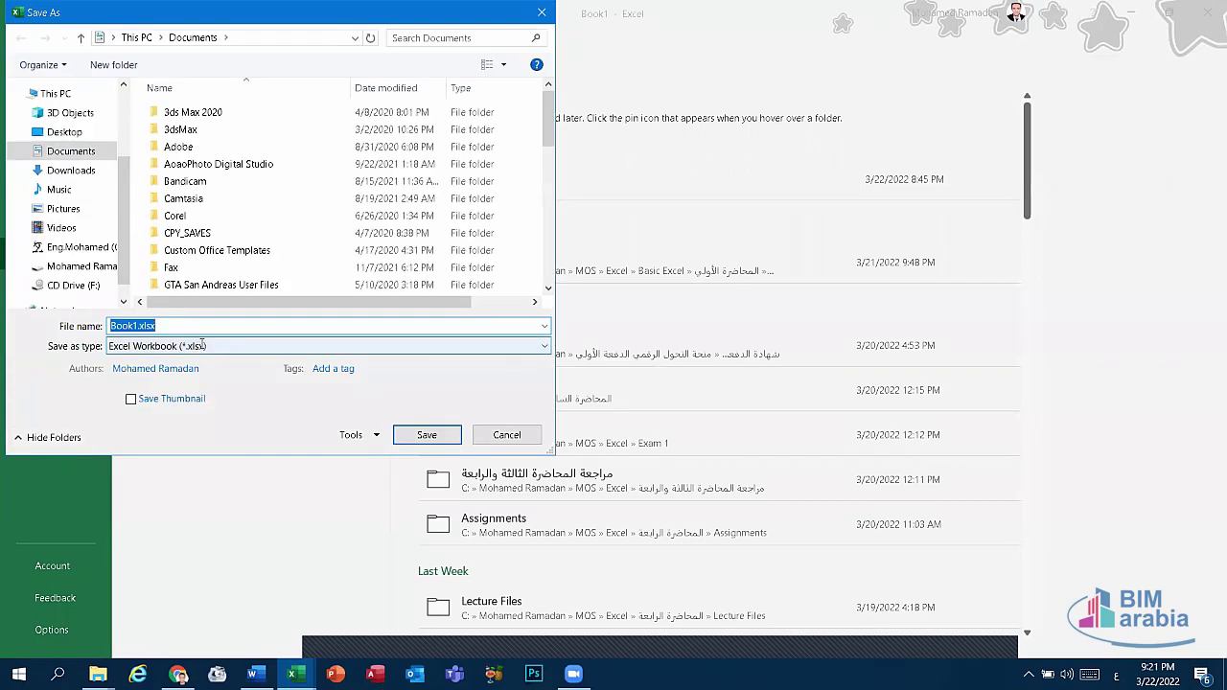
{"action": "left_click", "coordinate": [203, 344]}
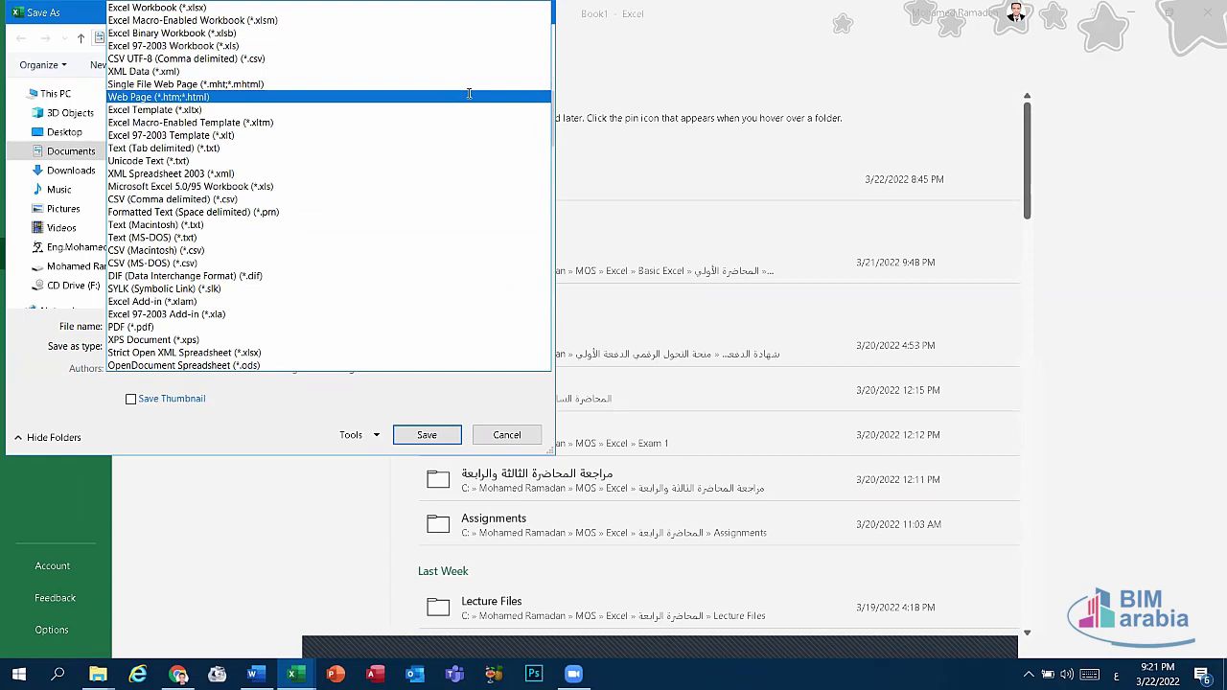
{"action": "key", "text": "Escape"}
{"action": "key", "text": "Escape"}
{"action": "left_click", "coordinate": [61, 285]}
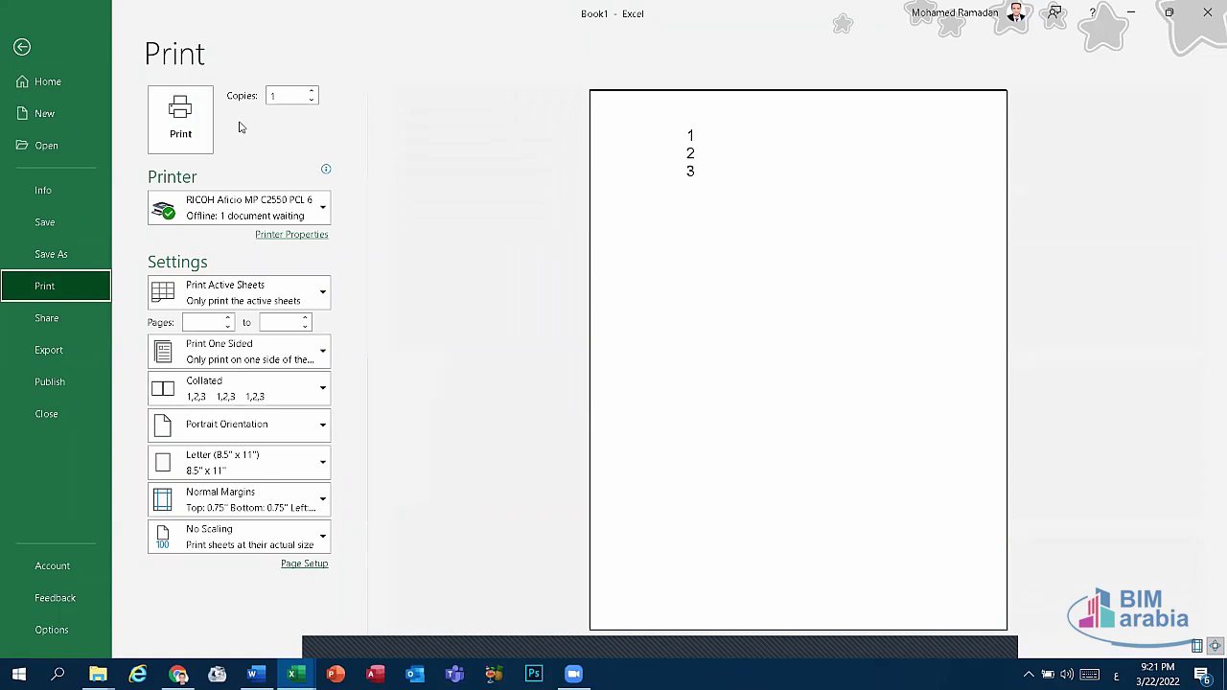
{"action": "mouse_move", "coordinate": [245, 206]}
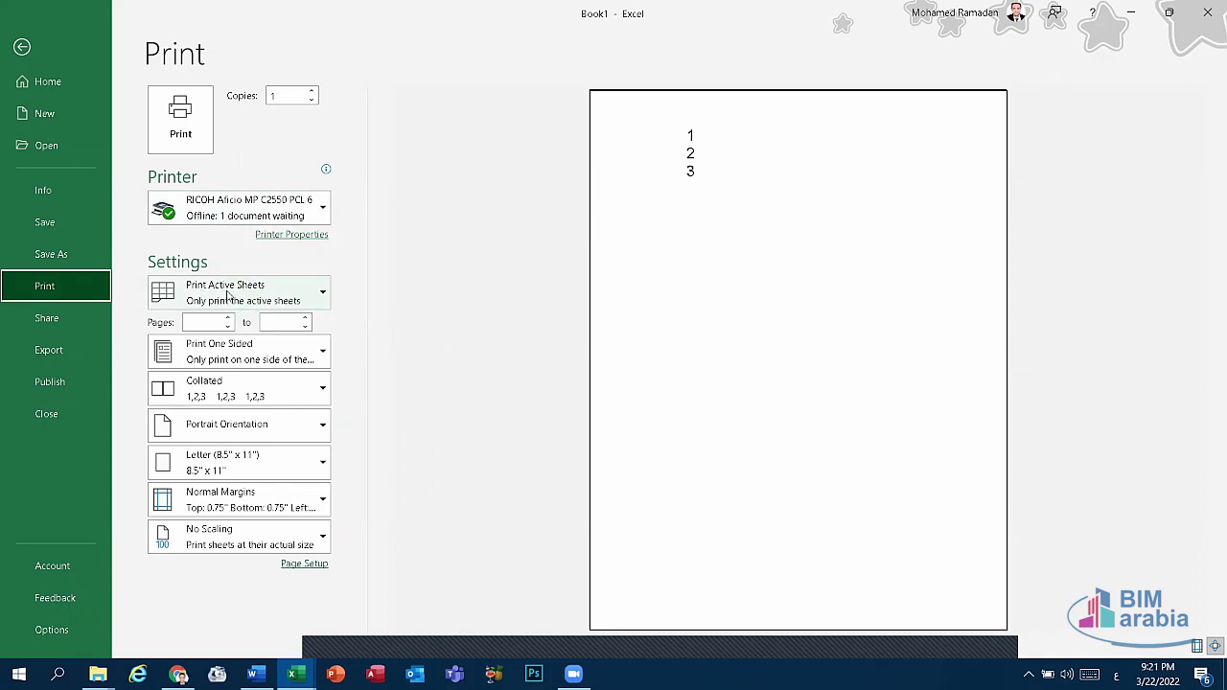
{"action": "left_click", "coordinate": [226, 299]}
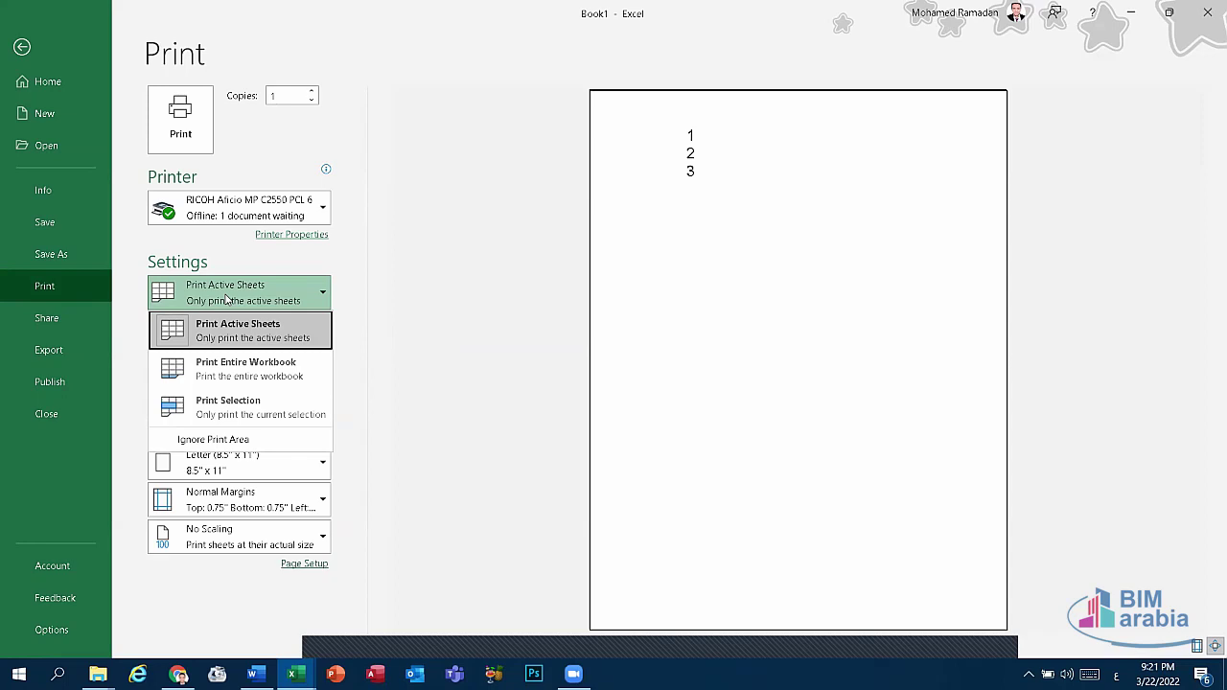
{"action": "left_click", "coordinate": [226, 299]}
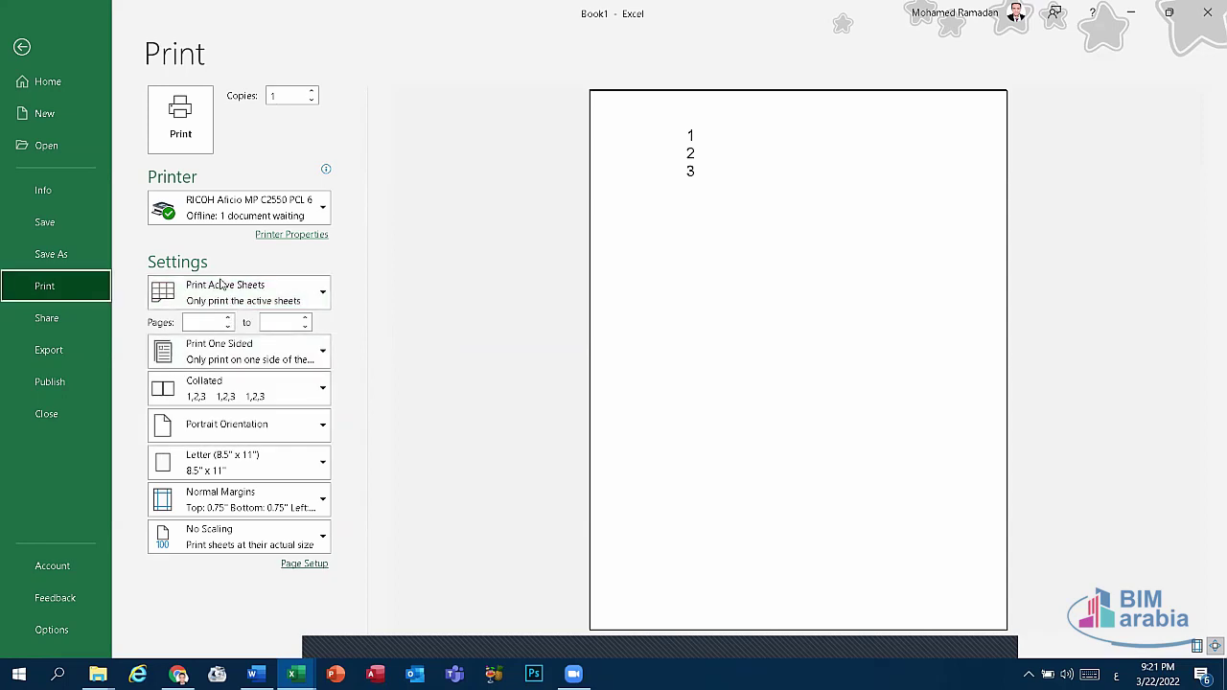
{"action": "left_click", "coordinate": [221, 304]}
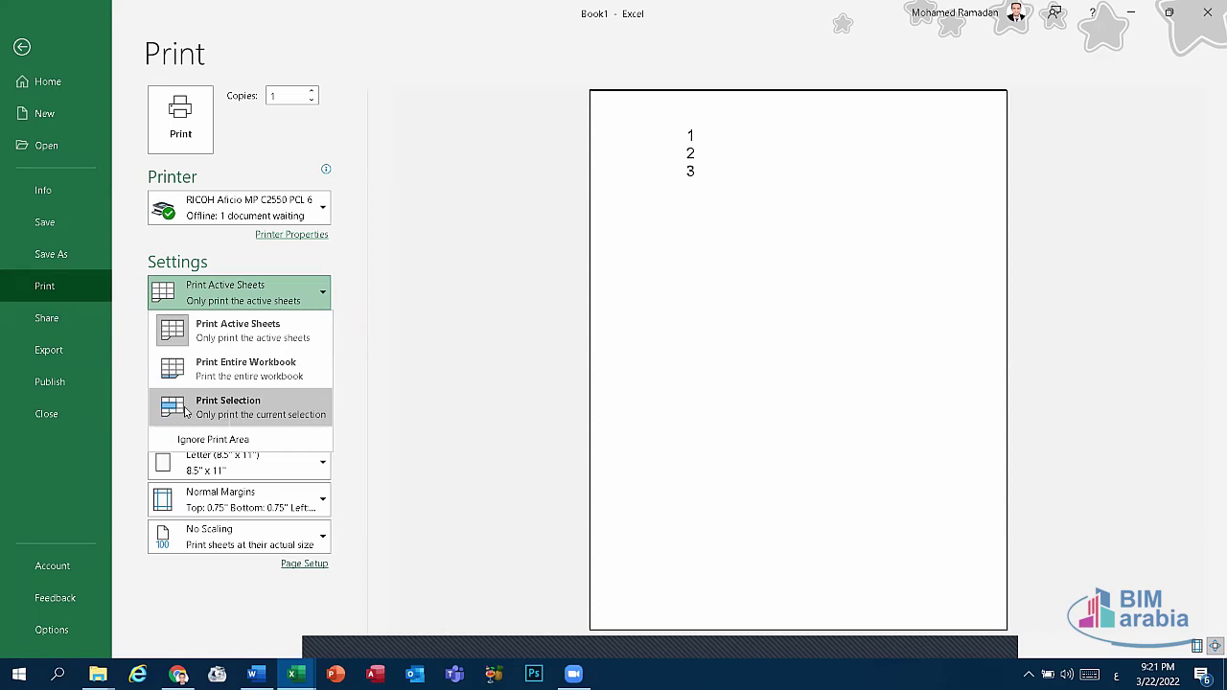
{"action": "left_click", "coordinate": [452, 317]}
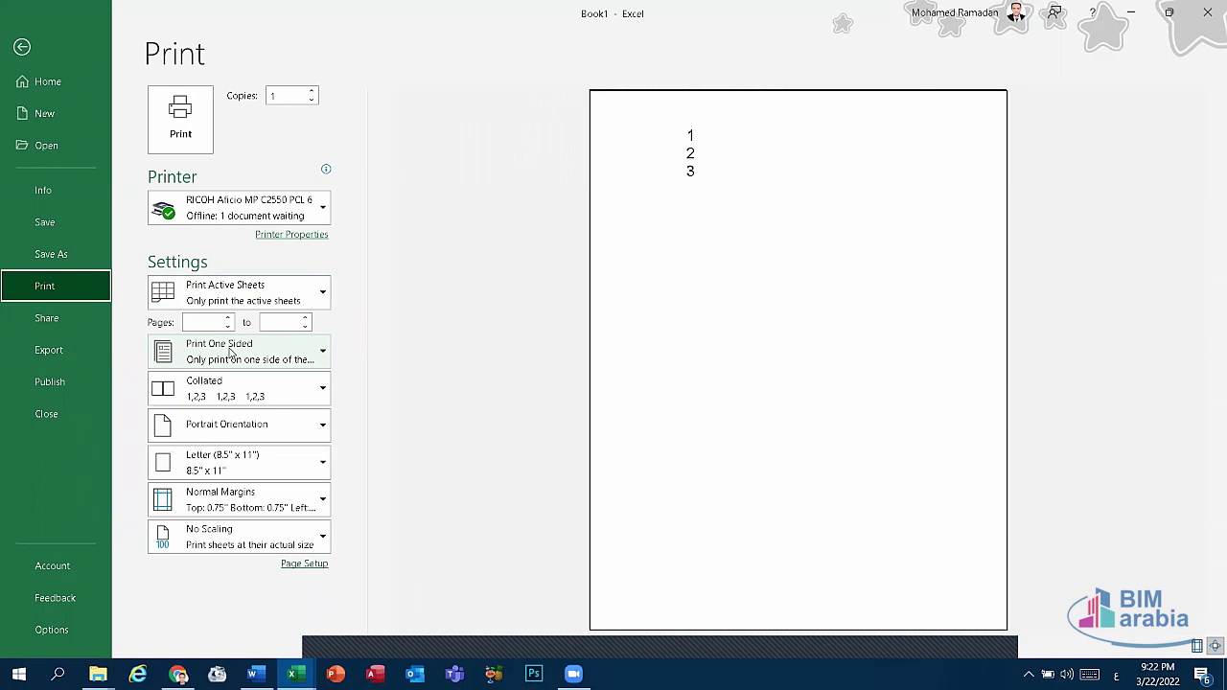
Set the print copies to 5, keeping one-sided and collated printing
{"action": "left_click", "coordinate": [230, 352]}
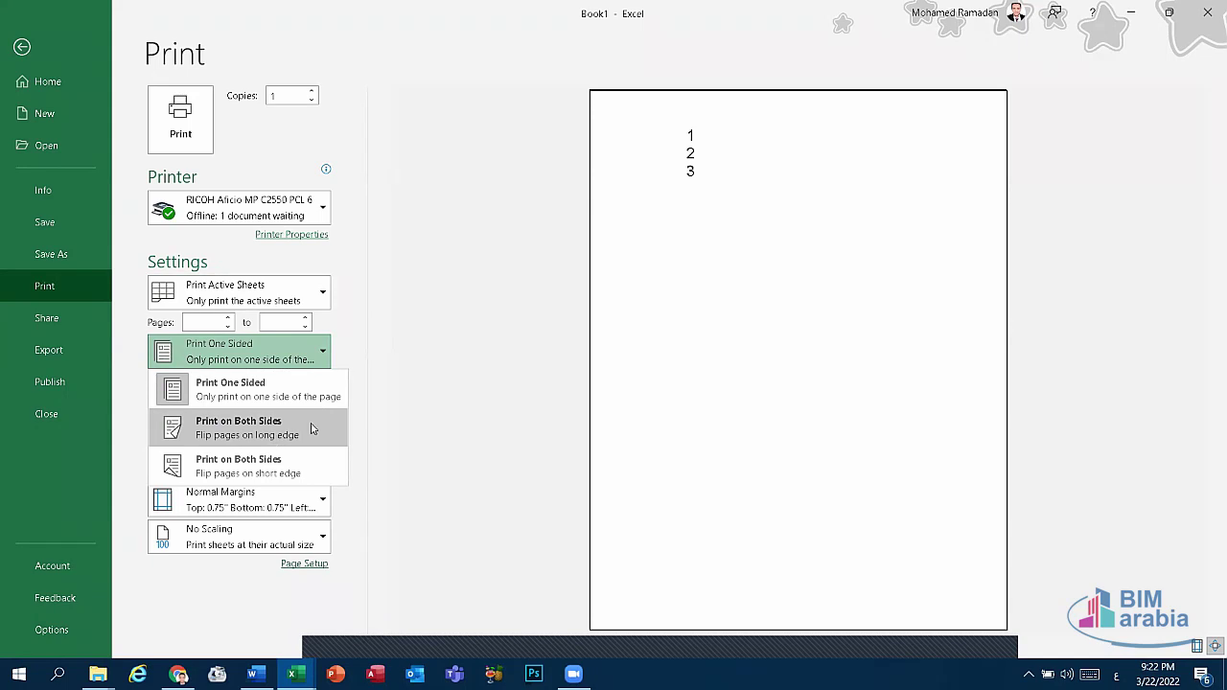
{"action": "left_click", "coordinate": [367, 412]}
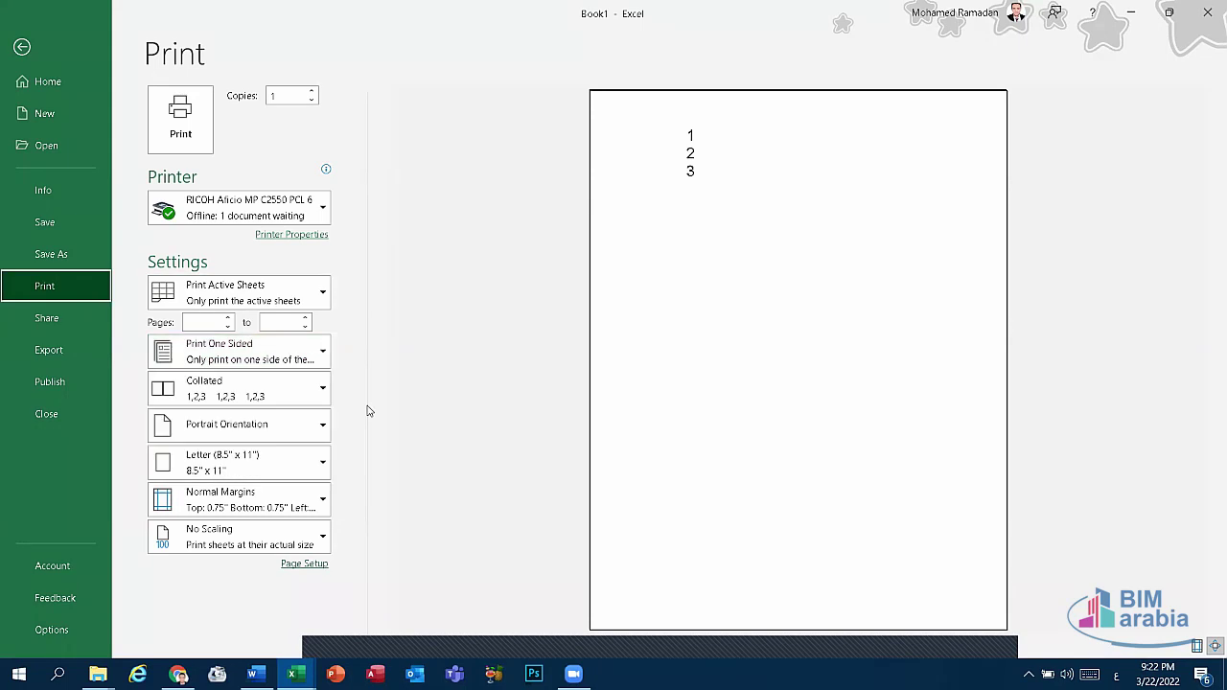
{"action": "left_click", "coordinate": [256, 407]}
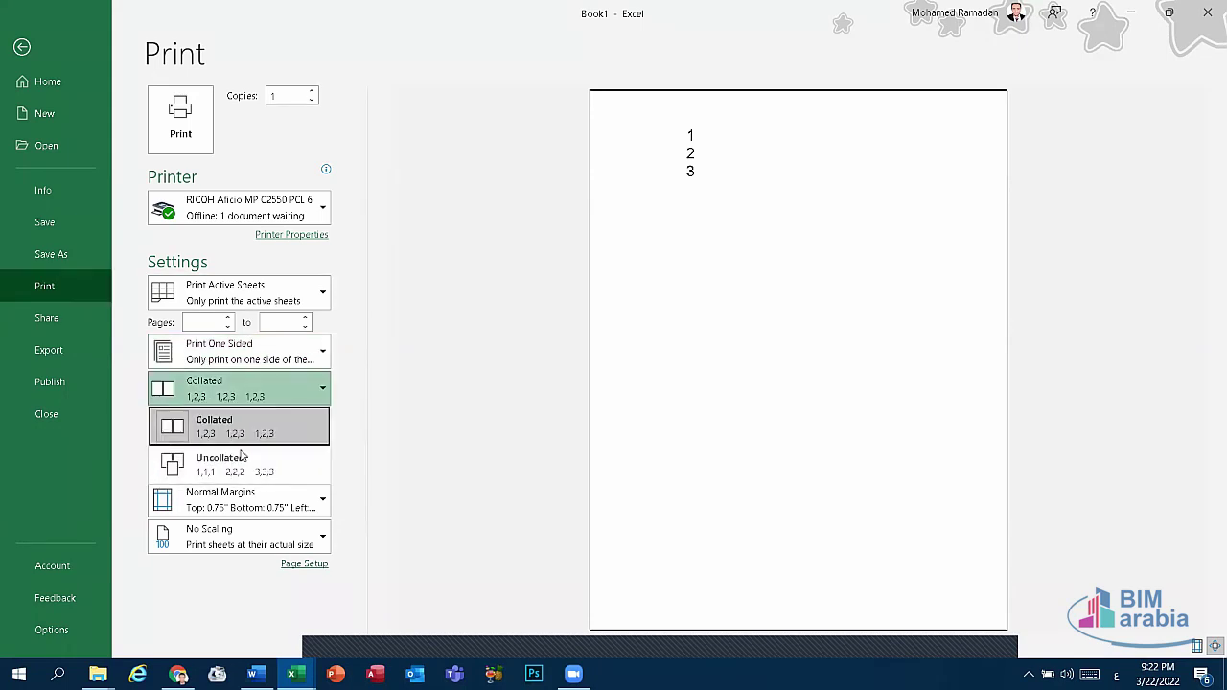
{"action": "left_click", "coordinate": [284, 102]}
{"action": "left_click", "coordinate": [283, 99]}
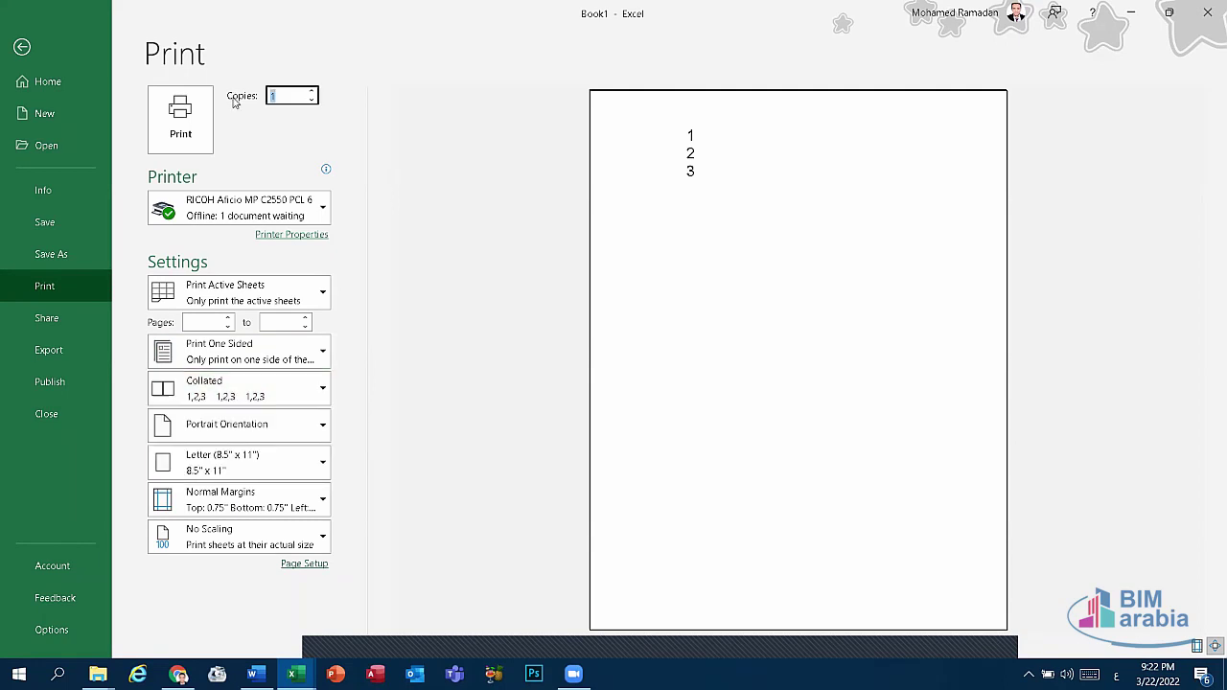
{"action": "type", "text": "5"}
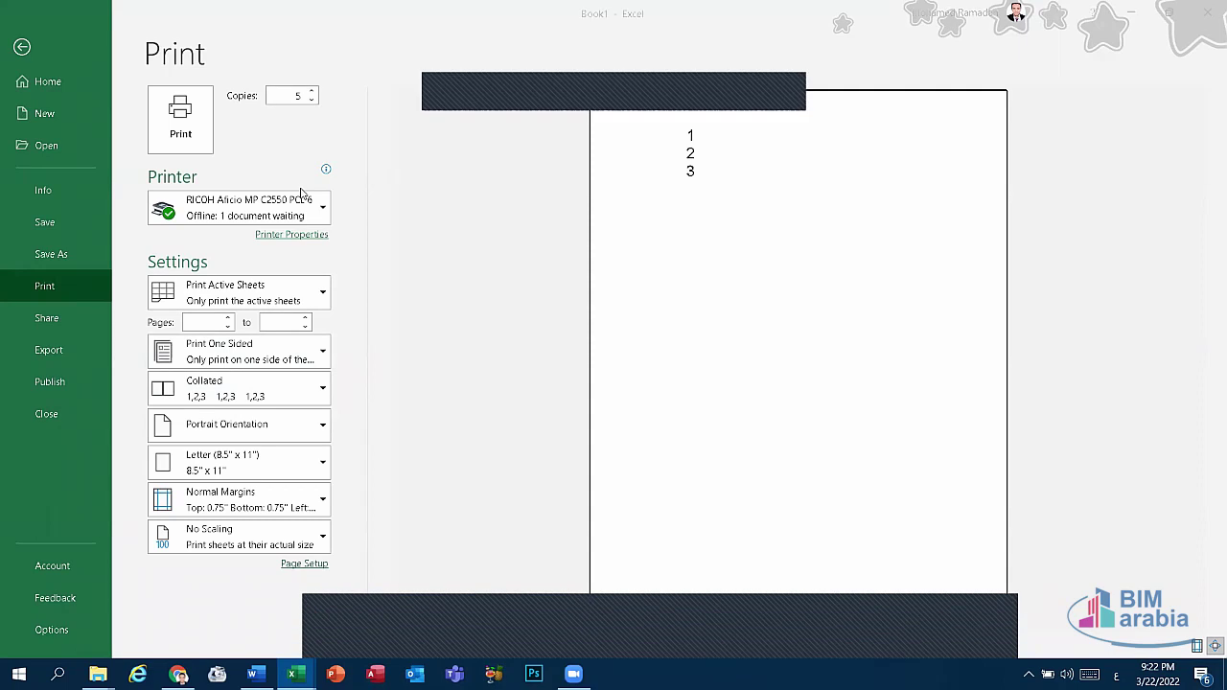
{"action": "double_click", "coordinate": [291, 99]}
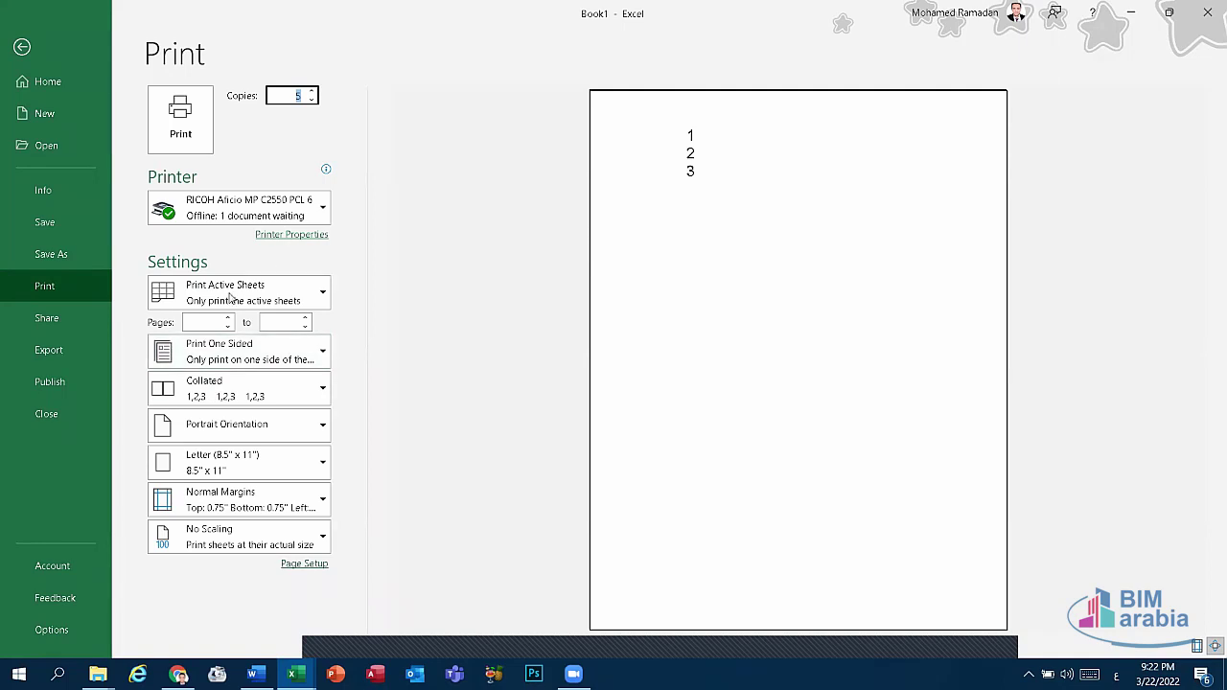
{"action": "left_click", "coordinate": [237, 395]}
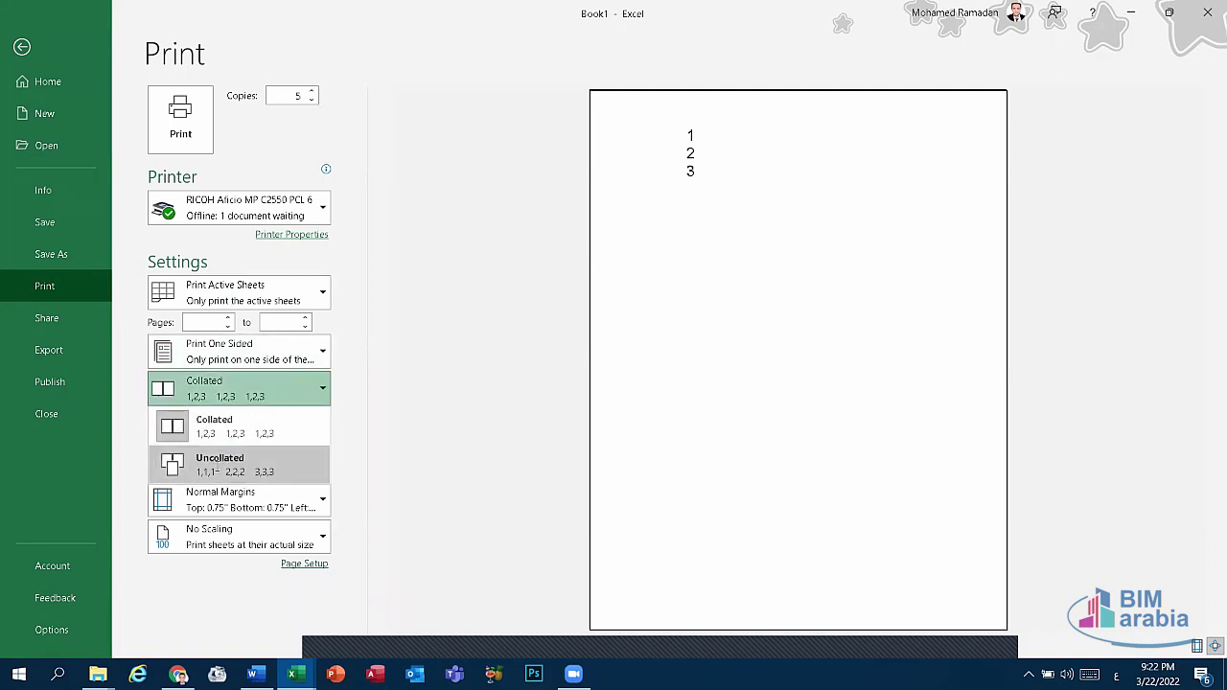
{"action": "left_click", "coordinate": [425, 287]}
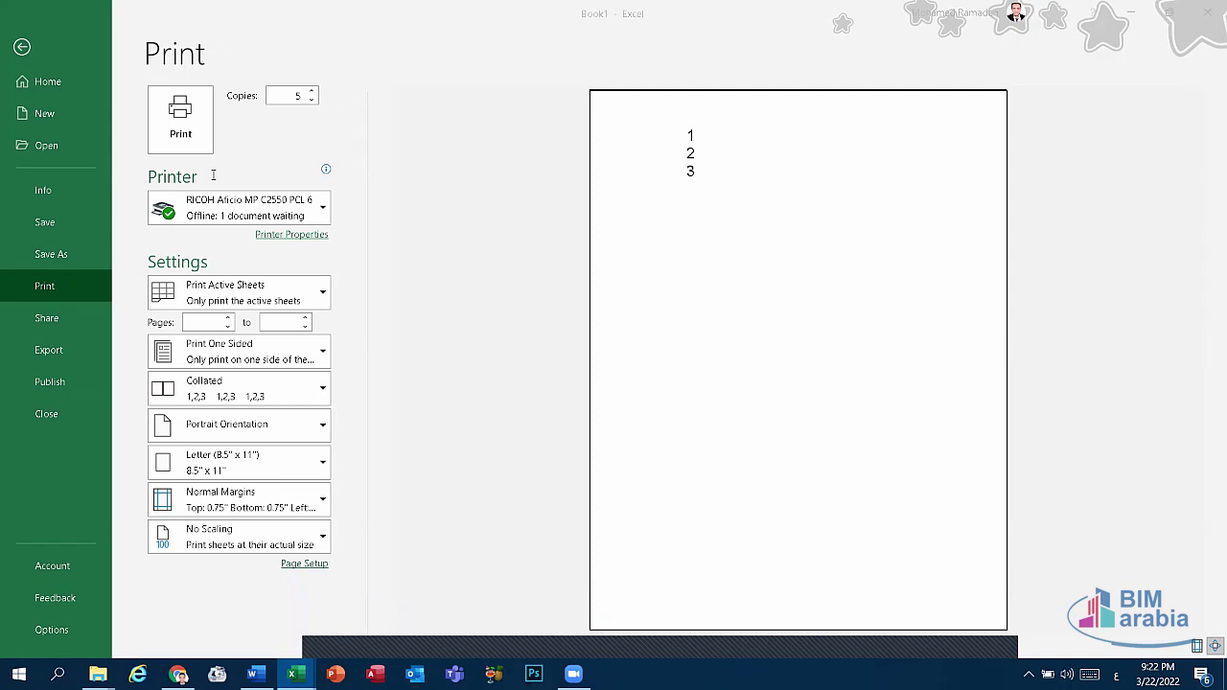
Try landscape then revert to portrait, review paper sizes, and show the margin presets
{"action": "left_click", "coordinate": [242, 433]}
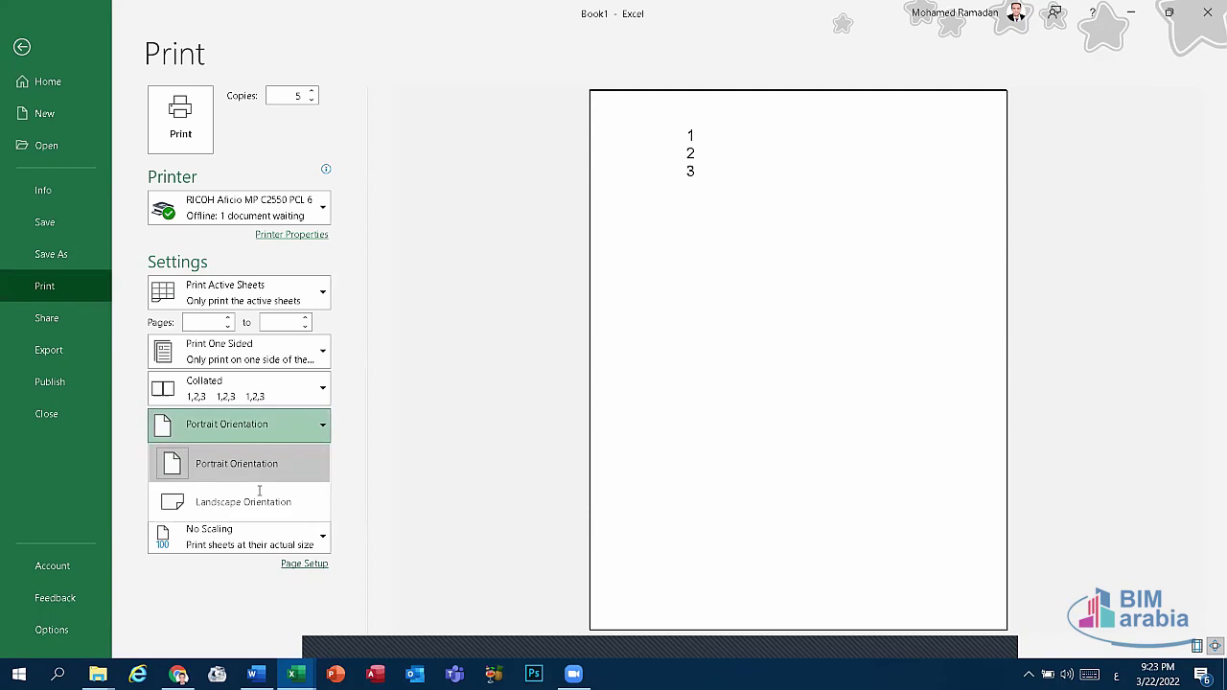
{"action": "left_click", "coordinate": [258, 496]}
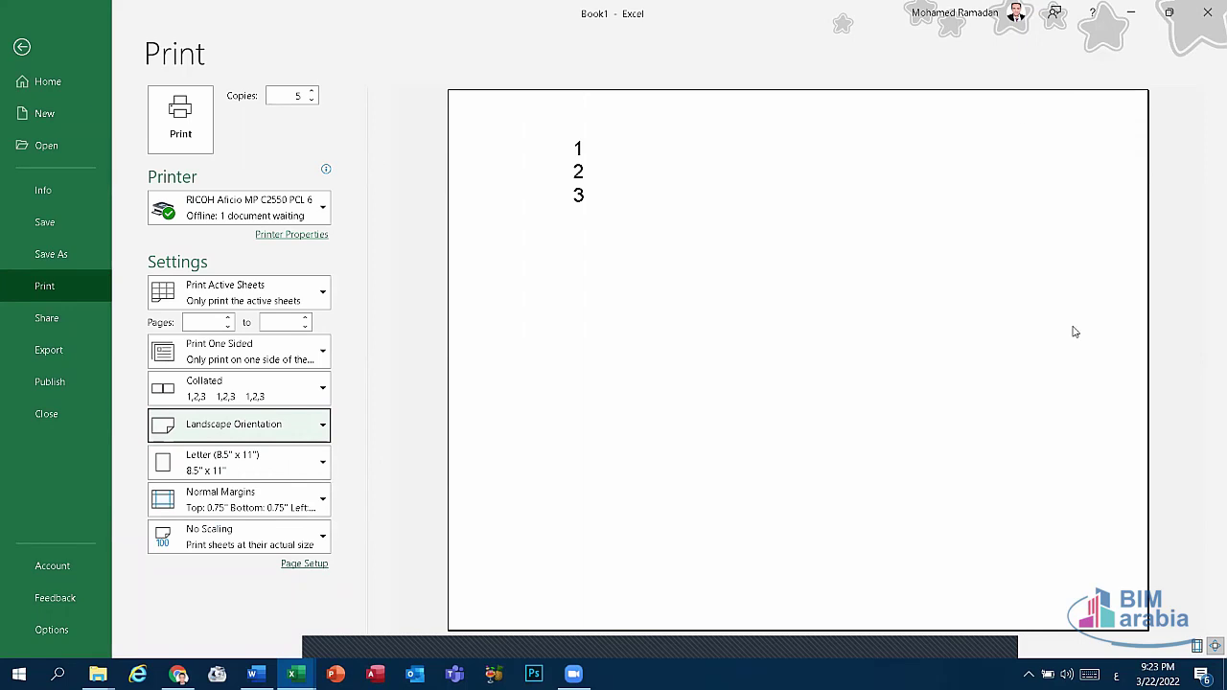
{"action": "left_click", "coordinate": [319, 422]}
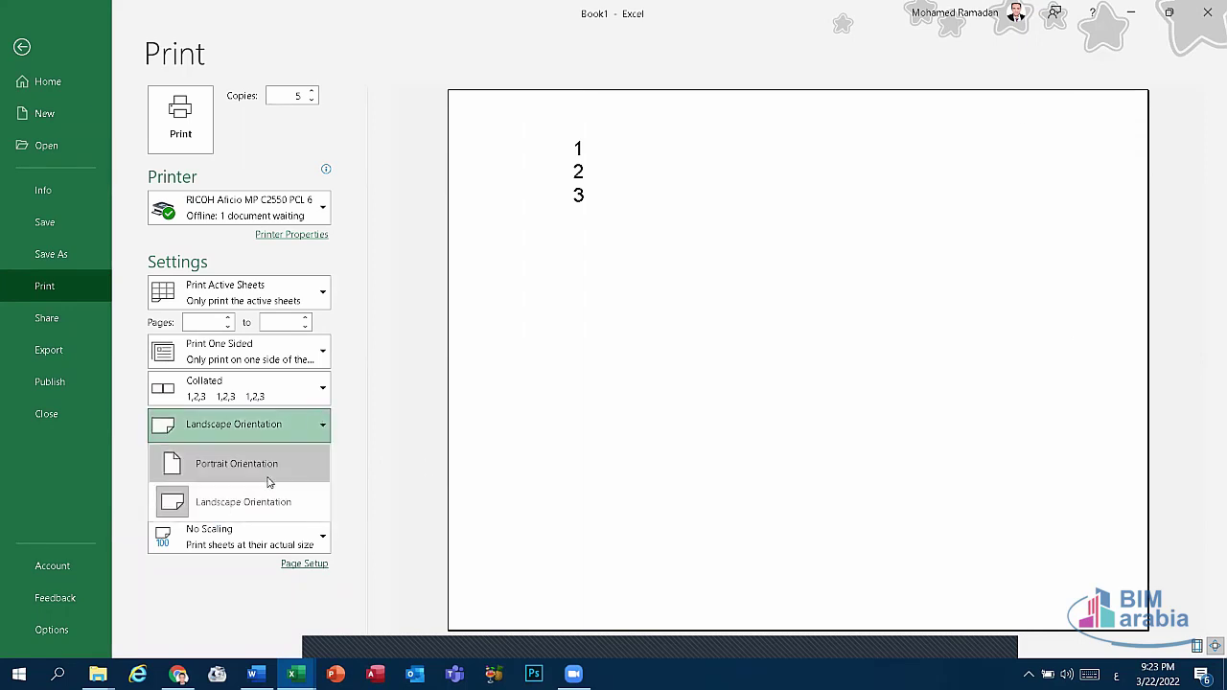
{"action": "left_click", "coordinate": [230, 464]}
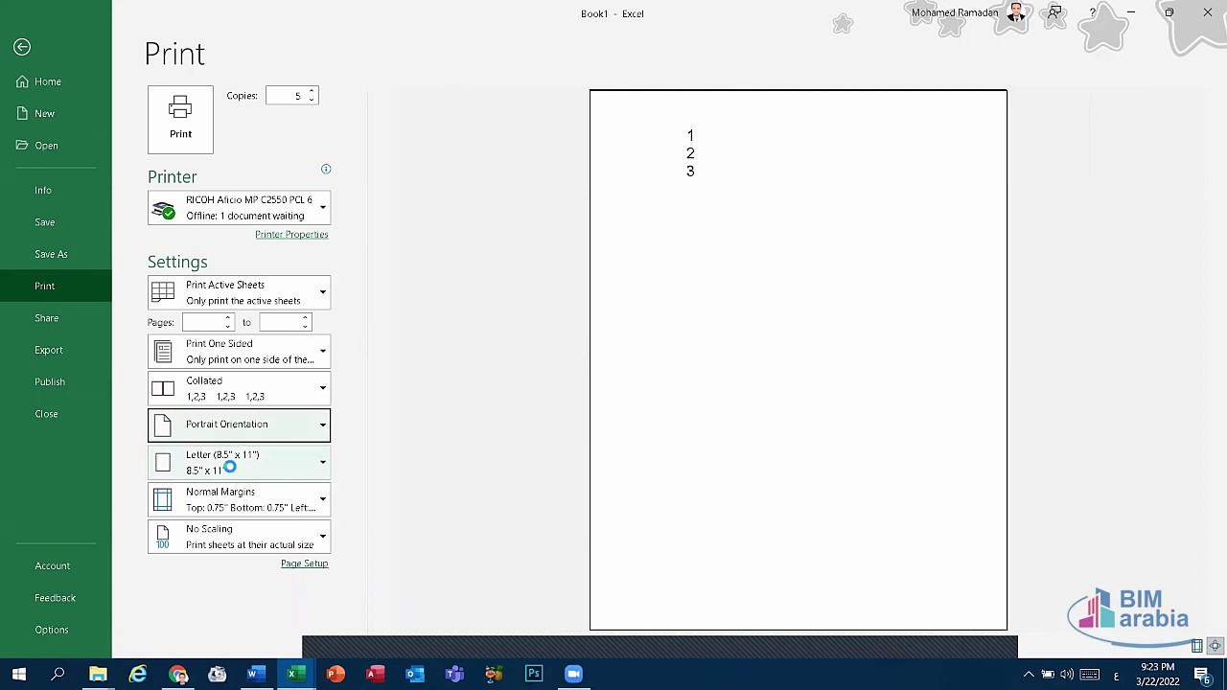
{"action": "left_click", "coordinate": [300, 452]}
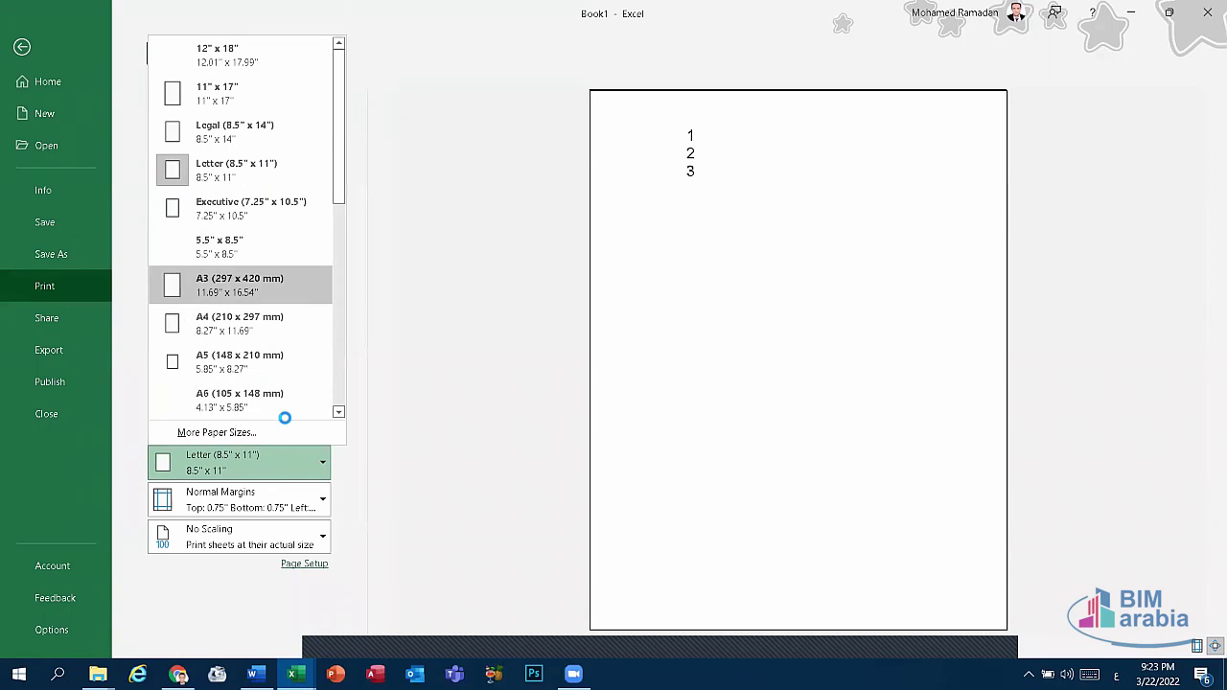
{"action": "left_click", "coordinate": [405, 358]}
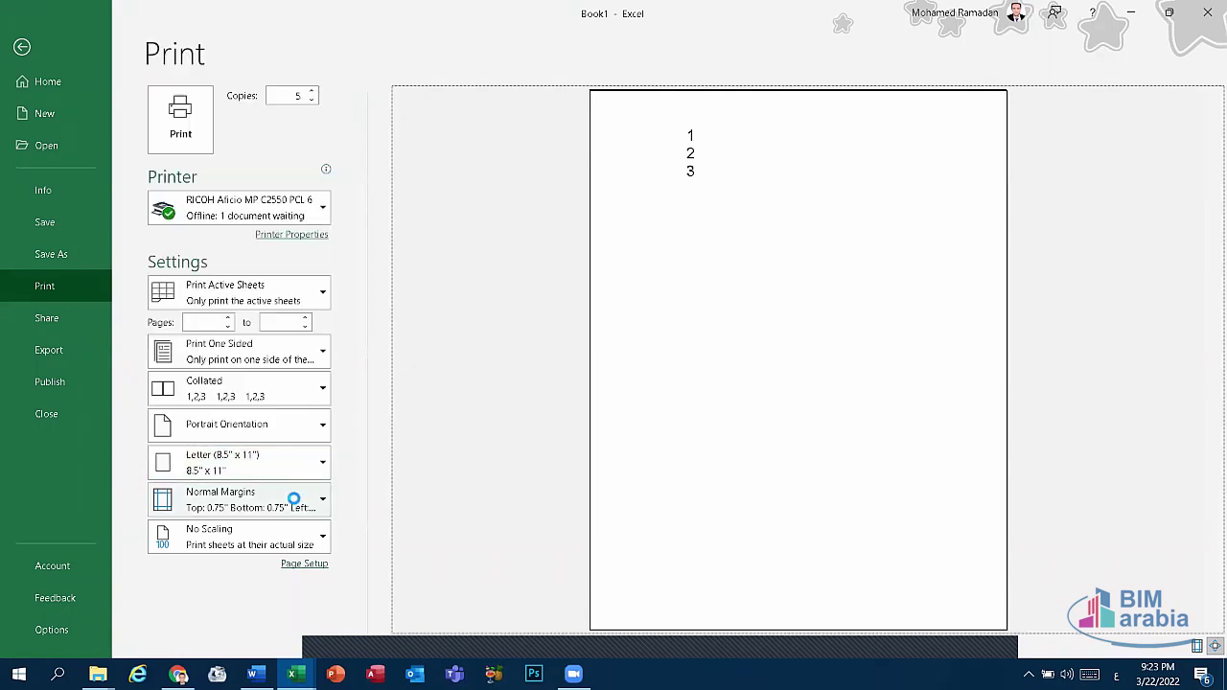
{"action": "left_click", "coordinate": [294, 499]}
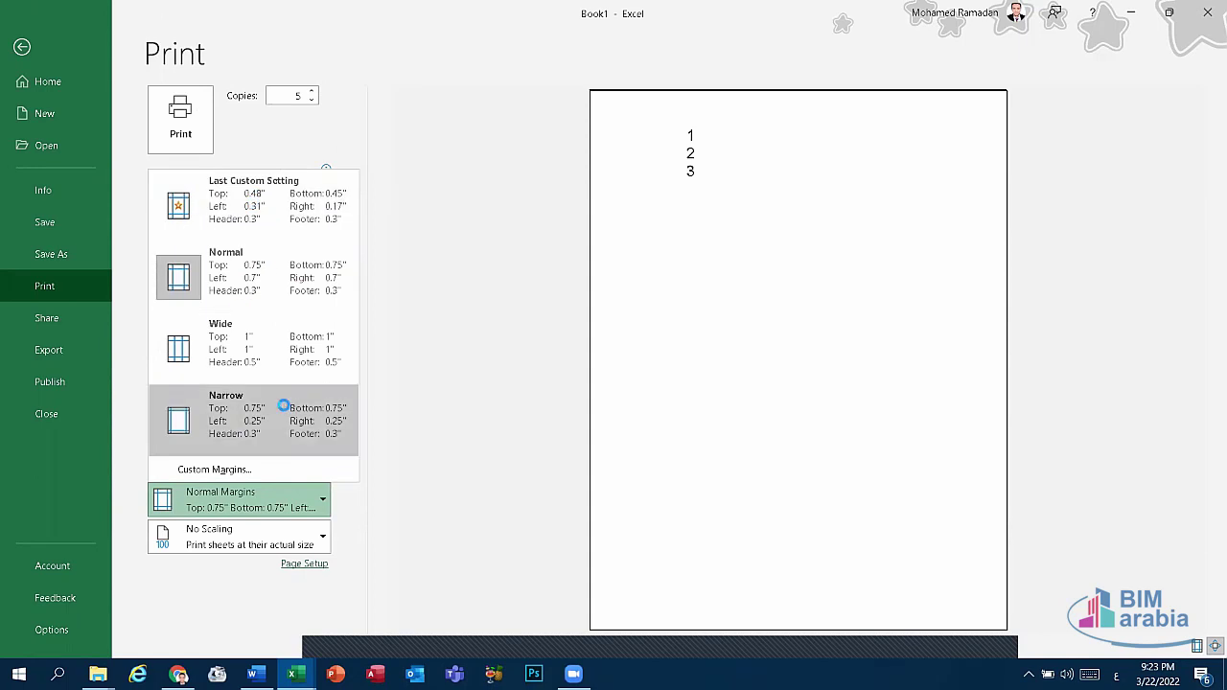
{"action": "left_click", "coordinate": [383, 452]}
{"action": "left_click", "coordinate": [239, 498]}
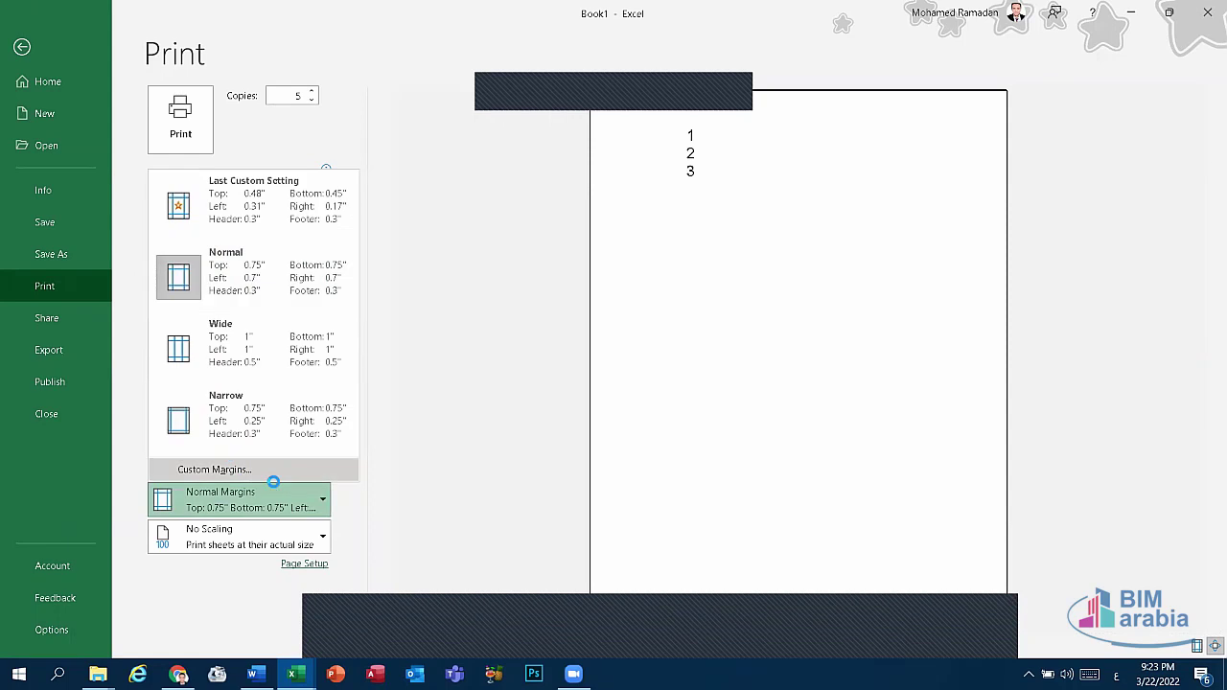
Cancel the Custom Margins page setup and open the Share panel
{"action": "left_click", "coordinate": [240, 464]}
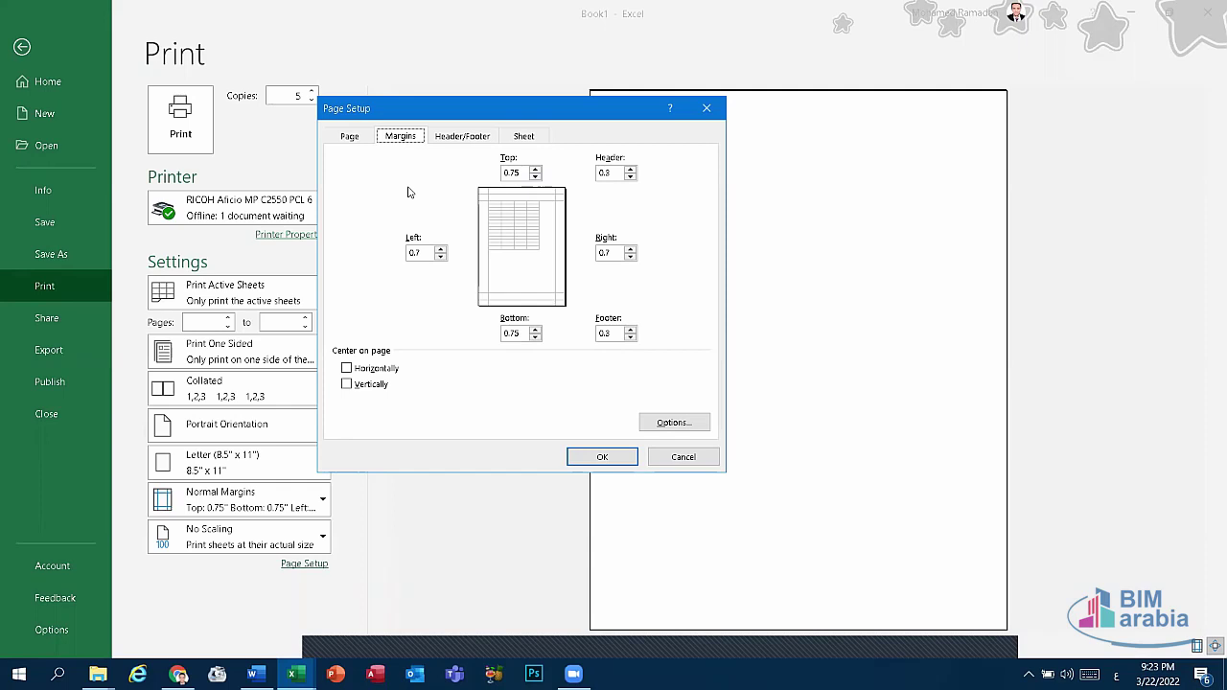
{"action": "left_click", "coordinate": [694, 457]}
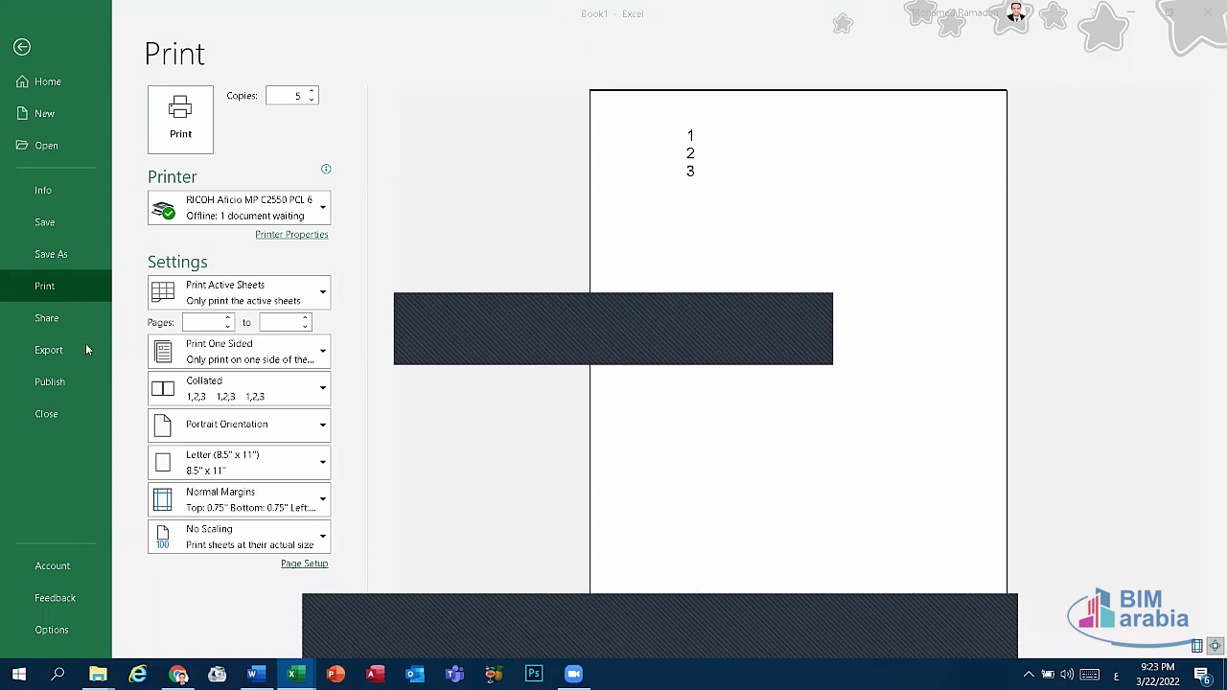
{"action": "left_click", "coordinate": [60, 322]}
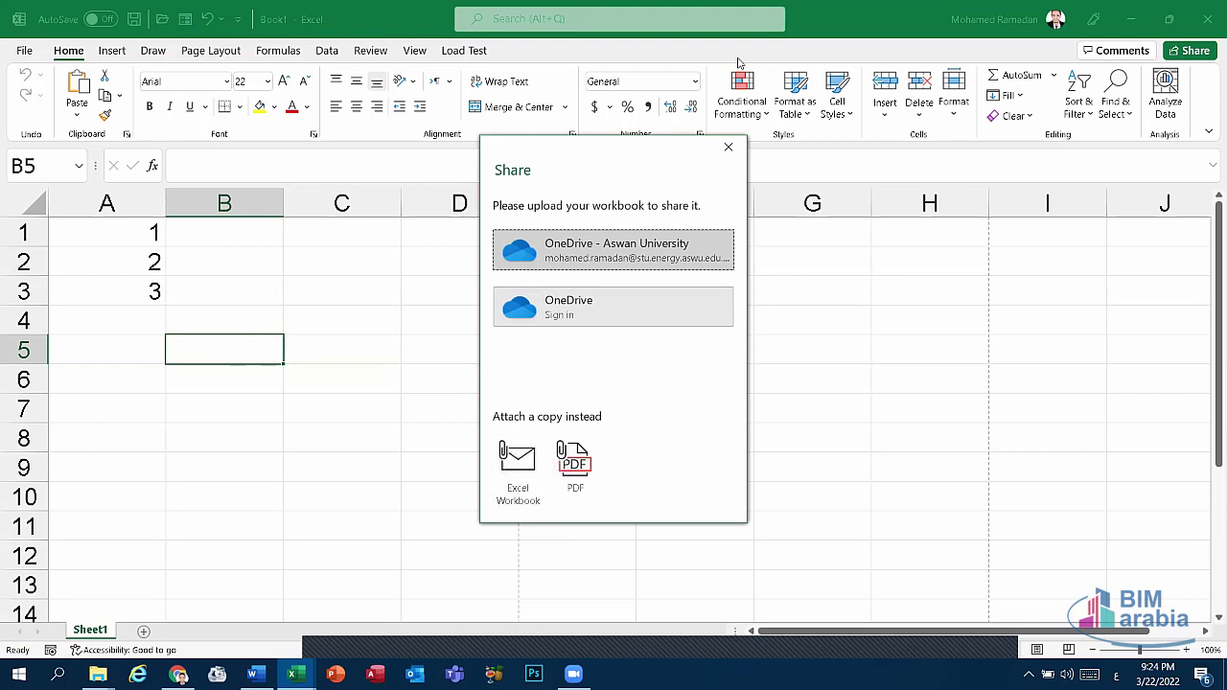
Close Share, browse Export's Change File Type and Publish to Power BI, then return to the sheet
{"action": "left_click", "coordinate": [727, 146]}
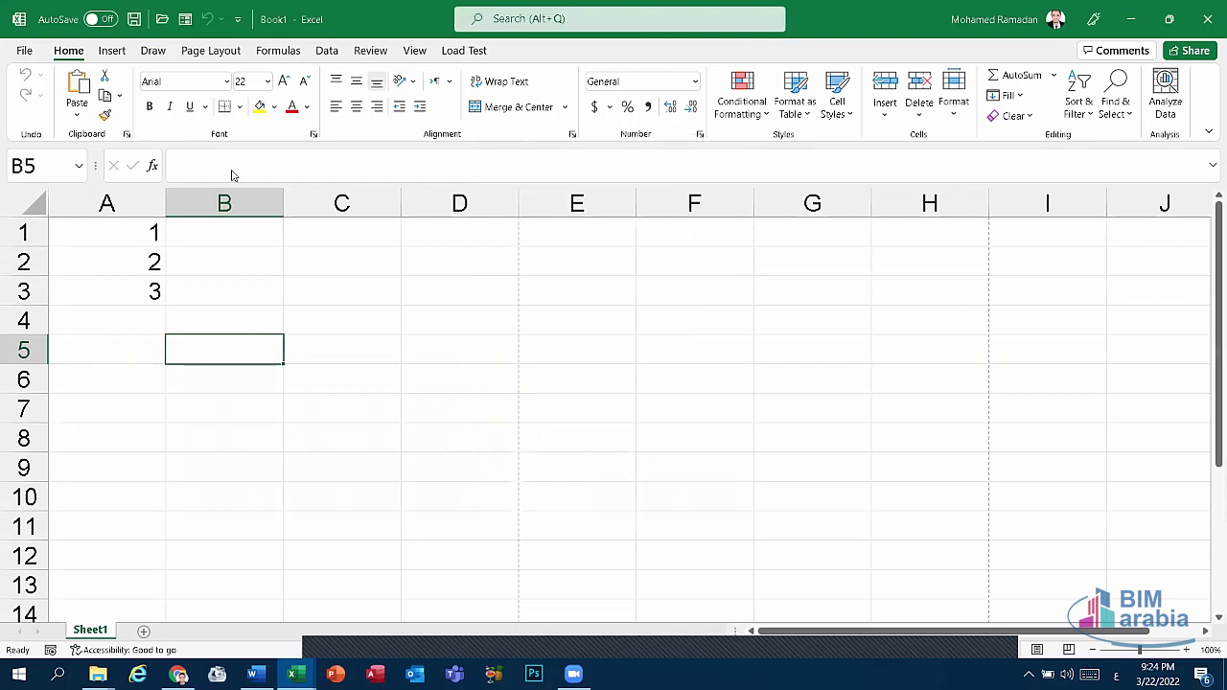
{"action": "left_click", "coordinate": [24, 50]}
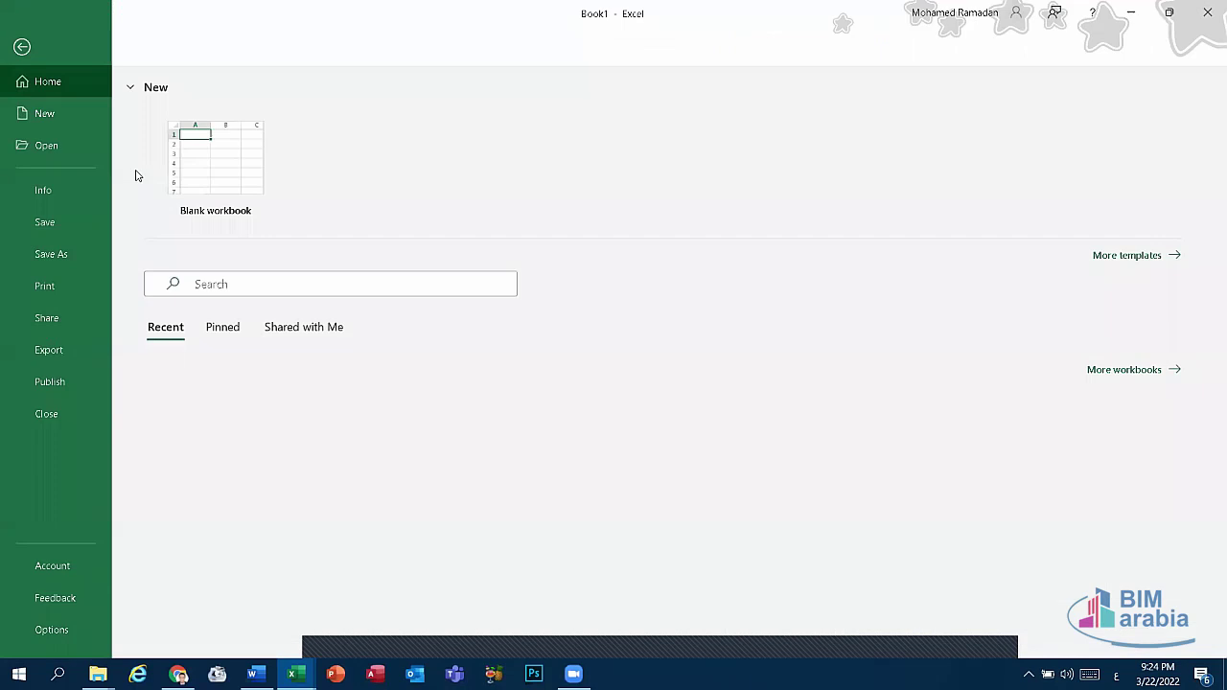
{"action": "left_click", "coordinate": [43, 353]}
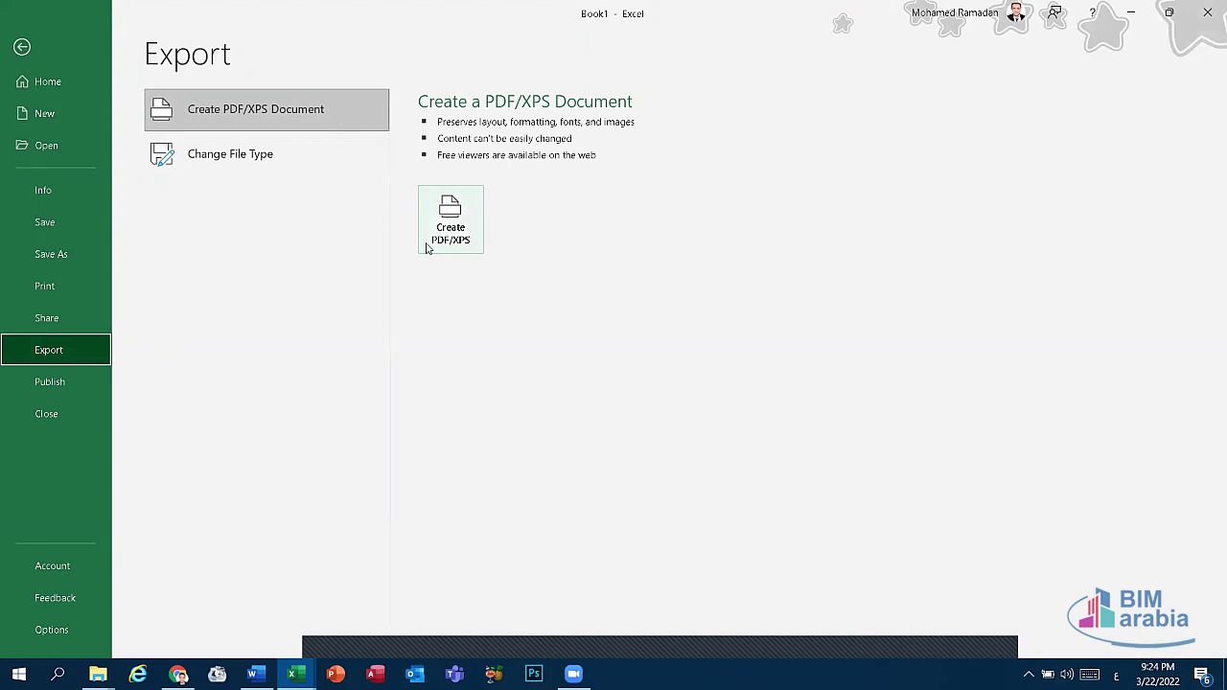
{"action": "left_click", "coordinate": [260, 164]}
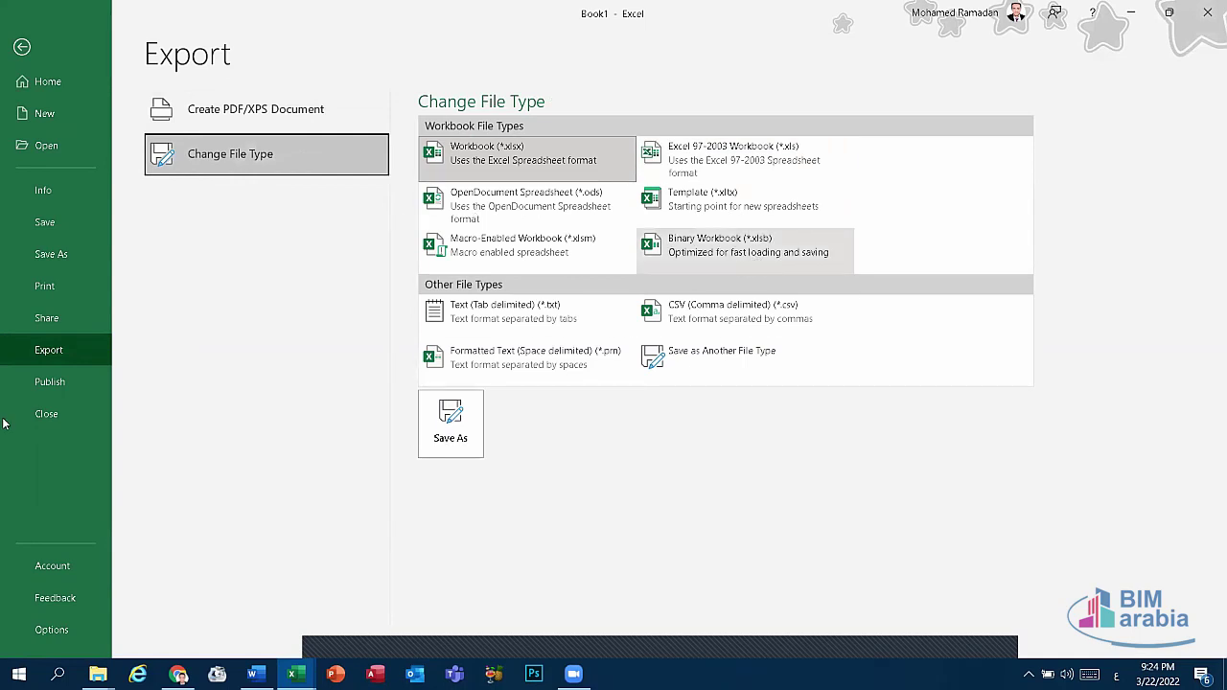
{"action": "left_click", "coordinate": [38, 384]}
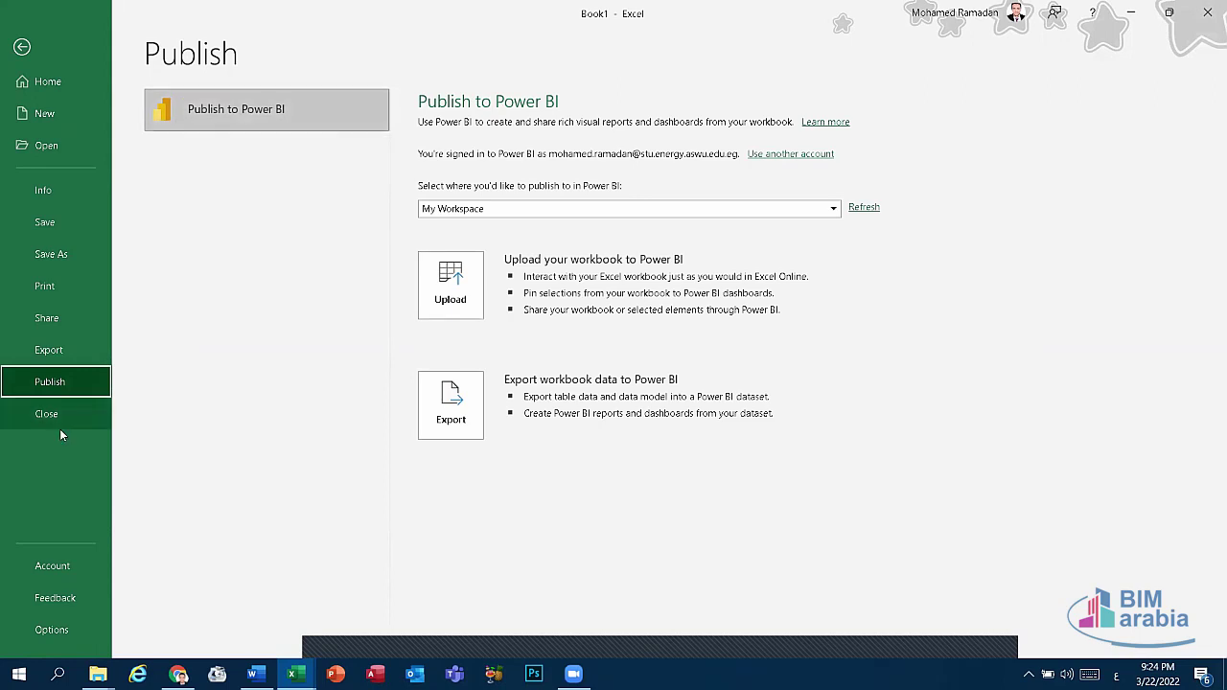
{"action": "key", "text": "Escape"}
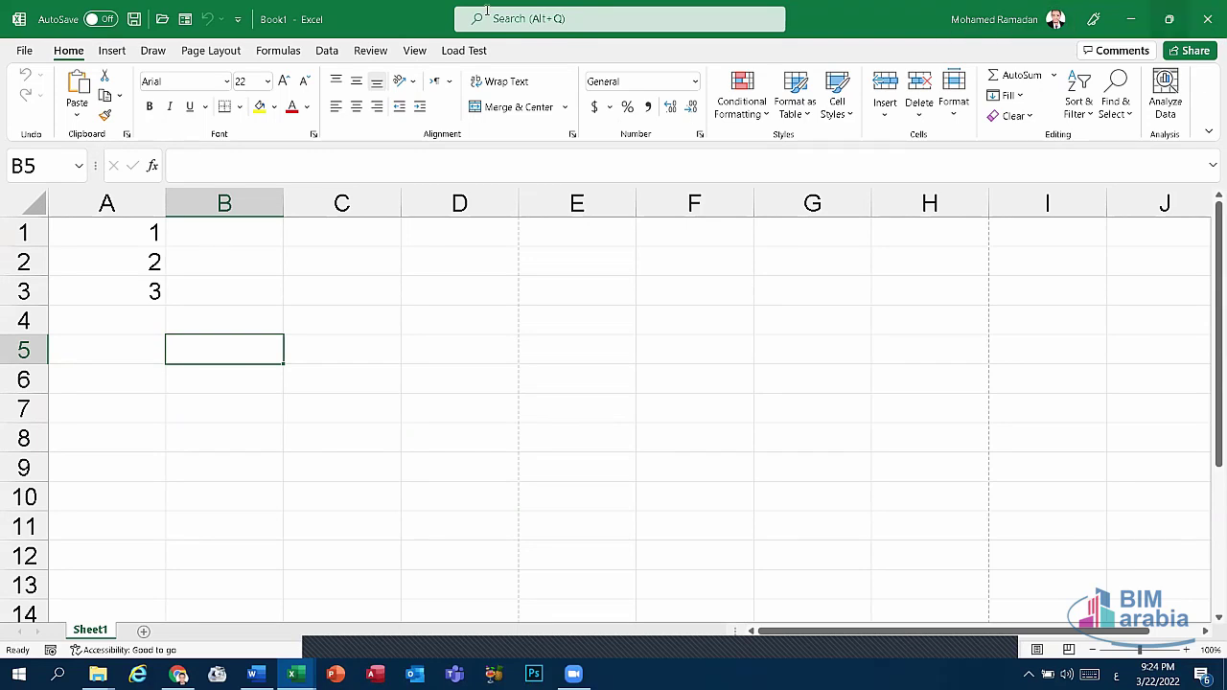
In Account, switch the Office Theme to Black, then White, then back to Colorful, then view Feedback
{"action": "left_click", "coordinate": [24, 50]}
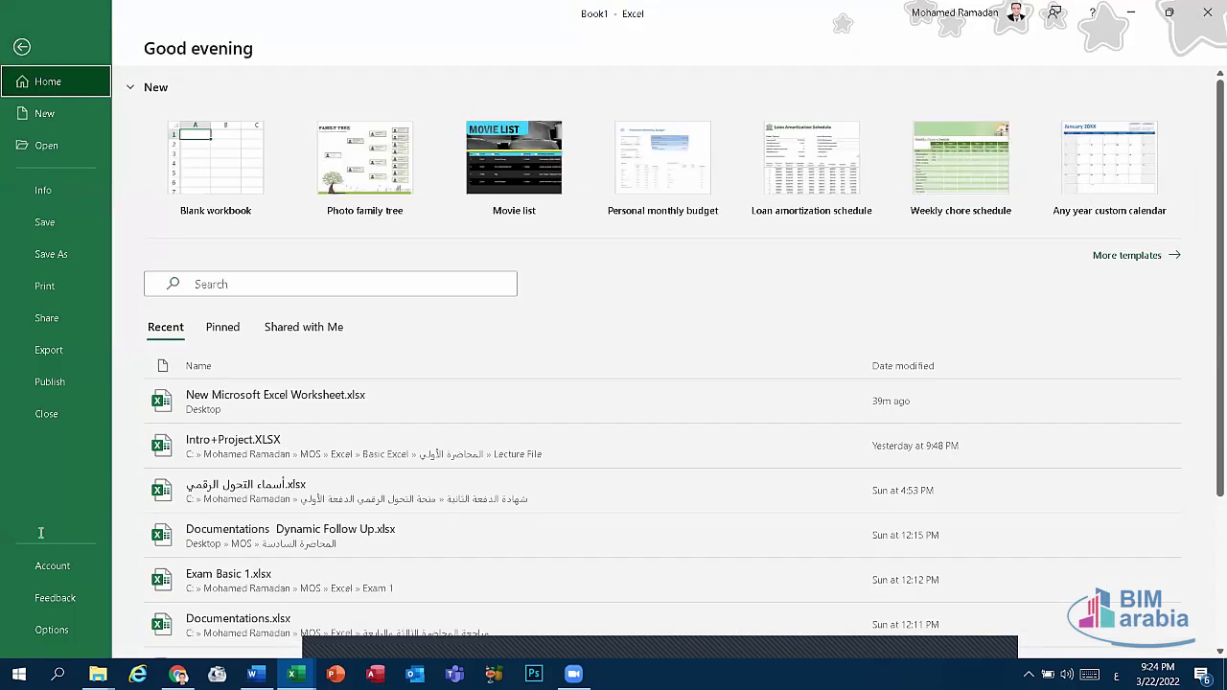
{"action": "left_click", "coordinate": [55, 571]}
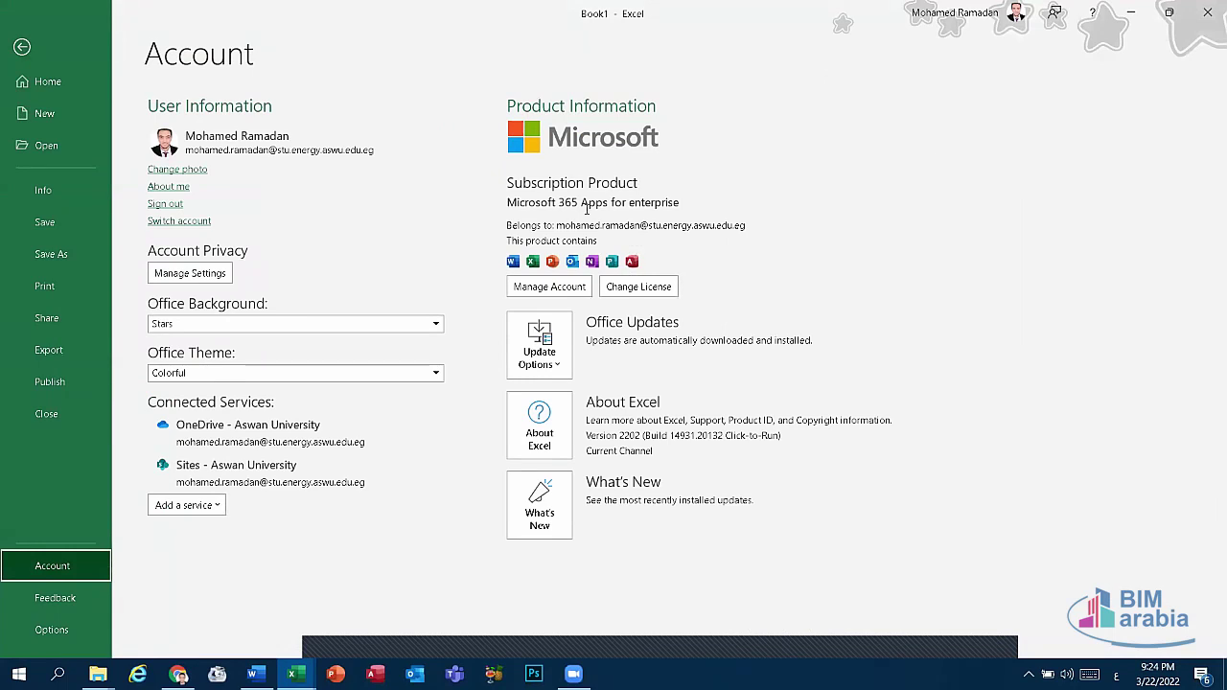
{"action": "left_click", "coordinate": [188, 375]}
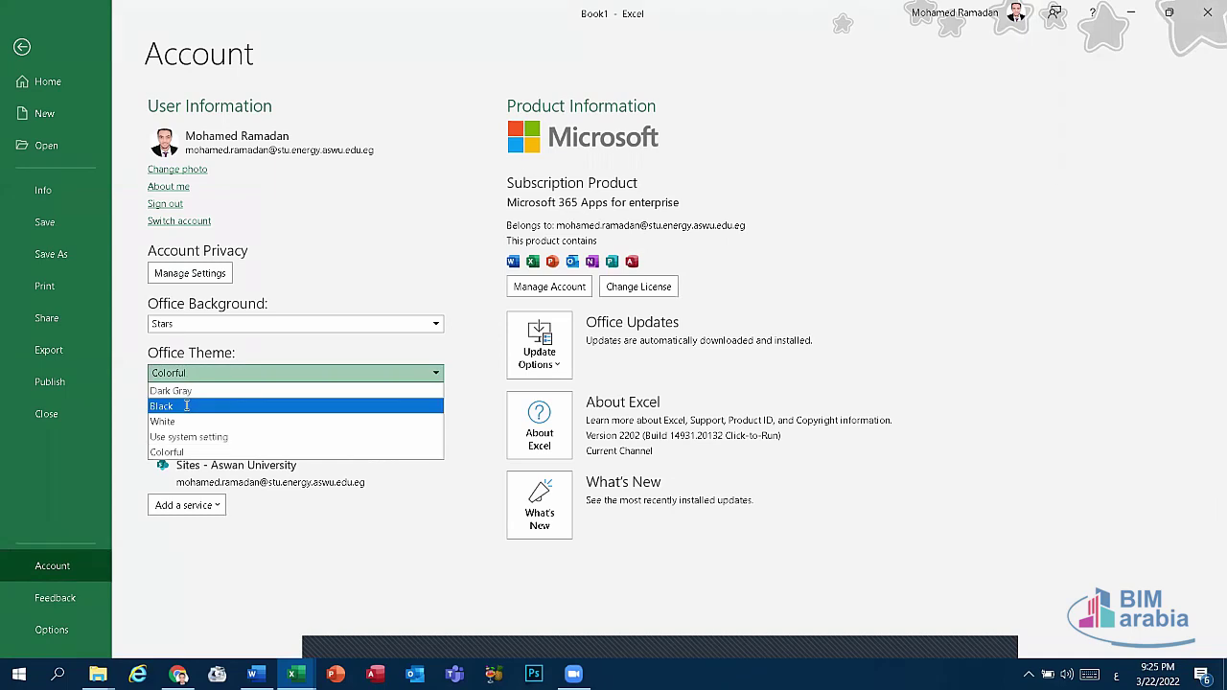
{"action": "left_click", "coordinate": [187, 405]}
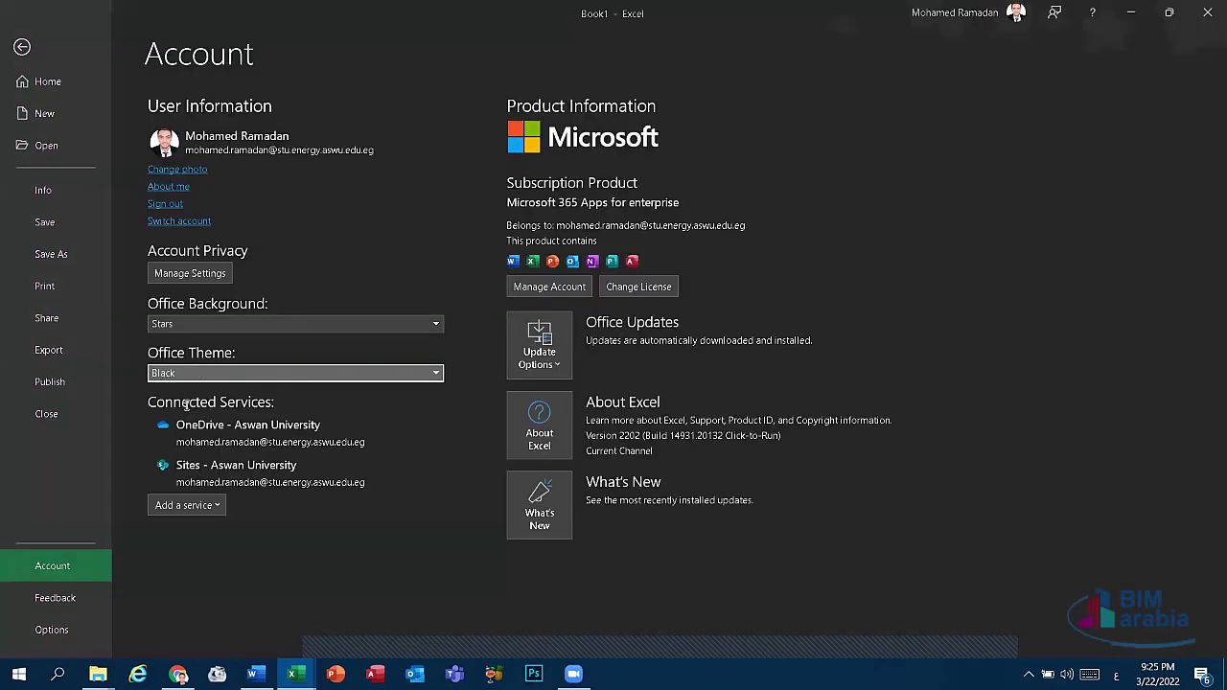
{"action": "left_click", "coordinate": [197, 373]}
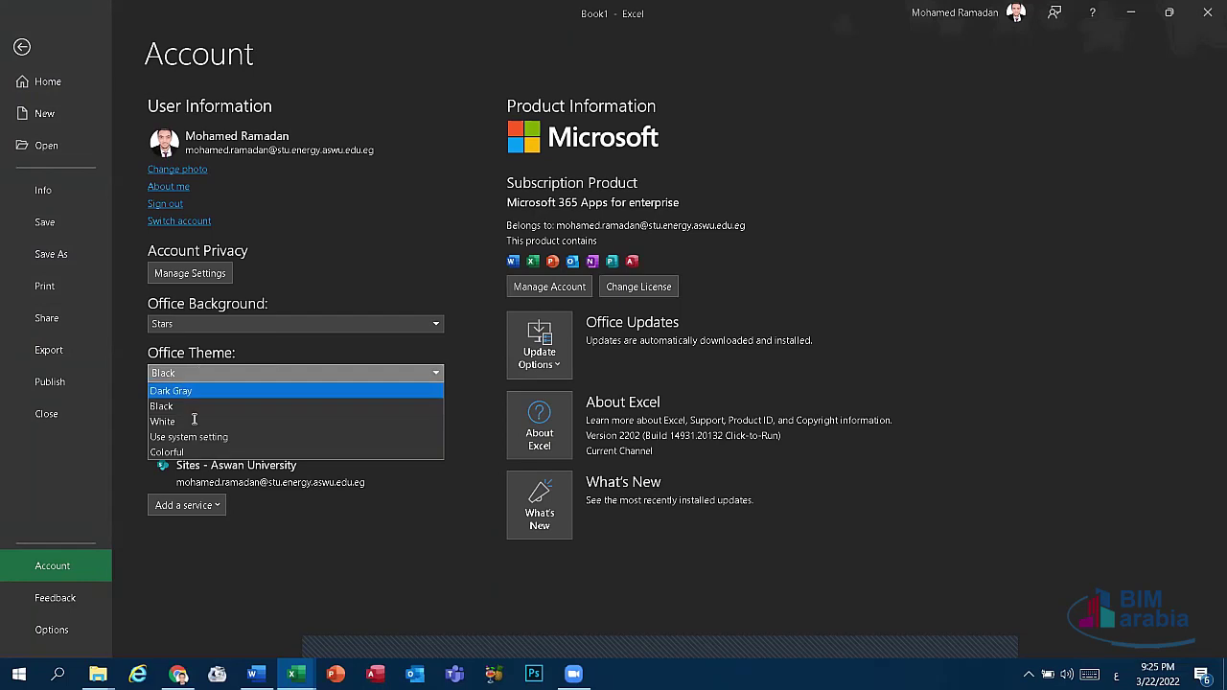
{"action": "key", "text": "Down"}
{"action": "key", "text": "Down"}
{"action": "key", "text": "Return"}
{"action": "left_click", "coordinate": [201, 372]}
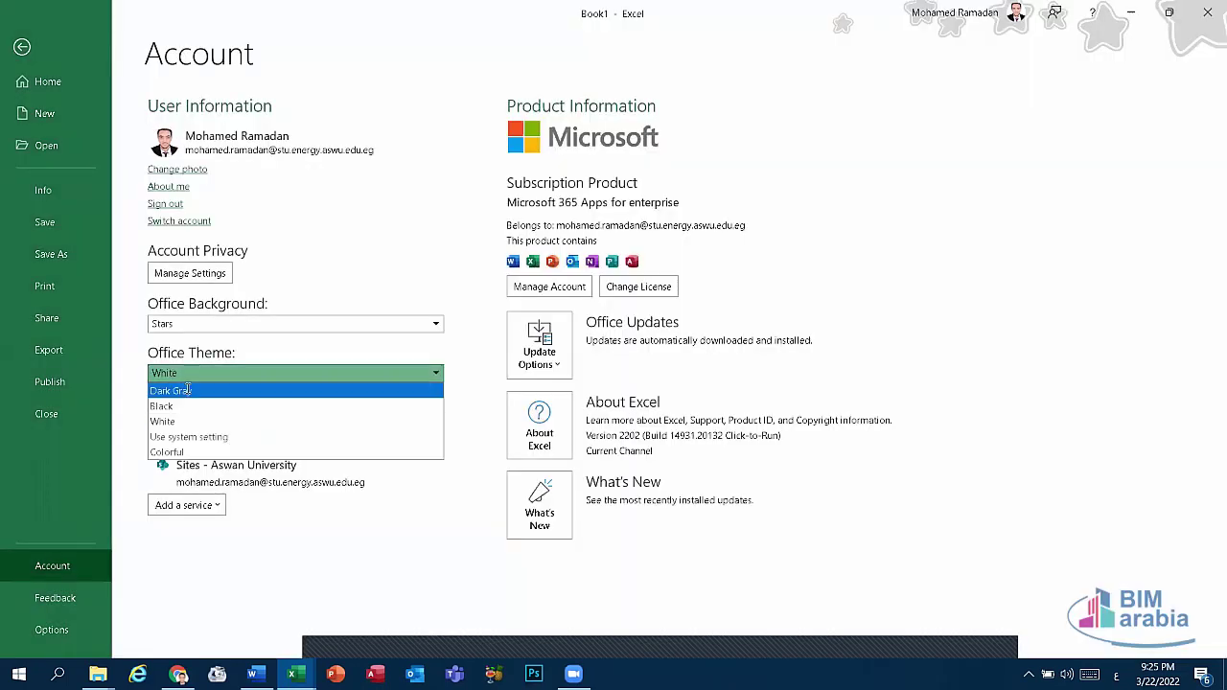
{"action": "left_click", "coordinate": [201, 451]}
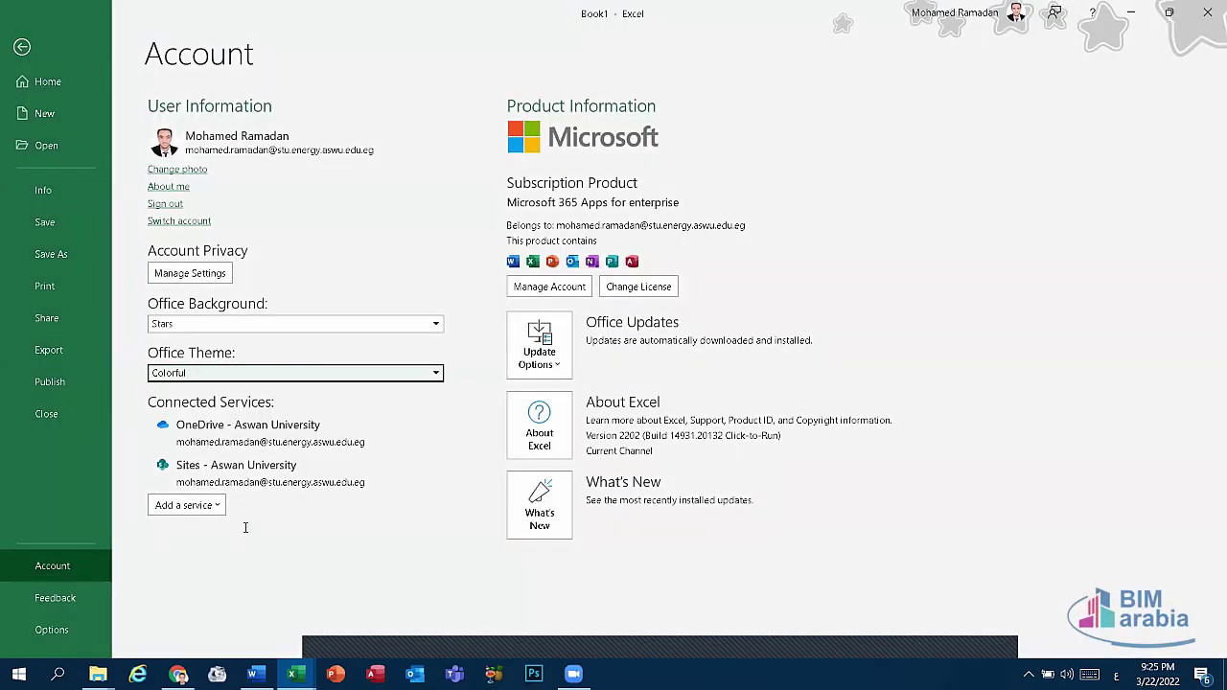
{"action": "left_click", "coordinate": [55, 597]}
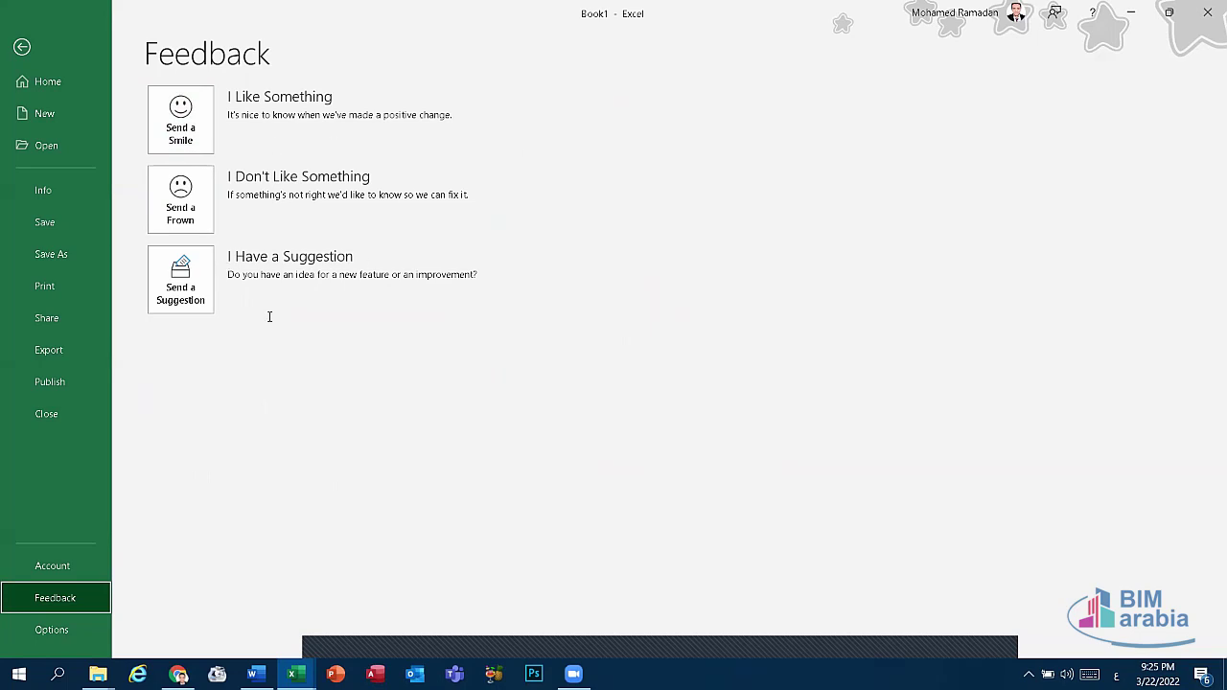
Open and close Excel Options unchanged, then move the selection up to B2
{"action": "left_click", "coordinate": [53, 629]}
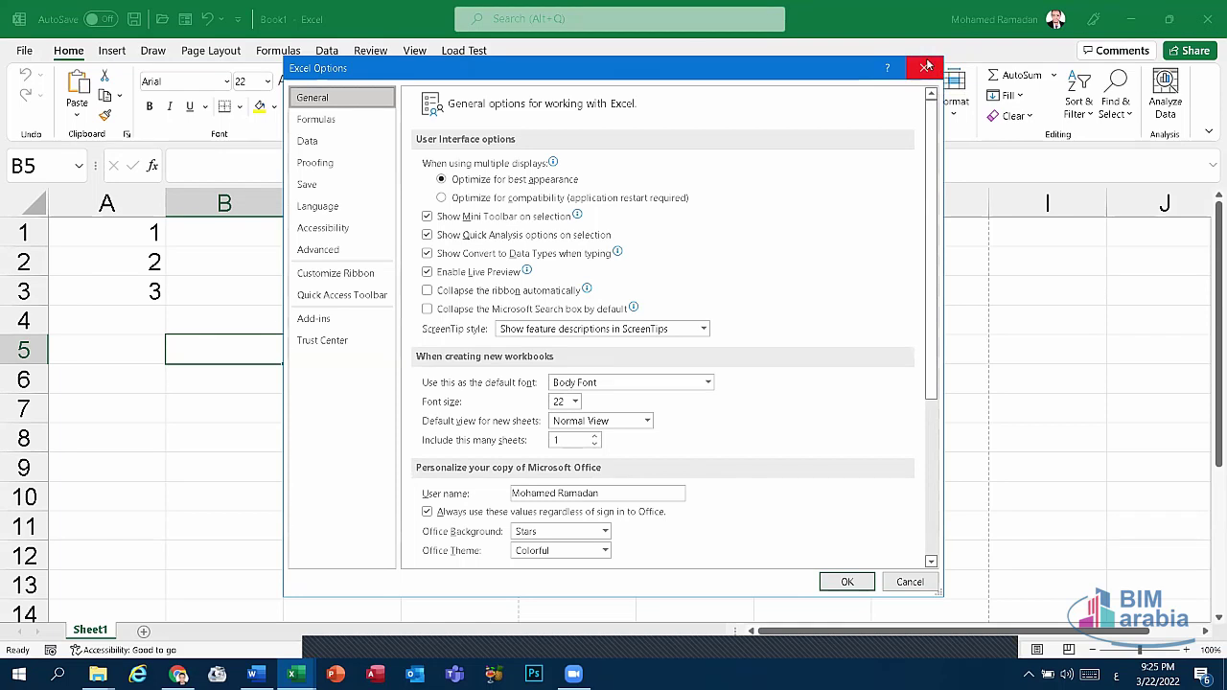
{"action": "left_click", "coordinate": [934, 69]}
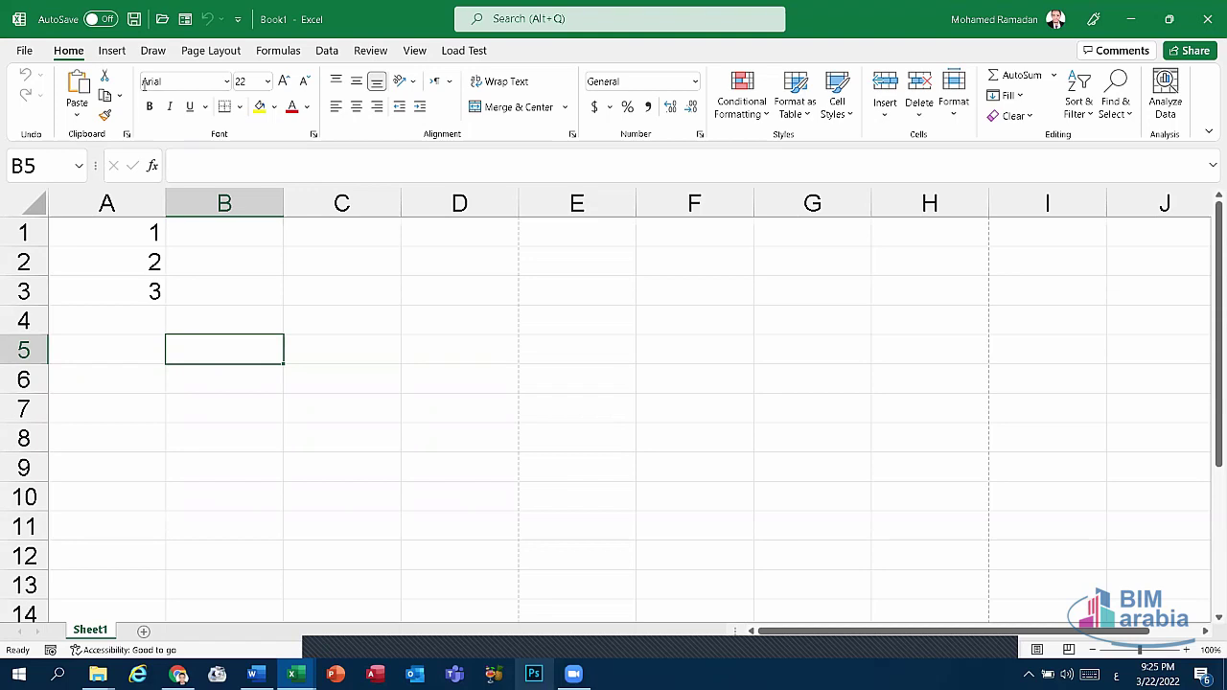
{"action": "key", "text": "Up"}
{"action": "key", "text": "Up"}
{"action": "key", "text": "Up"}
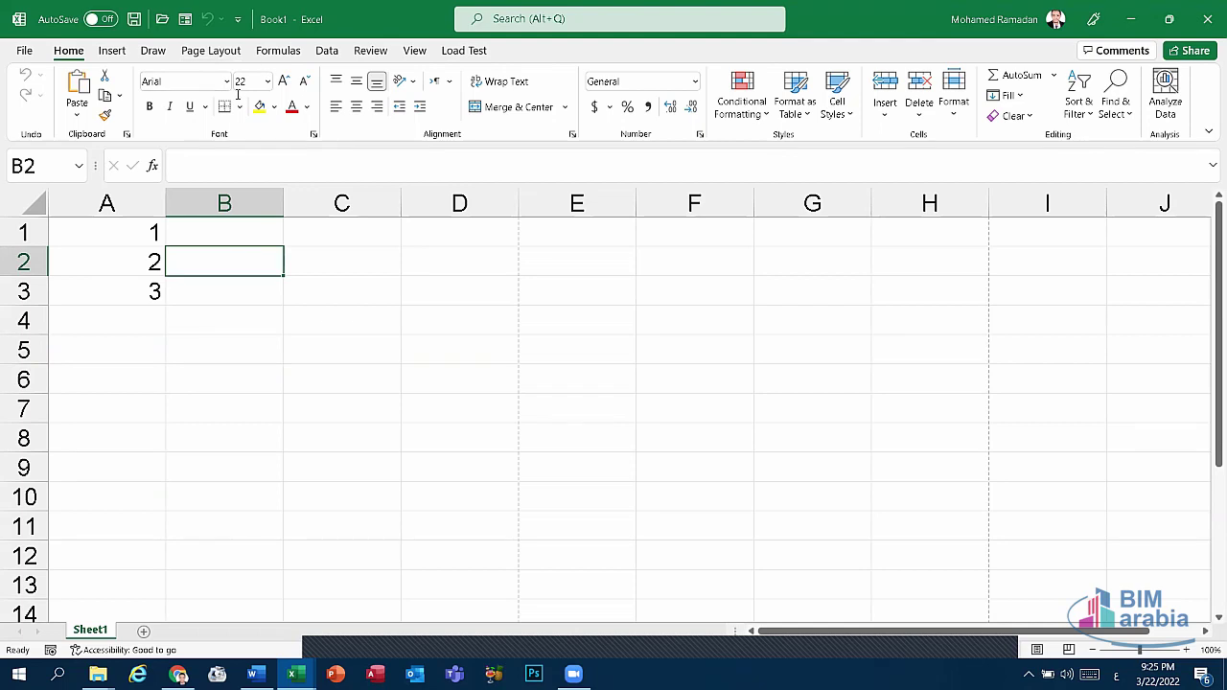
Set the default new-workbook font to Times New Roman and dismiss the restart warning
{"action": "left_click", "coordinate": [29, 50]}
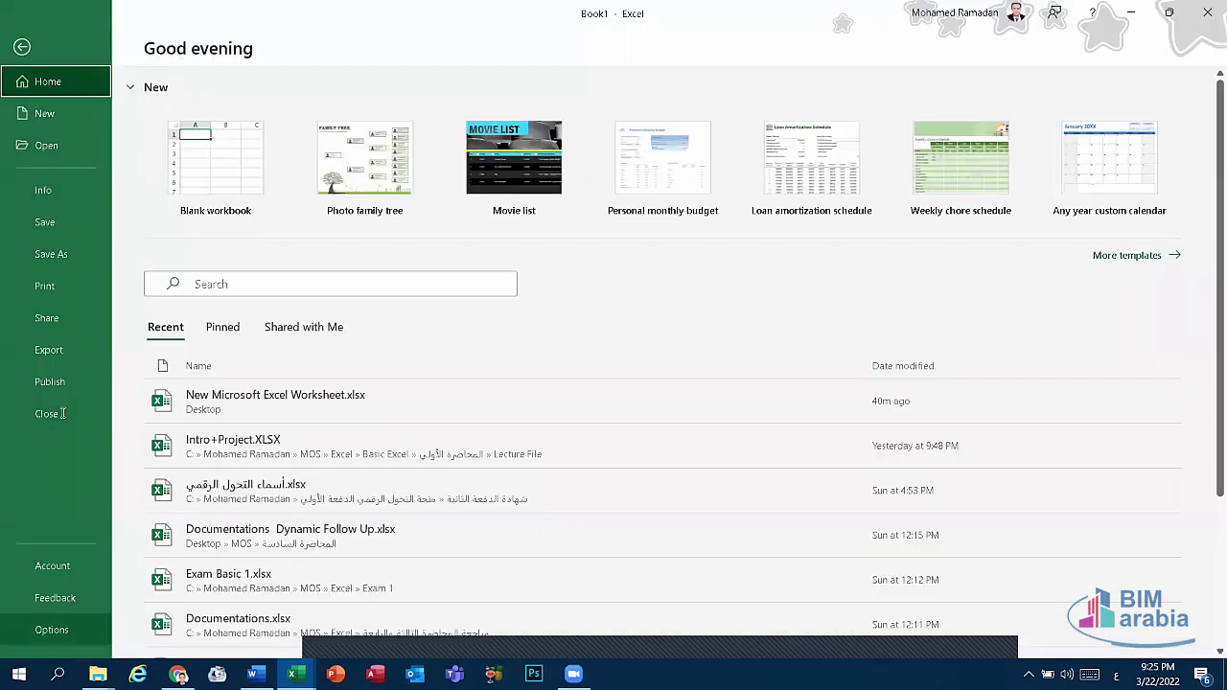
{"action": "left_click", "coordinate": [38, 630]}
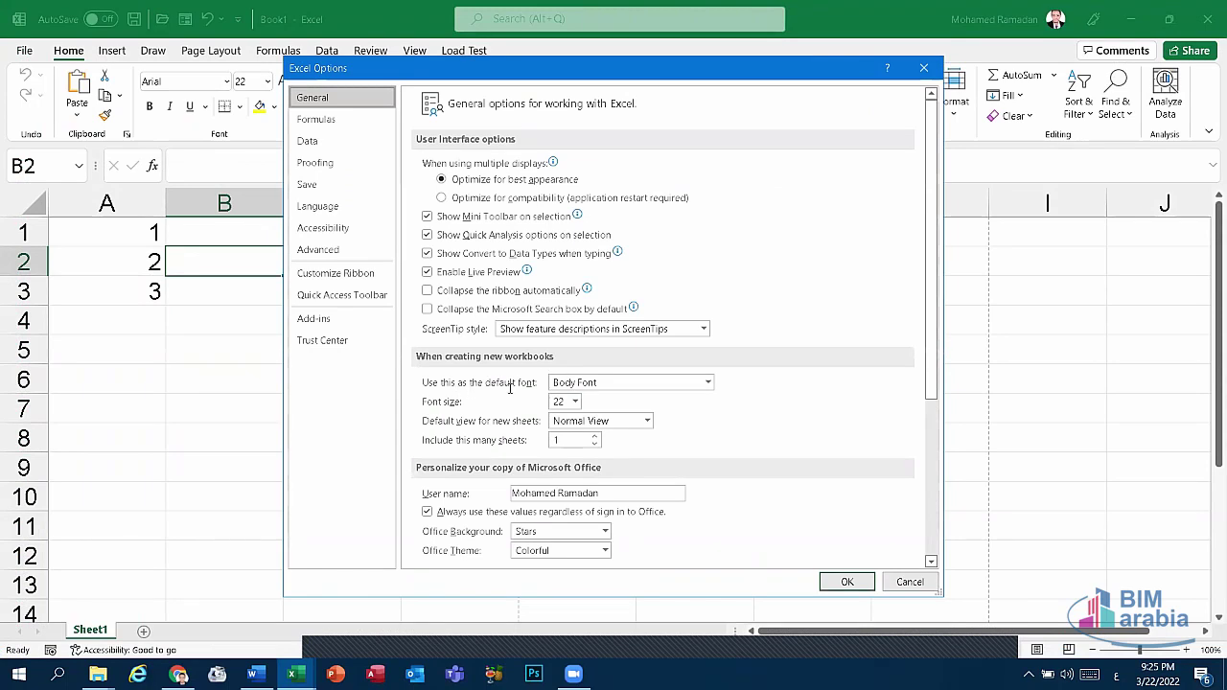
{"action": "left_click", "coordinate": [685, 382]}
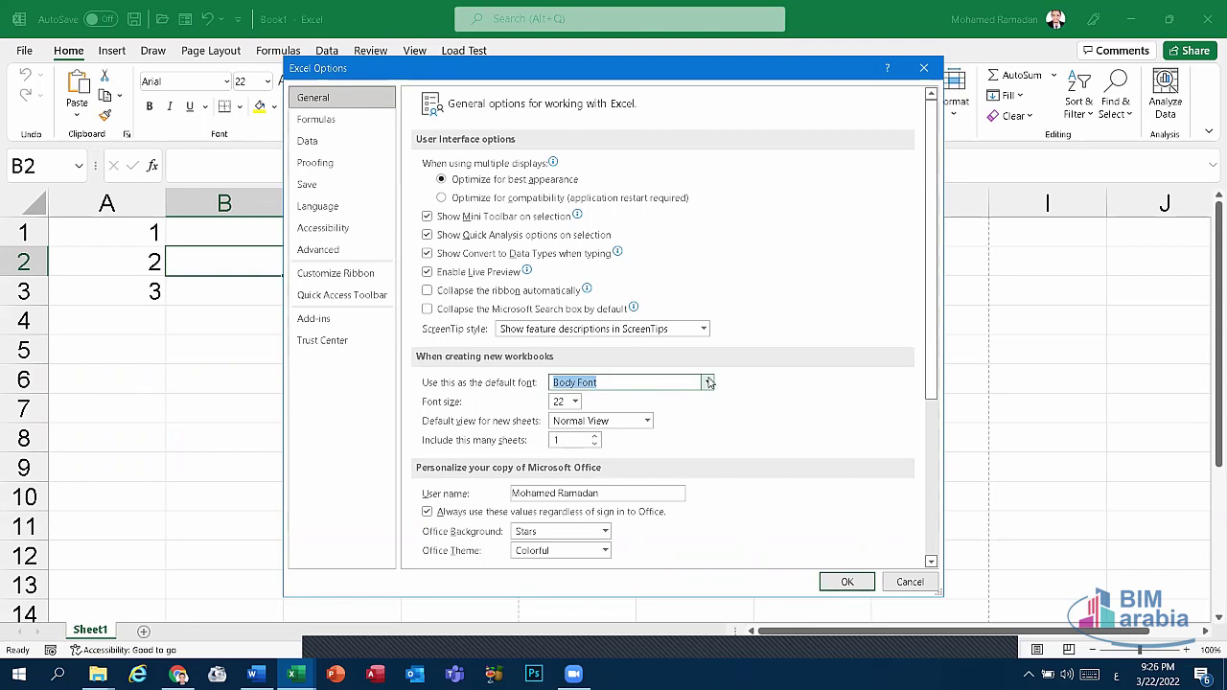
{"action": "left_click", "coordinate": [635, 387]}
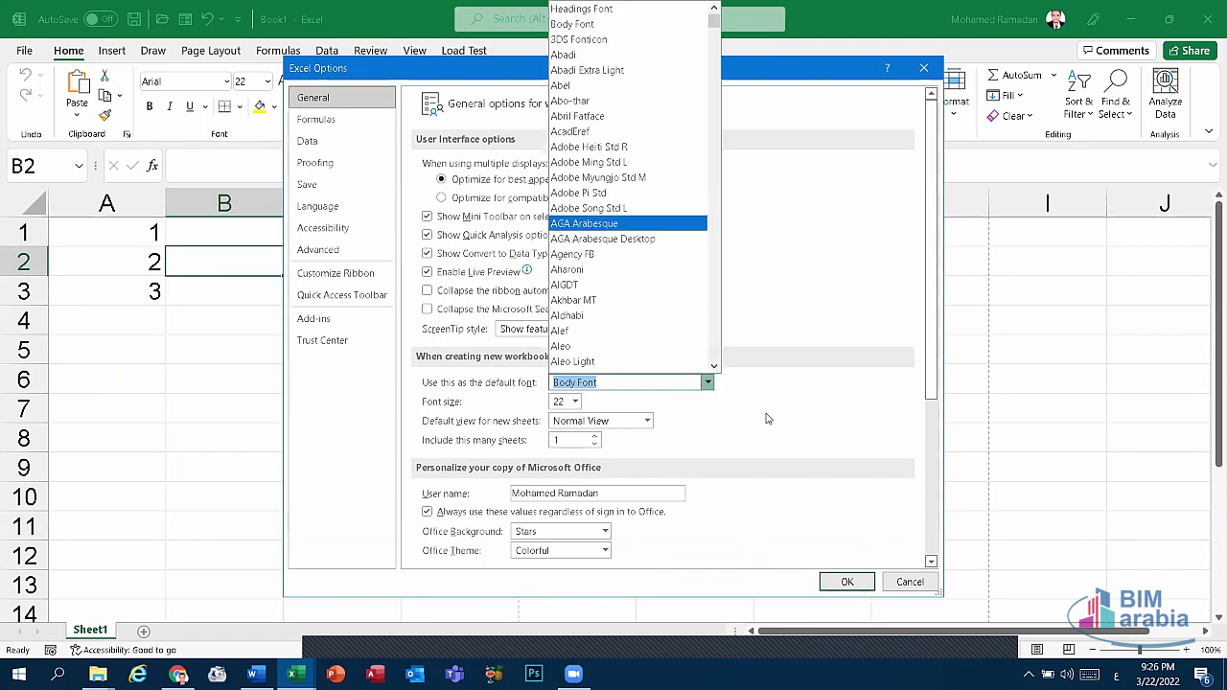
{"action": "left_click", "coordinate": [610, 407]}
{"action": "type", "text": "ف"}
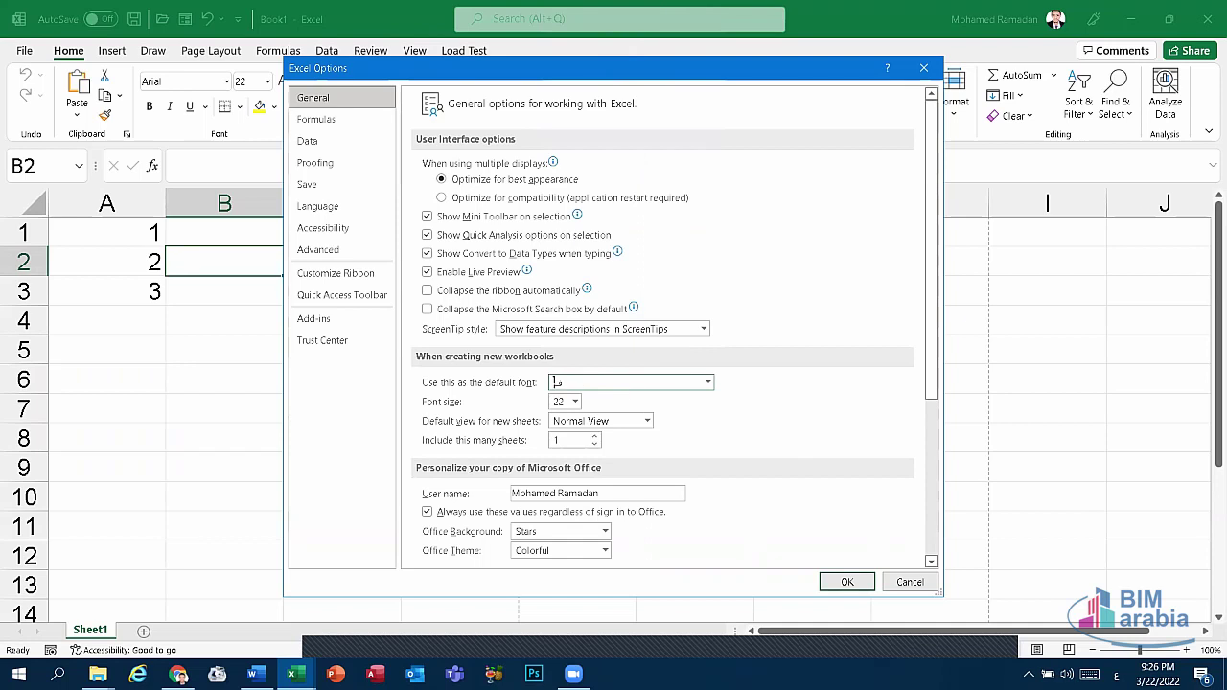
{"action": "key", "text": "alt+shift"}
{"action": "type", "text": "Times New Roman"}
{"action": "key", "text": "Return"}
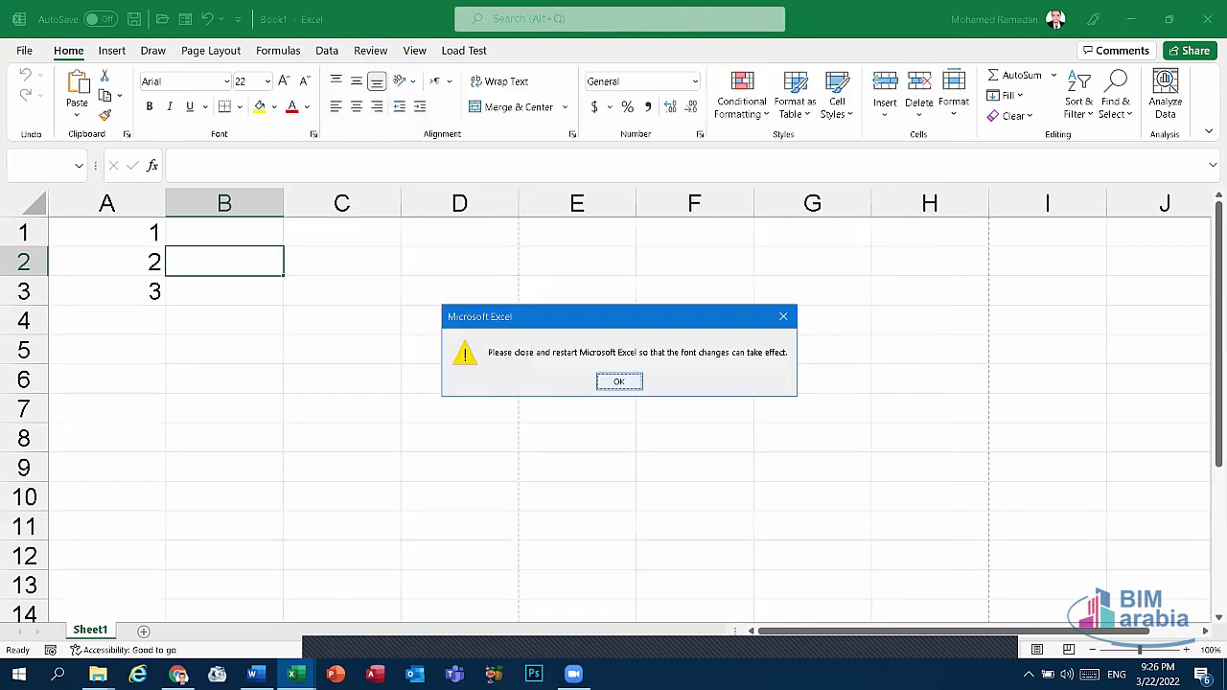
{"action": "key", "text": "Return"}
Set the default font size to 20, confirm the restart notice, and close Excel
{"action": "left_click", "coordinate": [24, 49]}
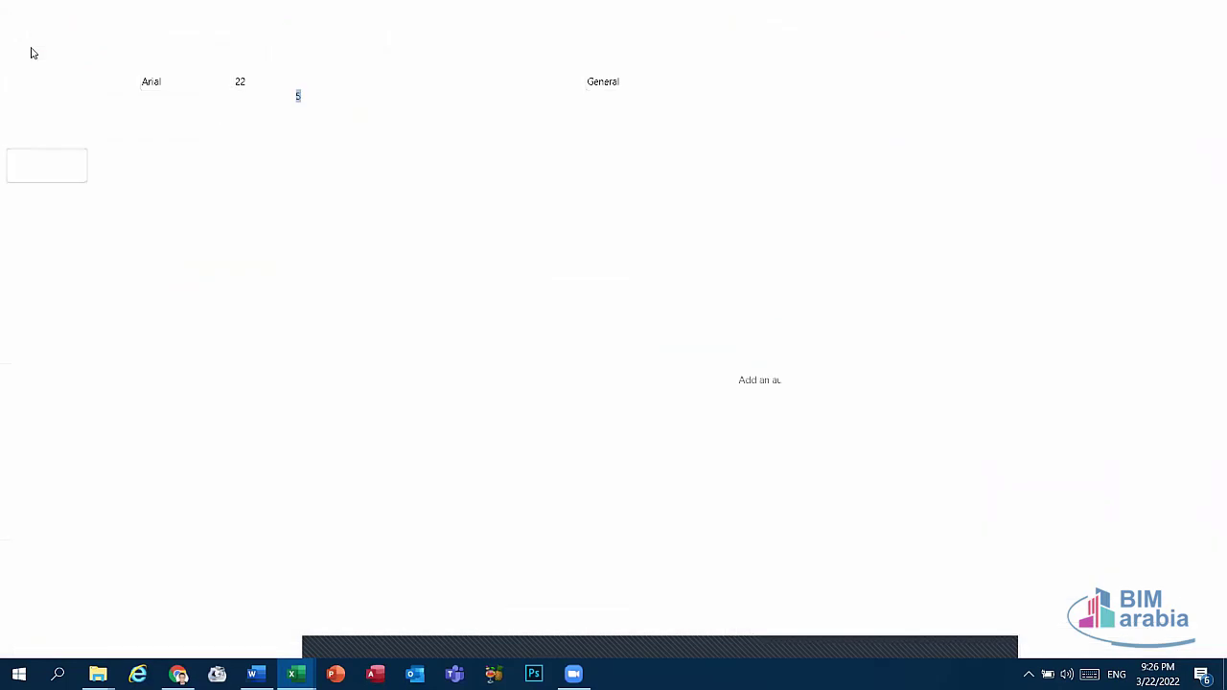
{"action": "left_click", "coordinate": [48, 629]}
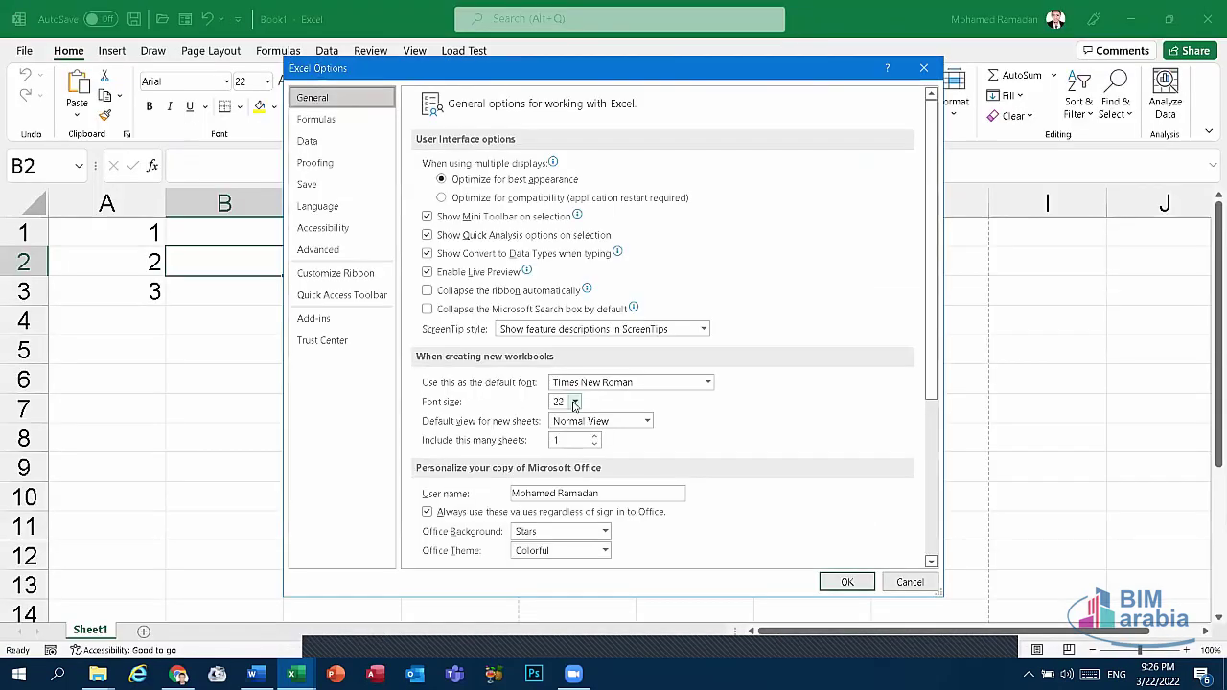
{"action": "left_click", "coordinate": [575, 403]}
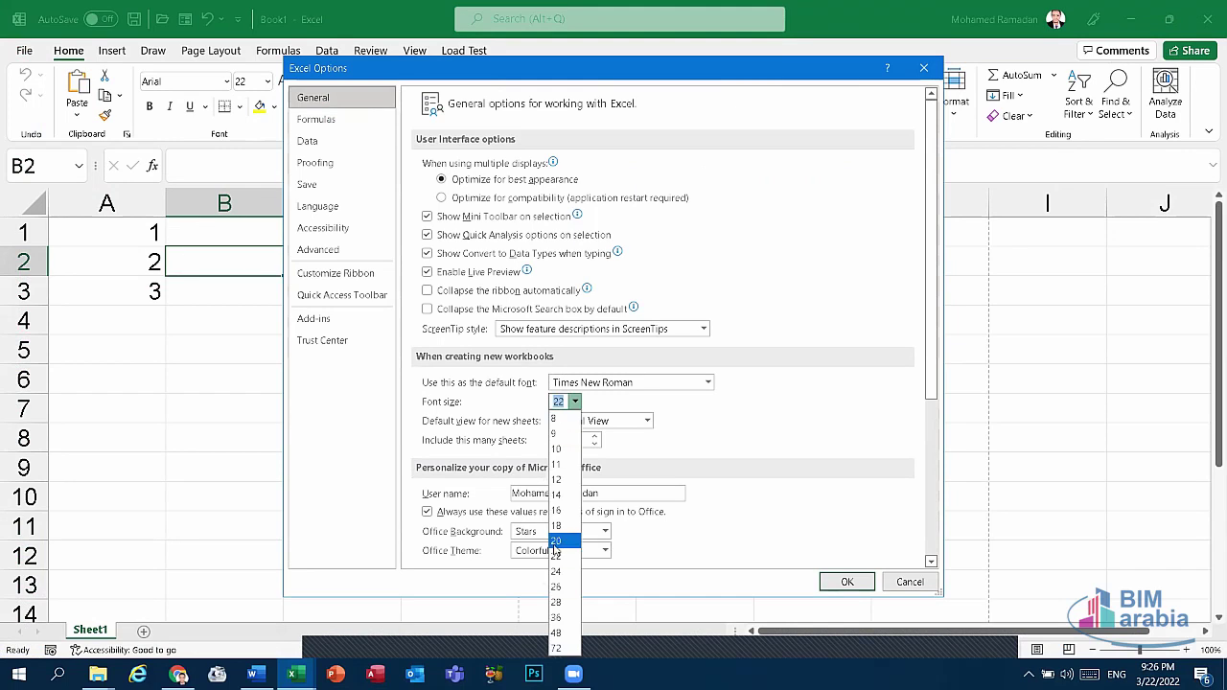
{"action": "left_click", "coordinate": [556, 542]}
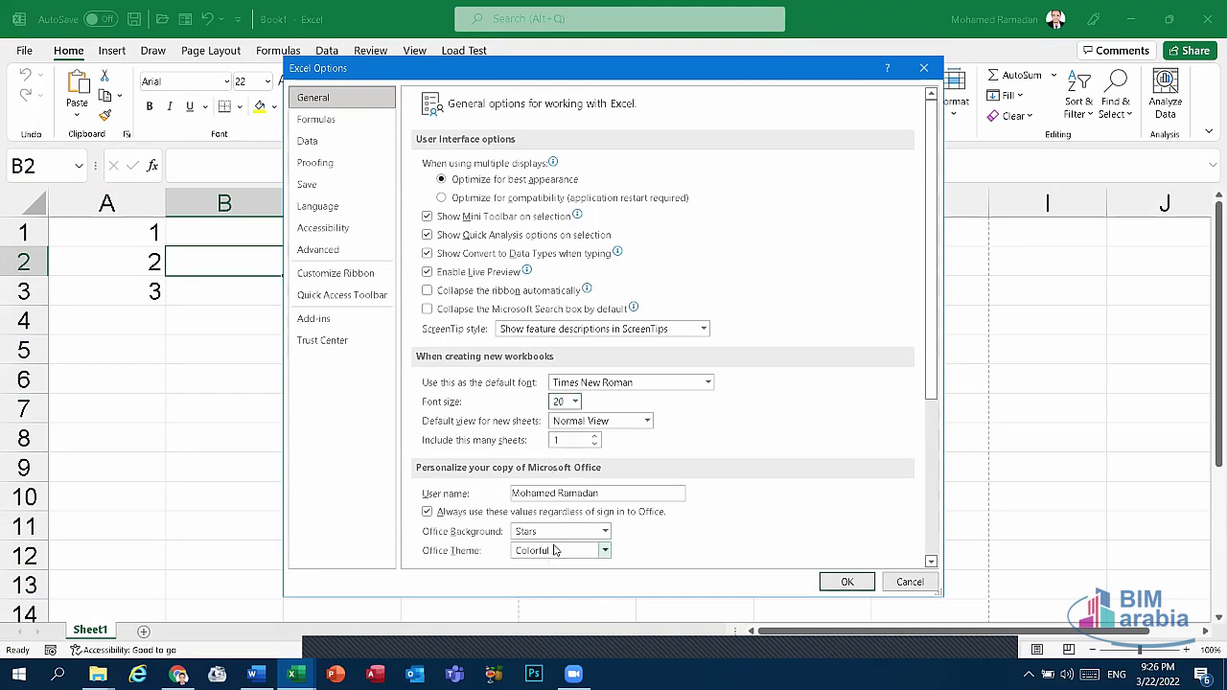
{"action": "left_click", "coordinate": [846, 582]}
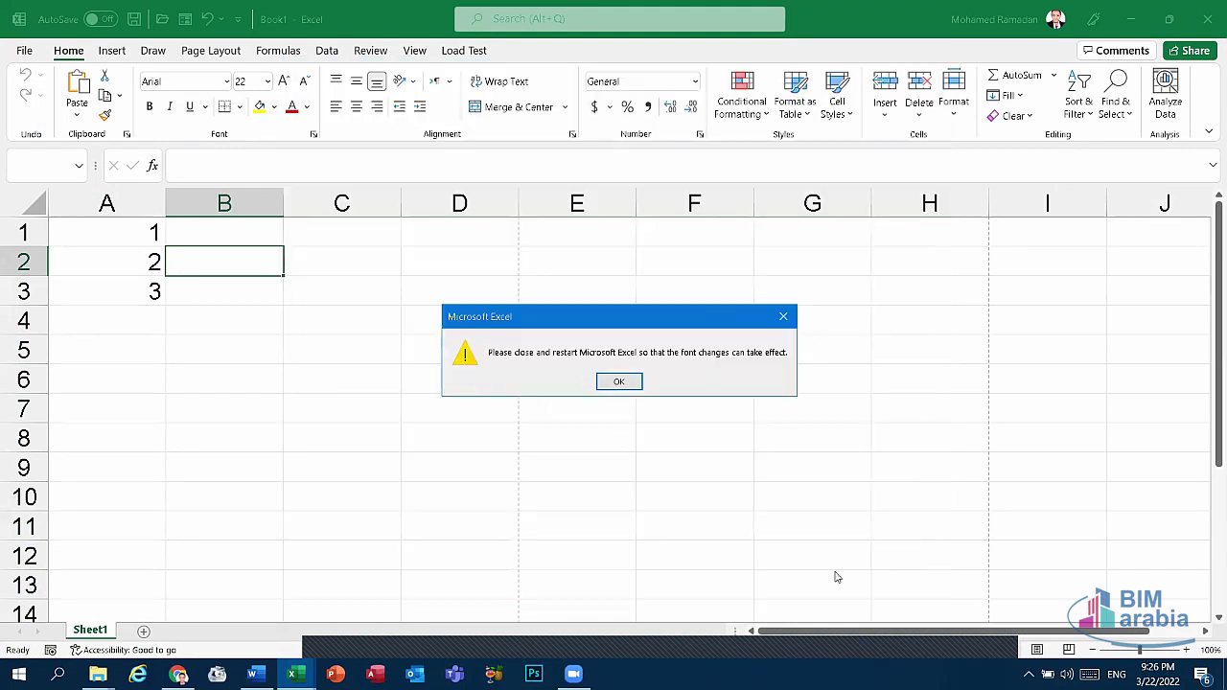
{"action": "left_click", "coordinate": [603, 384]}
{"action": "key", "text": "alt+F4"}
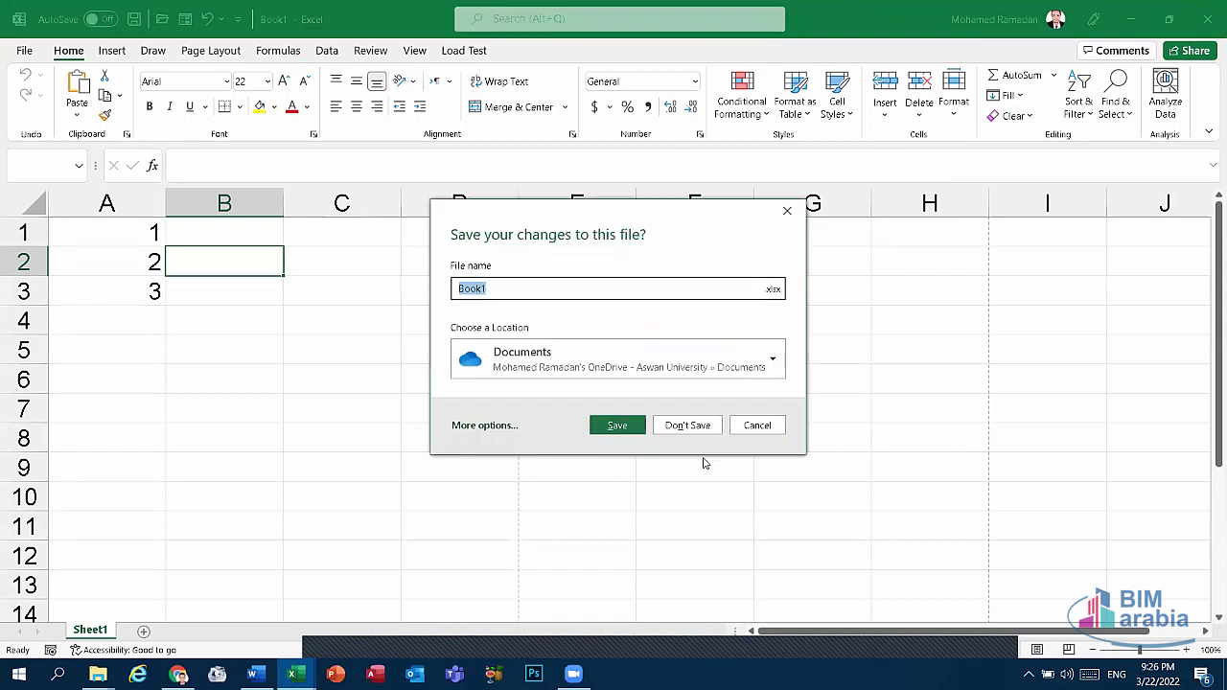
Discard Book1's changes, create a new Microsoft Excel Worksheet on the desktop, and open it
{"action": "left_click", "coordinate": [700, 424]}
{"action": "right_click", "coordinate": [436, 222]}
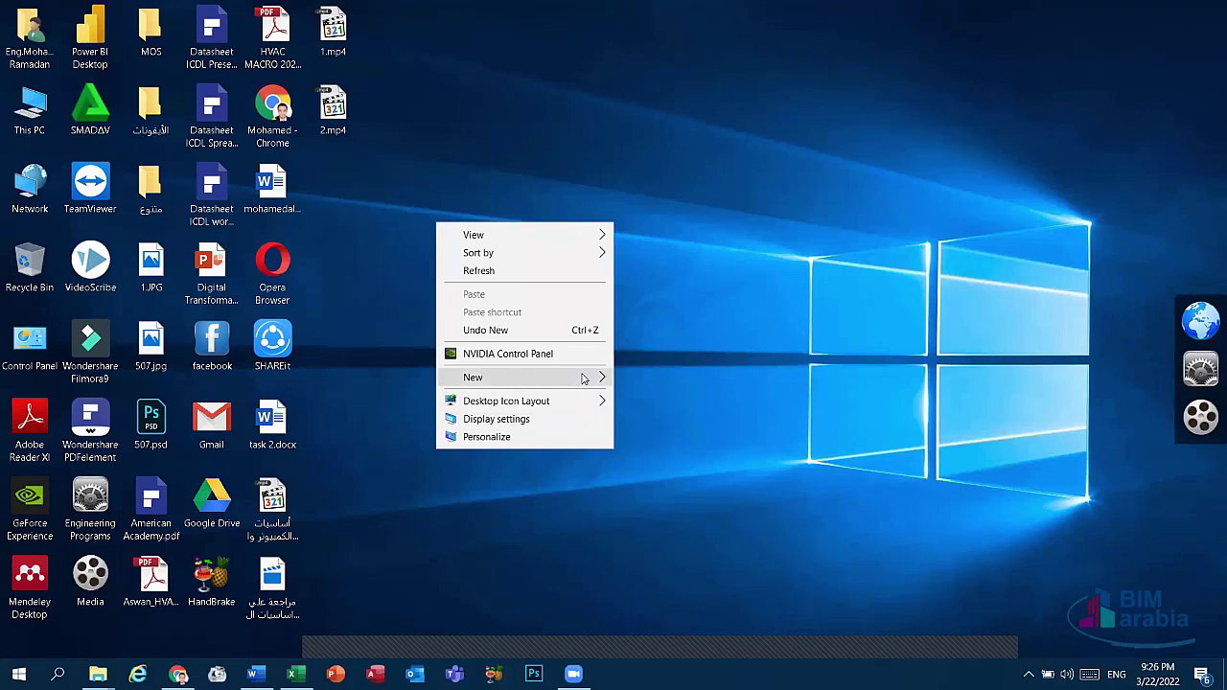
{"action": "mouse_move", "coordinate": [582, 378]}
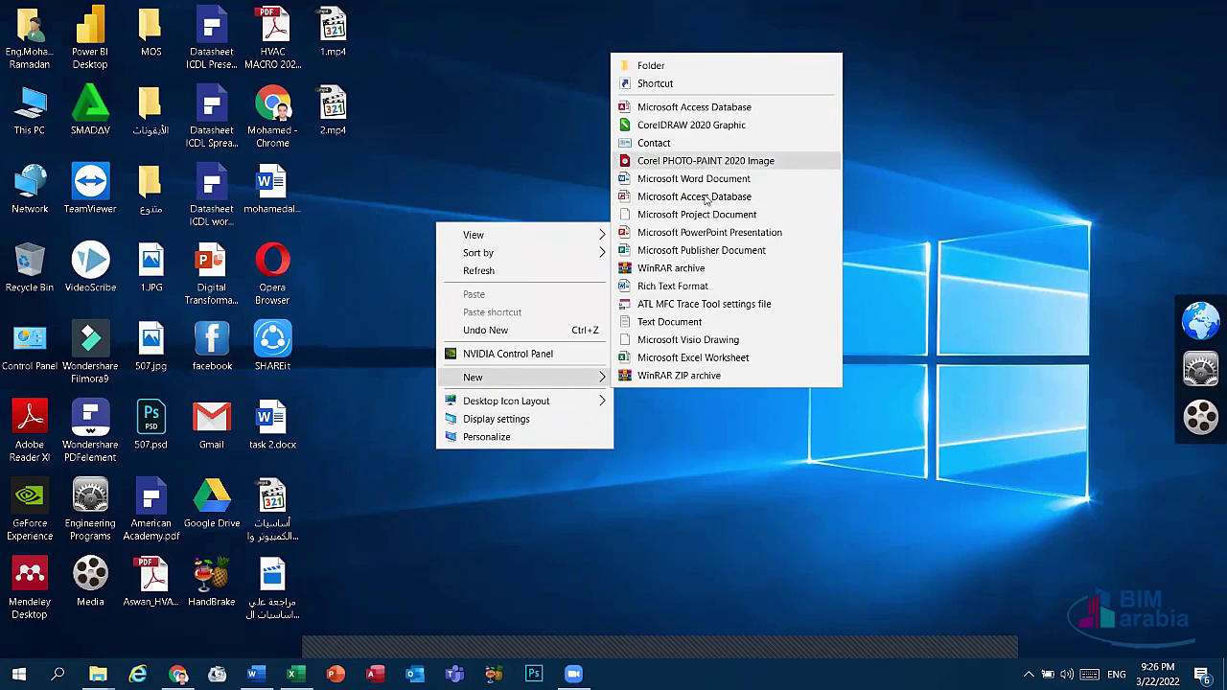
{"action": "left_click", "coordinate": [617, 362]}
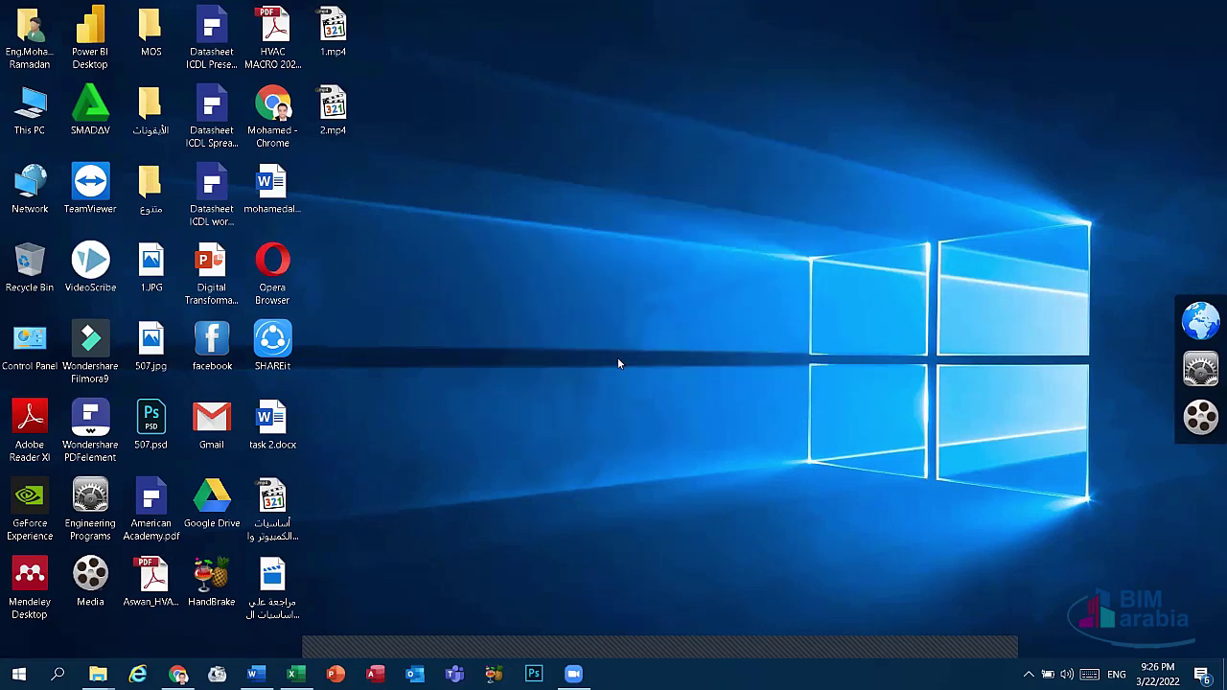
{"action": "double_click", "coordinate": [446, 260]}
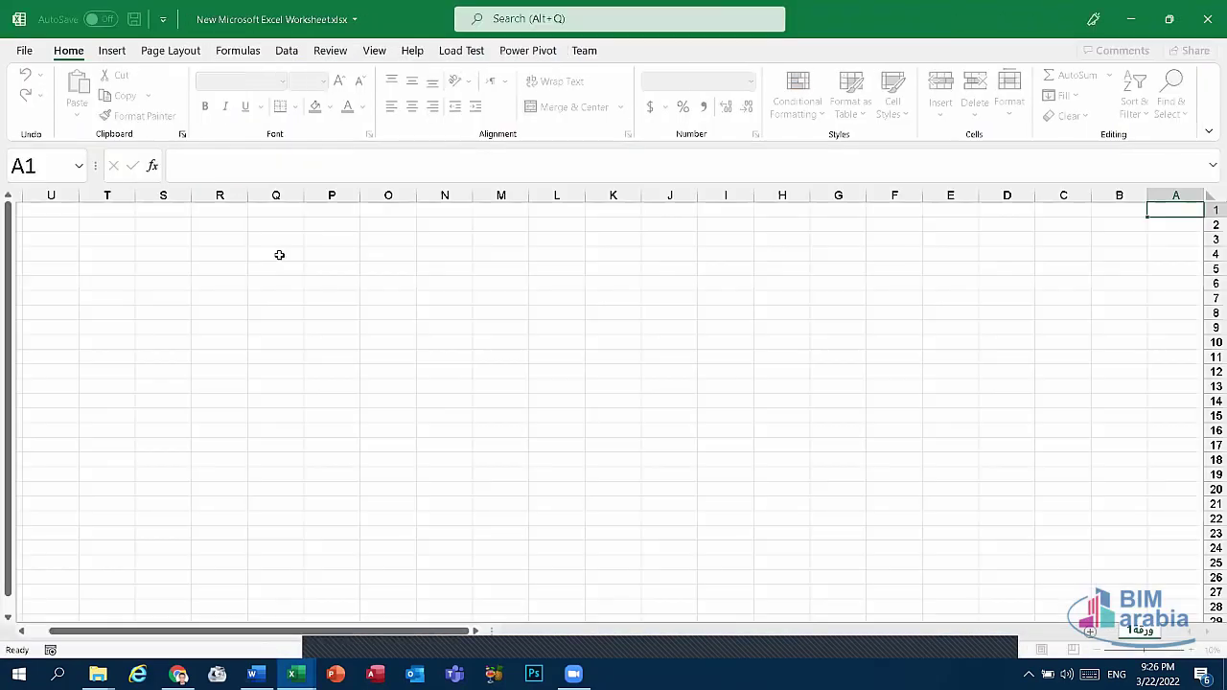
Close the open Excel windows and reopen New Microsoft Excel Worksheet from the desktop
{"action": "left_click", "coordinate": [287, 269]}
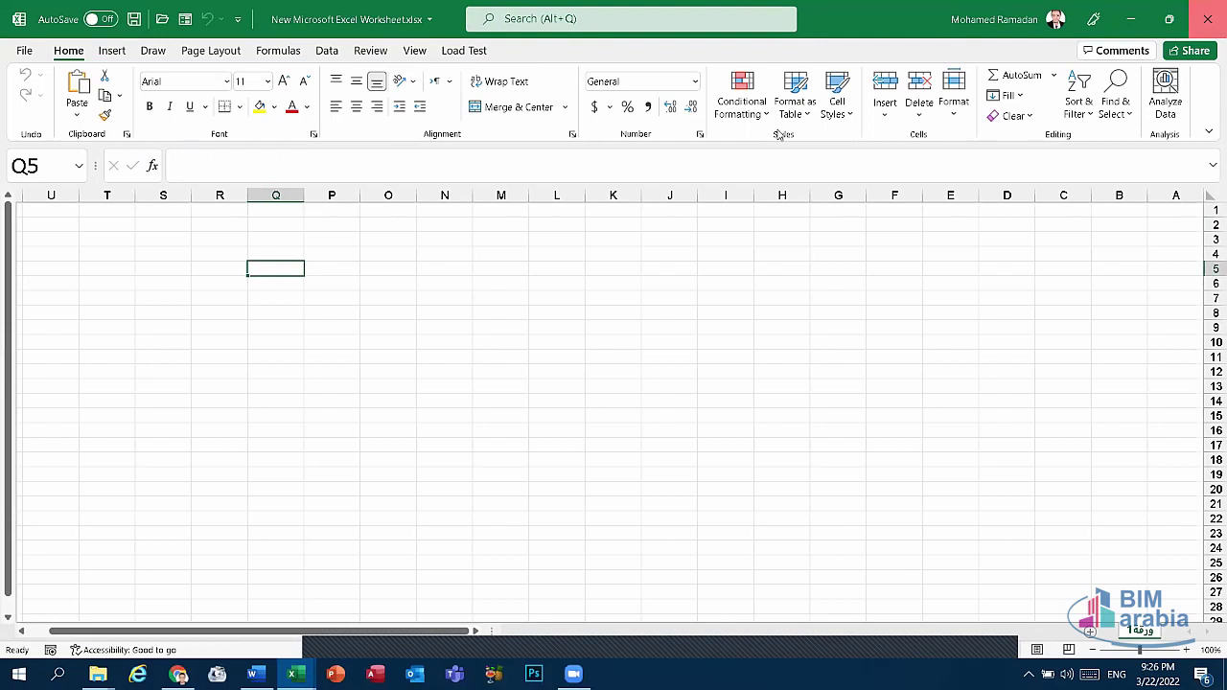
{"action": "left_click", "coordinate": [1208, 13]}
{"action": "left_click", "coordinate": [1208, 10]}
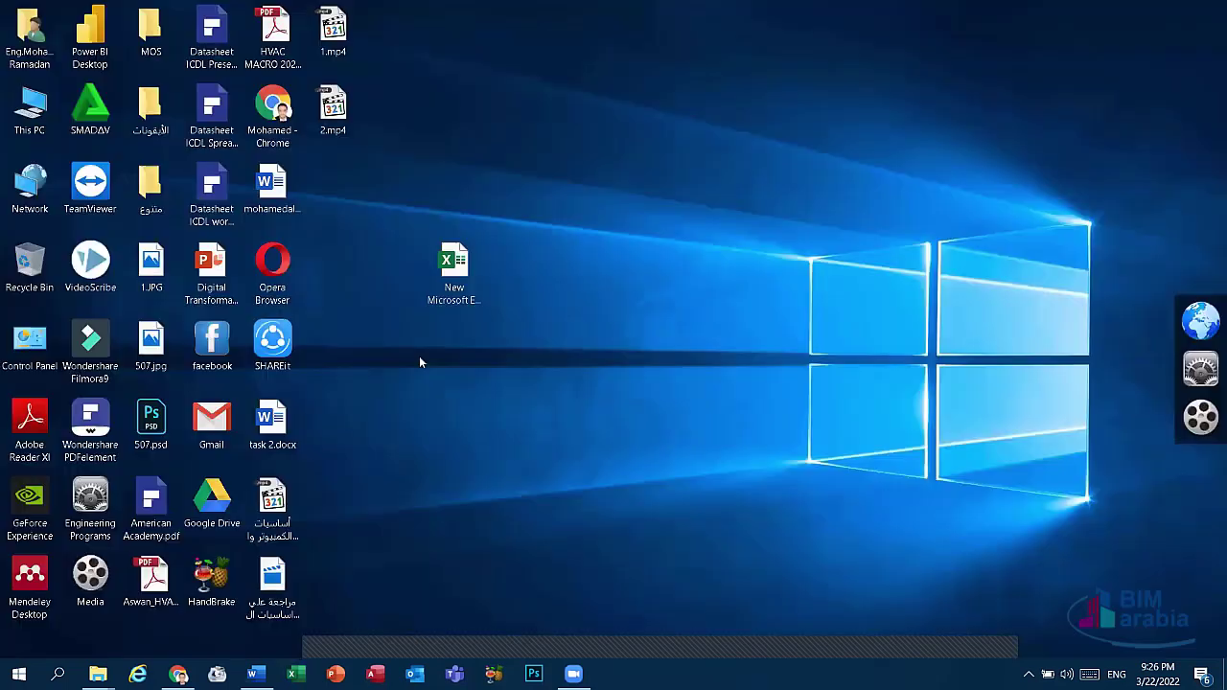
{"action": "double_click", "coordinate": [458, 314]}
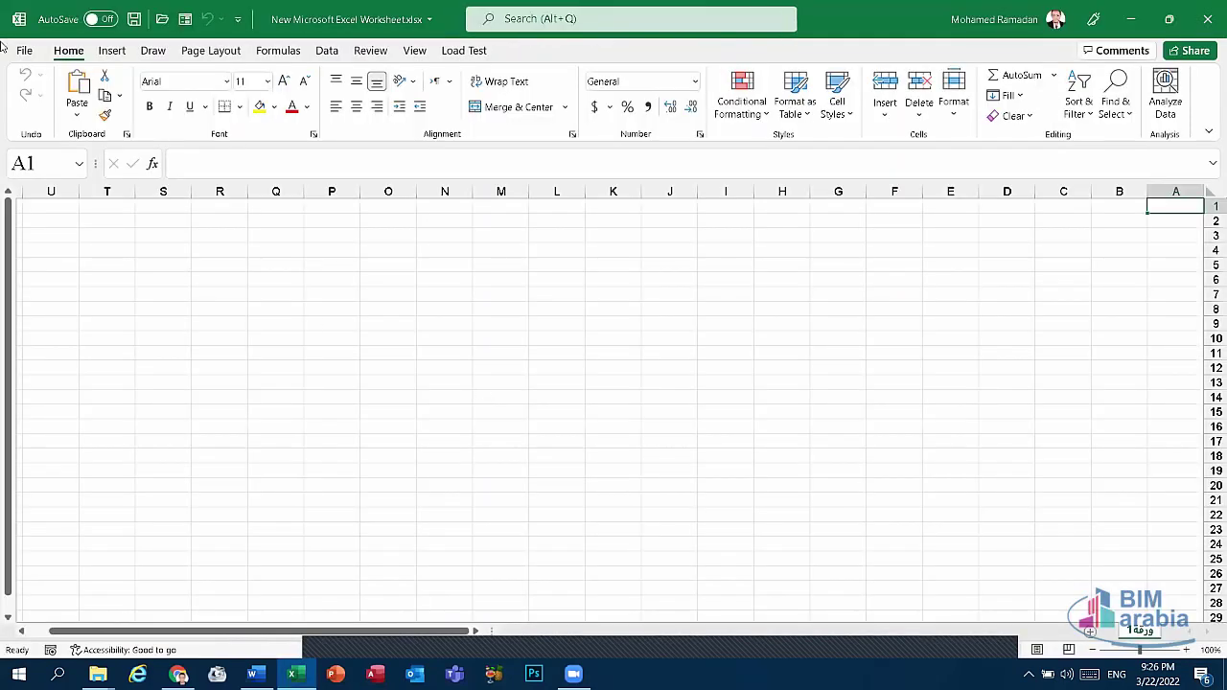
Reopen Excel Options and inspect the Times New Roman default font name field
{"action": "left_click", "coordinate": [22, 50]}
{"action": "left_click", "coordinate": [38, 627]}
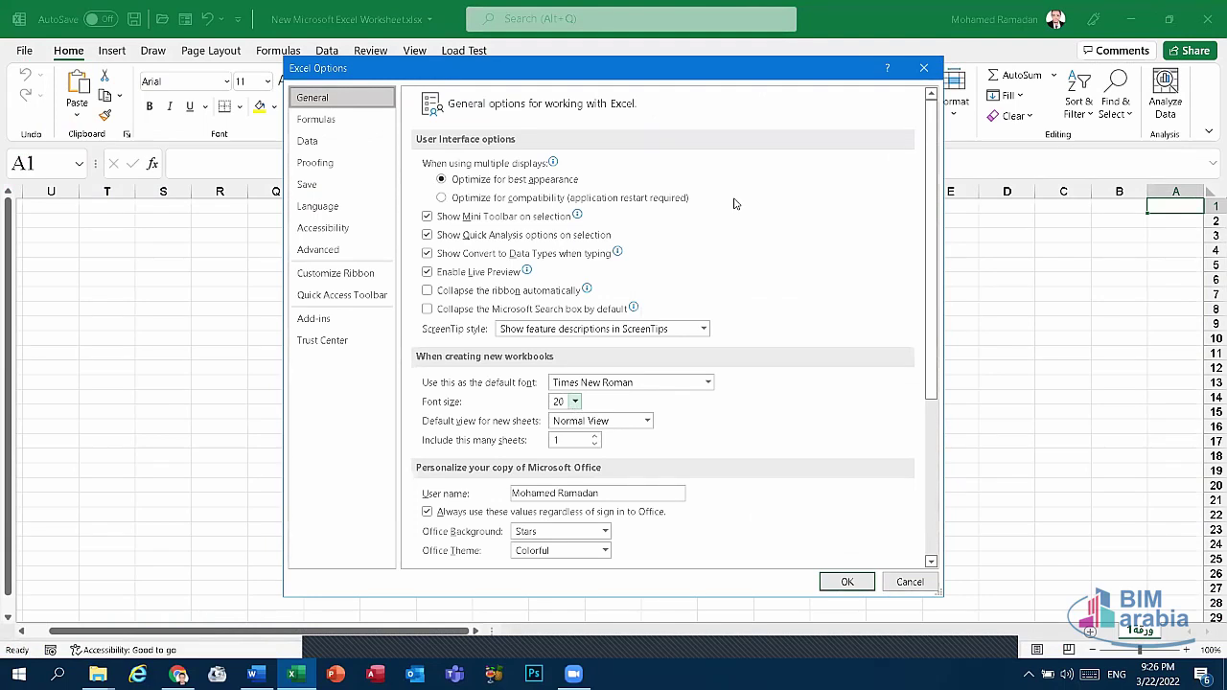
{"action": "left_click", "coordinate": [923, 68]}
{"action": "left_click", "coordinate": [21, 53]}
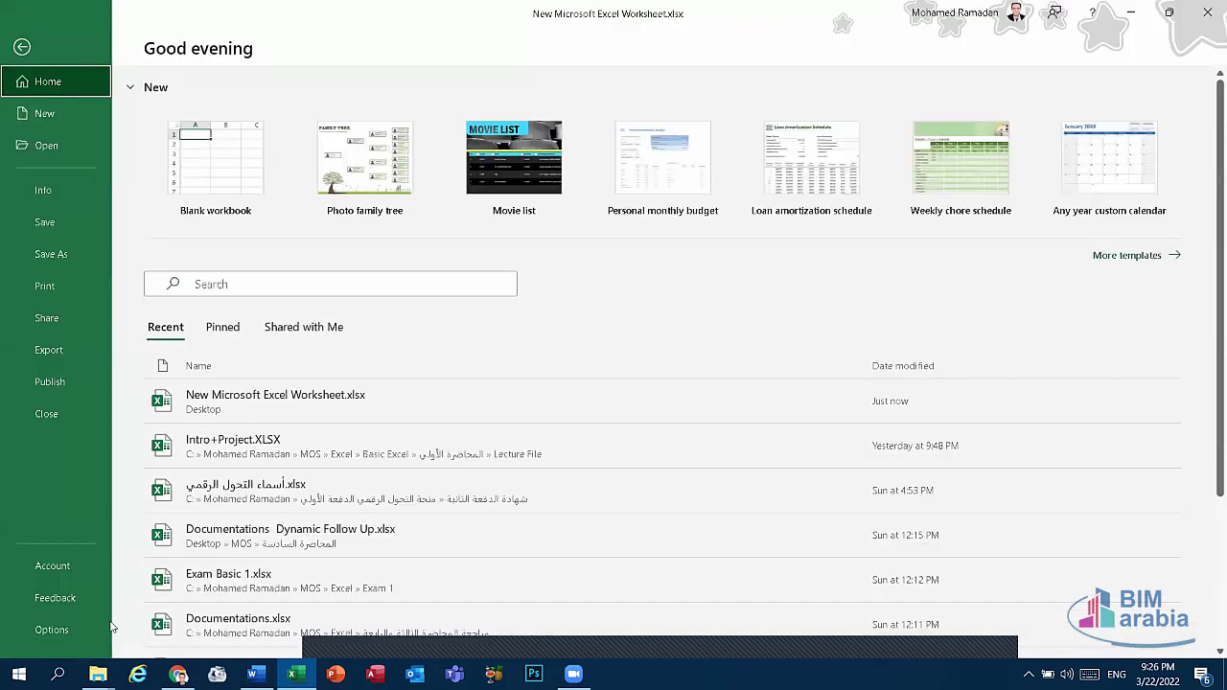
{"action": "left_click", "coordinate": [55, 640]}
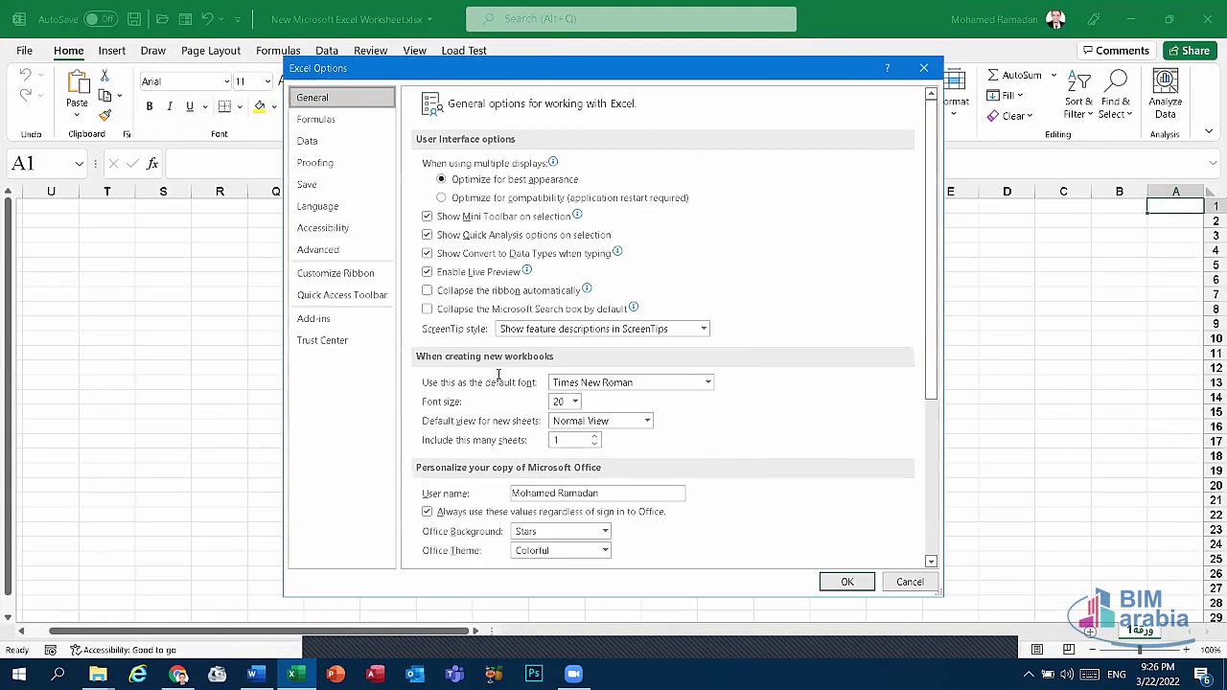
{"action": "left_click", "coordinate": [667, 382]}
{"action": "key", "text": "Home"}
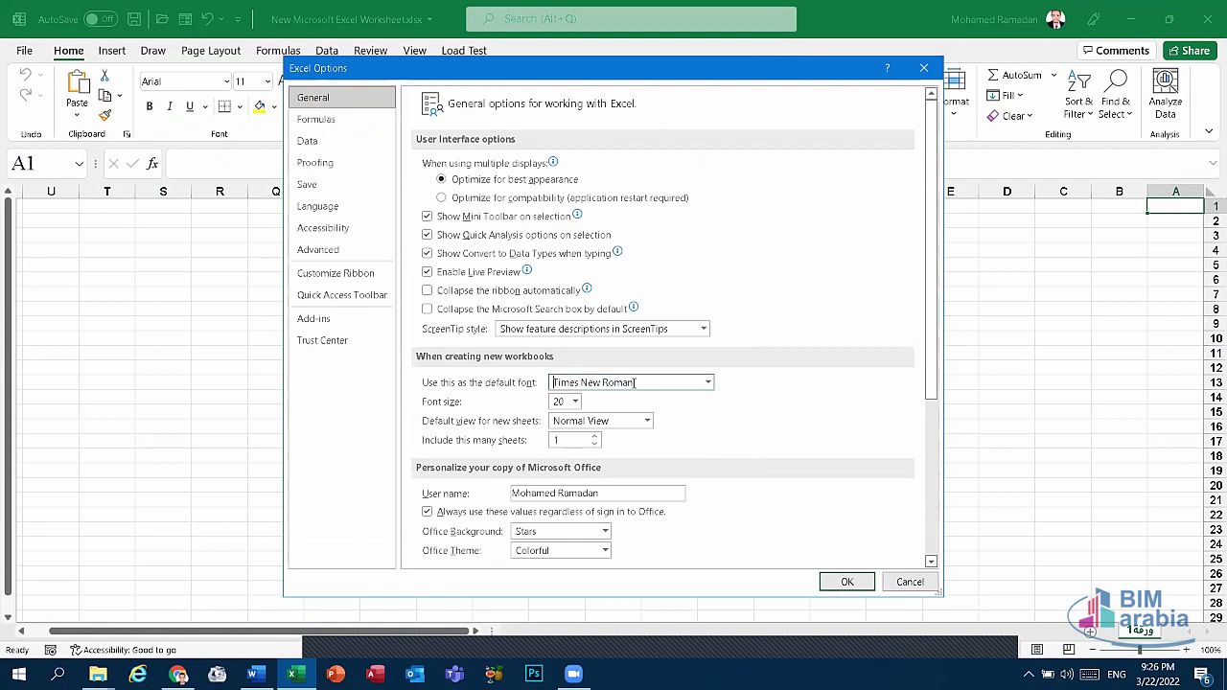
{"action": "key", "text": "shift+End"}
{"action": "key", "text": "ctrl+shift+Left"}
{"action": "left_click", "coordinate": [652, 381]}
{"action": "left_click_drag", "start_coordinate": [526, 381], "coordinate": [632, 381]}
{"action": "left_click", "coordinate": [655, 403]}
Check the Office Theme list, leaving it on Colorful
{"action": "scroll", "coordinate": [576, 440], "scroll_direction": "down", "scroll_amount": 2}
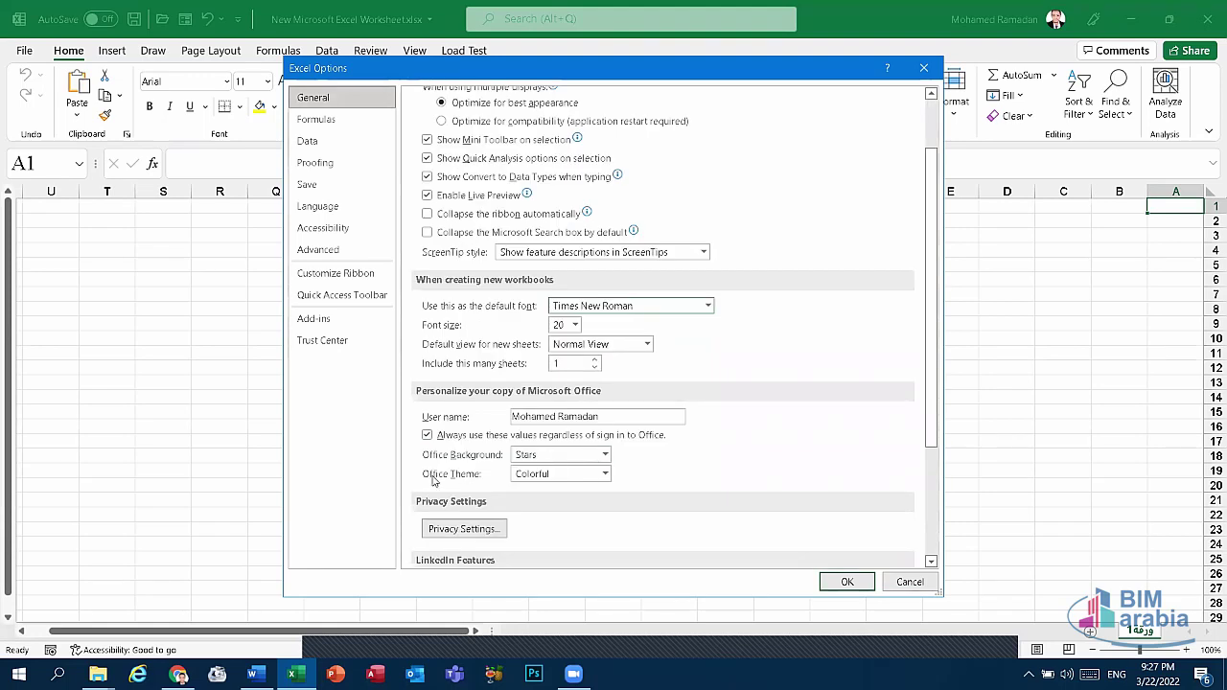
{"action": "left_click", "coordinate": [603, 473]}
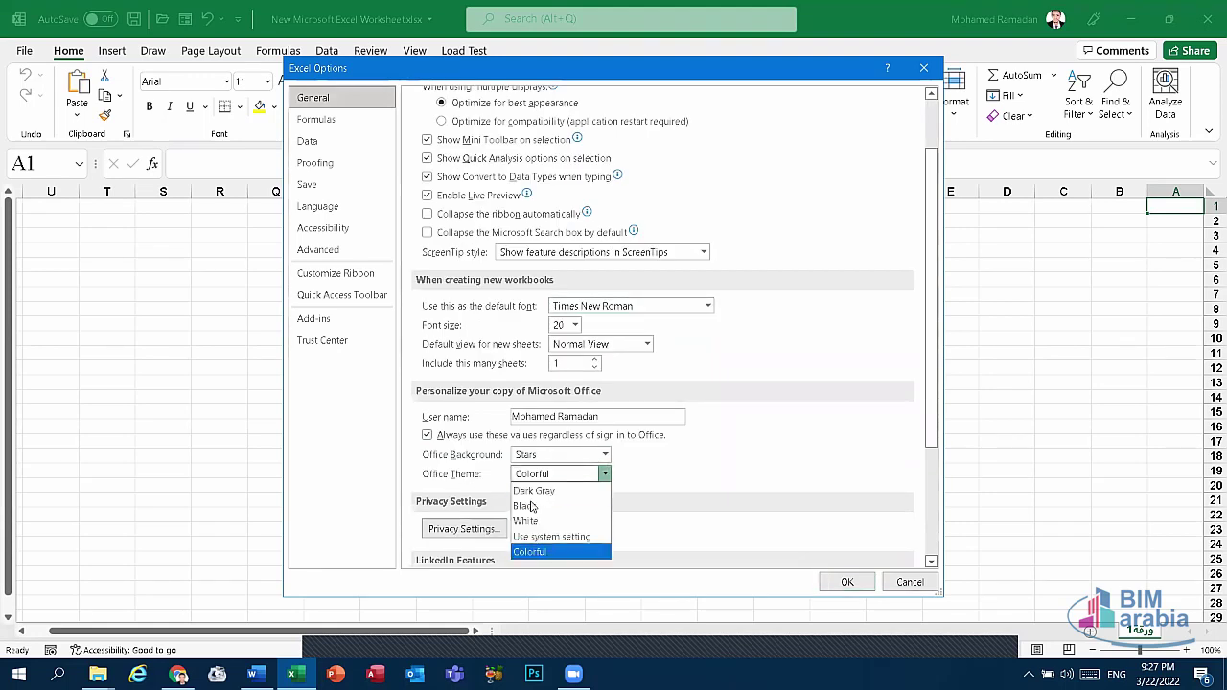
{"action": "left_click", "coordinate": [724, 457]}
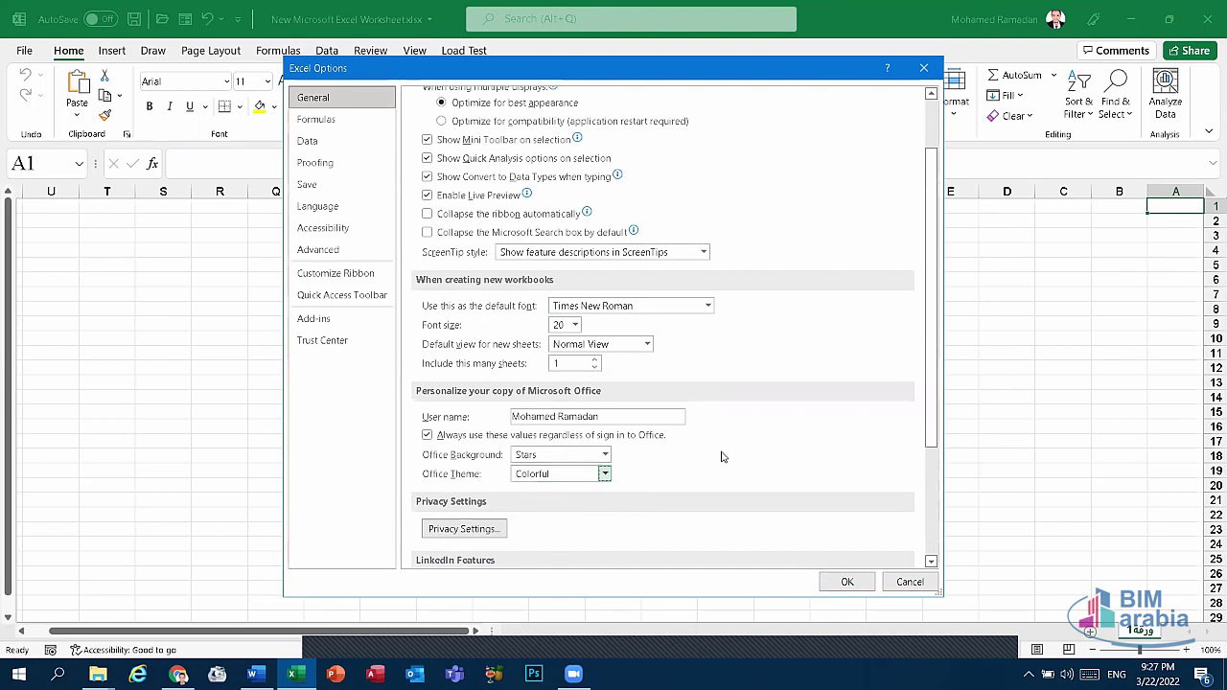
Review the Save page's 10-minute AutoRecover interval and close Excel Options
{"action": "left_click", "coordinate": [324, 184]}
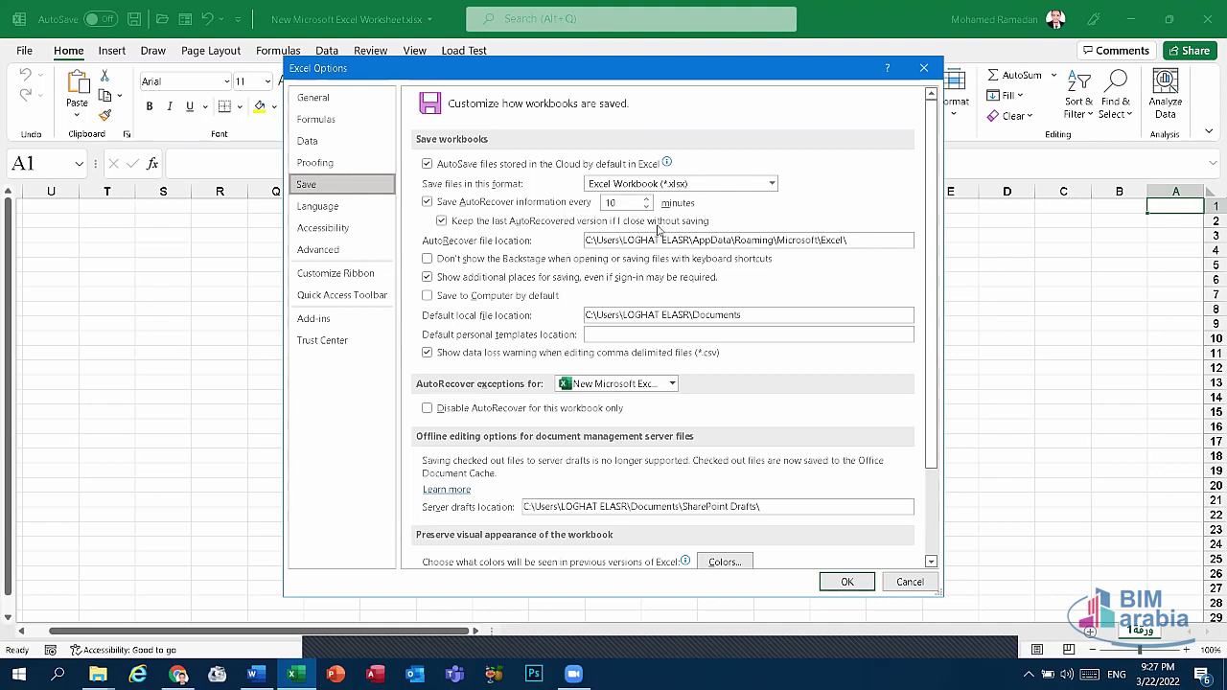
{"action": "double_click", "coordinate": [632, 202]}
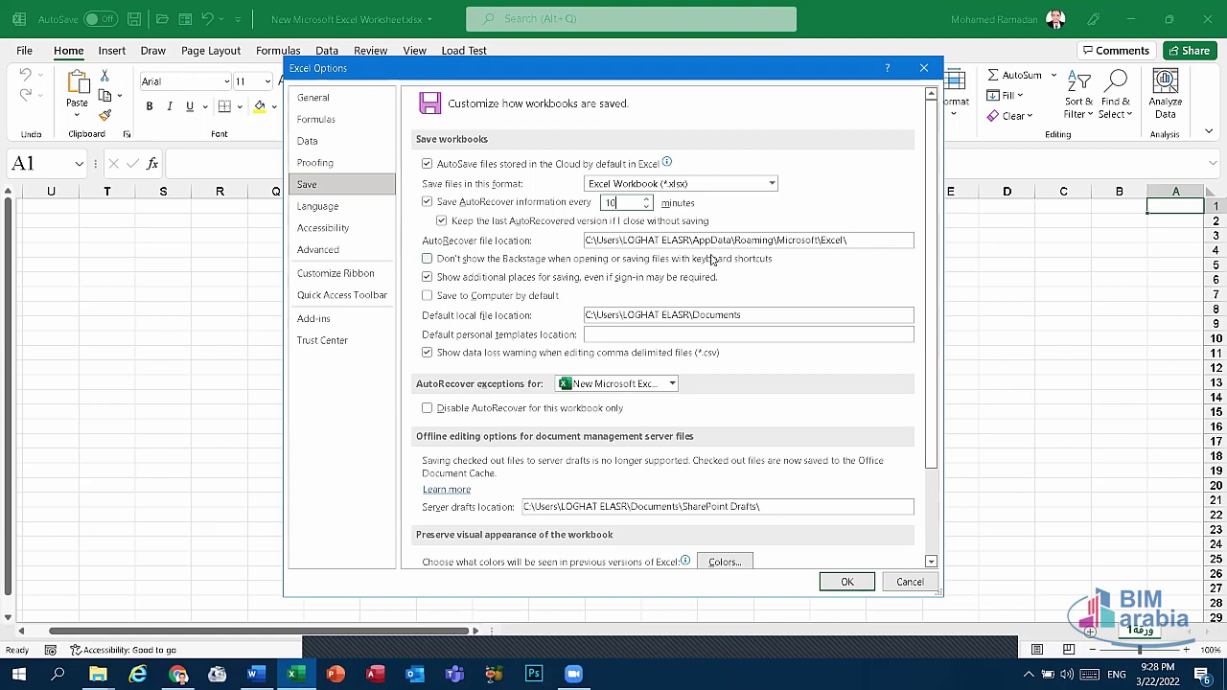
{"action": "left_click", "coordinate": [923, 68]}
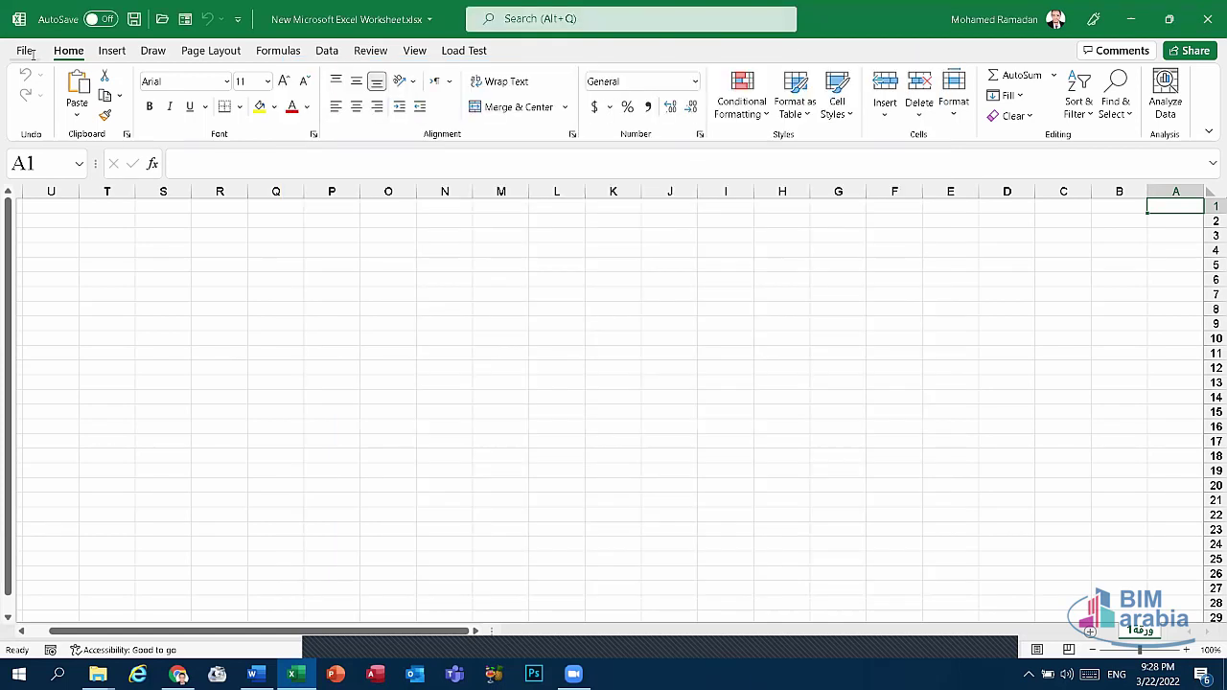
Open Save As > Browse, then close the file browser without saving anything
{"action": "left_click", "coordinate": [24, 49]}
{"action": "left_click", "coordinate": [51, 254]}
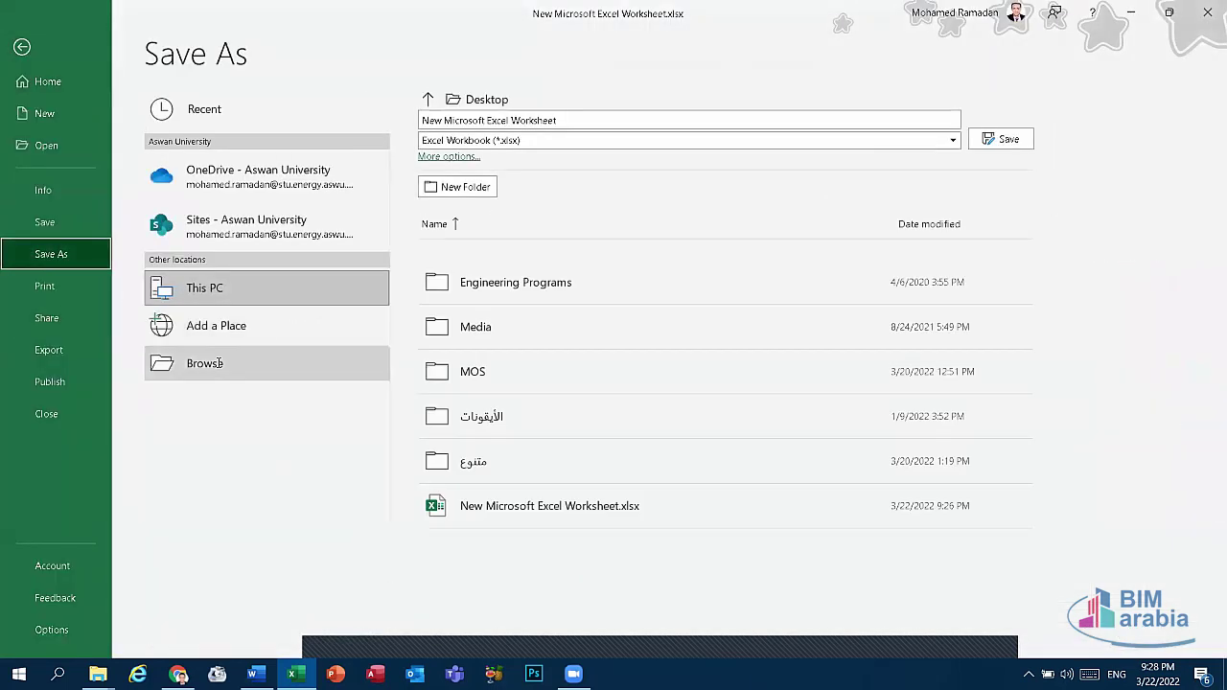
{"action": "left_click", "coordinate": [228, 362]}
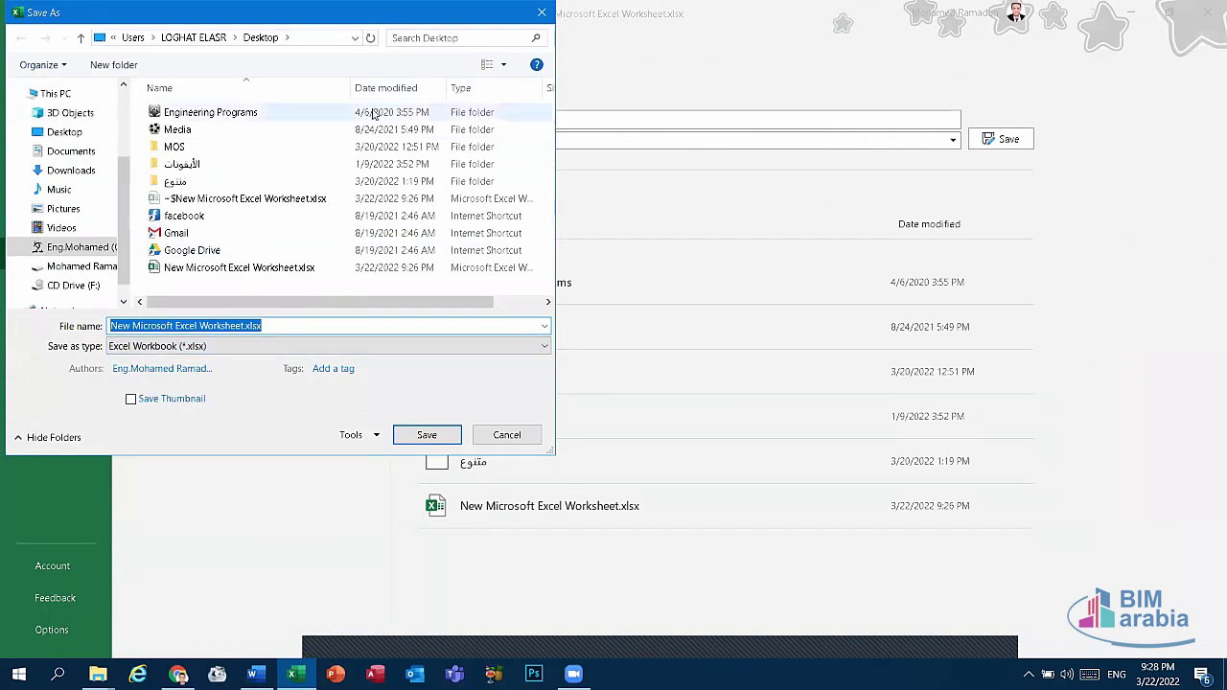
{"action": "left_click", "coordinate": [541, 11]}
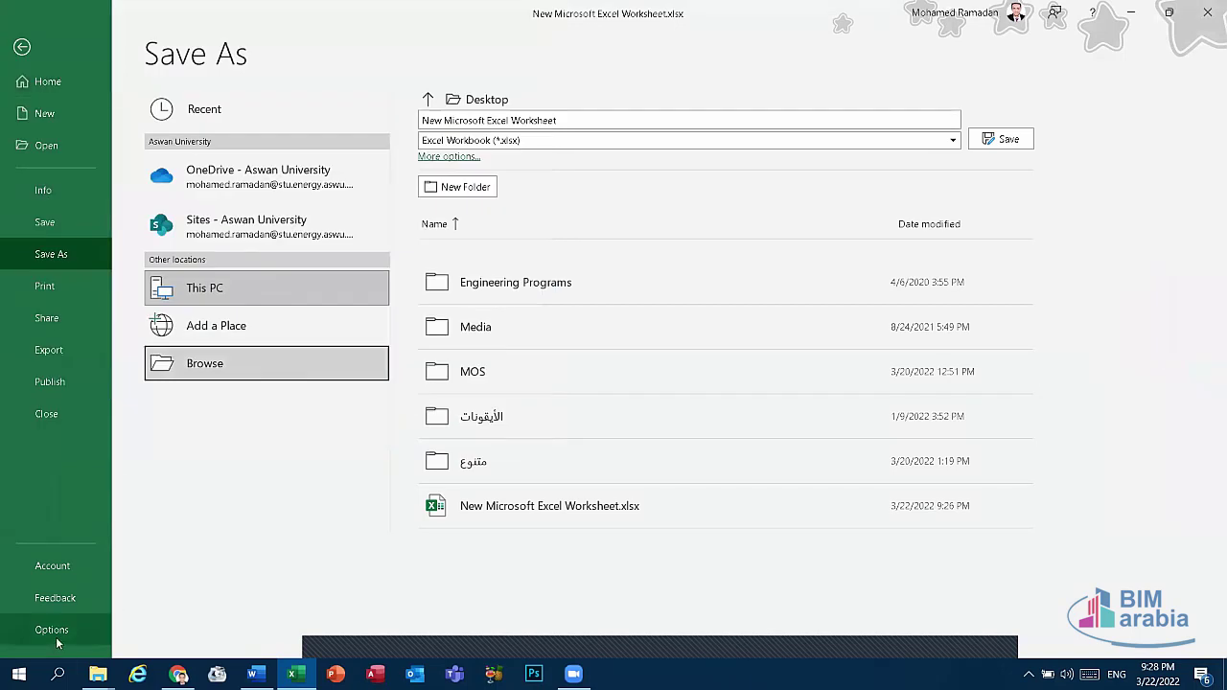
{"action": "key", "text": "Escape"}
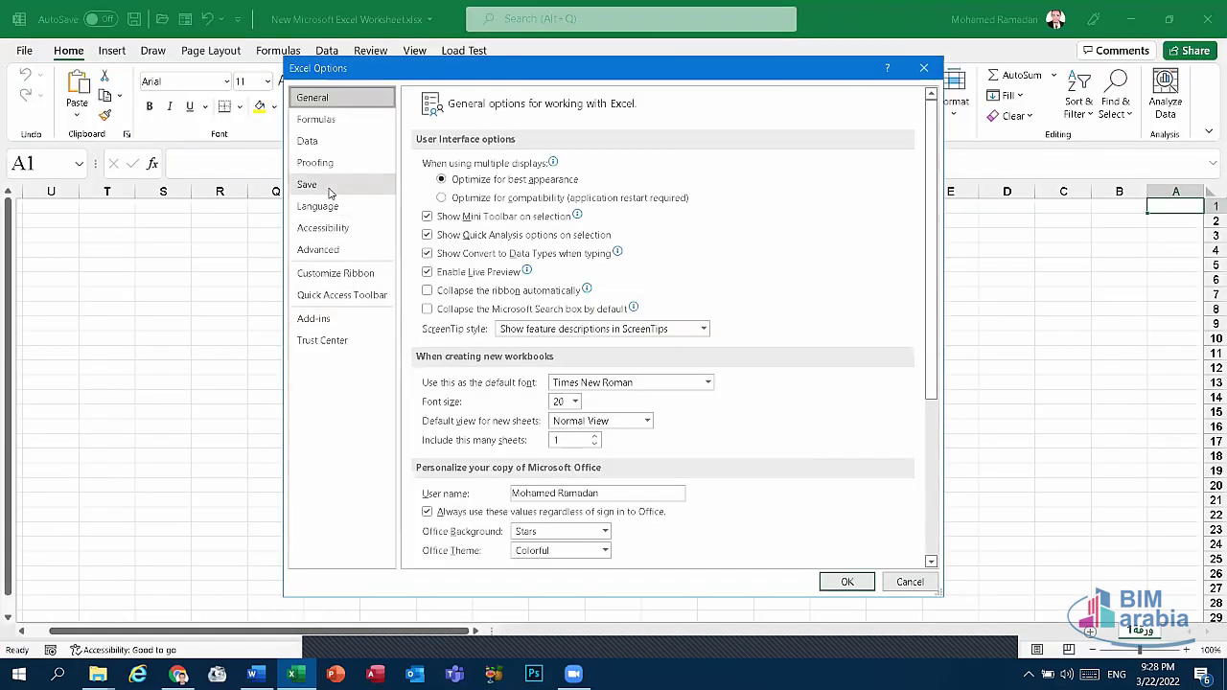
Browse the Language settings, selecting Match Windows, French (France) proofing and Arabic display entries
{"action": "left_click", "coordinate": [315, 184]}
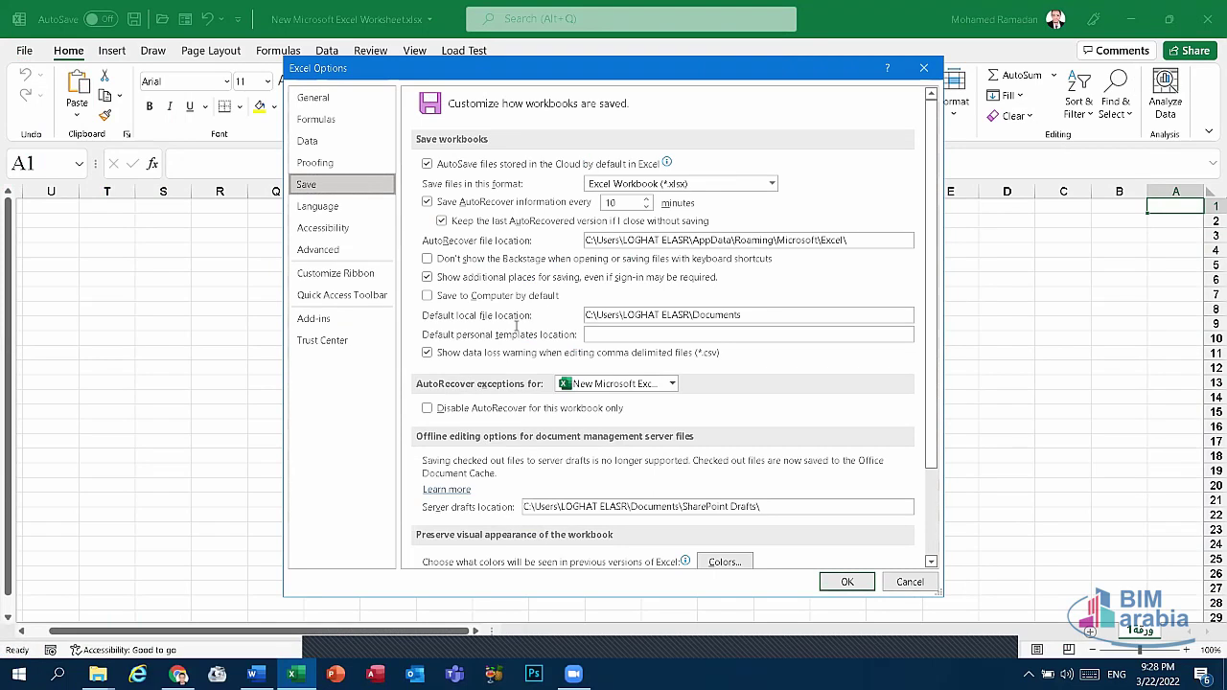
{"action": "left_click", "coordinate": [340, 207]}
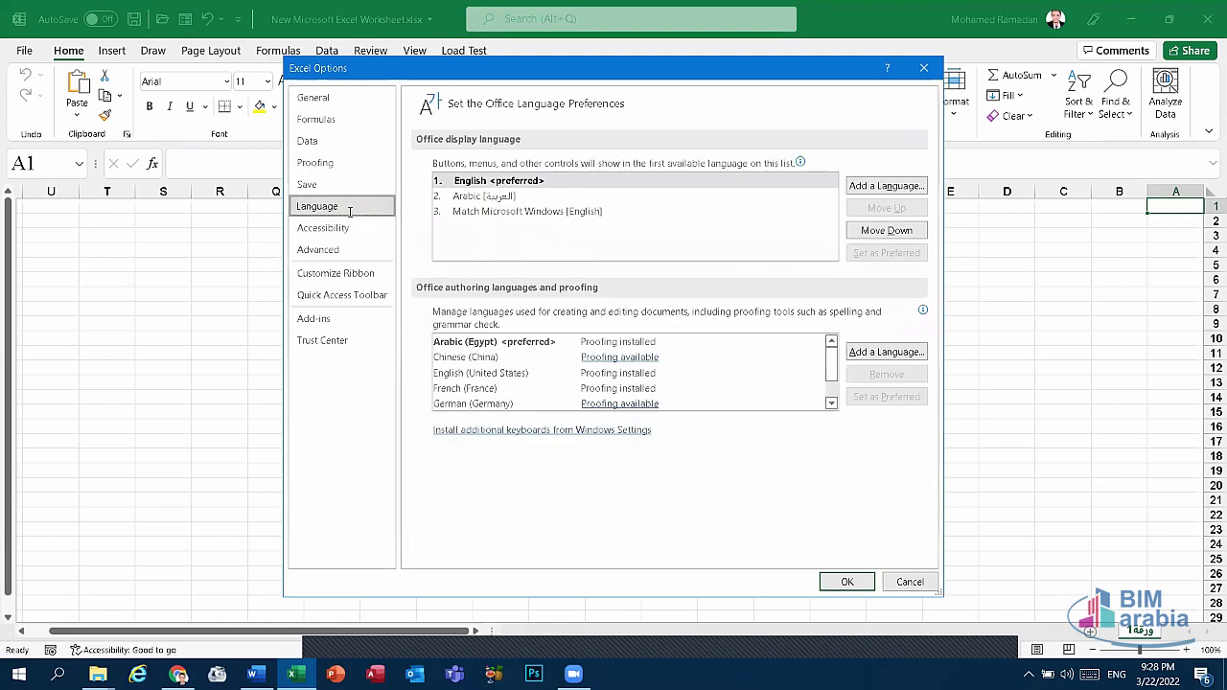
{"action": "left_click", "coordinate": [500, 212]}
{"action": "left_click", "coordinate": [479, 389]}
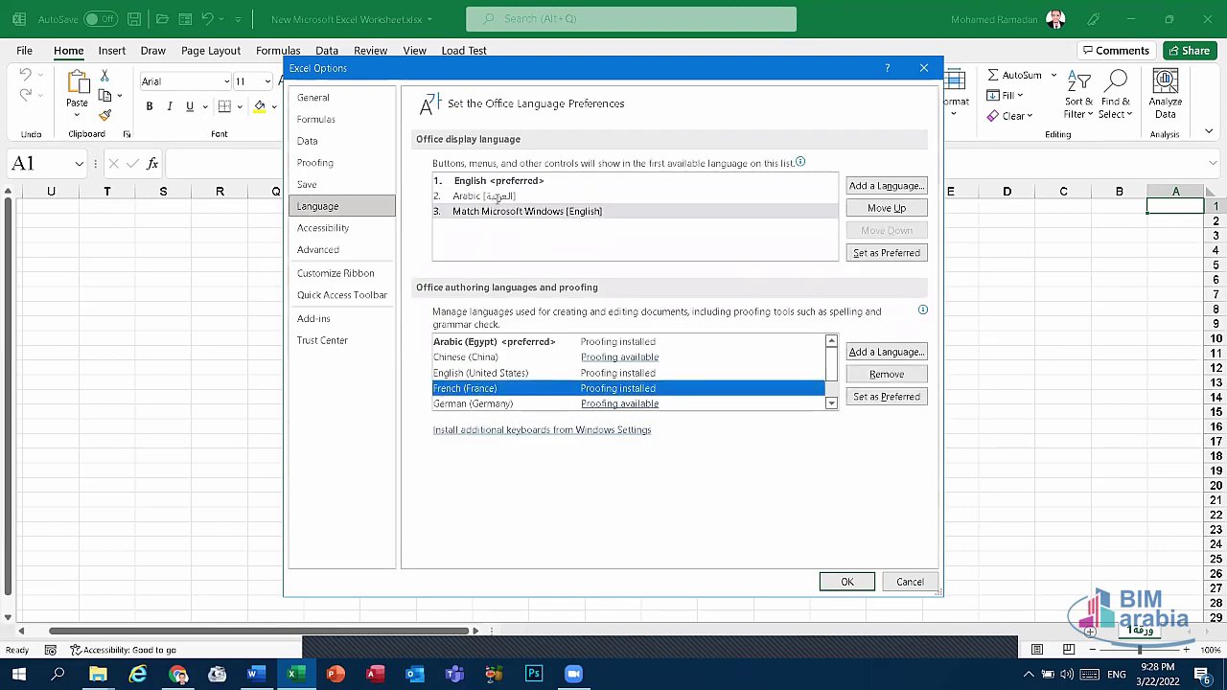
{"action": "left_click", "coordinate": [497, 196]}
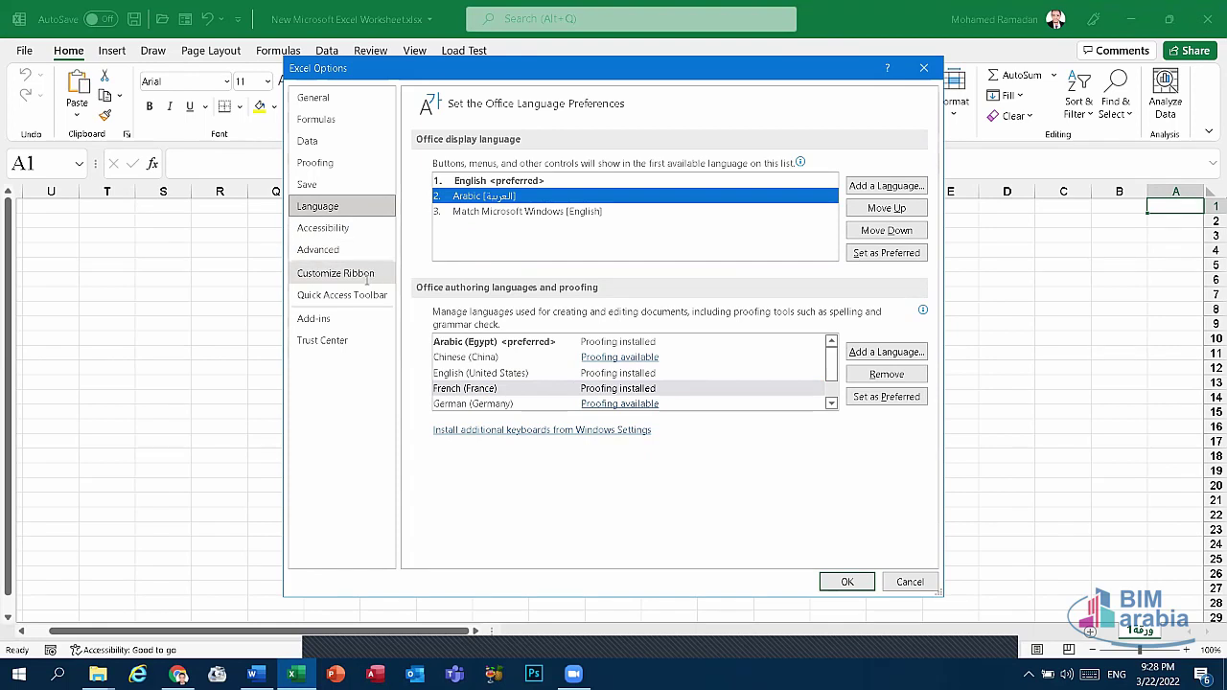
On Customize Ribbon, select the Home tab and toggle its checkbox
{"action": "left_click", "coordinate": [366, 277]}
{"action": "left_click_drag", "start_coordinate": [468, 76], "coordinate": [431, 245]}
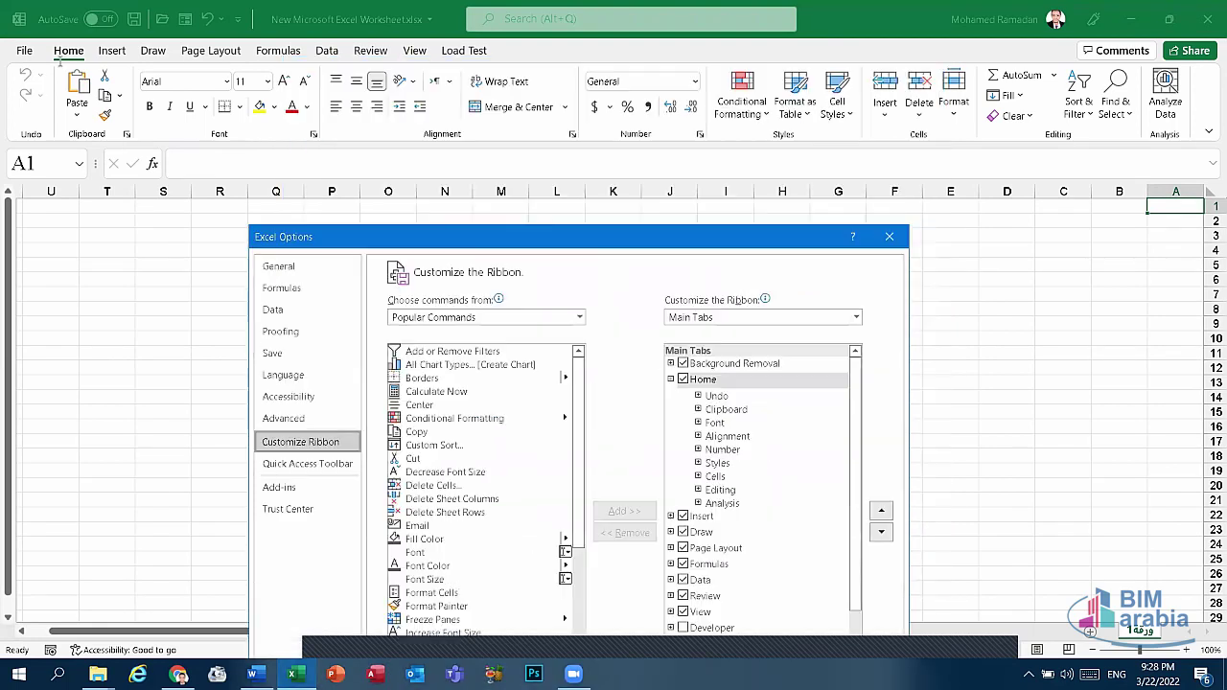
{"action": "left_click_drag", "start_coordinate": [570, 221], "coordinate": [568, 73]}
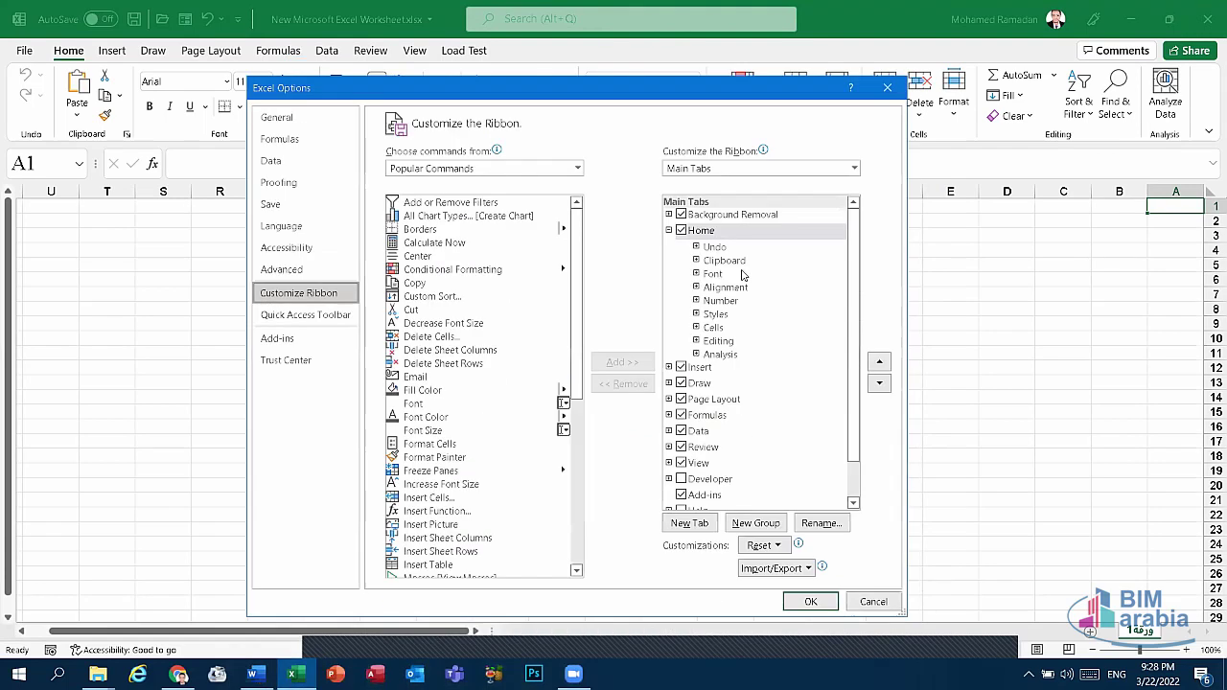
{"action": "left_click", "coordinate": [685, 235]}
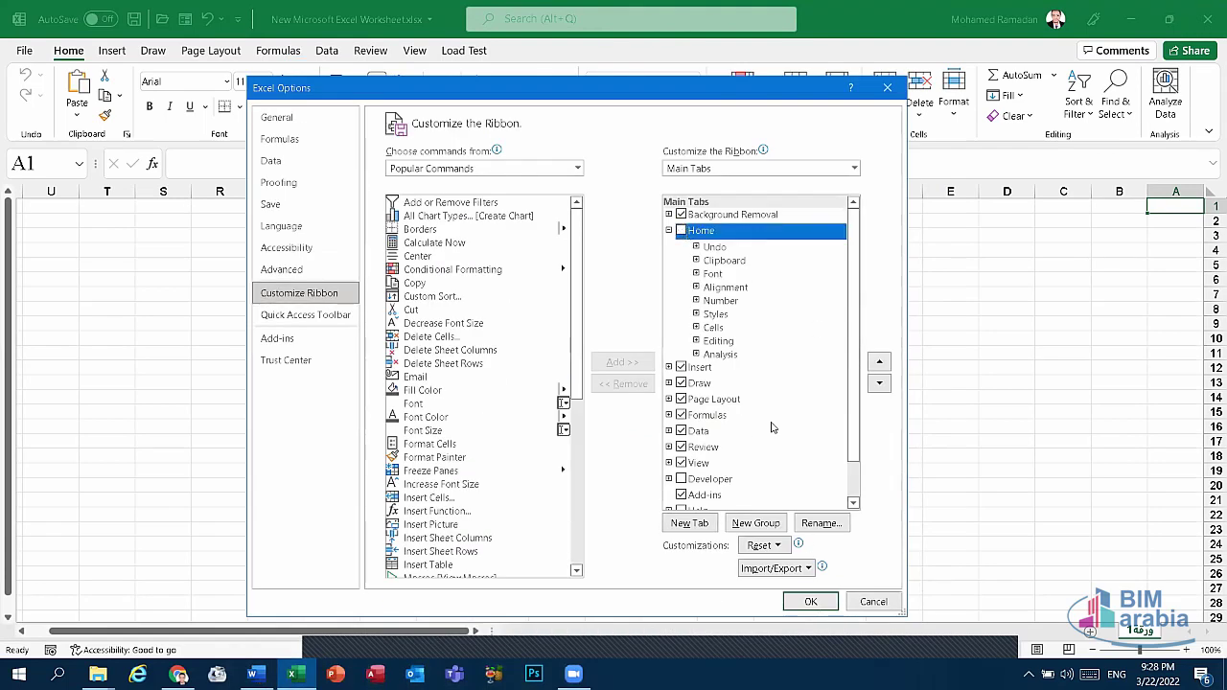
{"action": "key", "text": "space"}
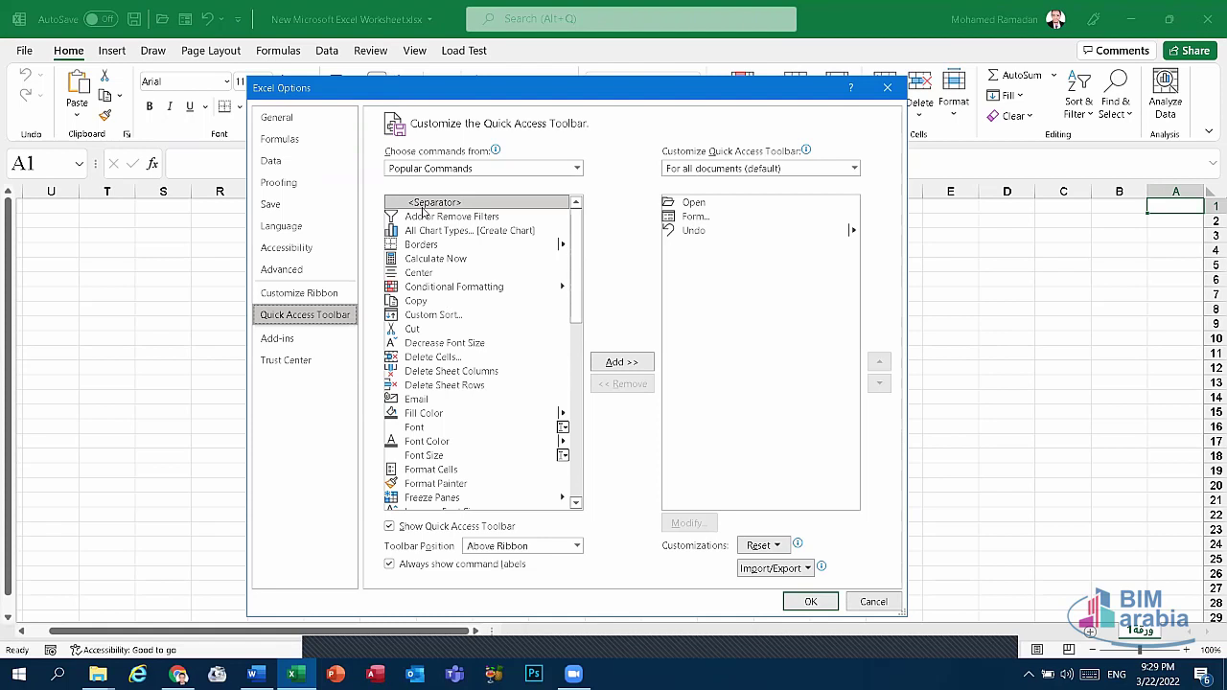
Add Cut to the Quick Access Toolbar, then remove it again
{"action": "left_click", "coordinate": [414, 330]}
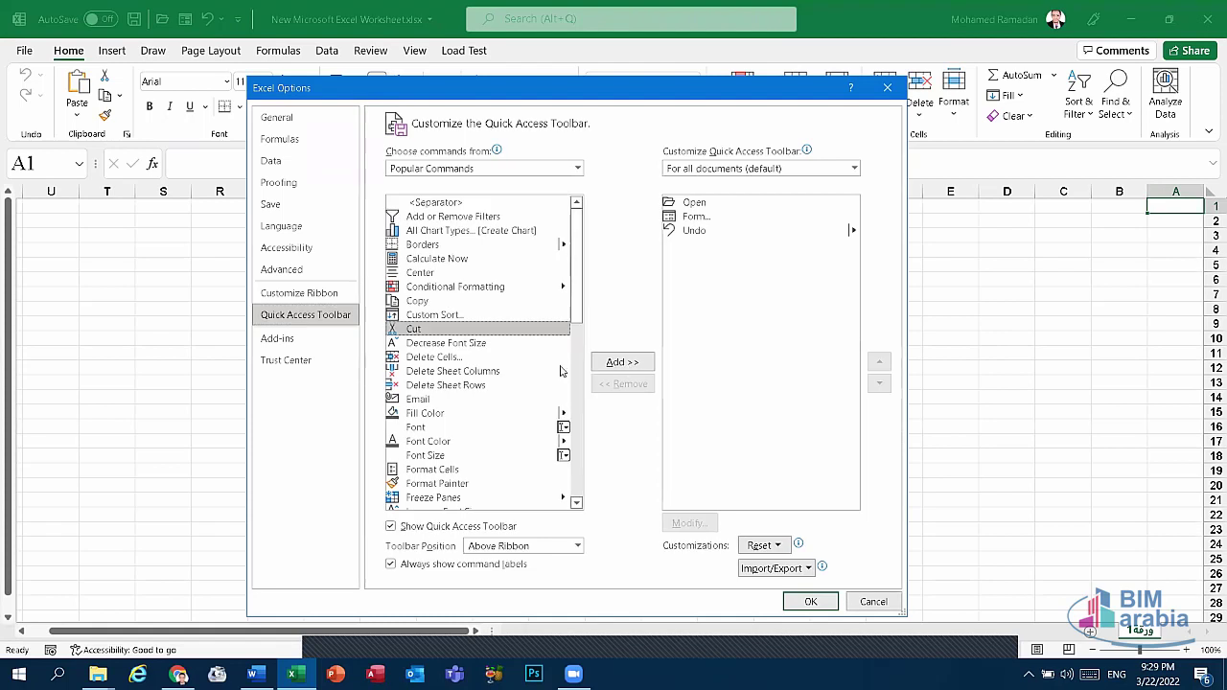
{"action": "left_click", "coordinate": [611, 366]}
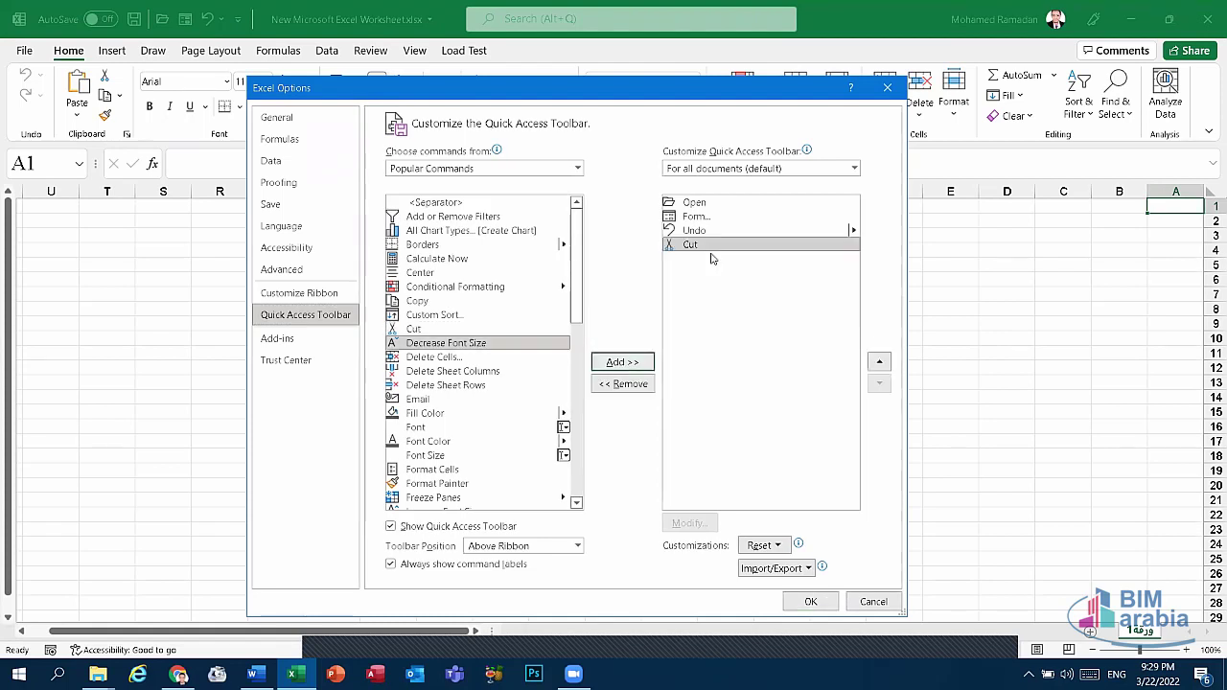
{"action": "left_click", "coordinate": [641, 385]}
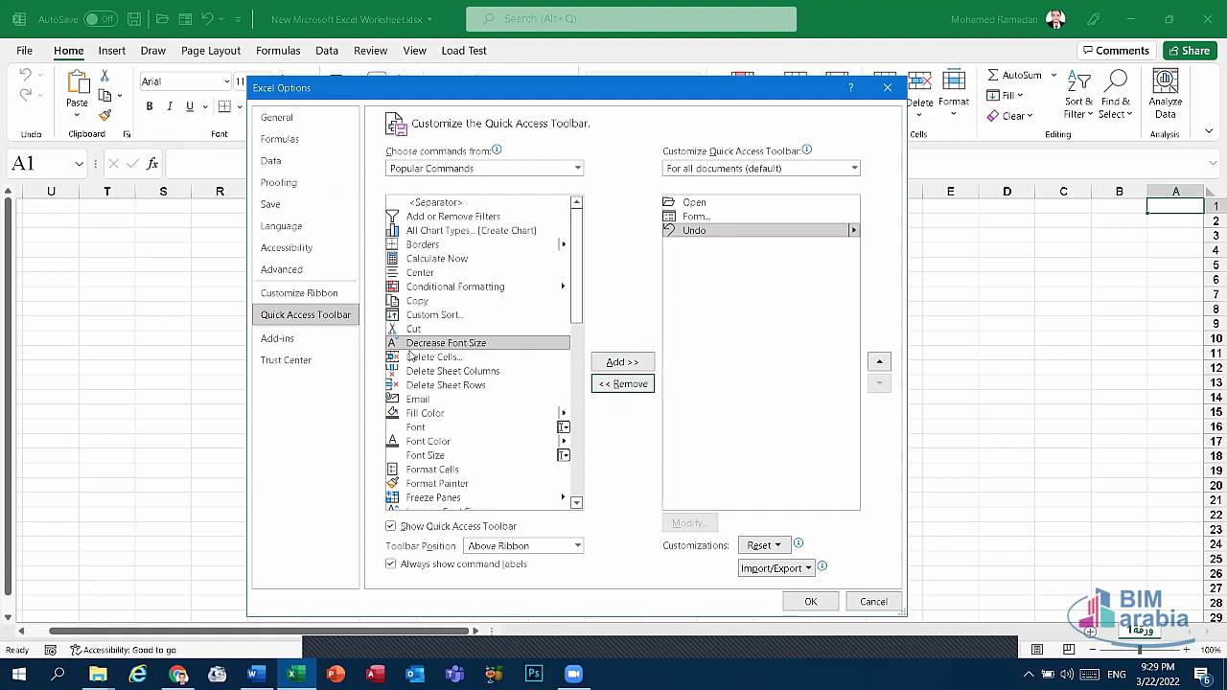
Scroll the Advanced options to Edit Custom Lists, then close Excel Options without saving
{"action": "left_click", "coordinate": [309, 277]}
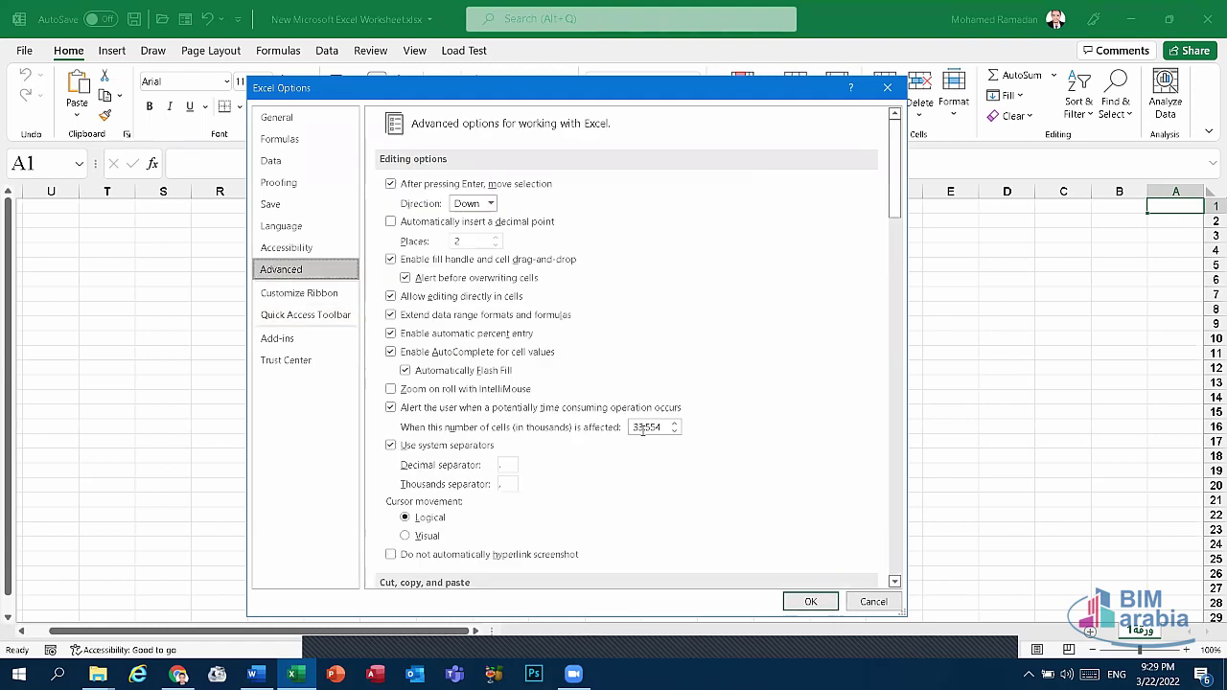
{"action": "scroll", "coordinate": [543, 403], "scroll_direction": "down", "scroll_amount": 3}
{"action": "scroll", "coordinate": [541, 401], "scroll_direction": "down", "scroll_amount": 4}
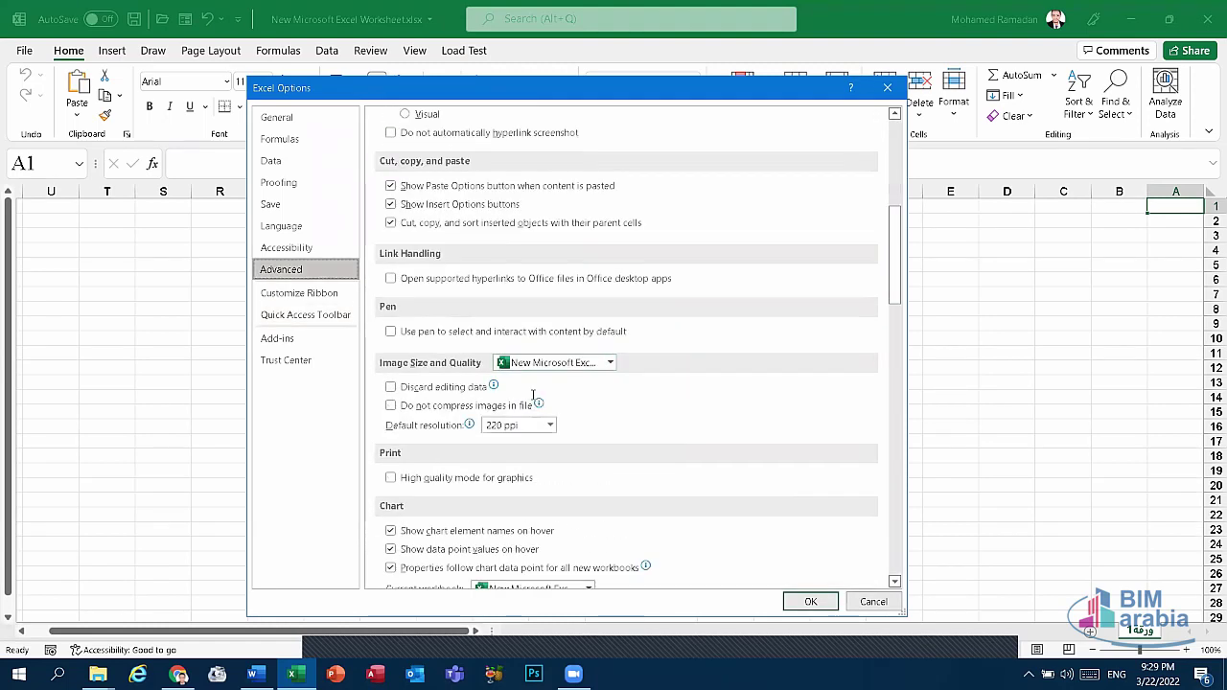
{"action": "scroll", "coordinate": [539, 398], "scroll_direction": "down", "scroll_amount": 5}
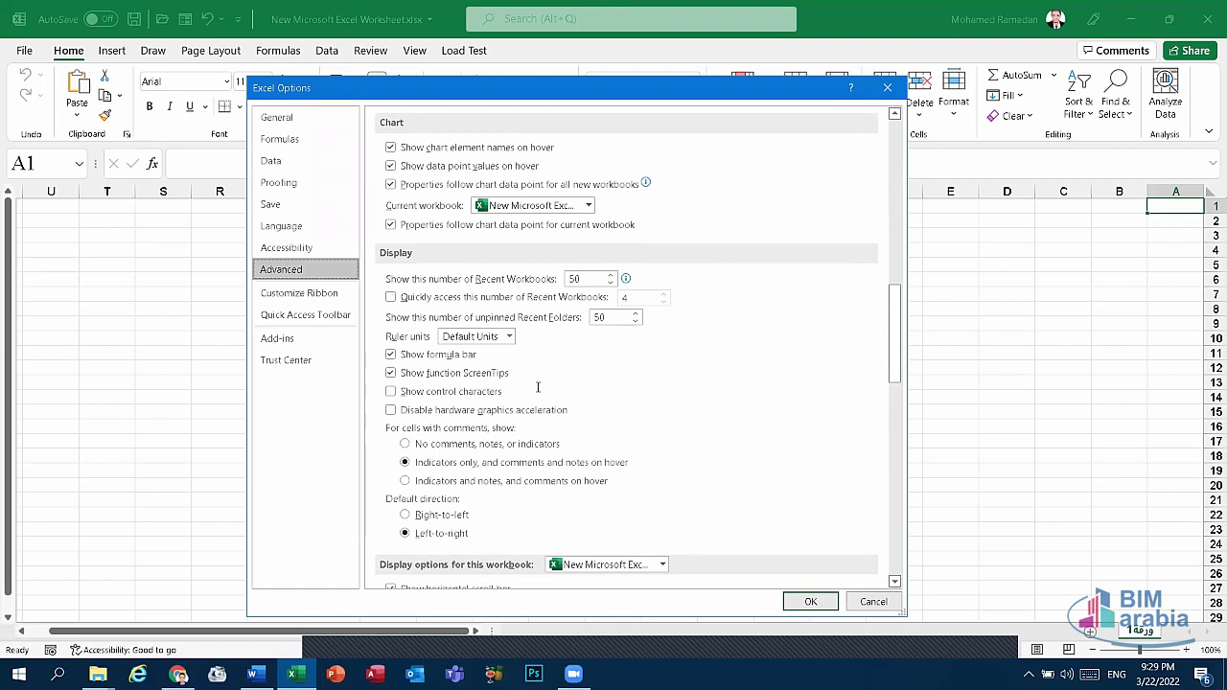
{"action": "scroll", "coordinate": [538, 386], "scroll_direction": "down", "scroll_amount": 1}
{"action": "scroll", "coordinate": [537, 384], "scroll_direction": "down", "scroll_amount": 3}
{"action": "scroll", "coordinate": [535, 382], "scroll_direction": "down", "scroll_amount": 5}
{"action": "scroll", "coordinate": [532, 379], "scroll_direction": "down", "scroll_amount": 7}
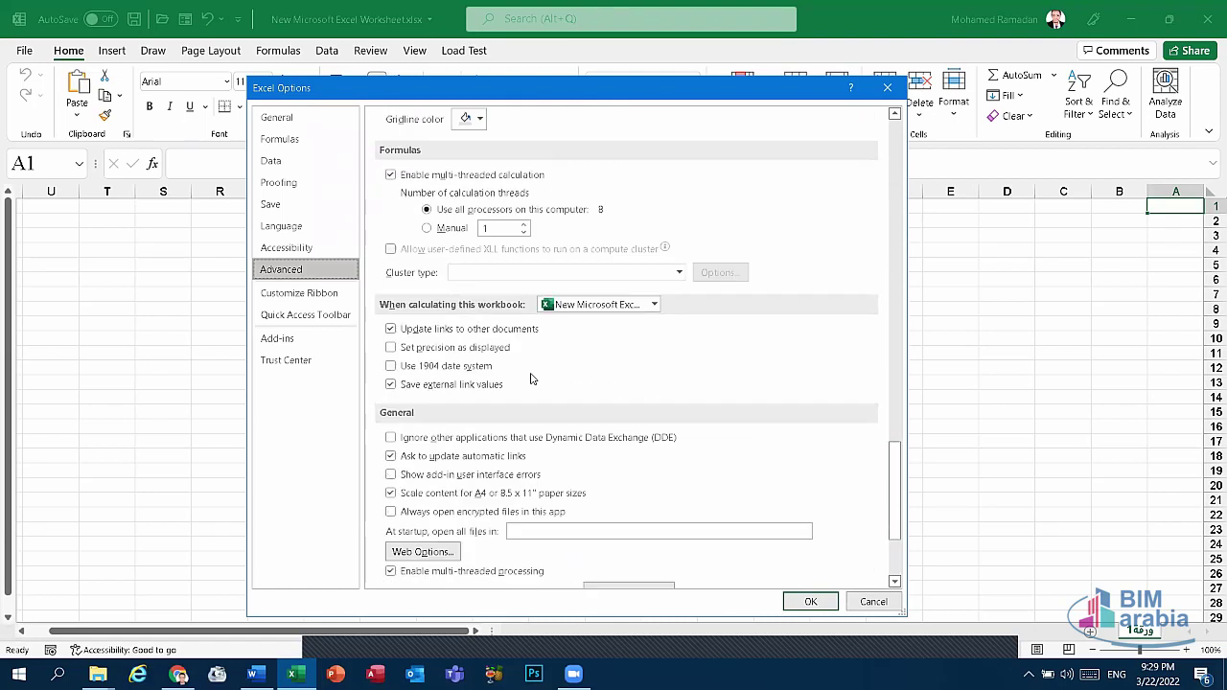
{"action": "scroll", "coordinate": [533, 380], "scroll_direction": "down", "scroll_amount": 5}
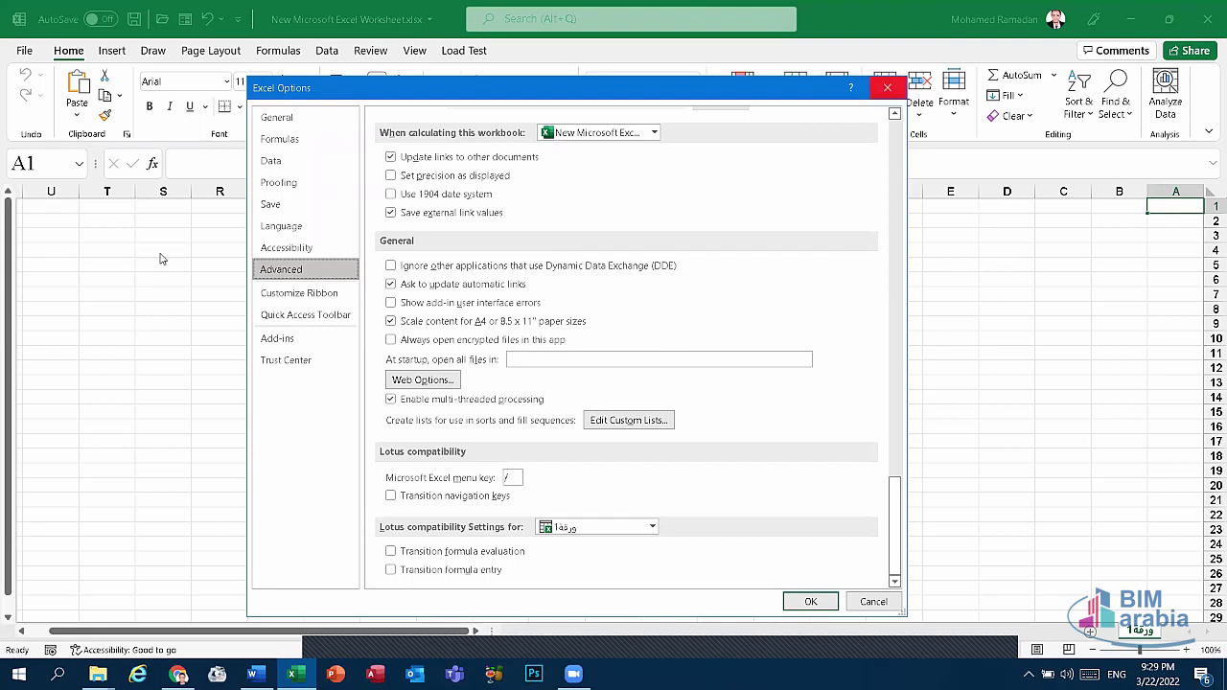
{"action": "left_click", "coordinate": [888, 87]}
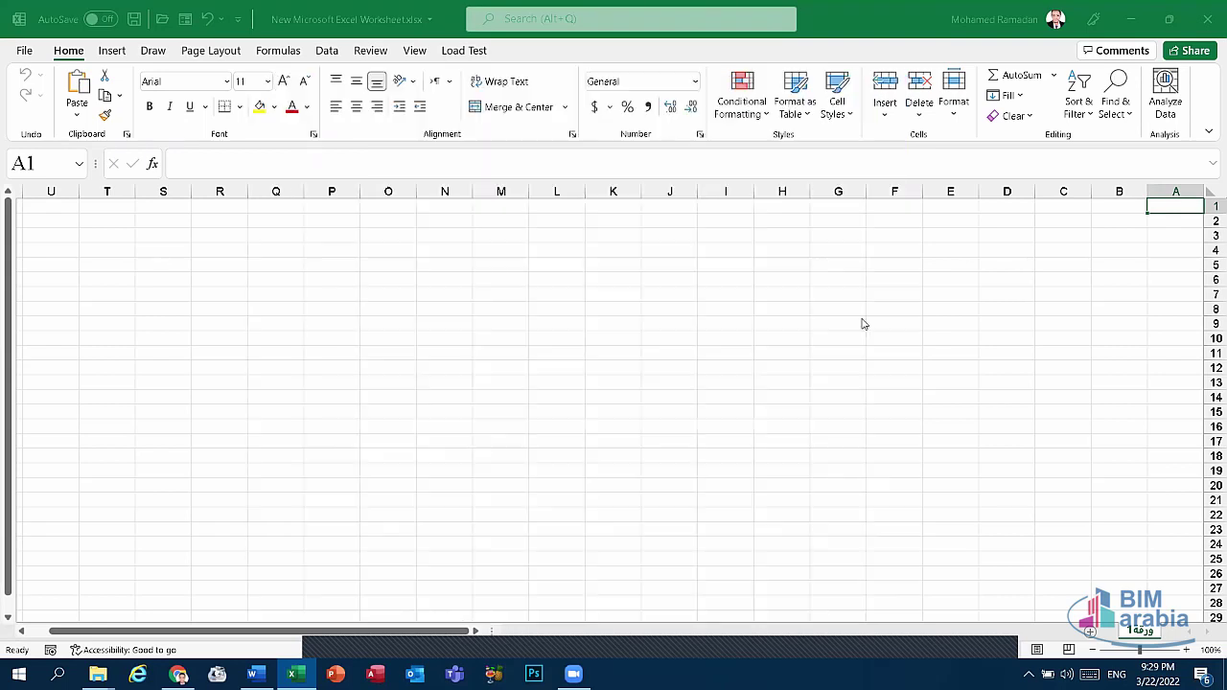
Zoom the worksheet in ten steps with the status-bar zoom-in button
{"action": "left_click", "coordinate": [1193, 652]}
{"action": "key", "text": "Escape"}
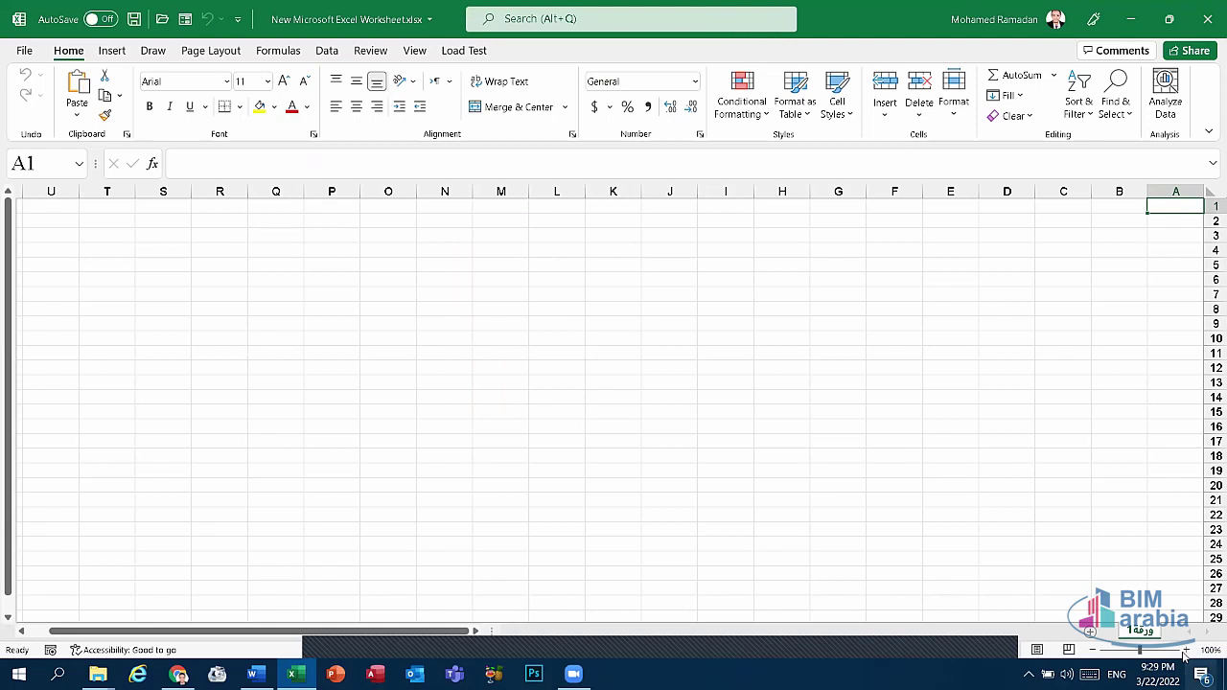
{"action": "left_click", "coordinate": [1185, 651]}
{"action": "left_click", "coordinate": [1186, 650]}
{"action": "left_click", "coordinate": [1186, 651]}
{"action": "left_click", "coordinate": [1185, 651]}
{"action": "left_click", "coordinate": [1186, 651]}
{"action": "left_click", "coordinate": [1185, 650]}
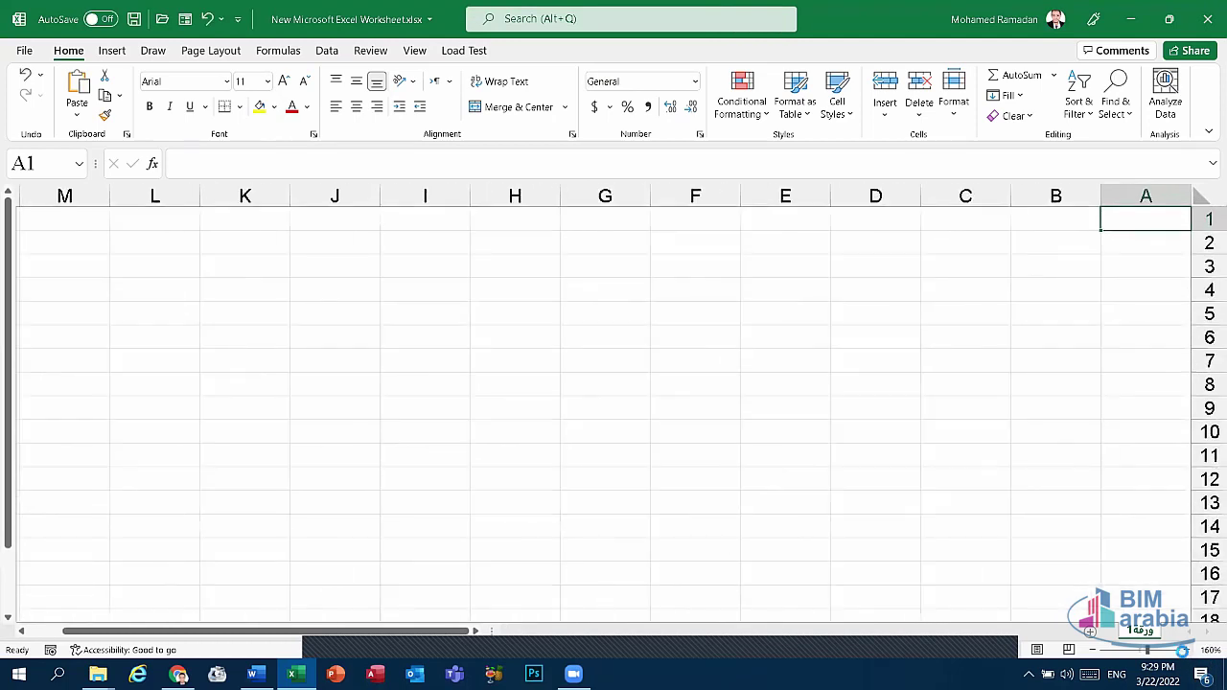
{"action": "left_click", "coordinate": [1186, 651]}
{"action": "left_click", "coordinate": [1186, 651]}
{"action": "left_click", "coordinate": [1185, 651]}
{"action": "left_click", "coordinate": [1185, 651]}
{"action": "left_click", "coordinate": [1185, 650]}
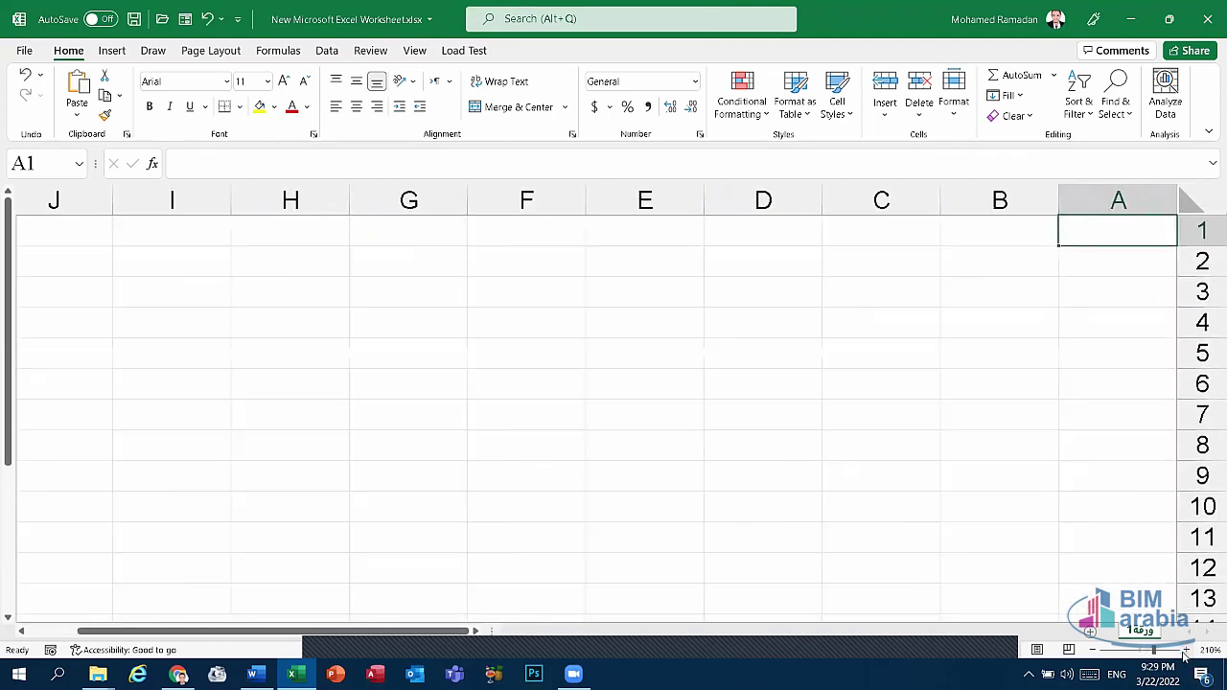
{"action": "left_click", "coordinate": [1185, 651]}
{"action": "left_click", "coordinate": [1185, 651]}
{"action": "left_click", "coordinate": [1186, 651]}
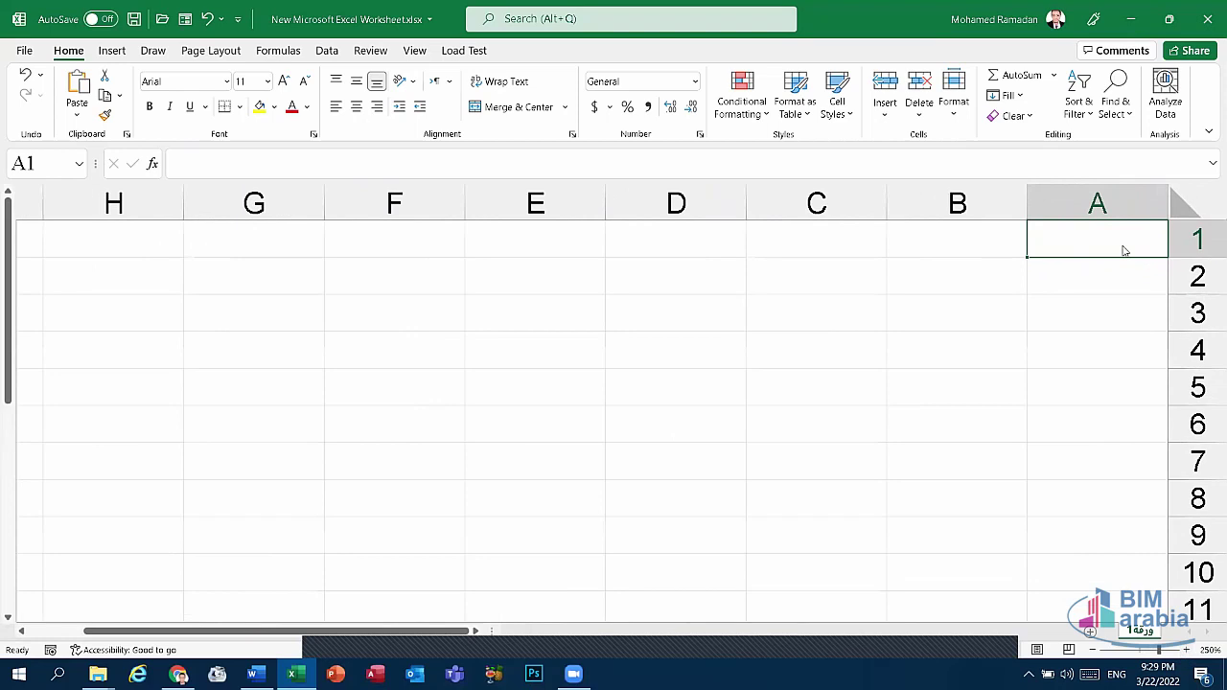
Turn off Sheet Right-to-Left and enter 1 and 2 in A1:A2
{"action": "left_click", "coordinate": [203, 56]}
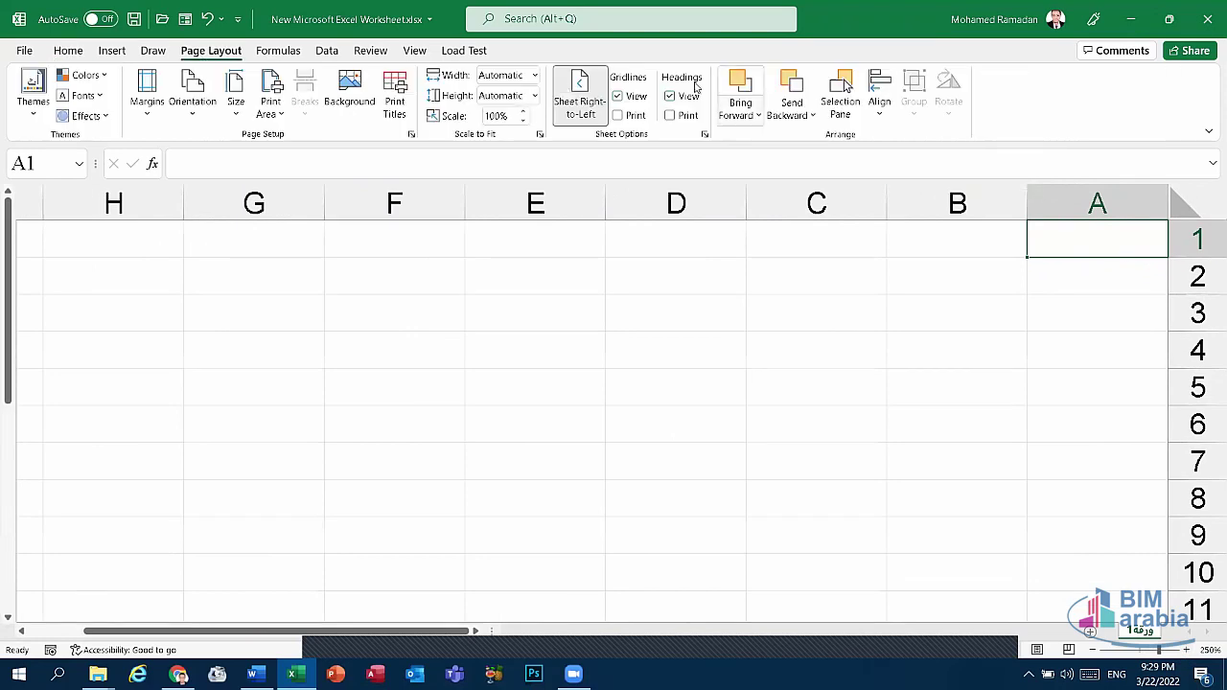
{"action": "left_click", "coordinate": [567, 90]}
{"action": "type", "text": "1"}
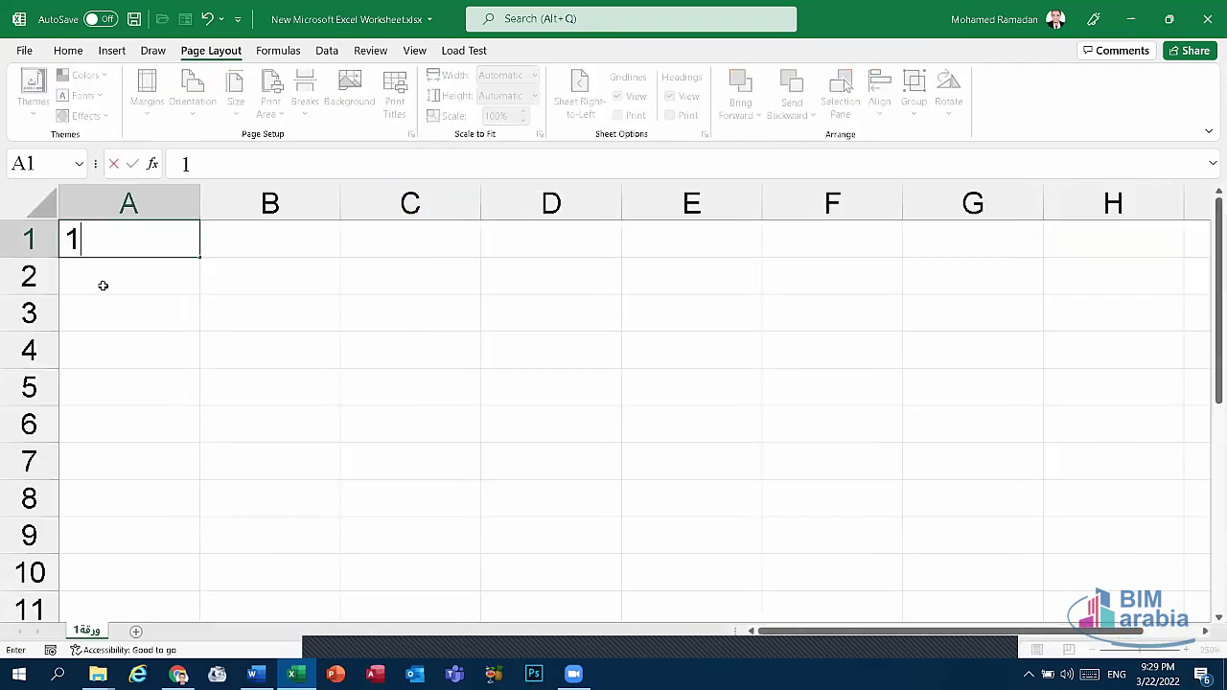
{"action": "key", "text": "Return"}
{"action": "type", "text": "2"}
{"action": "key", "text": "Return"}
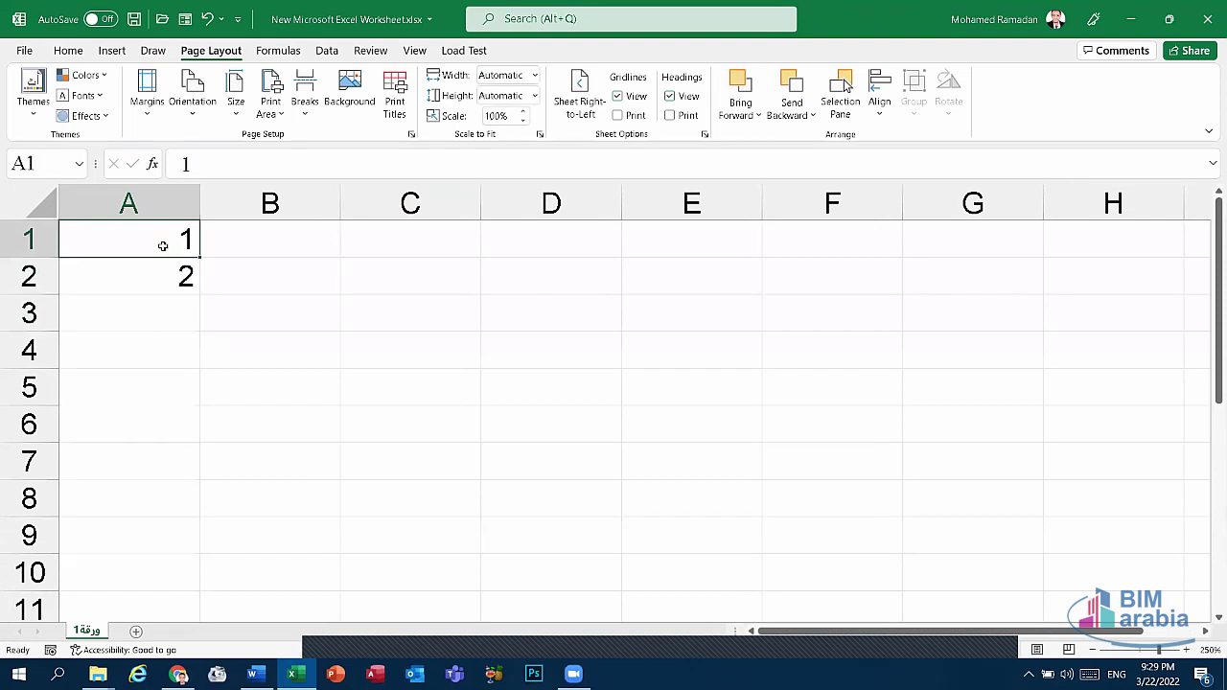
{"action": "left_click_drag", "start_coordinate": [162, 230], "coordinate": [178, 280]}
Enter 3, 4, 5 and 6 in A3:A6, then clear those four cells
{"action": "left_click", "coordinate": [183, 317]}
{"action": "type", "text": "3"}
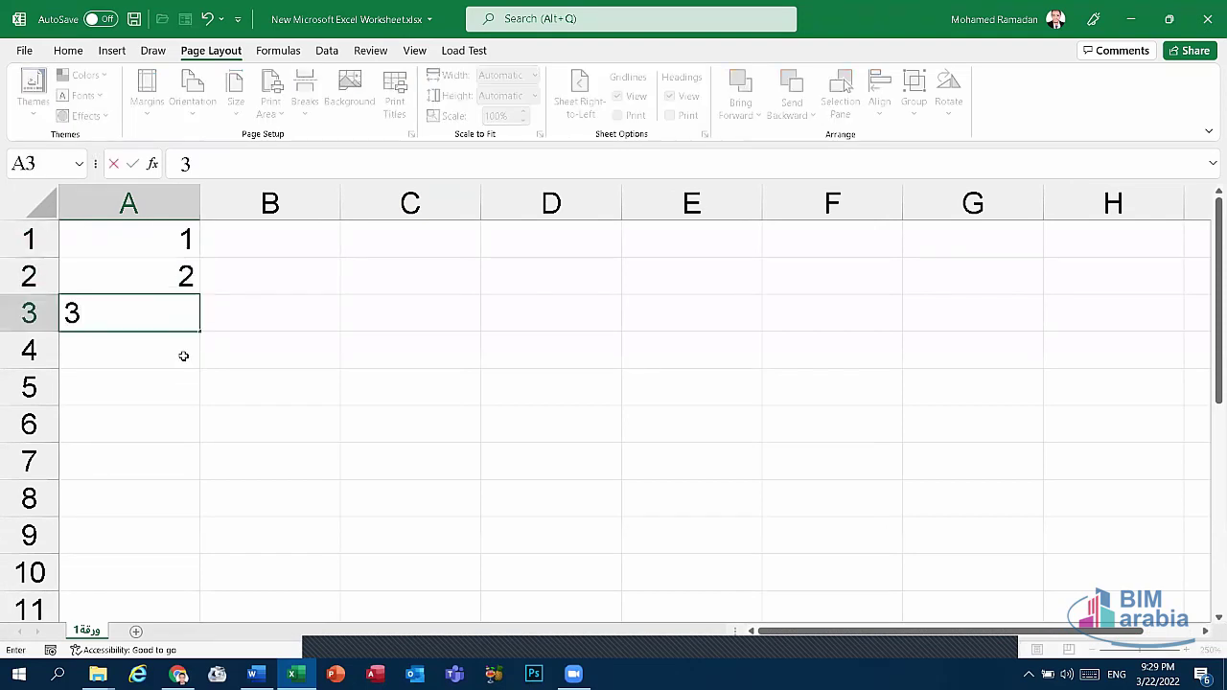
{"action": "left_click", "coordinate": [183, 355]}
{"action": "type", "text": "4"}
{"action": "left_click", "coordinate": [169, 387]}
{"action": "type", "text": "5"}
{"action": "left_click", "coordinate": [166, 427]}
{"action": "type", "text": "6"}
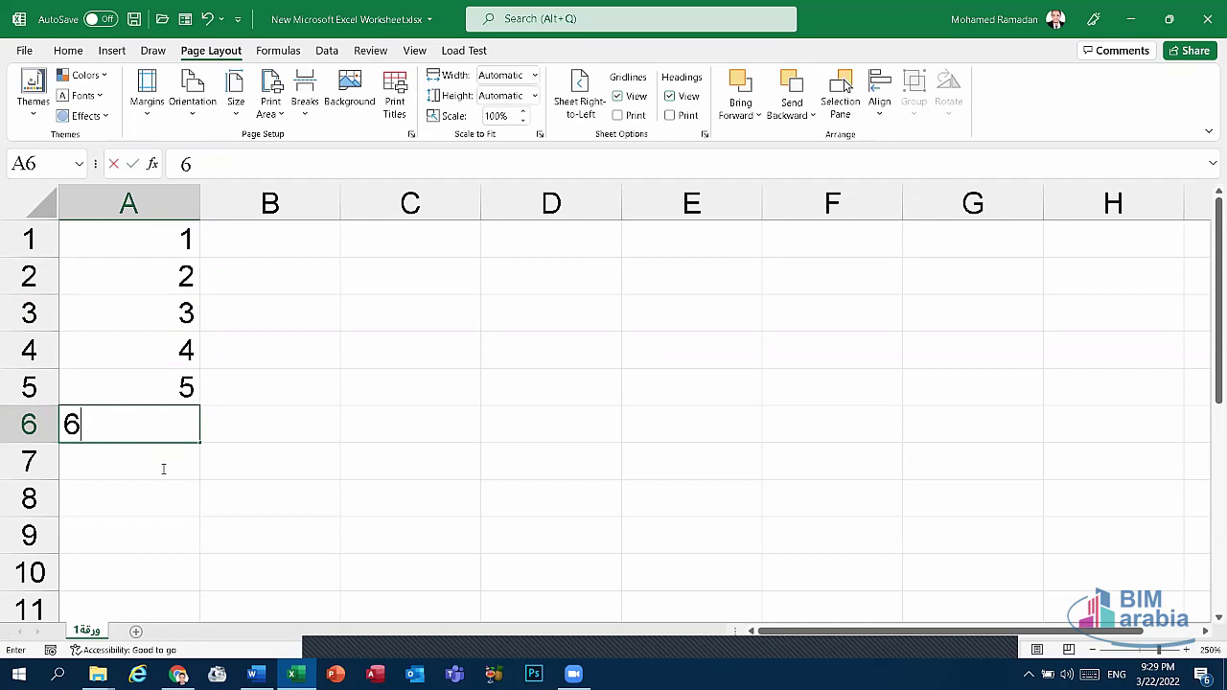
{"action": "left_click", "coordinate": [164, 468]}
{"action": "left_click_drag", "start_coordinate": [174, 308], "coordinate": [161, 426]}
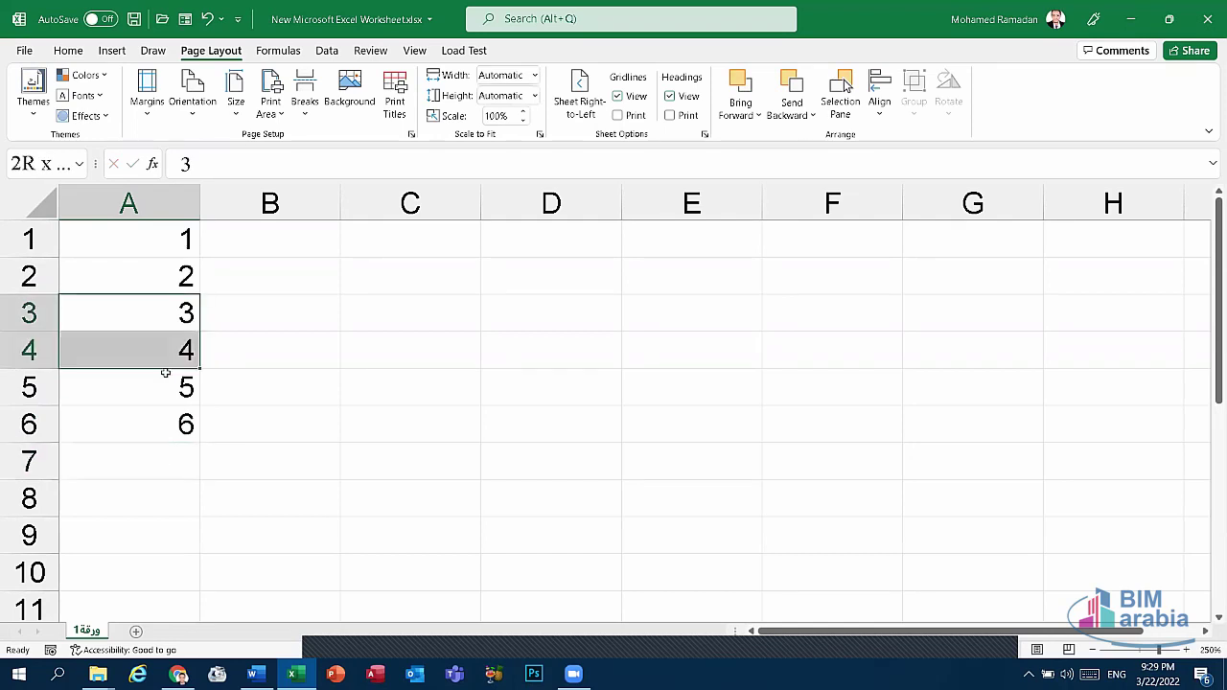
{"action": "key", "text": "Delete"}
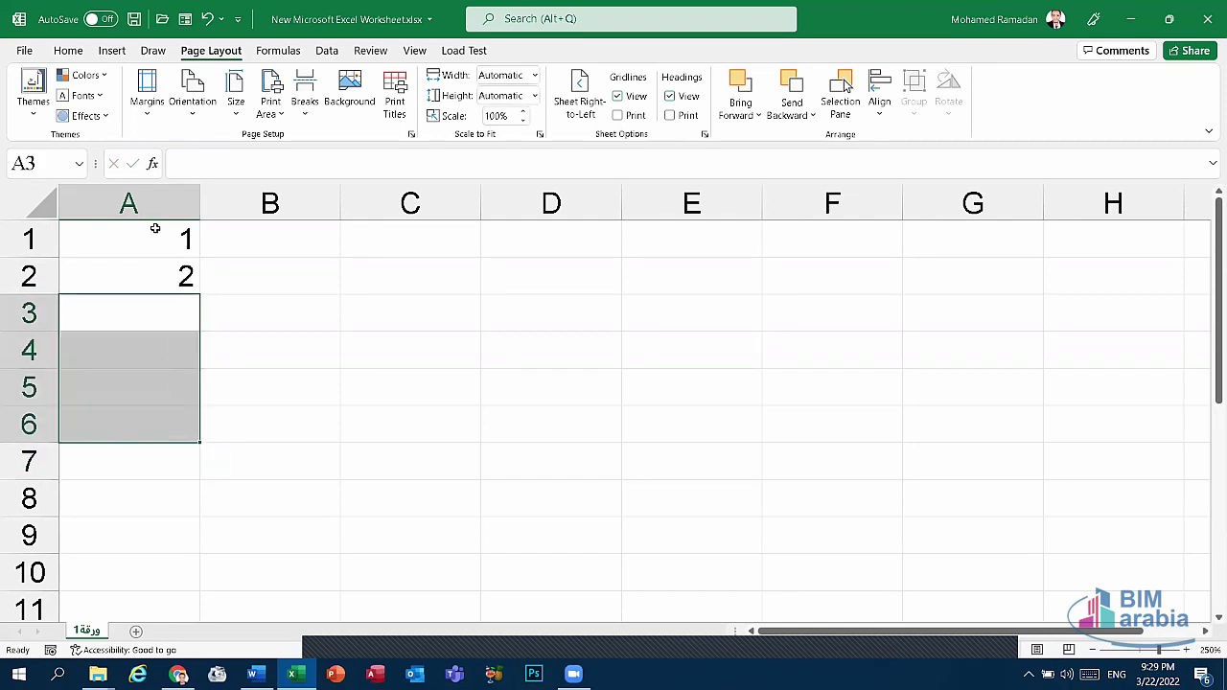
Drag the 1, 2 pair in A1:A2 down to row 9 to fill 1 through 9
{"action": "left_click", "coordinate": [178, 244]}
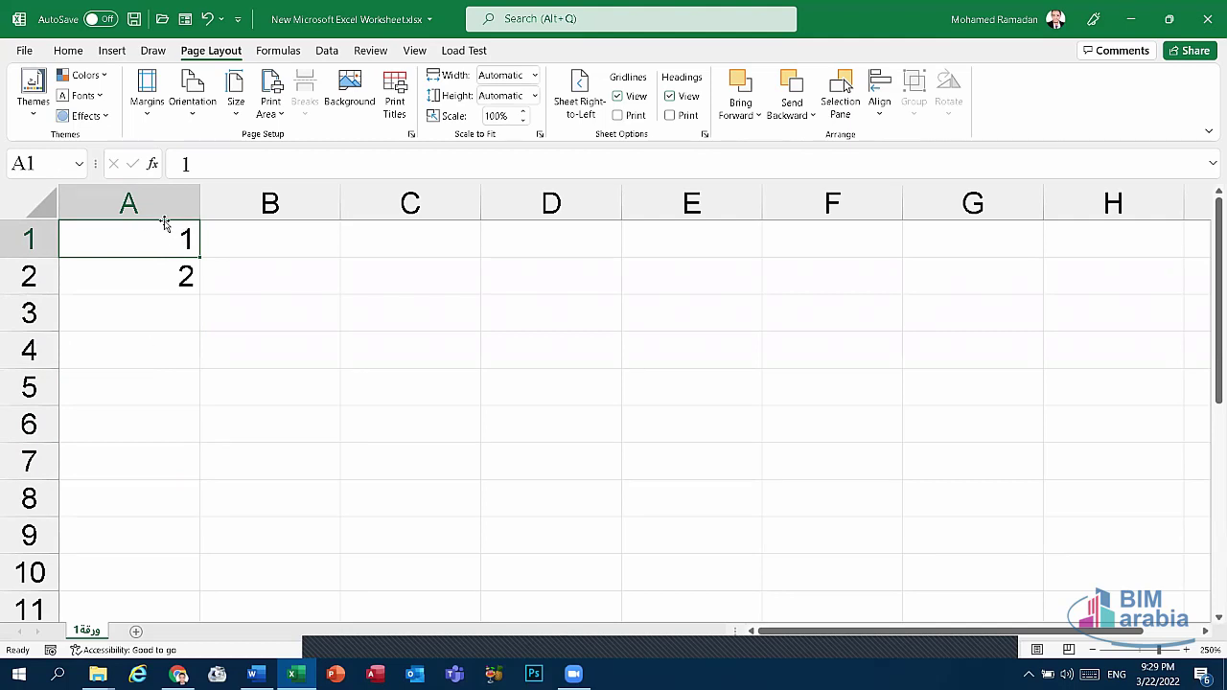
{"action": "left_click_drag", "start_coordinate": [149, 233], "coordinate": [165, 278]}
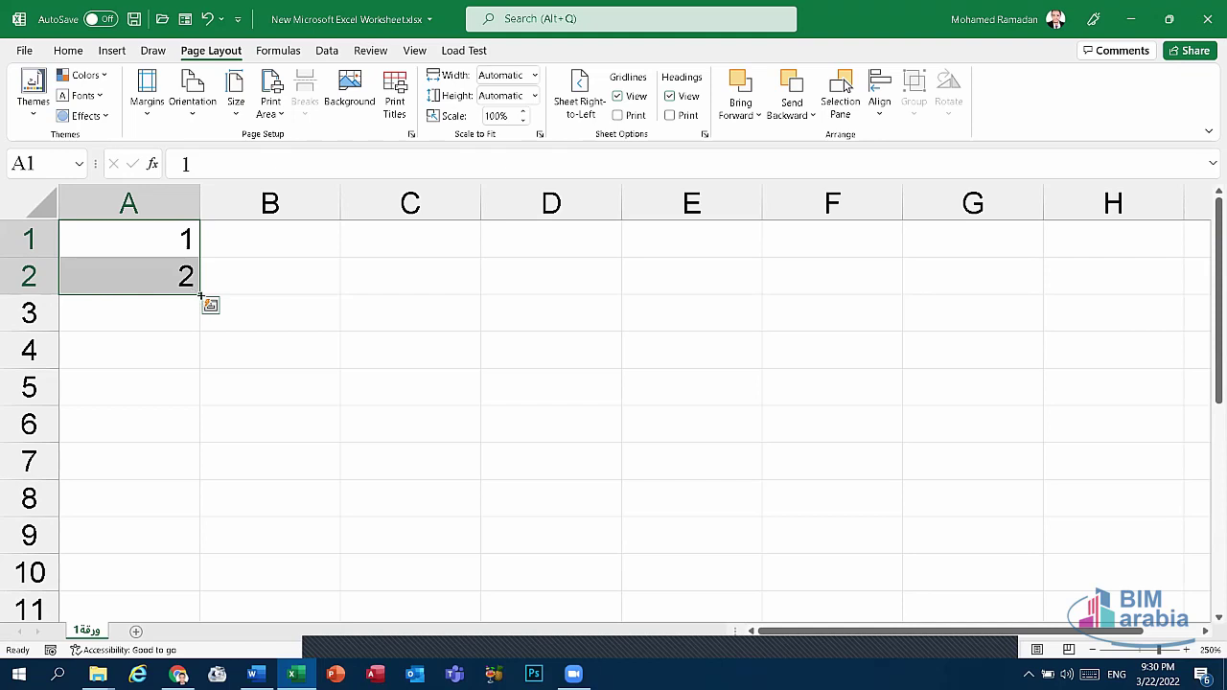
{"action": "left_click_drag", "start_coordinate": [200, 294], "coordinate": [201, 519]}
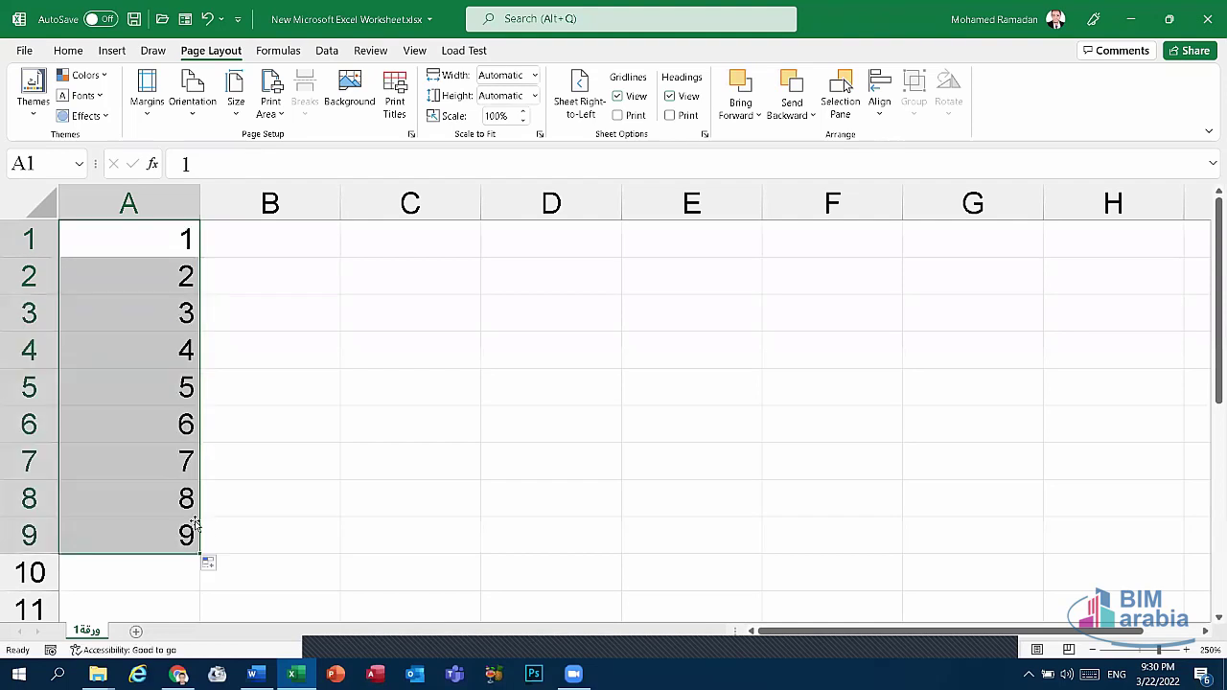
Enter 2 and 4 in B1:B2 and fill the series down to B9, ending at 18
{"action": "left_click", "coordinate": [255, 262]}
{"action": "left_click", "coordinate": [263, 249]}
{"action": "type", "text": "2"}
{"action": "key", "text": "Return"}
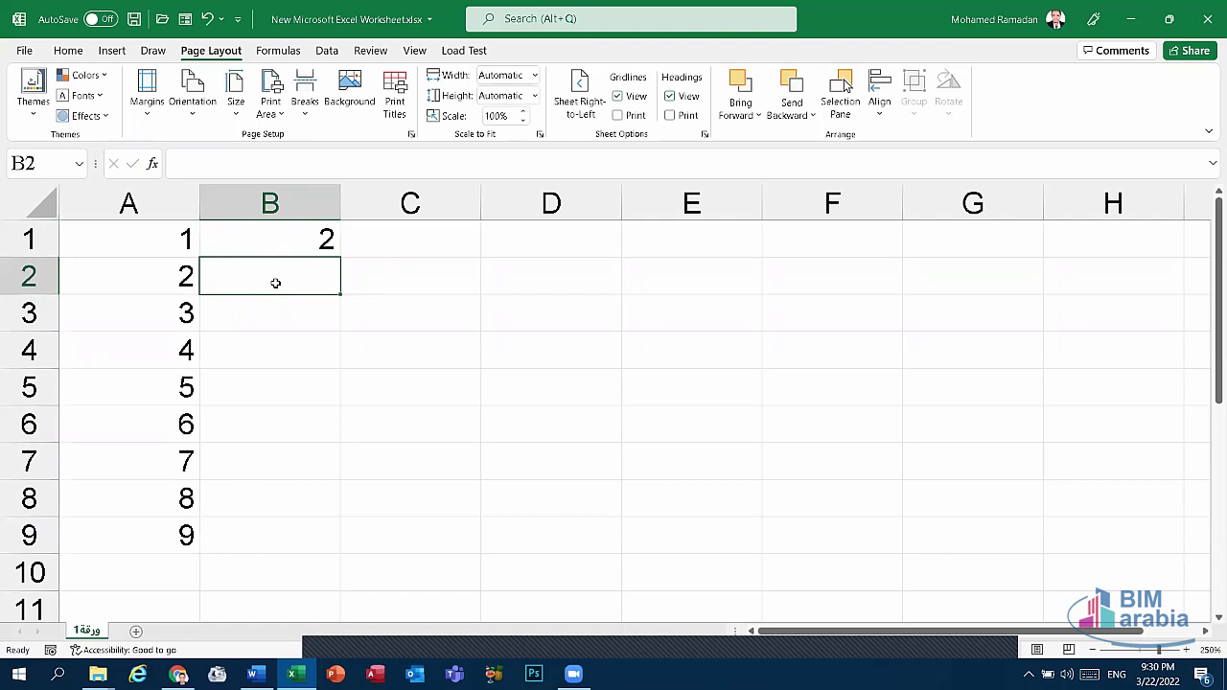
{"action": "type", "text": "4"}
{"action": "key", "text": "Return"}
{"action": "mouse_move", "coordinate": [317, 251]}
{"action": "left_mouse_down"}
{"action": "mouse_move", "coordinate": [317, 316]}
{"action": "mouse_move", "coordinate": [337, 285]}
{"action": "left_mouse_up"}
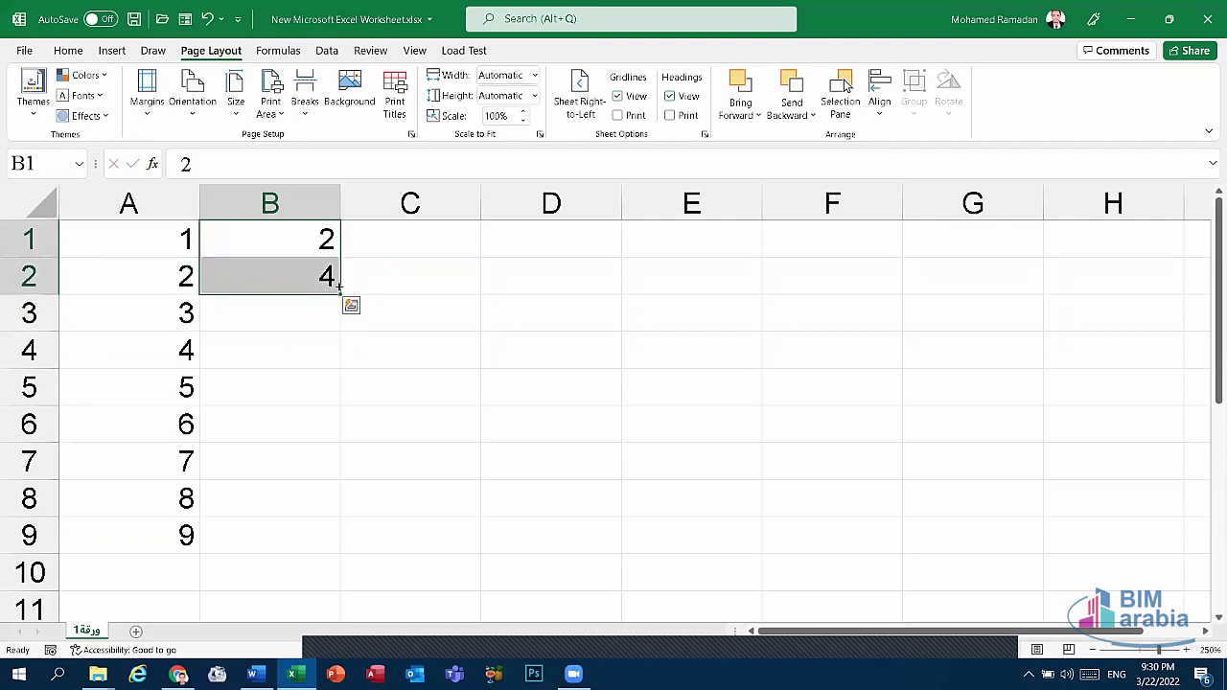
{"action": "left_click_drag", "start_coordinate": [341, 295], "coordinate": [323, 540]}
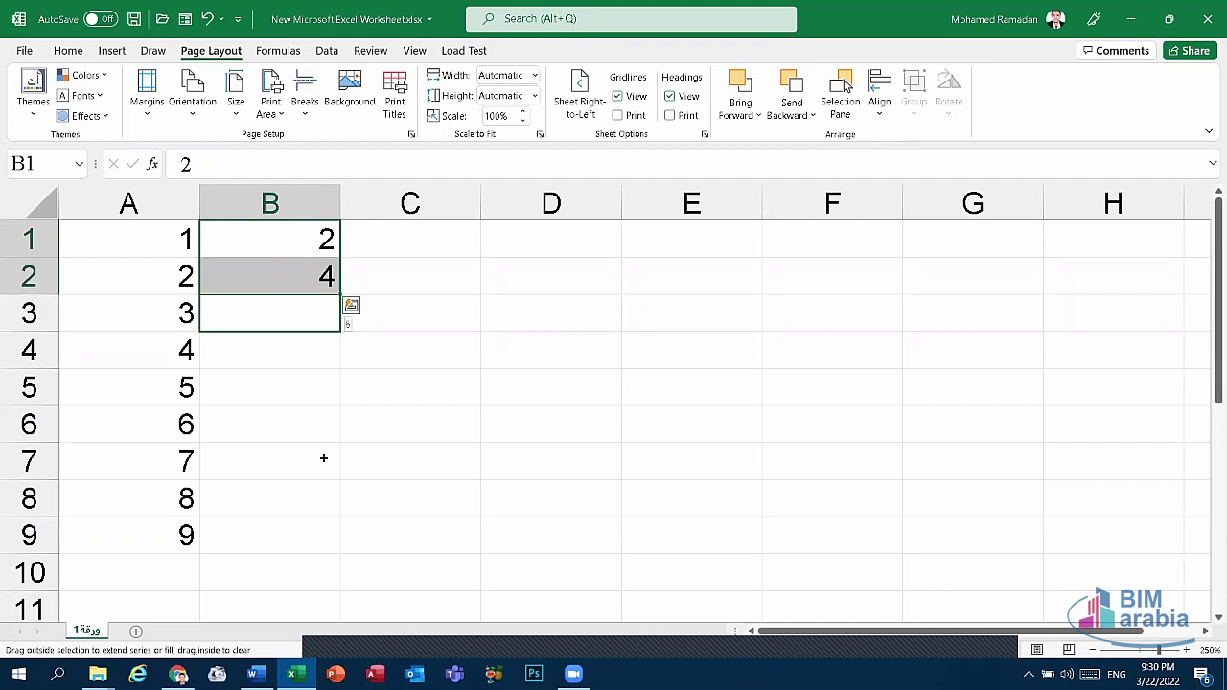
Enter 3 and 6 in C1:C2, correcting a mistyped 5, and fill down to C9
{"action": "left_click", "coordinate": [422, 246]}
{"action": "type", "text": "3"}
{"action": "key", "text": "Return"}
{"action": "type", "text": "5"}
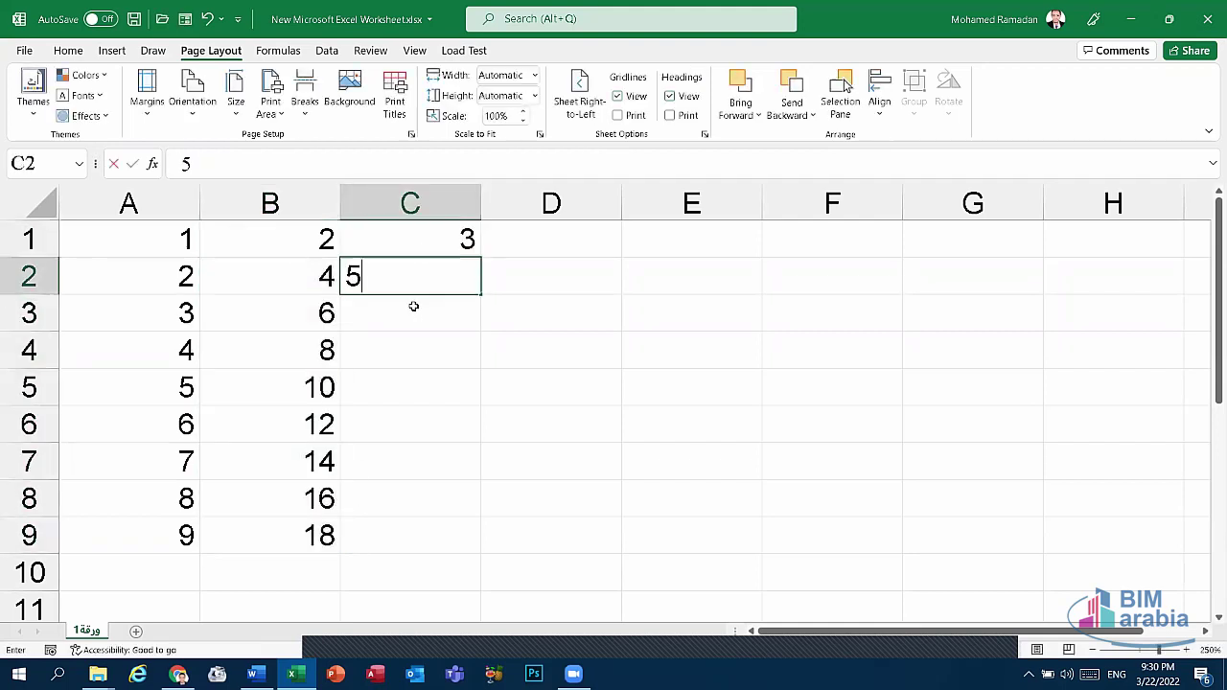
{"action": "key", "text": "Return"}
{"action": "left_click", "coordinate": [425, 274]}
{"action": "type", "text": "6"}
{"action": "key", "text": "Return"}
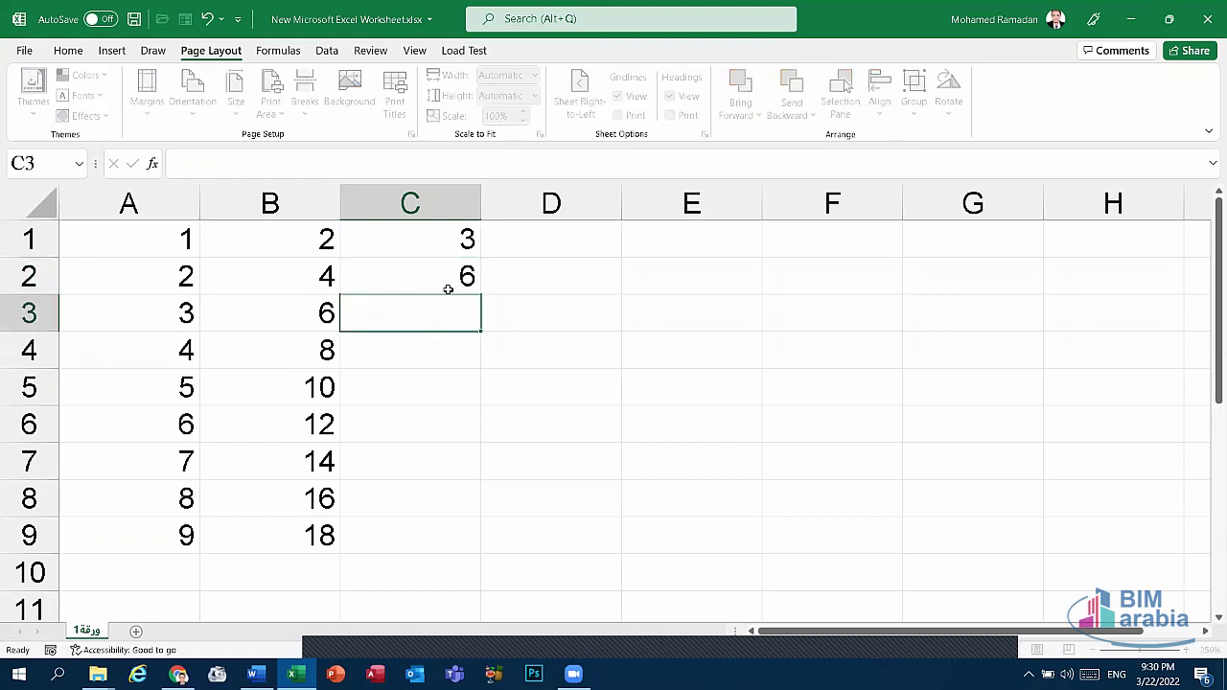
{"action": "mouse_move", "coordinate": [428, 240]}
{"action": "left_mouse_down"}
{"action": "mouse_move", "coordinate": [428, 277]}
{"action": "mouse_move", "coordinate": [480, 297]}
{"action": "mouse_move", "coordinate": [460, 547]}
{"action": "left_mouse_up"}
Enter 5 in D1 and 10 below it; fill the lone 5 down column D, then clear the copies
{"action": "left_click", "coordinate": [540, 252]}
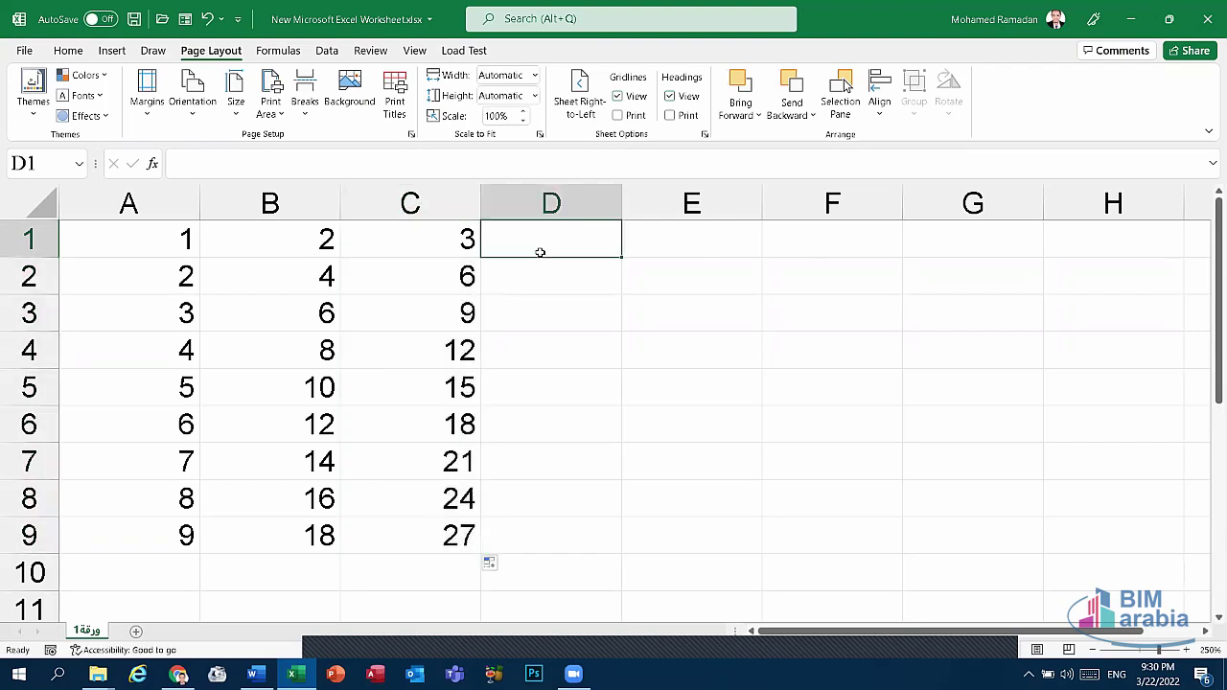
{"action": "type", "text": "5"}
{"action": "key", "text": "Return"}
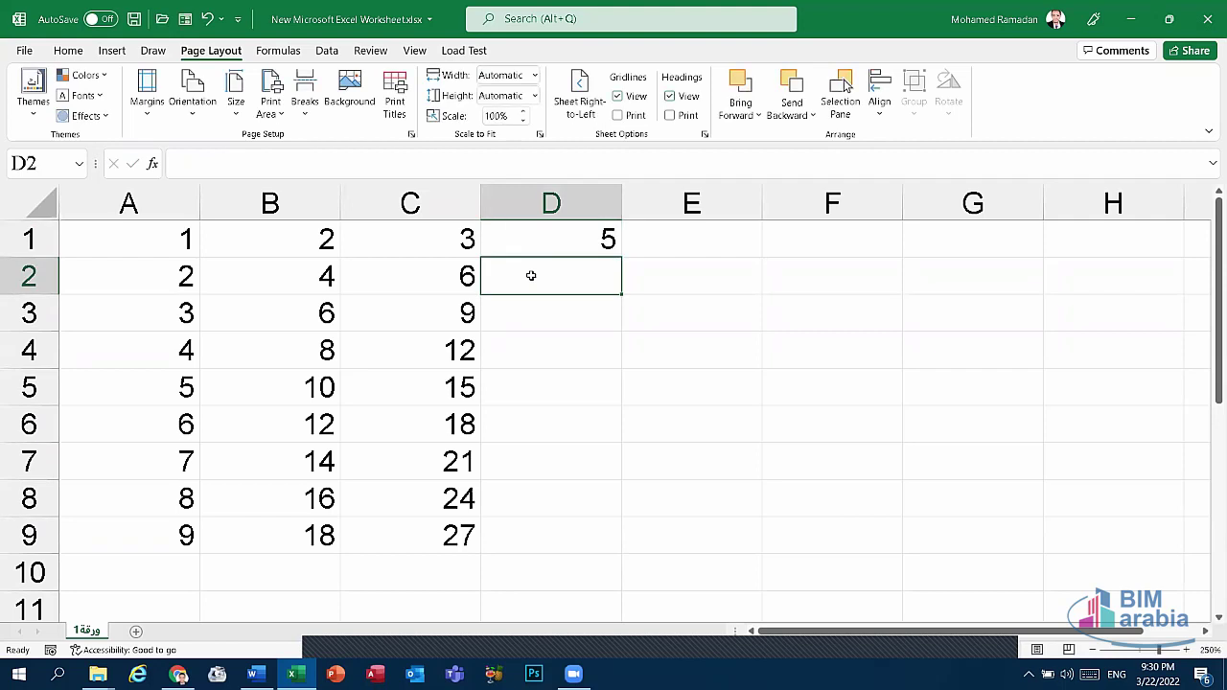
{"action": "type", "text": "10"}
{"action": "left_click", "coordinate": [531, 335]}
{"action": "left_click_drag", "start_coordinate": [554, 242], "coordinate": [548, 286]}
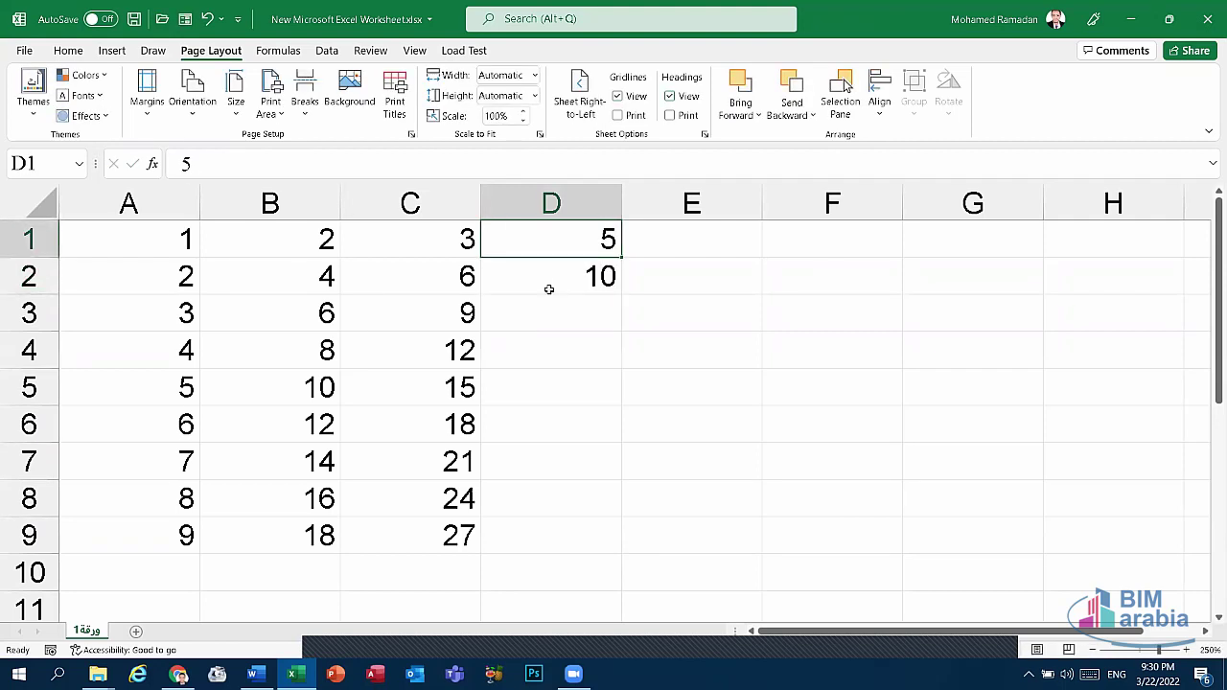
{"action": "left_click", "coordinate": [586, 238]}
{"action": "left_click", "coordinate": [580, 299]}
{"action": "left_click_drag", "start_coordinate": [589, 239], "coordinate": [582, 238]}
{"action": "left_click_drag", "start_coordinate": [623, 257], "coordinate": [602, 529]}
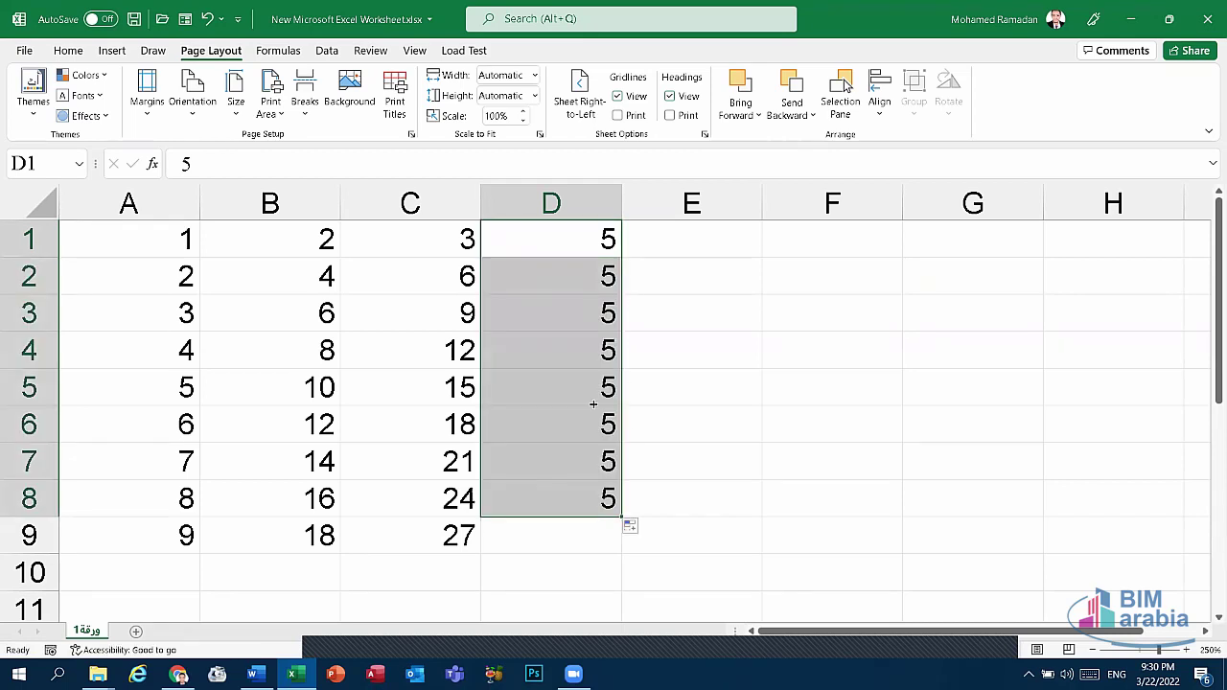
{"action": "key", "text": "Delete"}
Re-enter 5 and 10 in D1:D2 and fill the series down to D9, ending at 45
{"action": "left_click", "coordinate": [583, 247]}
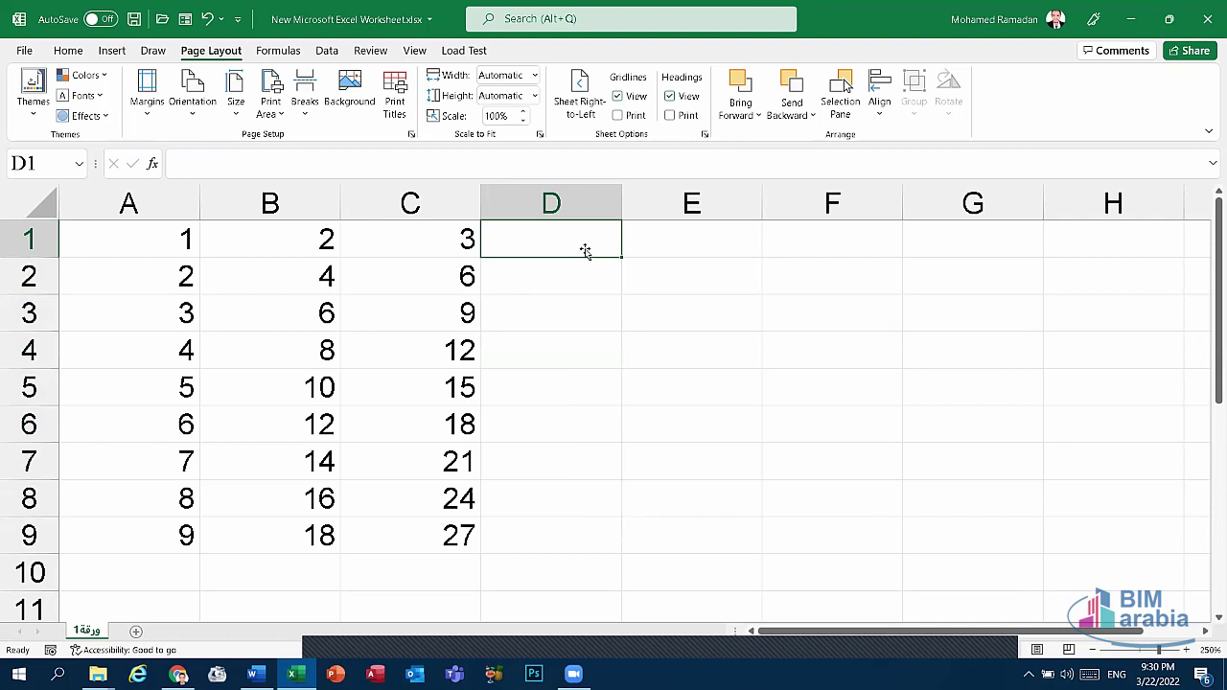
{"action": "type", "text": "5"}
{"action": "key", "text": "Return"}
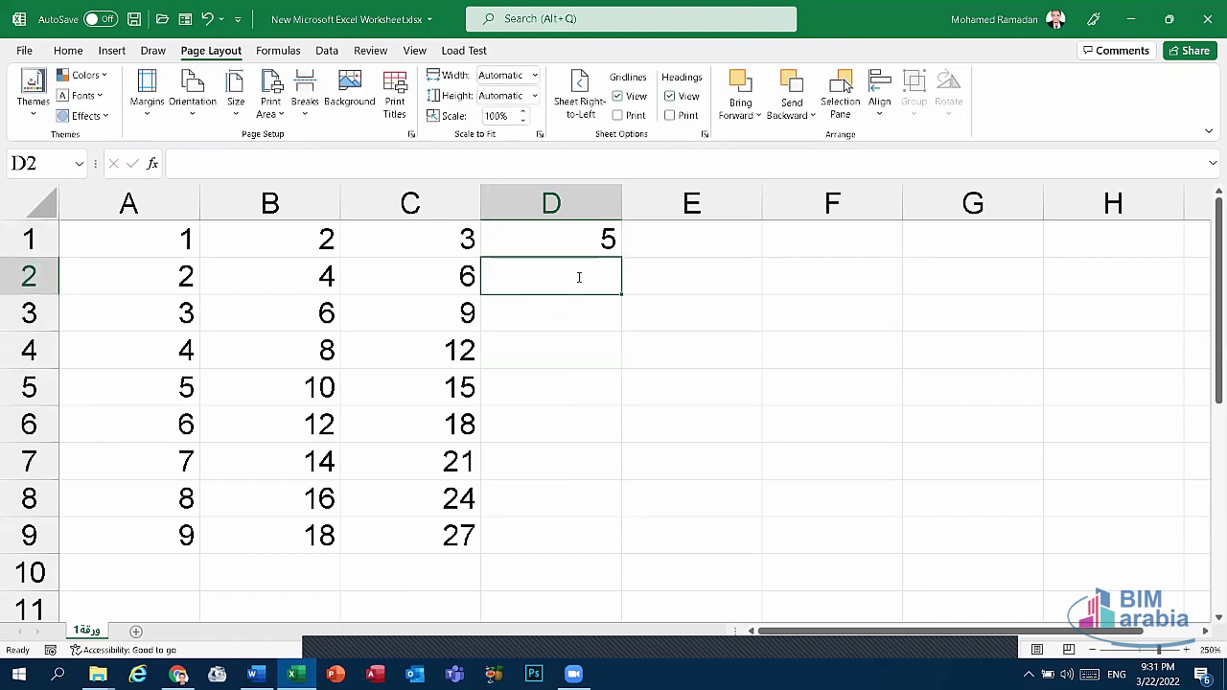
{"action": "type", "text": "10"}
{"action": "key", "text": "Return"}
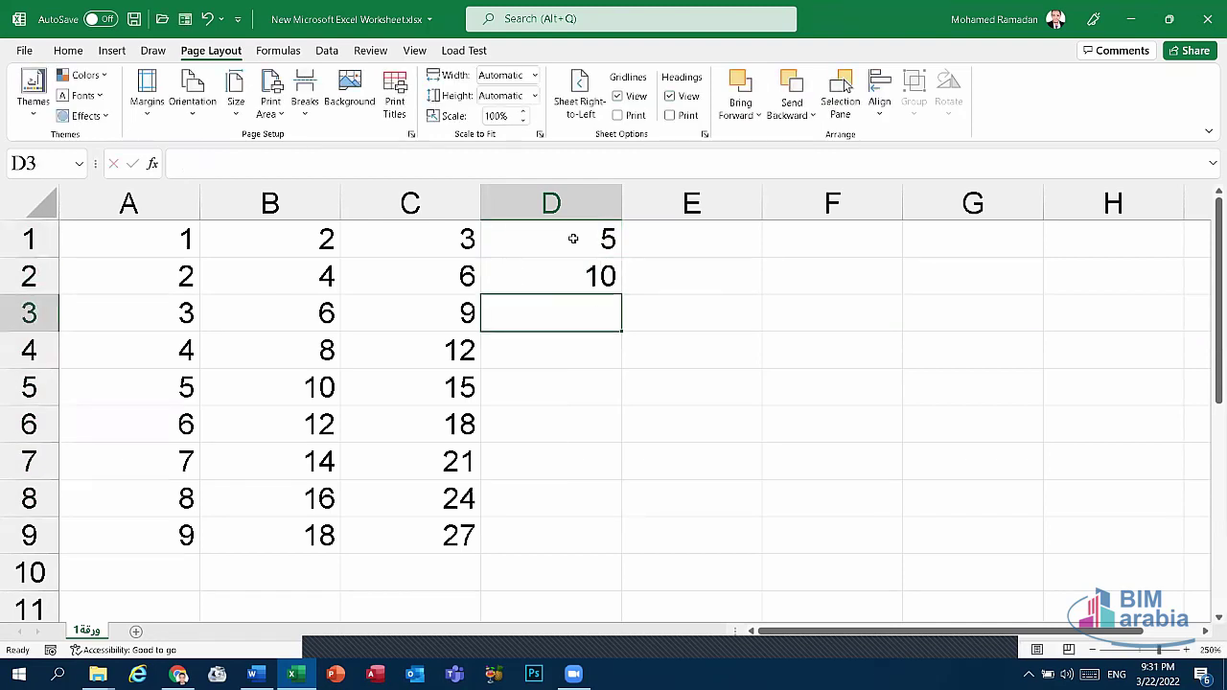
{"action": "left_click", "coordinate": [570, 239]}
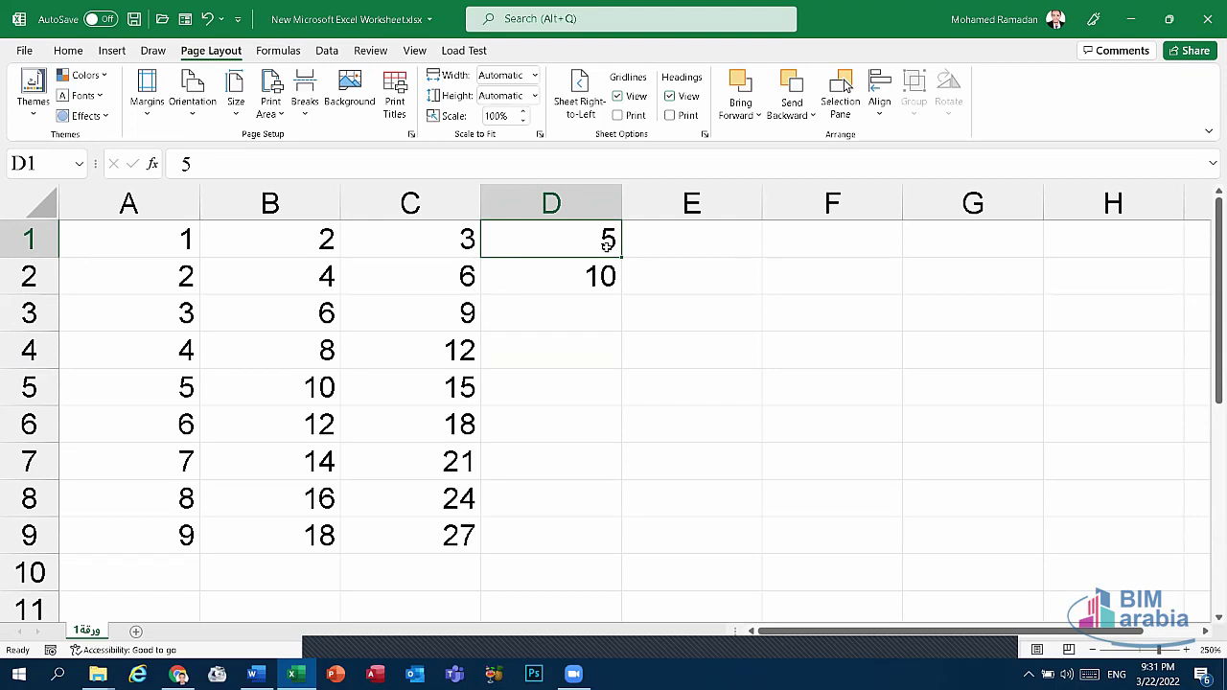
{"action": "left_click", "coordinate": [555, 278]}
{"action": "left_click", "coordinate": [598, 242]}
{"action": "left_click", "coordinate": [585, 275], "text": "shift"}
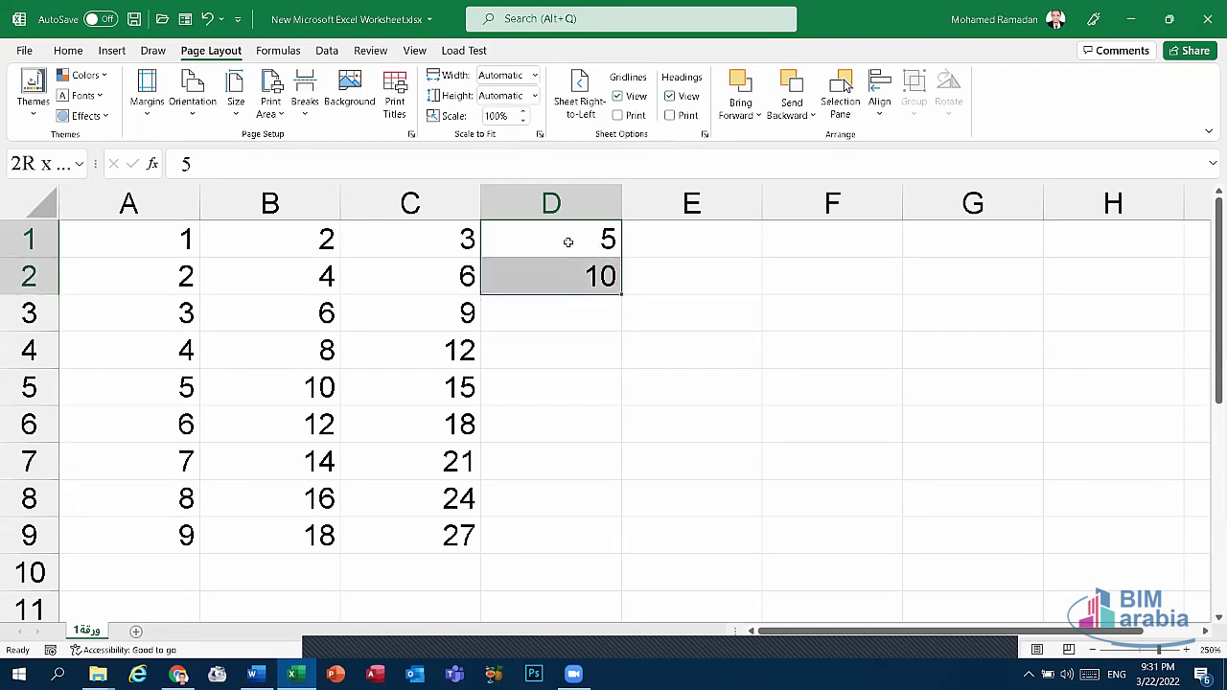
{"action": "left_click", "coordinate": [609, 247]}
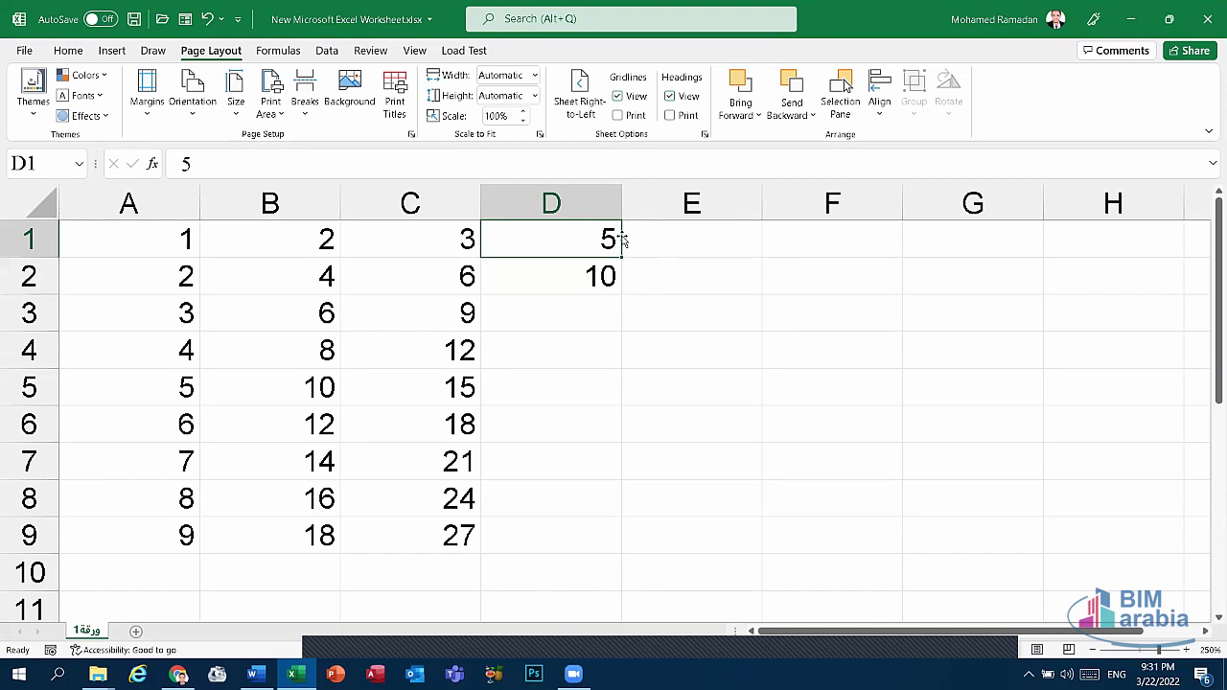
{"action": "left_click", "coordinate": [534, 275]}
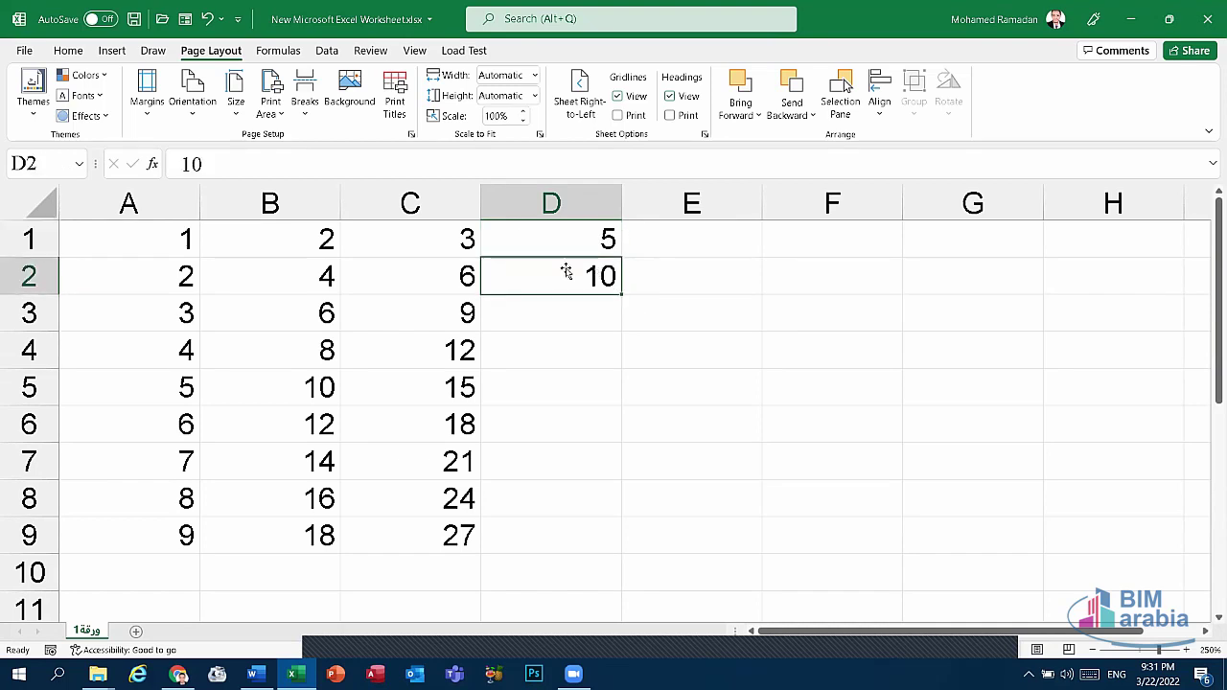
{"action": "left_click", "coordinate": [605, 241]}
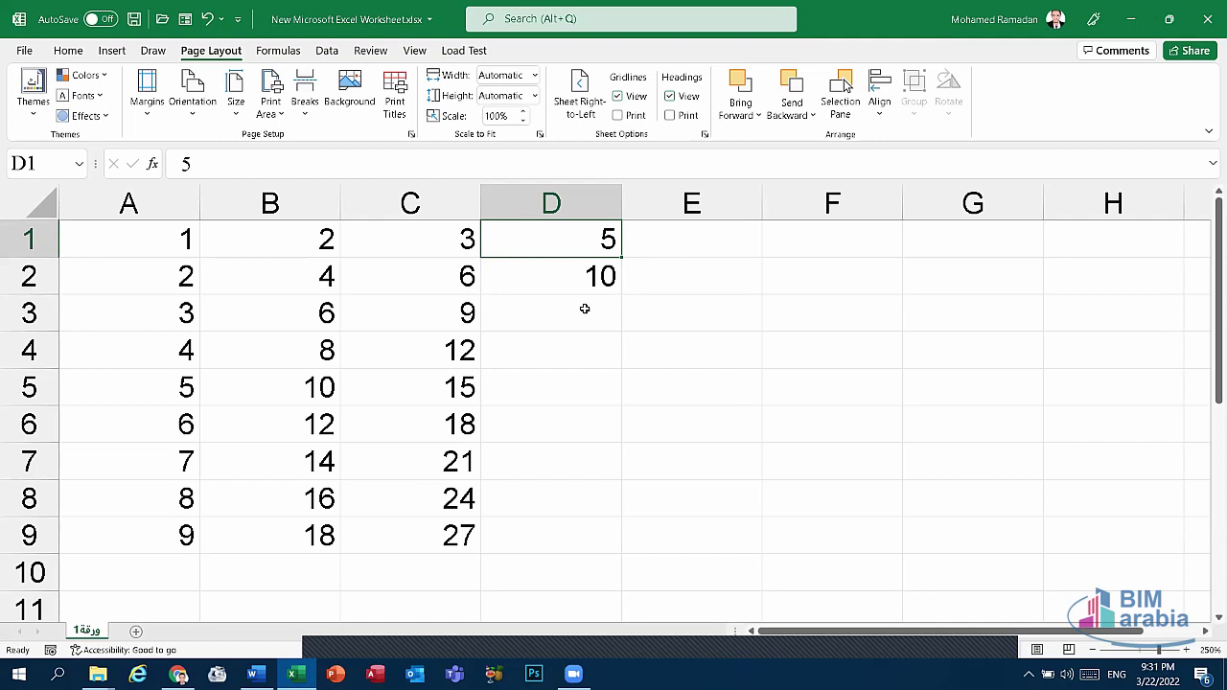
{"action": "mouse_move", "coordinate": [592, 254]}
{"action": "left_mouse_down"}
{"action": "mouse_move", "coordinate": [613, 287]}
{"action": "mouse_move", "coordinate": [586, 533]}
{"action": "left_mouse_up"}
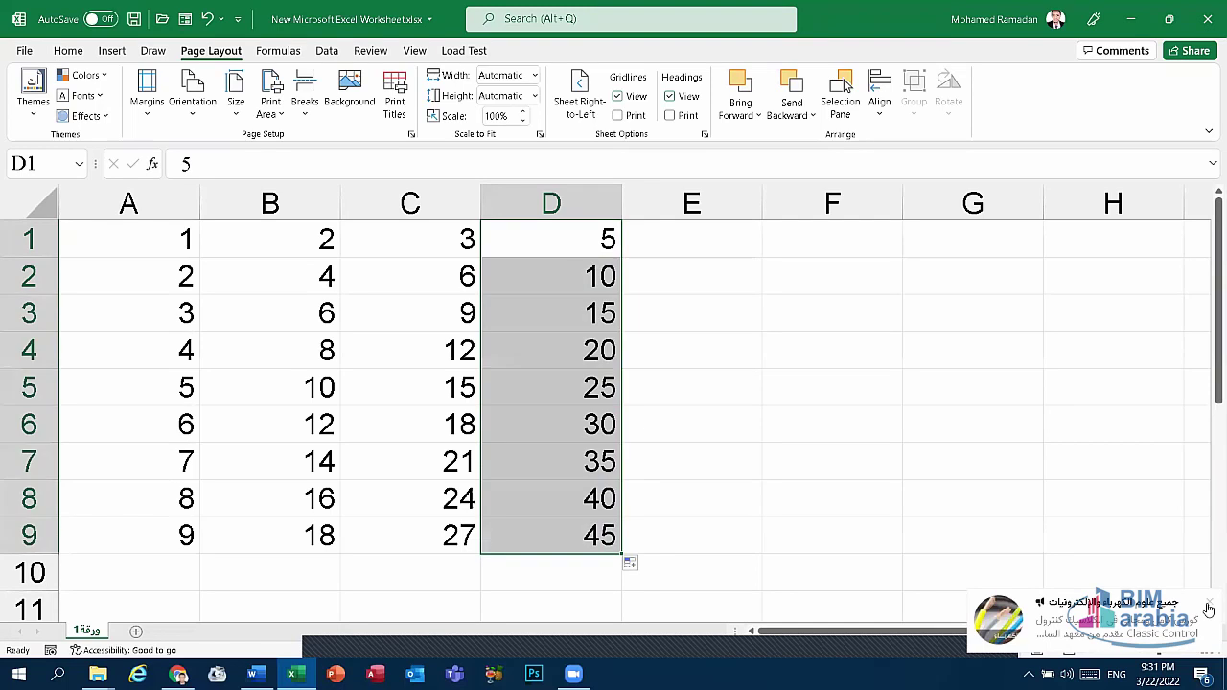
{"action": "left_click", "coordinate": [743, 249]}
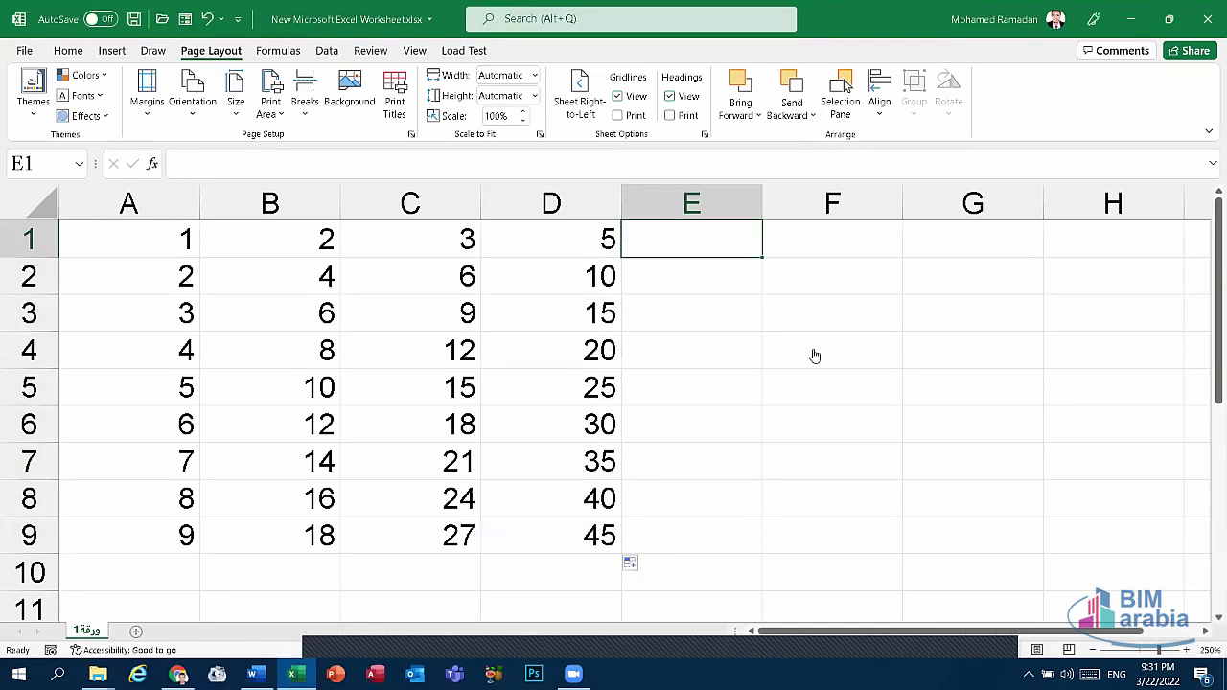
Switch input to Arabic, type Saturday's Arabic name in E1, and fill weekday names down to E9
{"action": "left_click", "coordinate": [1116, 674]}
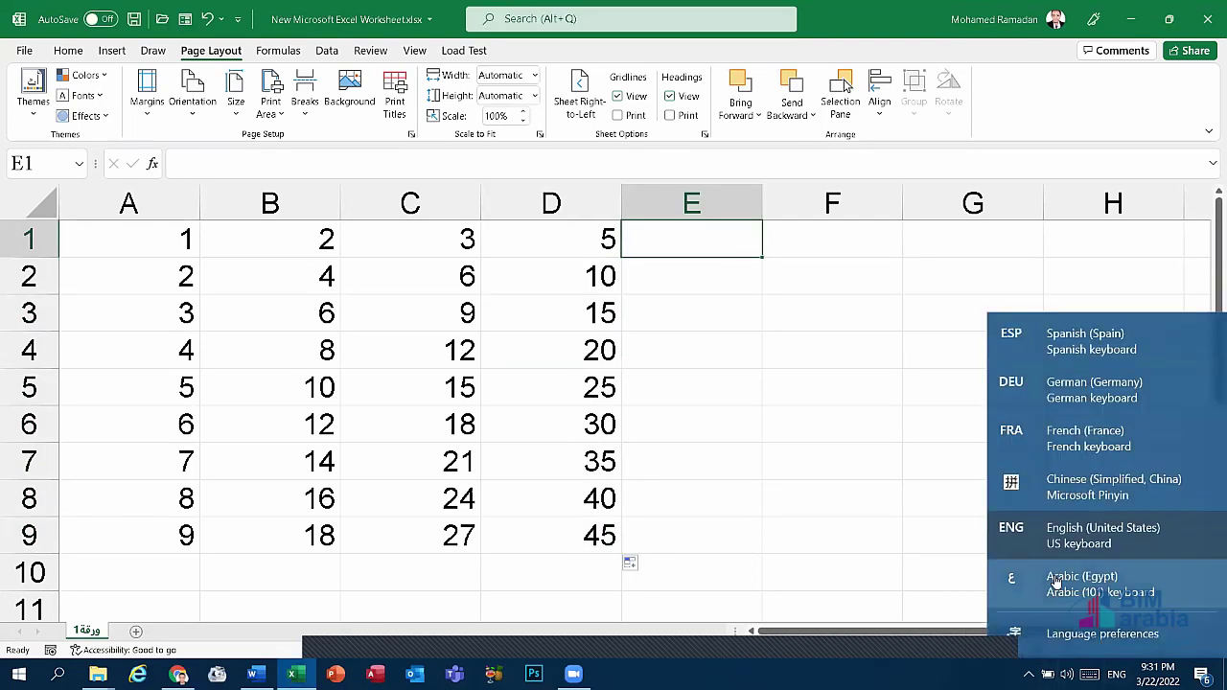
{"action": "left_click", "coordinate": [1055, 583]}
{"action": "type", "text": "السب"}
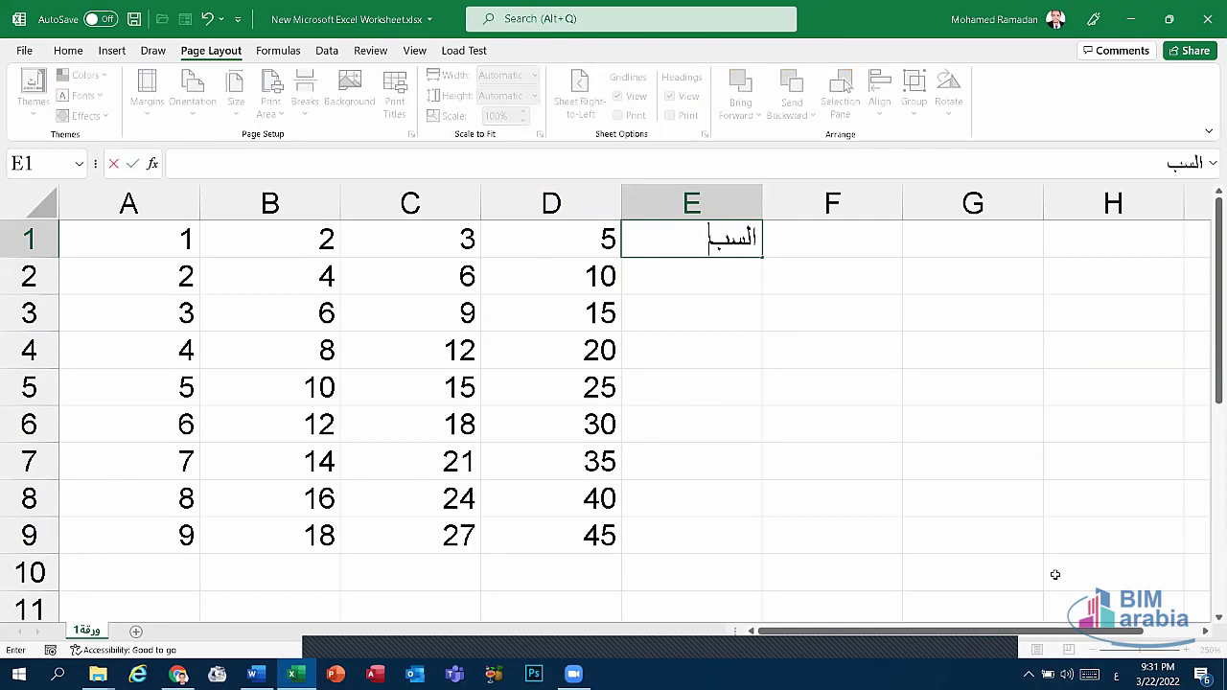
{"action": "type", "text": "ت"}
{"action": "key", "text": "Return"}
{"action": "left_click", "coordinate": [743, 251]}
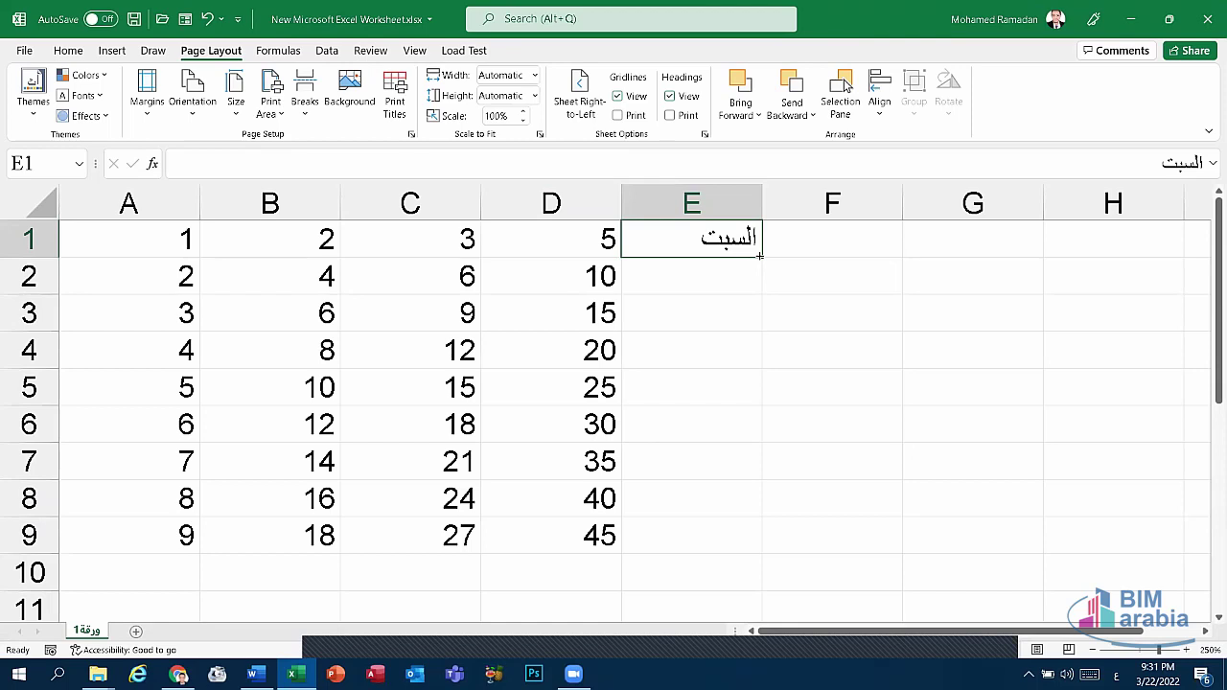
{"action": "left_click_drag", "start_coordinate": [759, 255], "coordinate": [751, 535]}
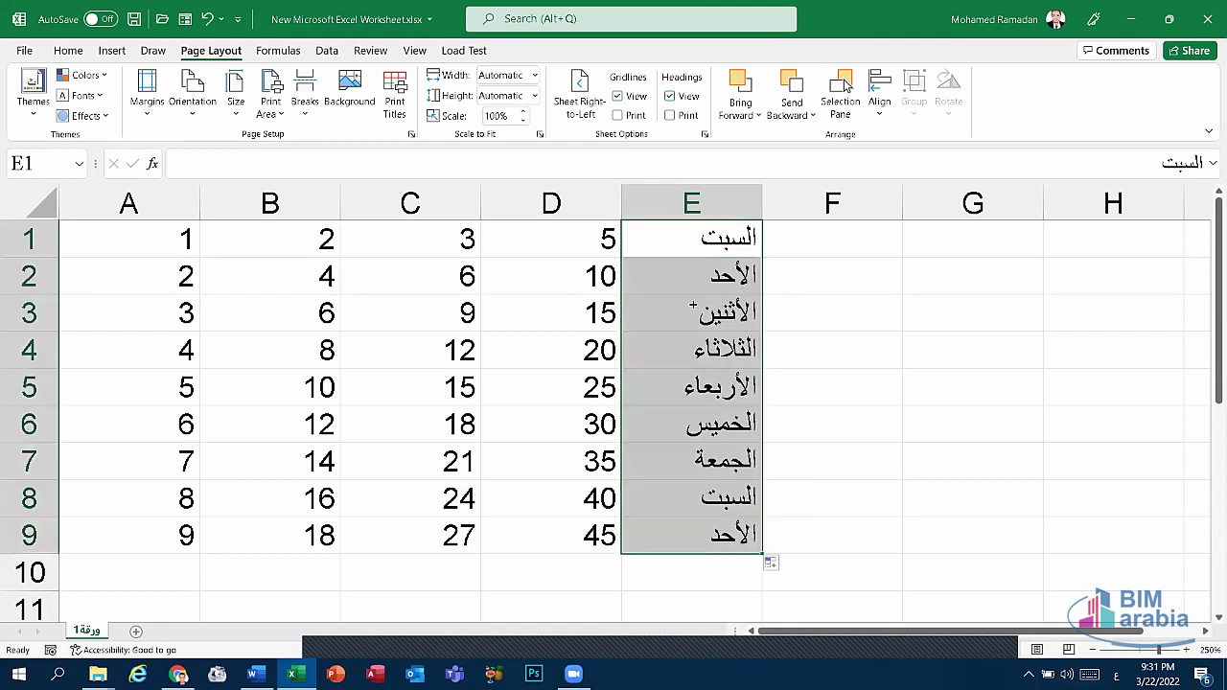
{"action": "left_click", "coordinate": [727, 280]}
{"action": "left_click", "coordinate": [717, 314]}
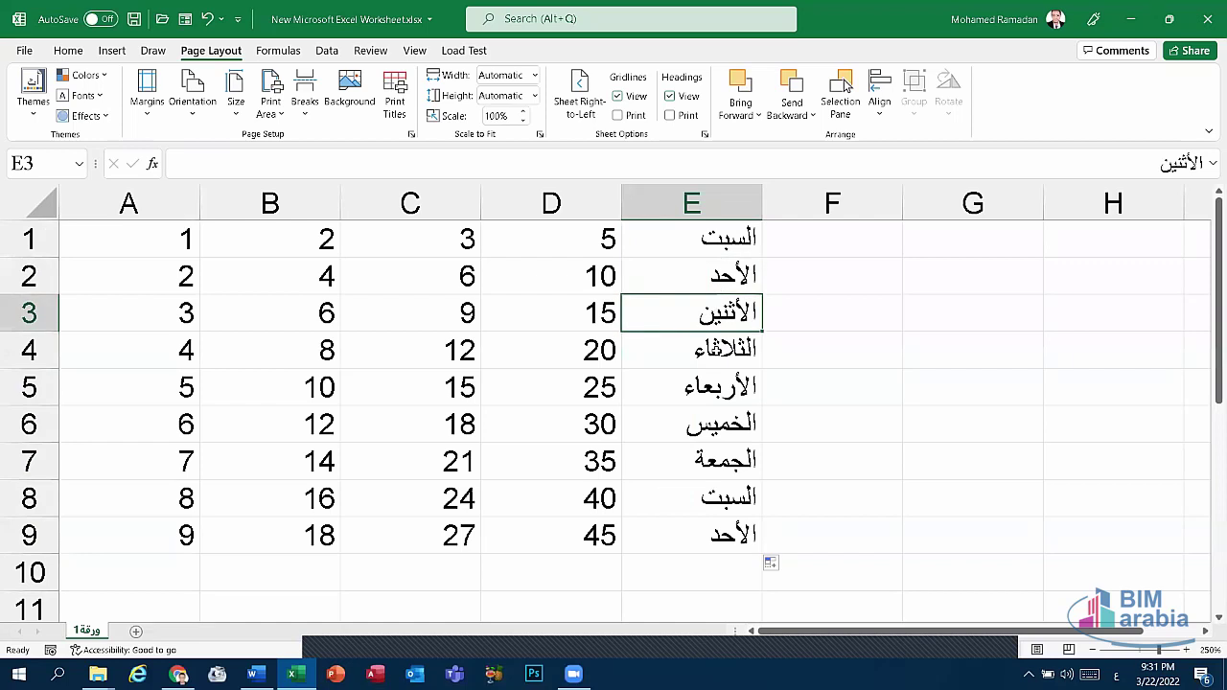
{"action": "left_click", "coordinate": [719, 350]}
{"action": "left_click", "coordinate": [712, 387]}
{"action": "left_click", "coordinate": [718, 424]}
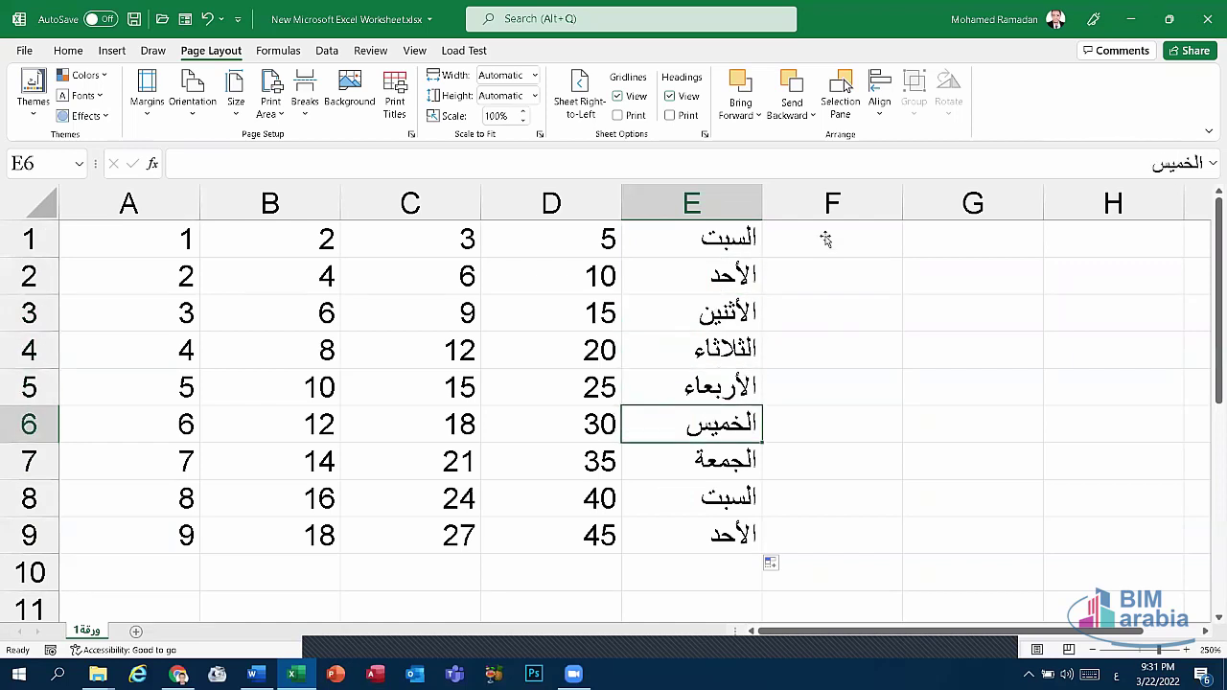
Switch input back to English, type sat in F1, and fill the weekday abbreviations down to F9
{"action": "left_click", "coordinate": [825, 240]}
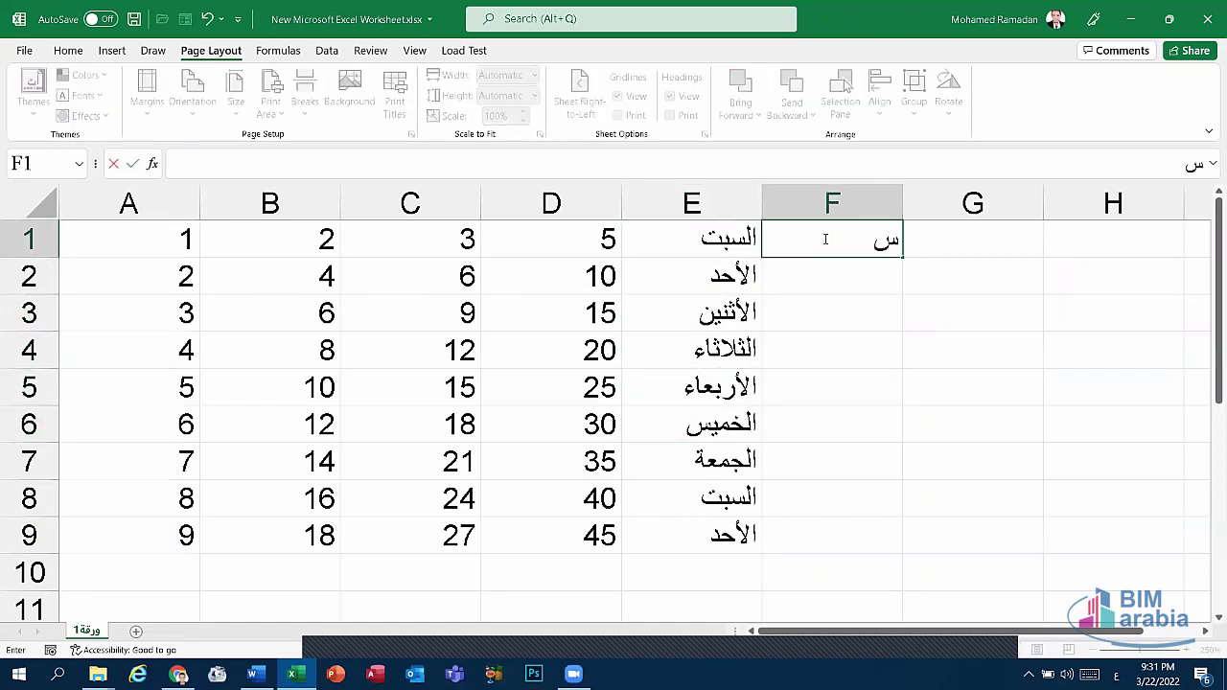
{"action": "key", "text": "alt+shift"}
{"action": "type", "text": "sa"}
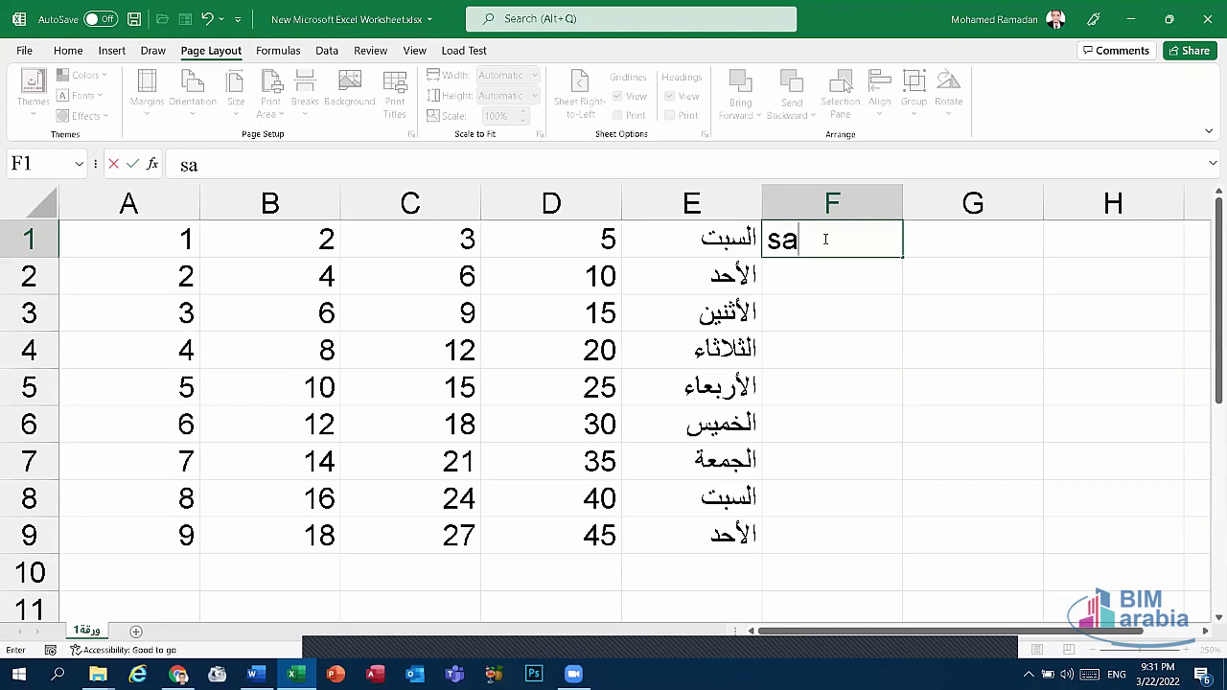
{"action": "type", "text": "t"}
{"action": "key", "text": "Return"}
{"action": "left_click", "coordinate": [842, 253]}
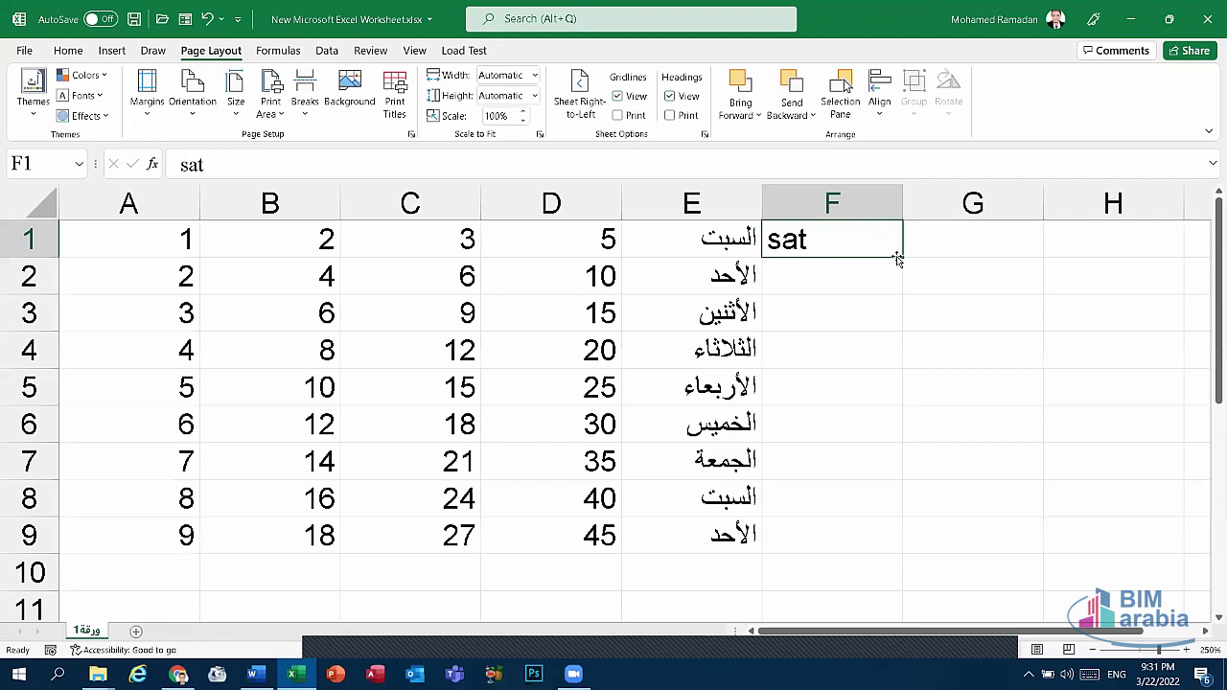
{"action": "left_click_drag", "start_coordinate": [901, 268], "coordinate": [880, 544]}
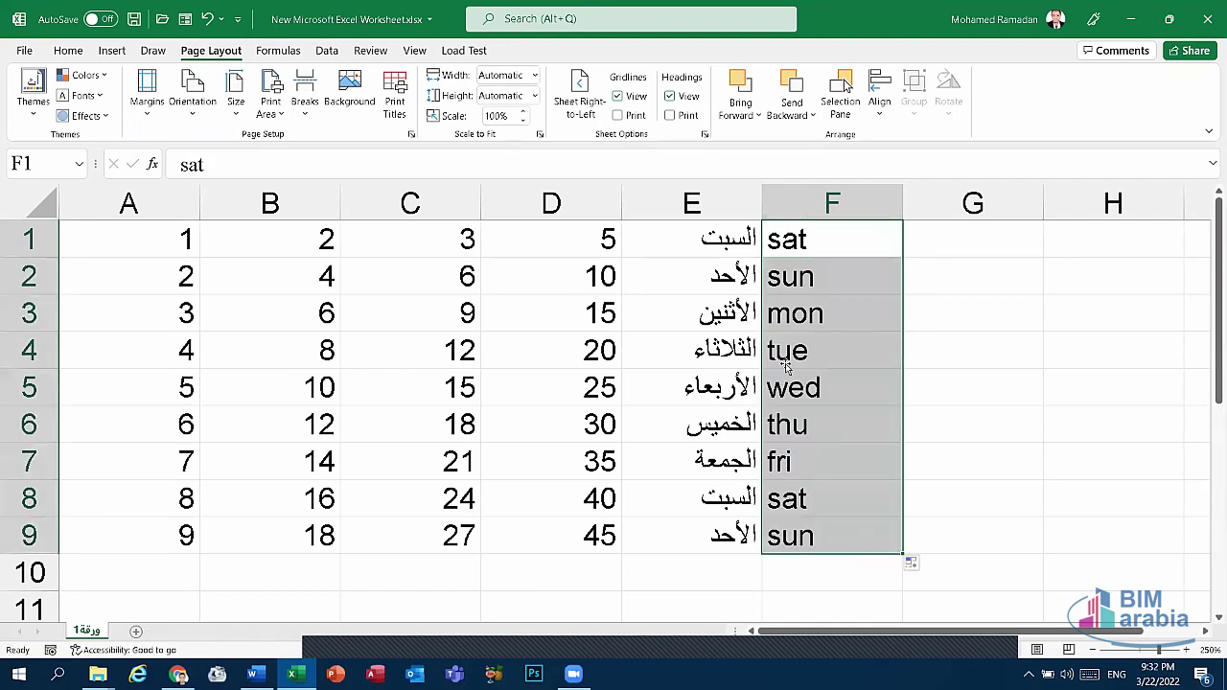
{"action": "left_click", "coordinate": [828, 239]}
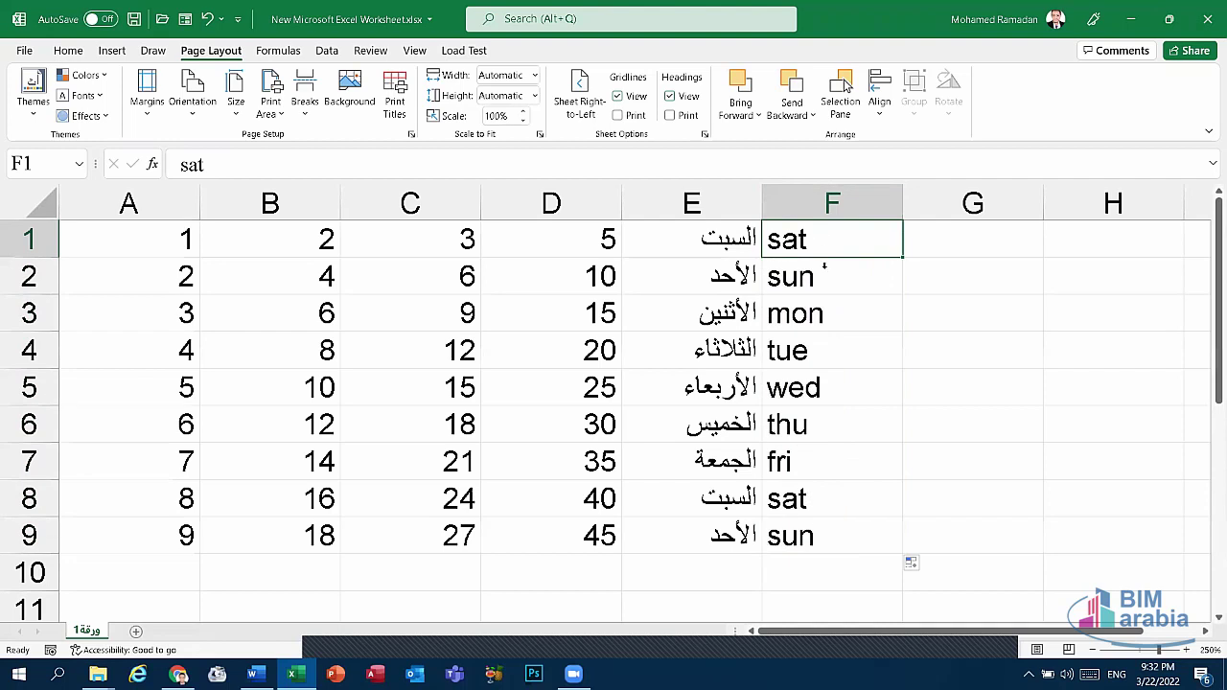
Type jan in G1 and fill the month series down to G9, ending at sep
{"action": "left_click", "coordinate": [952, 235]}
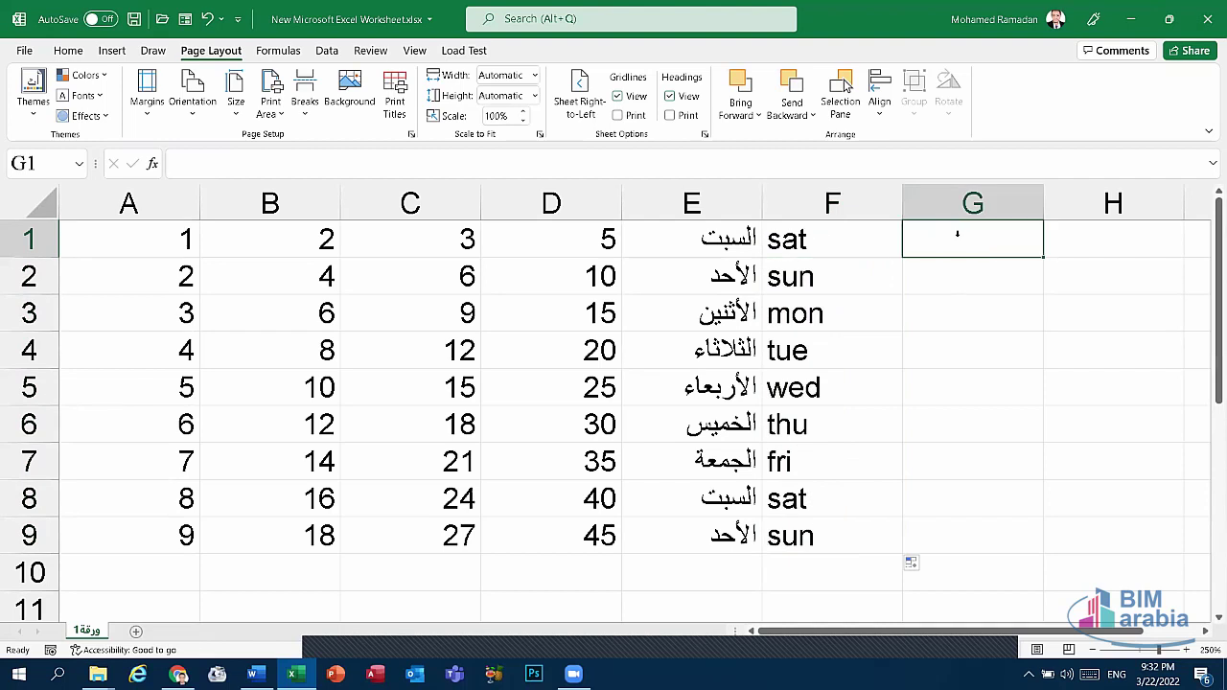
{"action": "type", "text": "ja"}
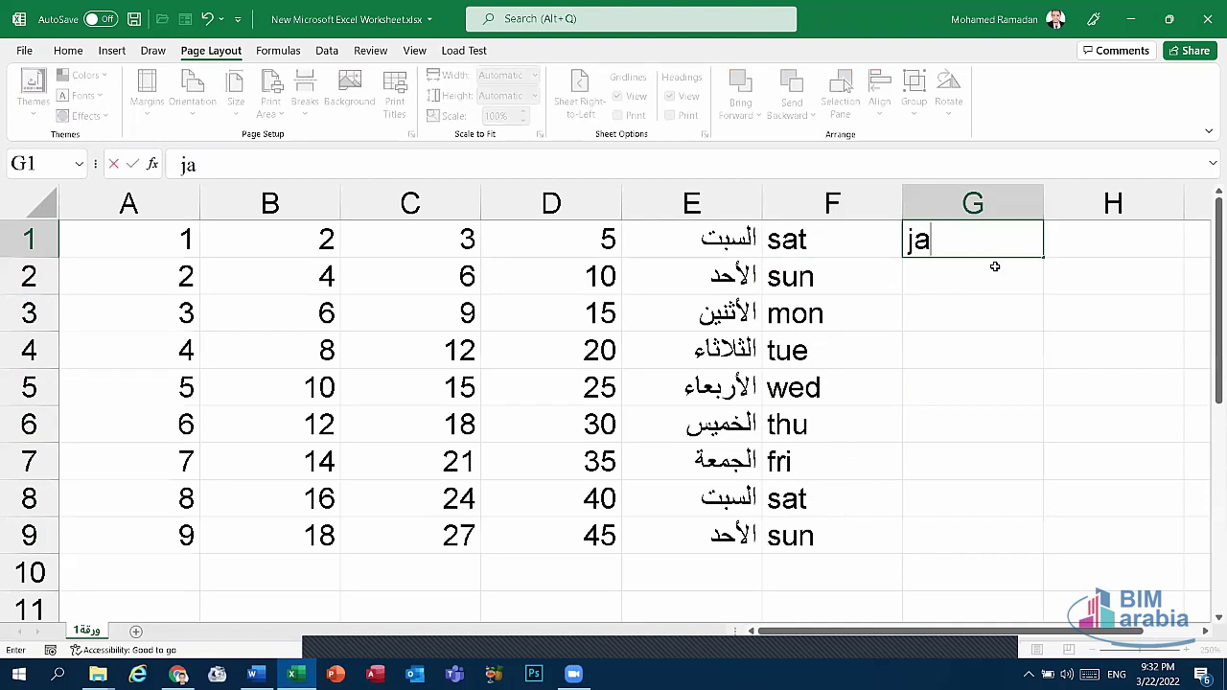
{"action": "type", "text": "n"}
{"action": "key", "text": "Return"}
{"action": "left_click", "coordinate": [1037, 248]}
{"action": "left_click_drag", "start_coordinate": [1036, 247], "coordinate": [1027, 557]}
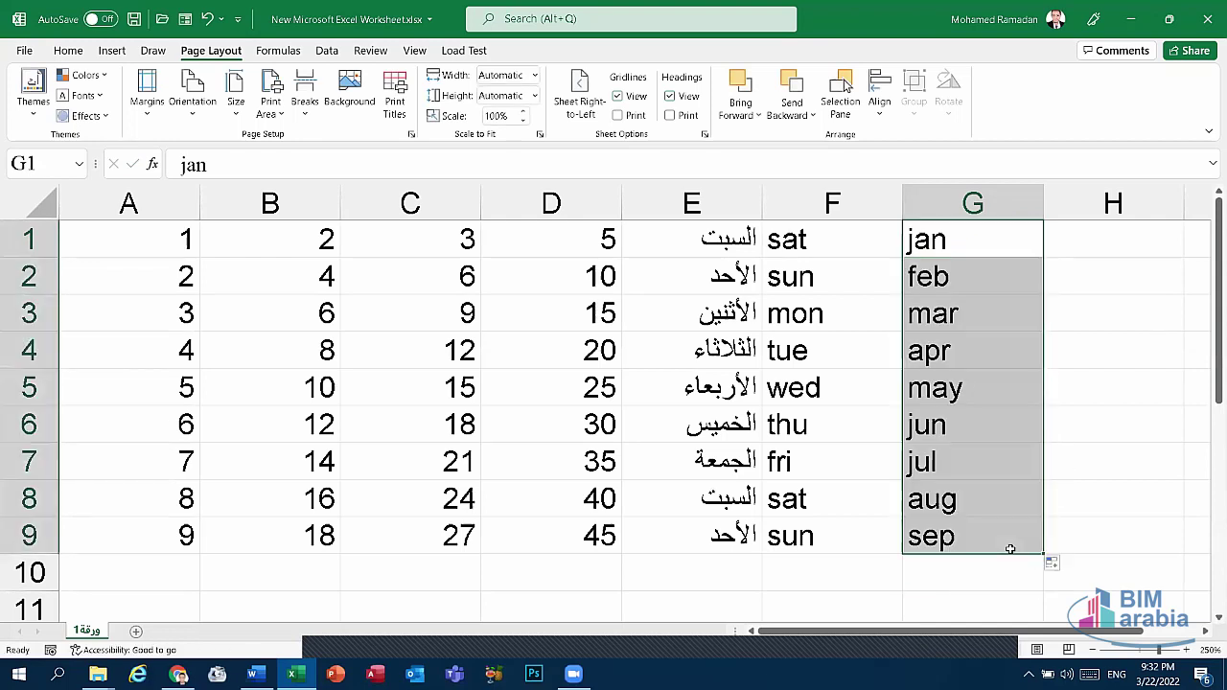
{"action": "left_click", "coordinate": [937, 347]}
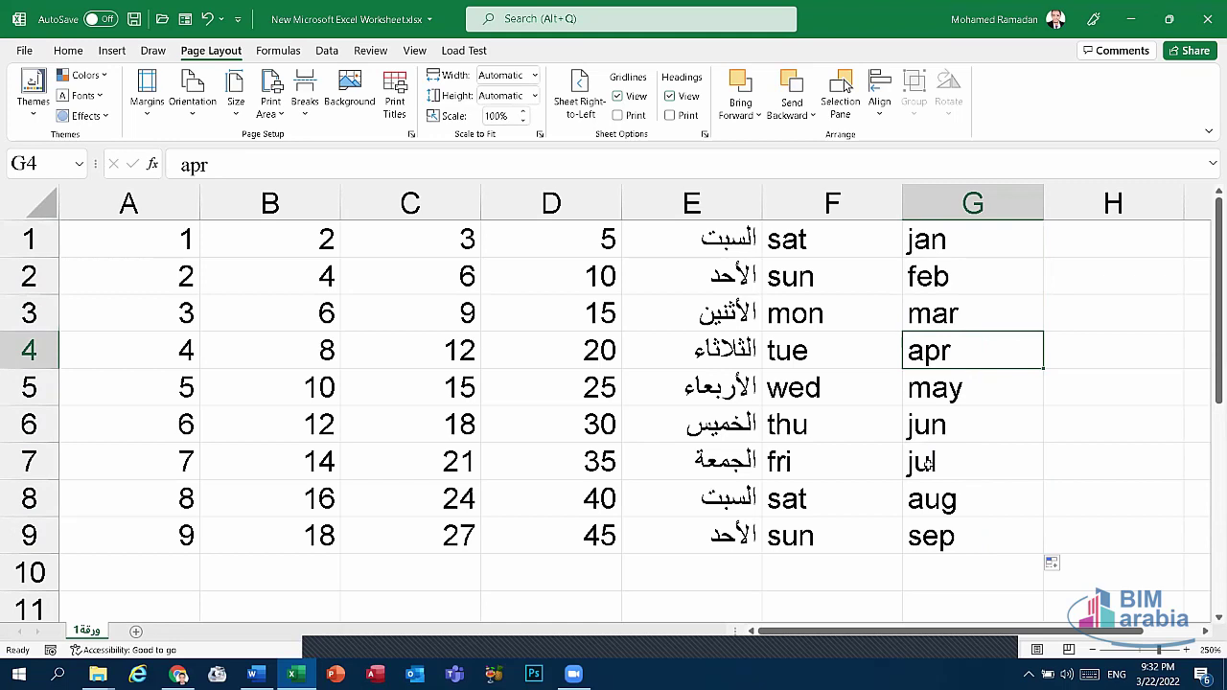
Type the Arabic سبت in H1, fill it down to H9, then clear H1:H9
{"action": "left_click", "coordinate": [1117, 237]}
{"action": "type", "text": "s"}
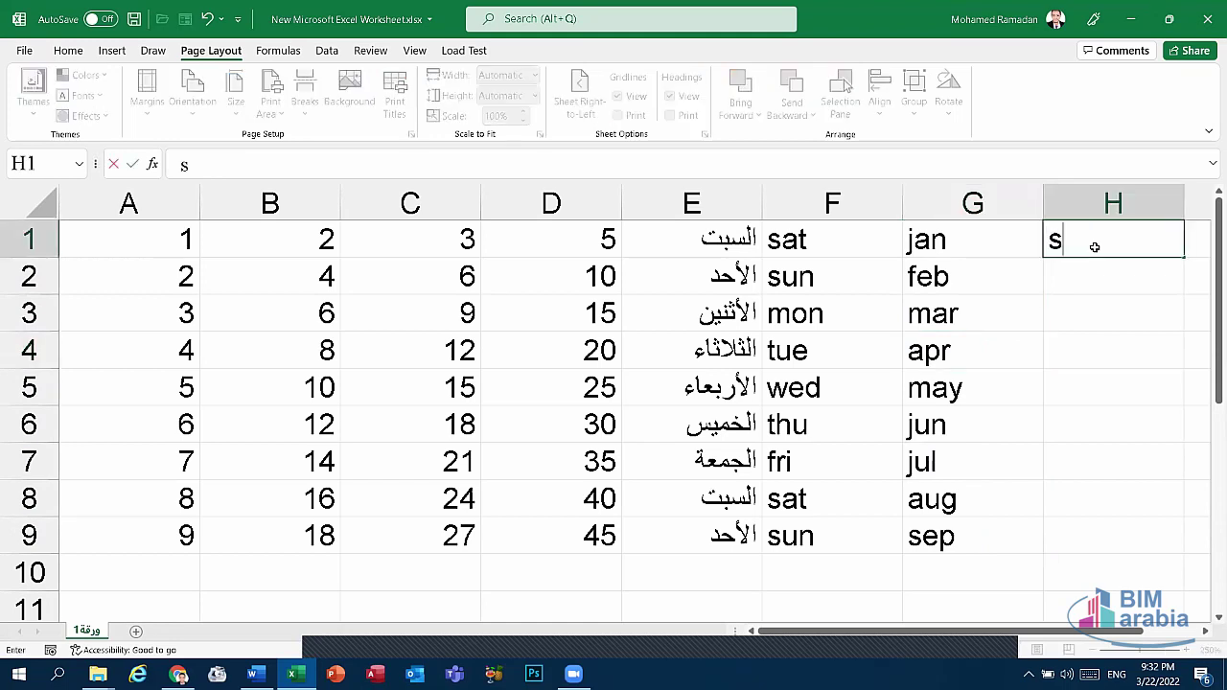
{"action": "key", "text": "BackSpace"}
{"action": "left_click", "coordinate": [1116, 673]}
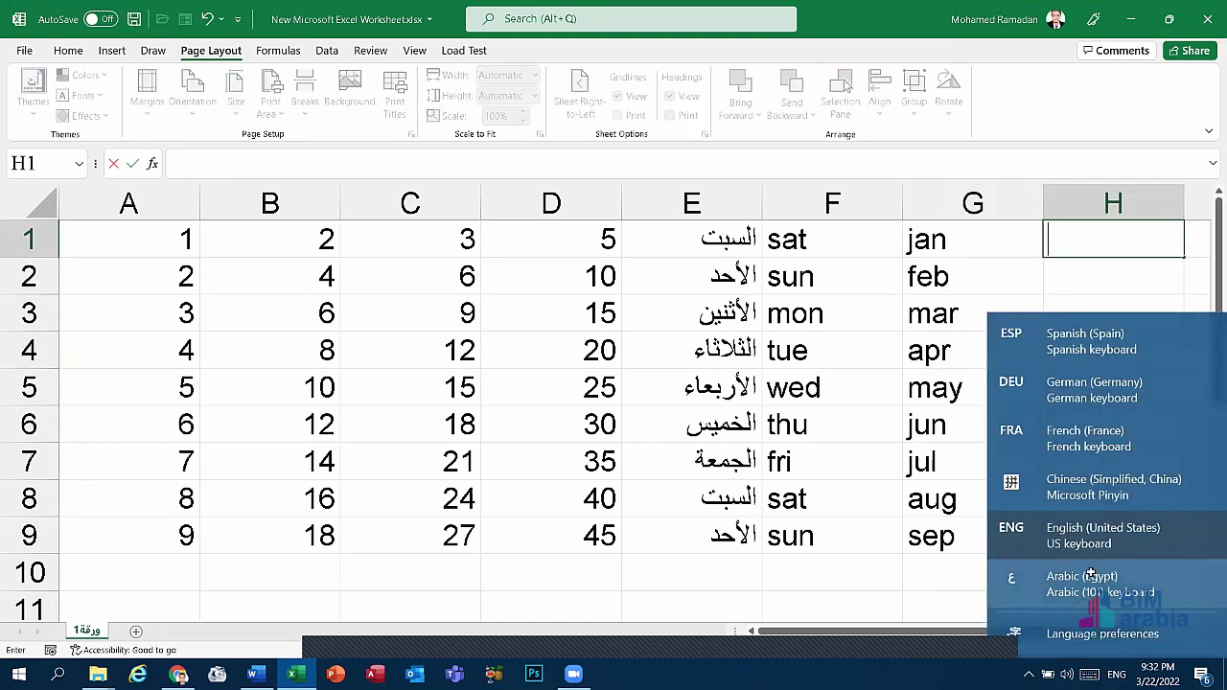
{"action": "left_click", "coordinate": [1090, 573]}
{"action": "type", "text": "سبت"}
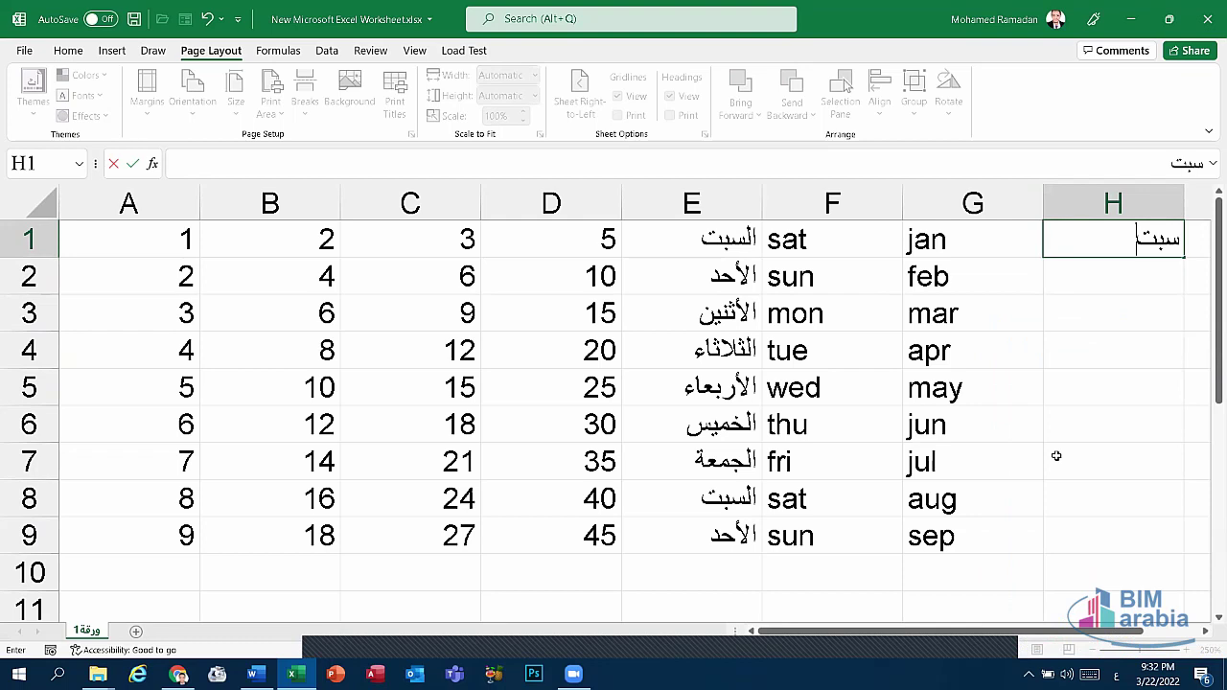
{"action": "key", "text": "Return"}
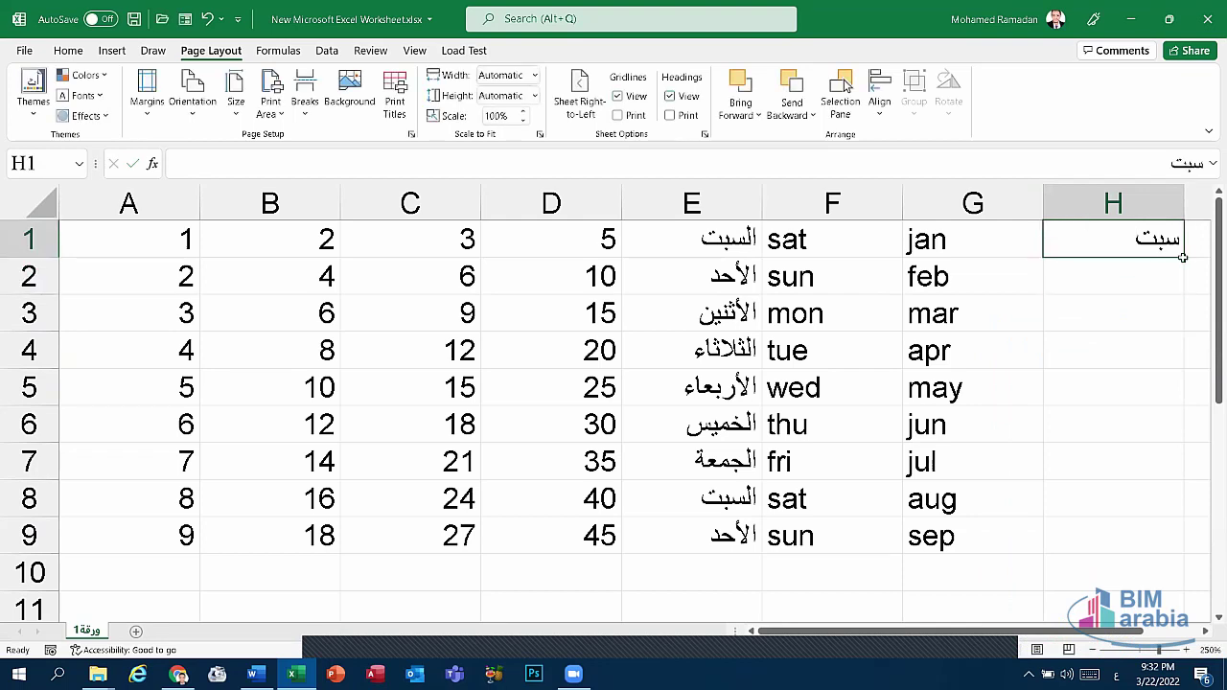
{"action": "left_click_drag", "start_coordinate": [1170, 250], "coordinate": [1145, 552]}
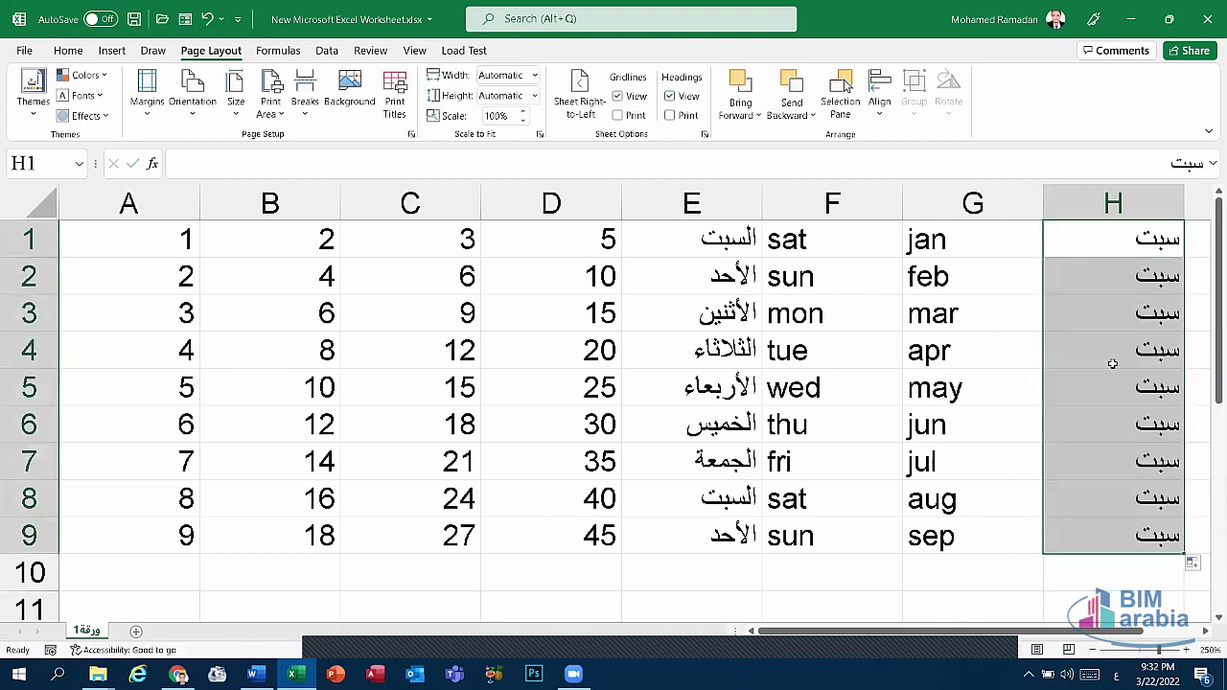
{"action": "key", "text": "Down"}
{"action": "key", "text": "Down"}
{"action": "key", "text": "Down"}
{"action": "key", "text": "Down"}
{"action": "key", "text": "Down"}
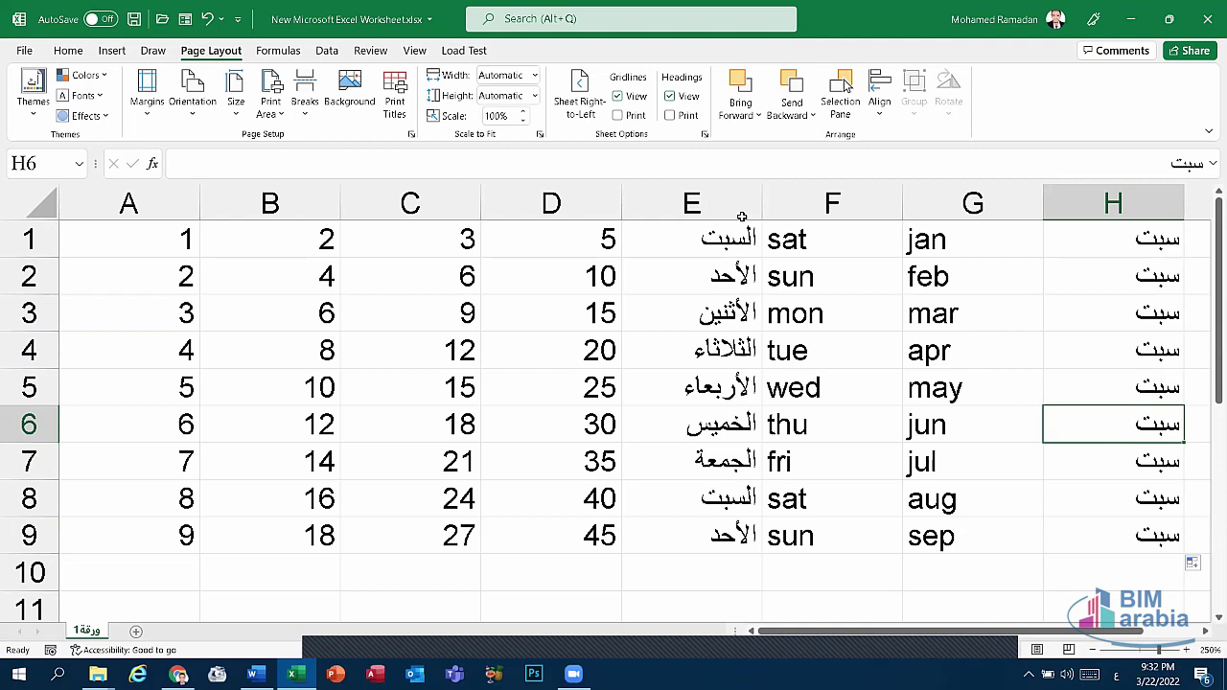
{"action": "left_click", "coordinate": [1125, 239]}
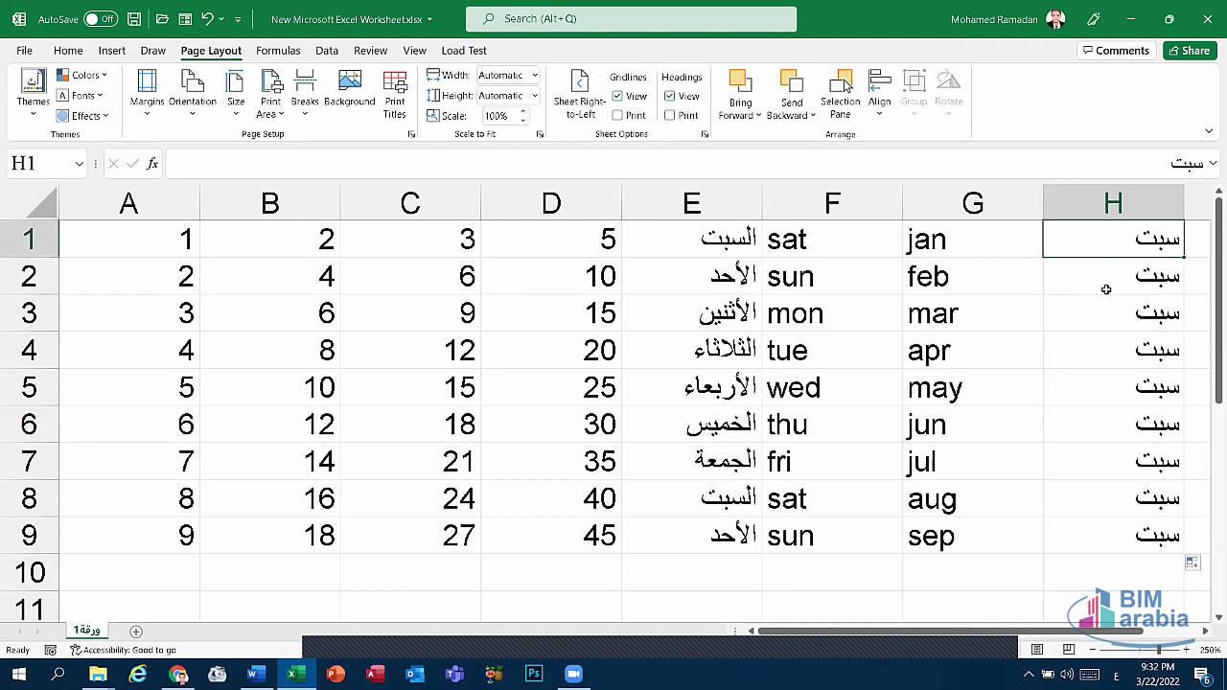
{"action": "left_click_drag", "start_coordinate": [1123, 248], "coordinate": [1135, 531]}
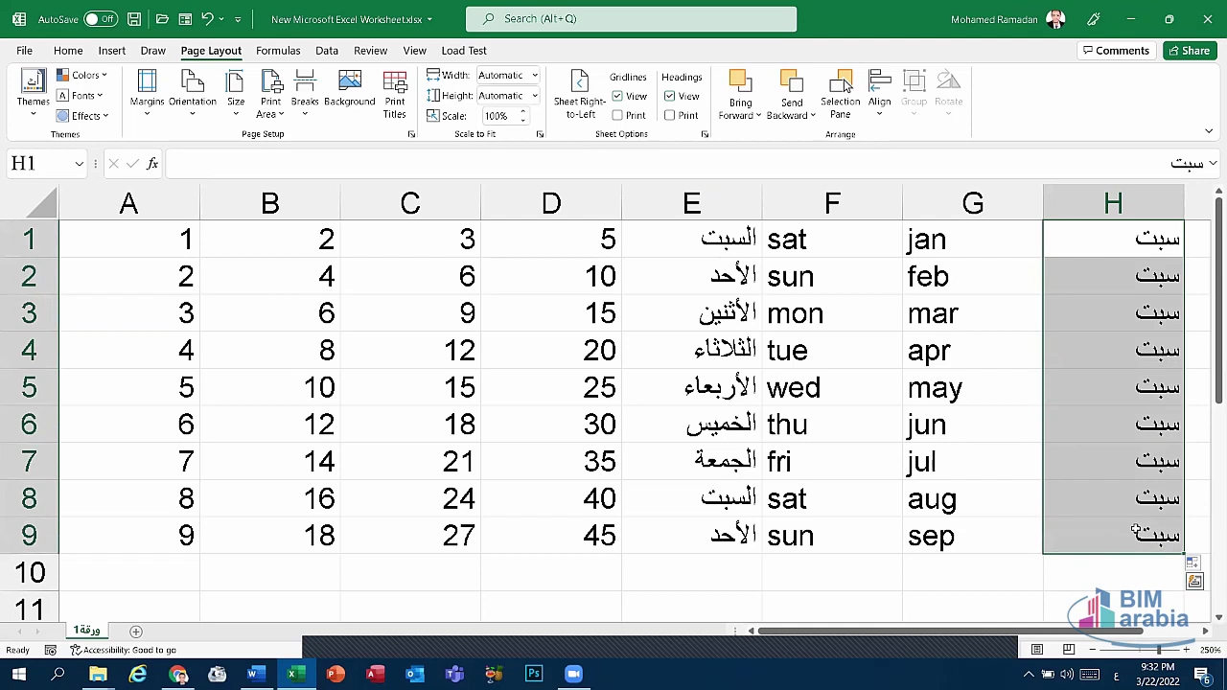
{"action": "key", "text": "Delete"}
{"action": "left_click", "coordinate": [1115, 247]}
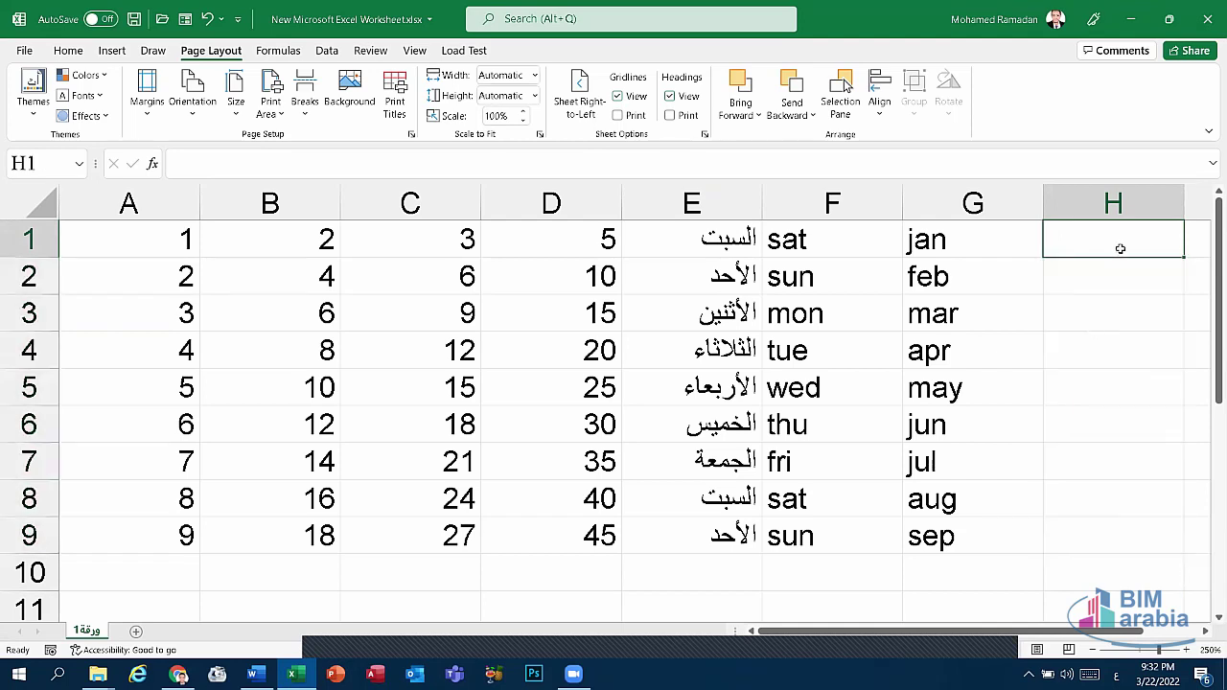
Go to File > Options > Advanced and open Edit Custom Lists from the General section
{"action": "left_click", "coordinate": [23, 51]}
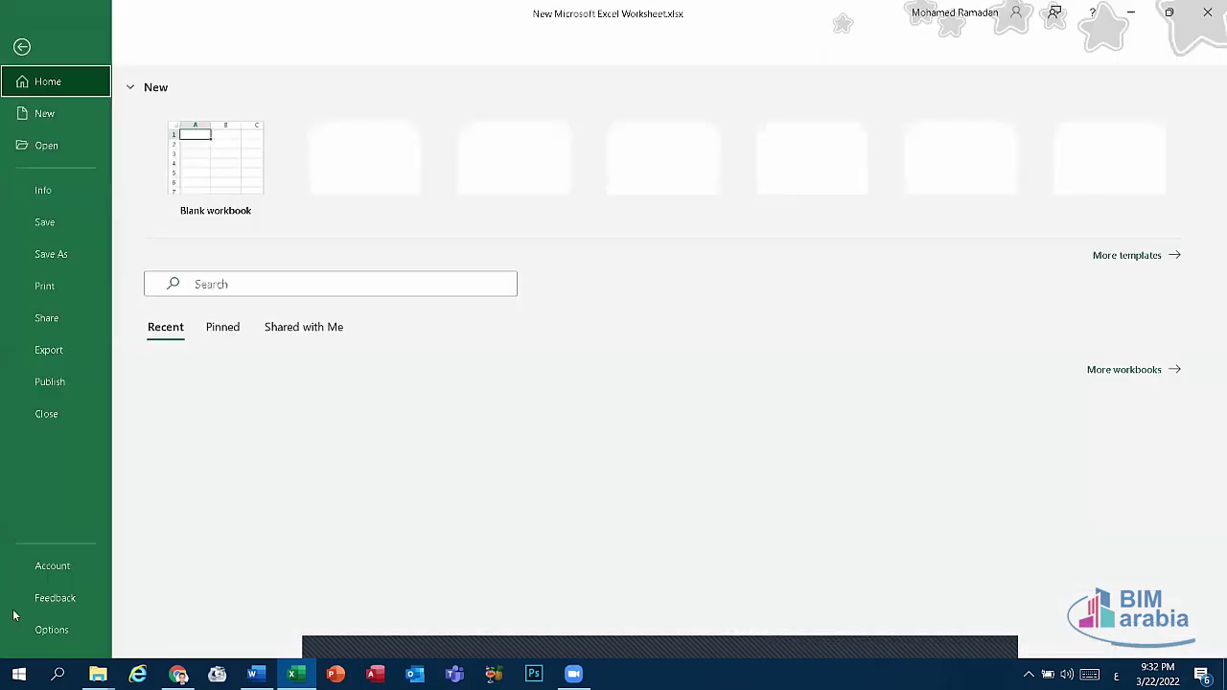
{"action": "left_click", "coordinate": [65, 633]}
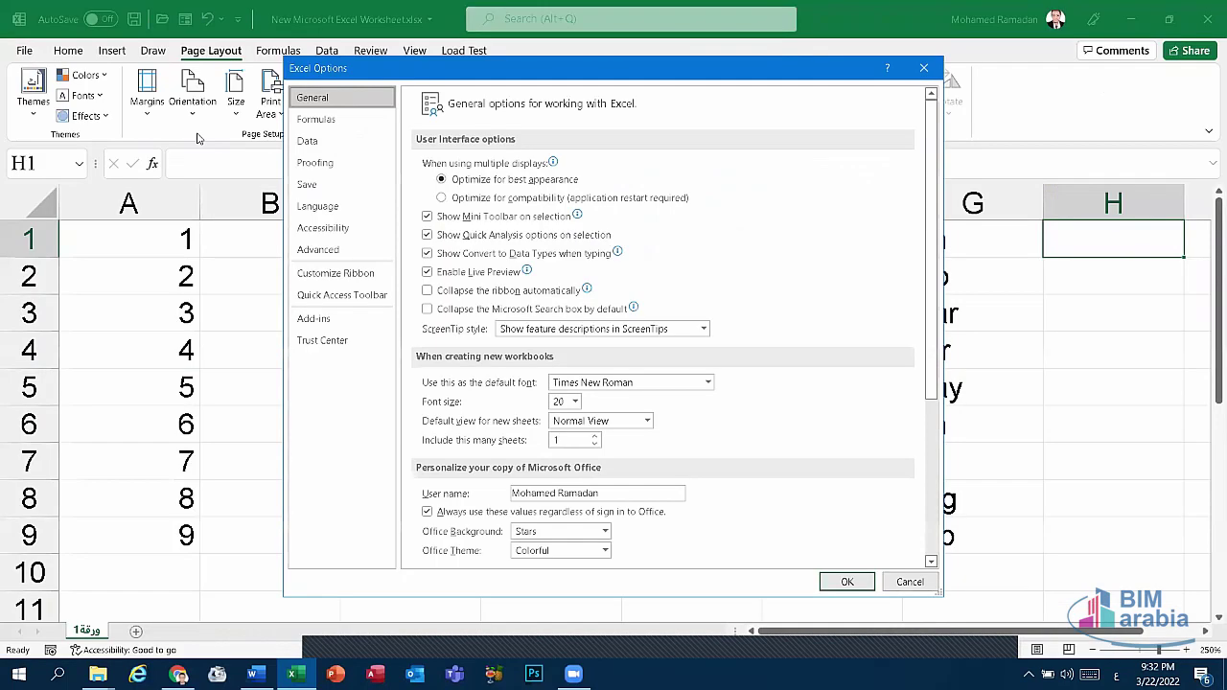
{"action": "left_click", "coordinate": [324, 252]}
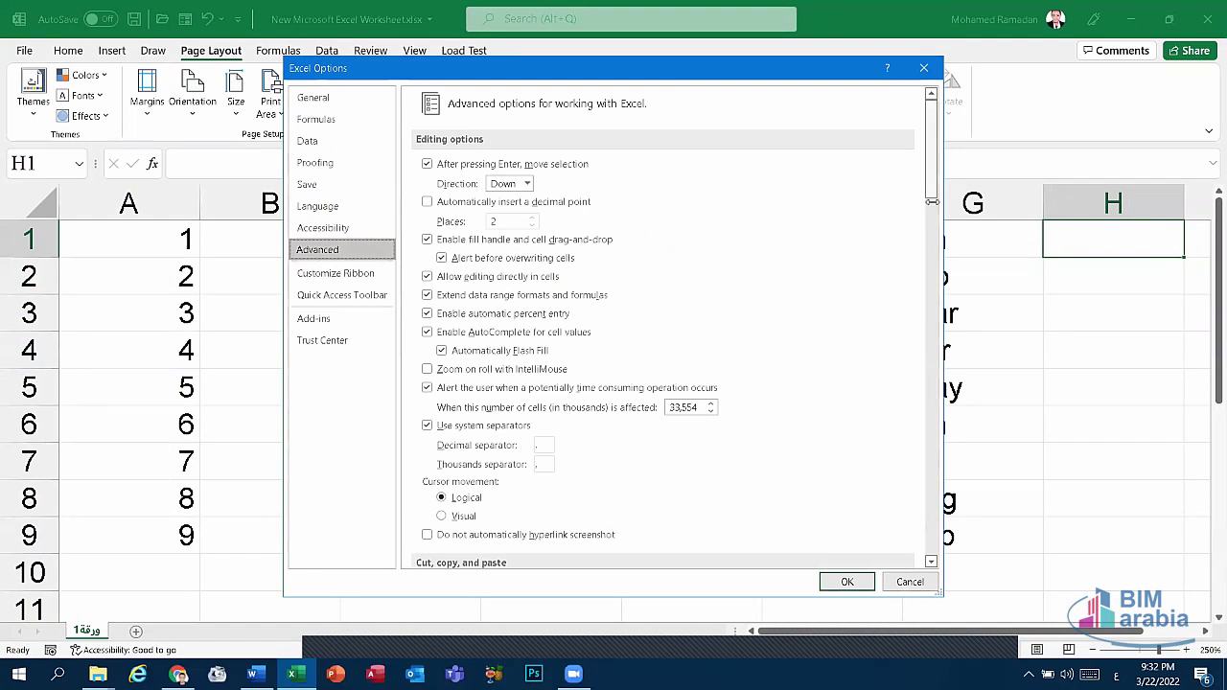
{"action": "left_click_drag", "start_coordinate": [930, 144], "coordinate": [954, 575]}
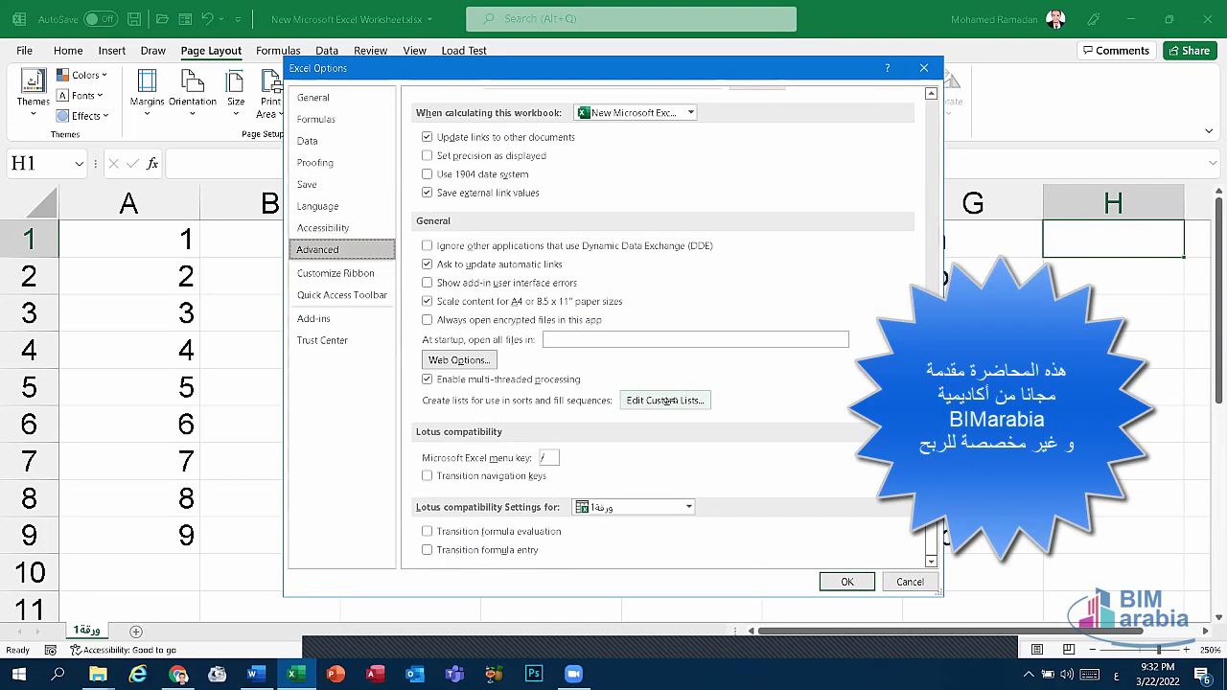
{"action": "left_click", "coordinate": [666, 399]}
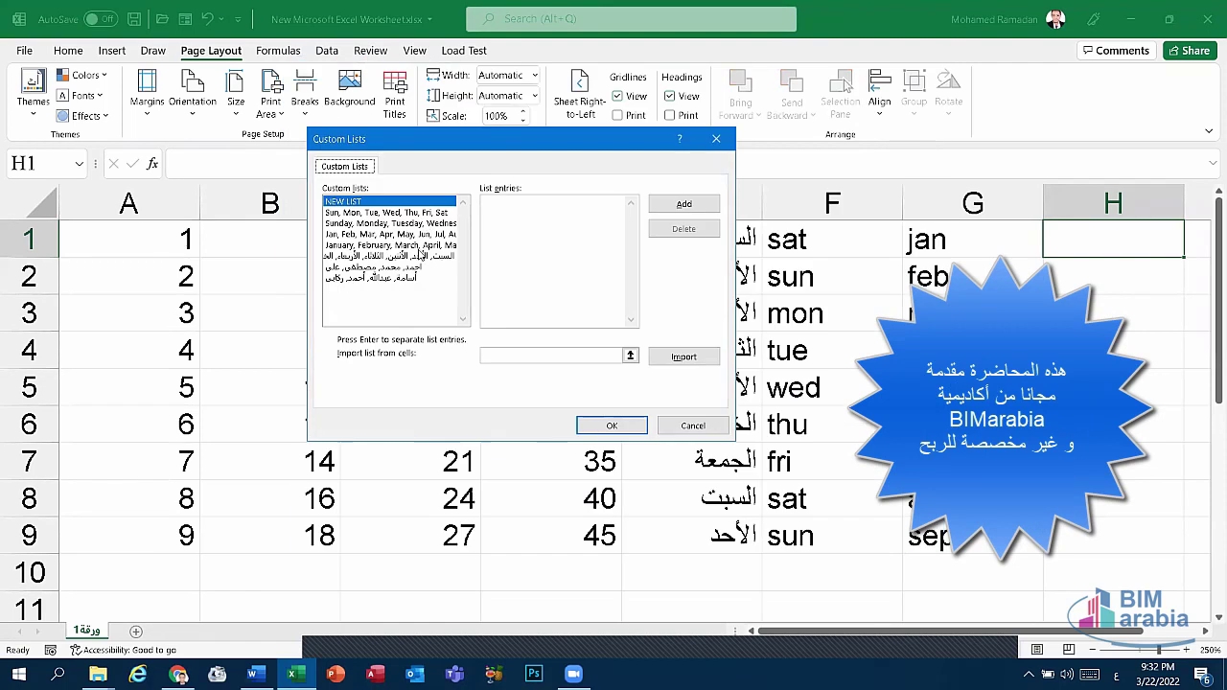
Remove the first and then the second Arabic names list, confirming each permanent deletion
{"action": "left_click", "coordinate": [393, 277]}
{"action": "key", "text": "Up"}
{"action": "key", "text": "Up"}
{"action": "key", "text": "Up"}
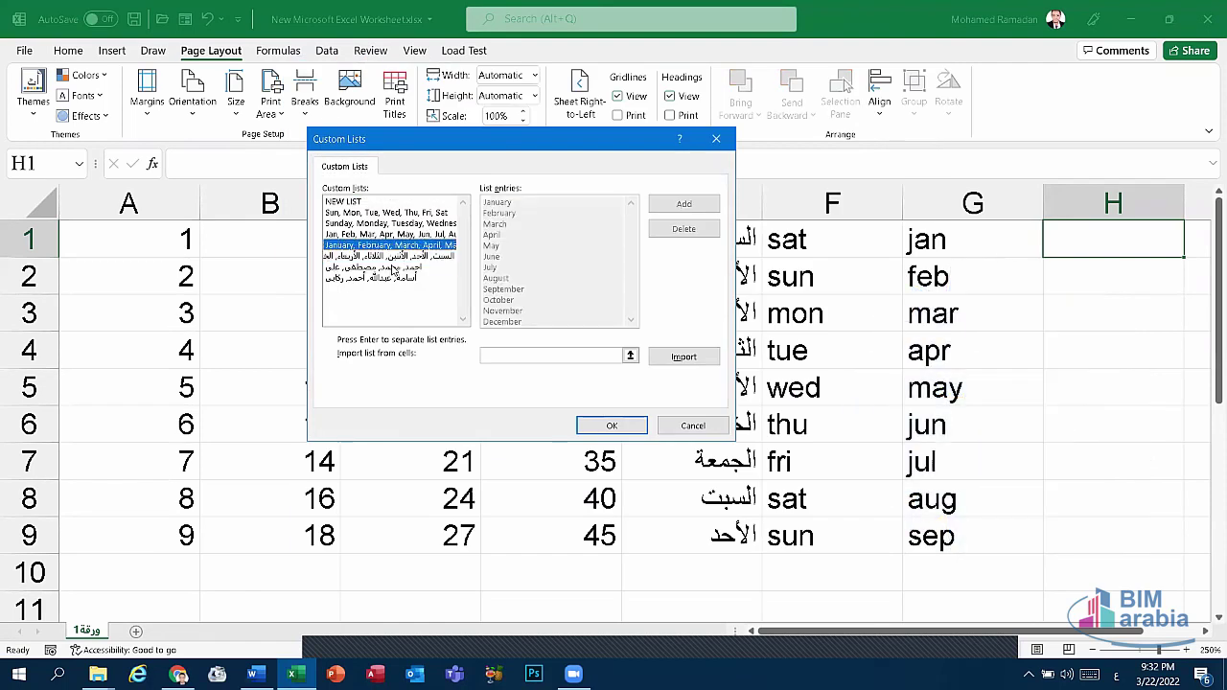
{"action": "left_click", "coordinate": [393, 268]}
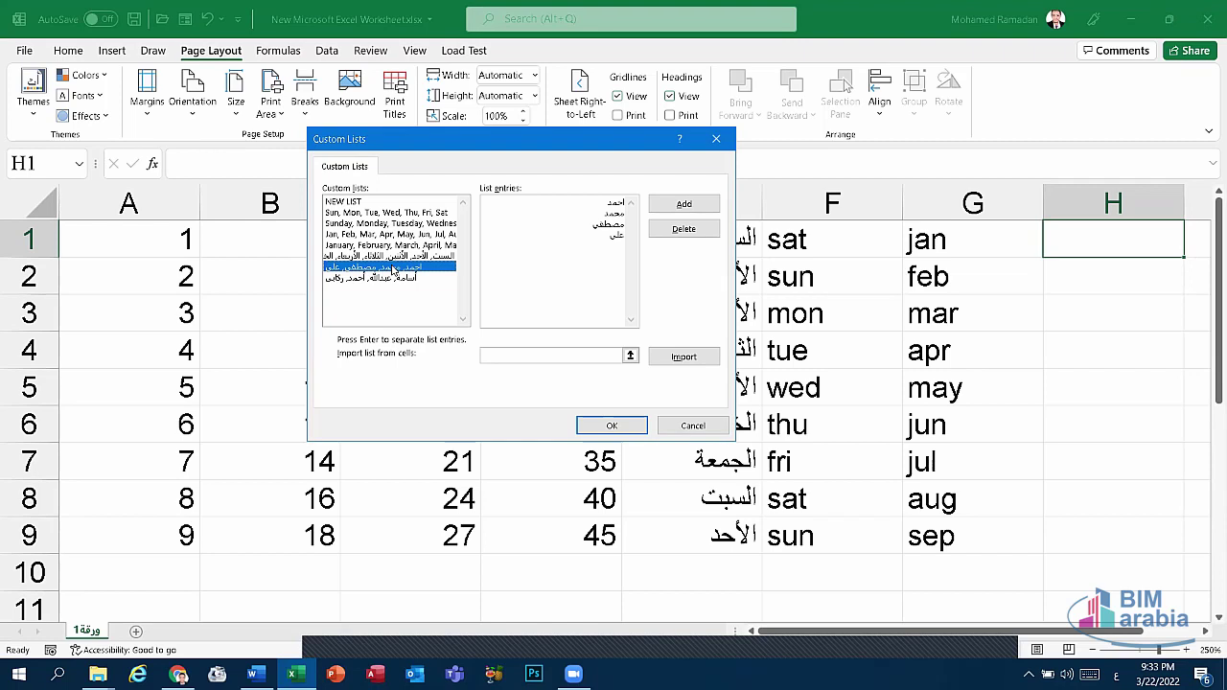
{"action": "left_click", "coordinate": [682, 237]}
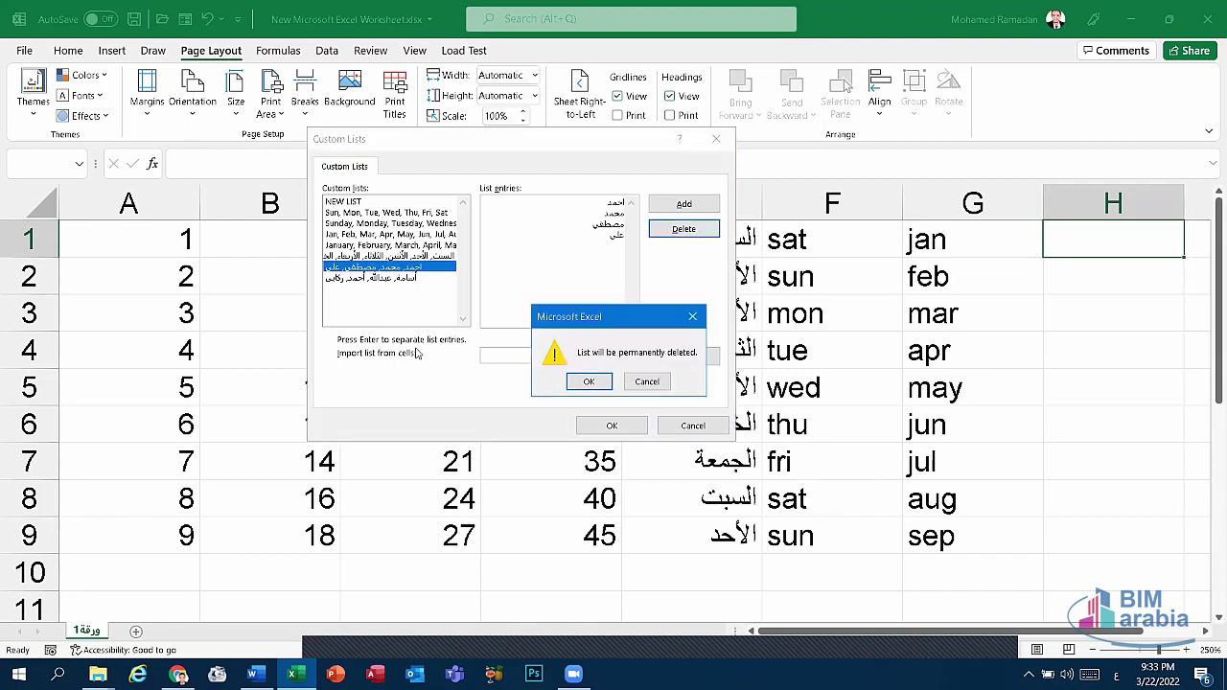
{"action": "left_click", "coordinate": [582, 381]}
{"action": "left_click", "coordinate": [401, 267]}
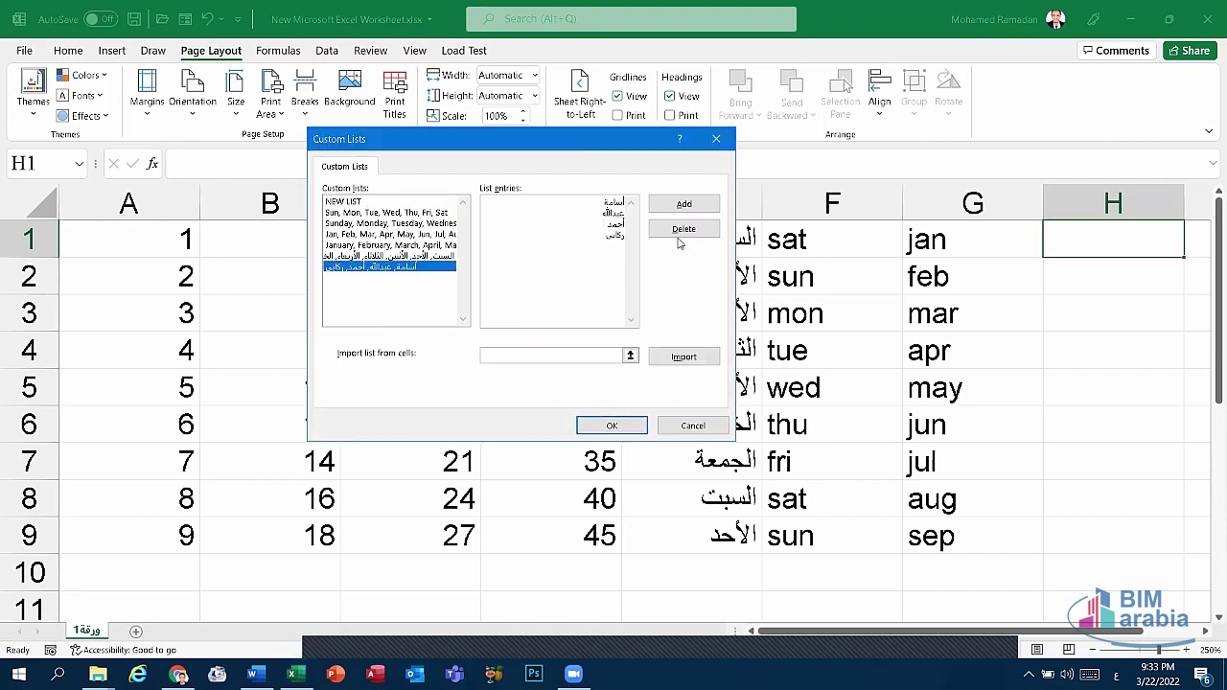
{"action": "left_click", "coordinate": [680, 233]}
{"action": "left_click", "coordinate": [582, 381]}
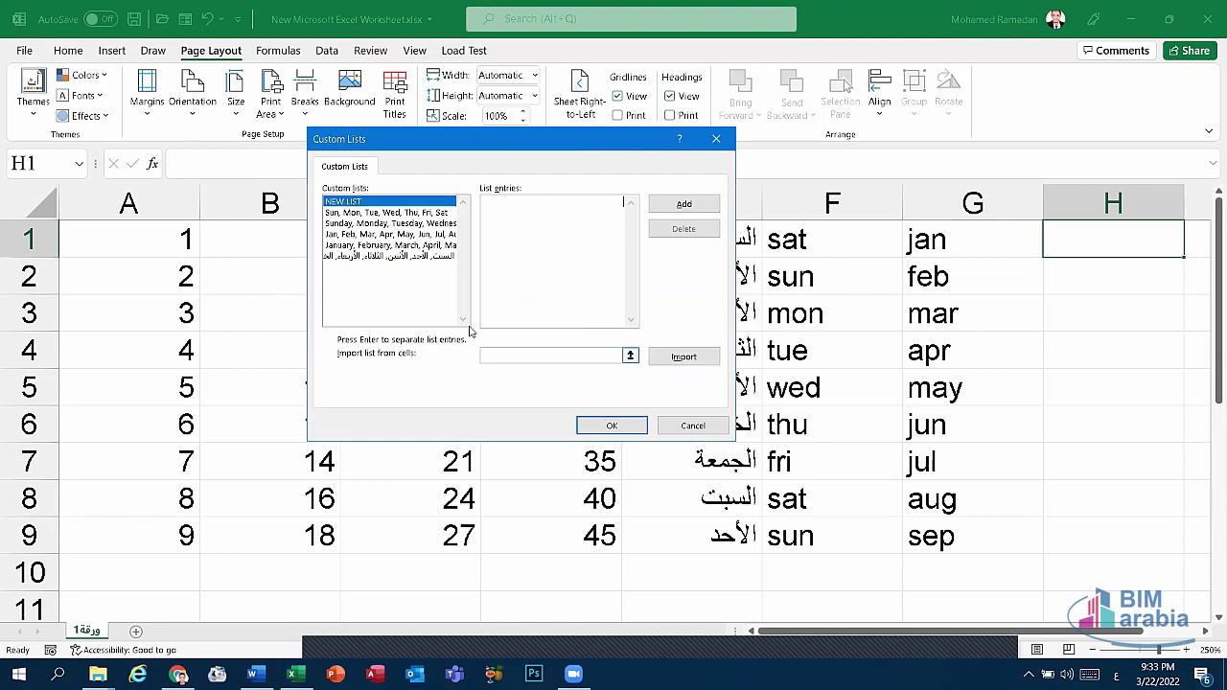
Review the remaining Jan, Sun and Arabic day-name lists, ending on the blank new-list entry
{"action": "left_click", "coordinate": [421, 234]}
{"action": "left_click", "coordinate": [422, 212]}
{"action": "left_click", "coordinate": [422, 201]}
{"action": "left_click", "coordinate": [456, 257]}
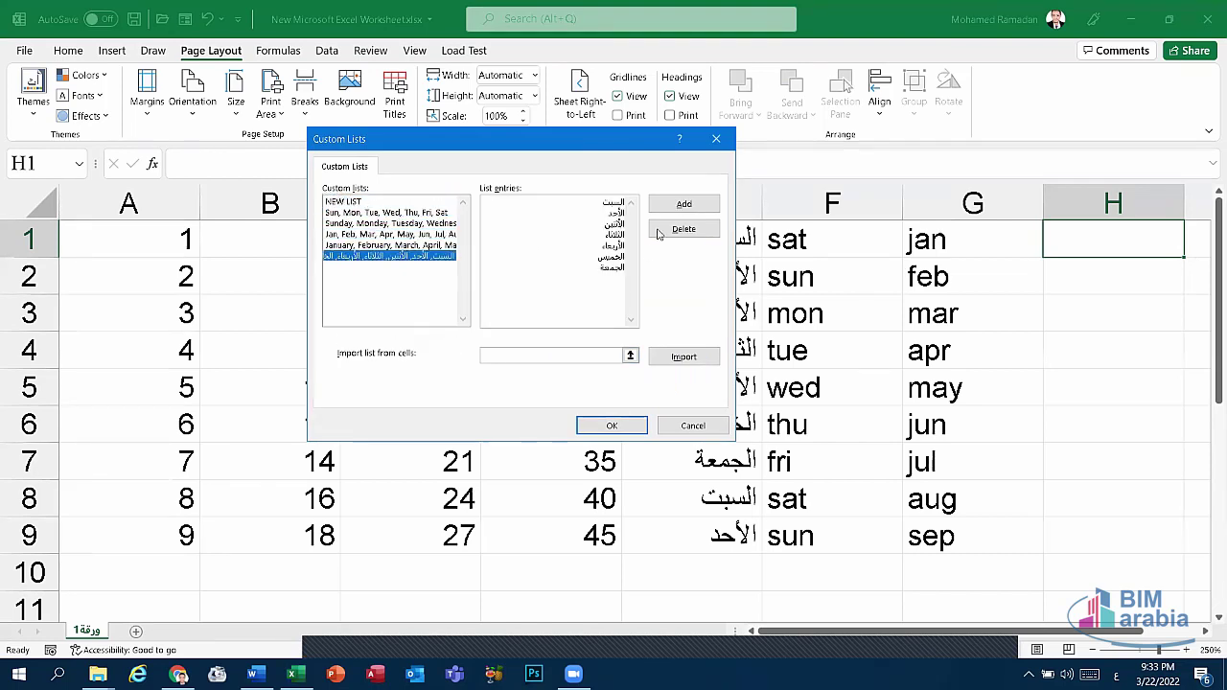
{"action": "left_click", "coordinate": [688, 205]}
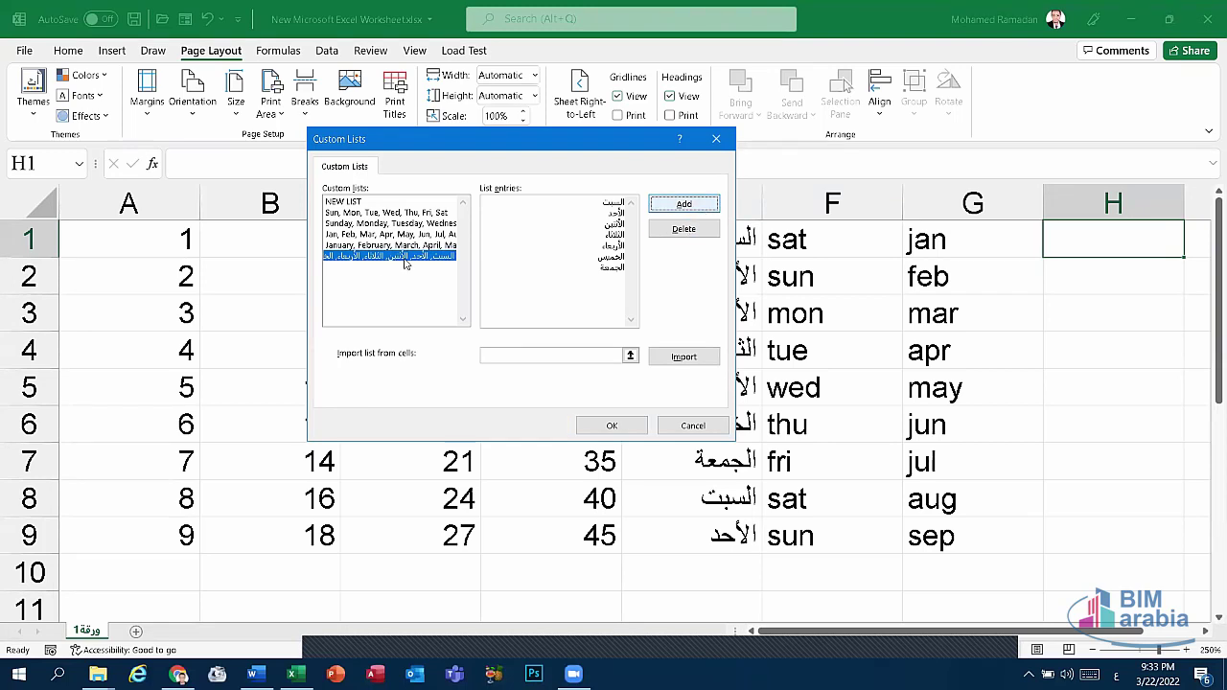
{"action": "left_click", "coordinate": [356, 202]}
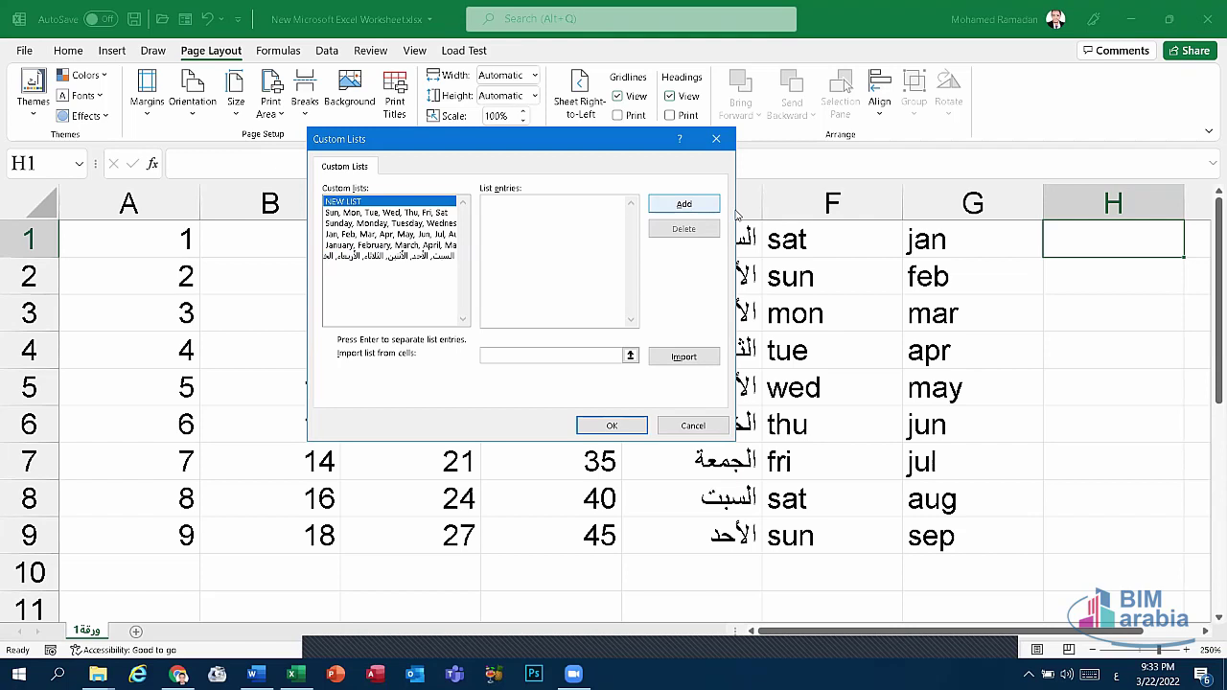
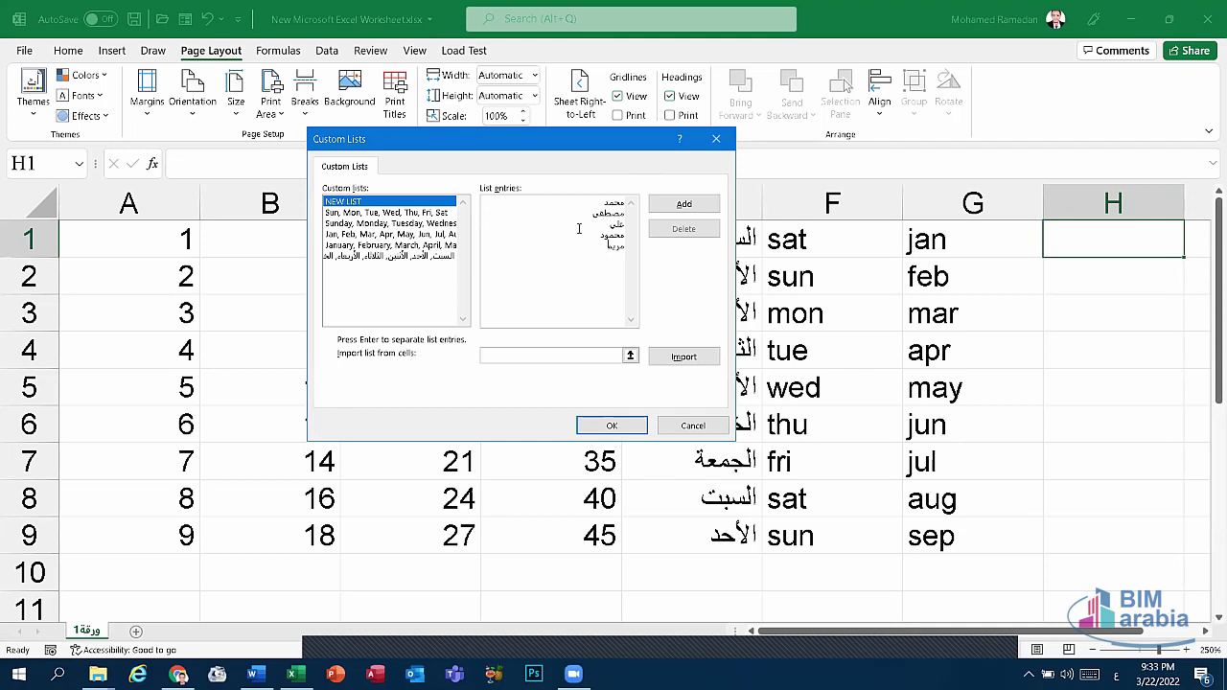
Remove the old Arabic custom list from the Custom Lists dialog
{"action": "left_click", "coordinate": [683, 204]}
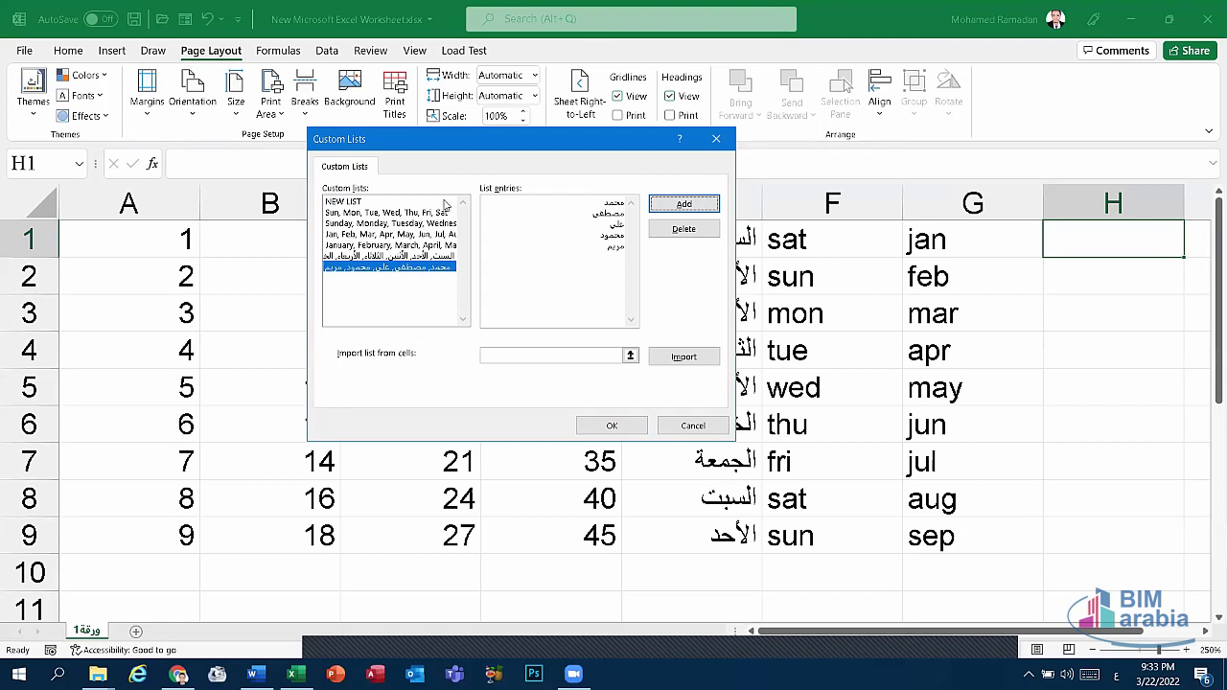
{"action": "left_click", "coordinate": [683, 230]}
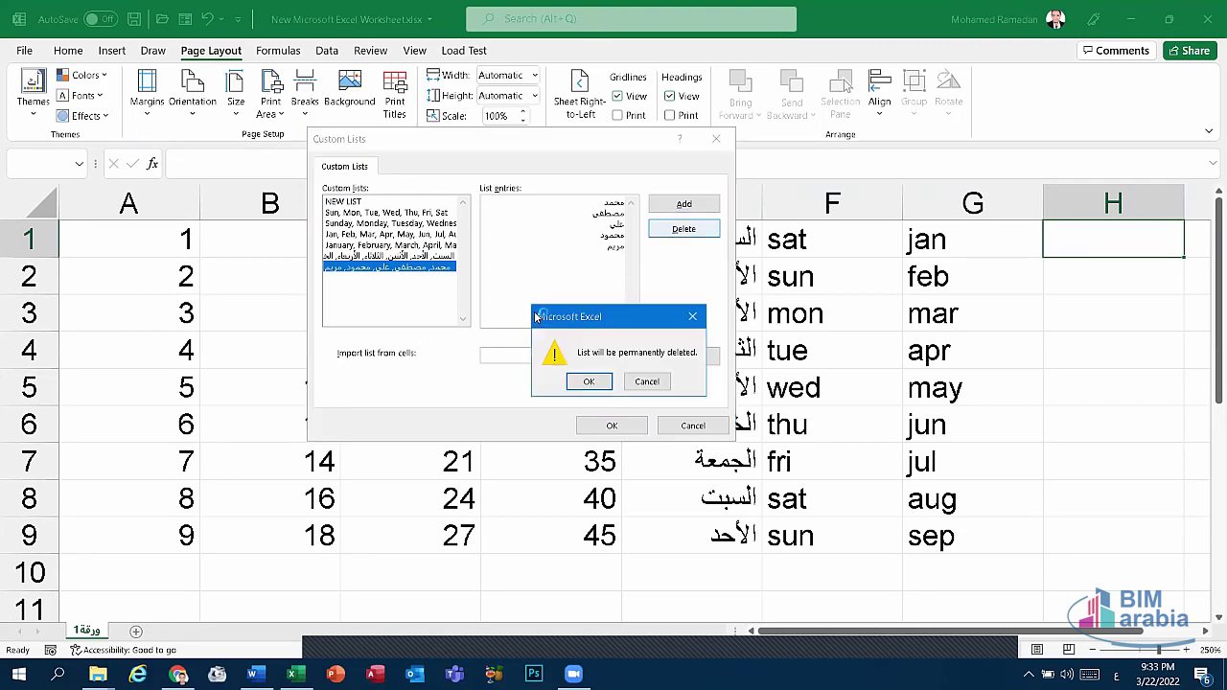
{"action": "left_click", "coordinate": [588, 381]}
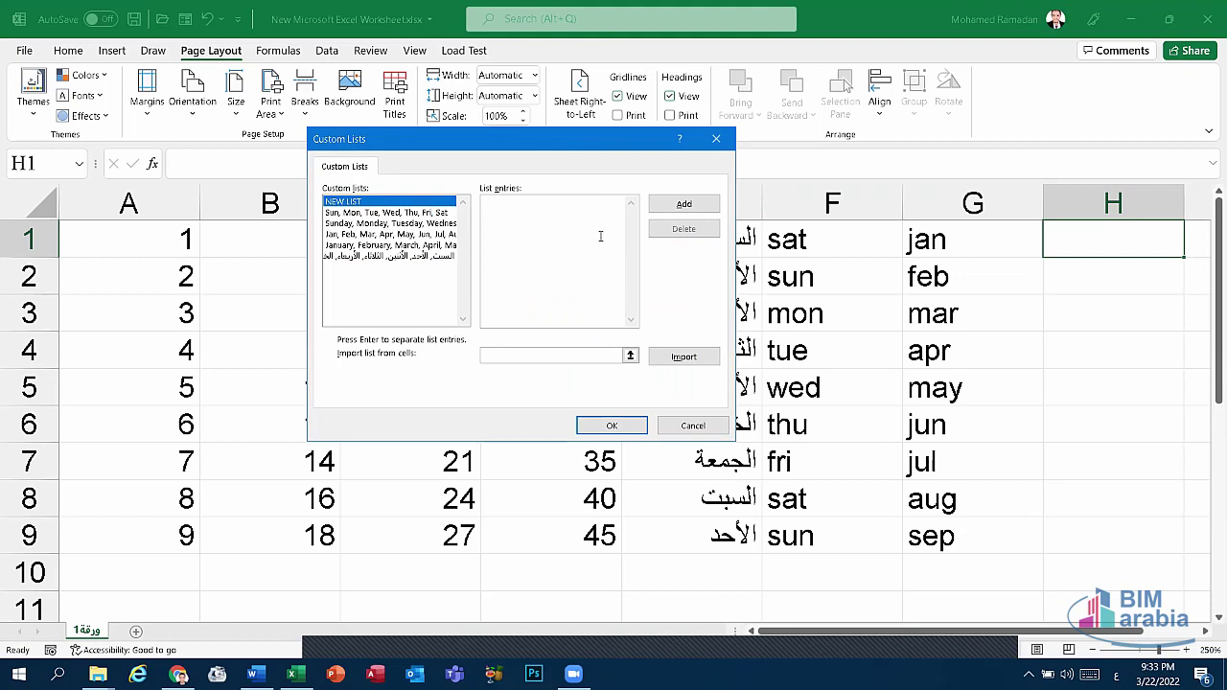
Add the four Arabic names, starting with محمد, as a new custom list and close Custom Lists
{"action": "type", "text": "محمد"}
{"action": "type", "text": "فى"}
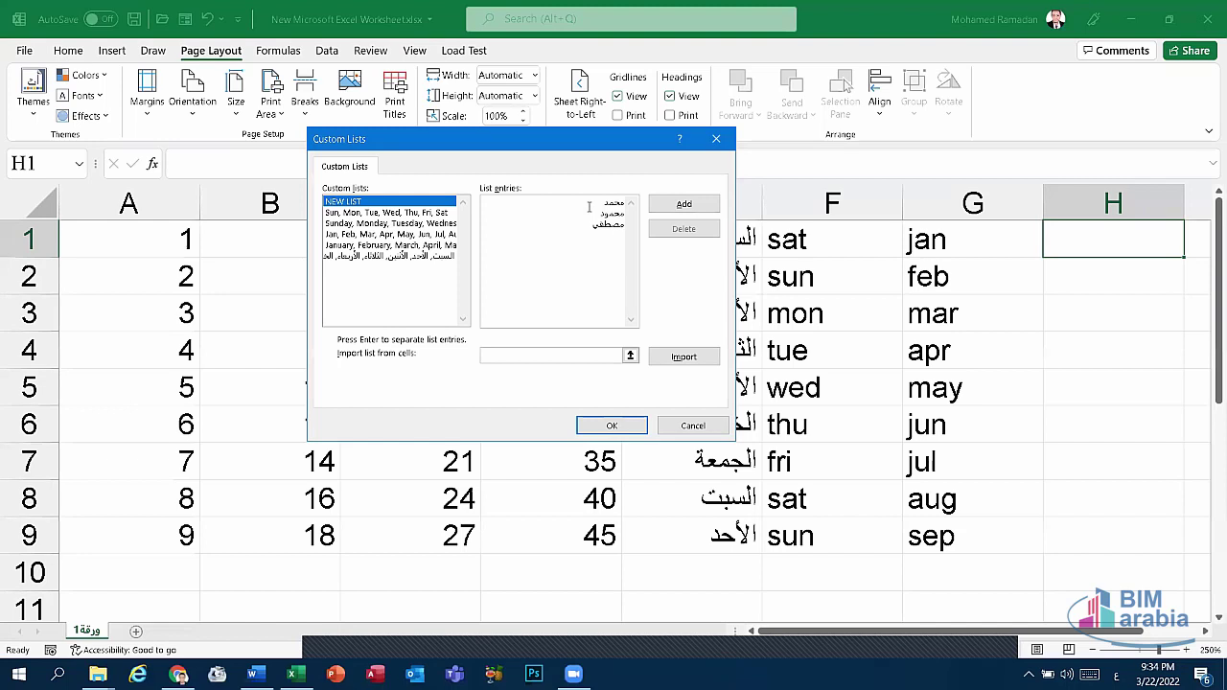
{"action": "left_click", "coordinate": [683, 203]}
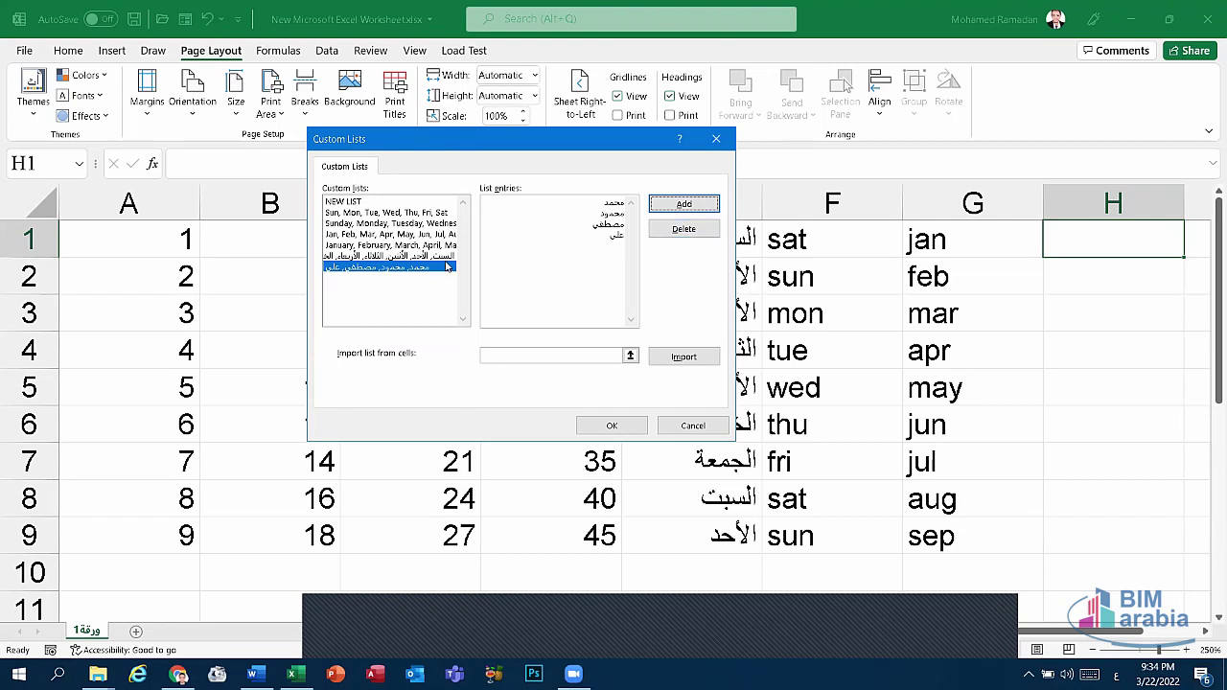
{"action": "left_click", "coordinate": [614, 425]}
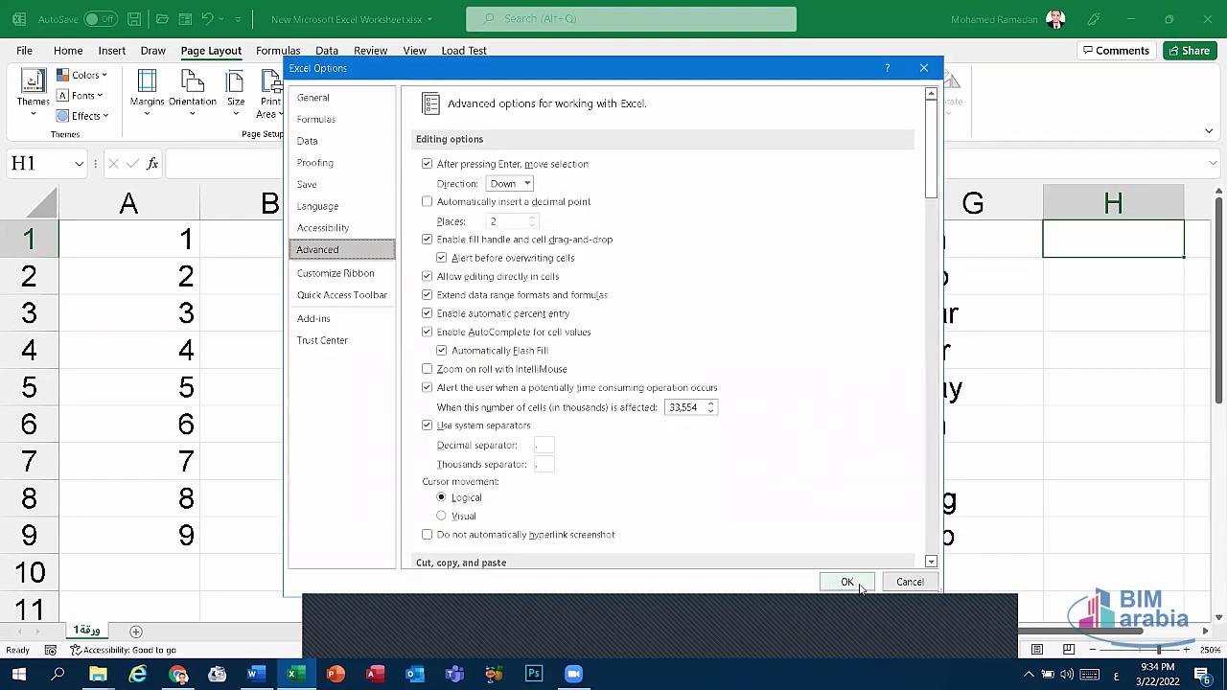
Close Excel Options, type محمد in H1 and fill the custom names series down to H9
{"action": "left_click", "coordinate": [847, 582]}
{"action": "type", "text": "م"}
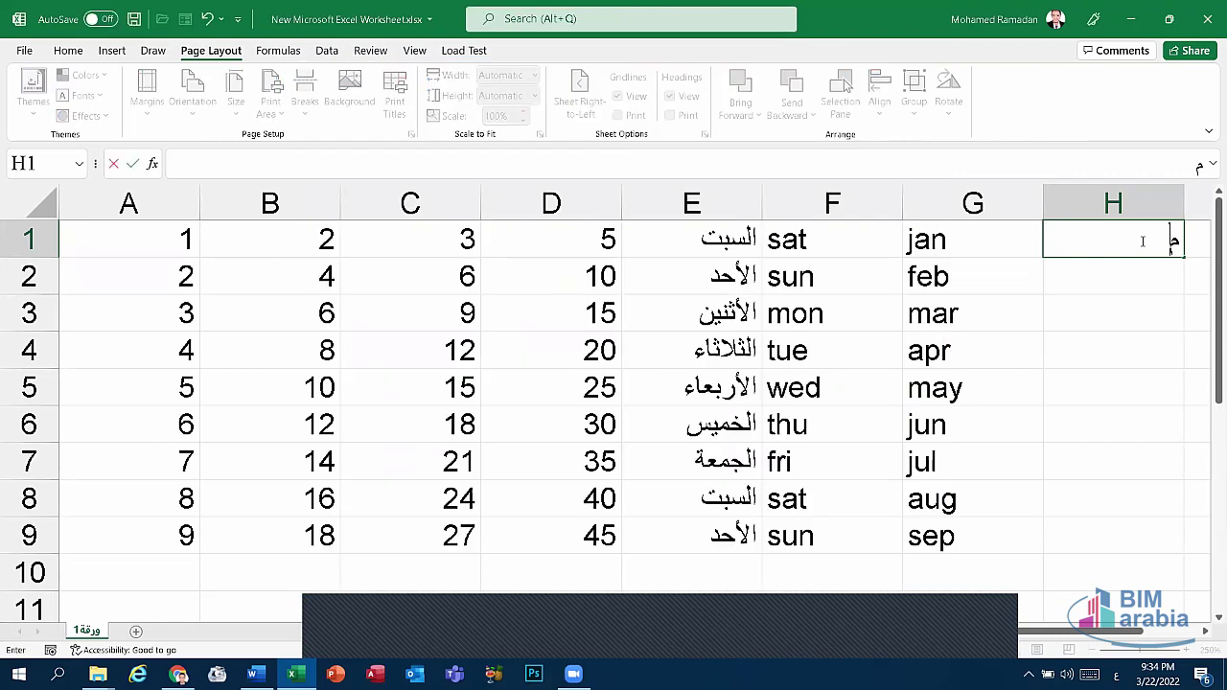
{"action": "type", "text": "حمد"}
{"action": "key", "text": "Return"}
{"action": "left_click", "coordinate": [1157, 244]}
{"action": "left_click_drag", "start_coordinate": [1183, 257], "coordinate": [1169, 545]}
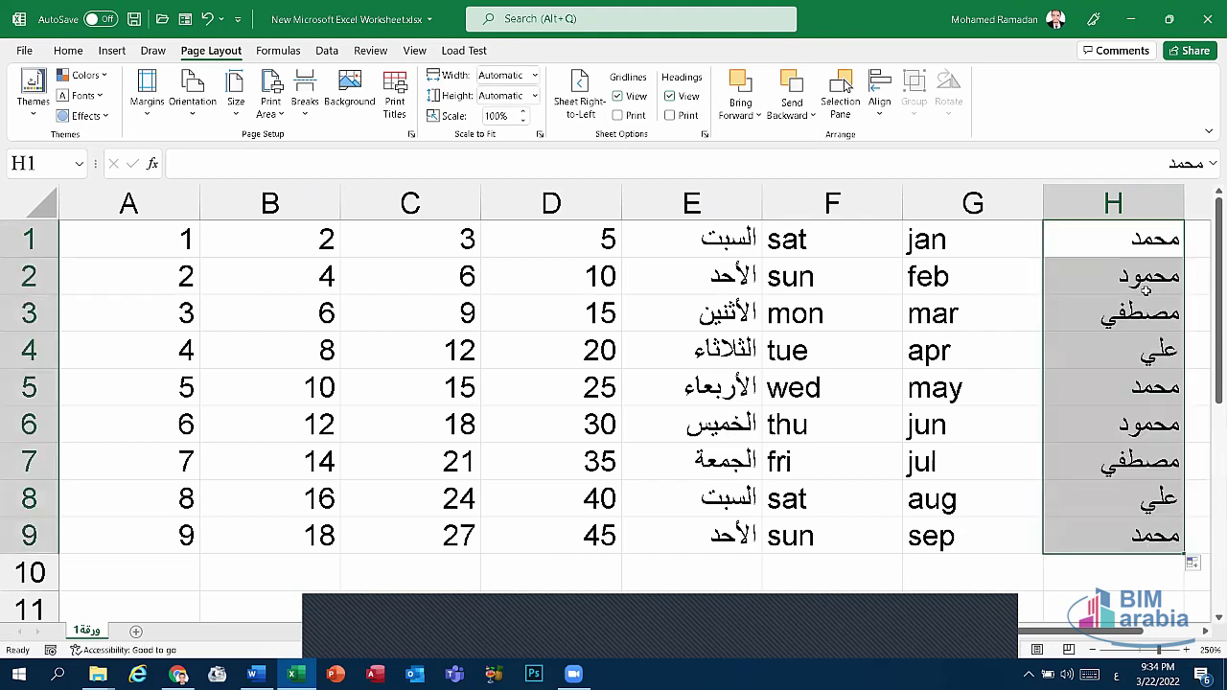
Check the filled names in cells H2 through H5
{"action": "left_click", "coordinate": [1143, 289]}
{"action": "left_click", "coordinate": [1128, 324]}
{"action": "left_click", "coordinate": [1128, 362]}
{"action": "left_click", "coordinate": [1121, 394]}
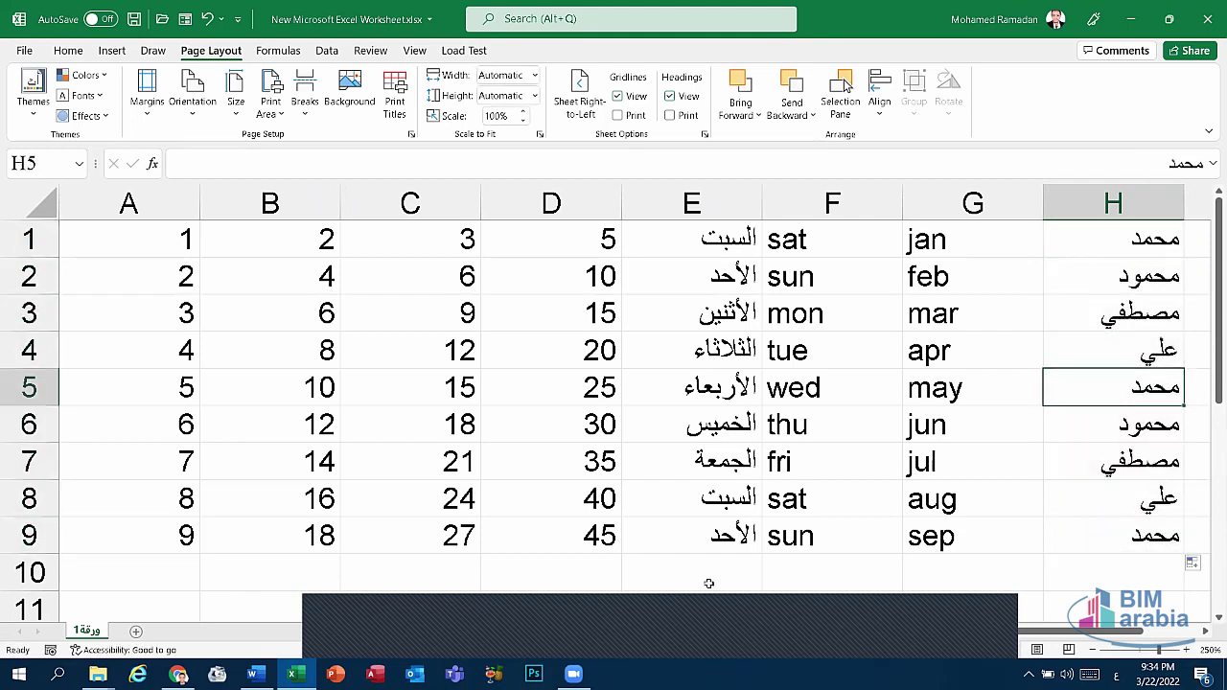
{"action": "left_click", "coordinate": [650, 662]}
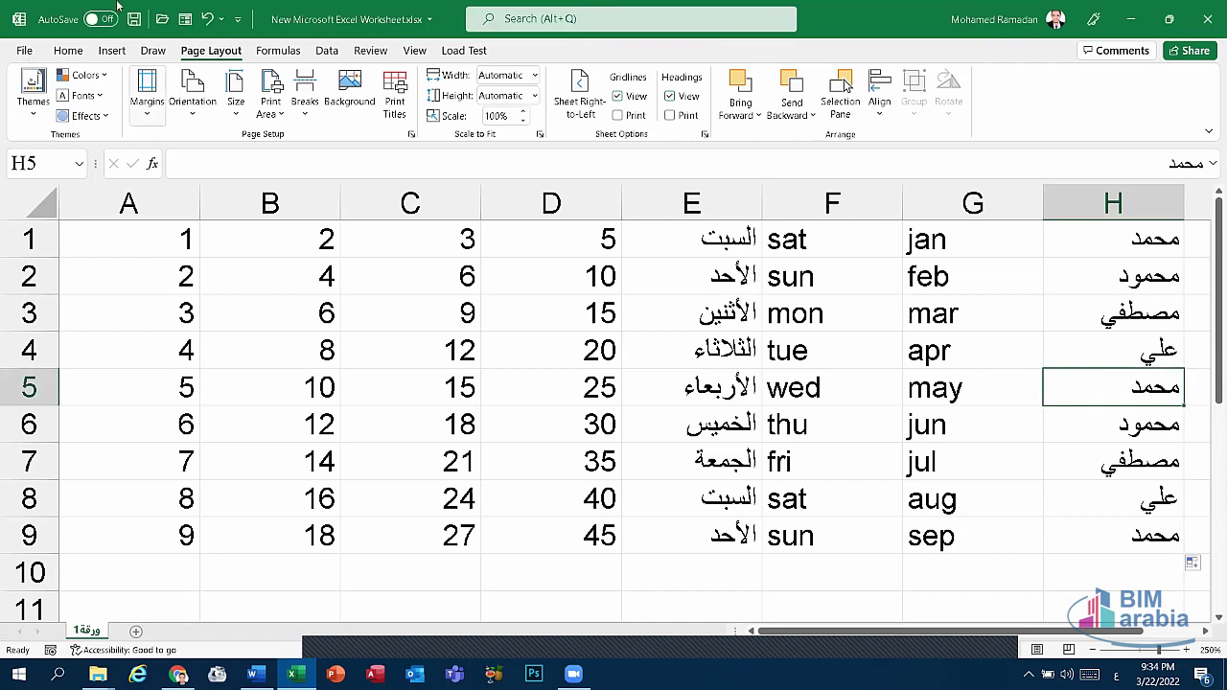
Open the Custom Lists editor from Excel's Advanced options
{"action": "left_click", "coordinate": [24, 50]}
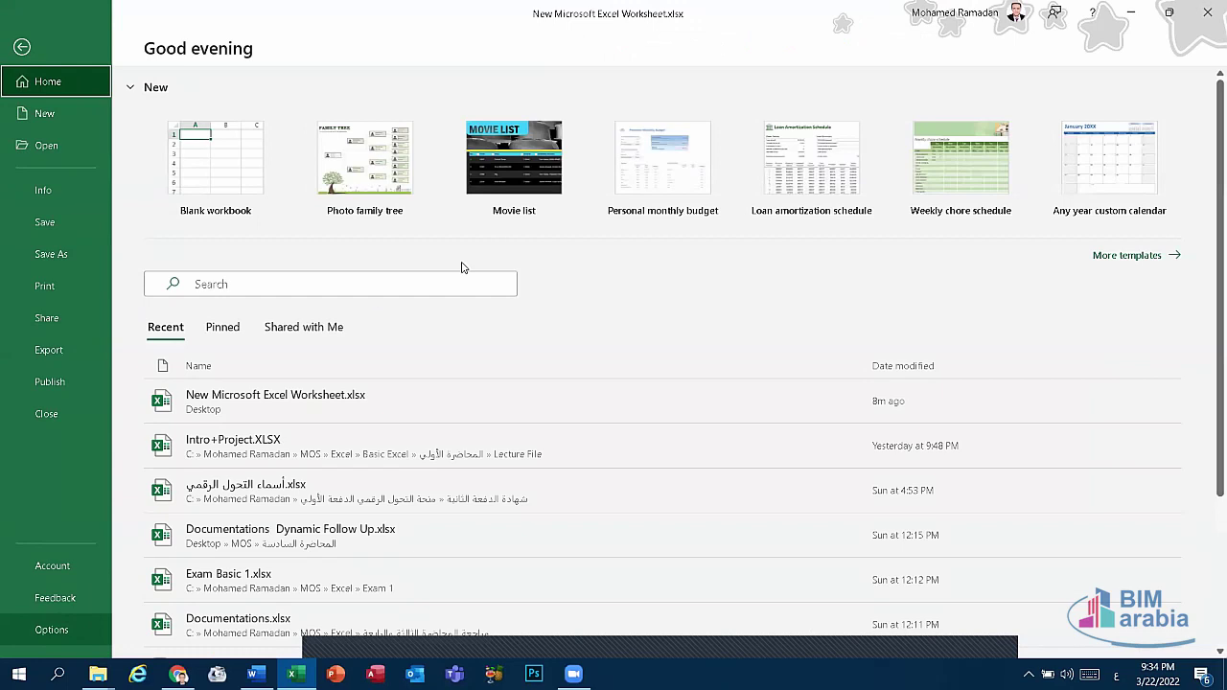
{"action": "key", "text": "alt+t"}
{"action": "left_click", "coordinate": [306, 251]}
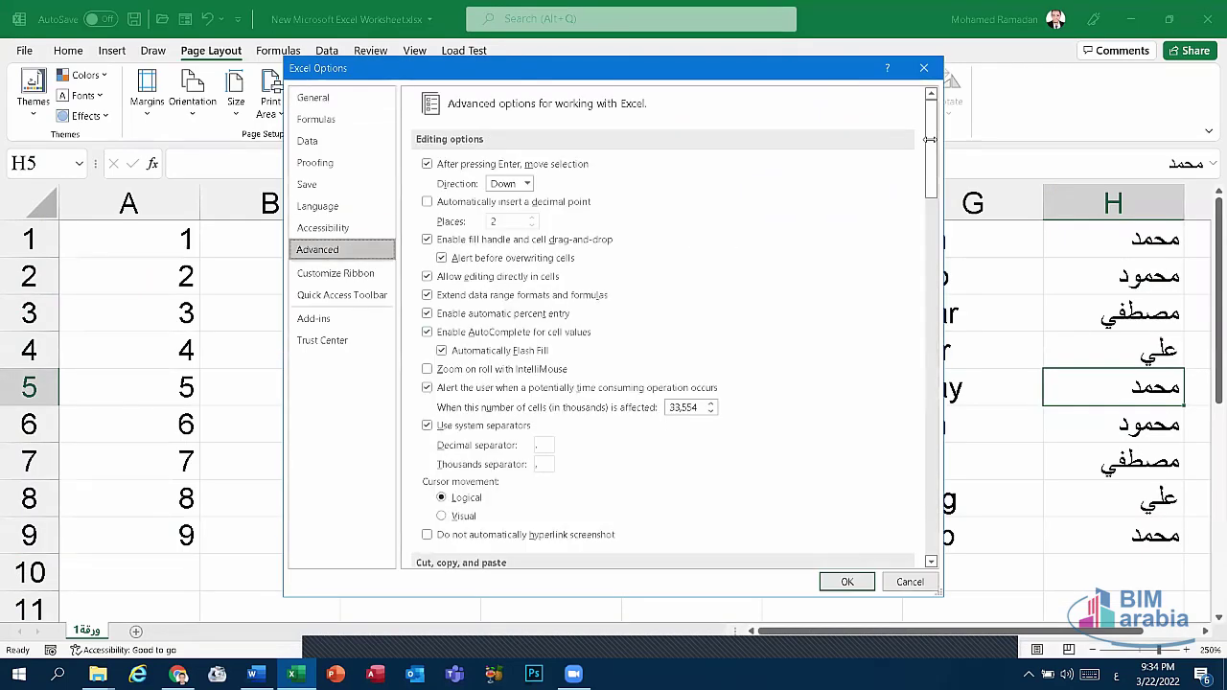
{"action": "left_click_drag", "start_coordinate": [929, 129], "coordinate": [931, 537]}
{"action": "scroll", "coordinate": [705, 407], "scroll_direction": "down", "scroll_amount": 3}
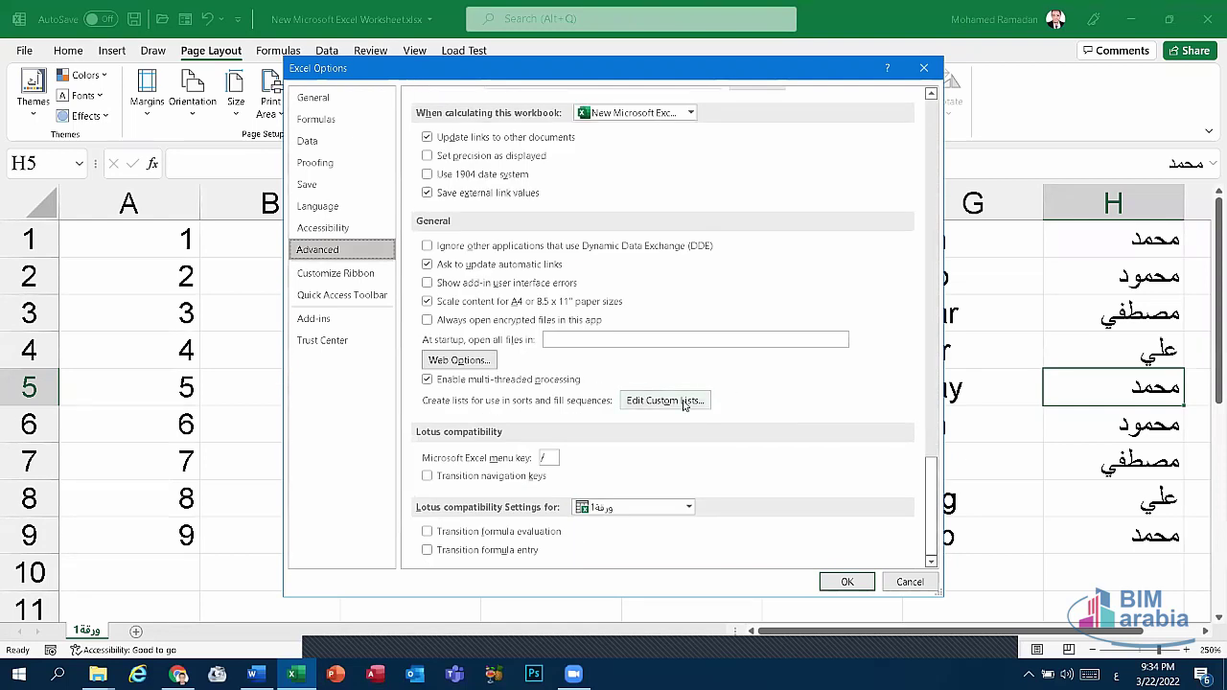
{"action": "left_click", "coordinate": [684, 400]}
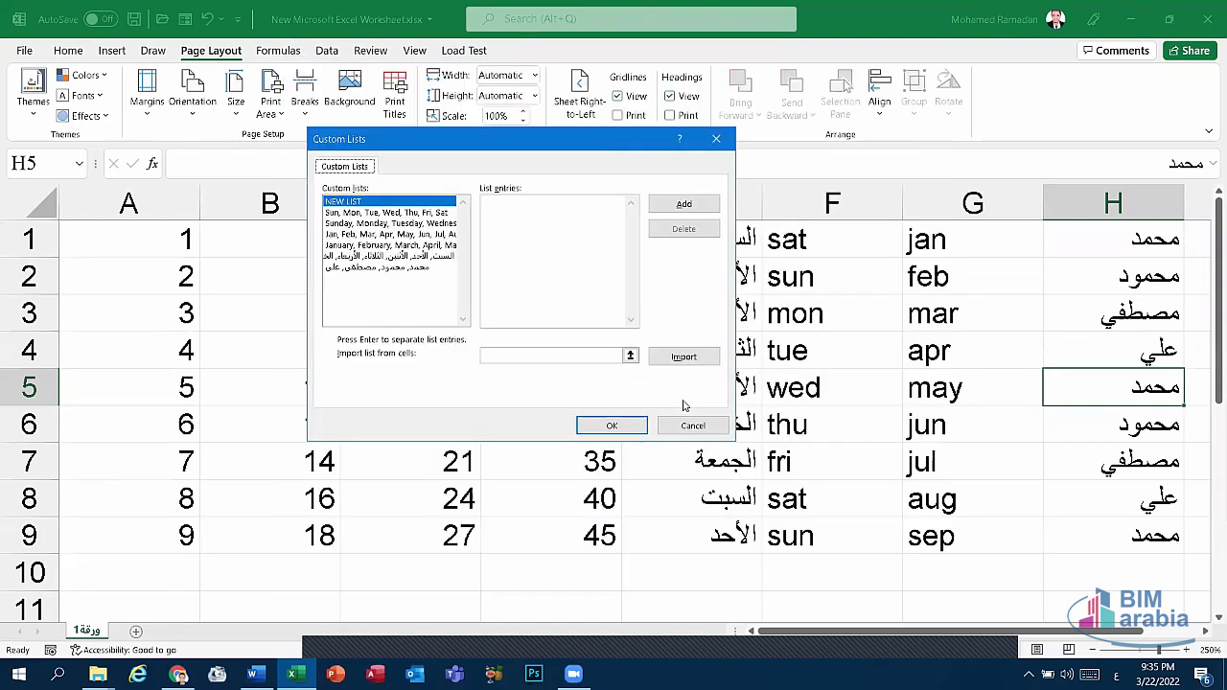
Delete the Arabic names custom list and close the Custom Lists and Options dialogs
{"action": "left_click", "coordinate": [598, 204]}
{"action": "type", "text": "محمد"}
{"action": "left_click", "coordinate": [682, 204]}
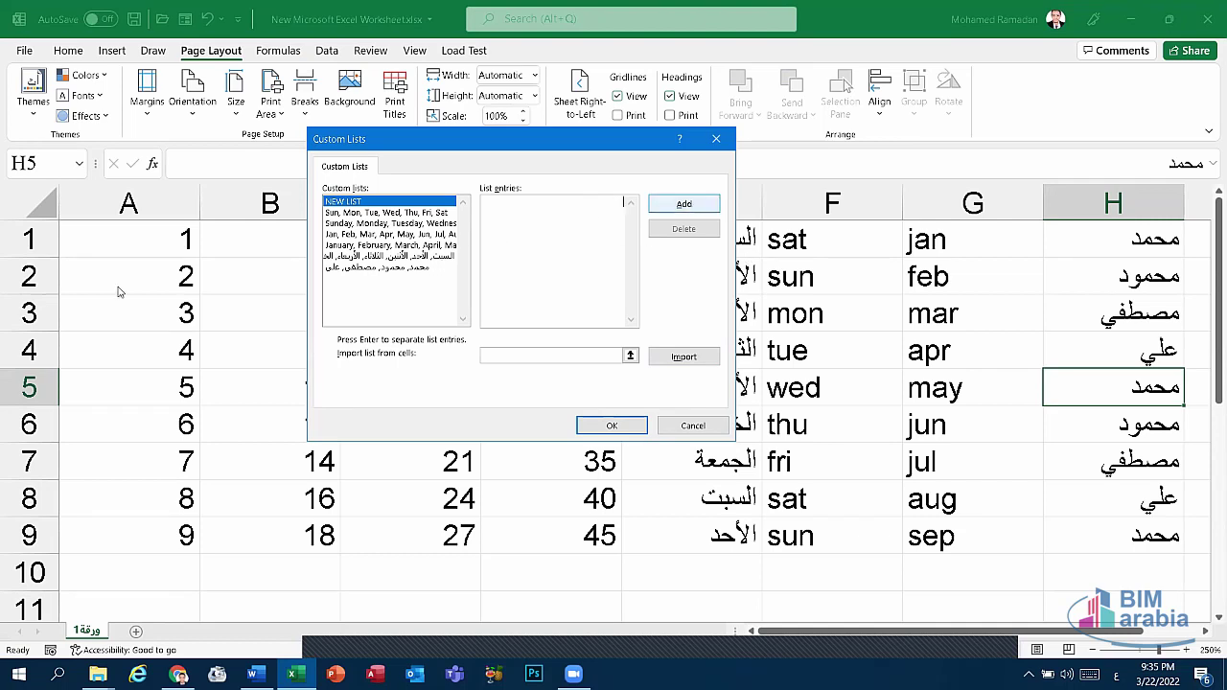
{"action": "left_click", "coordinate": [386, 267]}
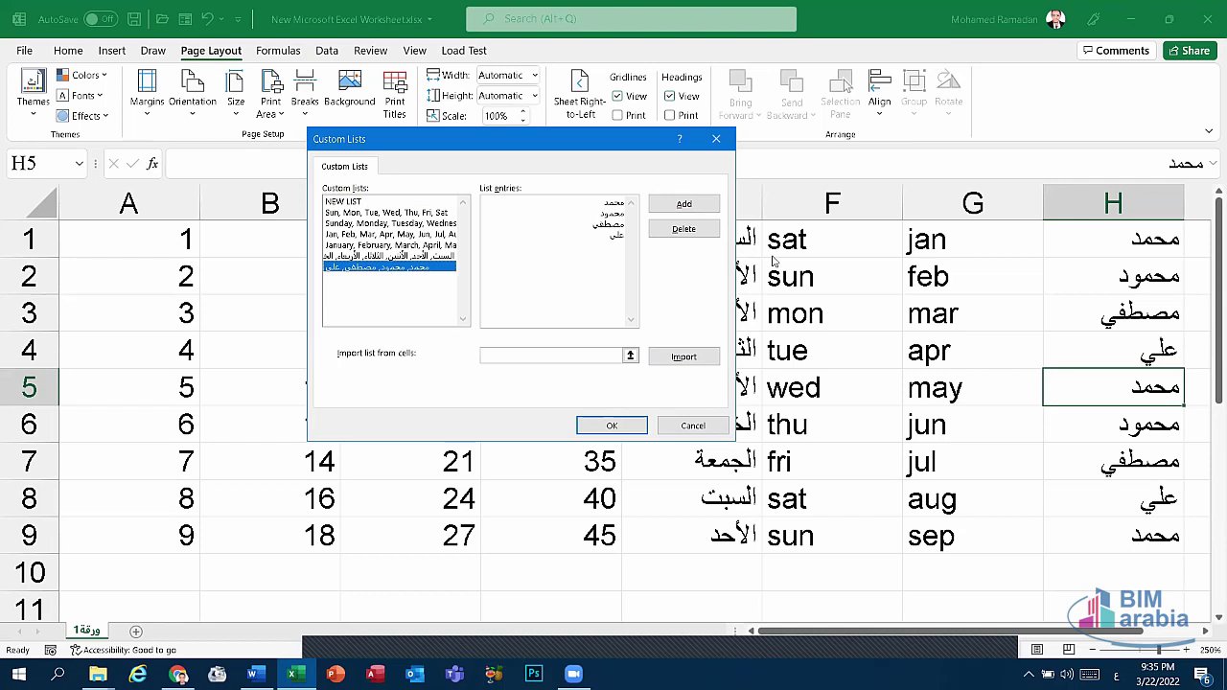
{"action": "left_click", "coordinate": [683, 229]}
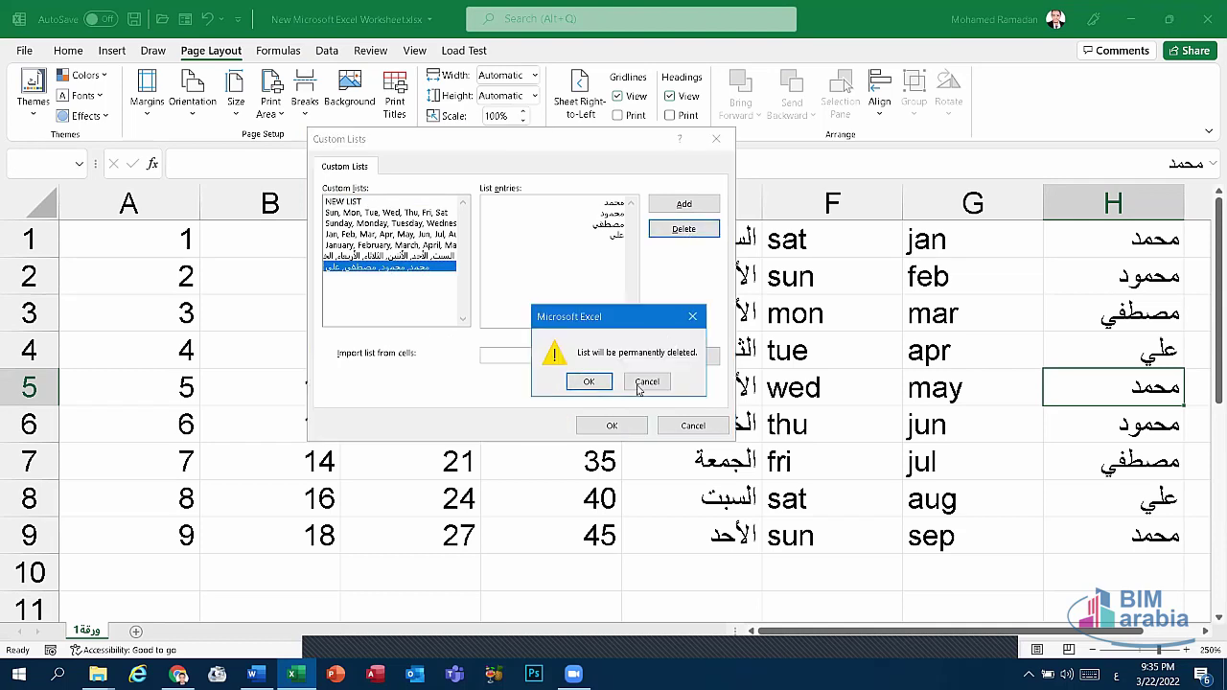
{"action": "left_click", "coordinate": [611, 383]}
{"action": "left_click", "coordinate": [611, 426]}
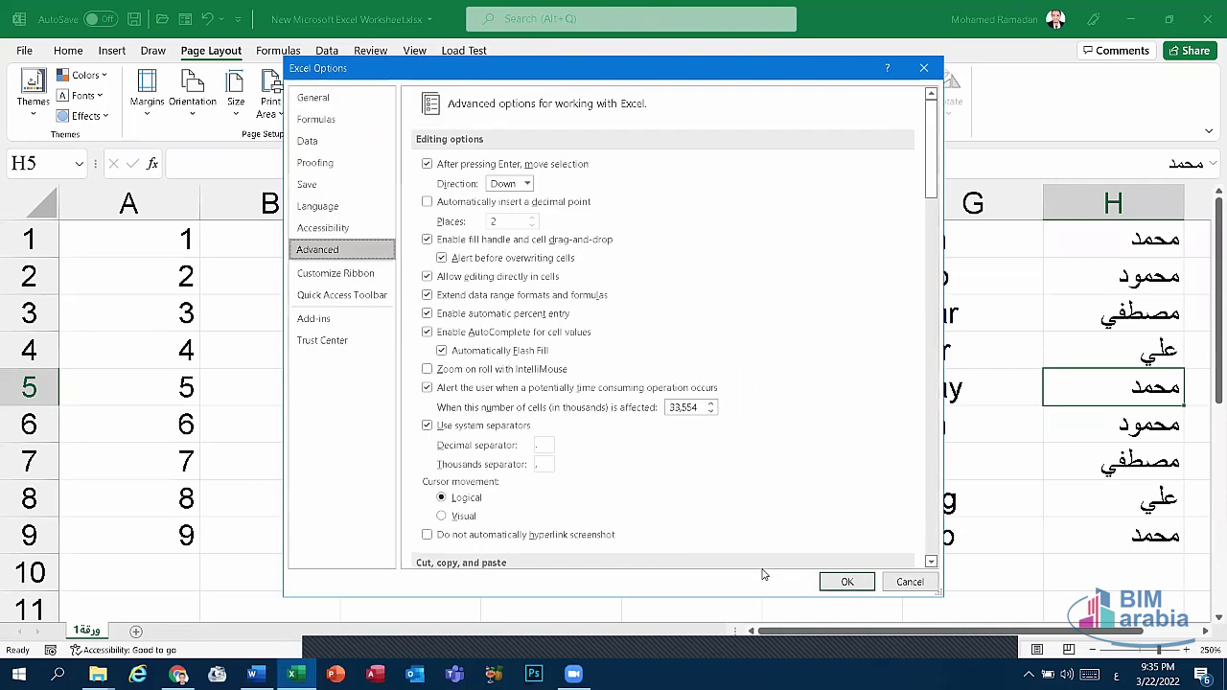
{"action": "left_click", "coordinate": [847, 583]}
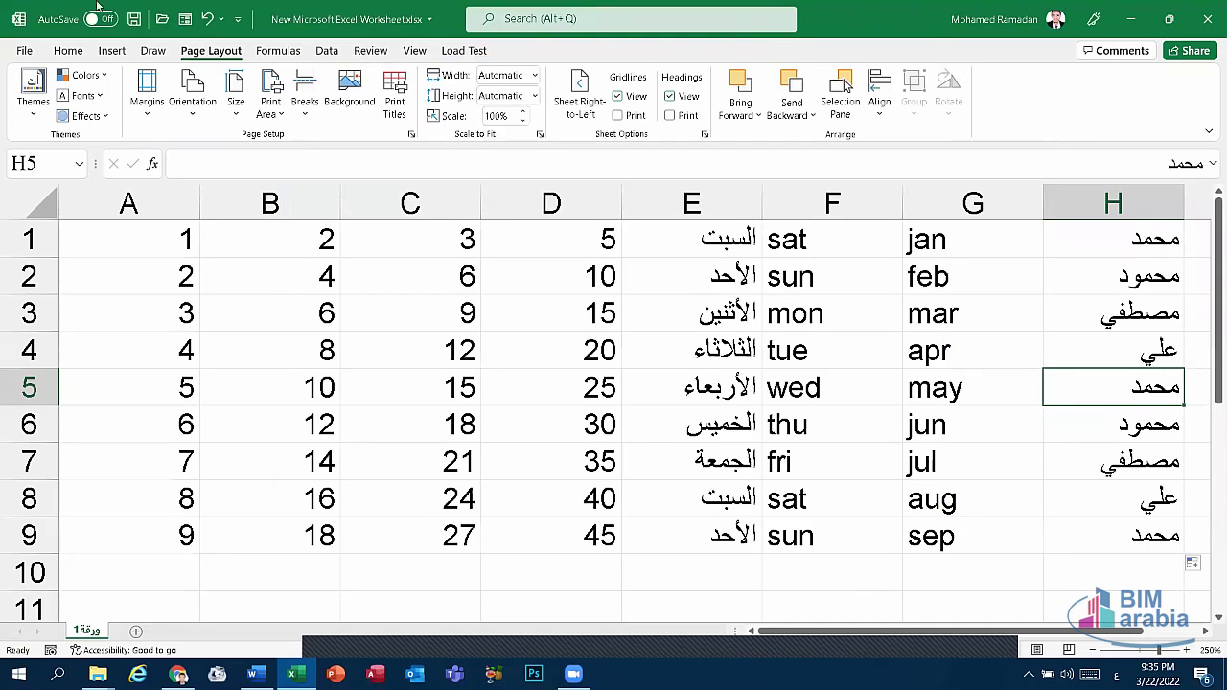
Clear the entire worksheet's contents
{"action": "left_click", "coordinate": [68, 50]}
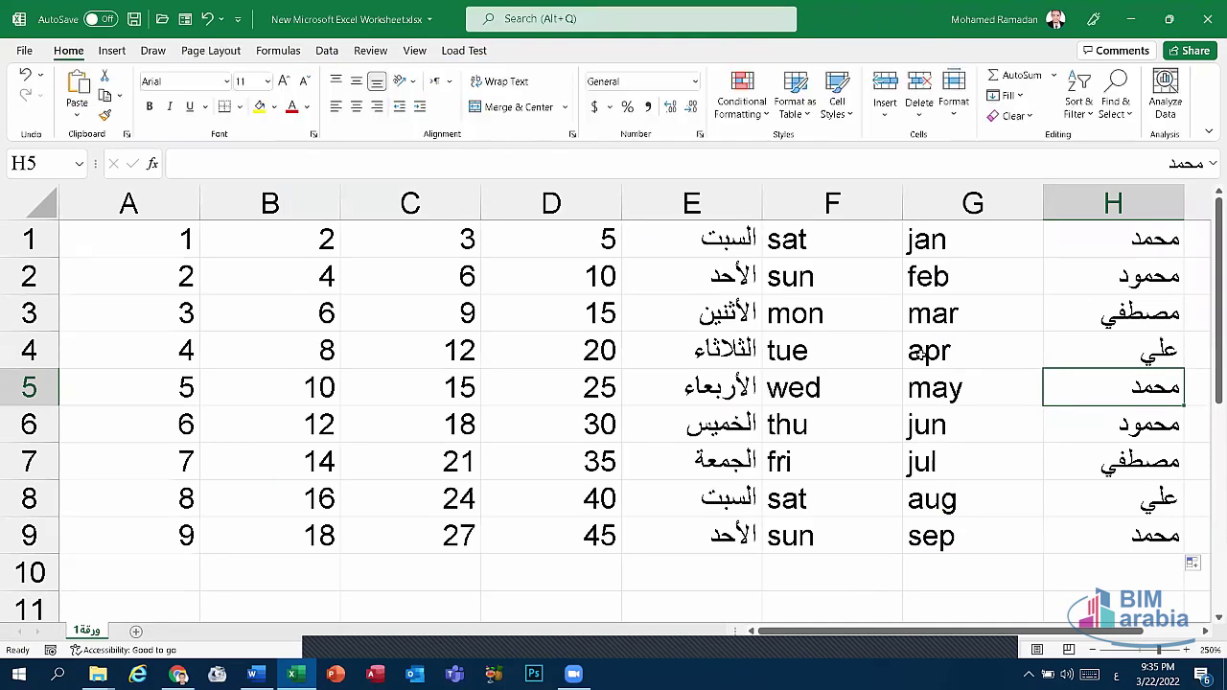
{"action": "left_click", "coordinate": [1150, 239]}
{"action": "left_click", "coordinate": [40, 204]}
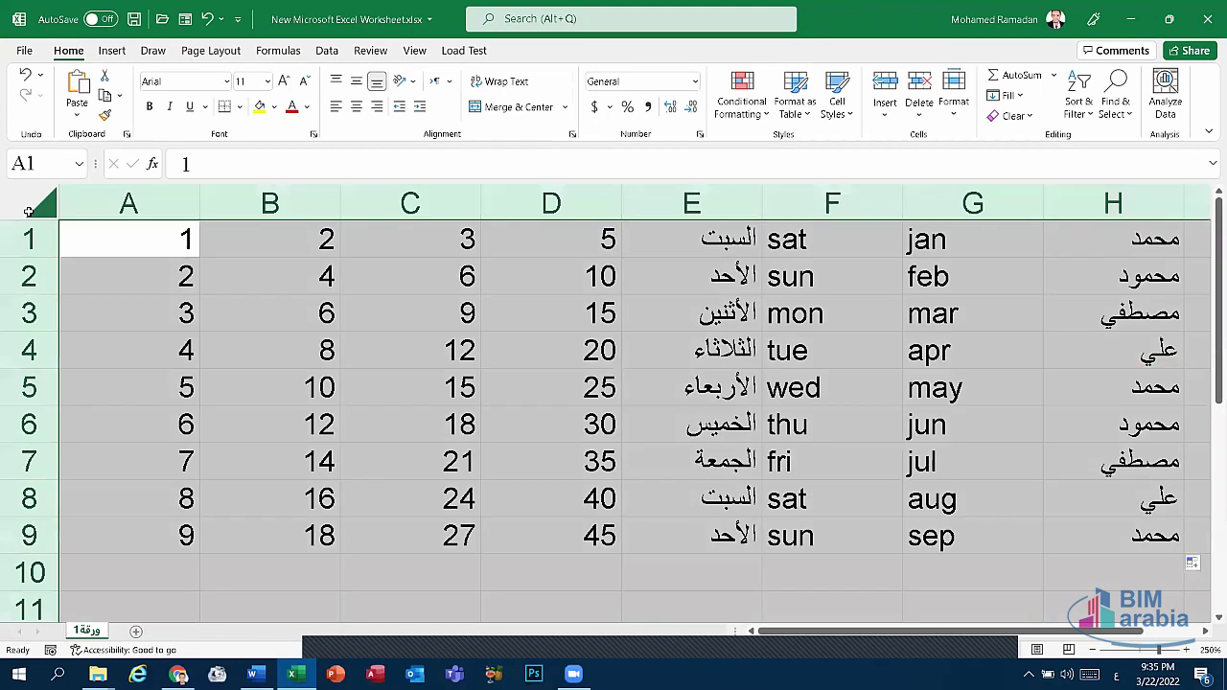
{"action": "key", "text": "Delete"}
{"action": "left_click", "coordinate": [143, 259]}
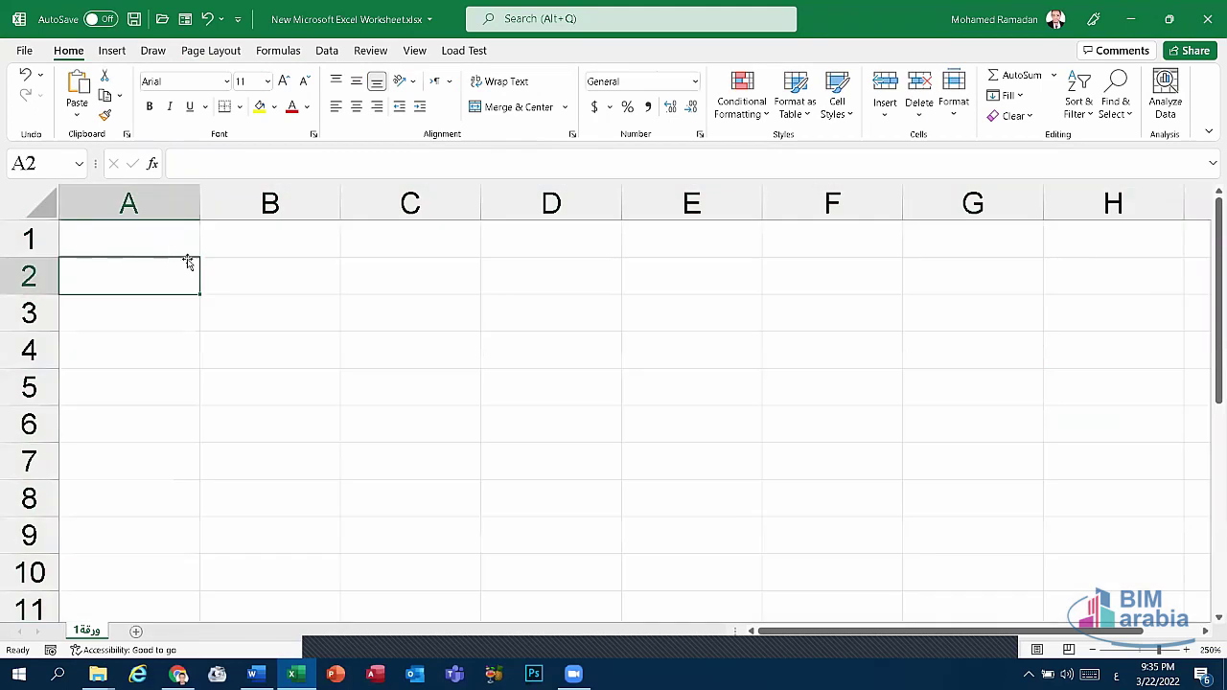
Put the header م in A1 and fill serial numbers 1 to 10 down A2:A11
{"action": "left_click", "coordinate": [168, 245]}
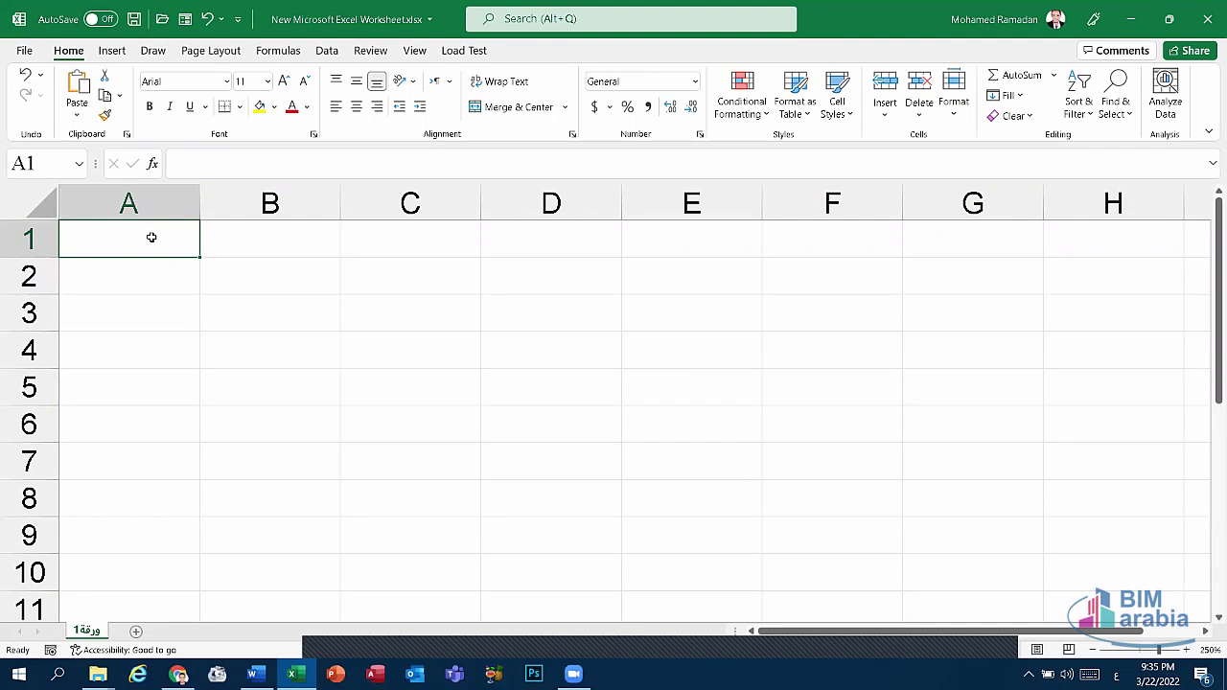
{"action": "type", "text": "م"}
{"action": "left_click", "coordinate": [163, 274]}
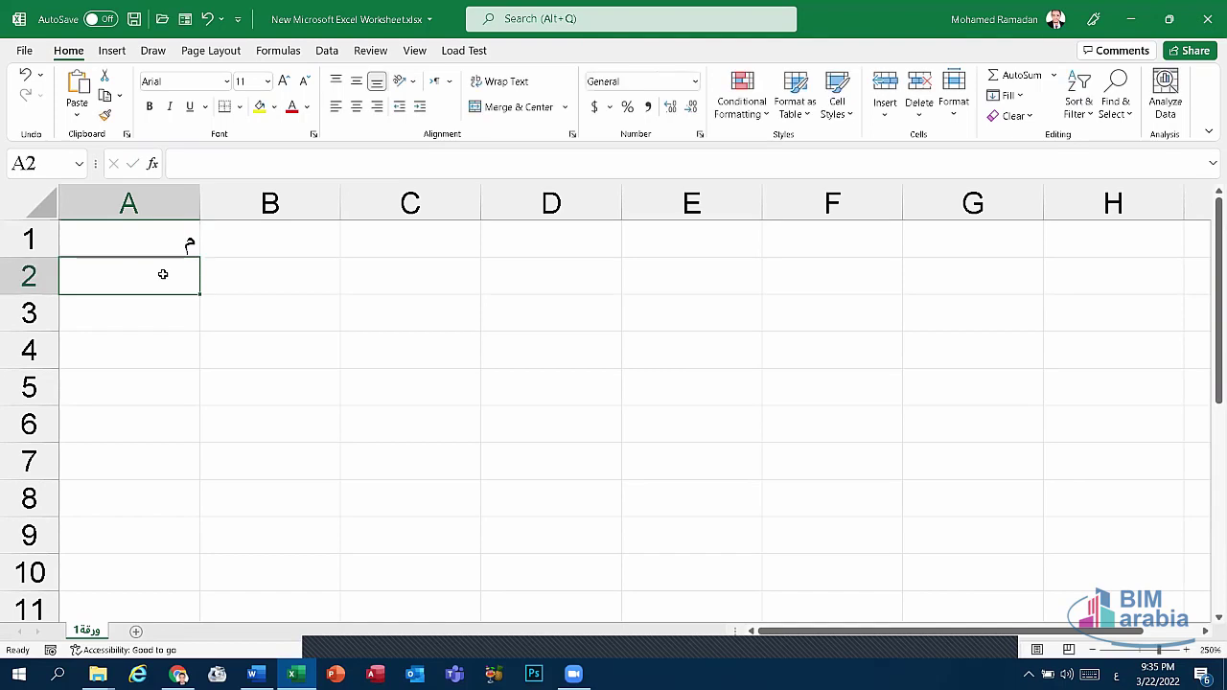
{"action": "type", "text": "1"}
{"action": "key", "text": "Return"}
{"action": "type", "text": "2"}
{"action": "key", "text": "Return"}
{"action": "left_click", "coordinate": [160, 283]}
{"action": "left_click_drag", "start_coordinate": [163, 301], "coordinate": [168, 312]}
{"action": "left_click_drag", "start_coordinate": [199, 331], "coordinate": [175, 621]}
Enter header الاسم in B1 and names محمد, محمود, مصطفي, احمد in B2:B5
{"action": "left_click", "coordinate": [218, 246]}
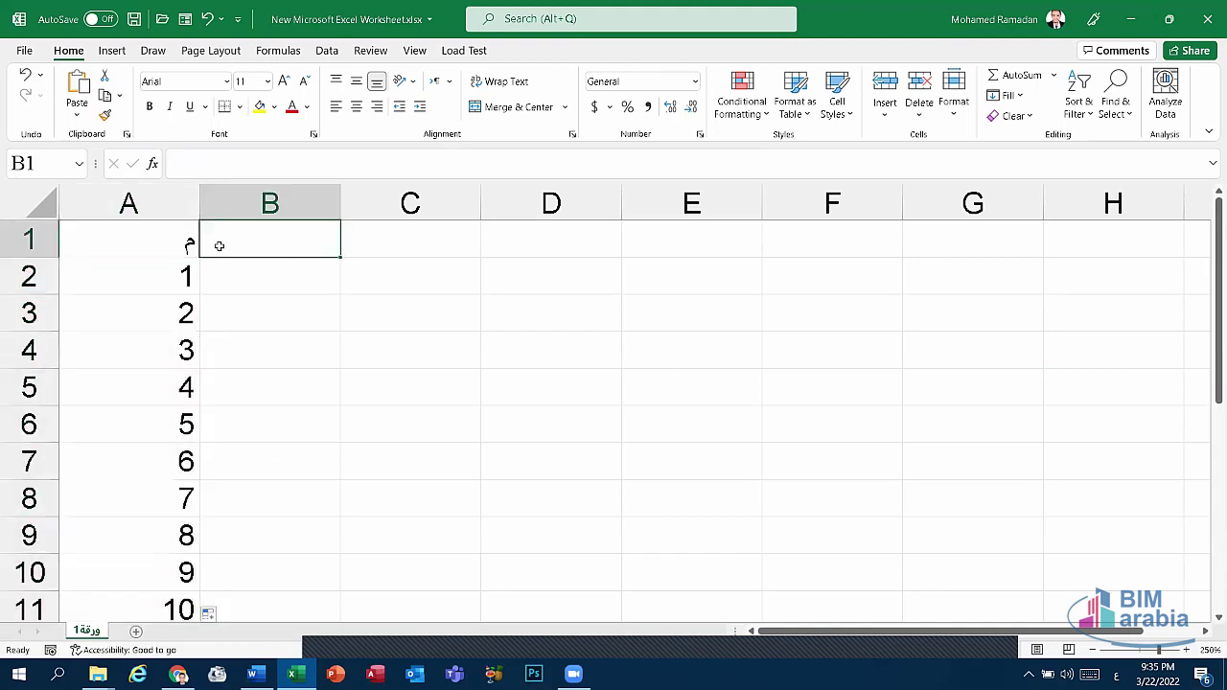
{"action": "type", "text": "الاس"}
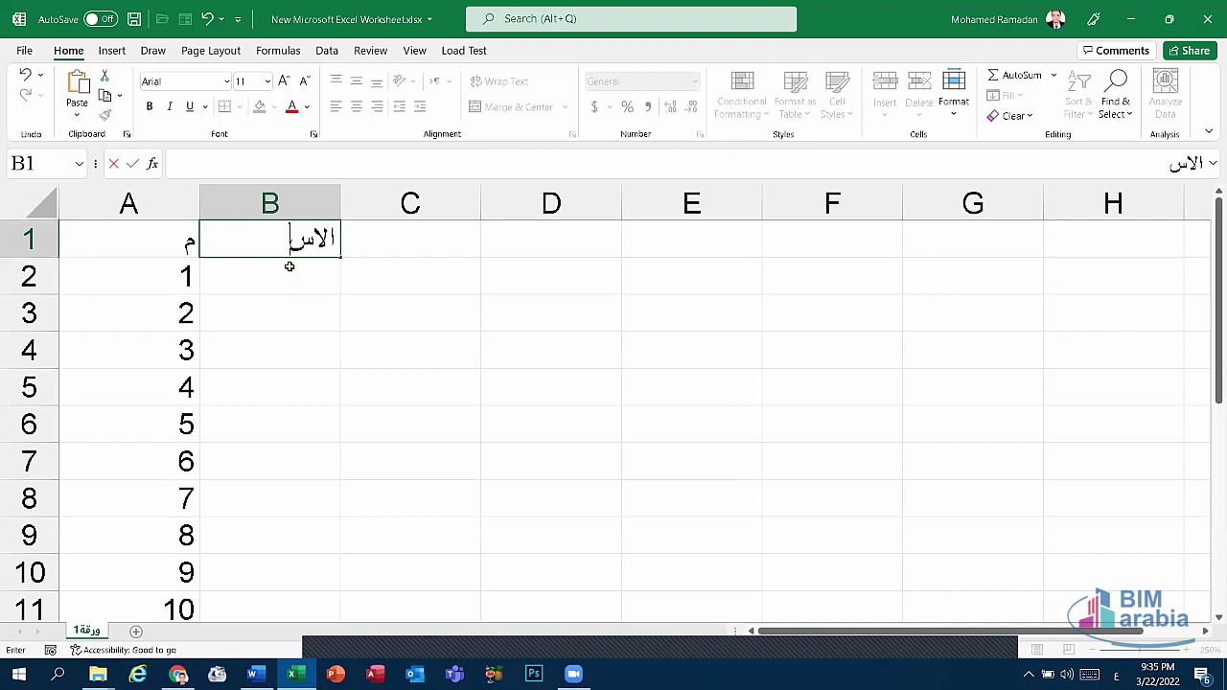
{"action": "type", "text": "م"}
{"action": "key", "text": "Return"}
{"action": "type", "text": "مح"}
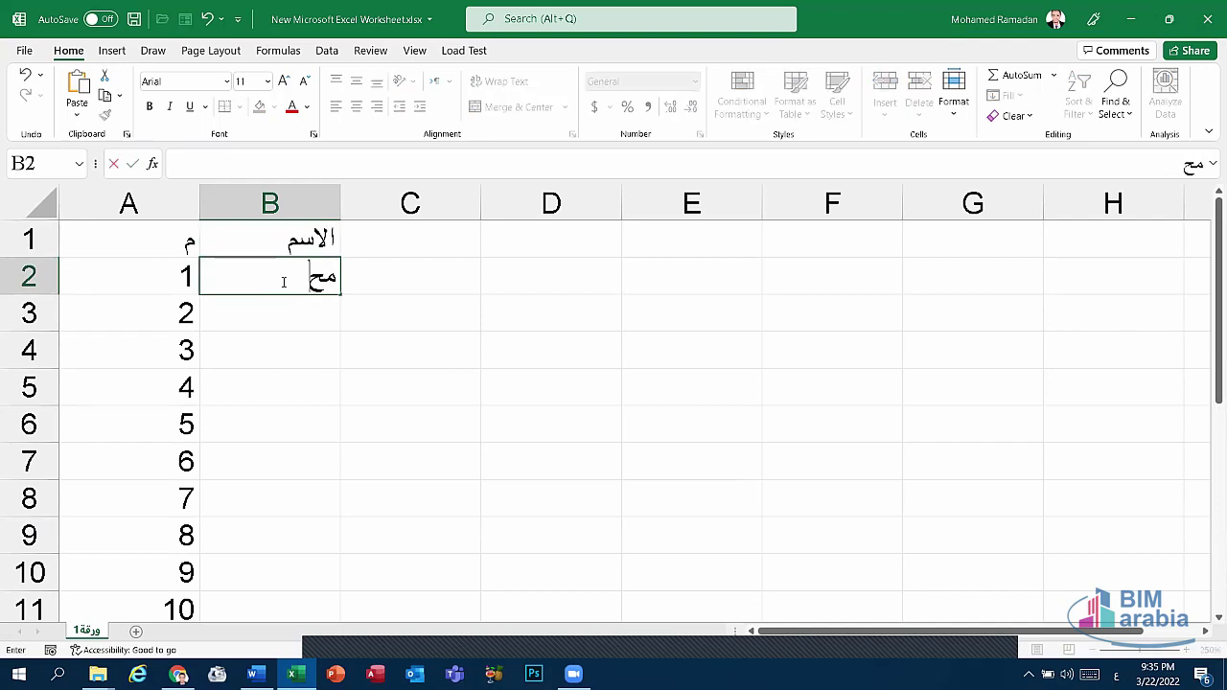
{"action": "type", "text": "مد"}
{"action": "key", "text": "Return"}
{"action": "type", "text": "مح"}
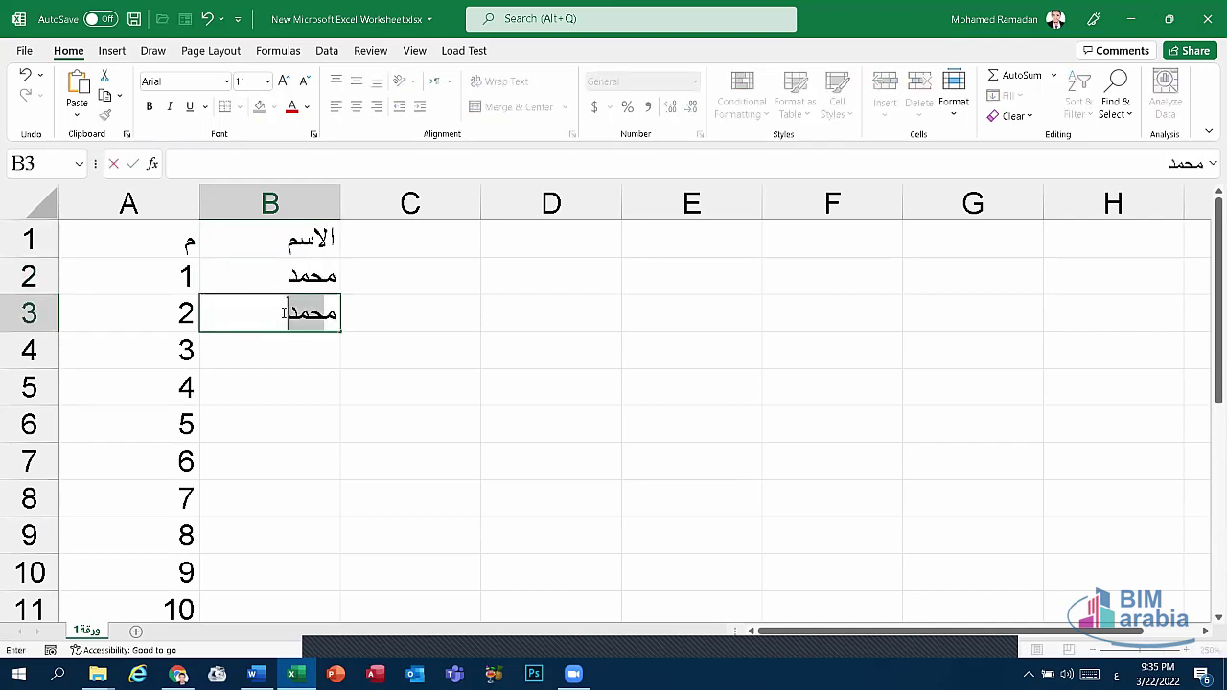
{"action": "type", "text": "مود"}
{"action": "key", "text": "Return"}
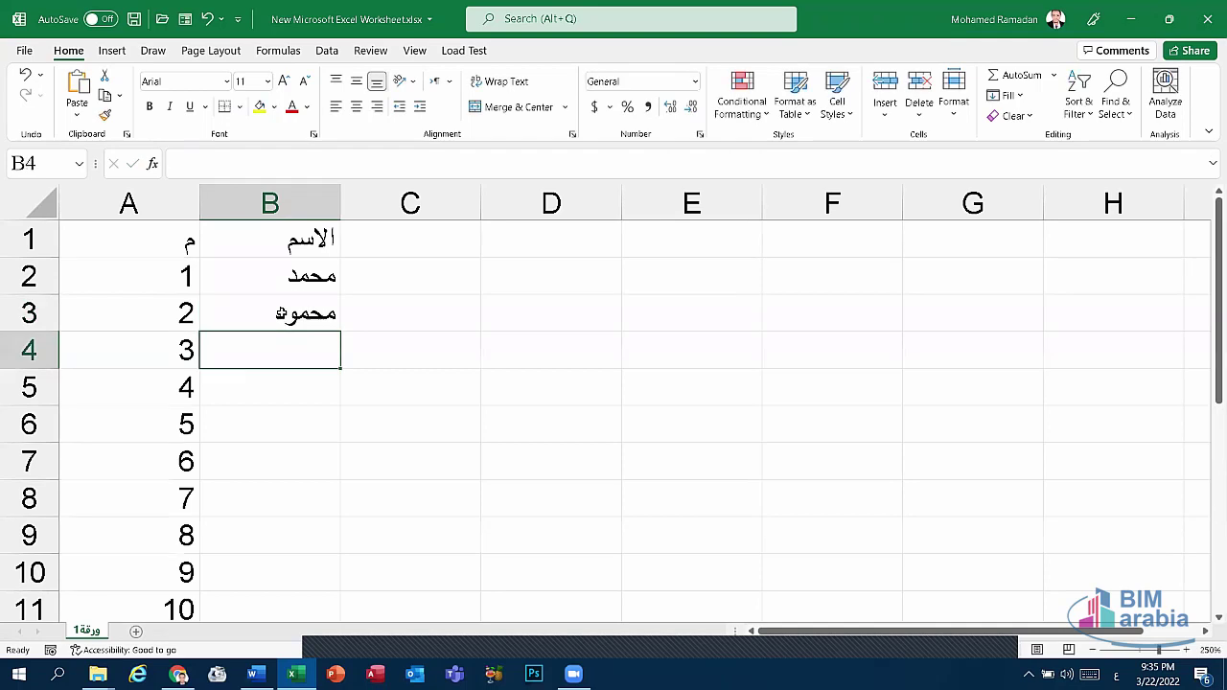
{"action": "type", "text": "مصطف"}
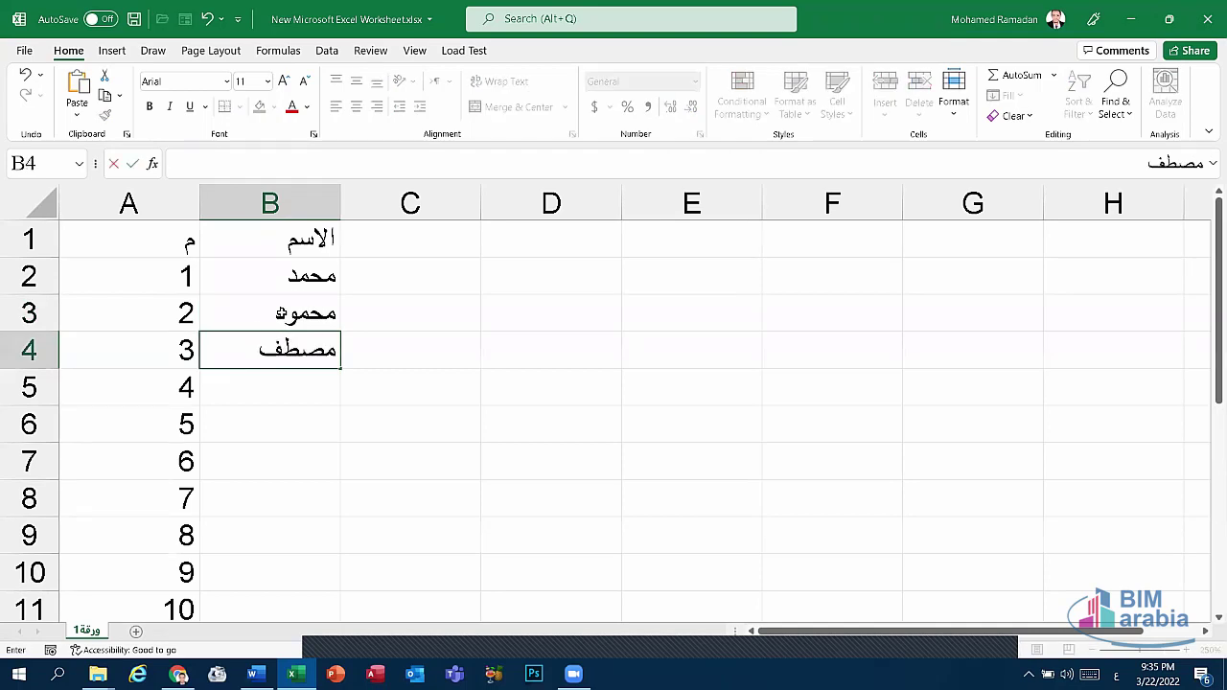
{"action": "type", "text": "ي"}
{"action": "key", "text": "Return"}
{"action": "type", "text": "احمد"}
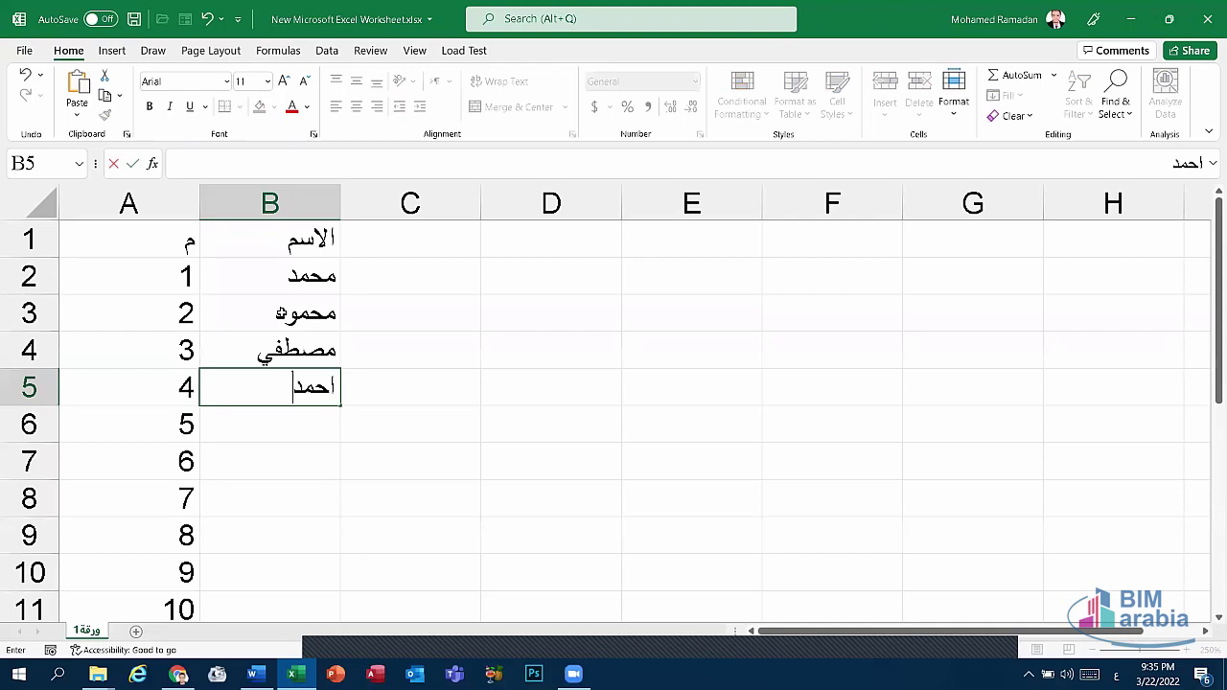
{"action": "key", "text": "Return"}
Enter names عبدالله, محسن, روان, حسن, اسماعيل, حسين in B6:B11
{"action": "type", "text": "عبدا"}
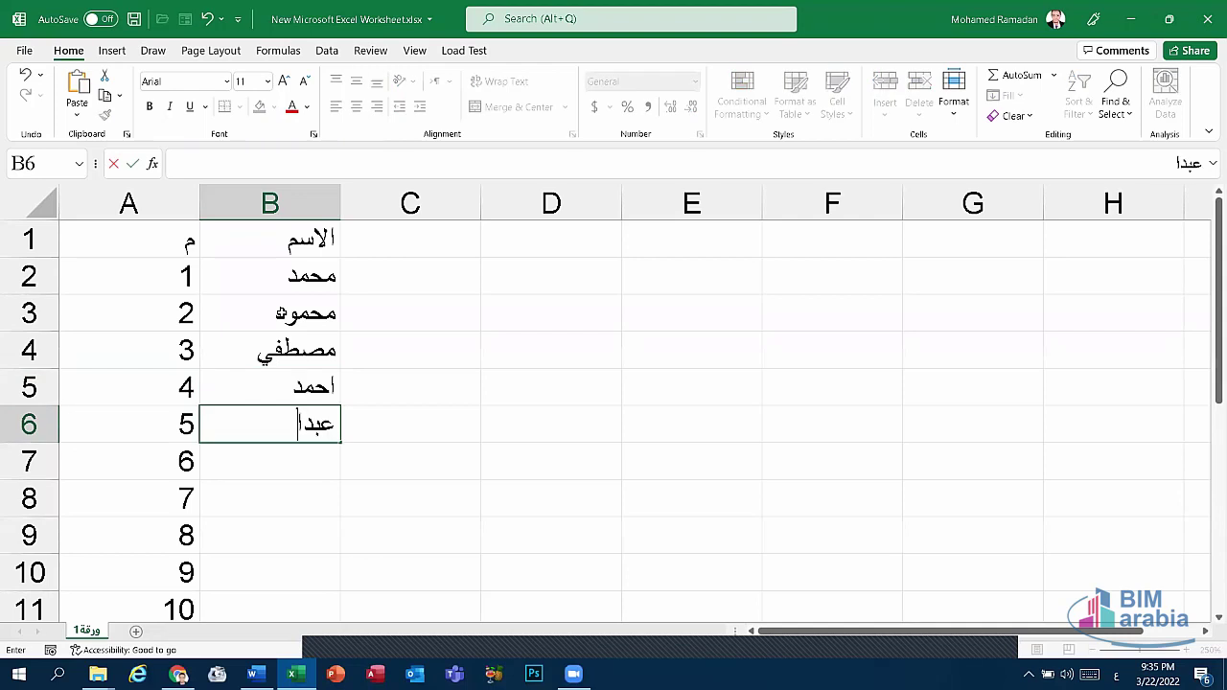
{"action": "type", "text": "لله"}
{"action": "key", "text": "Return"}
{"action": "type", "text": "محسن"}
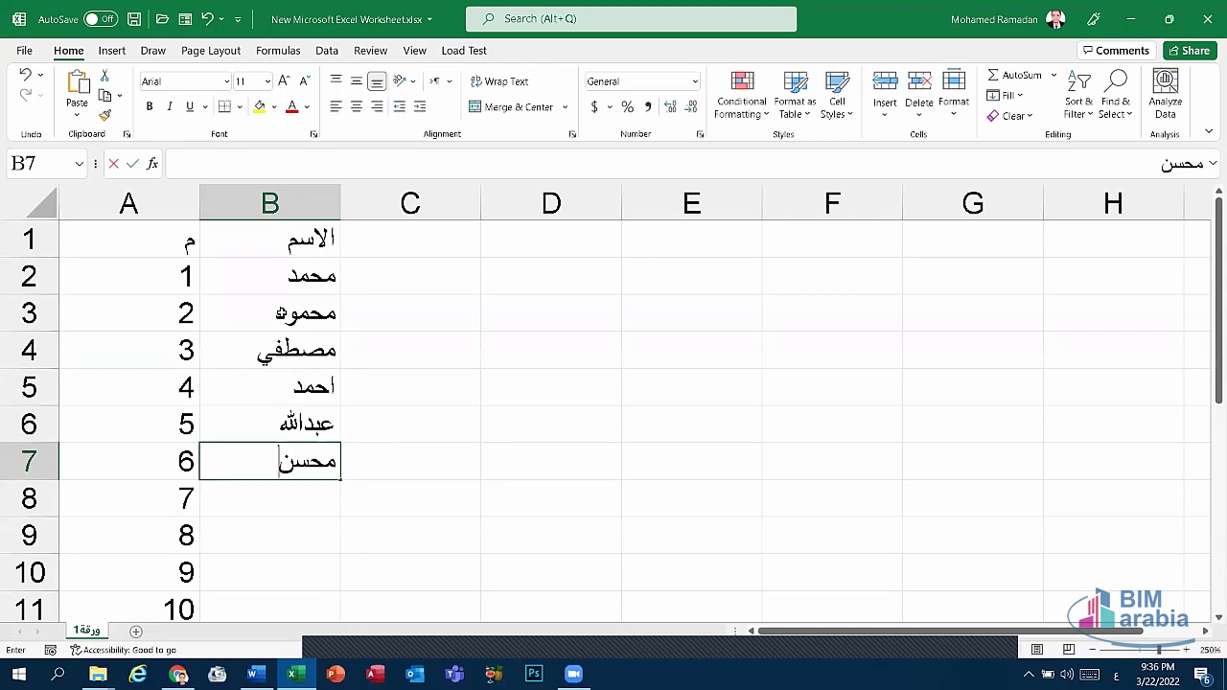
{"action": "key", "text": "Return"}
{"action": "type", "text": "مرزان"}
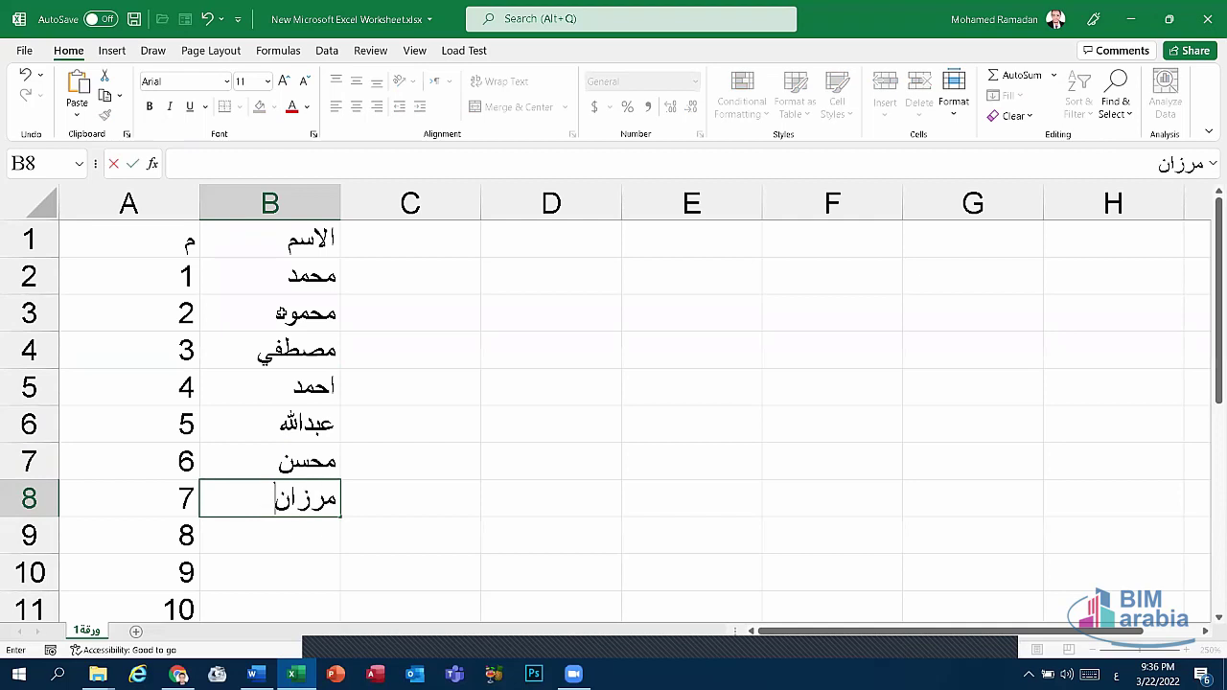
{"action": "key", "text": "BackSpace"}
{"action": "key", "text": "BackSpace"}
{"action": "key", "text": "BackSpace"}
{"action": "key", "text": "BackSpace"}
{"action": "type", "text": "رو"}
{"action": "type", "text": "ان"}
{"action": "key", "text": "Return"}
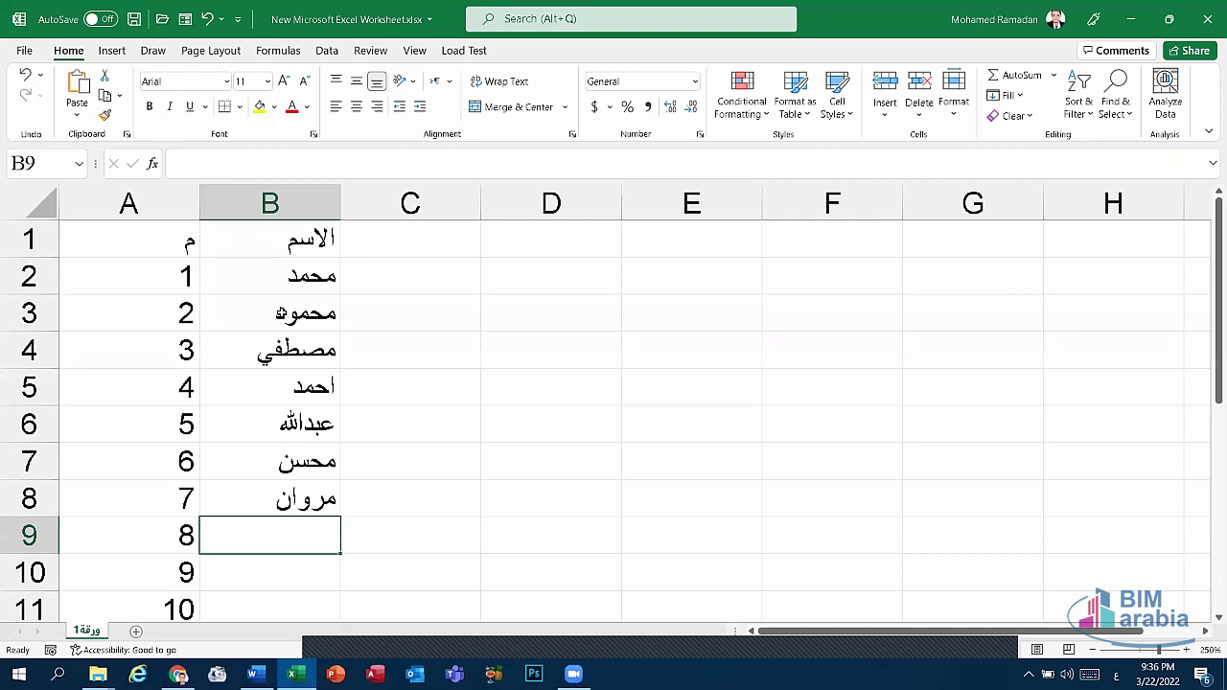
{"action": "scroll", "coordinate": [233, 359], "scroll_direction": "down", "scroll_amount": 2}
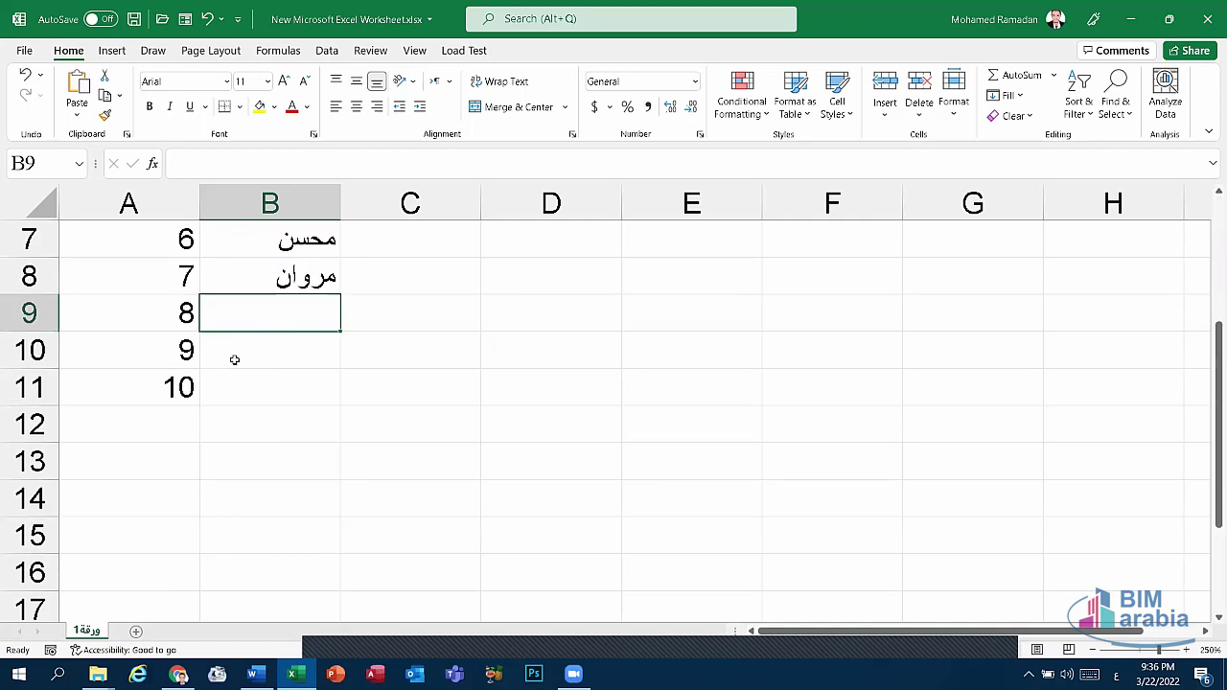
{"action": "type", "text": "حسن"}
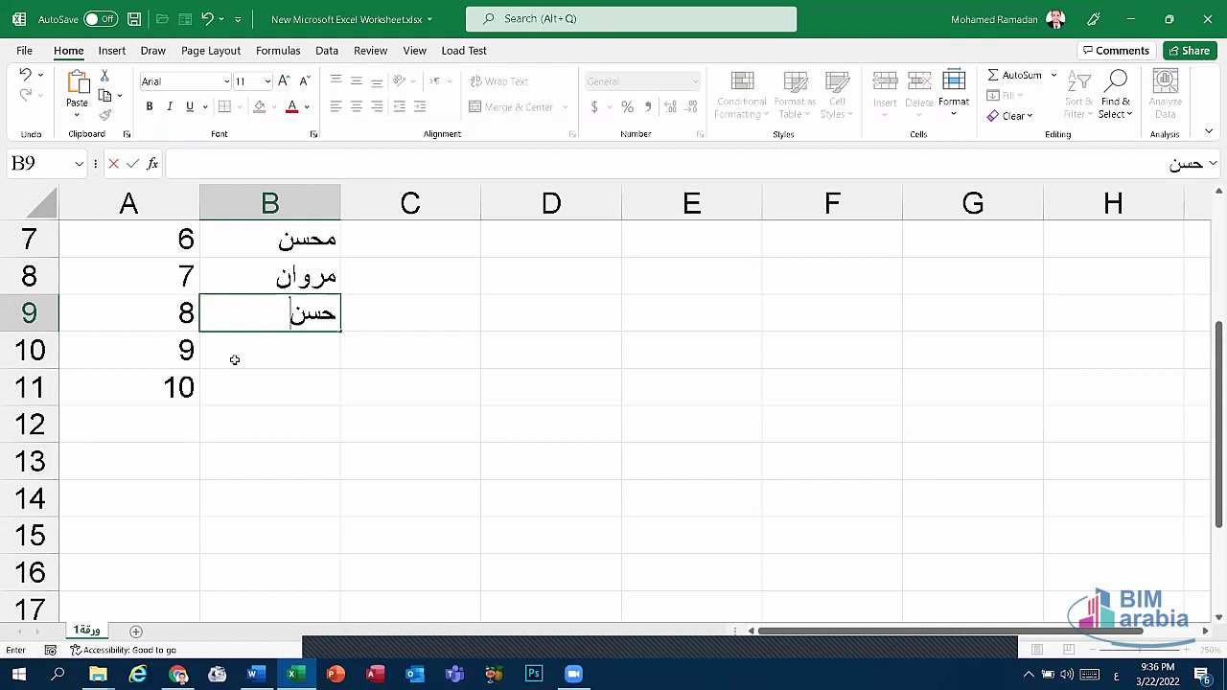
{"action": "key", "text": "Return"}
{"action": "type", "text": "اسماعيل"}
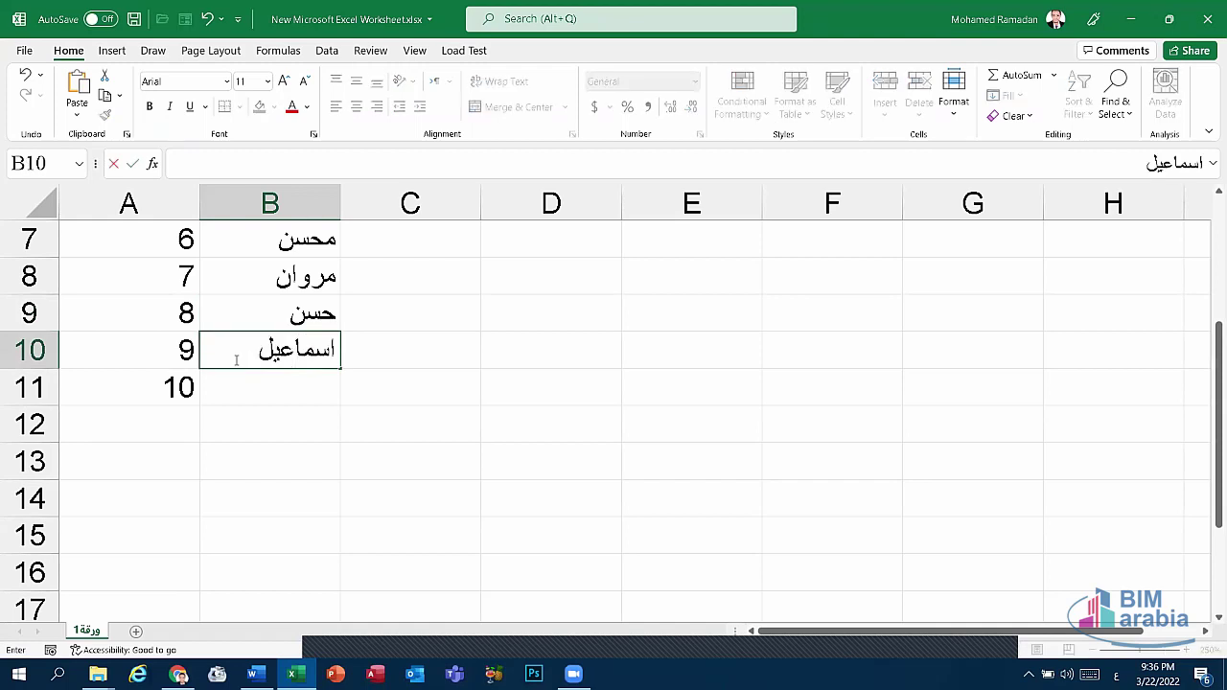
{"action": "key", "text": "Return"}
{"action": "type", "text": "حسين"}
{"action": "scroll", "coordinate": [233, 359], "scroll_direction": "up", "scroll_amount": 1}
{"action": "scroll", "coordinate": [243, 309], "scroll_direction": "up", "scroll_amount": 1}
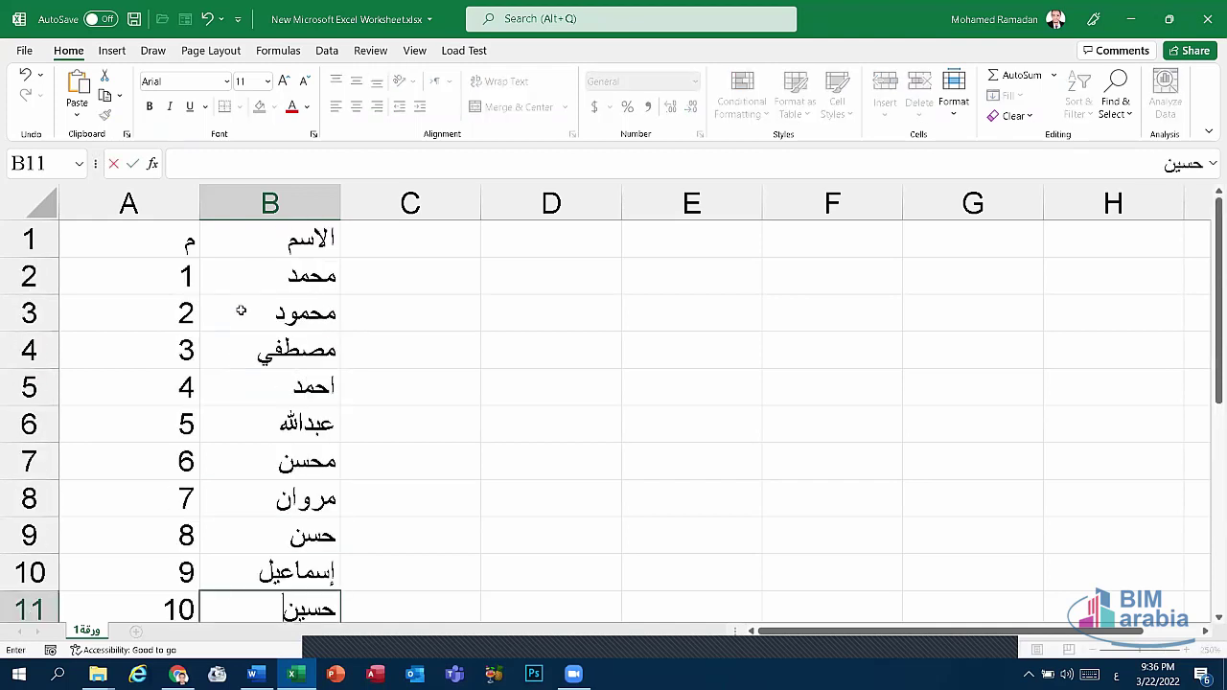
Enter header البلد in C1 and countries مصر, السعودية, مصر, الأمارات, قطر in C2:C6
{"action": "left_click", "coordinate": [418, 247]}
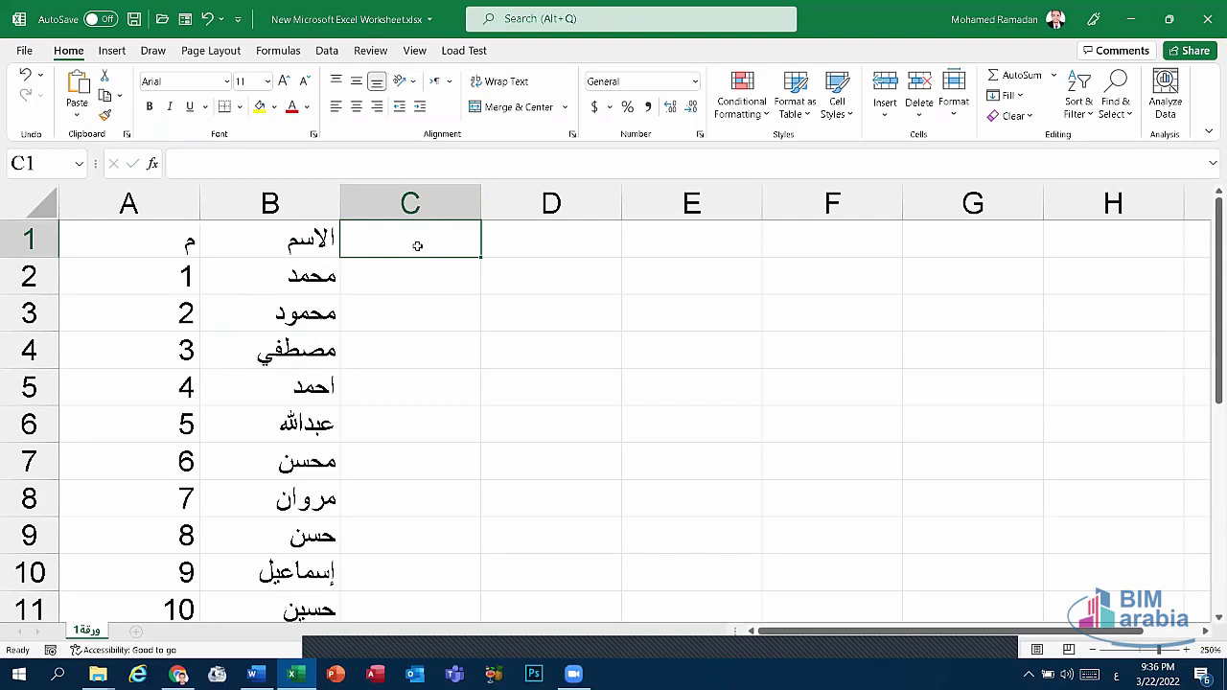
{"action": "type", "text": "البلد"}
{"action": "key", "text": "Return"}
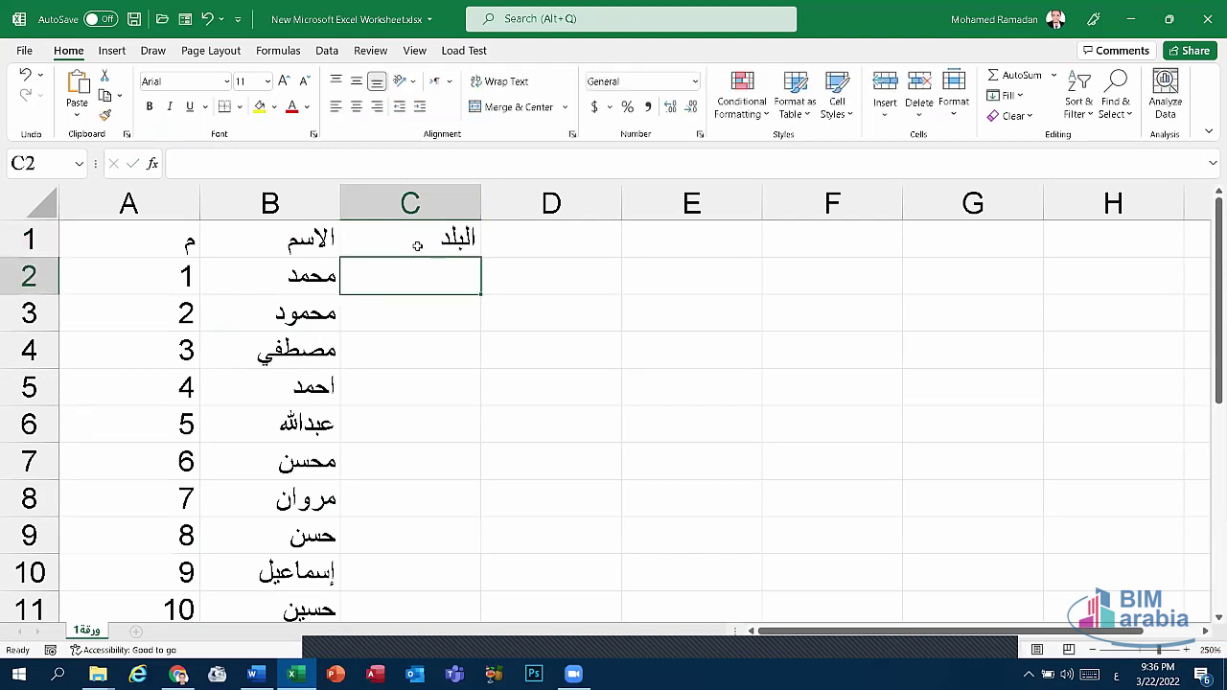
{"action": "type", "text": "مصر"}
{"action": "key", "text": "Return"}
{"action": "type", "text": "ت"}
{"action": "key", "text": "BackSpace"}
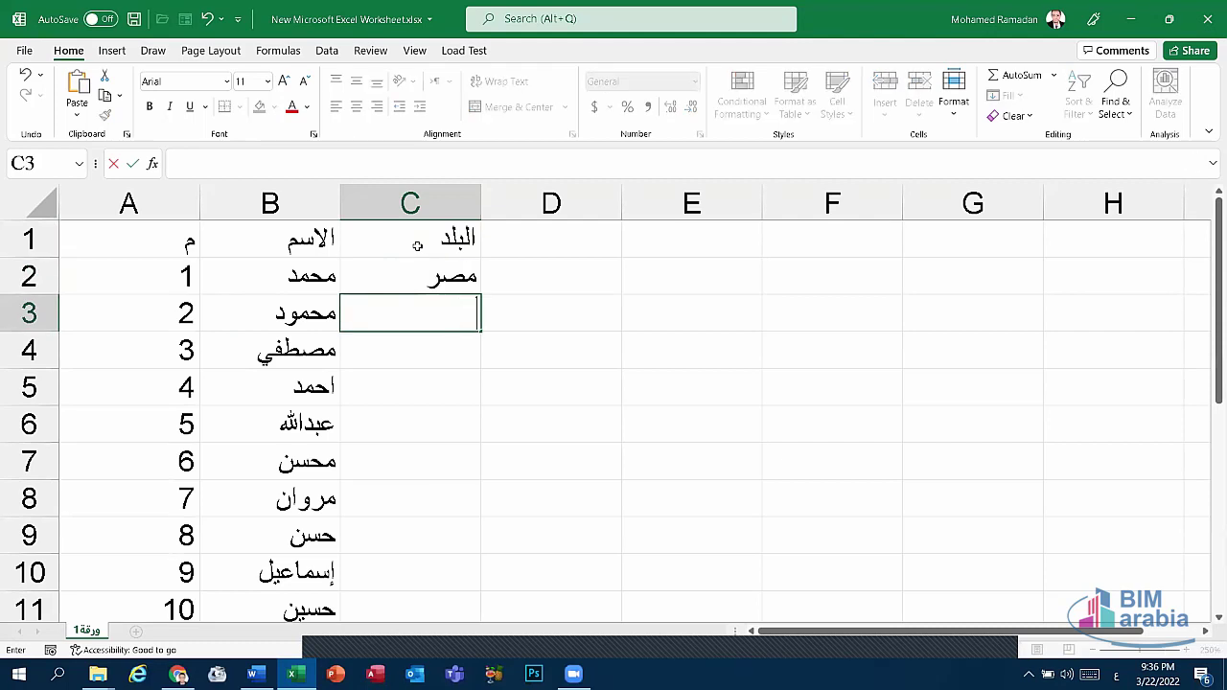
{"action": "type", "text": "السعودية"}
{"action": "key", "text": "Return"}
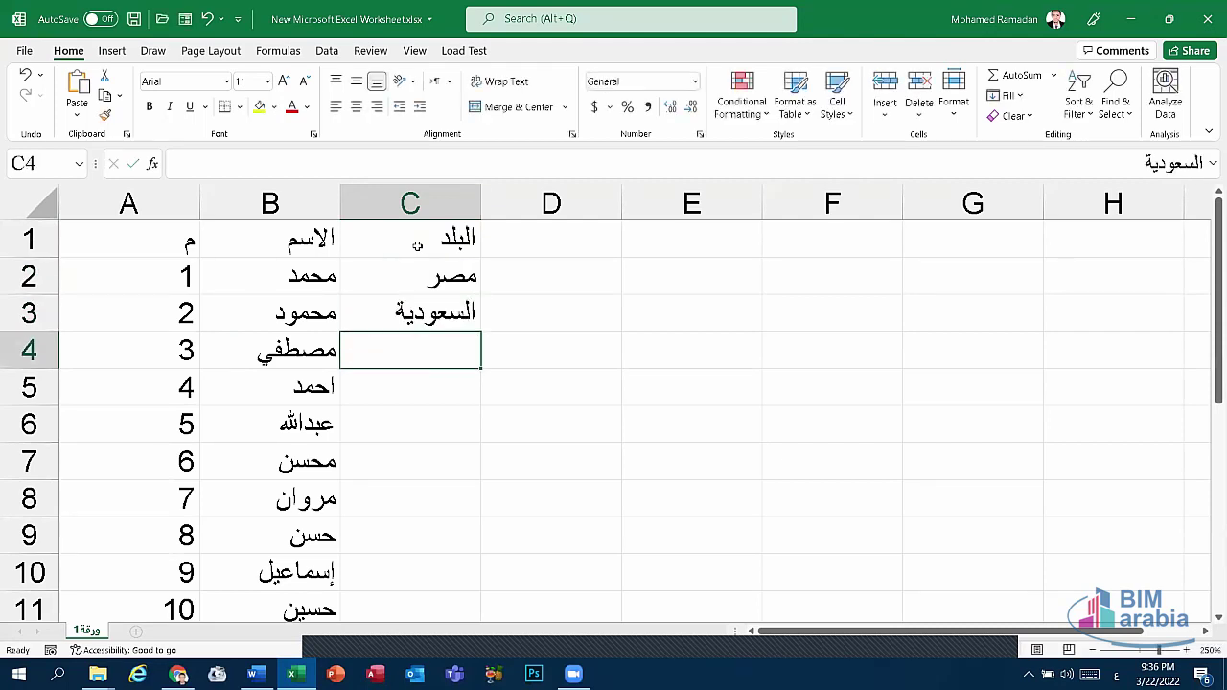
{"action": "type", "text": "مصر"}
{"action": "key", "text": "Return"}
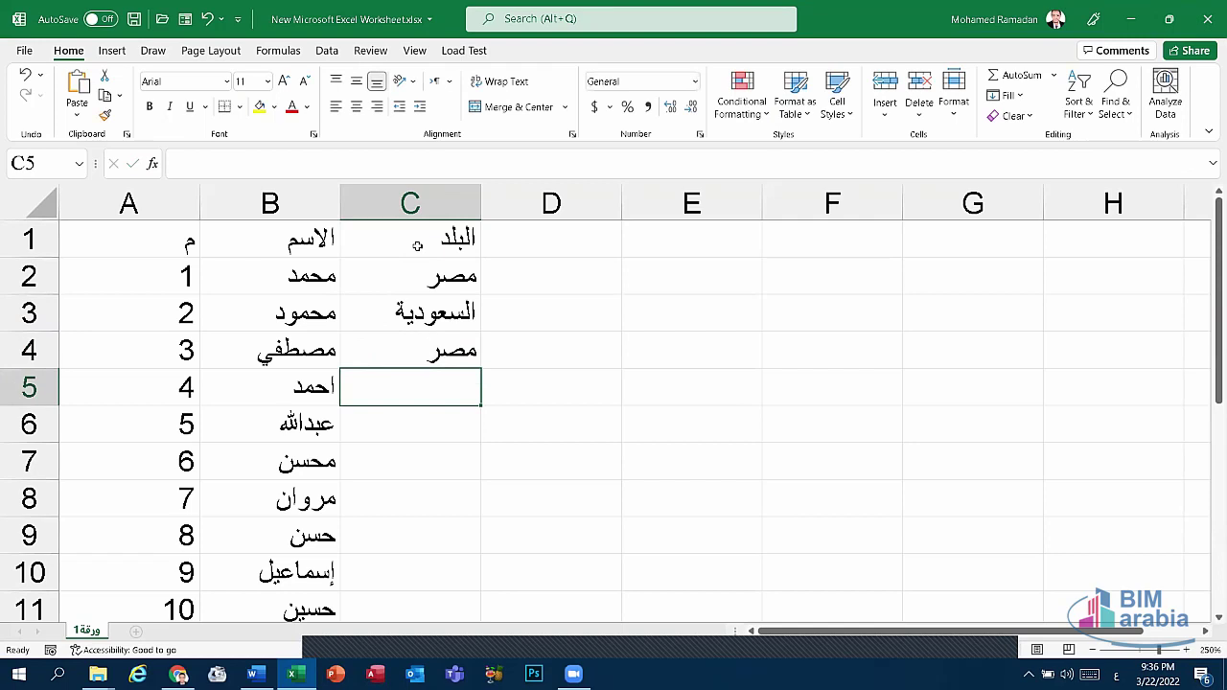
{"action": "type", "text": "الأمارات"}
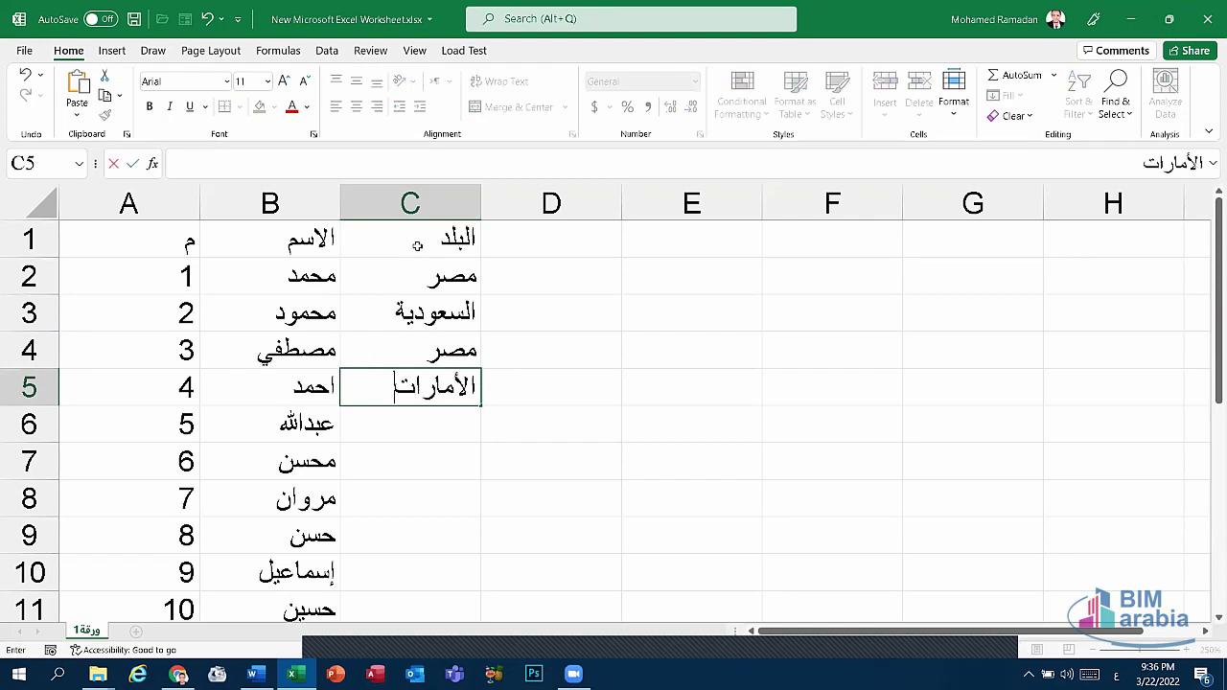
{"action": "key", "text": "Return"}
{"action": "type", "text": "قطر"}
{"action": "key", "text": "Return"}
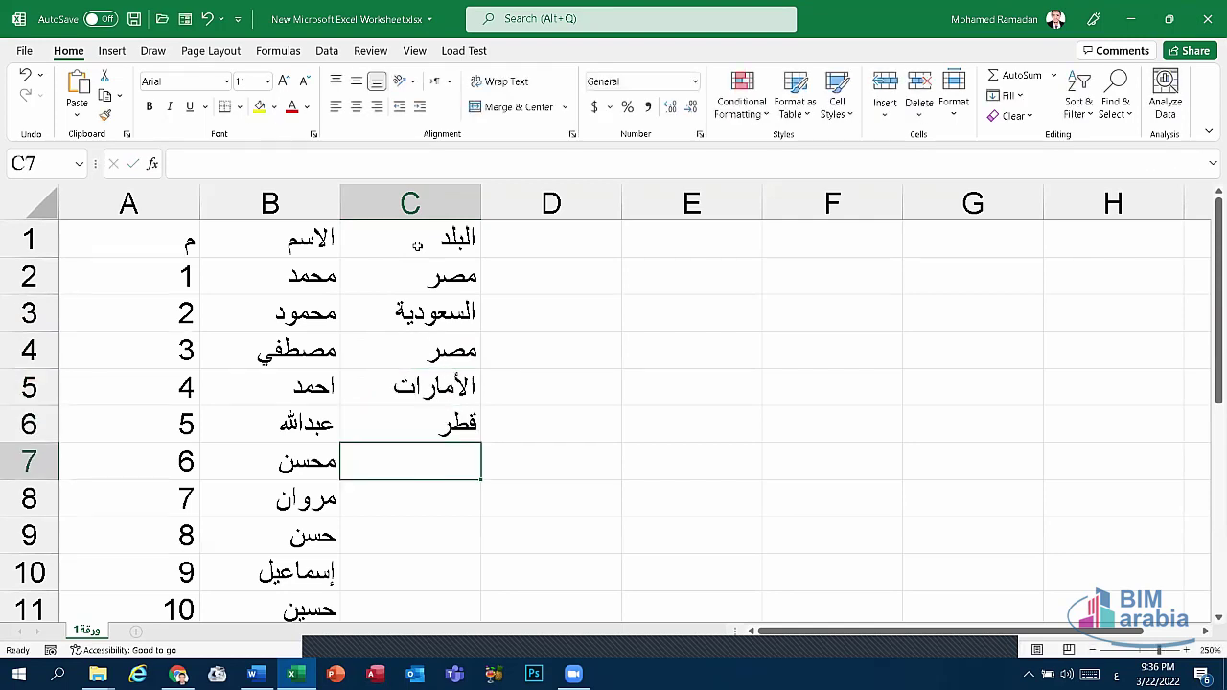
Enter countries البحرين, الكويت, فلسطين, مصر, اليمن in C7:C11
{"action": "type", "text": "البحرين"}
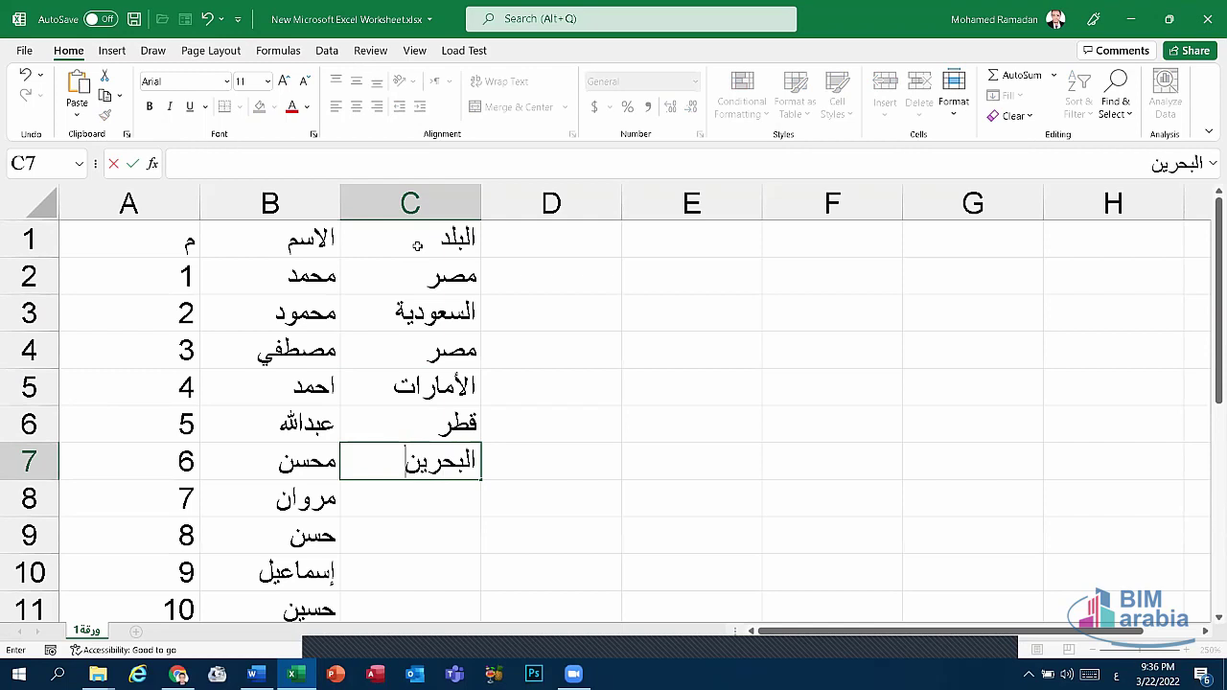
{"action": "key", "text": "Return"}
{"action": "scroll", "coordinate": [430, 296], "scroll_direction": "down", "scroll_amount": 3}
{"action": "scroll", "coordinate": [534, 305], "scroll_direction": "up", "scroll_amount": 2}
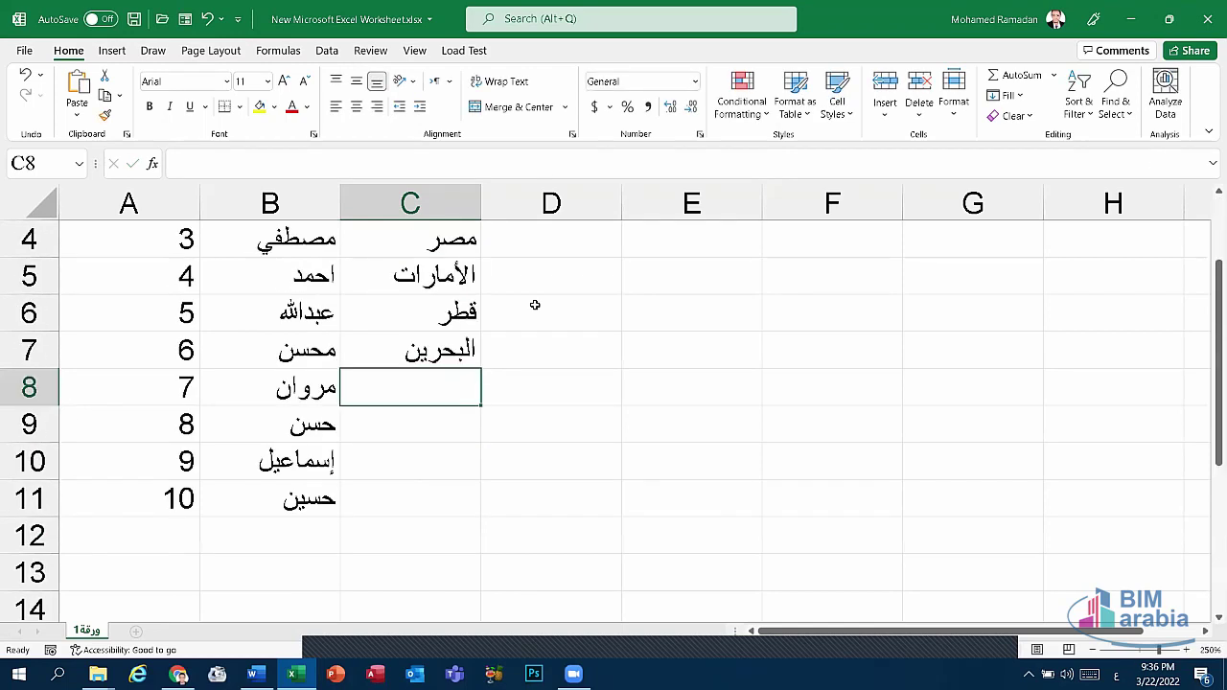
{"action": "type", "text": "الكويت"}
{"action": "key", "text": "Return"}
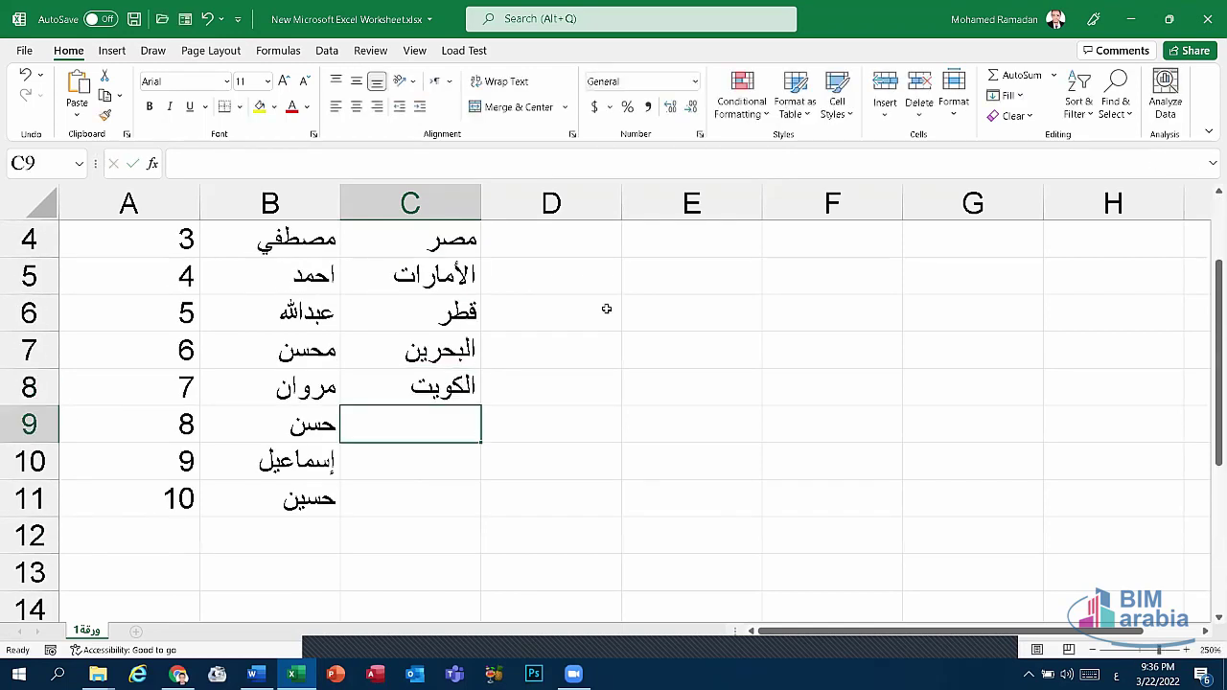
{"action": "type", "text": "فلسطين"}
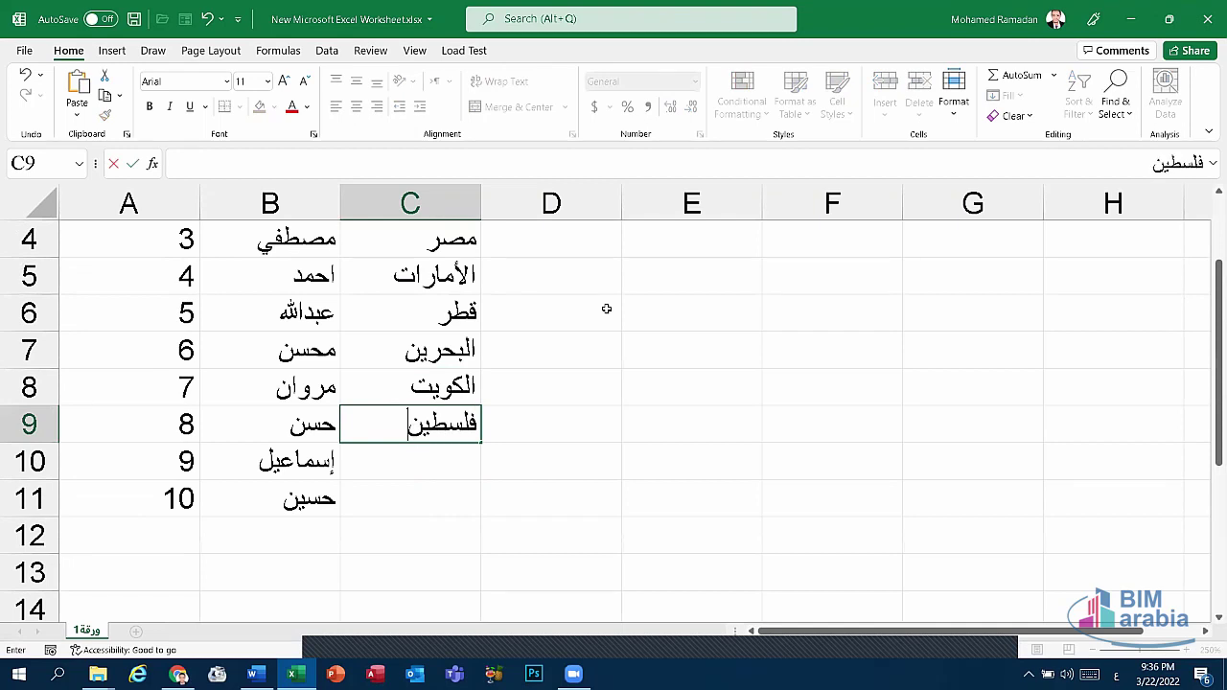
{"action": "key", "text": "Return"}
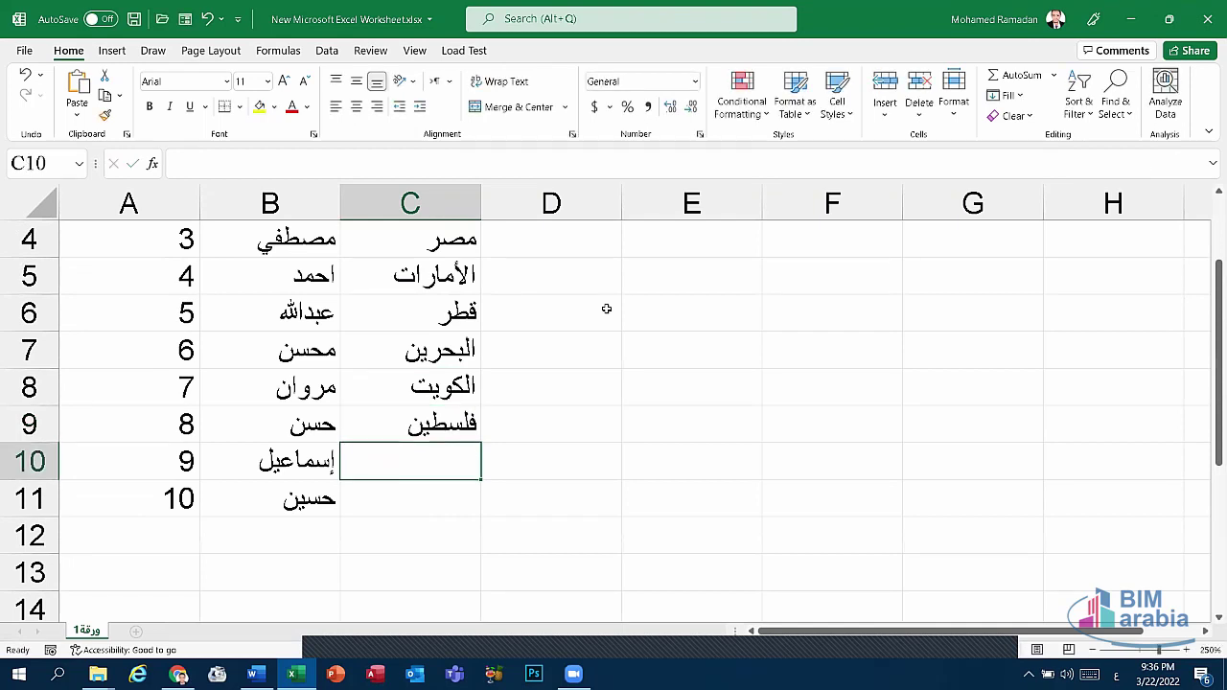
{"action": "type", "text": "مصر"}
{"action": "key", "text": "Return"}
{"action": "type", "text": "ال"}
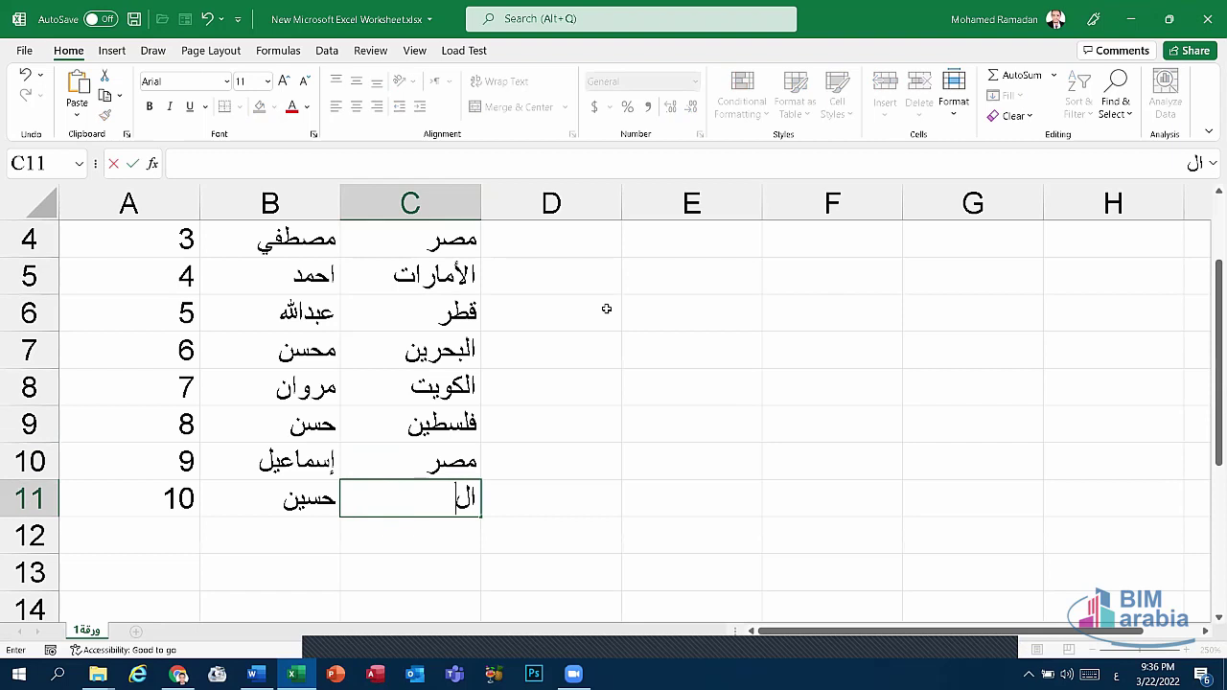
{"action": "type", "text": "يمن"}
{"action": "scroll", "coordinate": [583, 323], "scroll_direction": "up", "scroll_amount": 1}
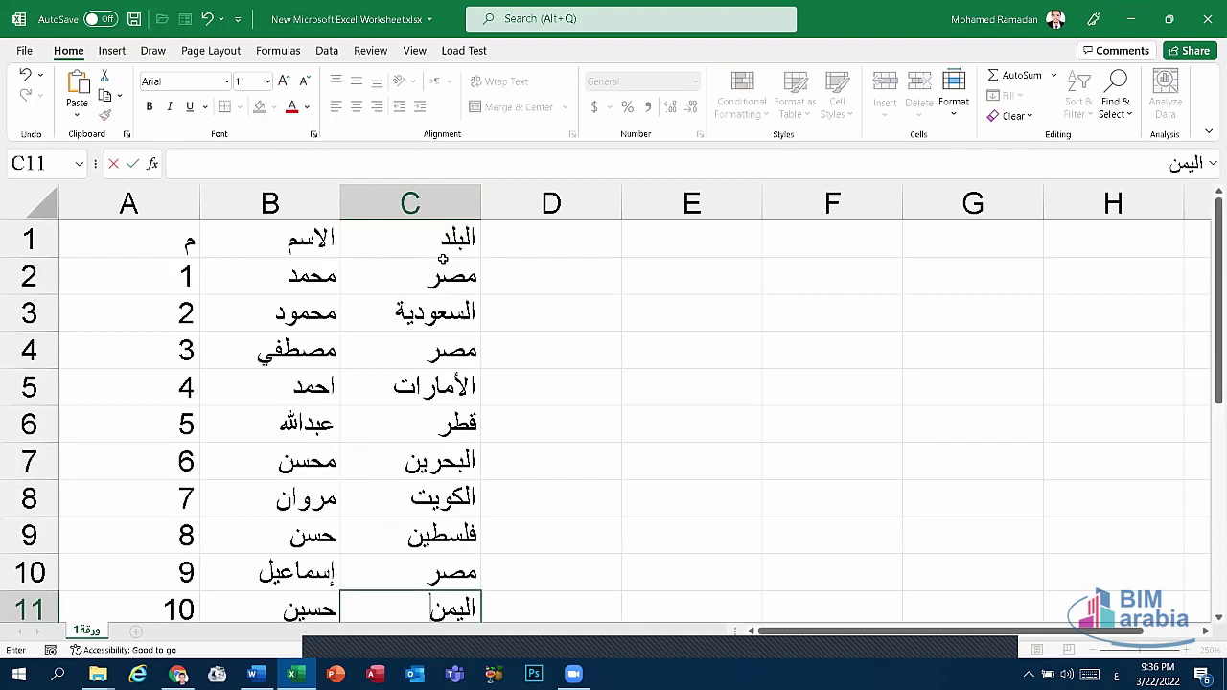
{"action": "left_click", "coordinate": [374, 292]}
{"action": "left_click", "coordinate": [202, 315]}
Set table A1:C11 to Times New Roman at font size 12
{"action": "left_click", "coordinate": [191, 247]}
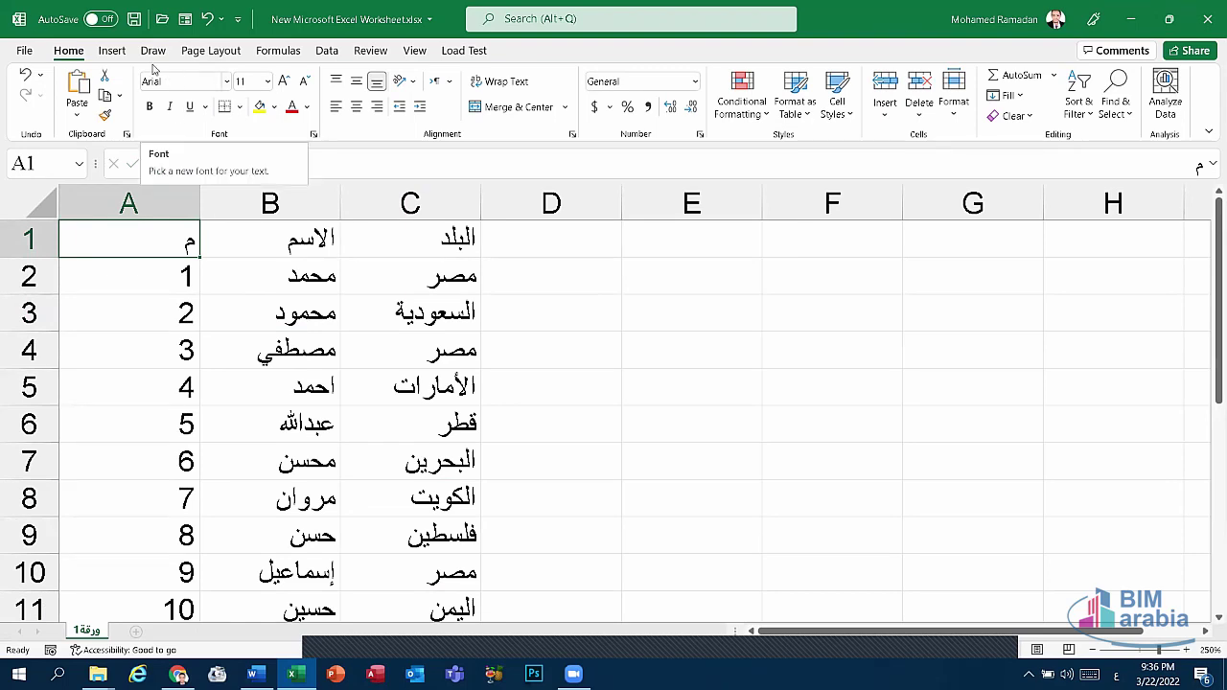
{"action": "mouse_move", "coordinate": [173, 246]}
{"action": "left_mouse_down"}
{"action": "mouse_move", "coordinate": [431, 499]}
{"action": "mouse_move", "coordinate": [410, 589]}
{"action": "left_mouse_up"}
{"action": "scroll", "coordinate": [391, 506], "scroll_direction": "up", "scroll_amount": 1}
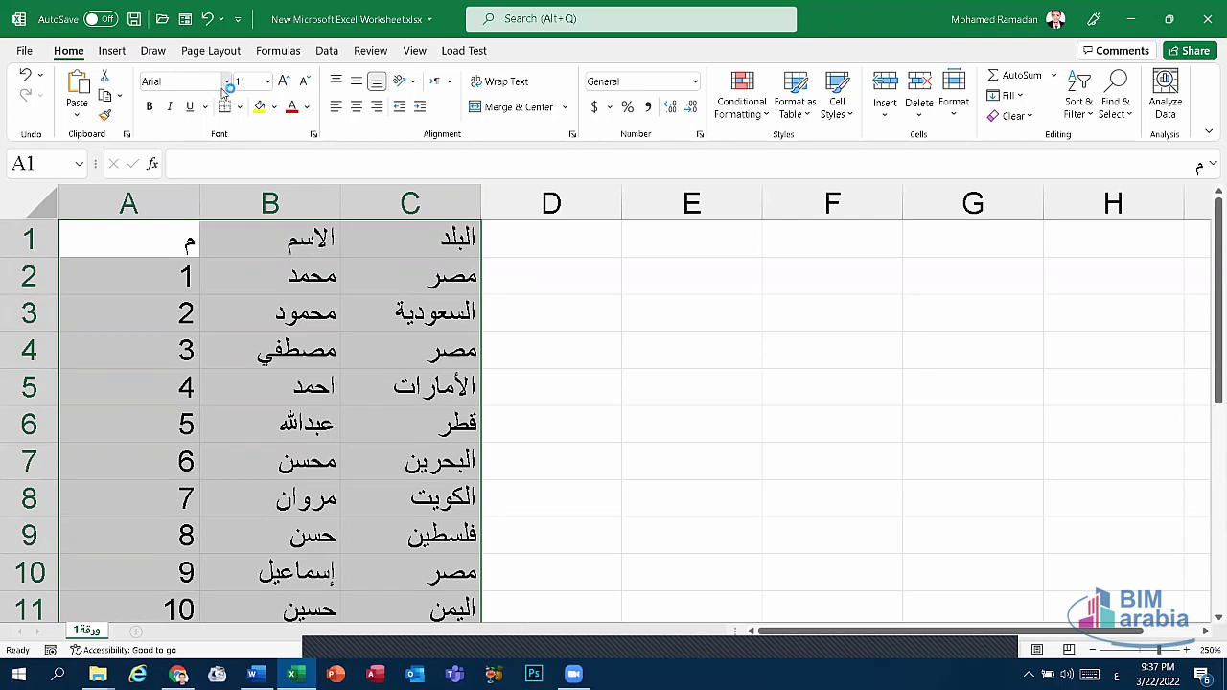
{"action": "left_click", "coordinate": [227, 83]}
{"action": "left_click", "coordinate": [227, 131]}
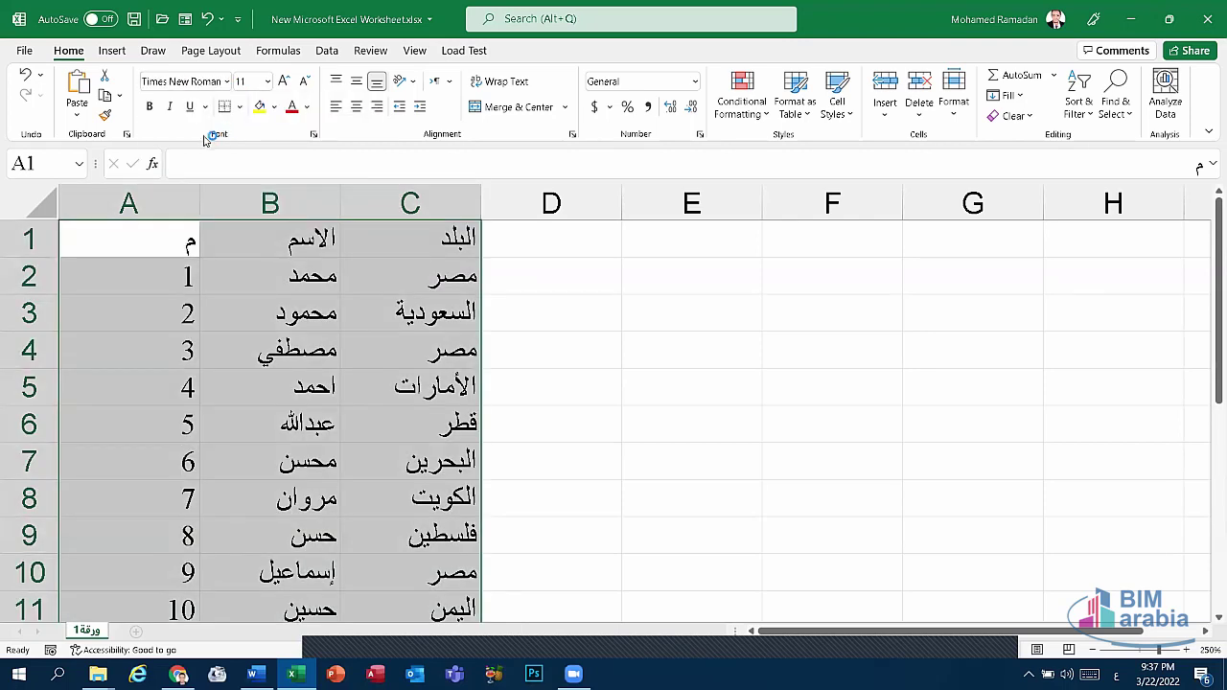
{"action": "left_click", "coordinate": [267, 81]}
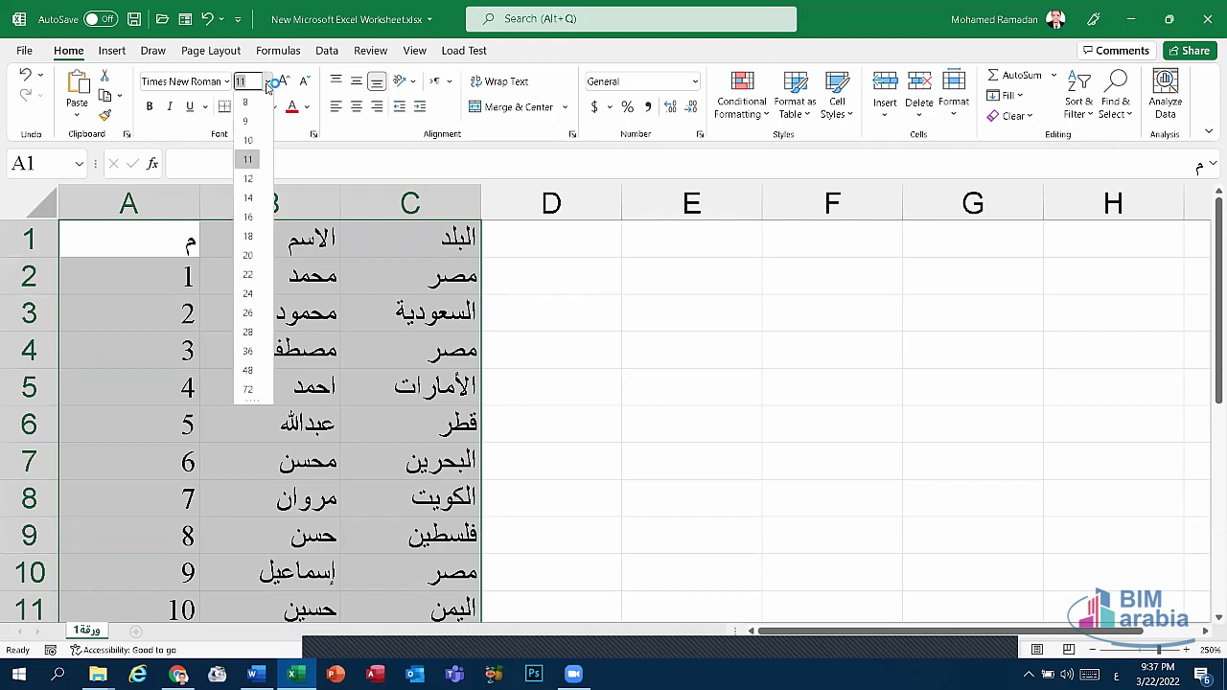
{"action": "left_click", "coordinate": [247, 179]}
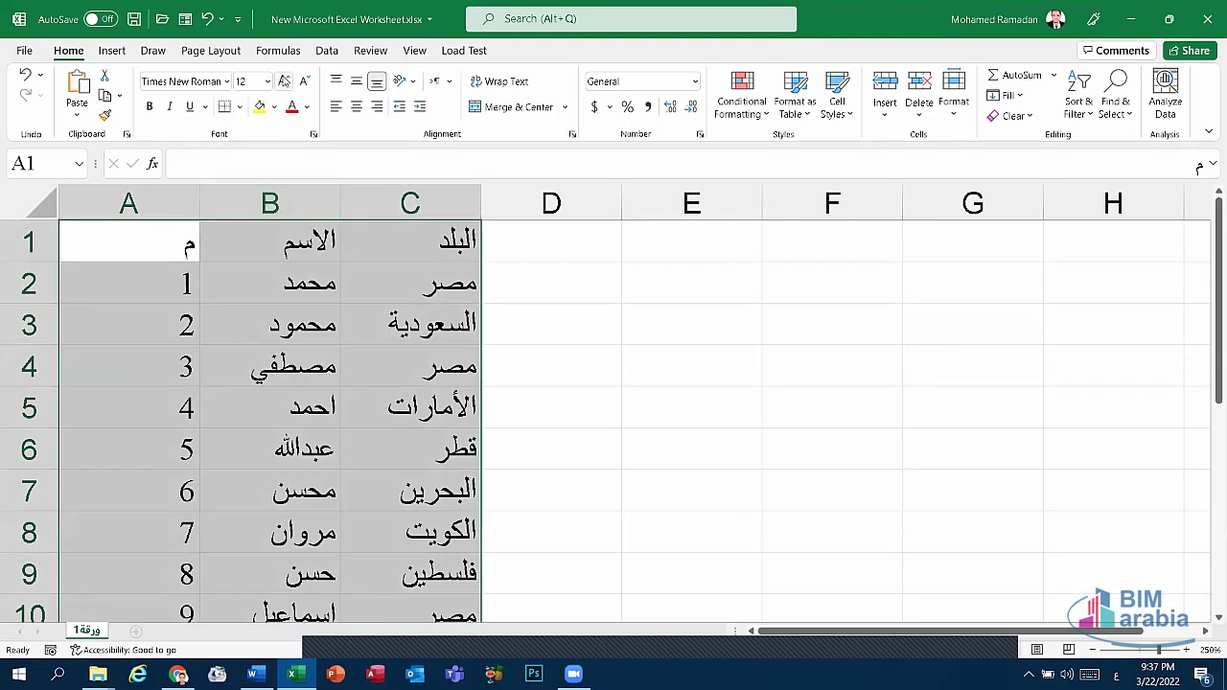
Enlarge the table text three steps, then shrink it back to 12
{"action": "left_click", "coordinate": [284, 80]}
{"action": "left_click", "coordinate": [284, 81]}
{"action": "left_click", "coordinate": [283, 81]}
{"action": "left_click", "coordinate": [283, 81]}
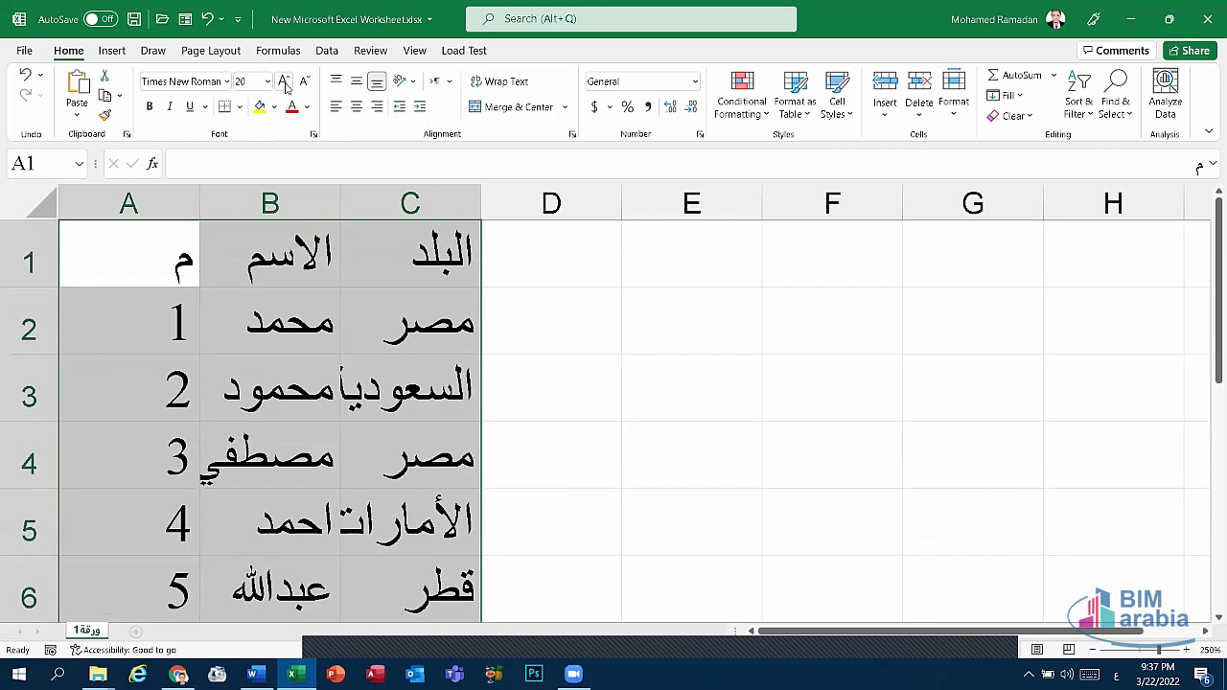
{"action": "left_click", "coordinate": [284, 80]}
{"action": "left_click", "coordinate": [302, 81]}
{"action": "left_click", "coordinate": [303, 81]}
{"action": "left_click", "coordinate": [302, 81]}
{"action": "left_click", "coordinate": [303, 81]}
{"action": "left_click", "coordinate": [302, 81]}
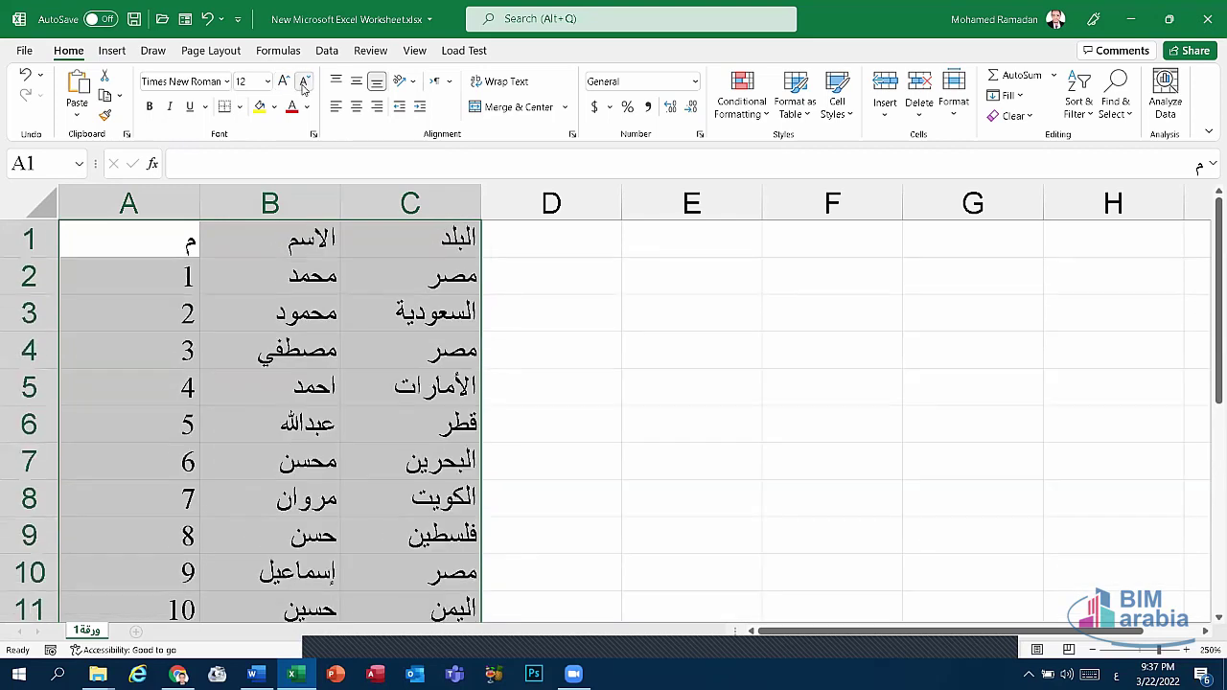
Make the table text bold and italic, toggling underline on and off
{"action": "left_click", "coordinate": [152, 110]}
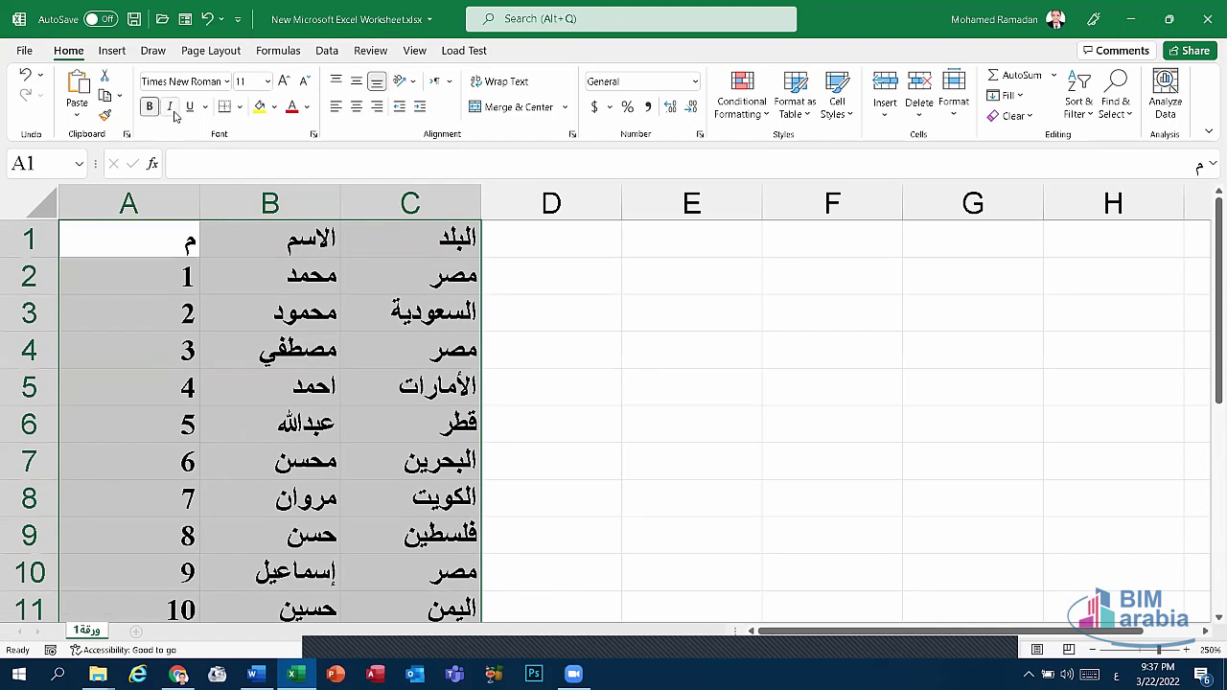
{"action": "left_click", "coordinate": [171, 108]}
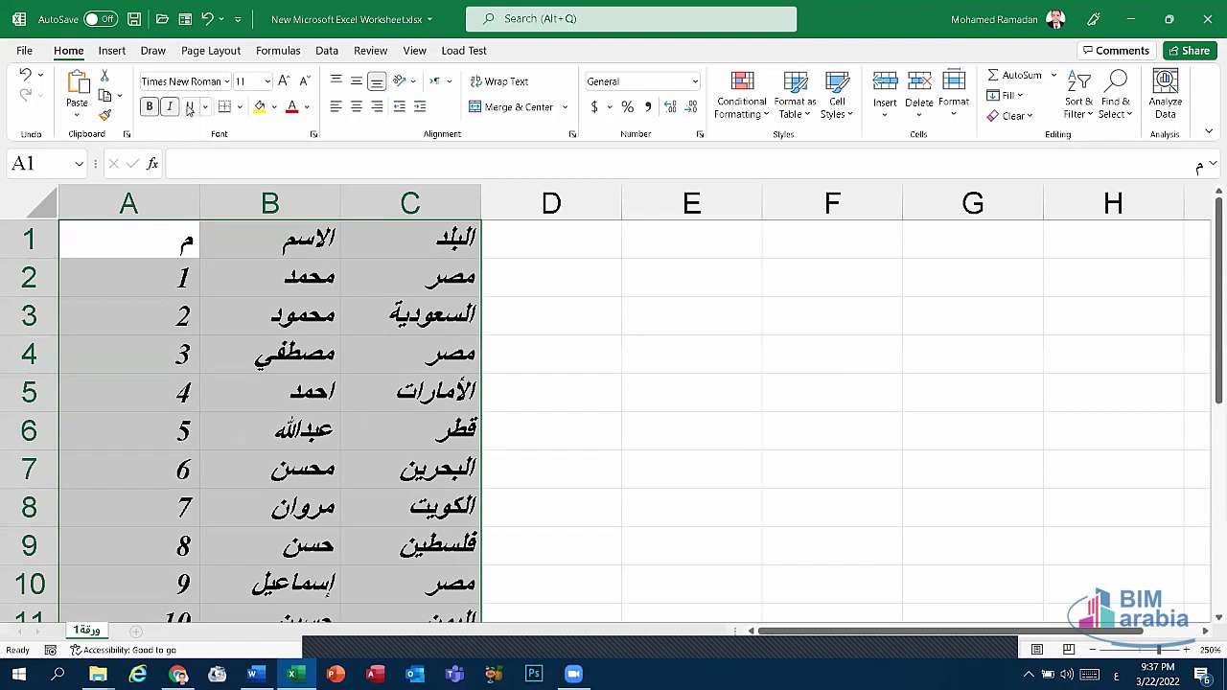
{"action": "left_click", "coordinate": [189, 107]}
{"action": "left_click", "coordinate": [190, 108]}
{"action": "left_click", "coordinate": [188, 108]}
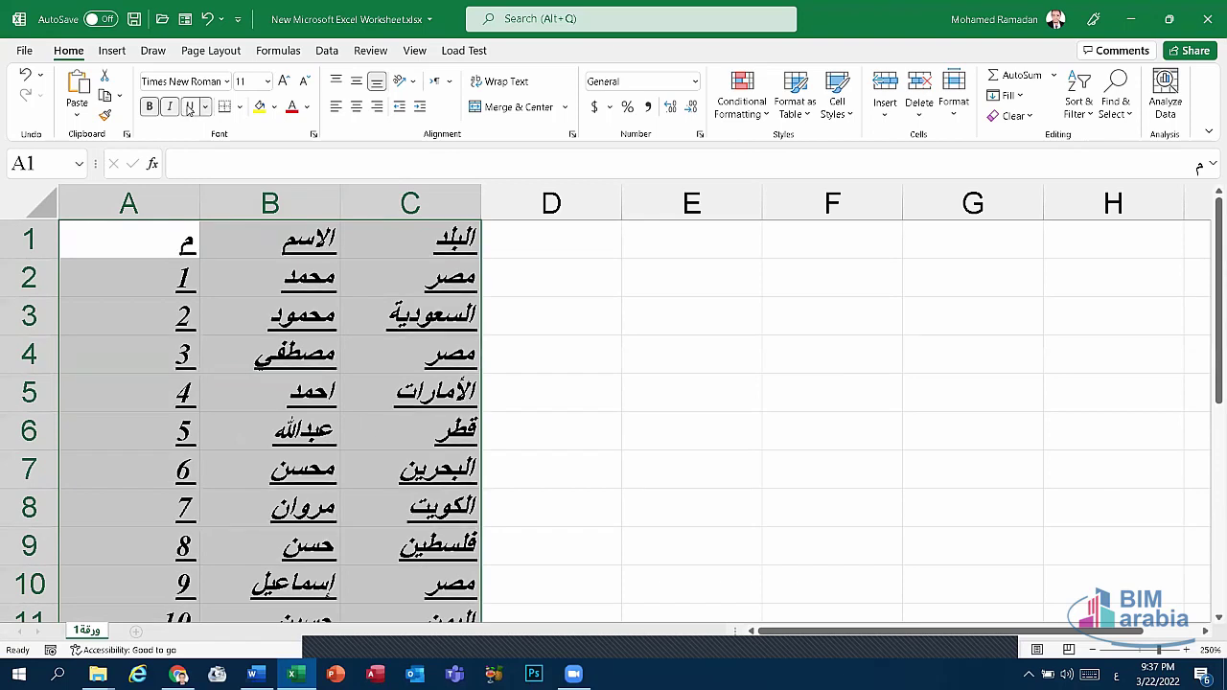
{"action": "left_click", "coordinate": [189, 107]}
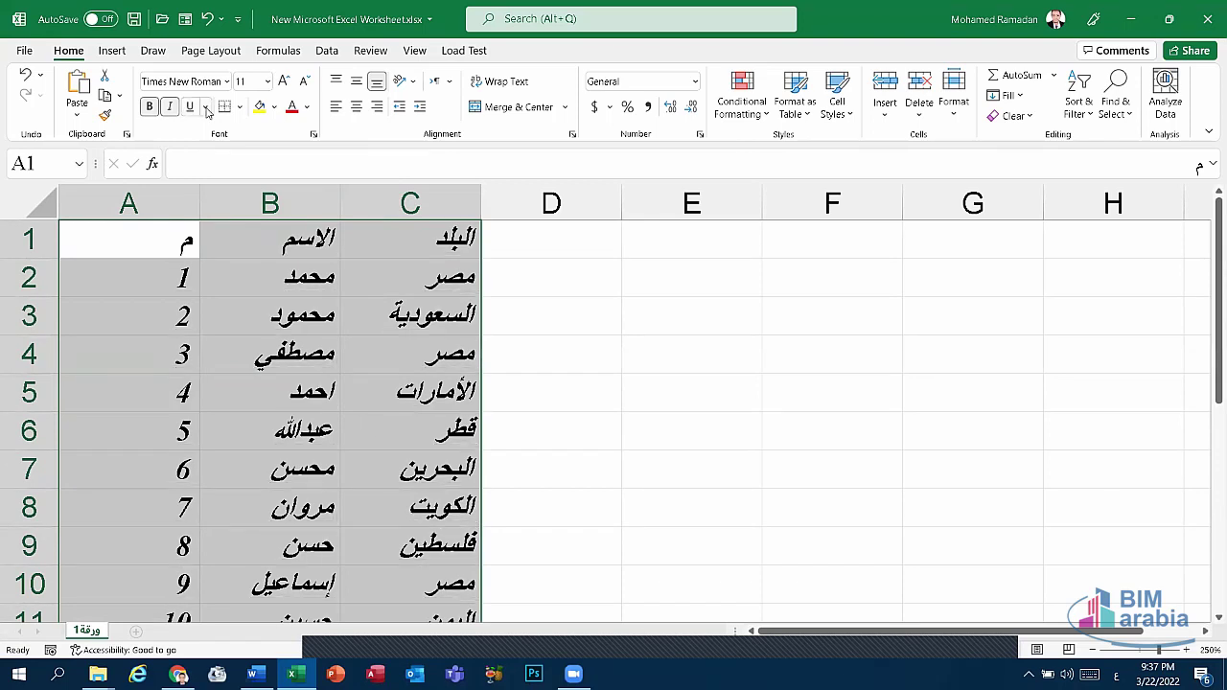
Try single then double underline on the table text, then remove underlining
{"action": "left_click", "coordinate": [205, 110]}
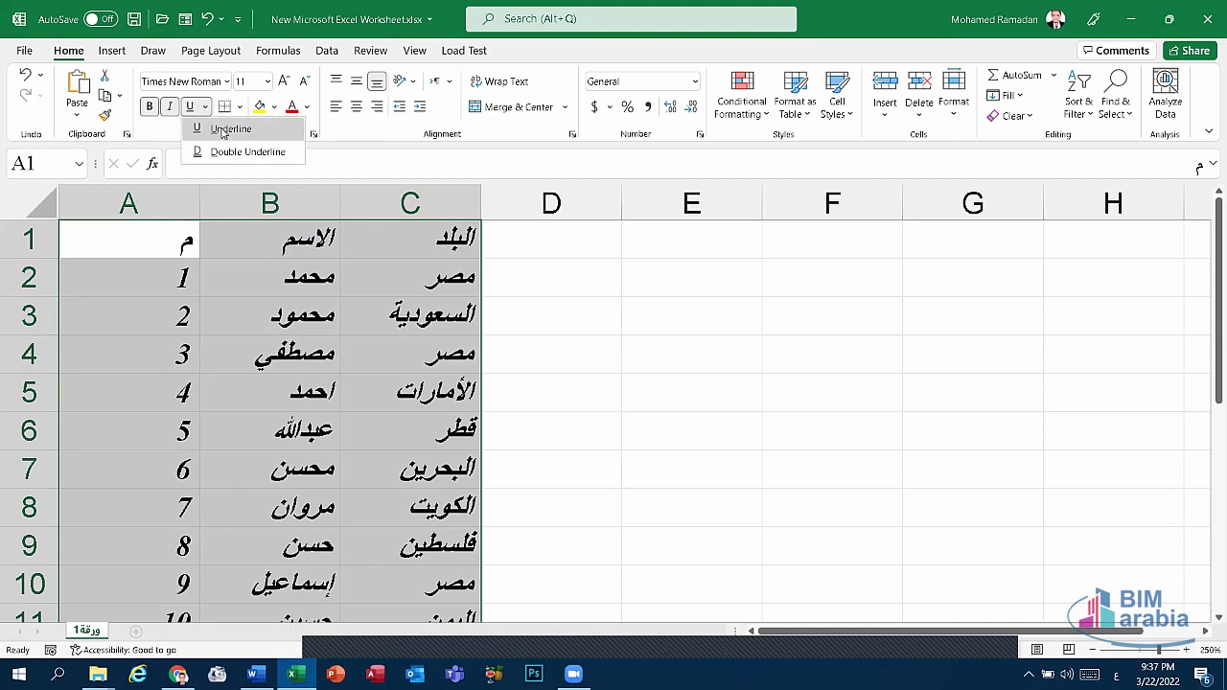
{"action": "left_click", "coordinate": [252, 129]}
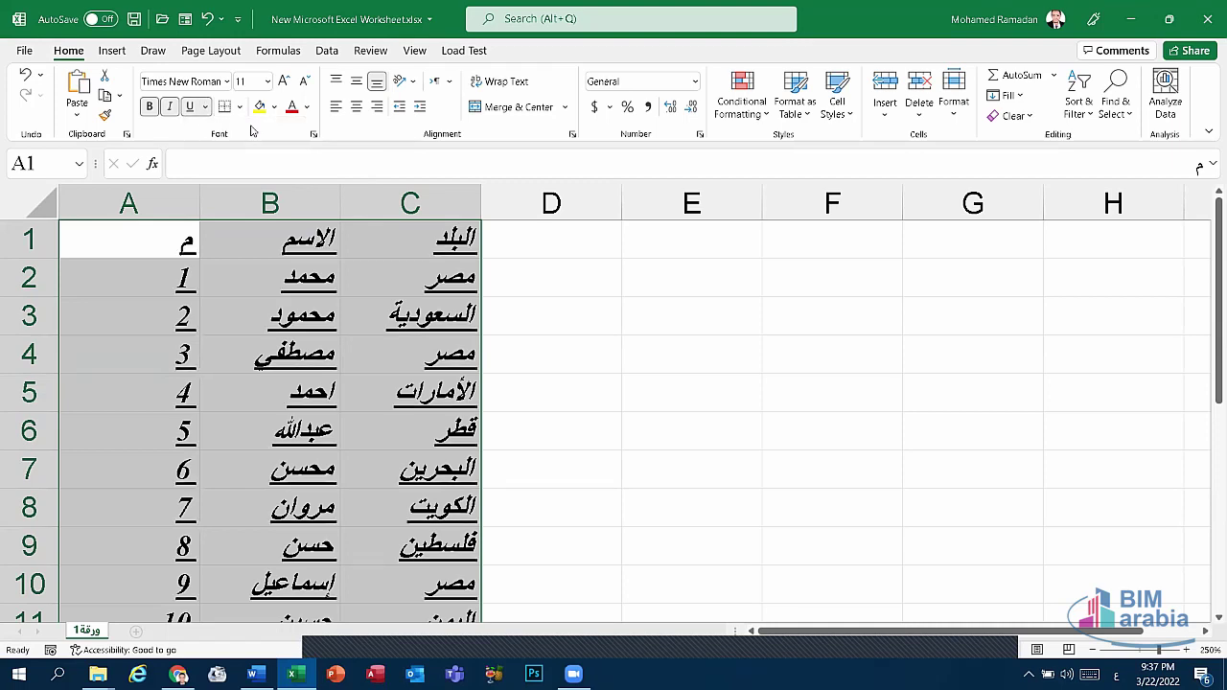
{"action": "left_click", "coordinate": [204, 109]}
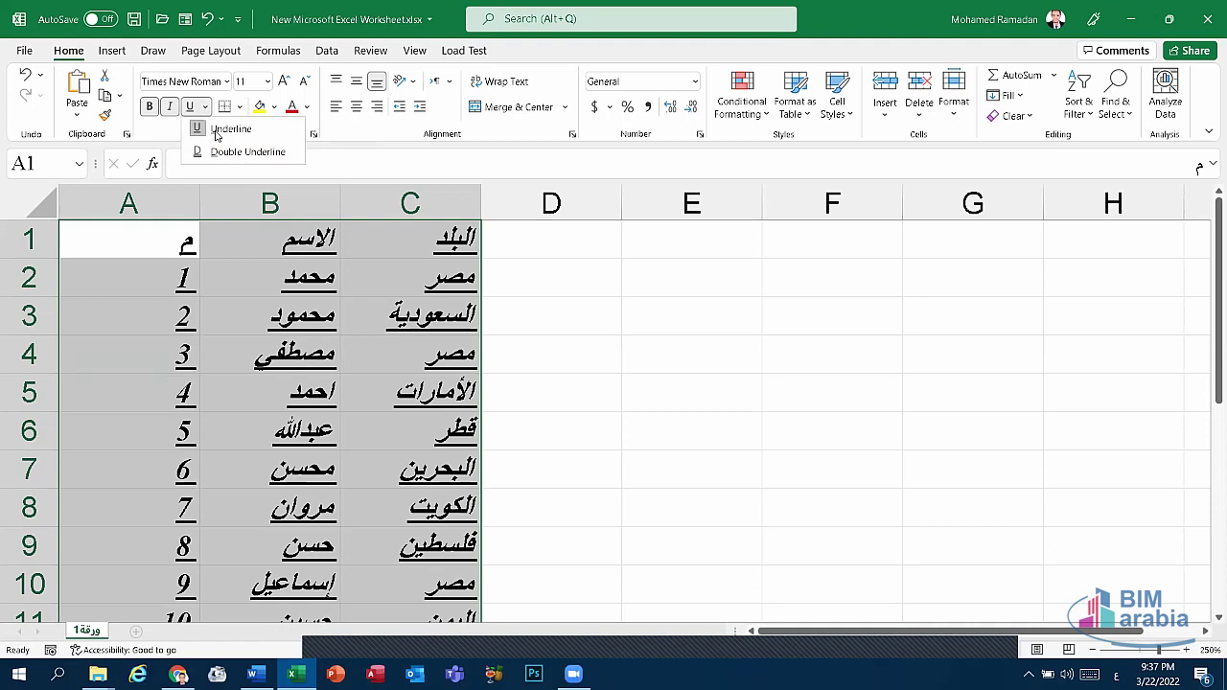
{"action": "left_click", "coordinate": [262, 148]}
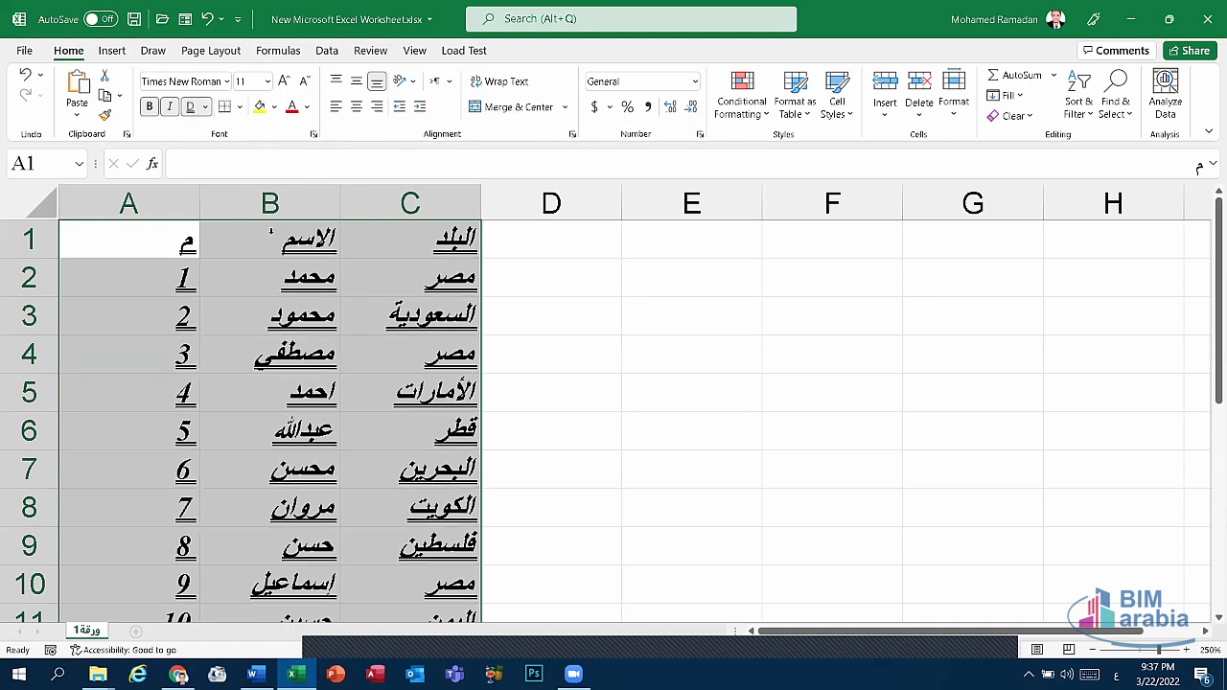
{"action": "left_click", "coordinate": [191, 108]}
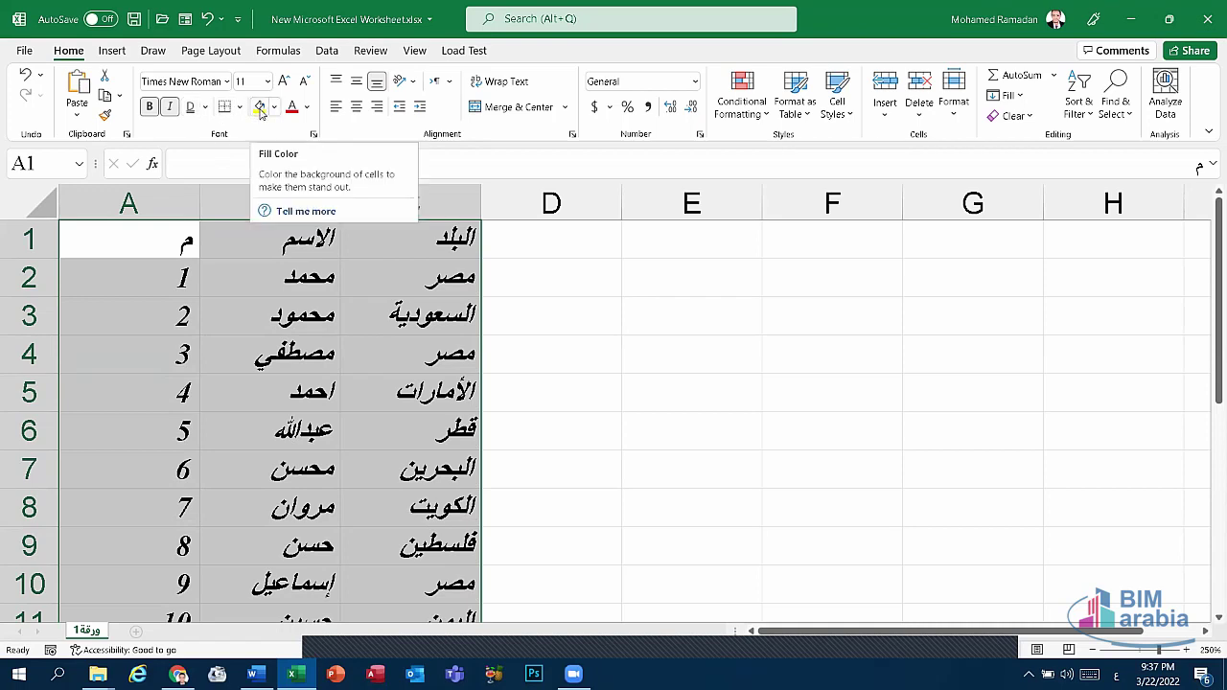
Fill the table yellow, undo it, then repeat the yellow fill on header row A1:C1
{"action": "left_click", "coordinate": [260, 108]}
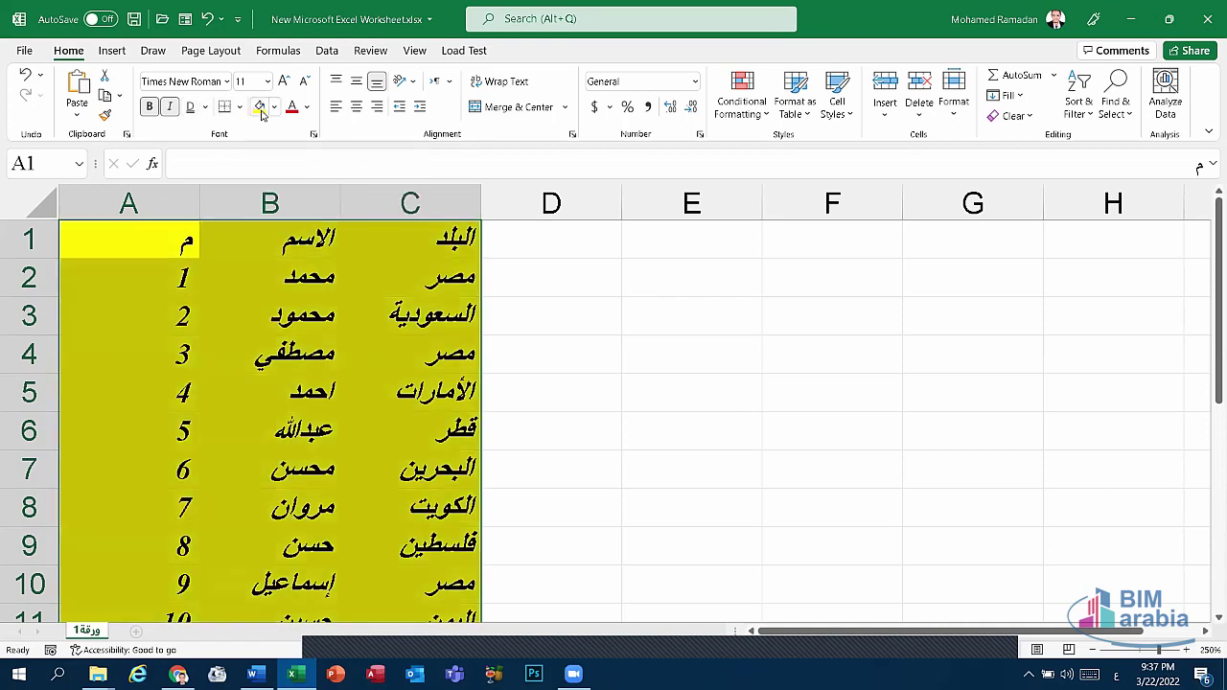
{"action": "left_click", "coordinate": [273, 108]}
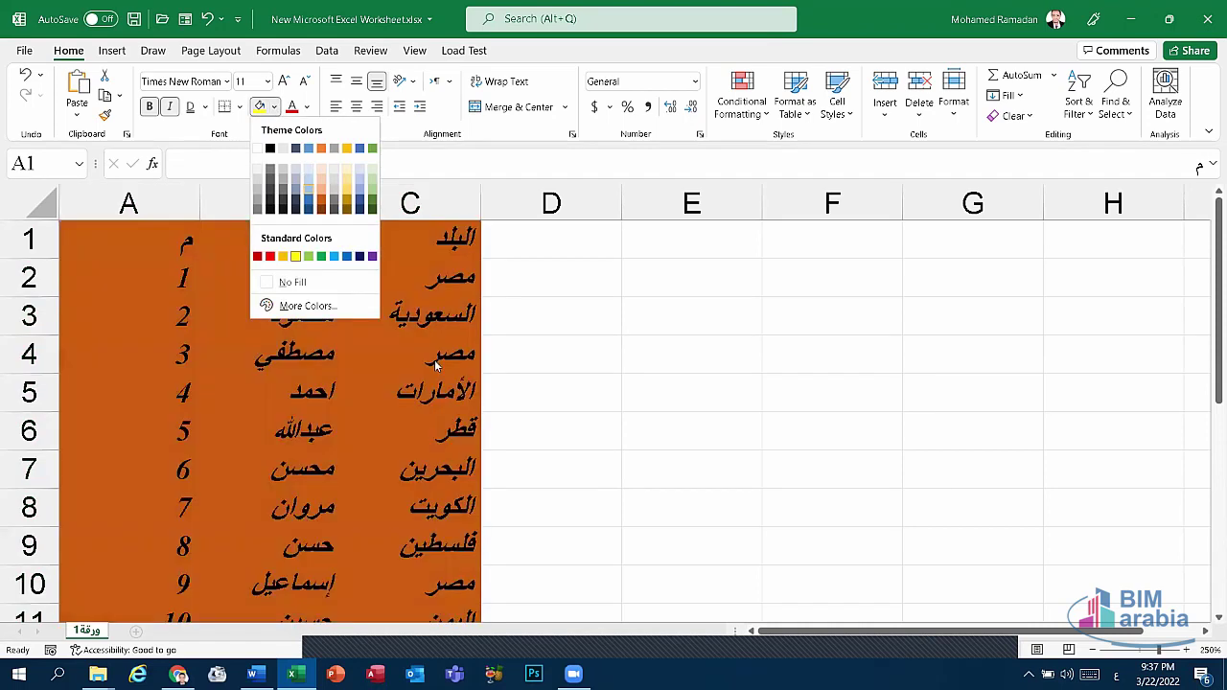
{"action": "left_click", "coordinate": [433, 272]}
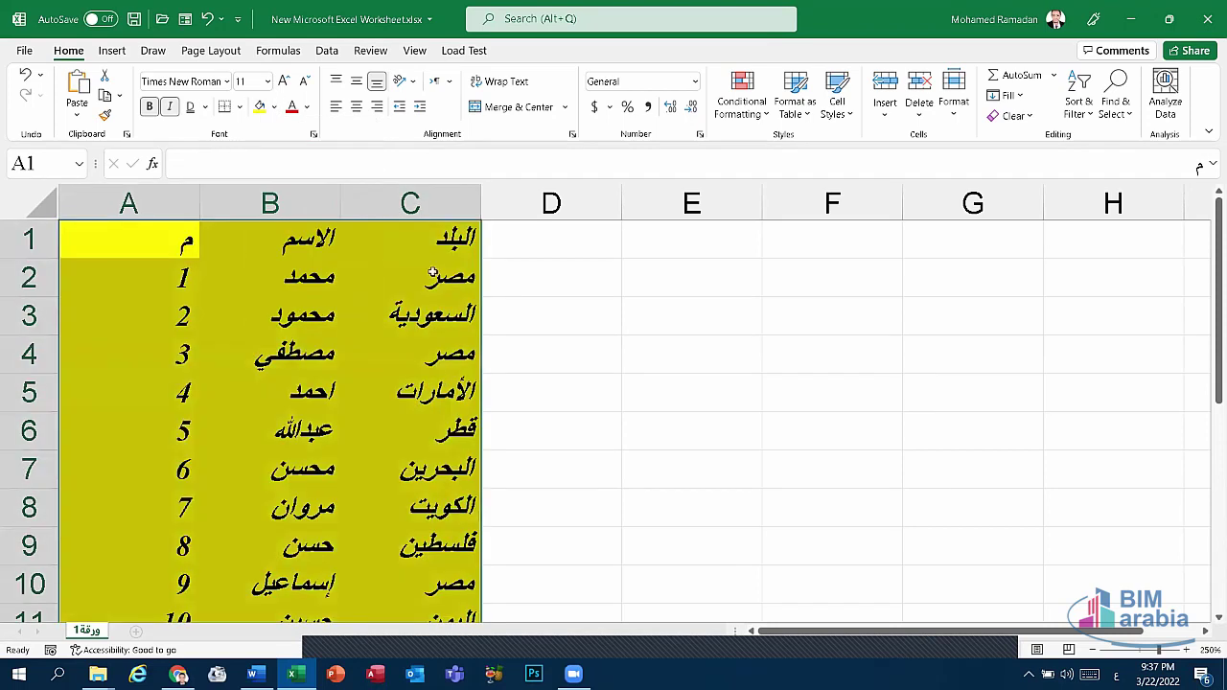
{"action": "left_click", "coordinate": [204, 19]}
{"action": "left_click", "coordinate": [428, 267]}
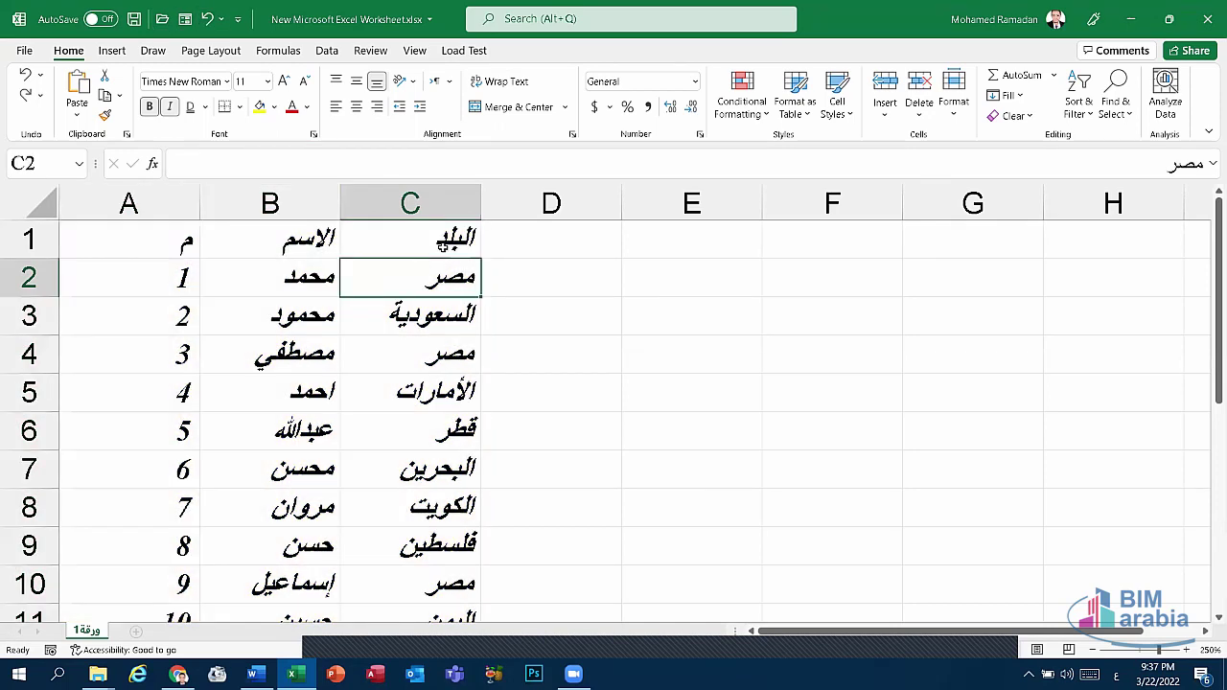
{"action": "mouse_move", "coordinate": [432, 251]}
{"action": "left_mouse_down"}
{"action": "mouse_move", "coordinate": [144, 254]}
{"action": "mouse_move", "coordinate": [170, 618]}
{"action": "left_mouse_up"}
{"action": "key", "text": "F4"}
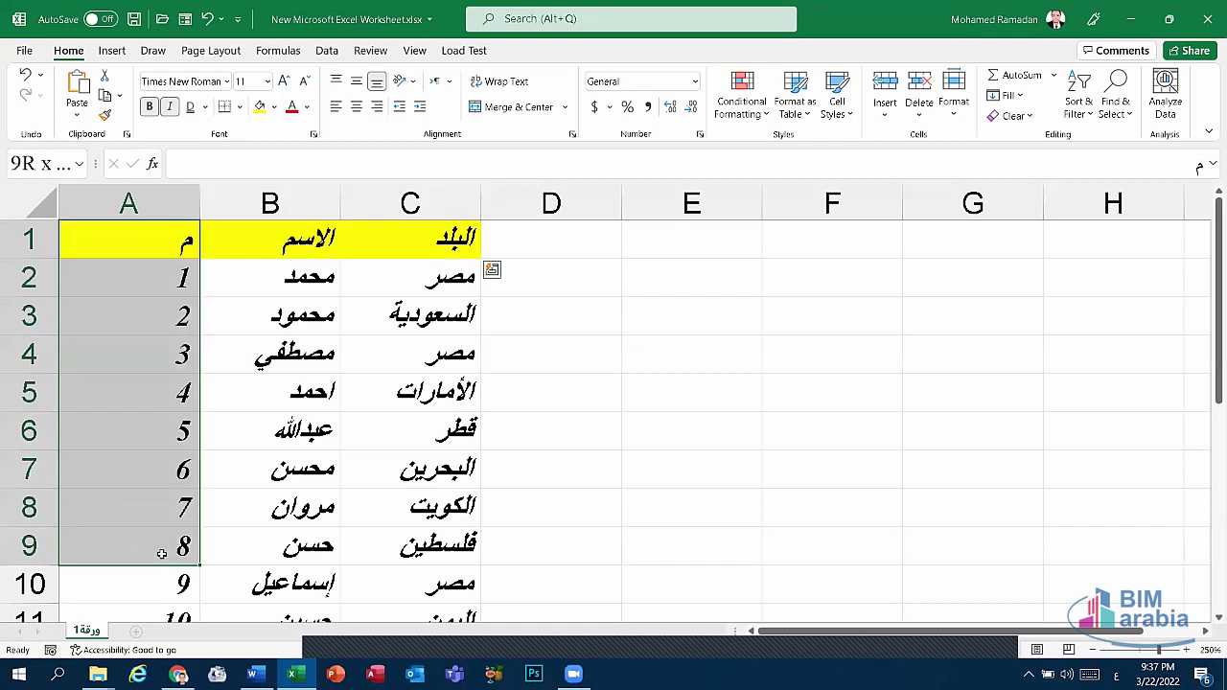
Fill the serial-number column light blue, then select the whole table A1:C11
{"action": "left_click", "coordinate": [274, 106]}
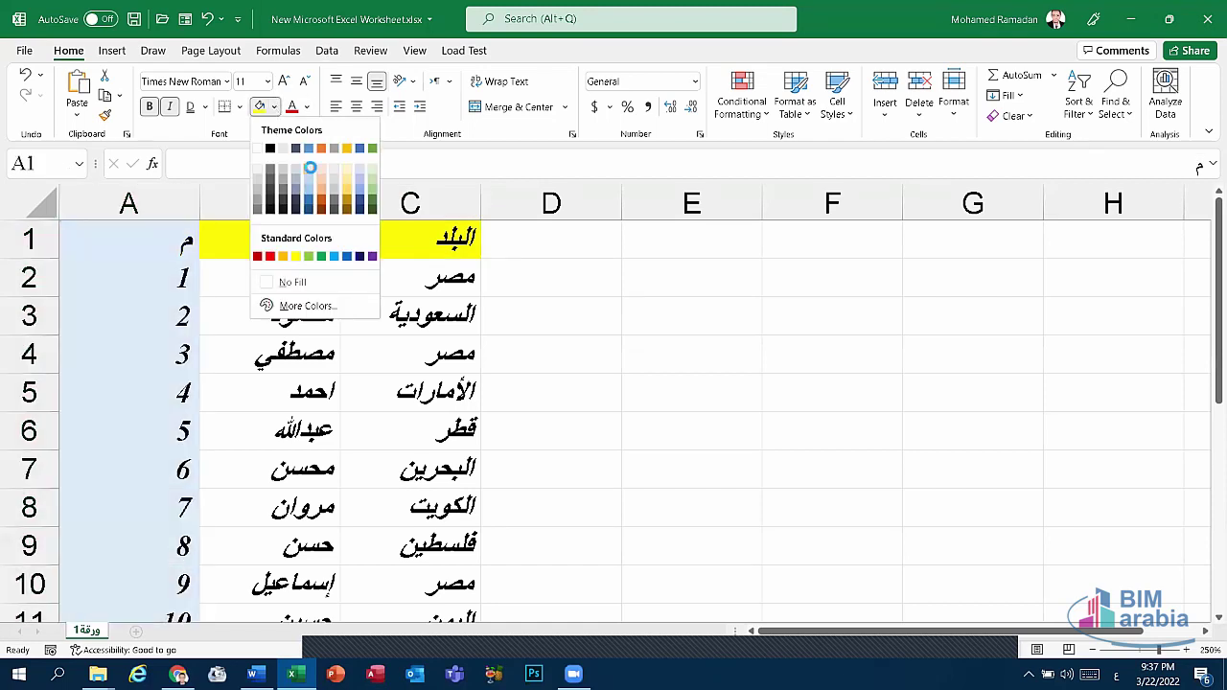
{"action": "left_click", "coordinate": [308, 169]}
{"action": "left_click", "coordinate": [305, 350]}
{"action": "left_click_drag", "start_coordinate": [437, 251], "coordinate": [153, 616]}
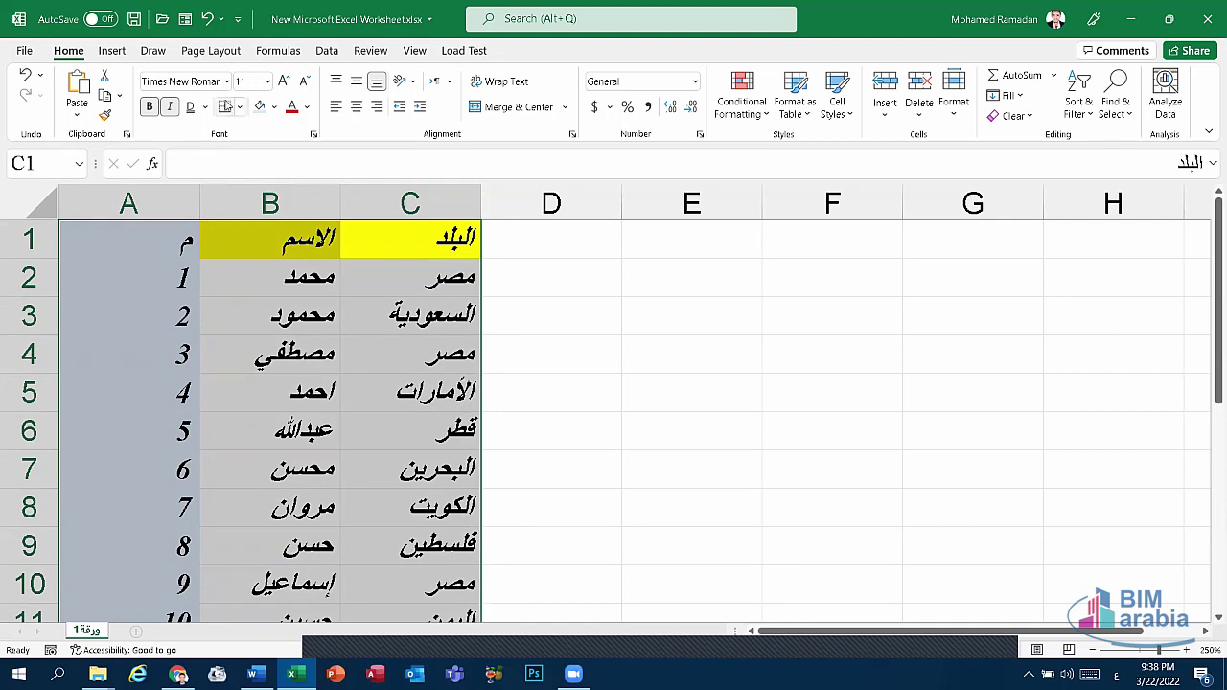
Apply All Borders to the table and centre its text horizontally and vertically
{"action": "left_click", "coordinate": [240, 107]}
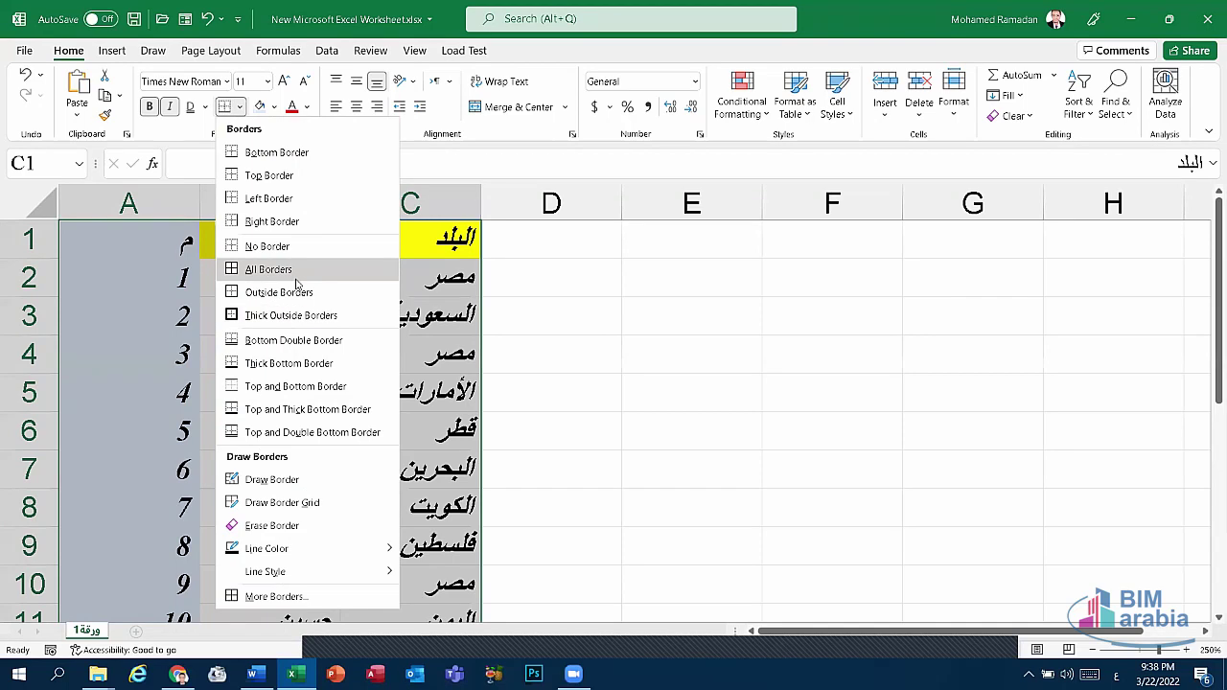
{"action": "left_click", "coordinate": [270, 270]}
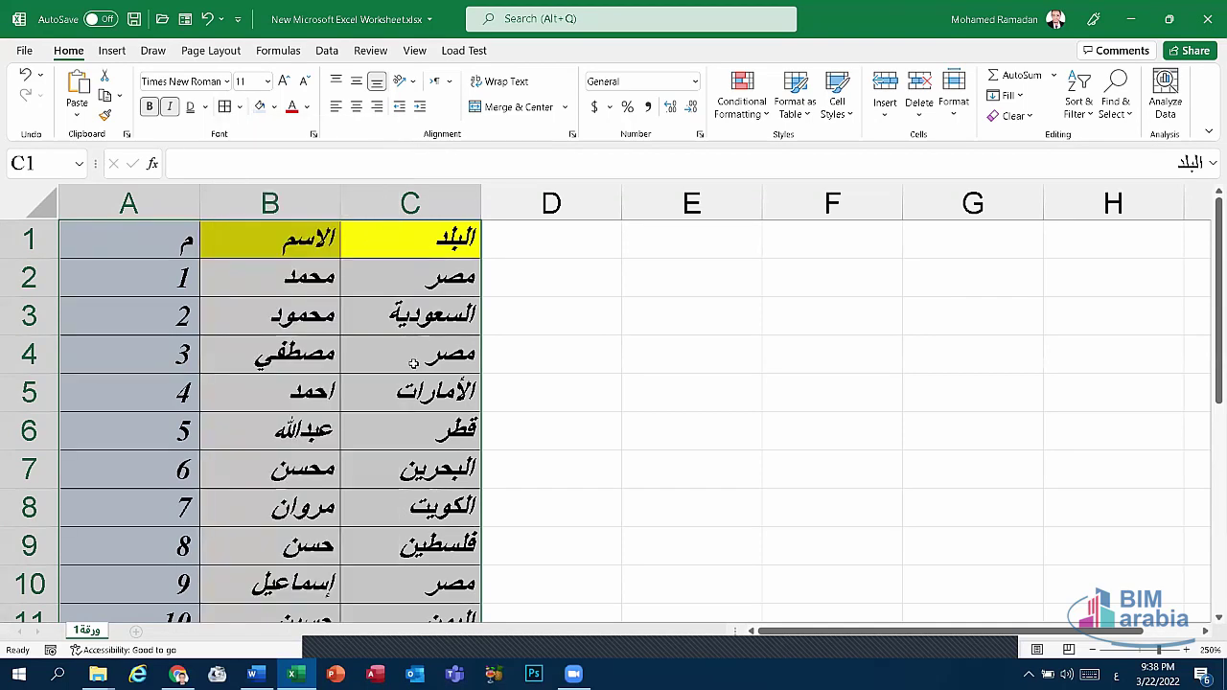
{"action": "left_click", "coordinate": [355, 106]}
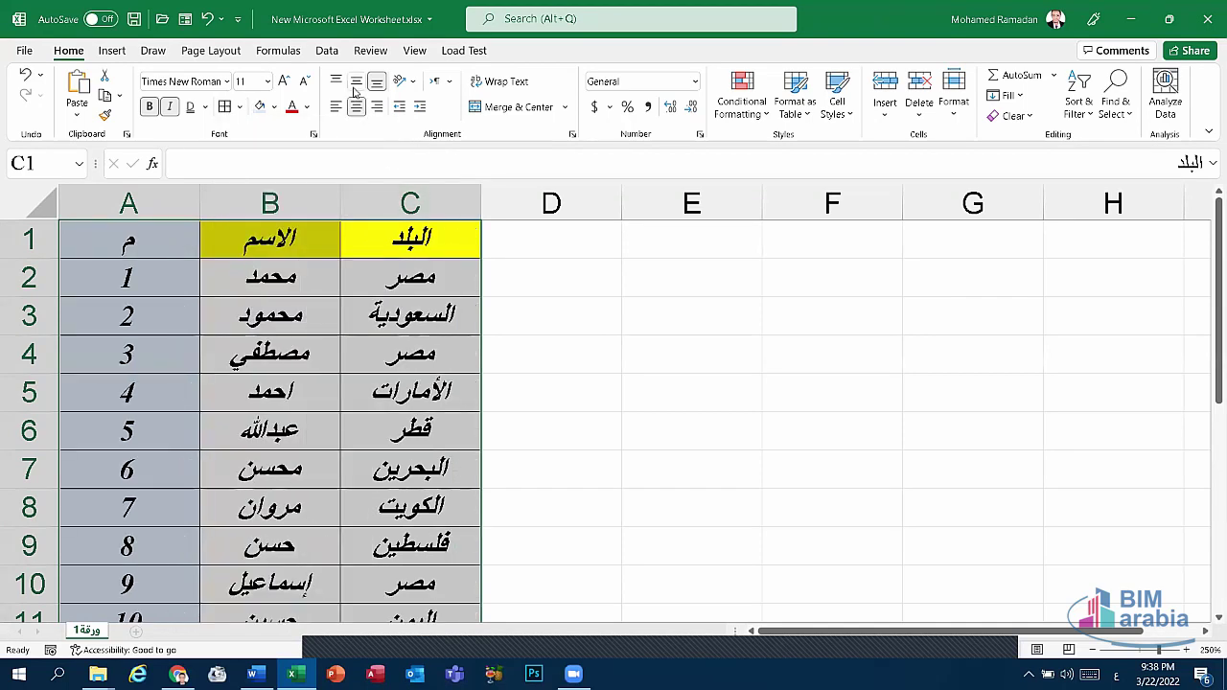
{"action": "left_click", "coordinate": [355, 81]}
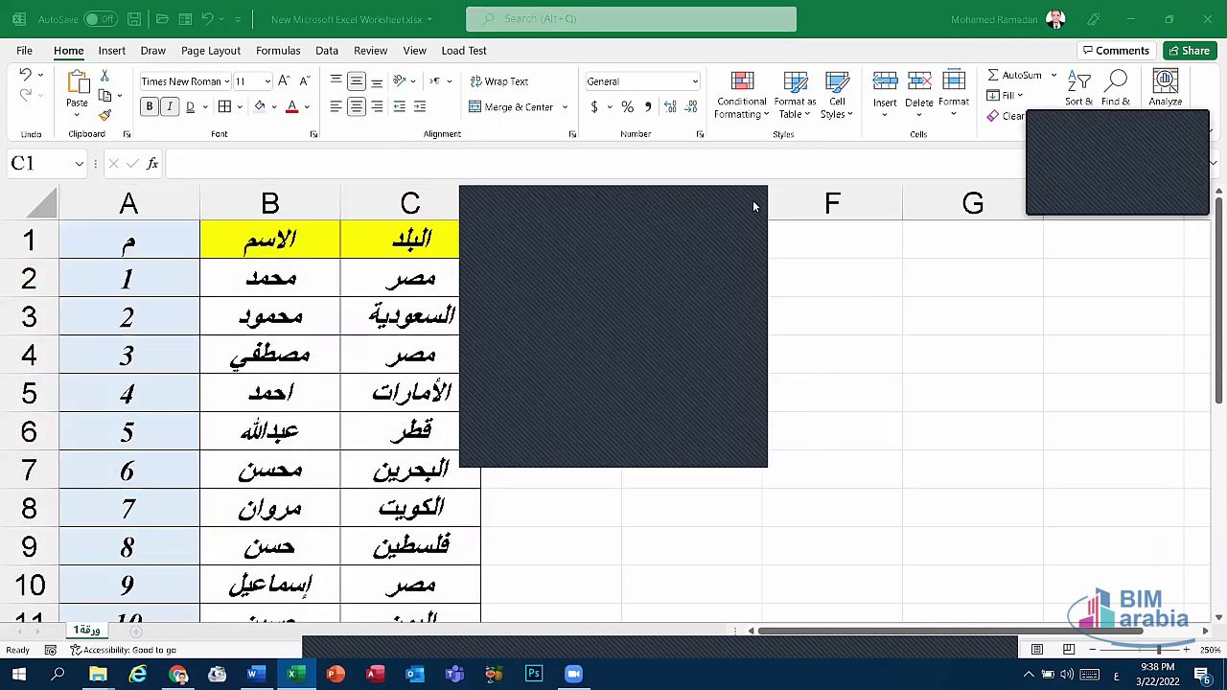
Reselect the table cells A1:C10, then click B3 and the empty cell D2
{"action": "scroll", "coordinate": [311, 276], "scroll_direction": "down", "scroll_amount": 1}
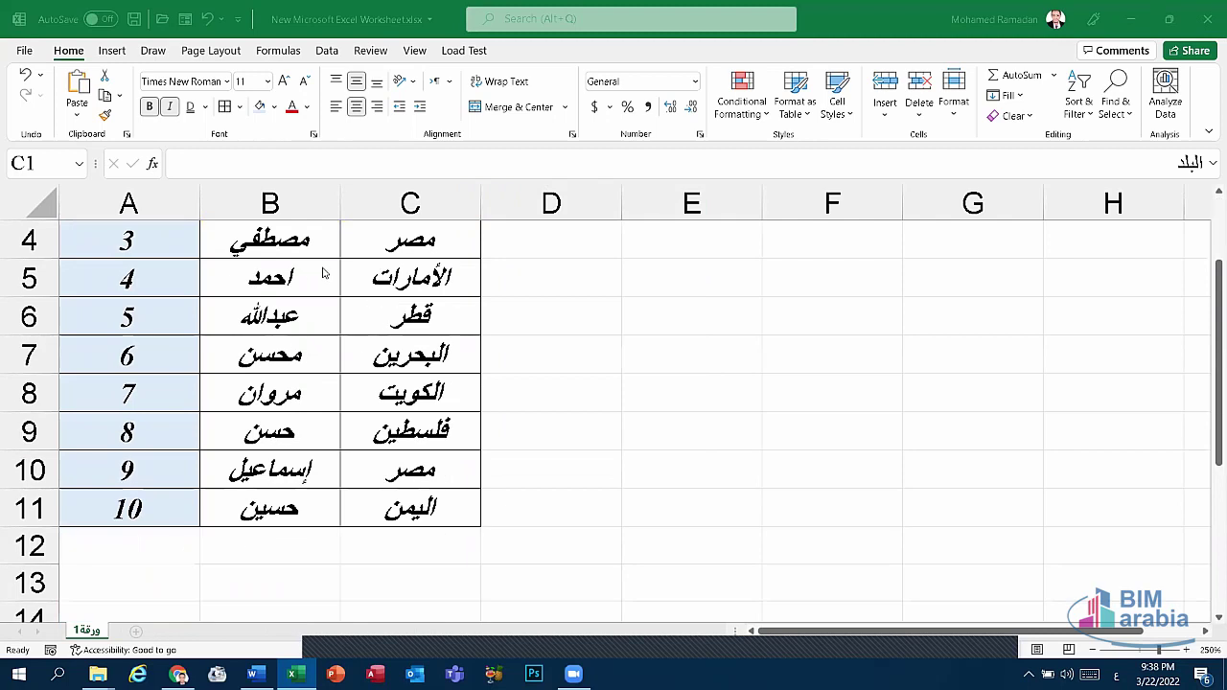
{"action": "scroll", "coordinate": [324, 273], "scroll_direction": "up", "scroll_amount": 1}
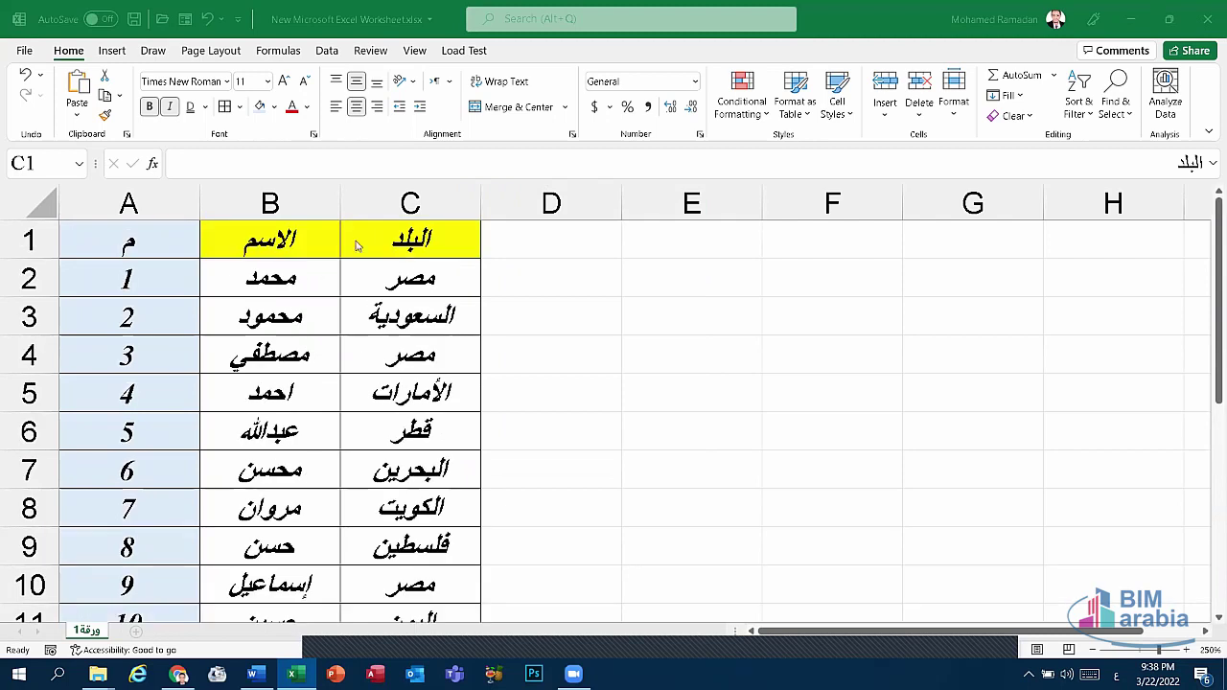
{"action": "left_click", "coordinate": [274, 277]}
{"action": "left_click_drag", "start_coordinate": [466, 241], "coordinate": [190, 600]}
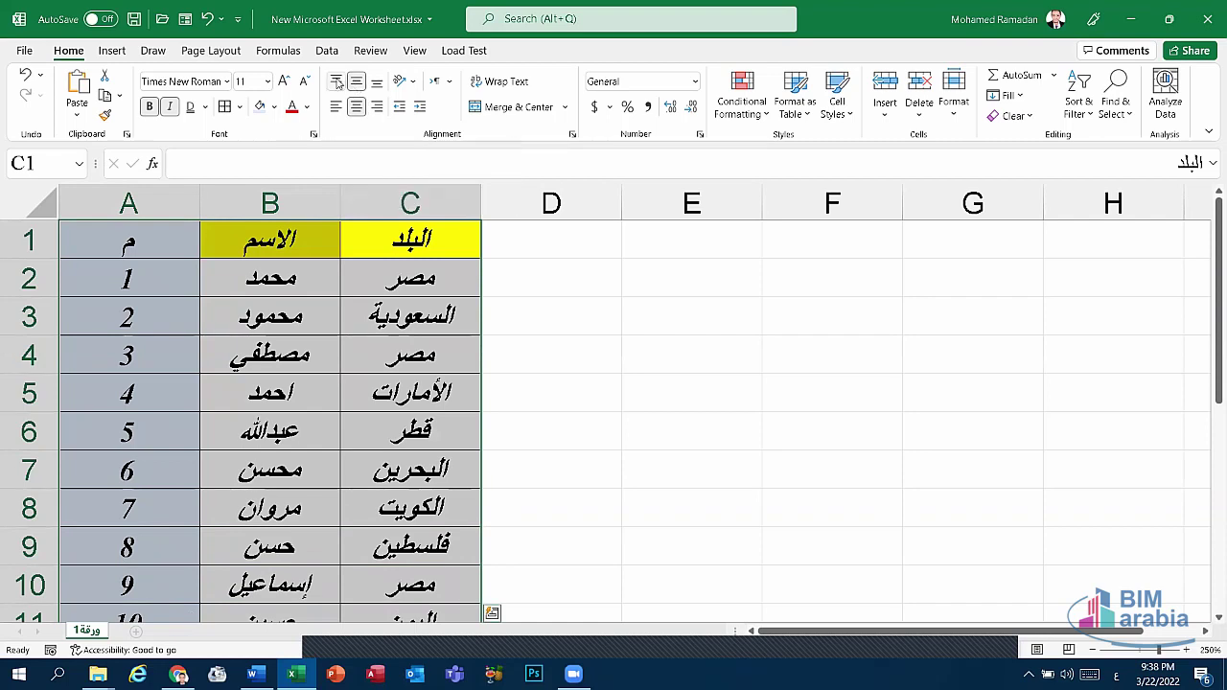
{"action": "left_click", "coordinate": [324, 298]}
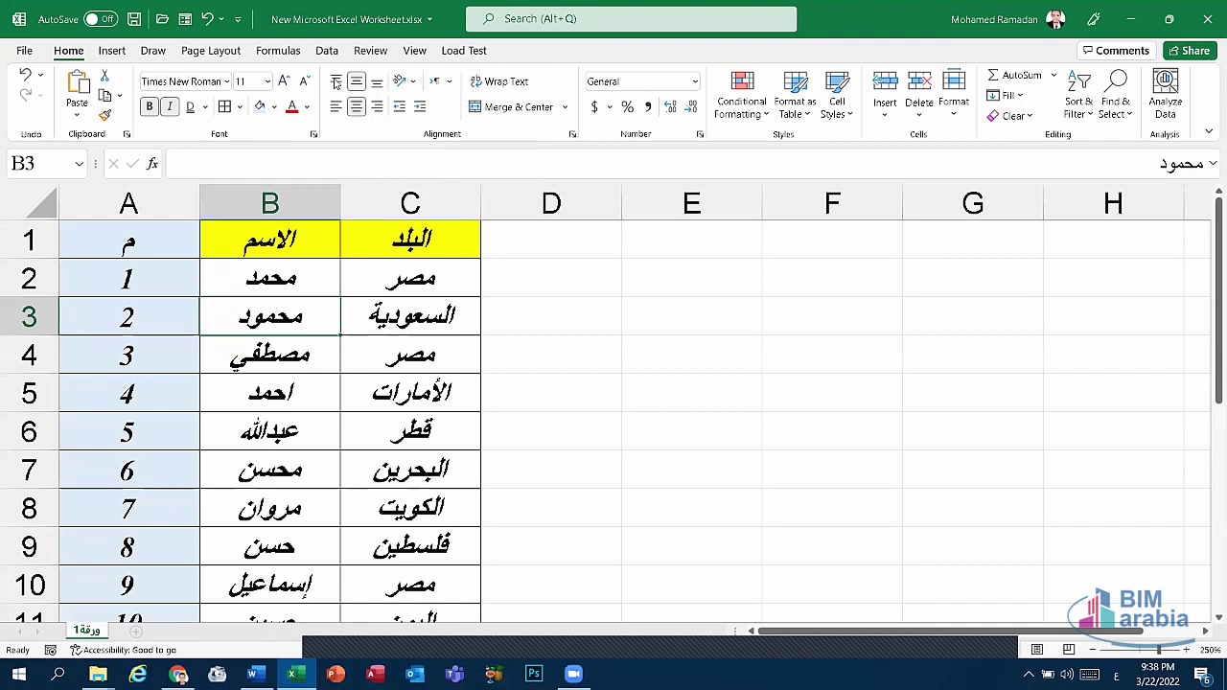
{"action": "left_click", "coordinate": [538, 273]}
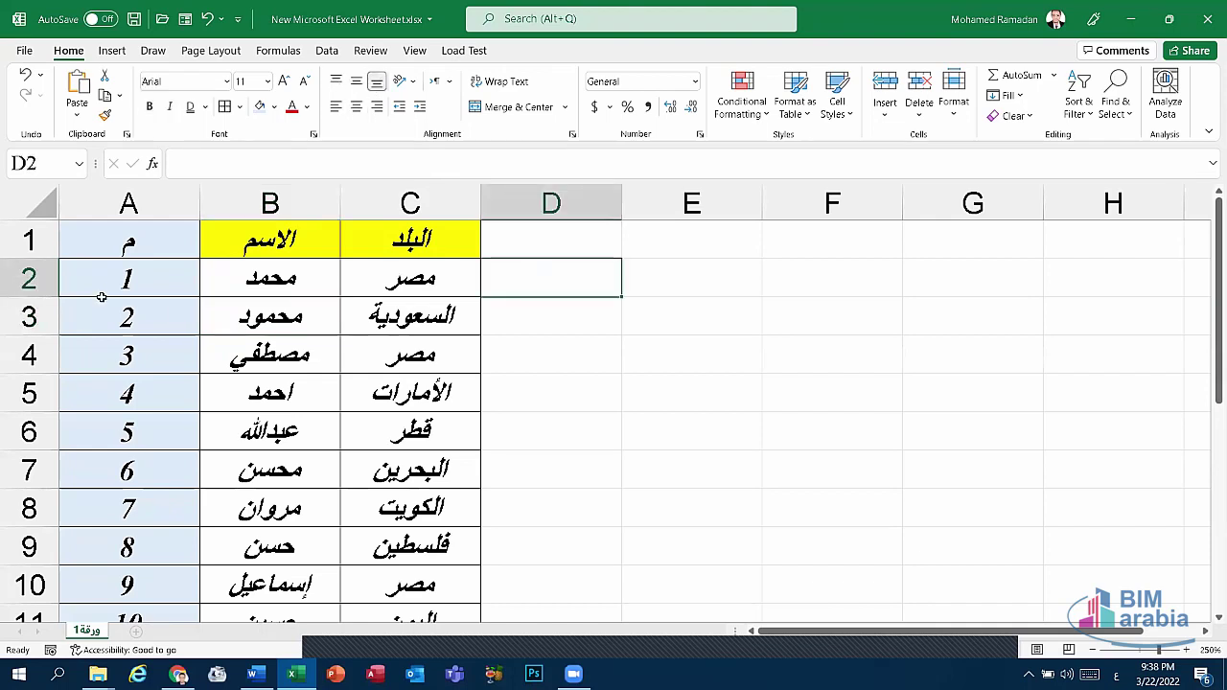
Make row 2 much taller and enter the trial name محمد in D2
{"action": "left_click_drag", "start_coordinate": [55, 297], "coordinate": [68, 473]}
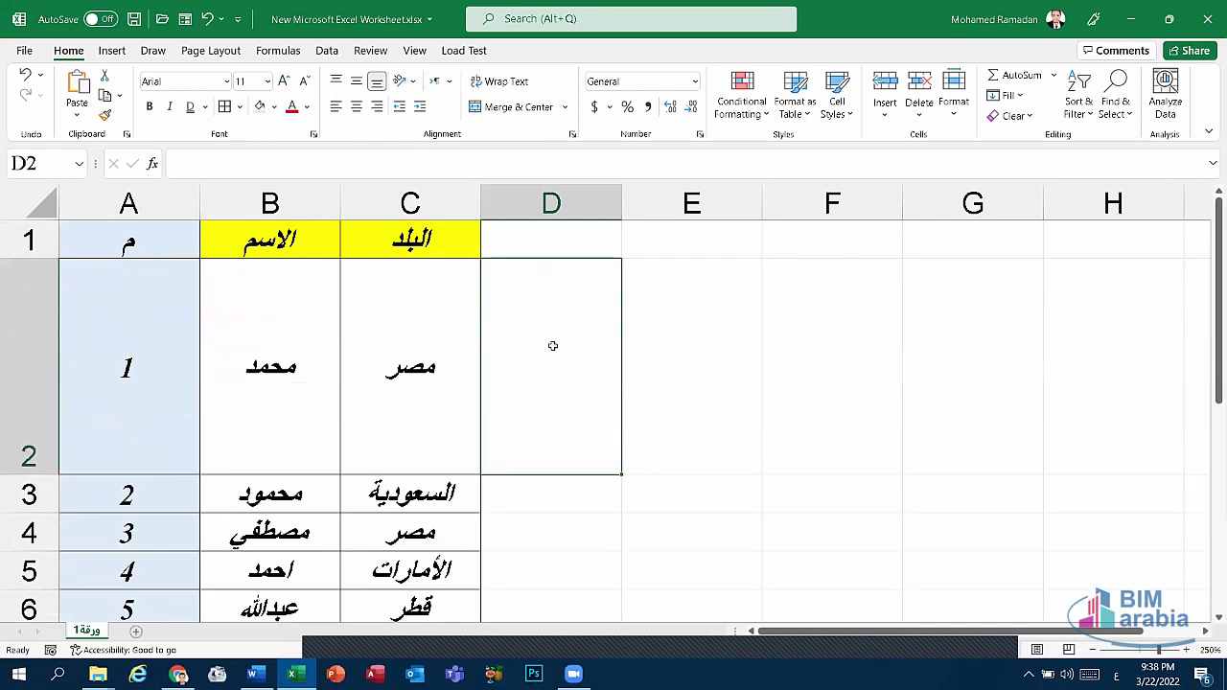
{"action": "type", "text": "محم"}
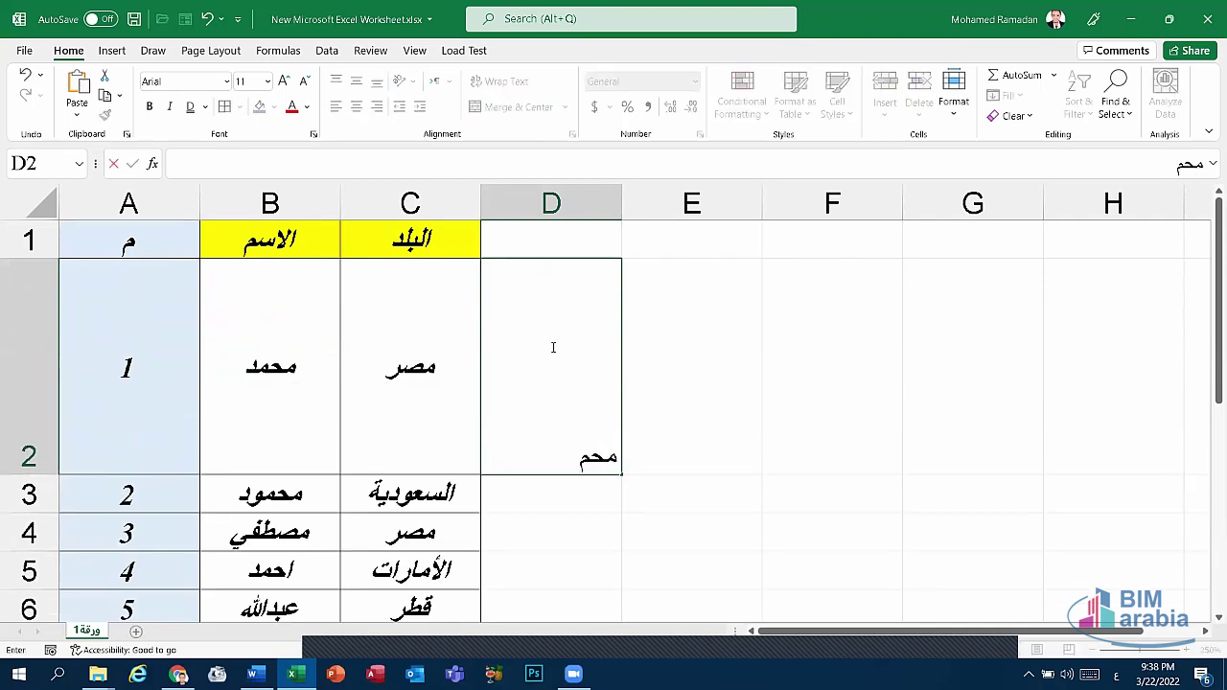
{"action": "type", "text": "د"}
{"action": "key", "text": "Tab"}
{"action": "left_click", "coordinate": [553, 338]}
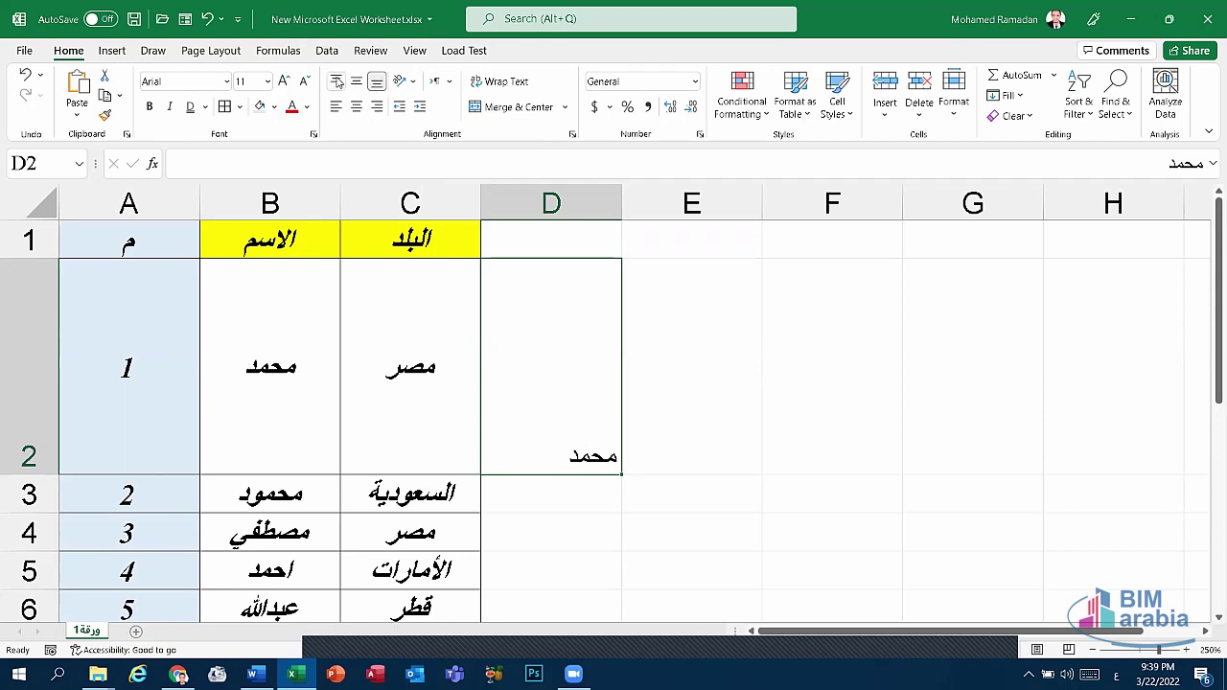
Try top, middle, centre, right and left alignment on D2's name
{"action": "left_click", "coordinate": [337, 82]}
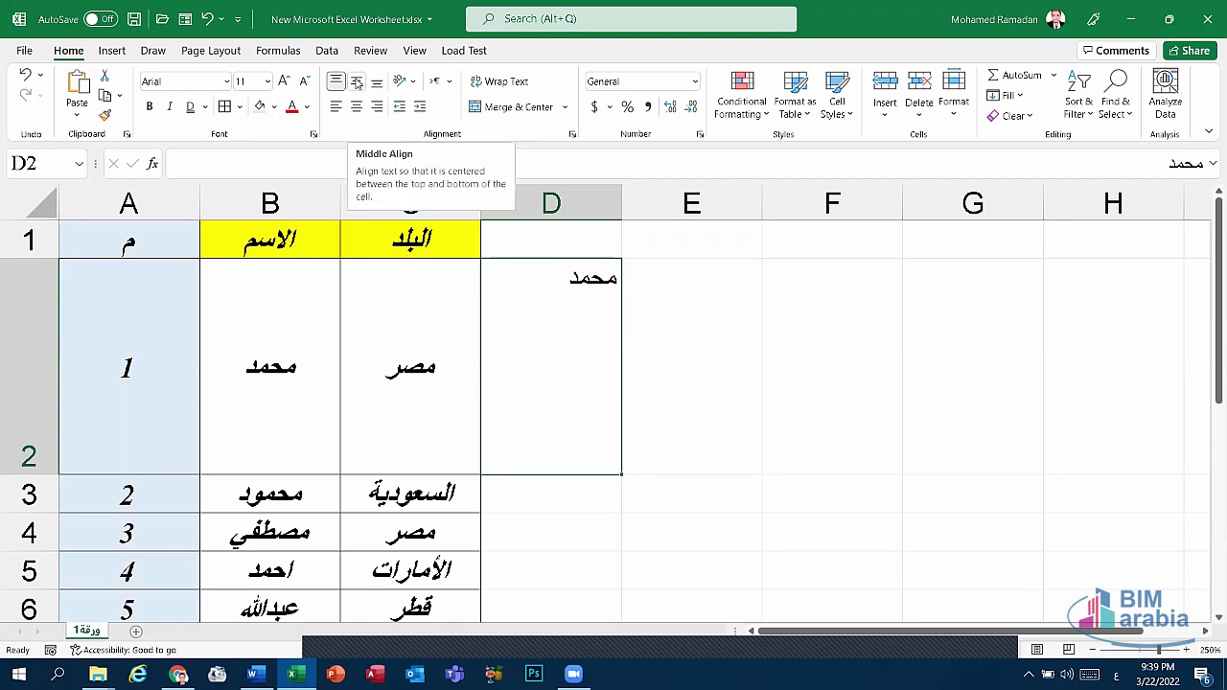
{"action": "left_click", "coordinate": [357, 83]}
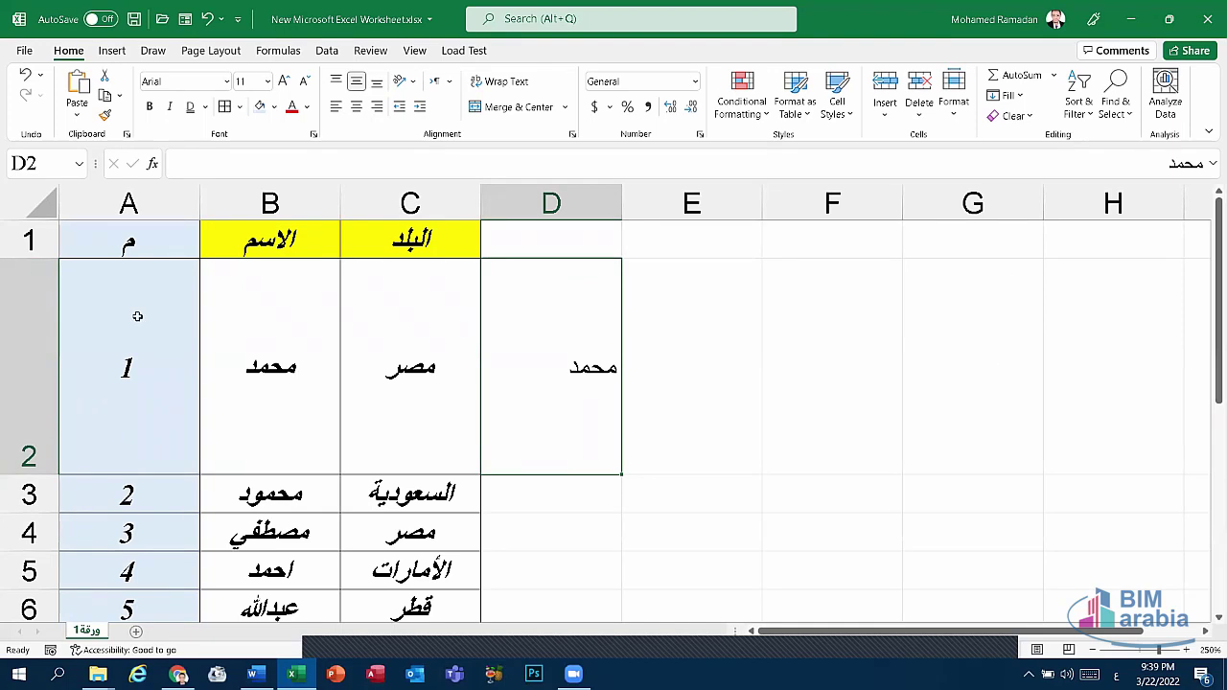
{"action": "left_click", "coordinate": [356, 106]}
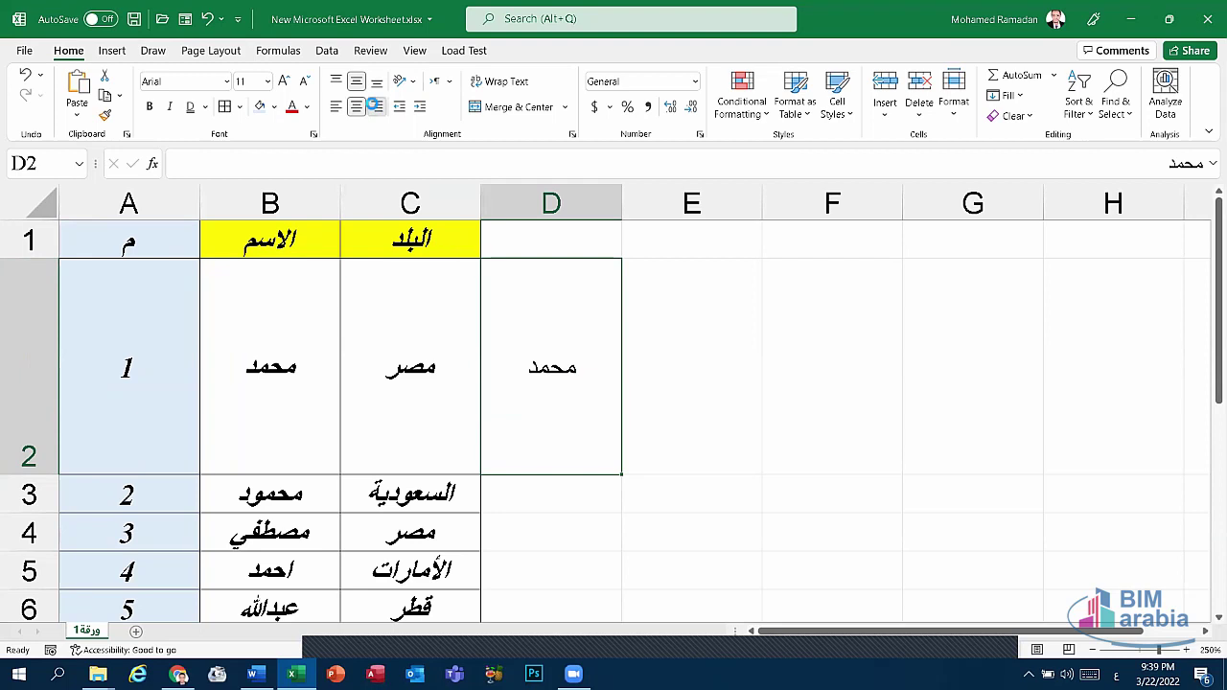
{"action": "left_click", "coordinate": [376, 107]}
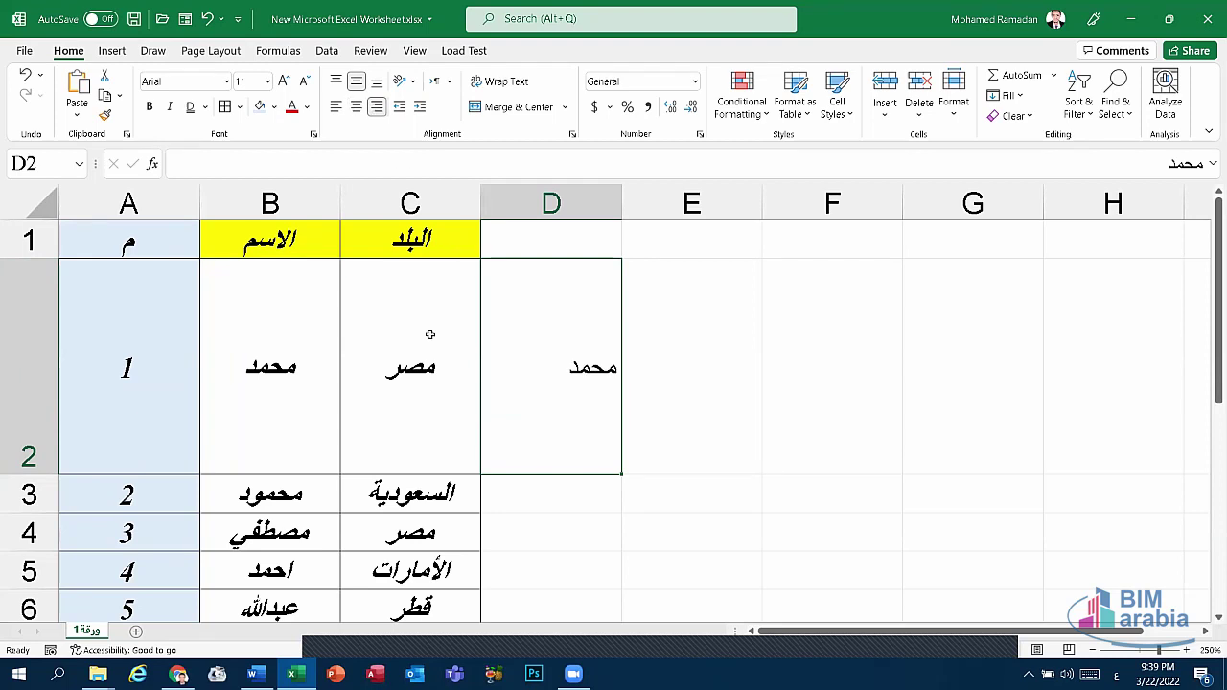
{"action": "left_click", "coordinate": [336, 107]}
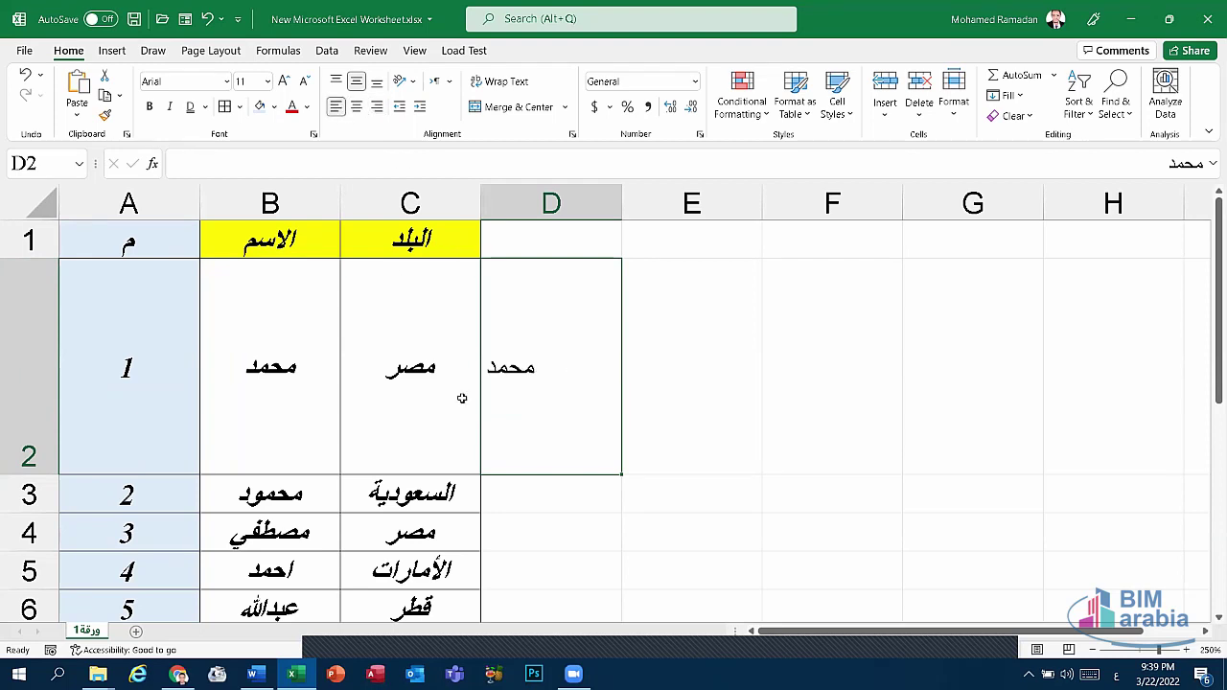
{"action": "left_click", "coordinate": [356, 107]}
{"action": "left_click", "coordinate": [842, 445]}
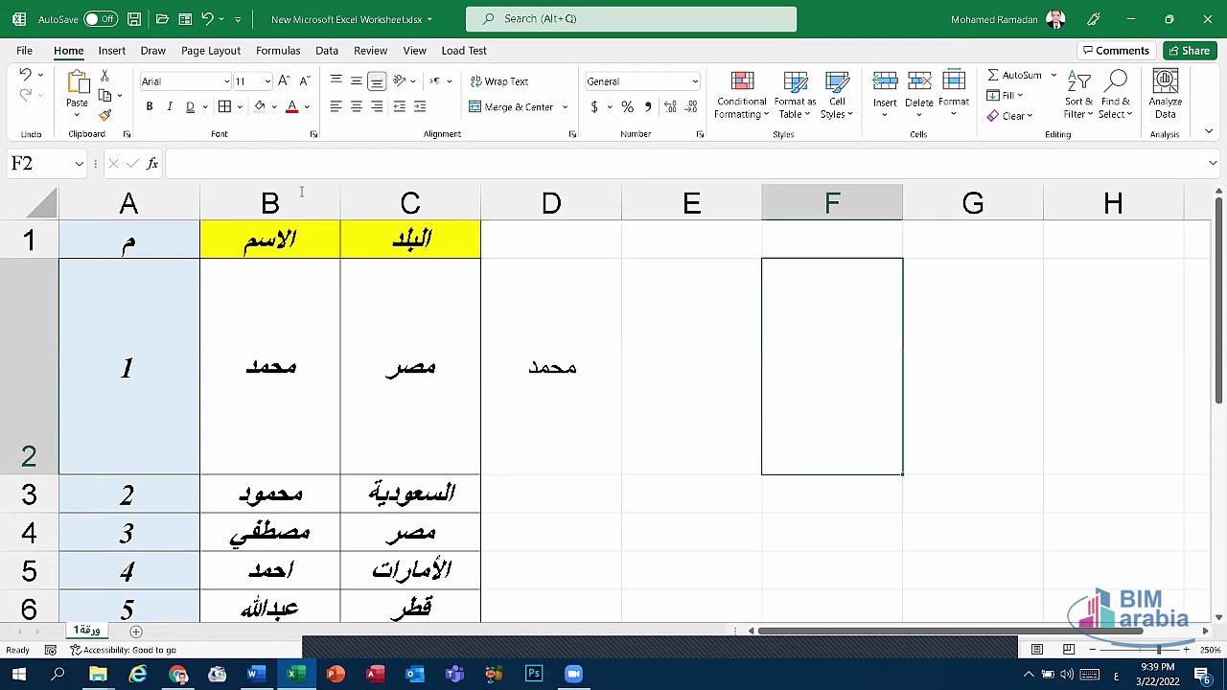
Undo seven times to remove the alignments, the D2 name and the taller row
{"action": "left_click", "coordinate": [208, 19]}
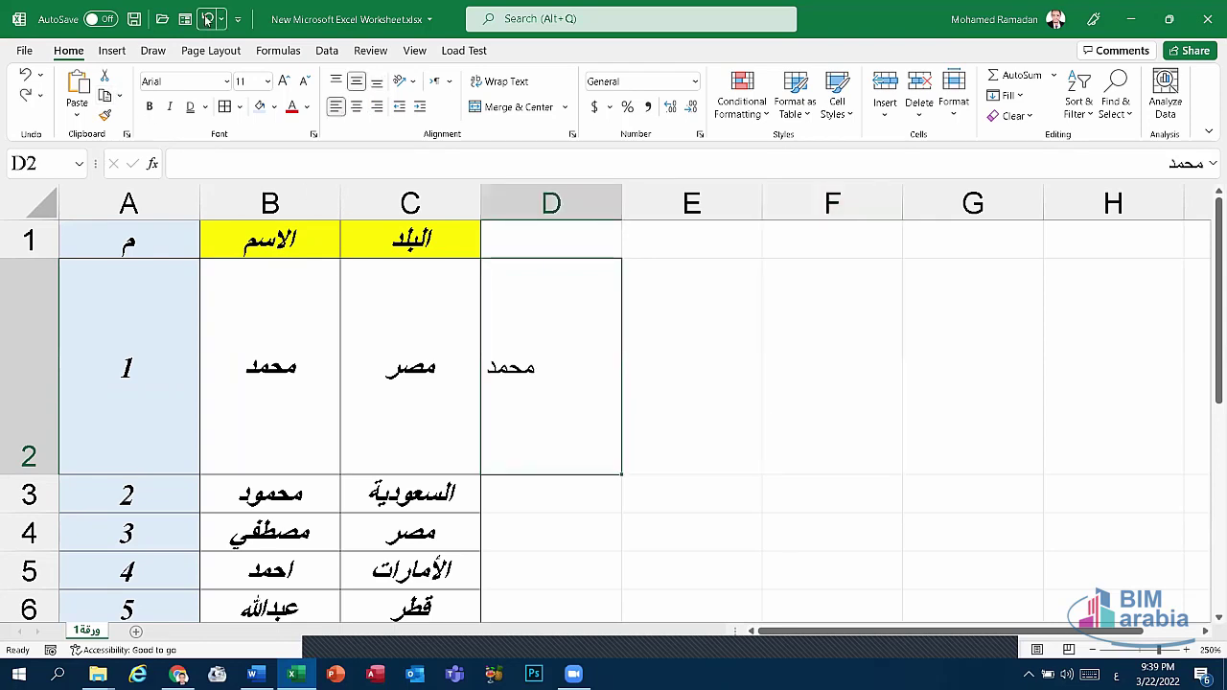
{"action": "left_click", "coordinate": [208, 19]}
{"action": "left_click", "coordinate": [208, 19]}
{"action": "left_click", "coordinate": [208, 19]}
{"action": "left_click", "coordinate": [208, 19]}
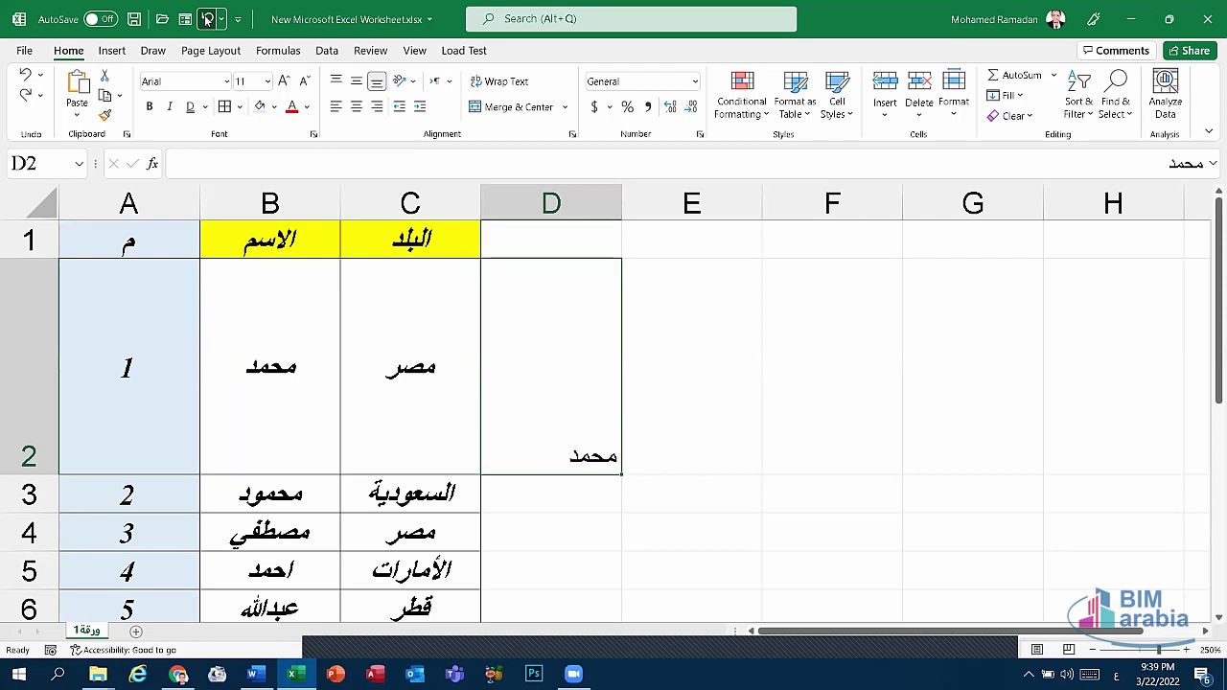
{"action": "left_click", "coordinate": [207, 19]}
{"action": "left_click", "coordinate": [208, 19]}
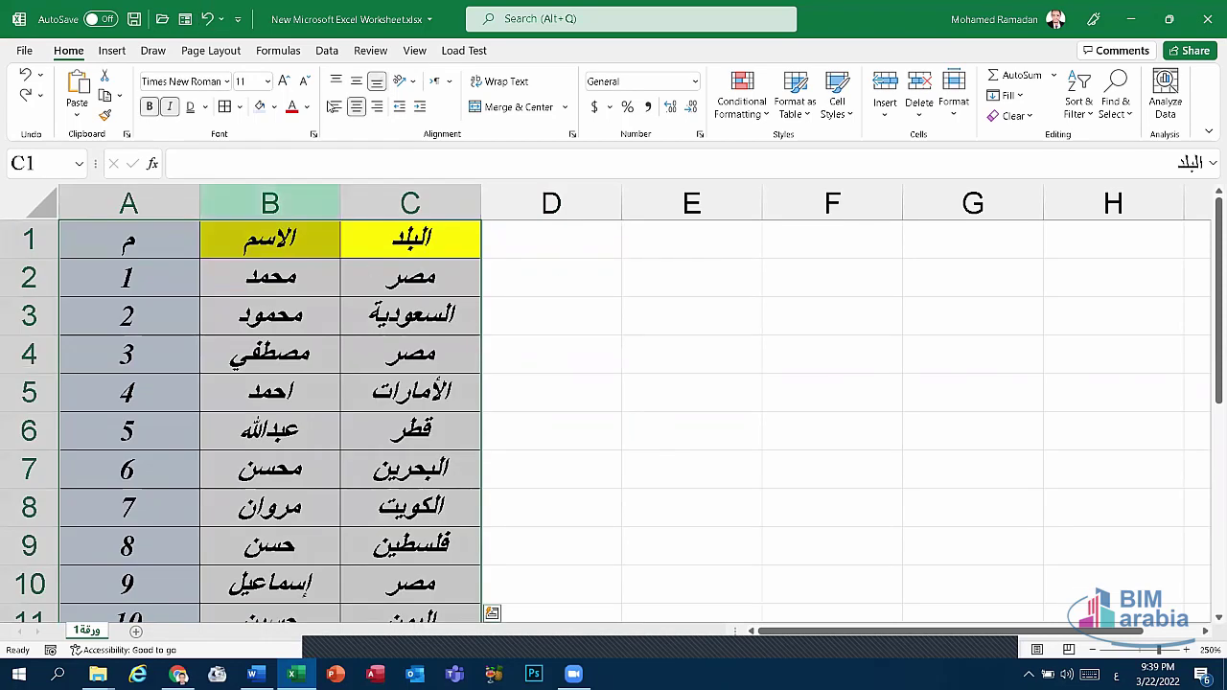
Middle-align the country header and angle the table text counterclockwise
{"action": "left_click", "coordinate": [355, 82]}
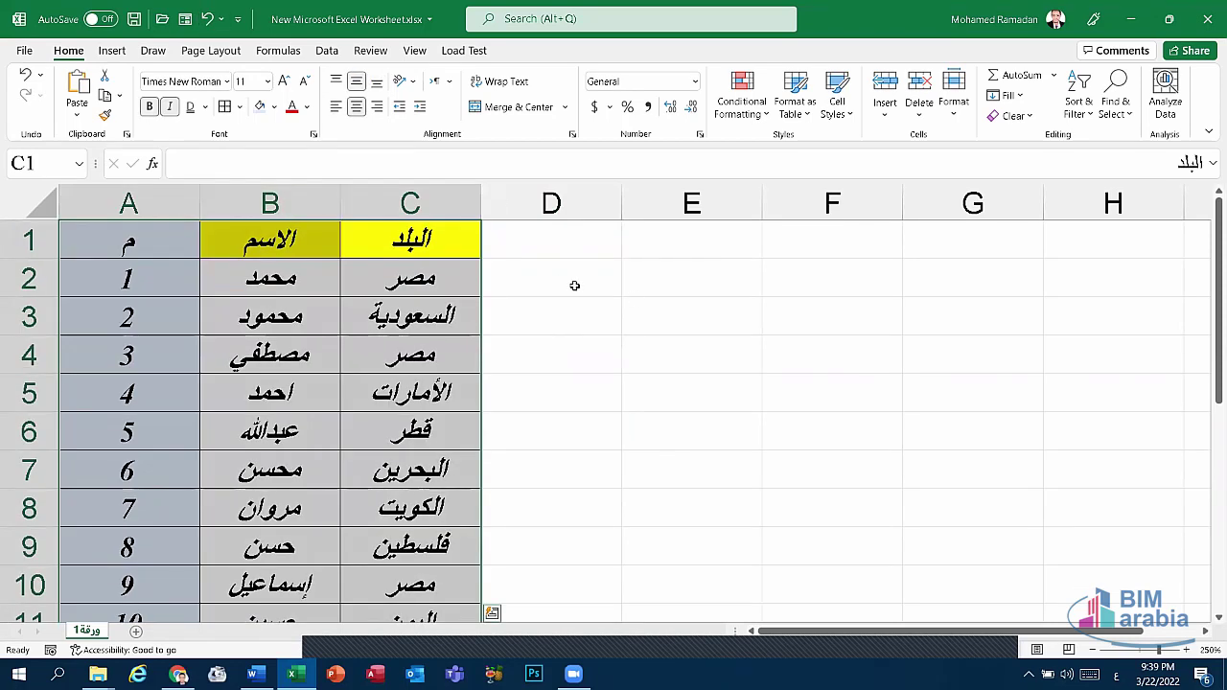
{"action": "left_click", "coordinate": [404, 82]}
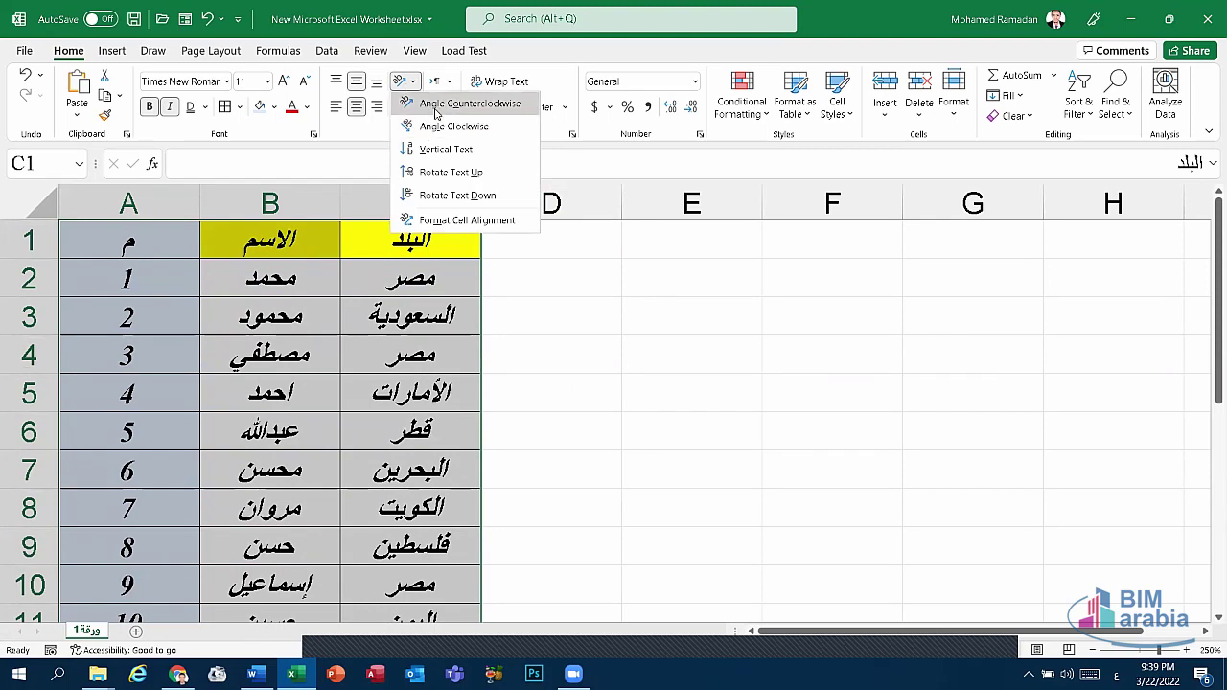
{"action": "left_click", "coordinate": [430, 104]}
{"action": "left_click", "coordinate": [615, 317]}
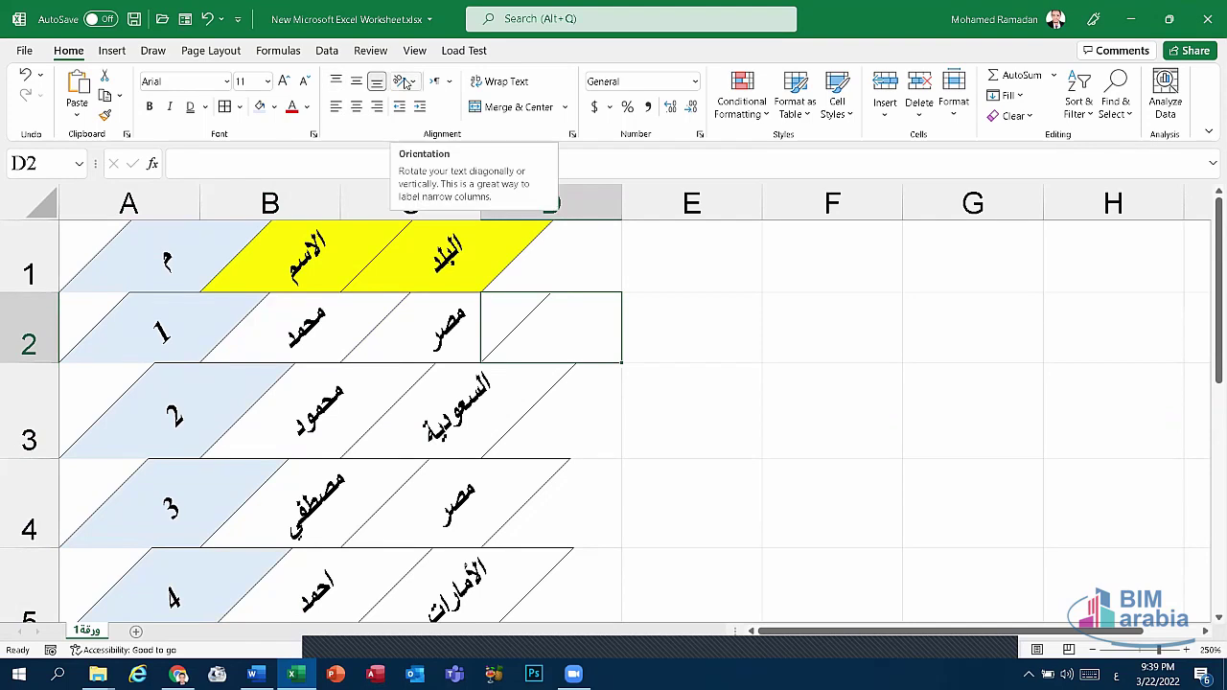
Stack C1's text vertically, then rotate the whole sheet's text downward
{"action": "left_click", "coordinate": [422, 280]}
{"action": "left_click", "coordinate": [406, 83]}
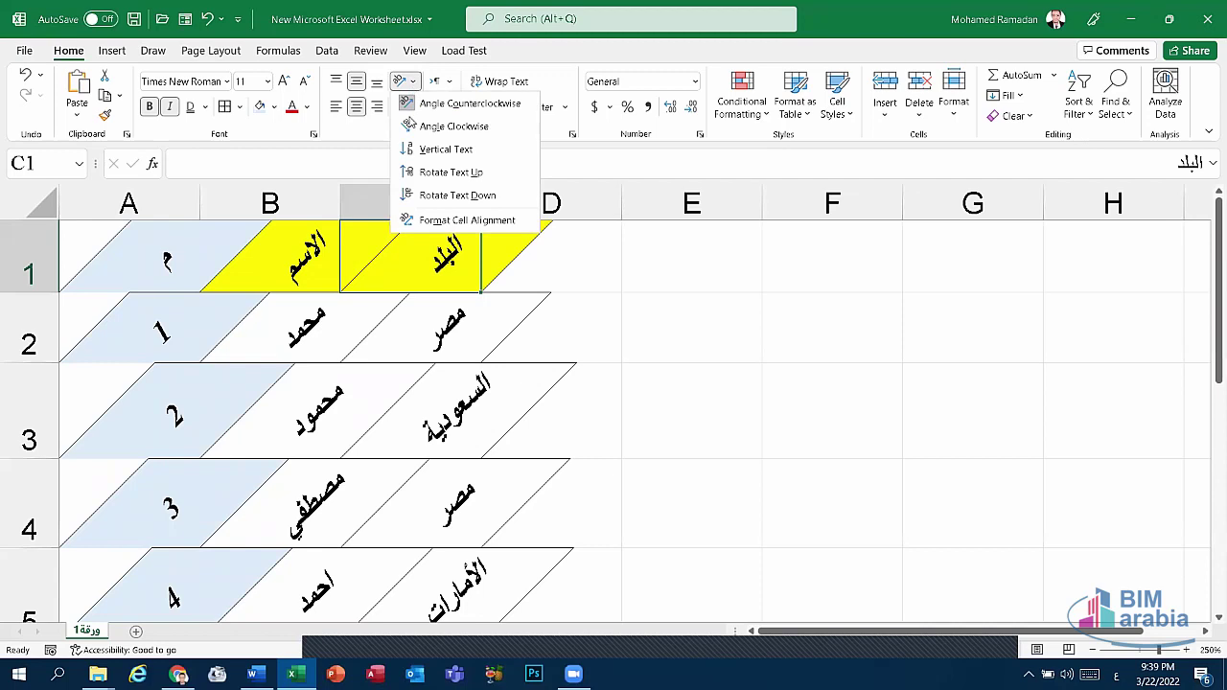
{"action": "left_click", "coordinate": [418, 148]}
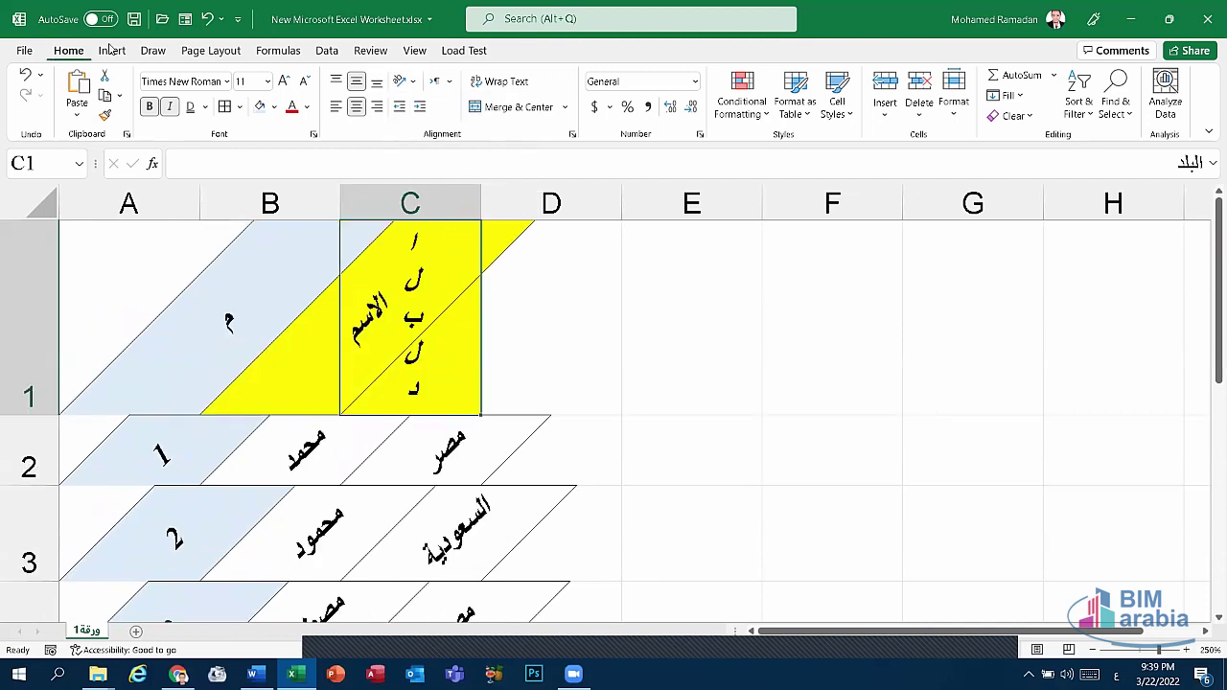
{"action": "left_click", "coordinate": [35, 206]}
{"action": "left_click", "coordinate": [405, 82]}
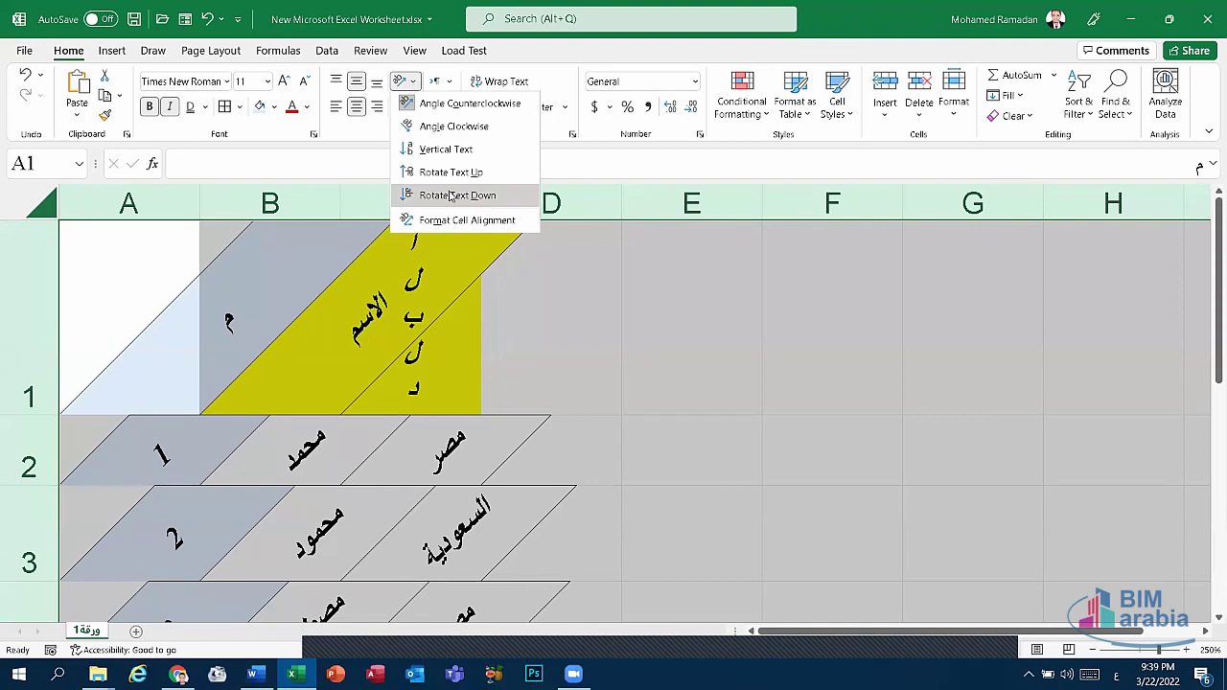
{"action": "left_click", "coordinate": [451, 197]}
{"action": "left_click", "coordinate": [571, 327]}
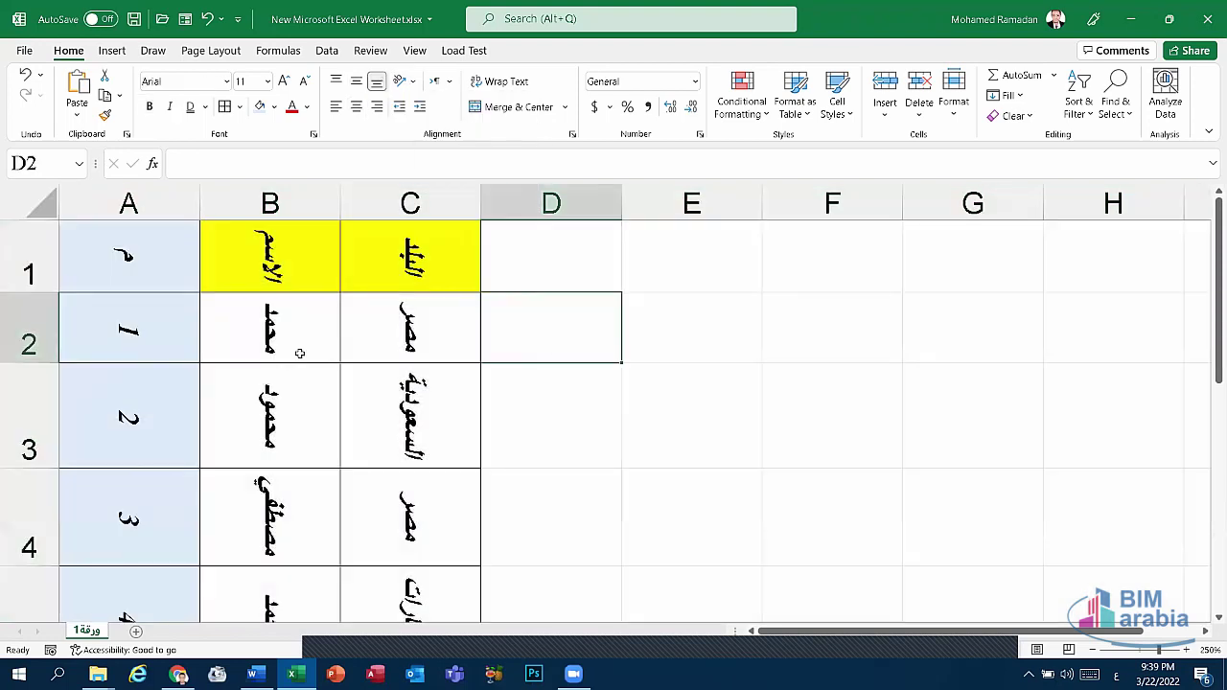
Undo the three orientation changes to return the text to horizontal
{"action": "left_click", "coordinate": [414, 265]}
{"action": "left_click", "coordinate": [264, 269]}
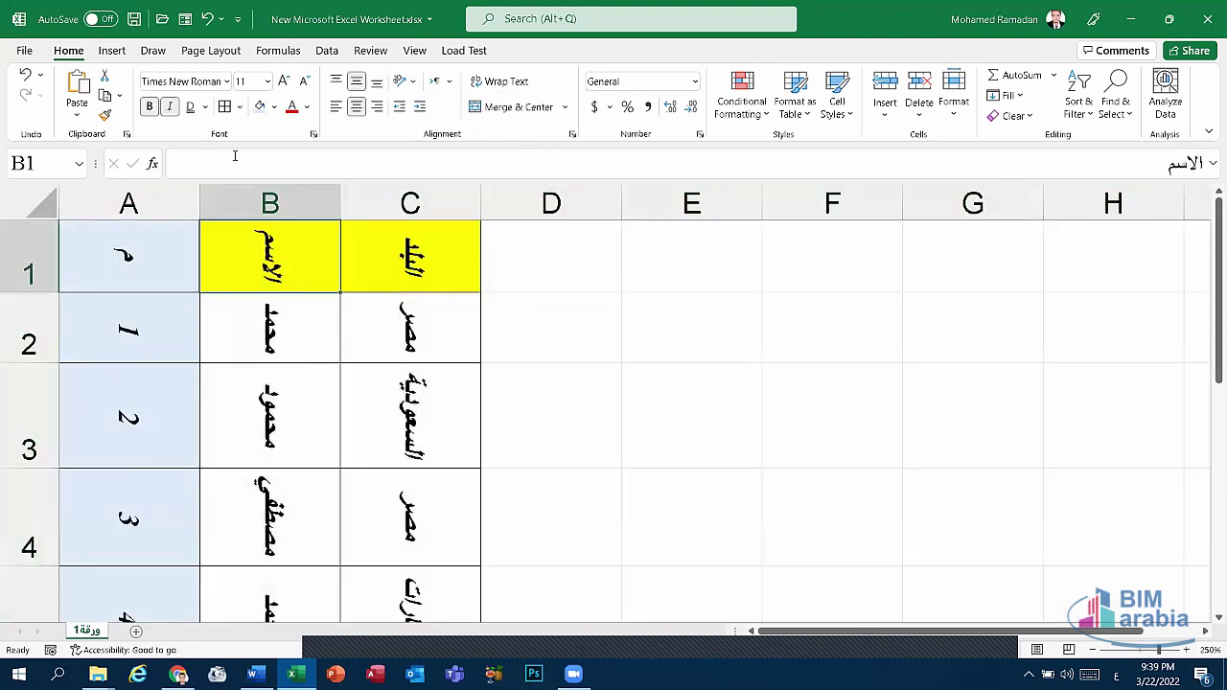
{"action": "left_click", "coordinate": [205, 19]}
{"action": "left_click", "coordinate": [205, 18]}
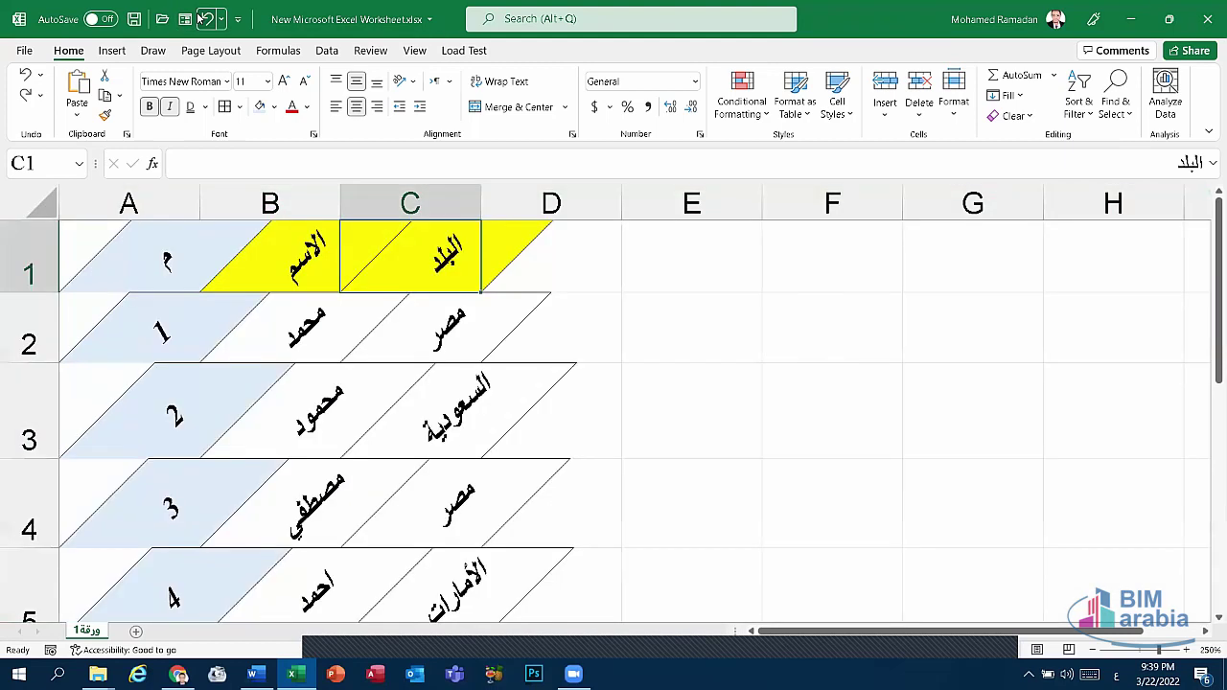
{"action": "left_click", "coordinate": [205, 19]}
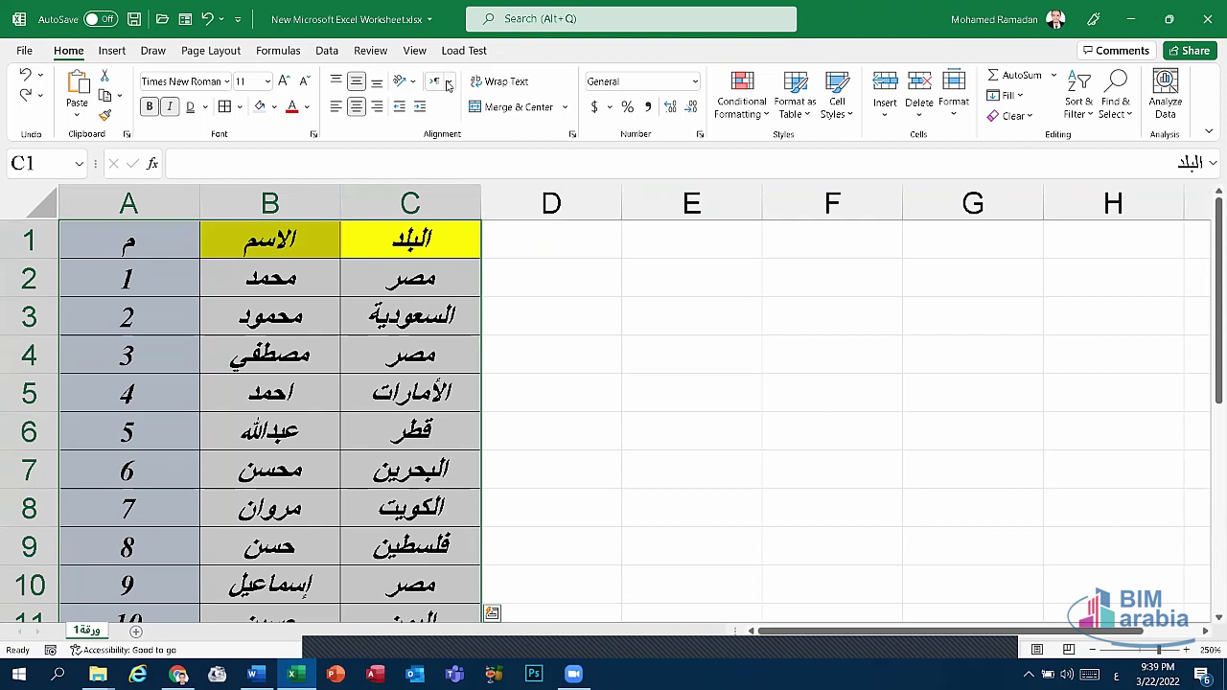
{"action": "left_click", "coordinate": [447, 85]}
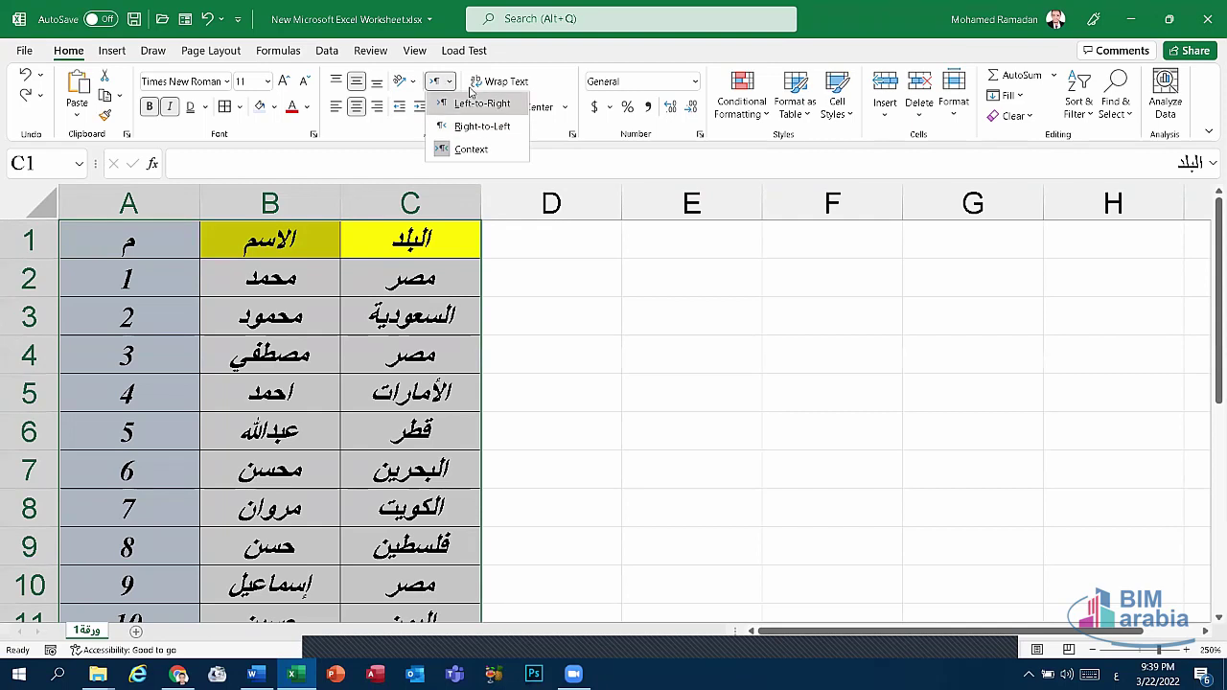
{"action": "left_click", "coordinate": [494, 343]}
{"action": "left_click", "coordinate": [508, 324]}
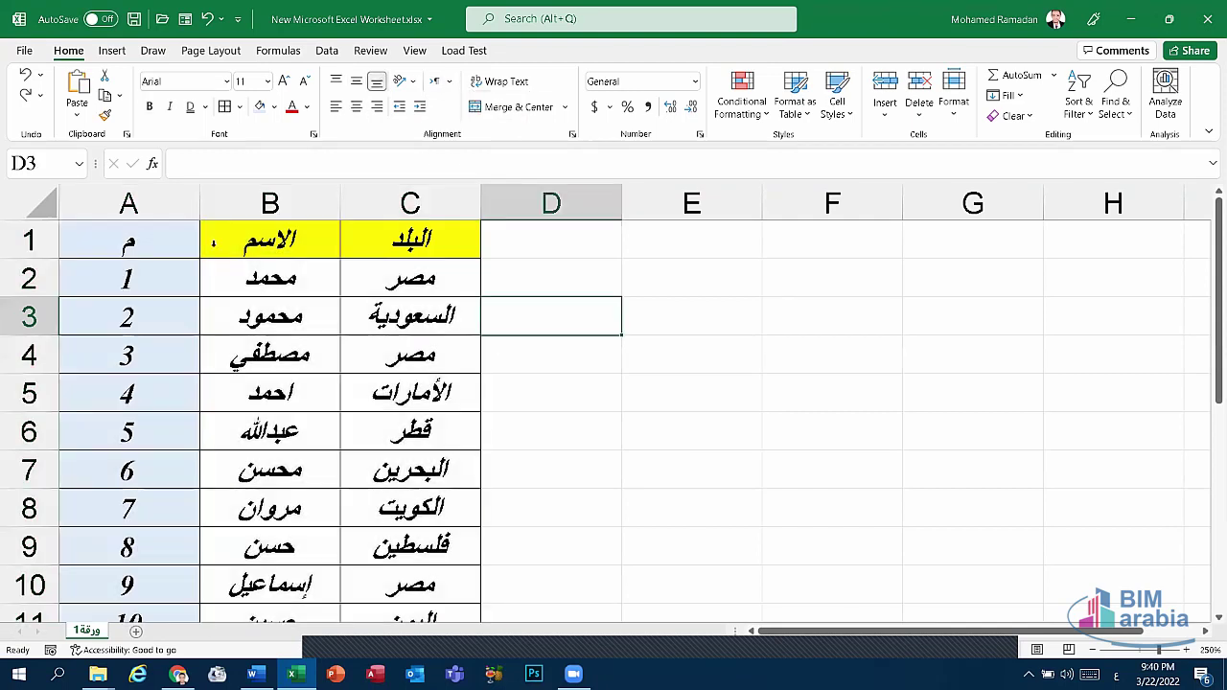
{"action": "left_click", "coordinate": [448, 81]}
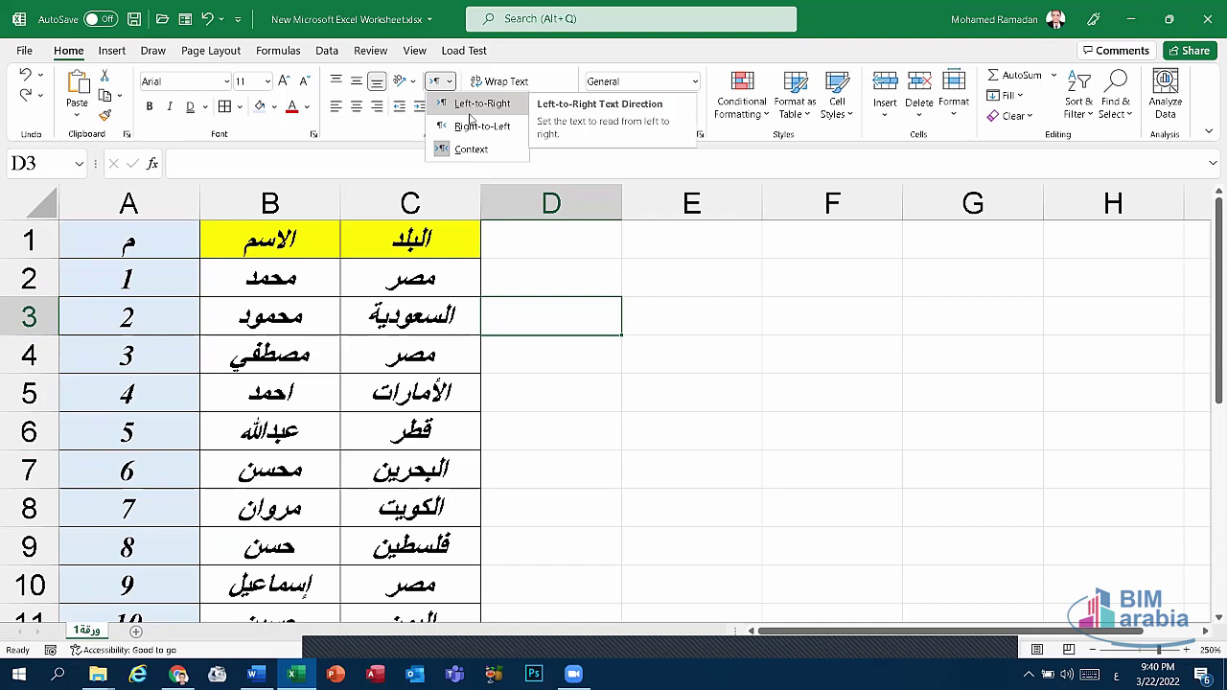
{"action": "left_click", "coordinate": [601, 395]}
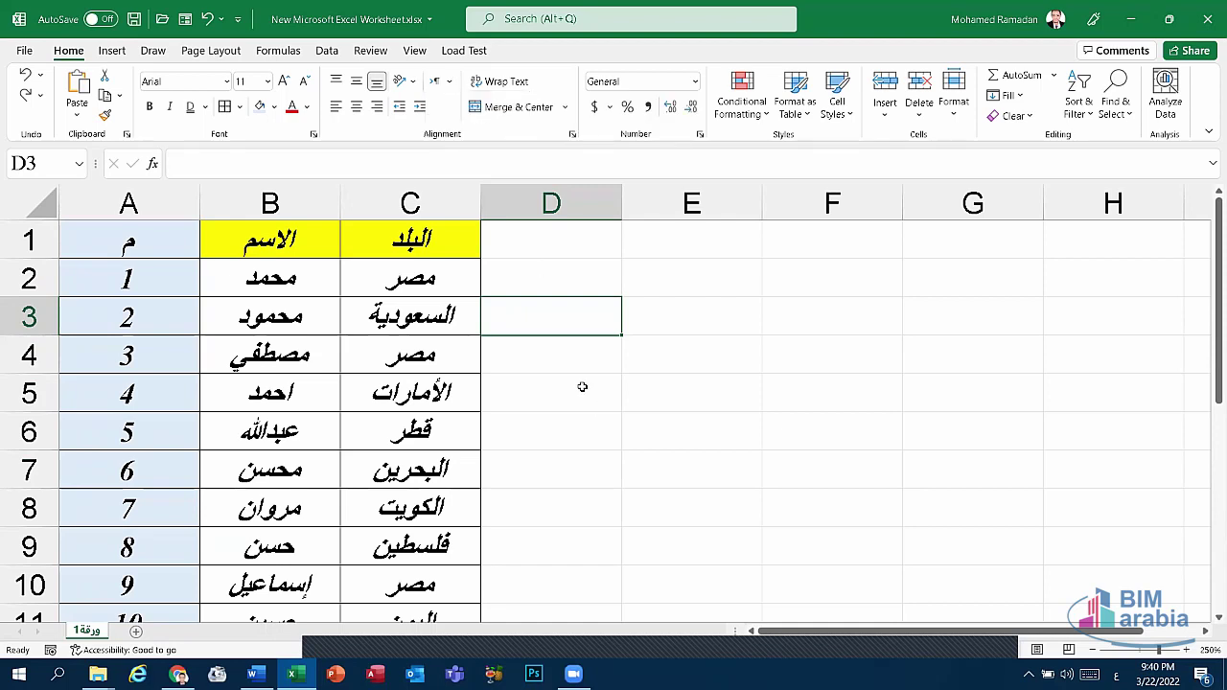
{"action": "left_click", "coordinate": [574, 395]}
{"action": "left_click", "coordinate": [560, 274]}
{"action": "mouse_move", "coordinate": [560, 272]}
{"action": "left_mouse_down"}
{"action": "mouse_move", "coordinate": [570, 451]}
{"action": "mouse_move", "coordinate": [569, 422]}
{"action": "left_mouse_up"}
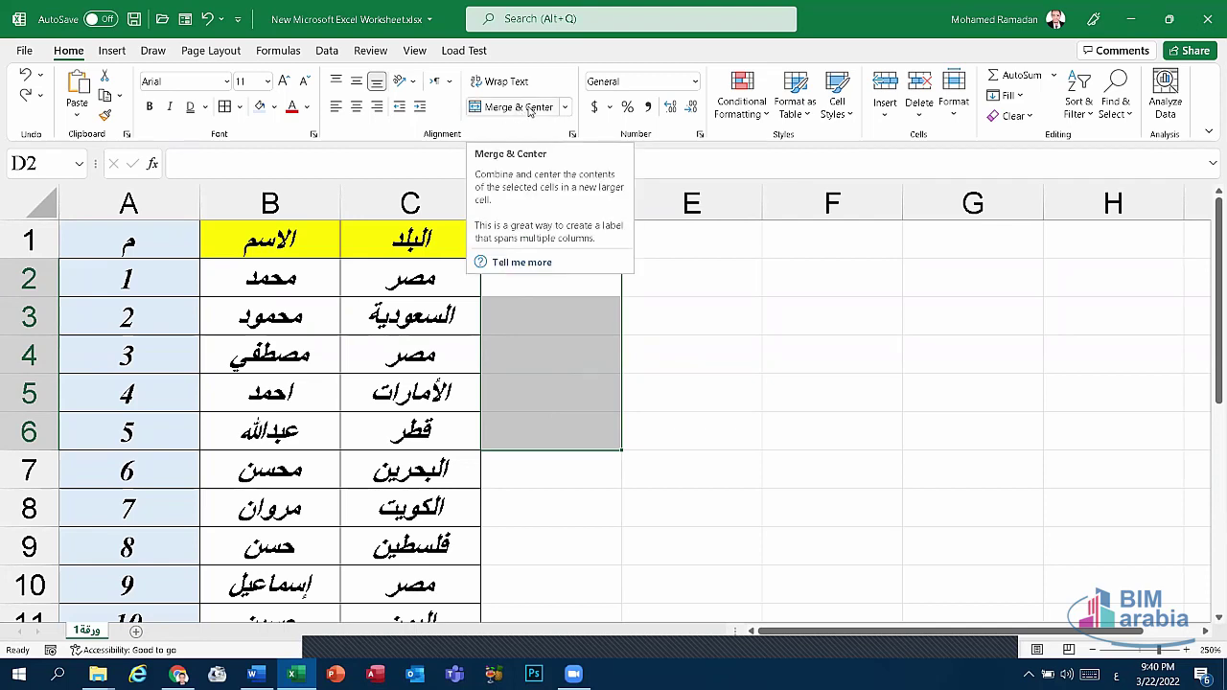
{"action": "left_click", "coordinate": [529, 111]}
{"action": "left_click", "coordinate": [668, 358]}
{"action": "left_click", "coordinate": [541, 359]}
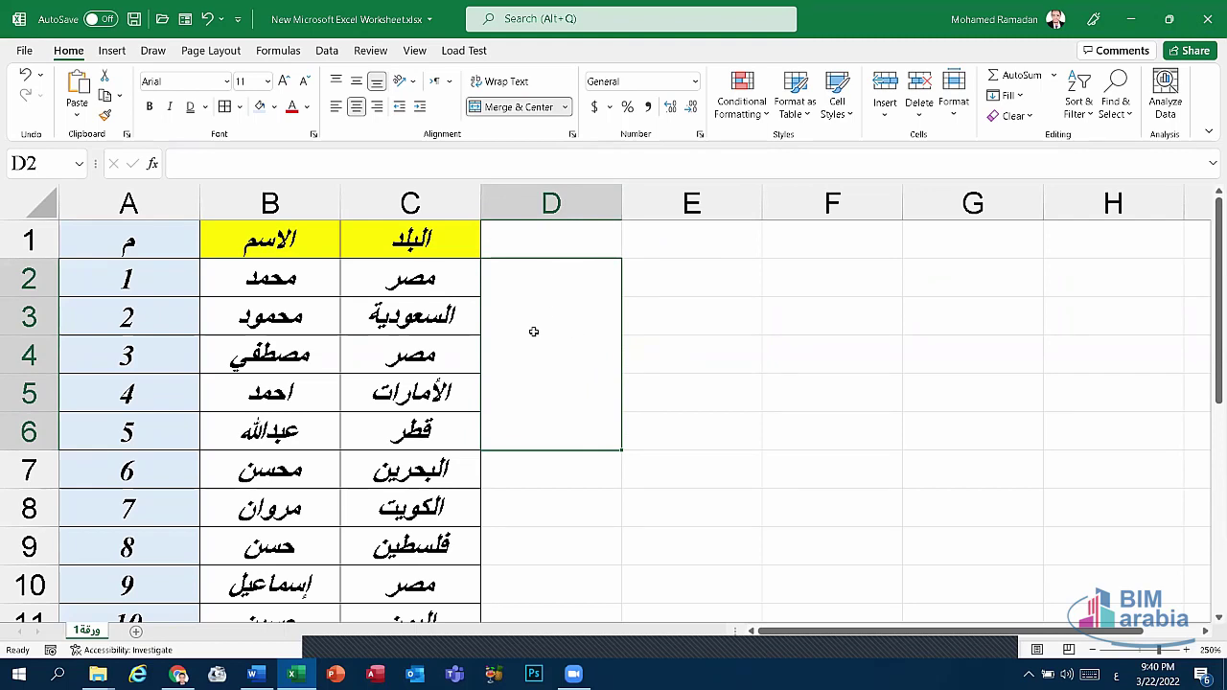
{"action": "type", "text": "محمد"}
{"action": "left_click", "coordinate": [703, 315]}
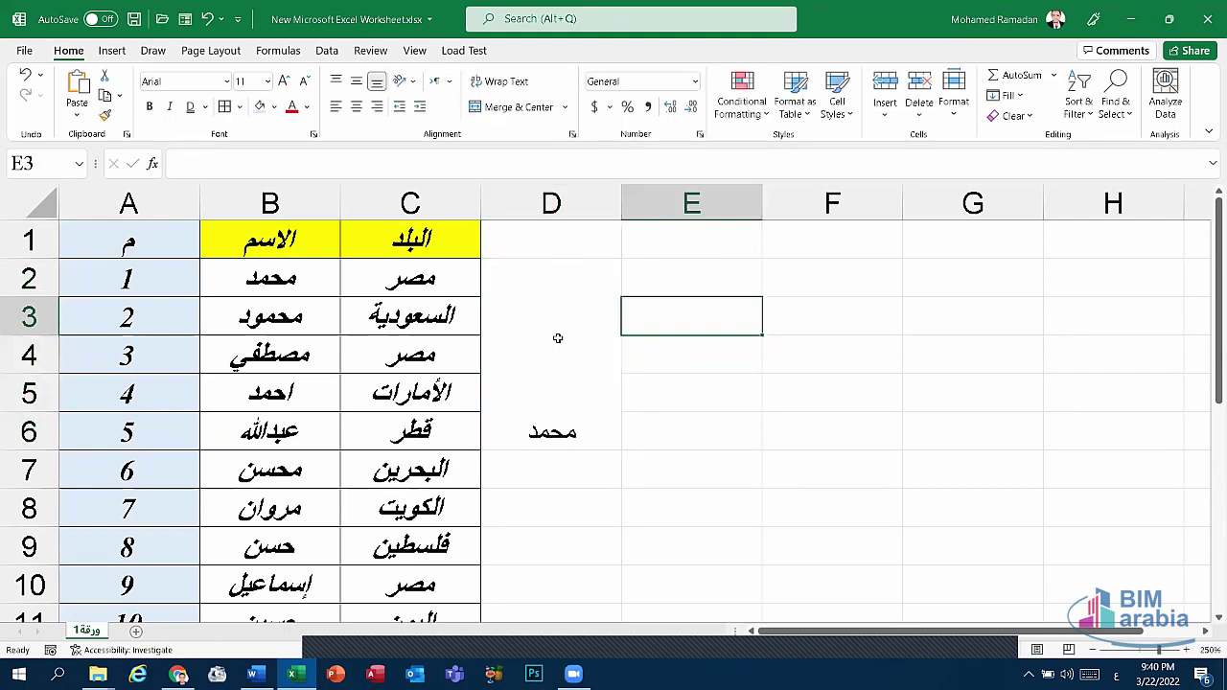
{"action": "left_click", "coordinate": [557, 337]}
{"action": "left_click", "coordinate": [355, 81]}
{"action": "left_click", "coordinate": [738, 394]}
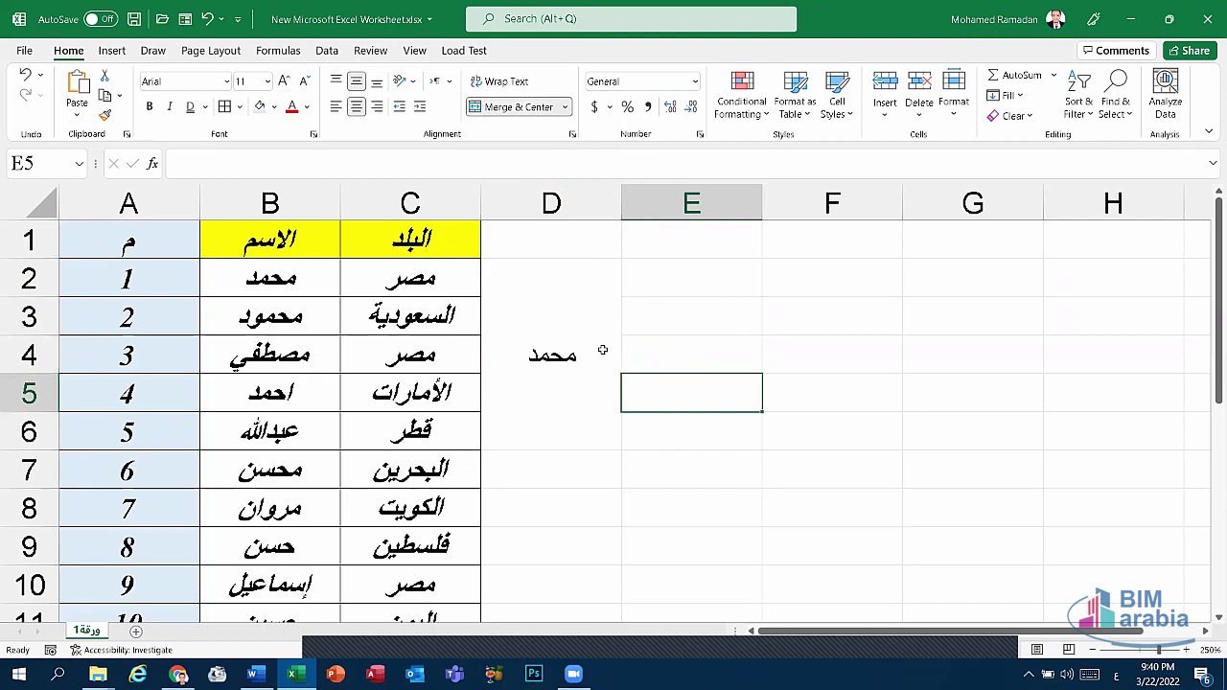
{"action": "left_click", "coordinate": [206, 19]}
{"action": "left_click", "coordinate": [206, 19]}
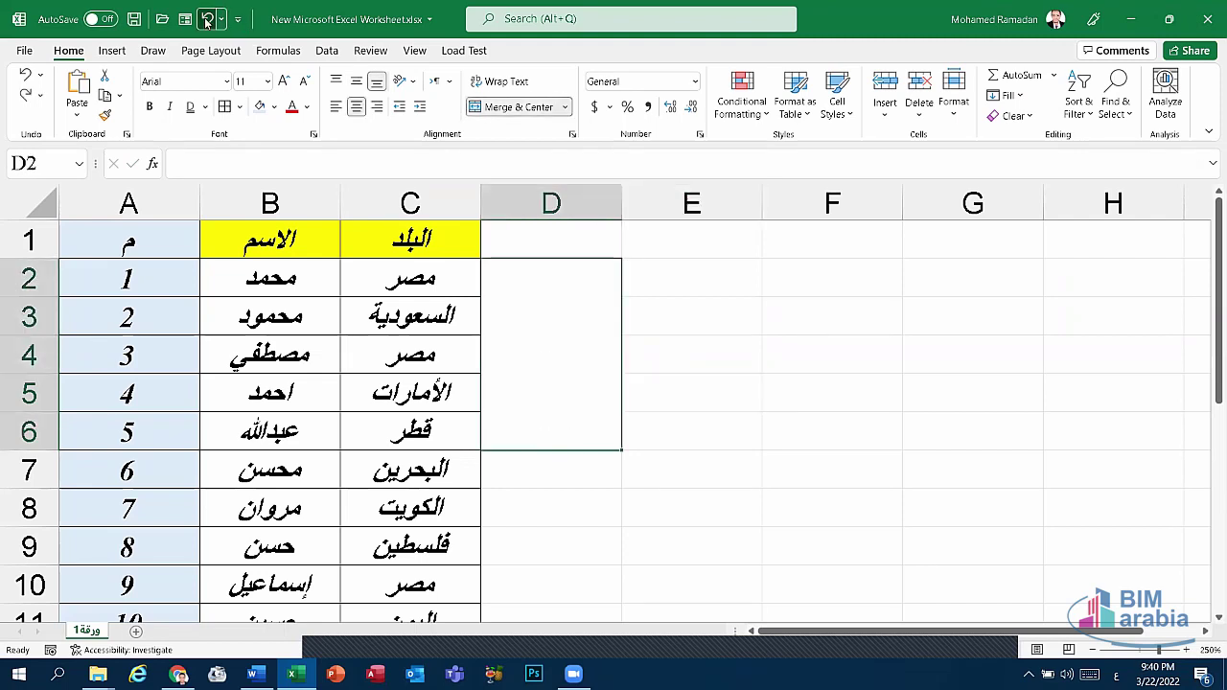
{"action": "left_click", "coordinate": [206, 19]}
{"action": "left_click", "coordinate": [569, 307]}
{"action": "left_click_drag", "start_coordinate": [566, 278], "coordinate": [587, 475]}
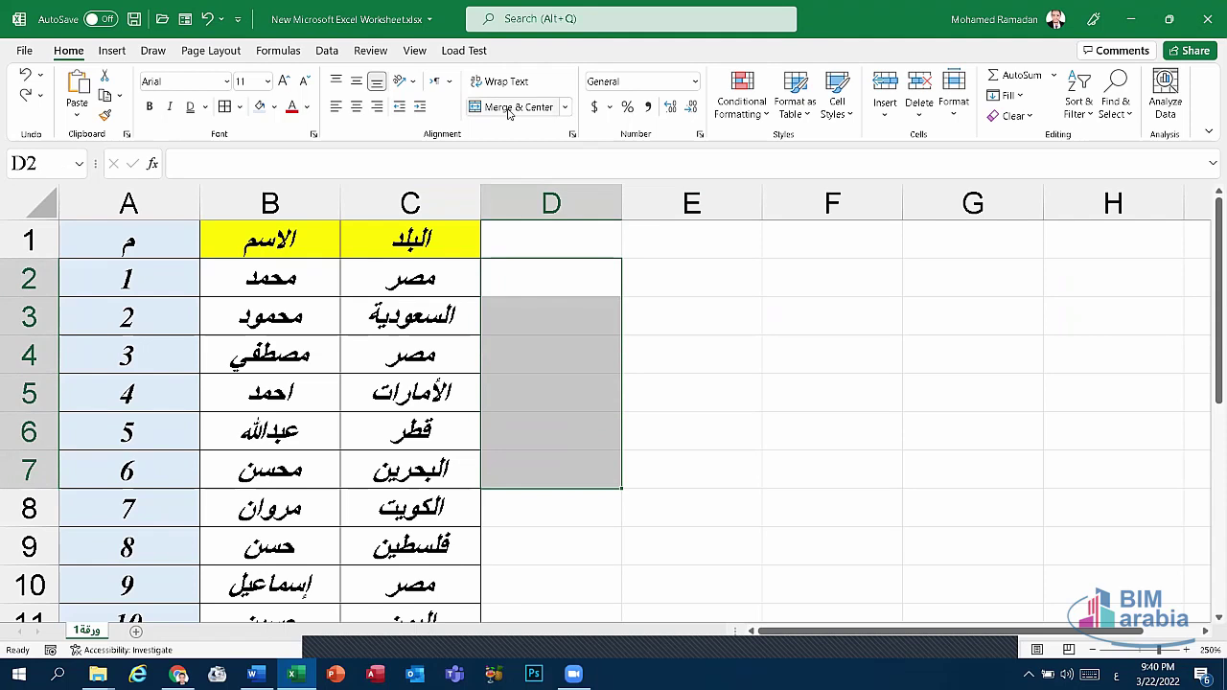
{"action": "left_click", "coordinate": [749, 401]}
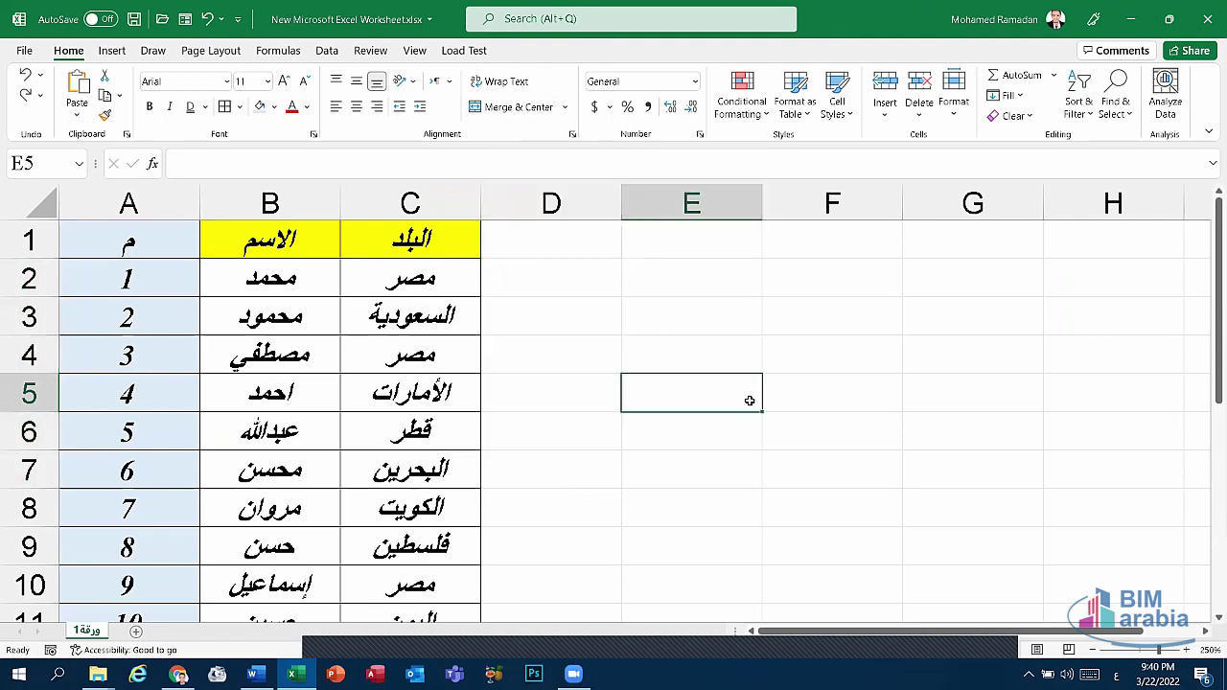
{"action": "left_click", "coordinate": [287, 279]}
{"action": "double_click", "coordinate": [247, 278]}
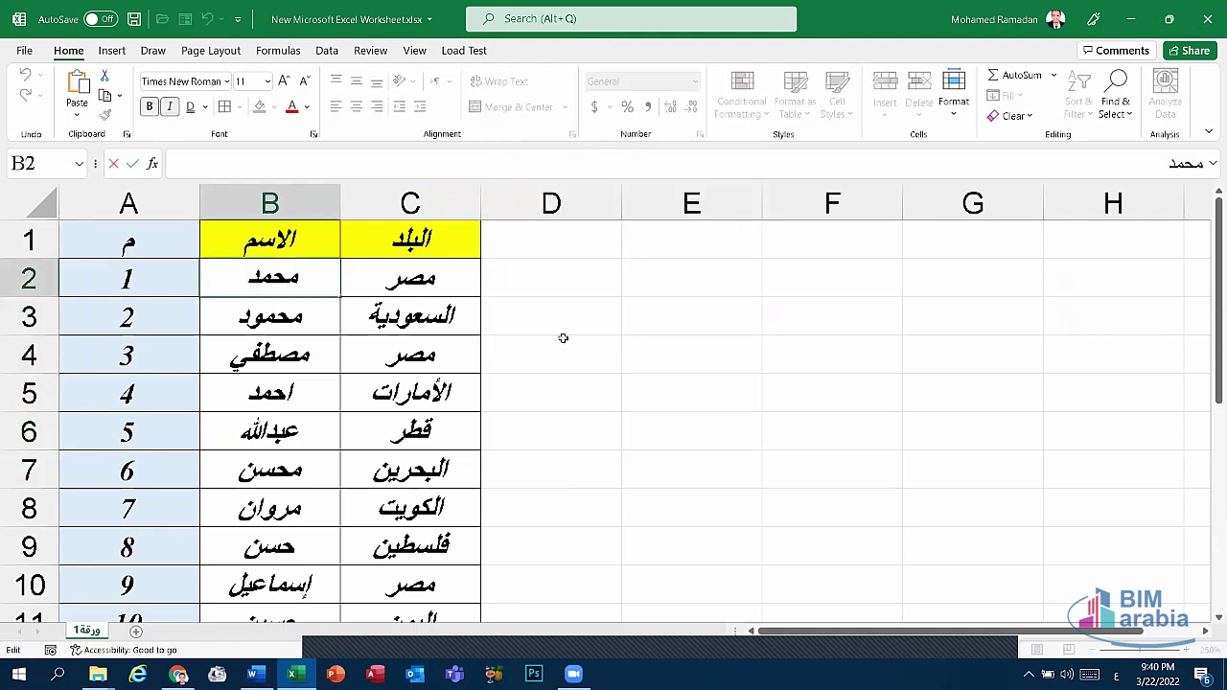
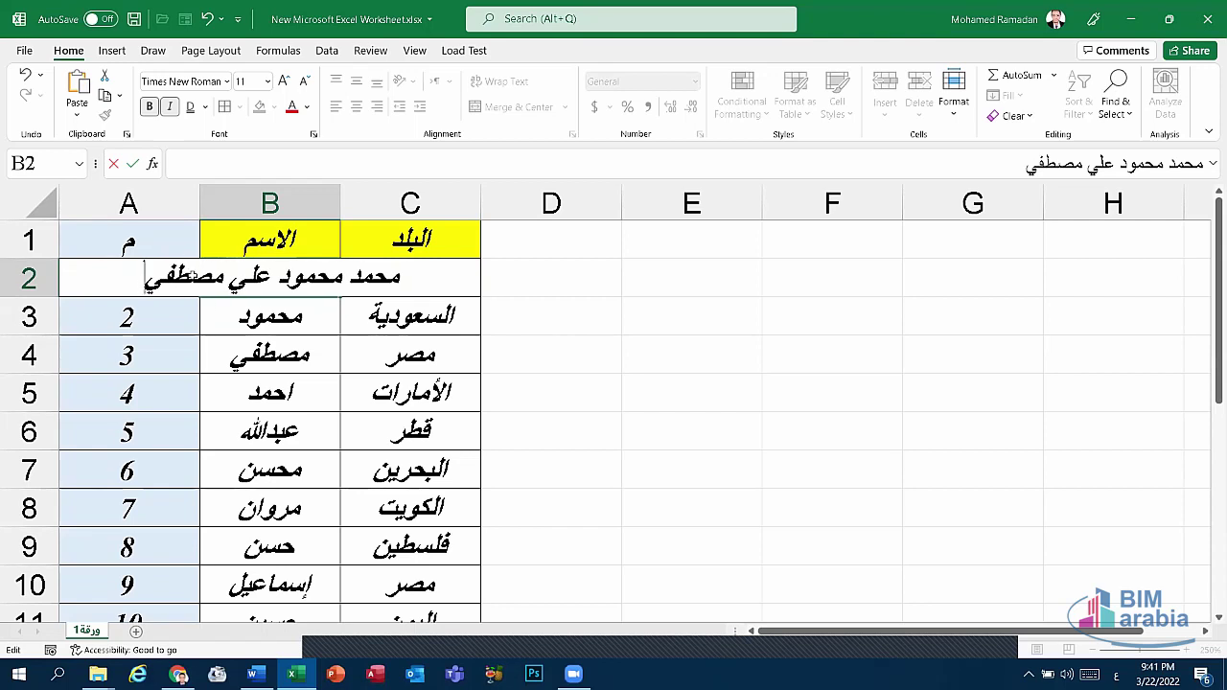
{"action": "left_click", "coordinate": [284, 331]}
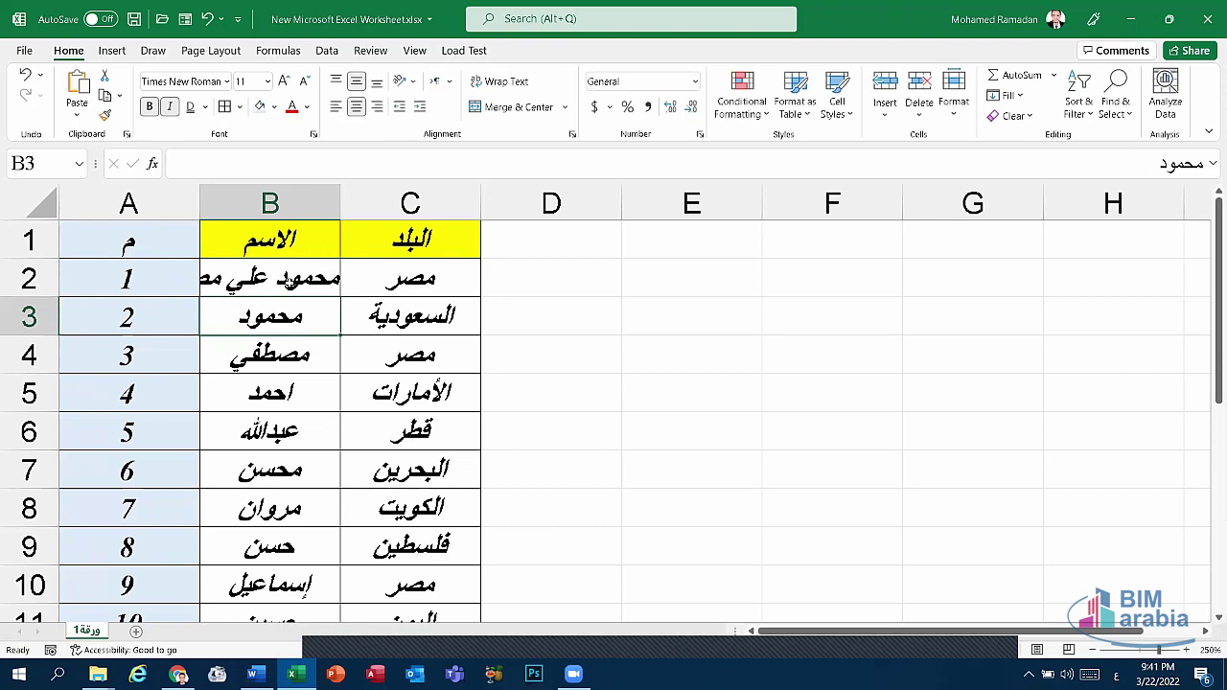
{"action": "left_click", "coordinate": [287, 278]}
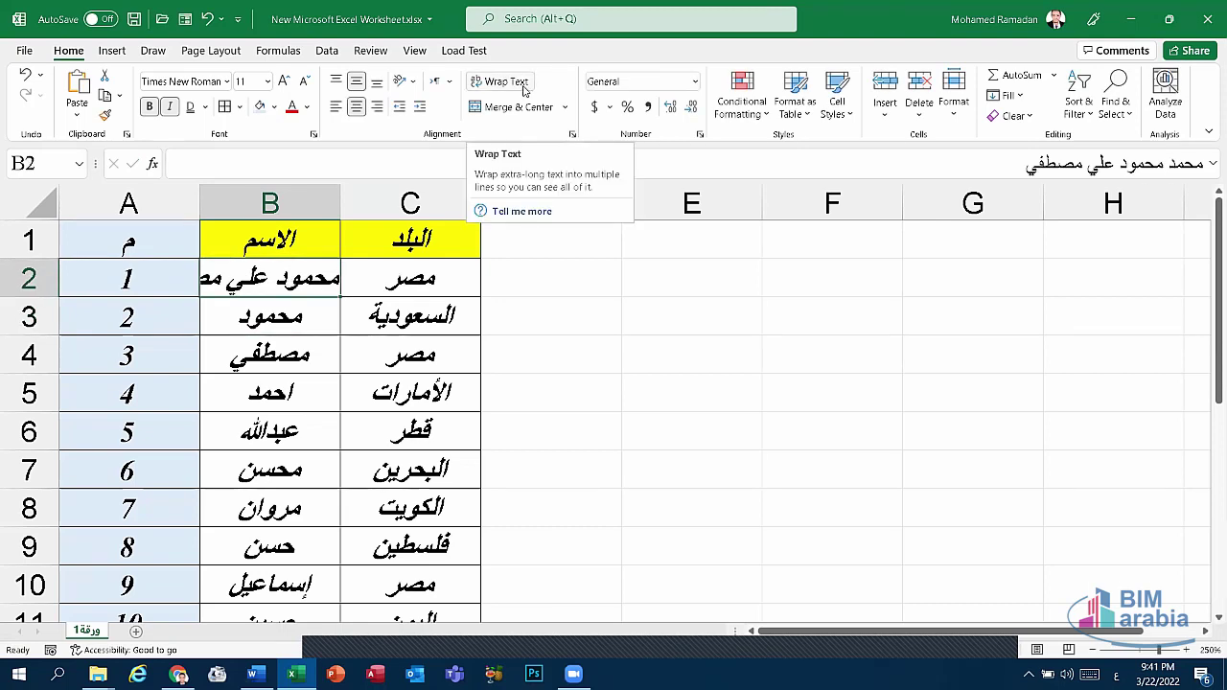
Wrap B2's long name, make row 2 taller, and toggle Wrap Text repeatedly
{"action": "left_click", "coordinate": [524, 90]}
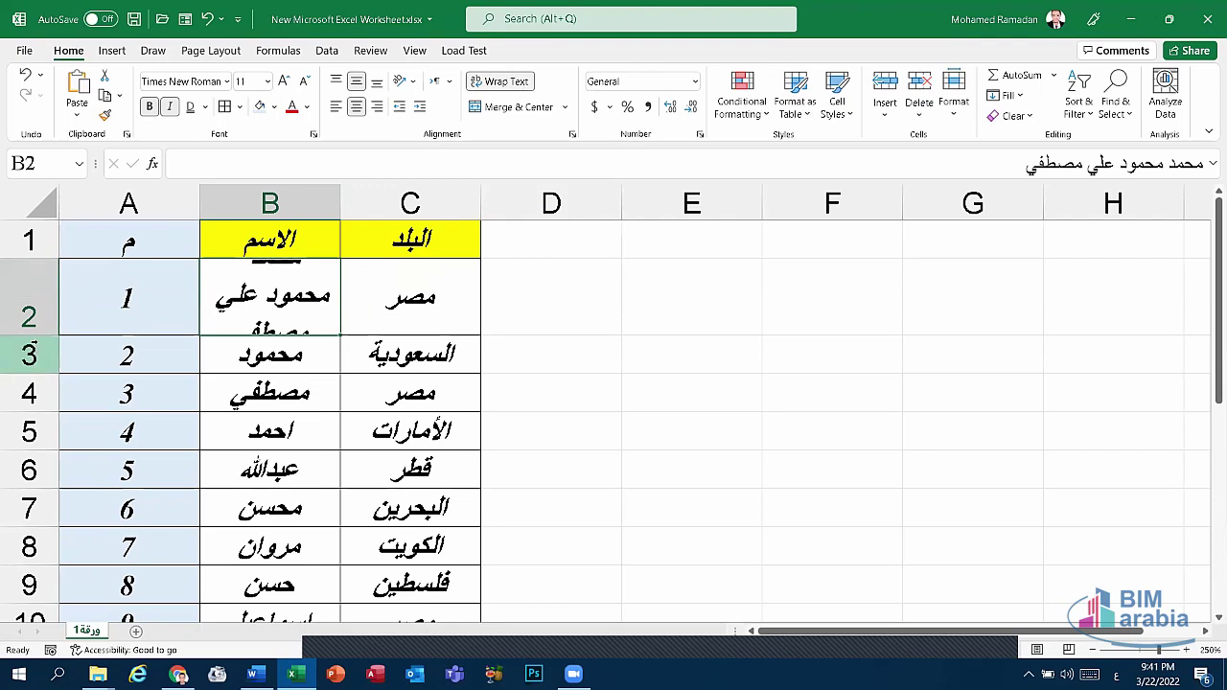
{"action": "left_click_drag", "start_coordinate": [29, 335], "coordinate": [42, 385]}
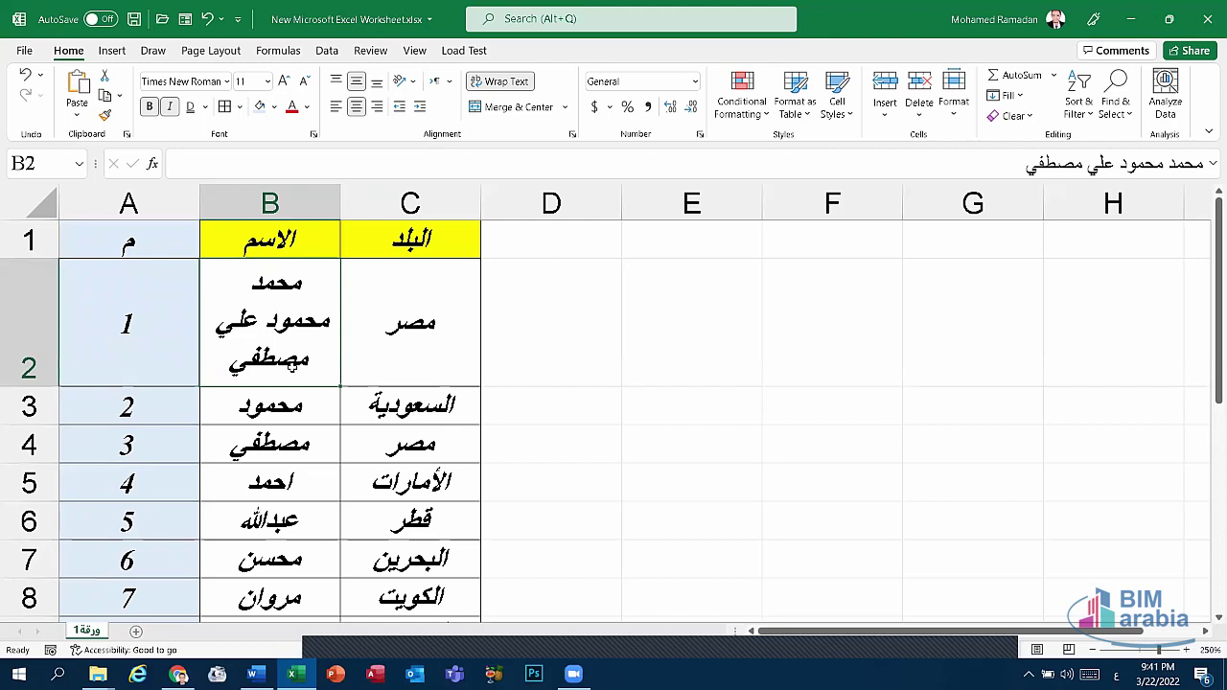
{"action": "left_click", "coordinate": [517, 81]}
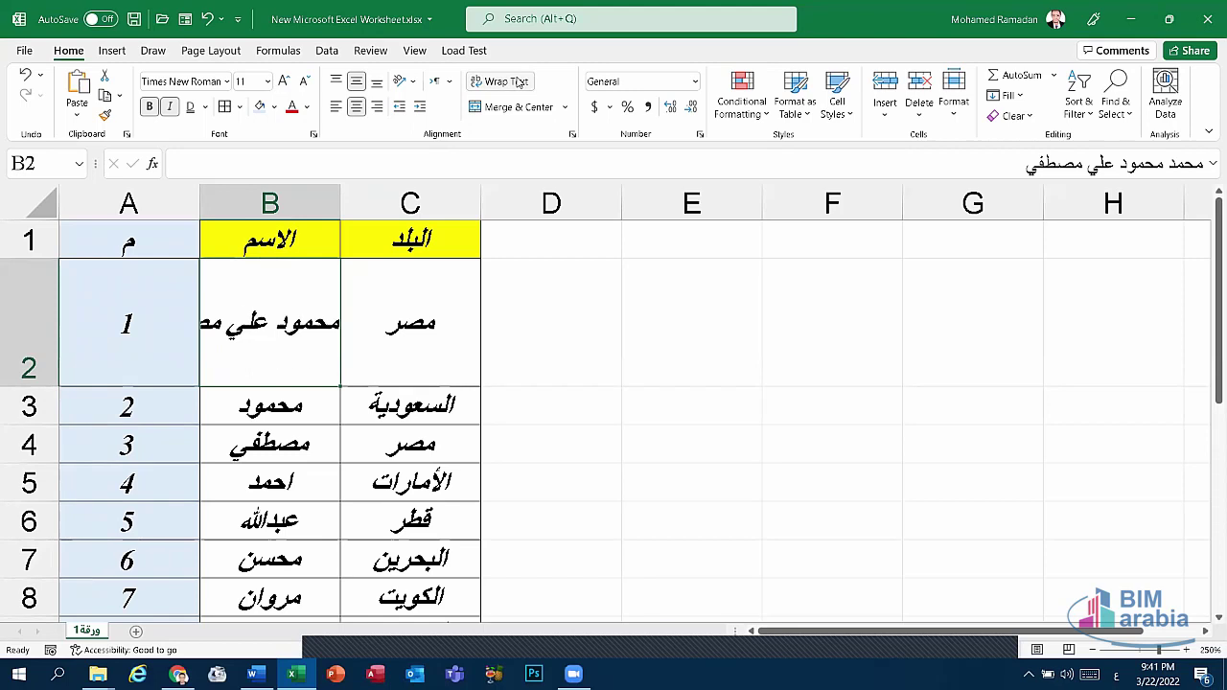
{"action": "left_click", "coordinate": [517, 81]}
{"action": "left_click", "coordinate": [517, 81]}
{"action": "left_click", "coordinate": [518, 82]}
{"action": "left_click", "coordinate": [517, 82]}
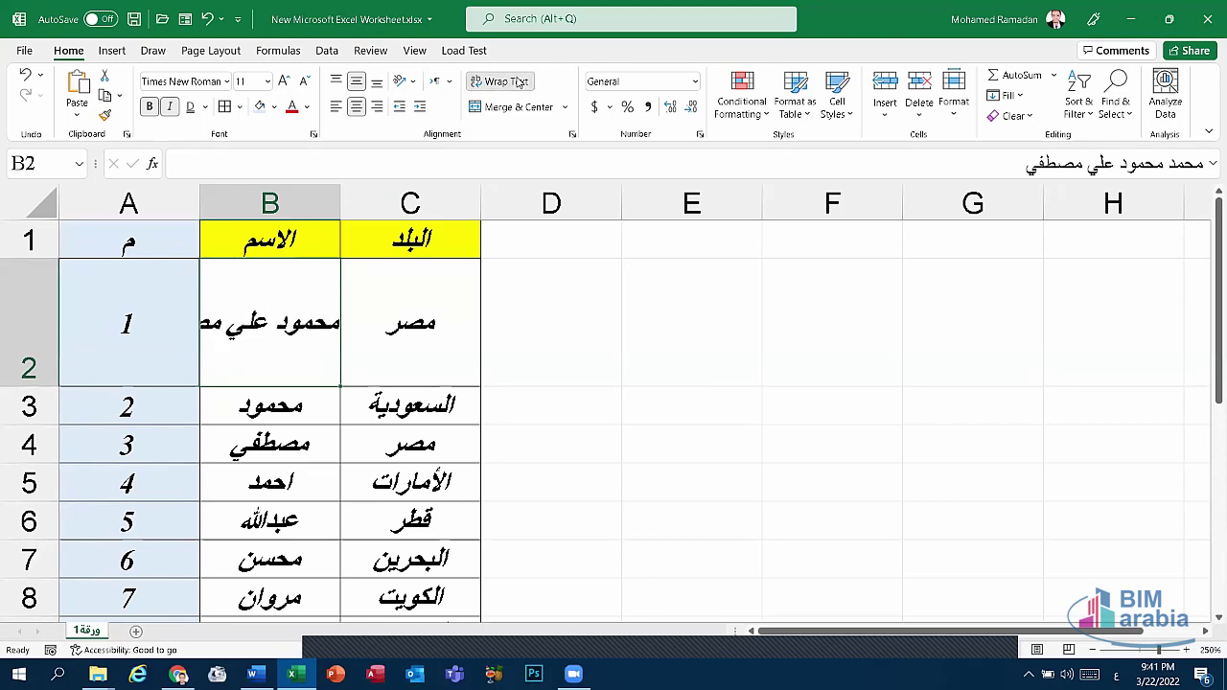
{"action": "left_click", "coordinate": [518, 81]}
{"action": "left_click", "coordinate": [517, 81]}
{"action": "left_click", "coordinate": [517, 82]}
{"action": "left_click", "coordinate": [518, 82]}
{"action": "left_click", "coordinate": [517, 82]}
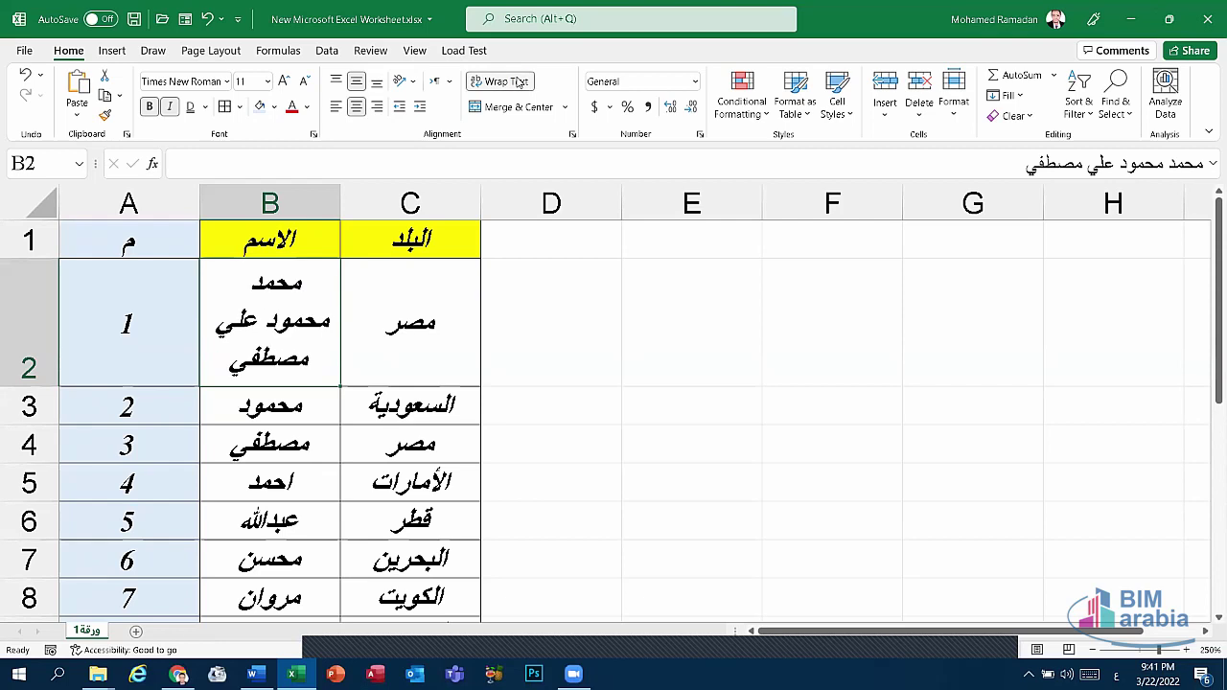
{"action": "left_click", "coordinate": [518, 82]}
{"action": "left_click", "coordinate": [518, 82]}
{"action": "left_click", "coordinate": [517, 82]}
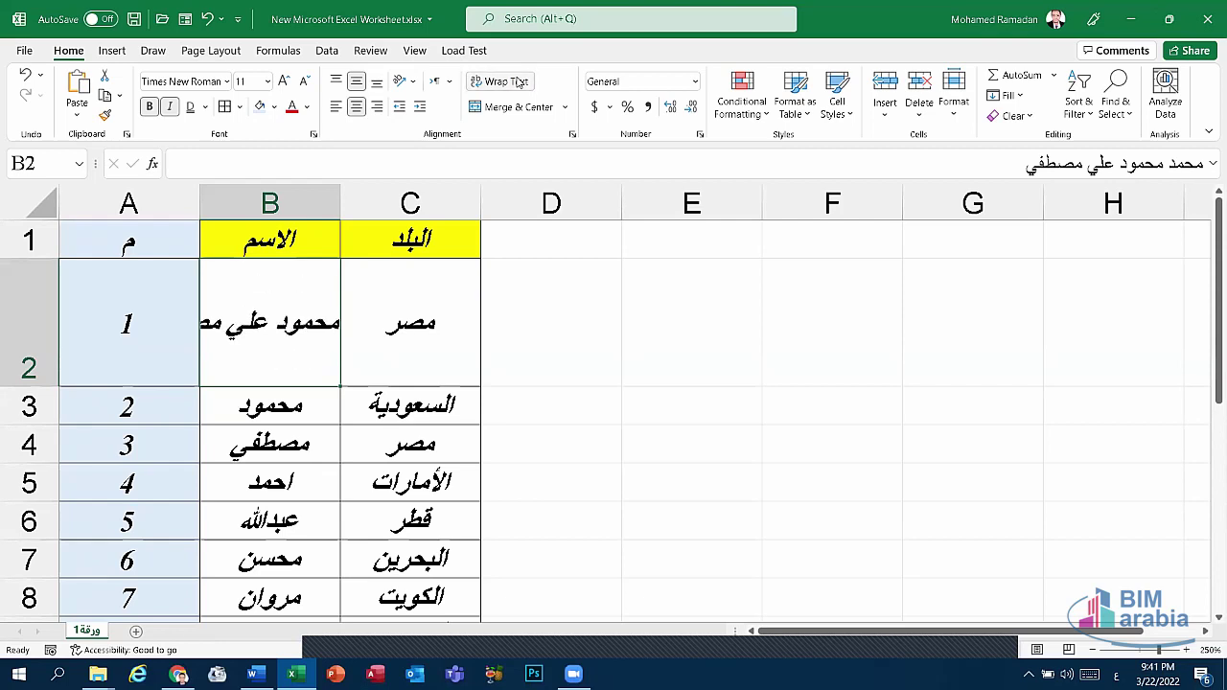
Undo the wrapping, row height and long name until B2 shows محمد again
{"action": "left_click", "coordinate": [534, 261]}
{"action": "left_click", "coordinate": [207, 19]}
{"action": "left_click", "coordinate": [207, 19]}
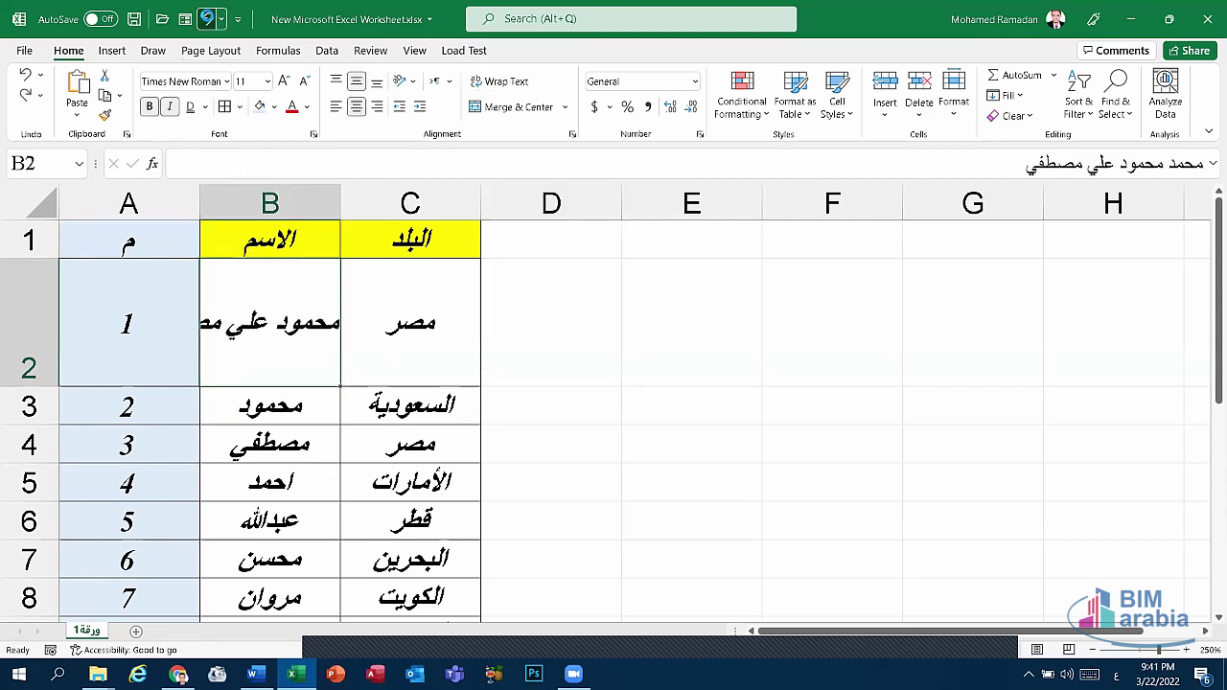
{"action": "left_click", "coordinate": [207, 20]}
{"action": "left_click", "coordinate": [207, 20]}
{"action": "left_click", "coordinate": [207, 19]}
{"action": "left_click", "coordinate": [207, 19]}
{"action": "left_click", "coordinate": [207, 20]}
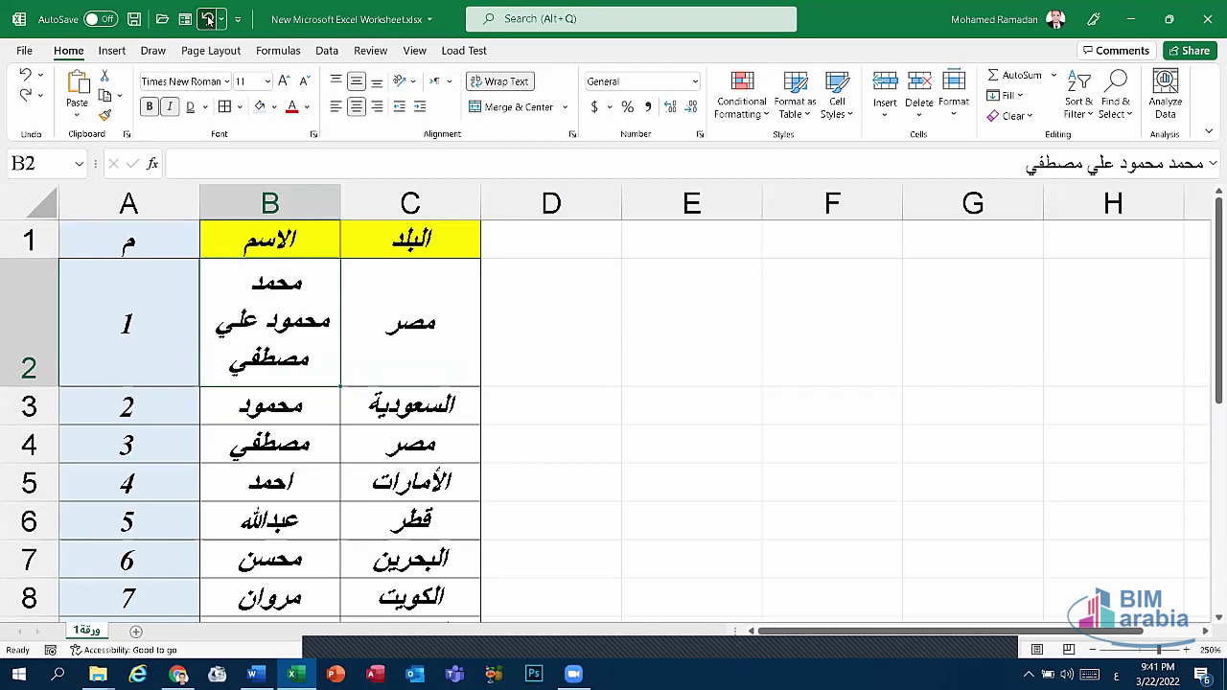
{"action": "left_click", "coordinate": [207, 19]}
{"action": "left_click", "coordinate": [207, 19]}
{"action": "left_click", "coordinate": [207, 19]}
{"action": "left_click", "coordinate": [207, 19]}
{"action": "left_click", "coordinate": [207, 19]}
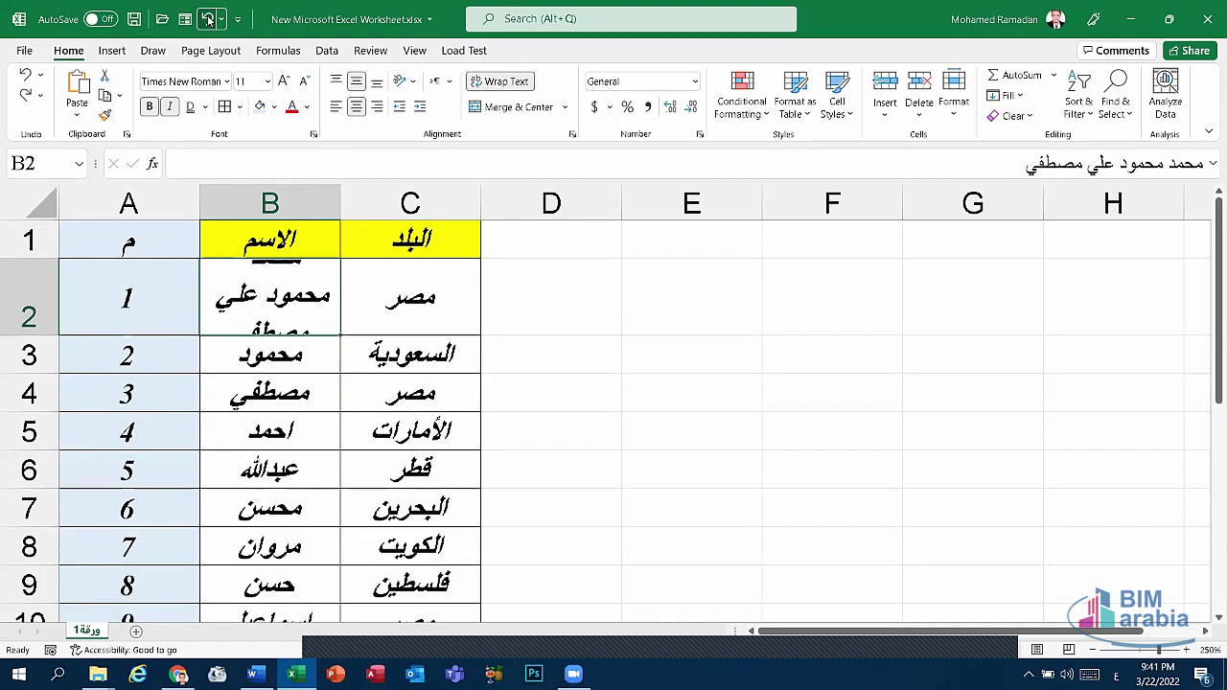
{"action": "left_click", "coordinate": [207, 19]}
{"action": "left_click", "coordinate": [551, 271]}
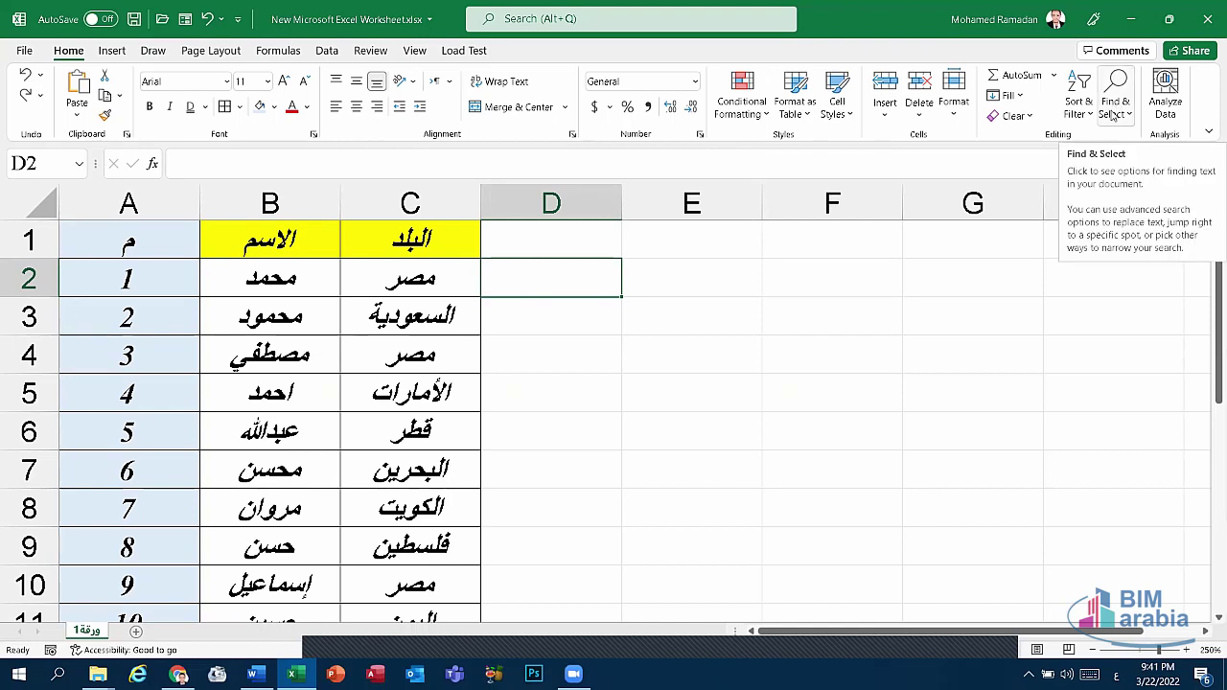
{"action": "left_click", "coordinate": [558, 317]}
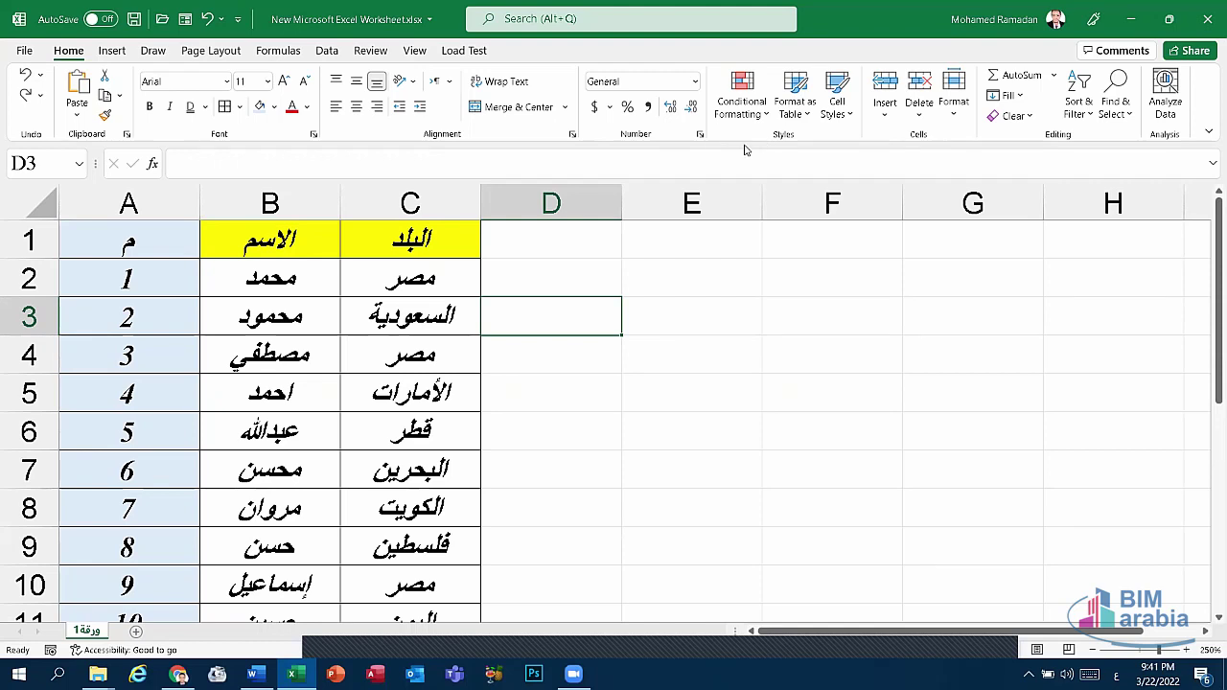
{"action": "left_click", "coordinate": [602, 267]}
{"action": "left_click", "coordinate": [736, 291]}
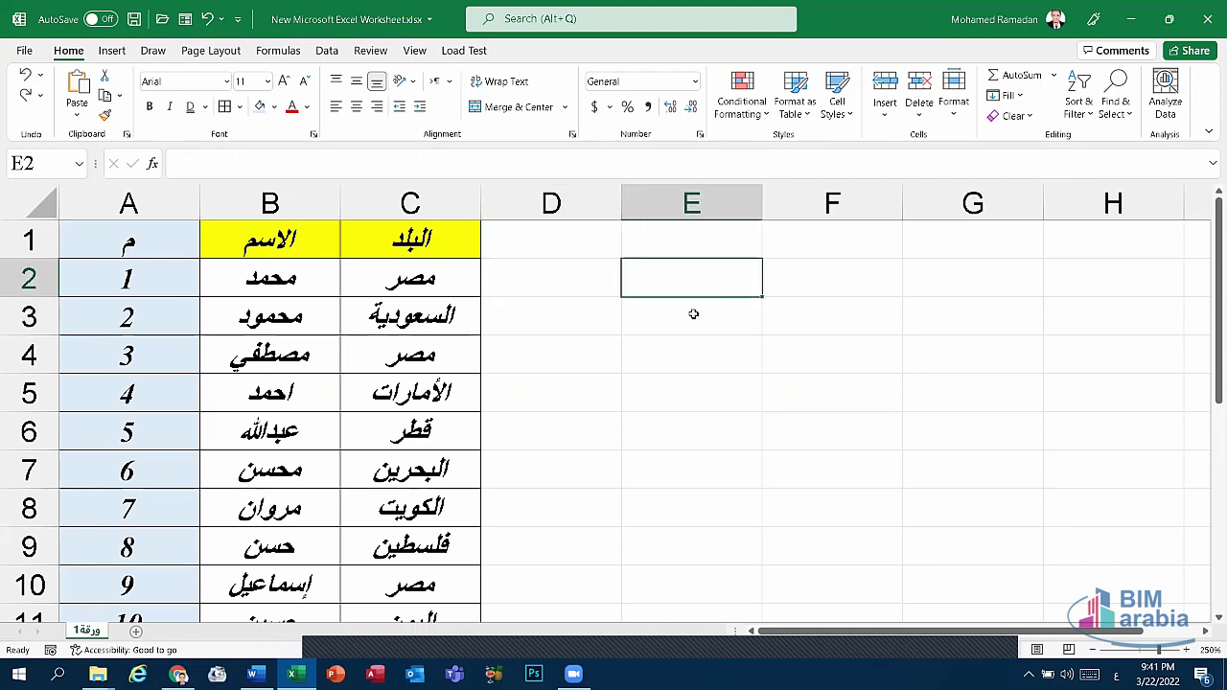
{"action": "left_click", "coordinate": [1110, 107]}
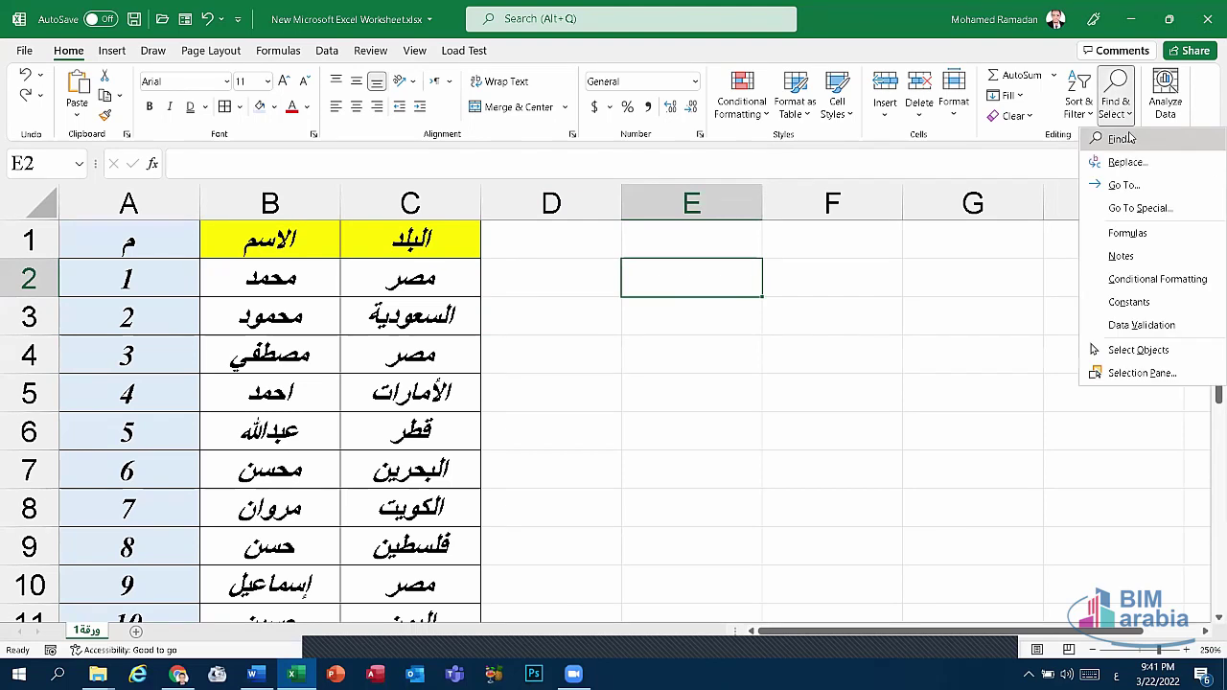
{"action": "left_click", "coordinate": [1147, 144]}
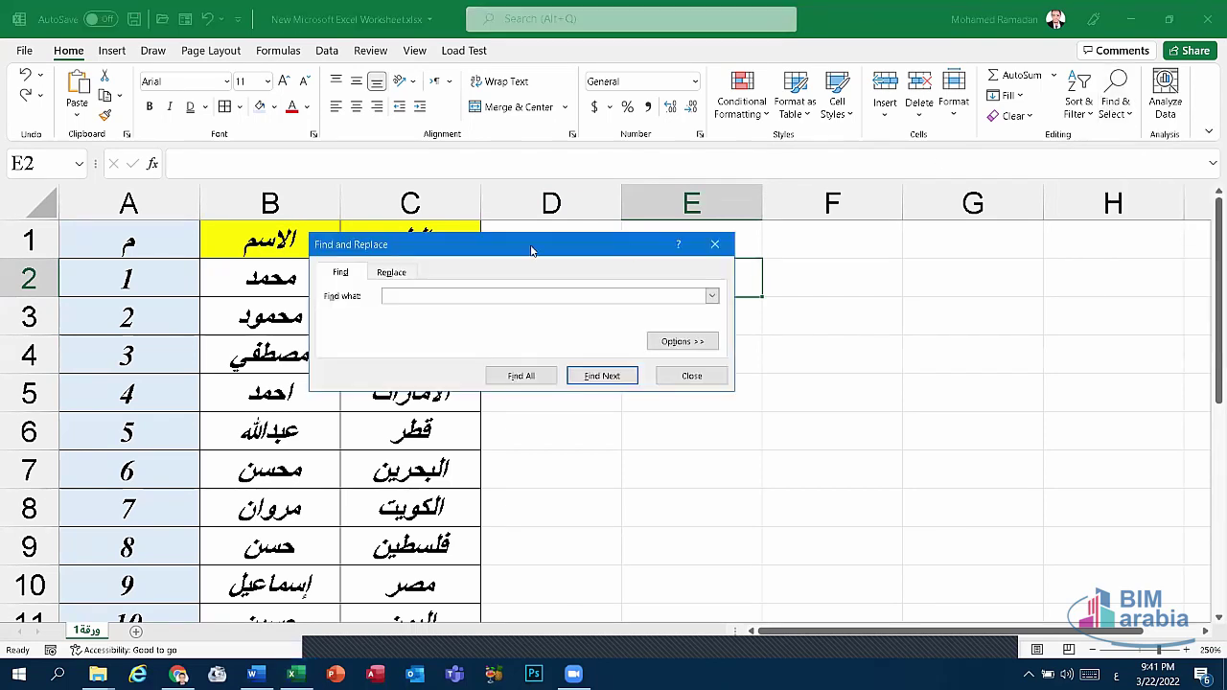
{"action": "left_click_drag", "start_coordinate": [533, 252], "coordinate": [720, 265]}
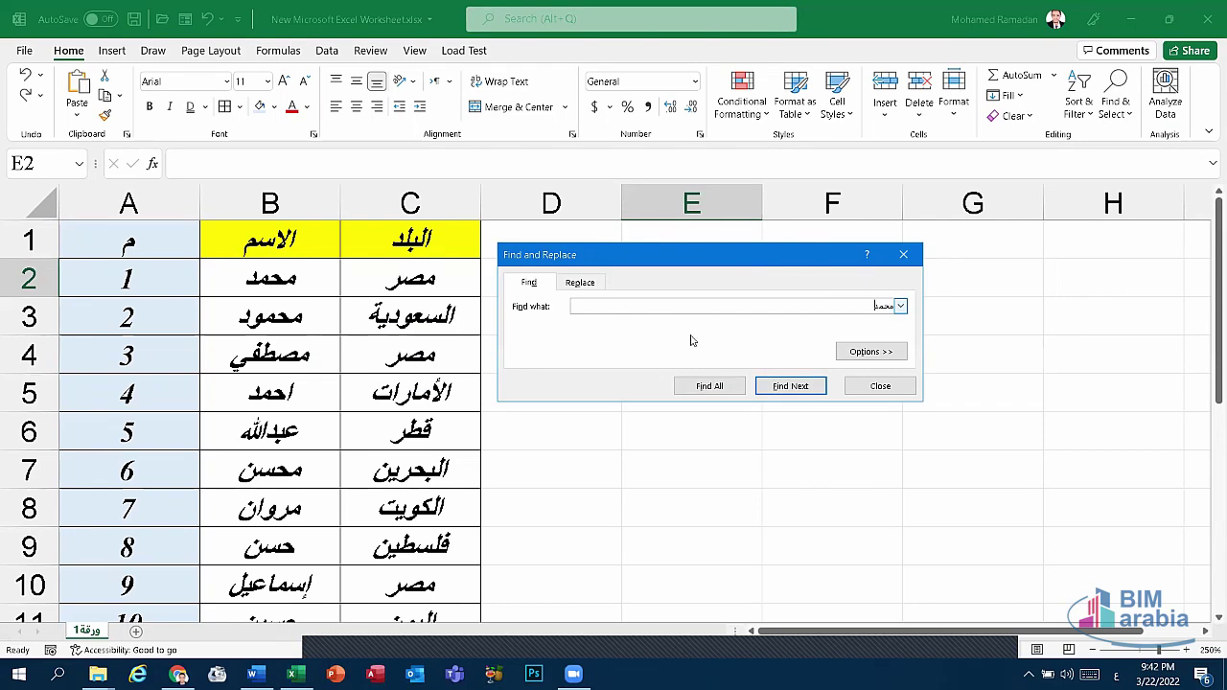
{"action": "left_click", "coordinate": [781, 391]}
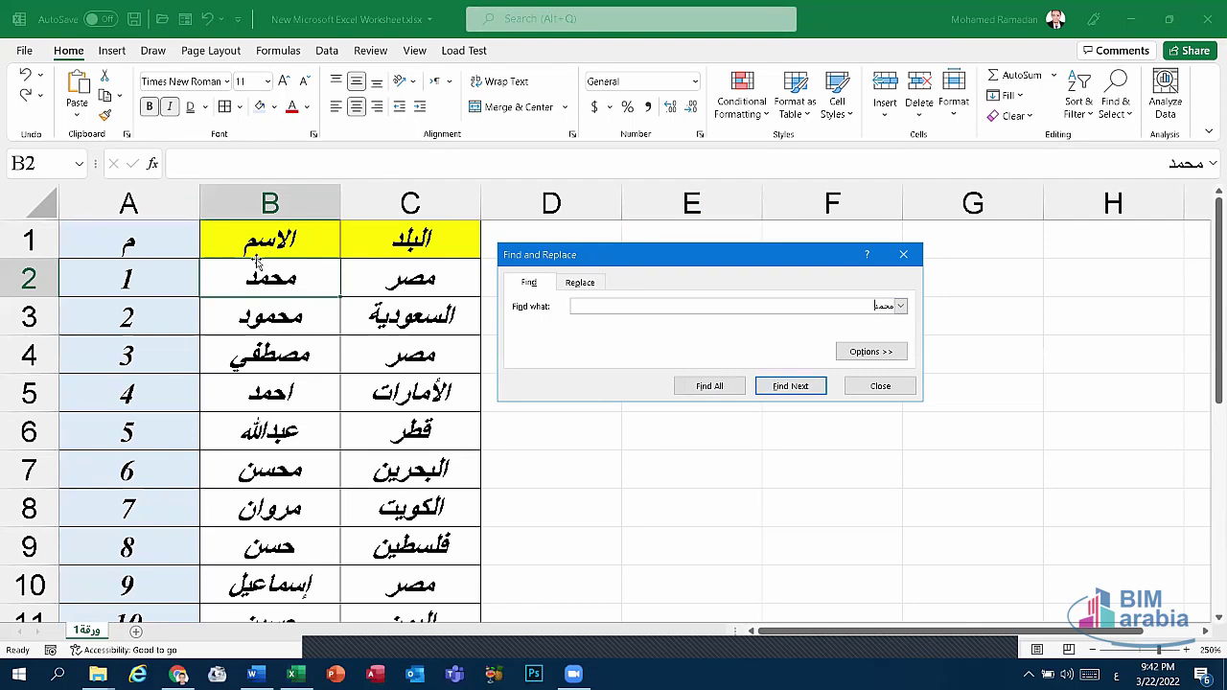
{"action": "left_click", "coordinate": [905, 252]}
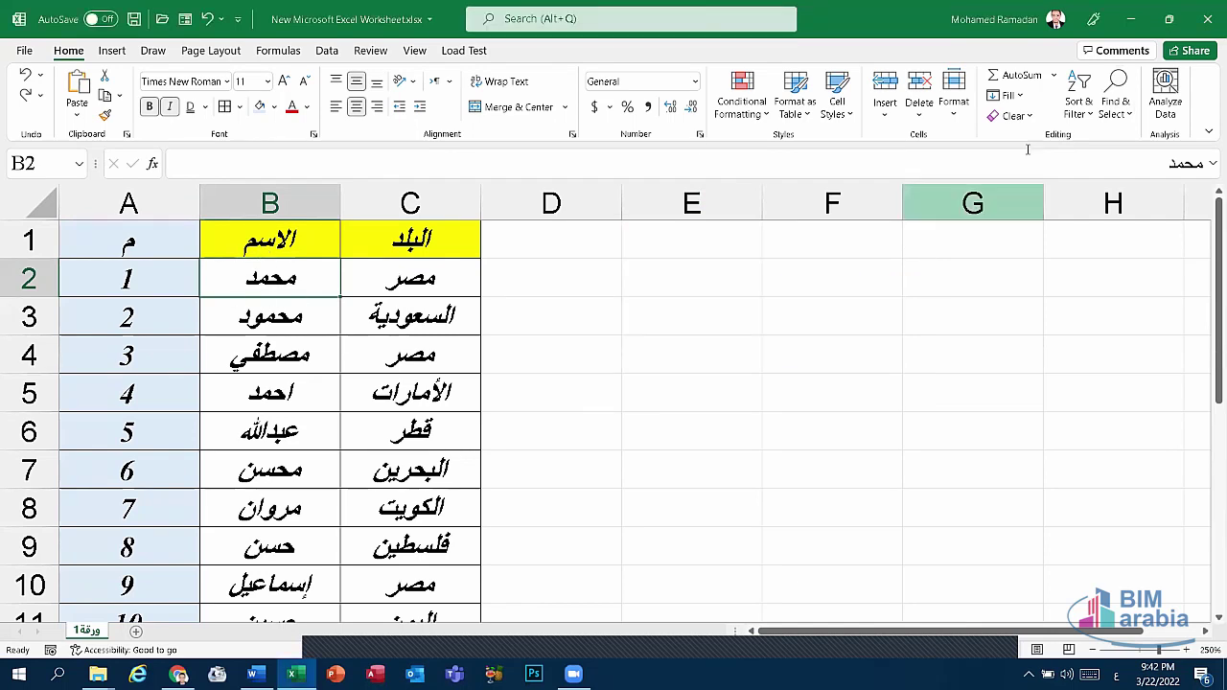
{"action": "left_click", "coordinate": [1123, 113]}
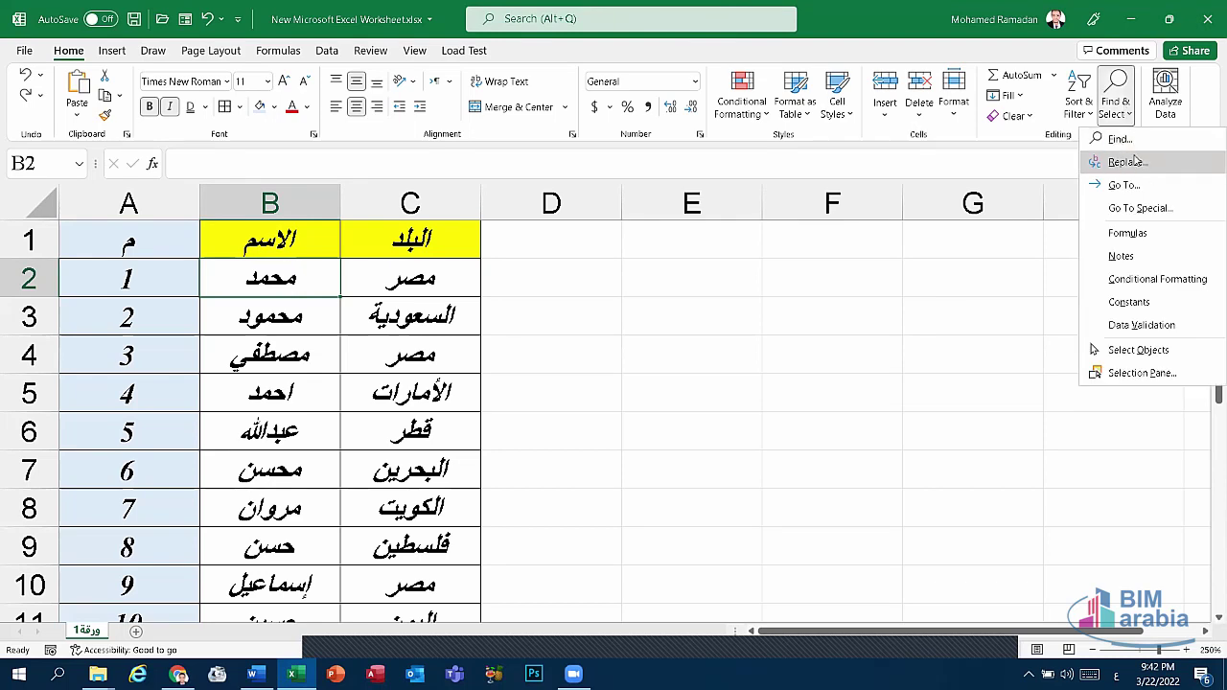
{"action": "left_click", "coordinate": [1133, 162]}
{"action": "left_click_drag", "start_coordinate": [830, 269], "coordinate": [935, 247]}
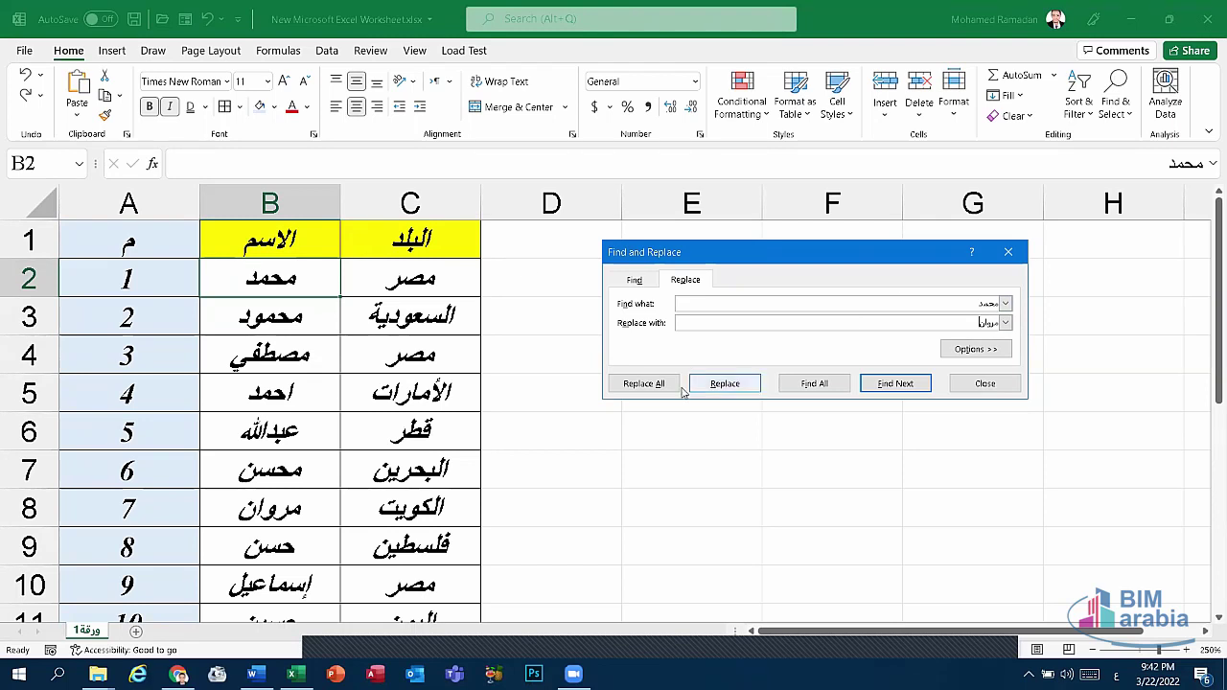
{"action": "left_click", "coordinate": [724, 383]}
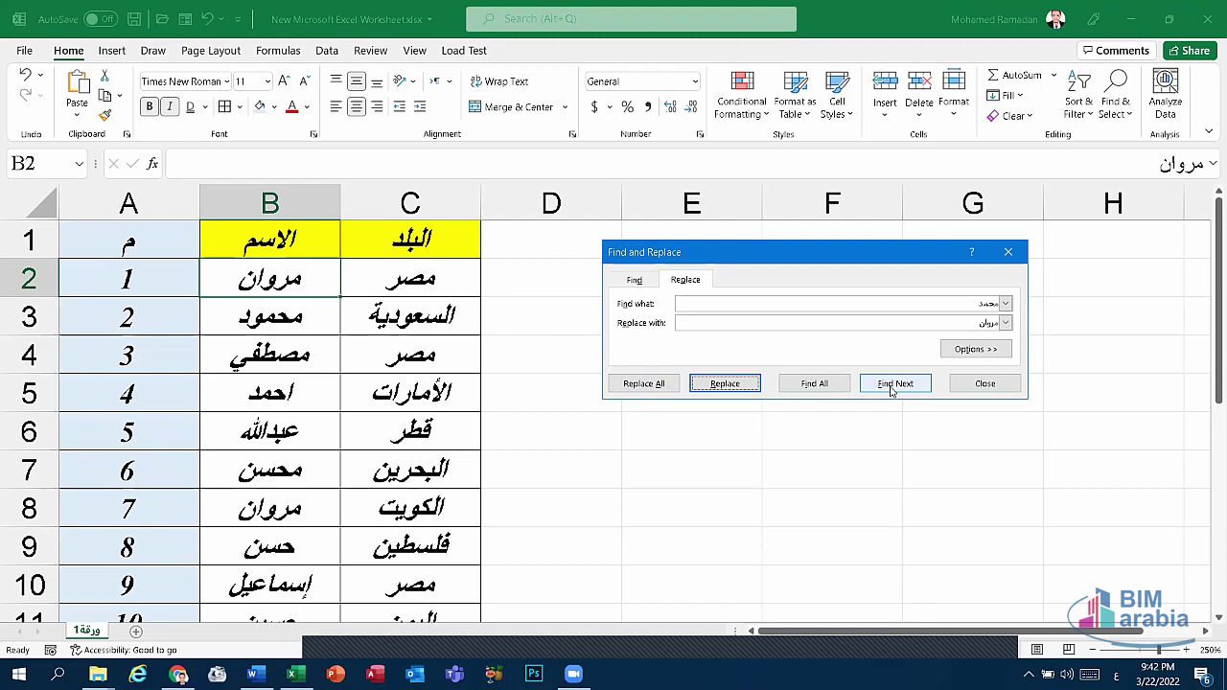
{"action": "left_click", "coordinate": [751, 384]}
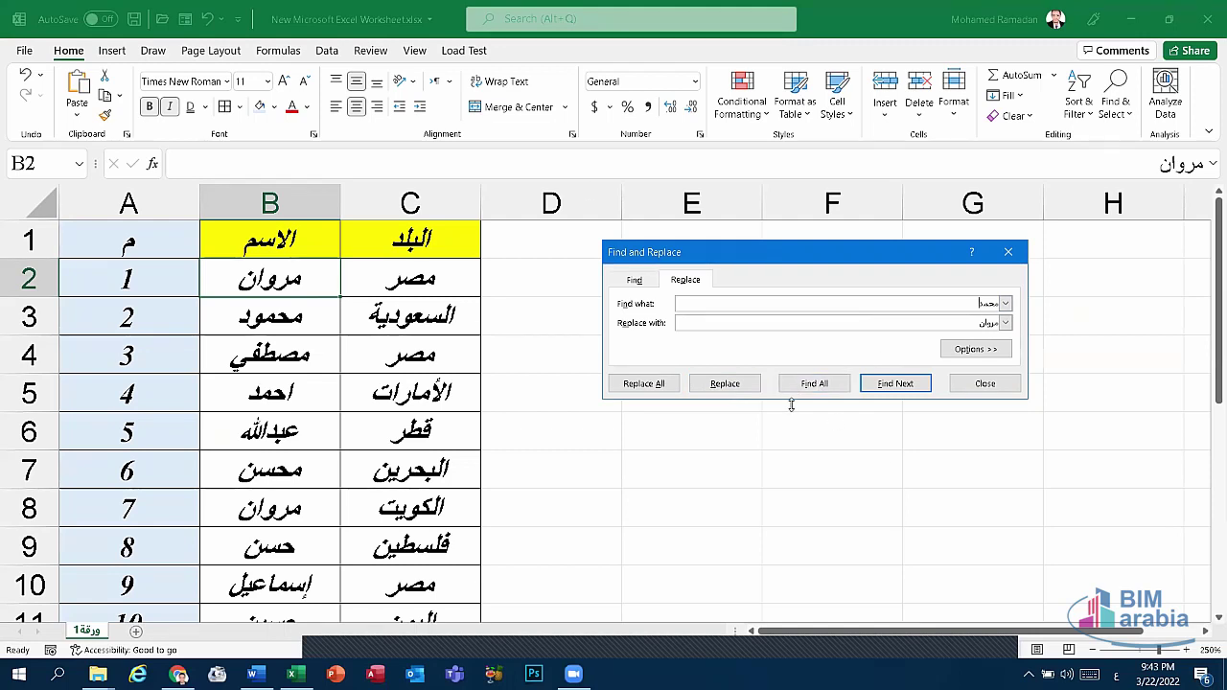
{"action": "left_click", "coordinate": [1014, 255]}
{"action": "left_click", "coordinate": [203, 19]}
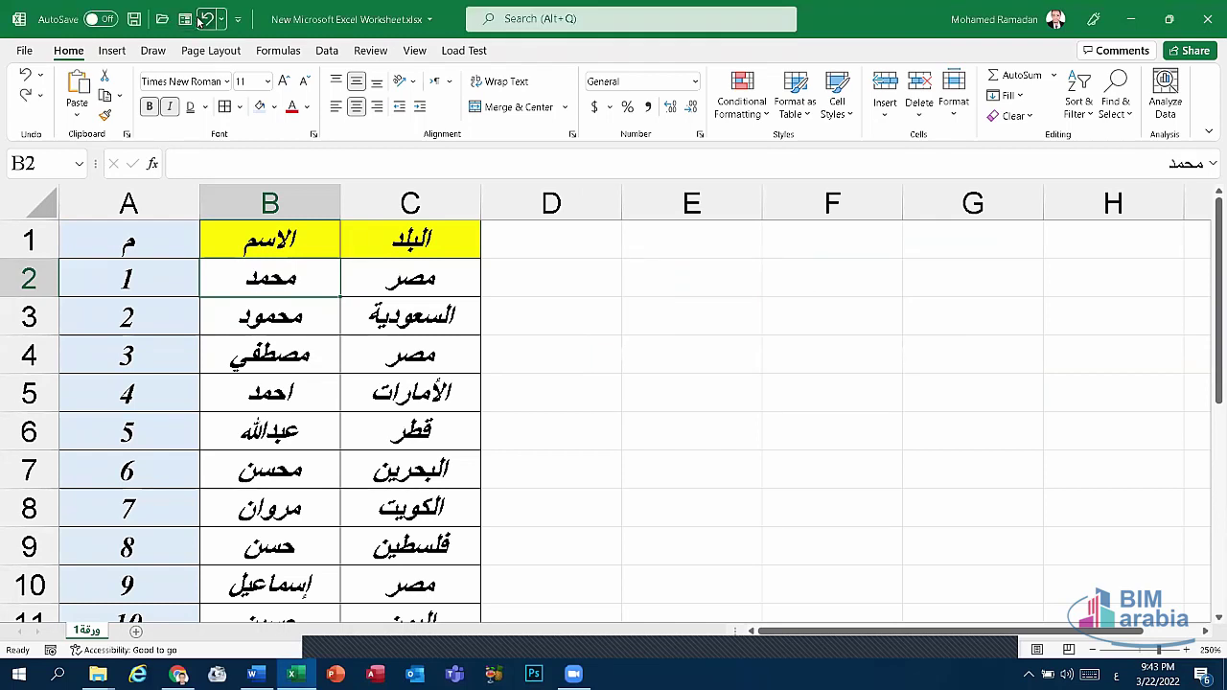
Convert $A$1:$C$11 into a table with headers via Insert > Table
{"action": "left_click", "coordinate": [572, 364]}
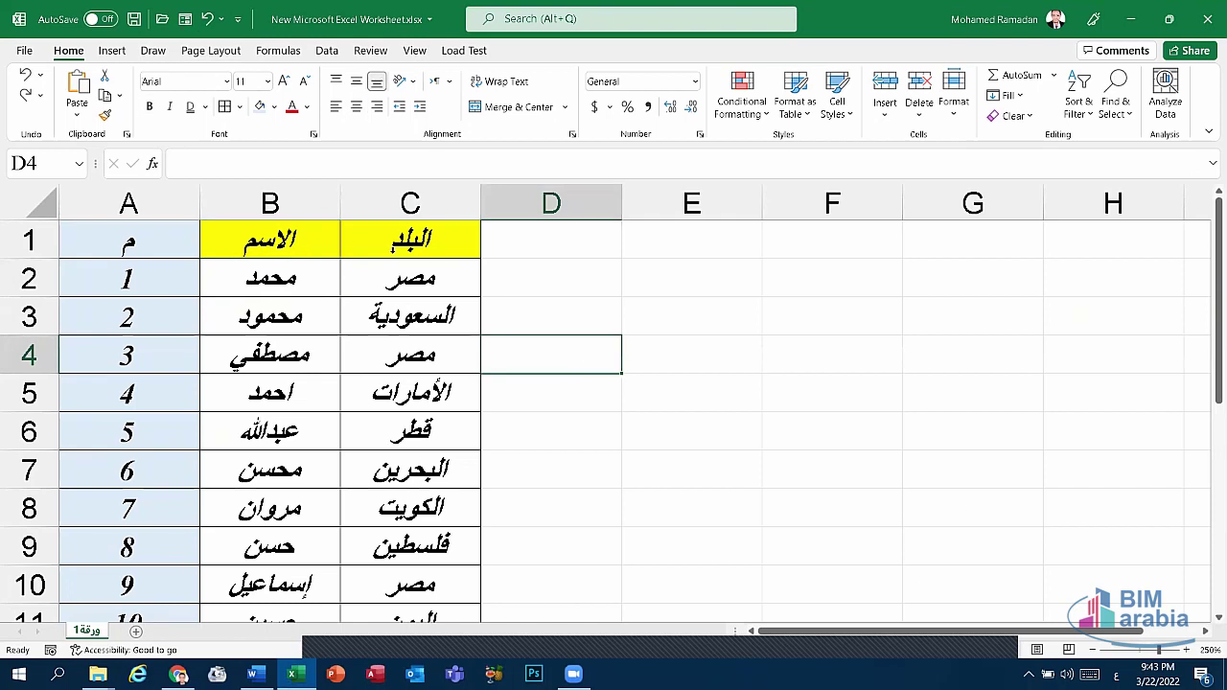
{"action": "left_click", "coordinate": [112, 51]}
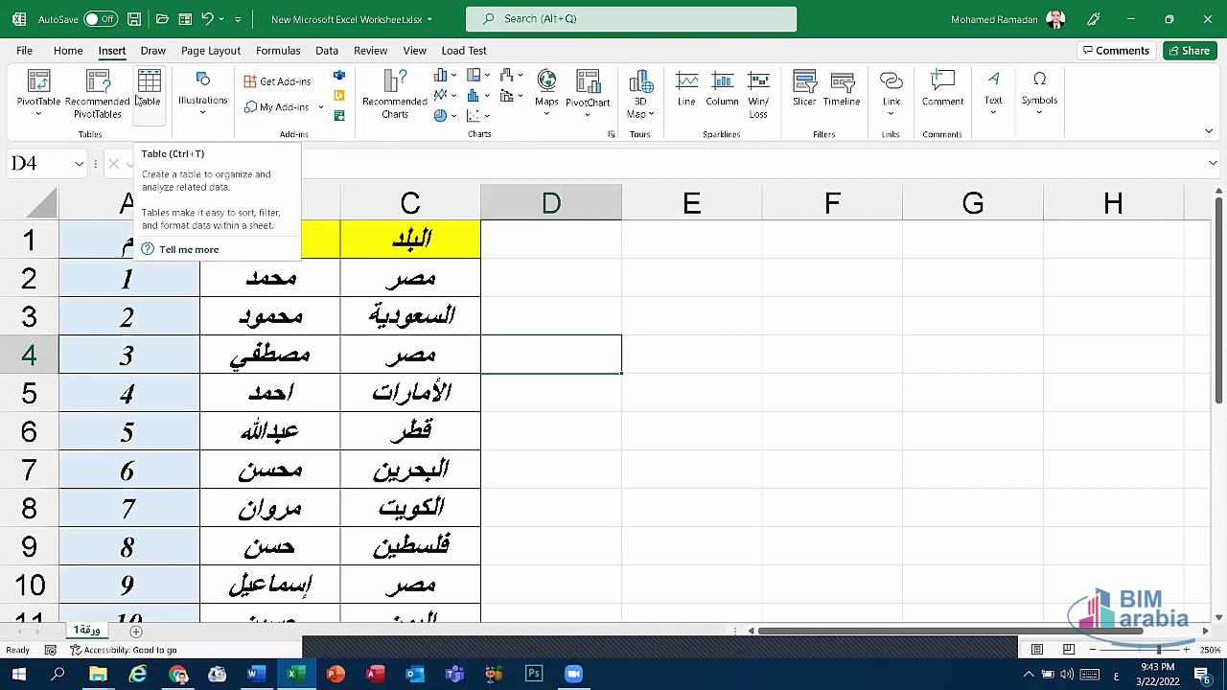
{"action": "left_click", "coordinate": [68, 51]}
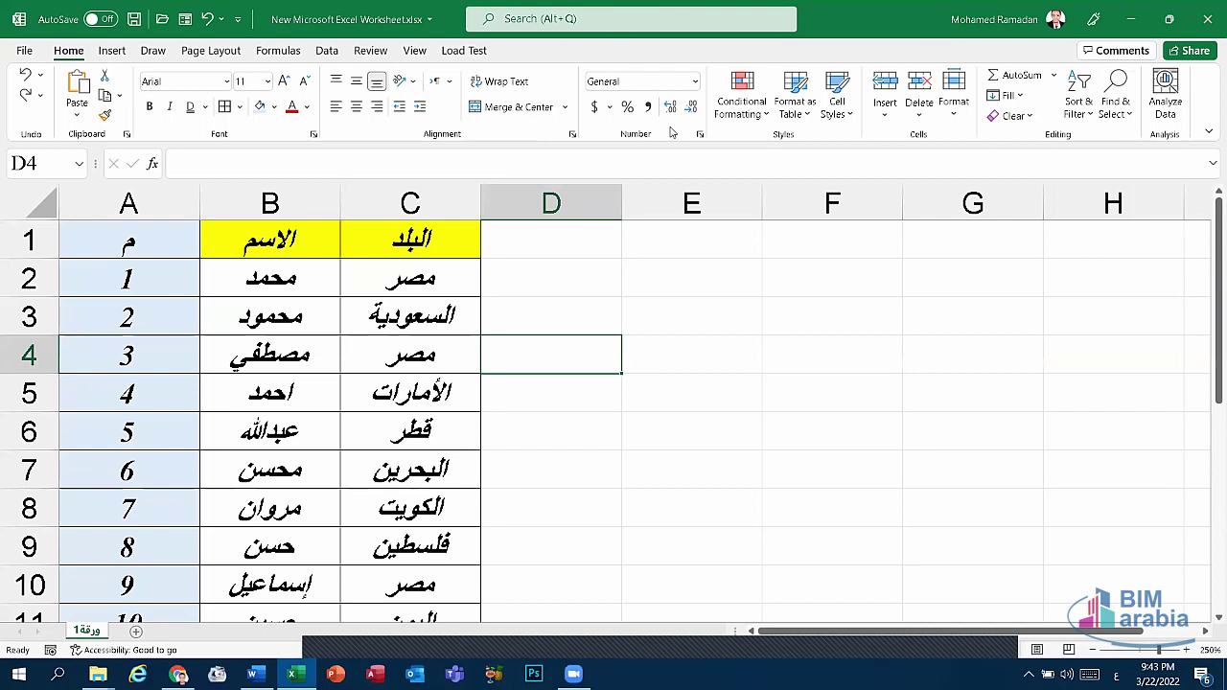
{"action": "left_click", "coordinate": [115, 51]}
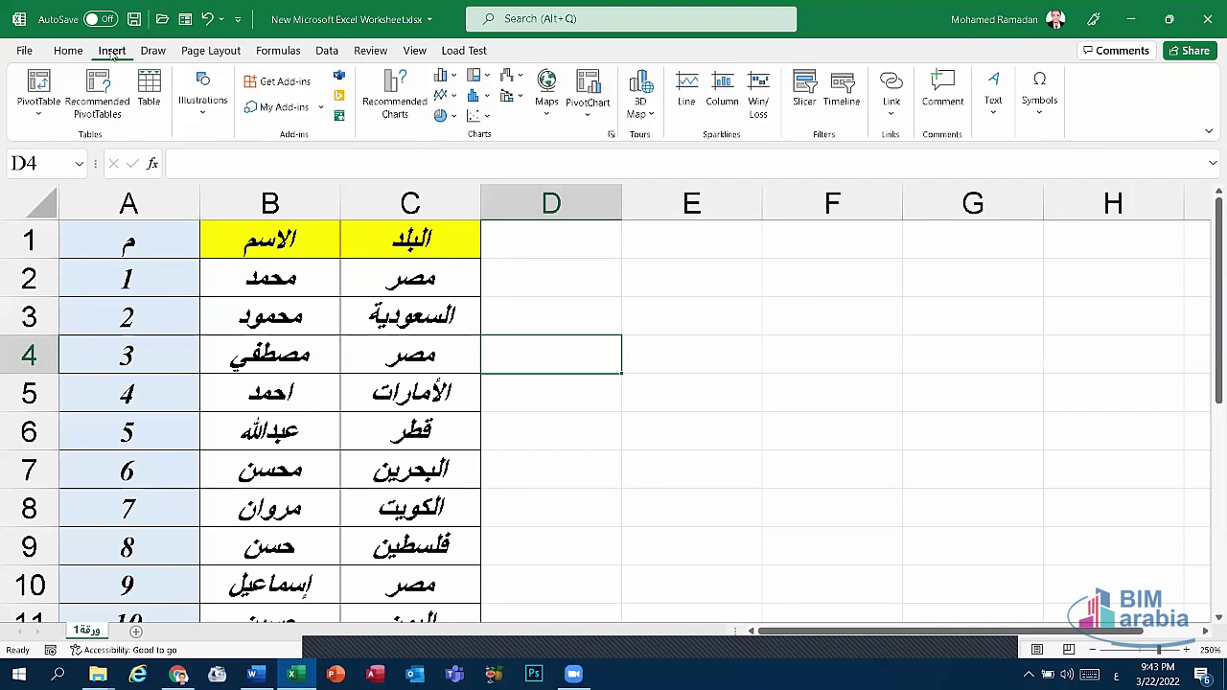
{"action": "left_click", "coordinate": [152, 91]}
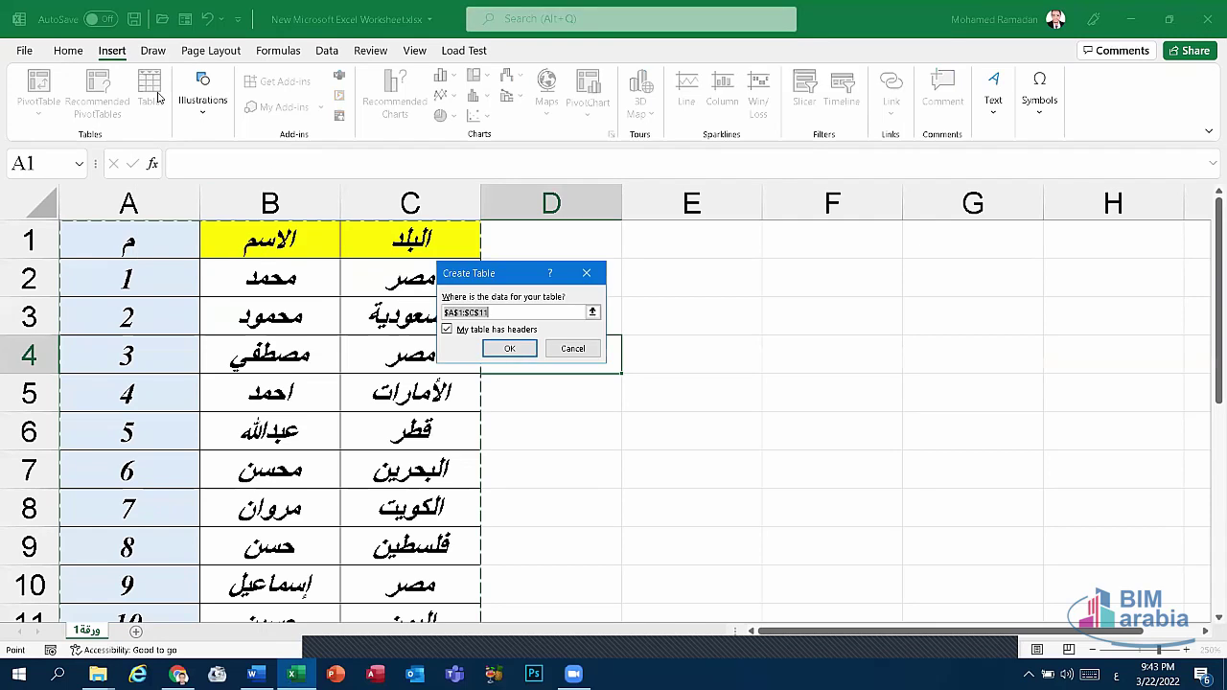
{"action": "left_click", "coordinate": [502, 350]}
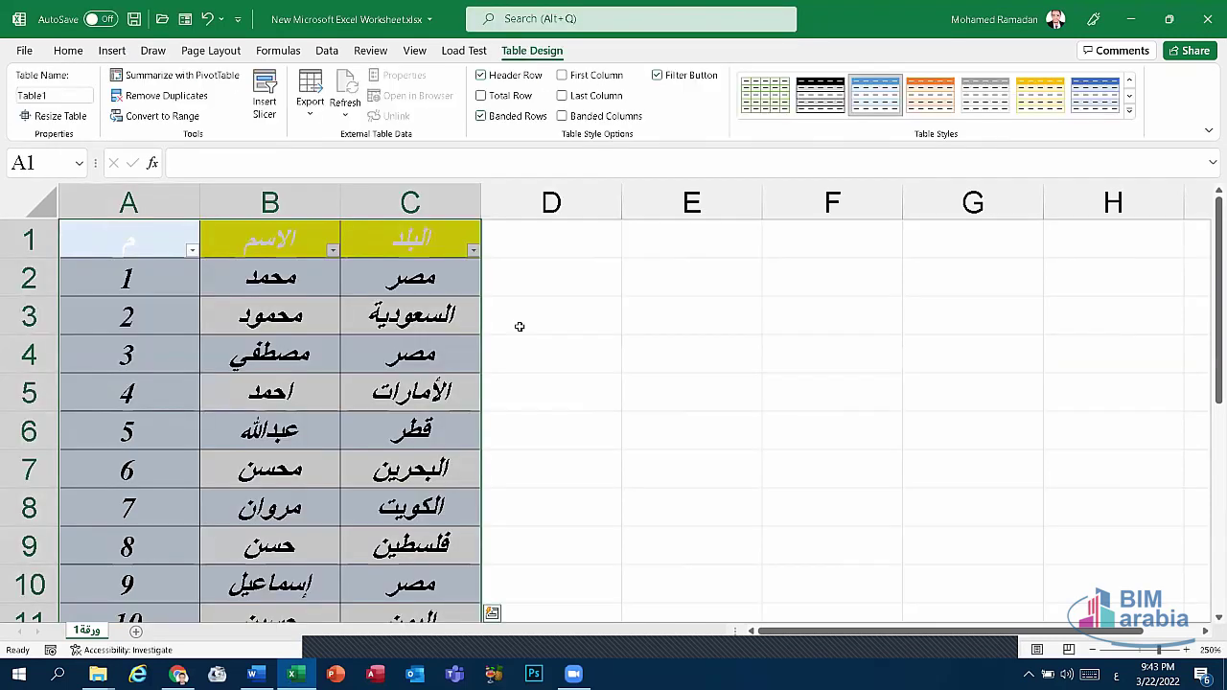
{"action": "left_click", "coordinate": [520, 324]}
{"action": "left_click_drag", "start_coordinate": [149, 235], "coordinate": [434, 584]}
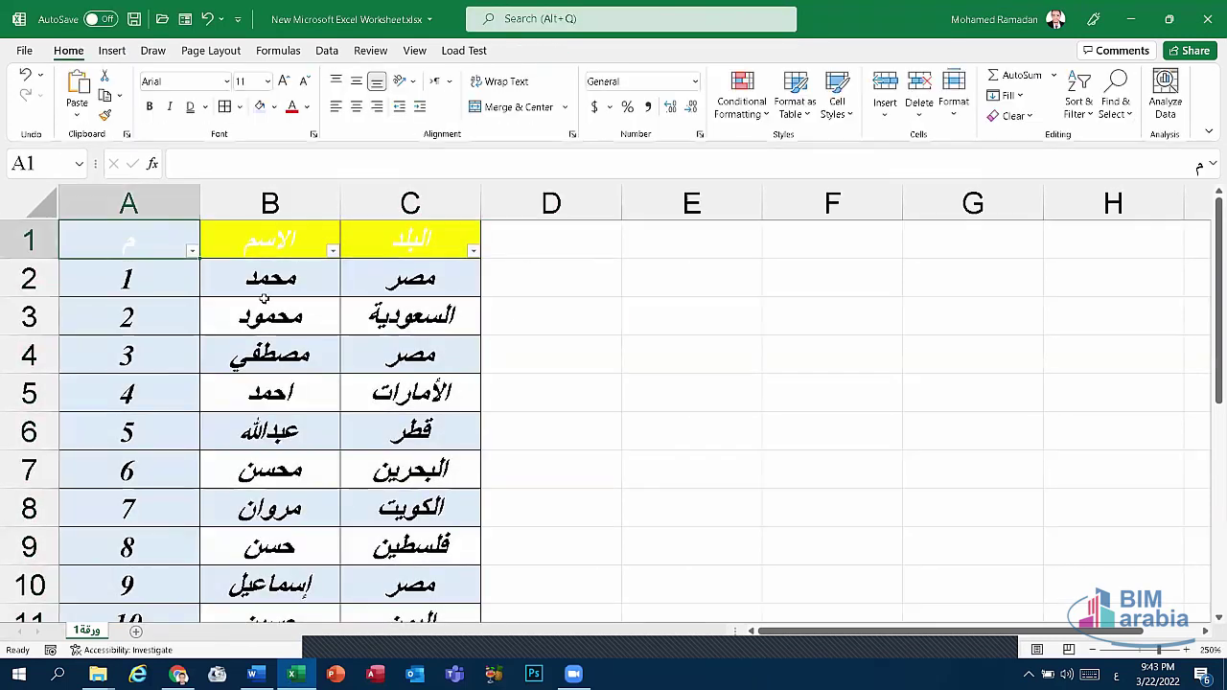
{"action": "left_click", "coordinate": [166, 288]}
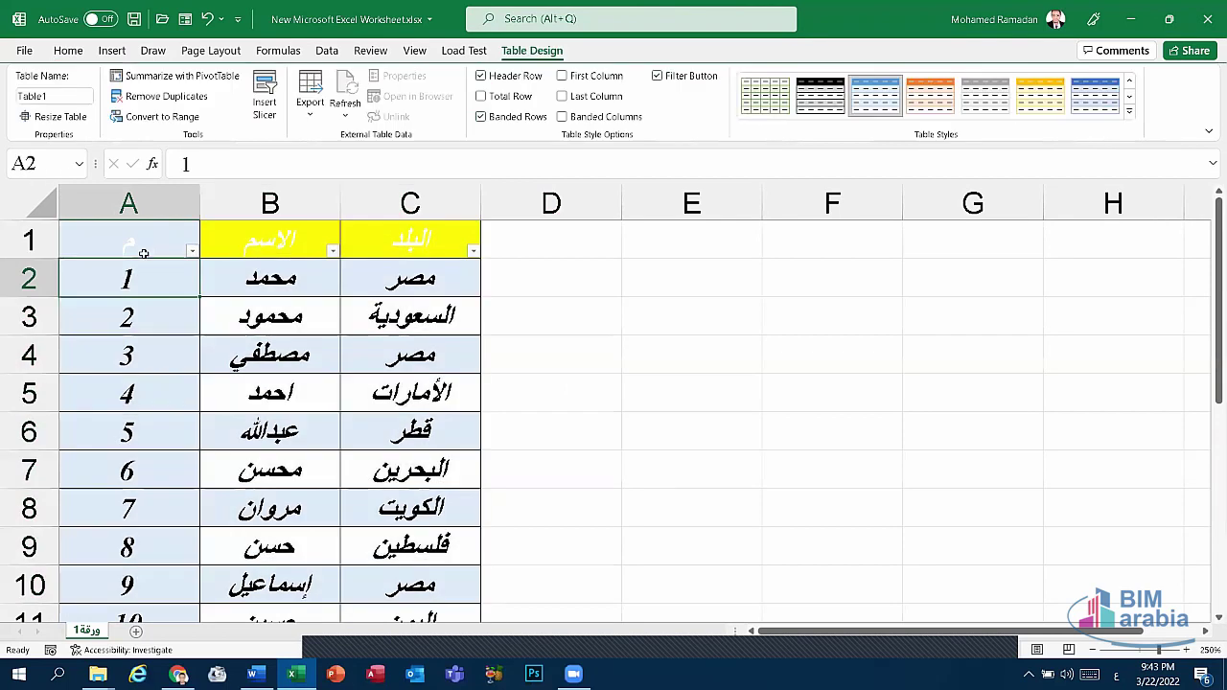
{"action": "left_click", "coordinate": [192, 251]}
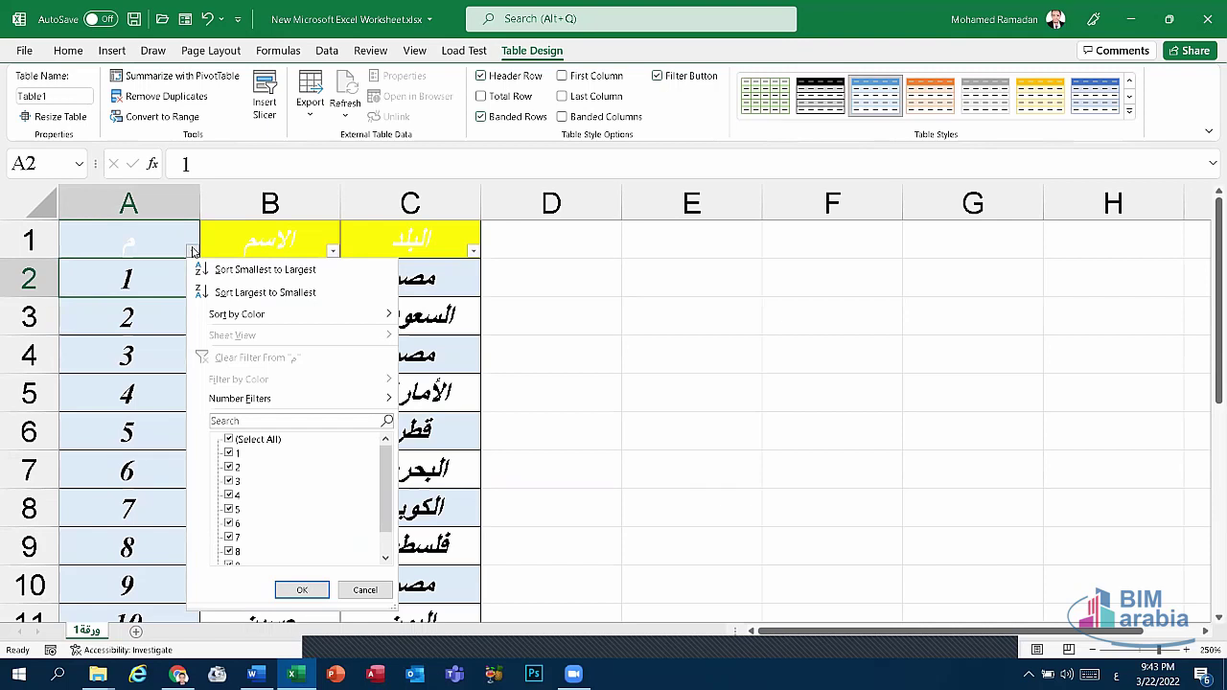
{"action": "left_click", "coordinate": [230, 525]}
{"action": "left_click", "coordinate": [297, 588]}
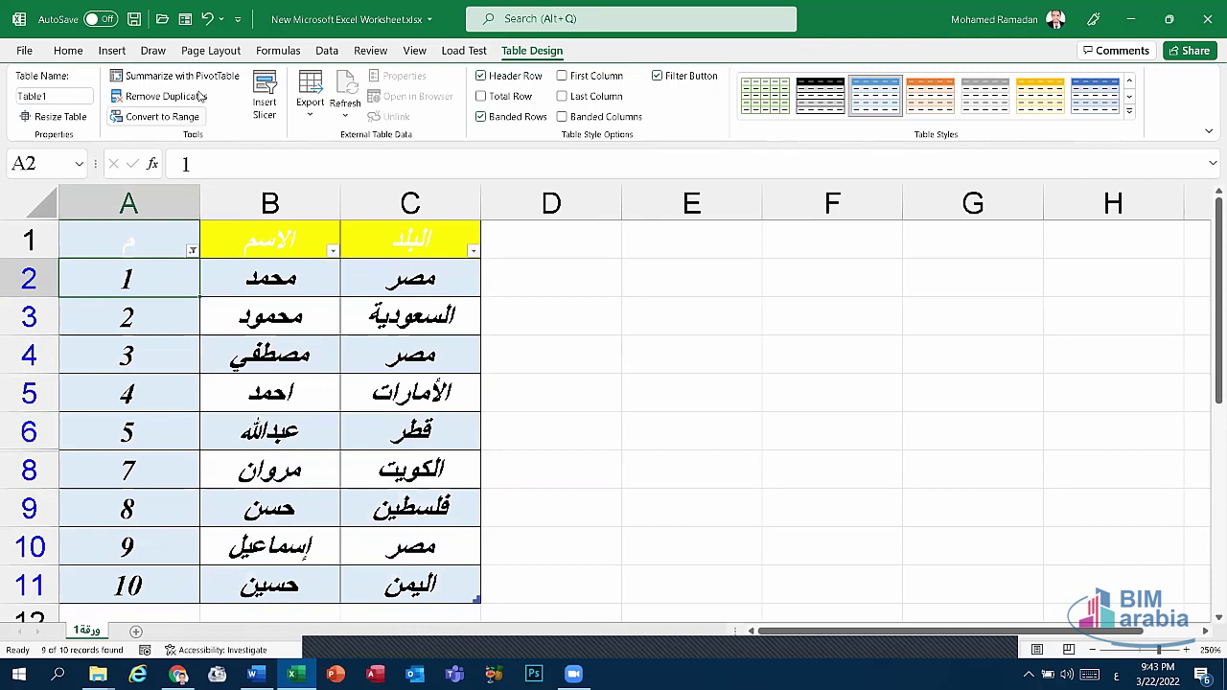
{"action": "left_click", "coordinate": [67, 51]}
{"action": "left_click", "coordinate": [206, 18]}
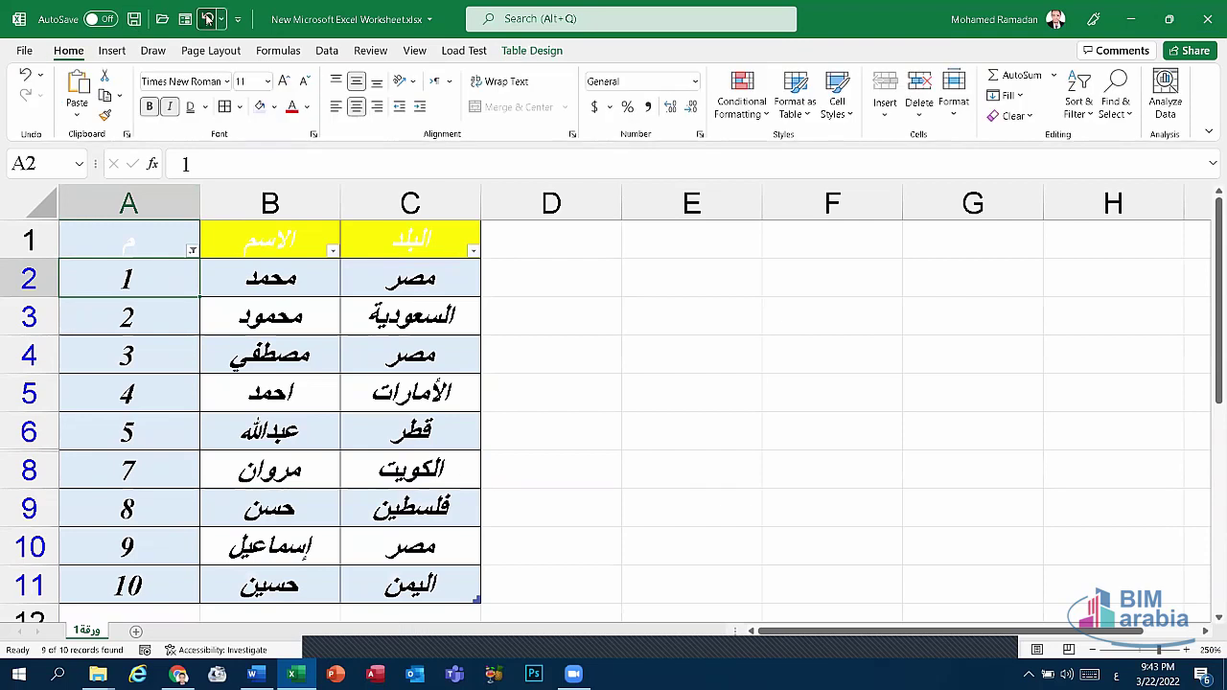
{"action": "left_click", "coordinate": [309, 240]}
{"action": "left_click", "coordinate": [333, 252]}
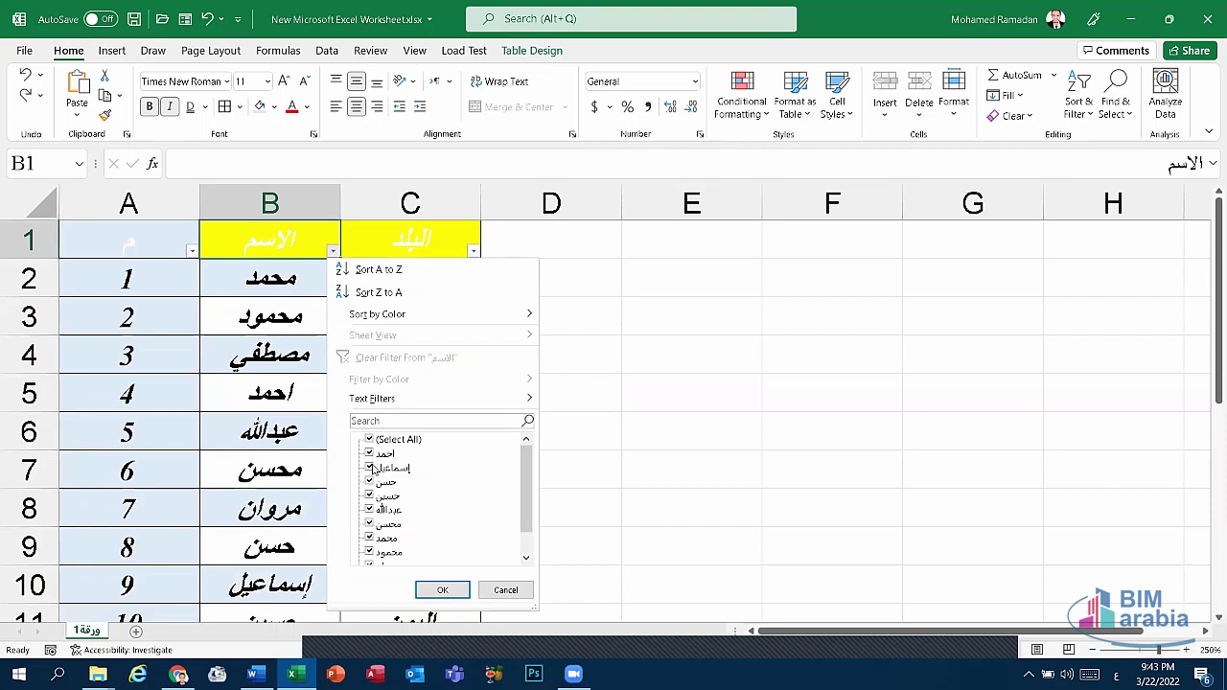
{"action": "left_click", "coordinate": [370, 468]}
{"action": "left_click", "coordinate": [442, 590]}
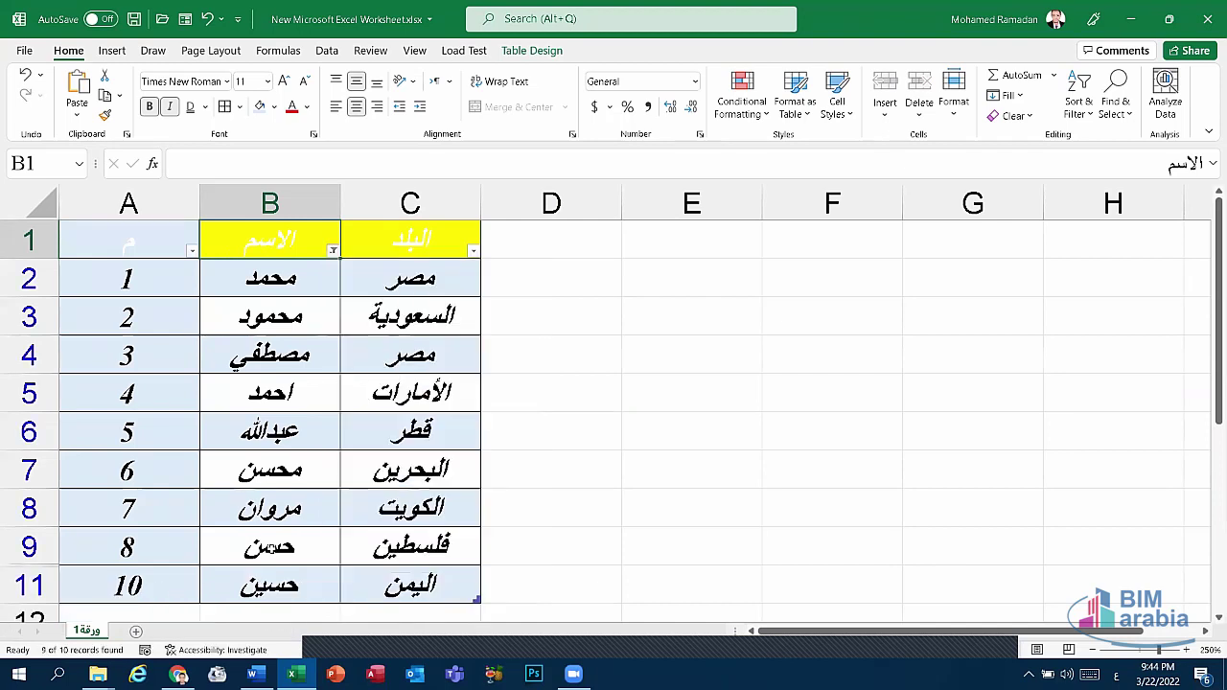
{"action": "left_click", "coordinate": [206, 19]}
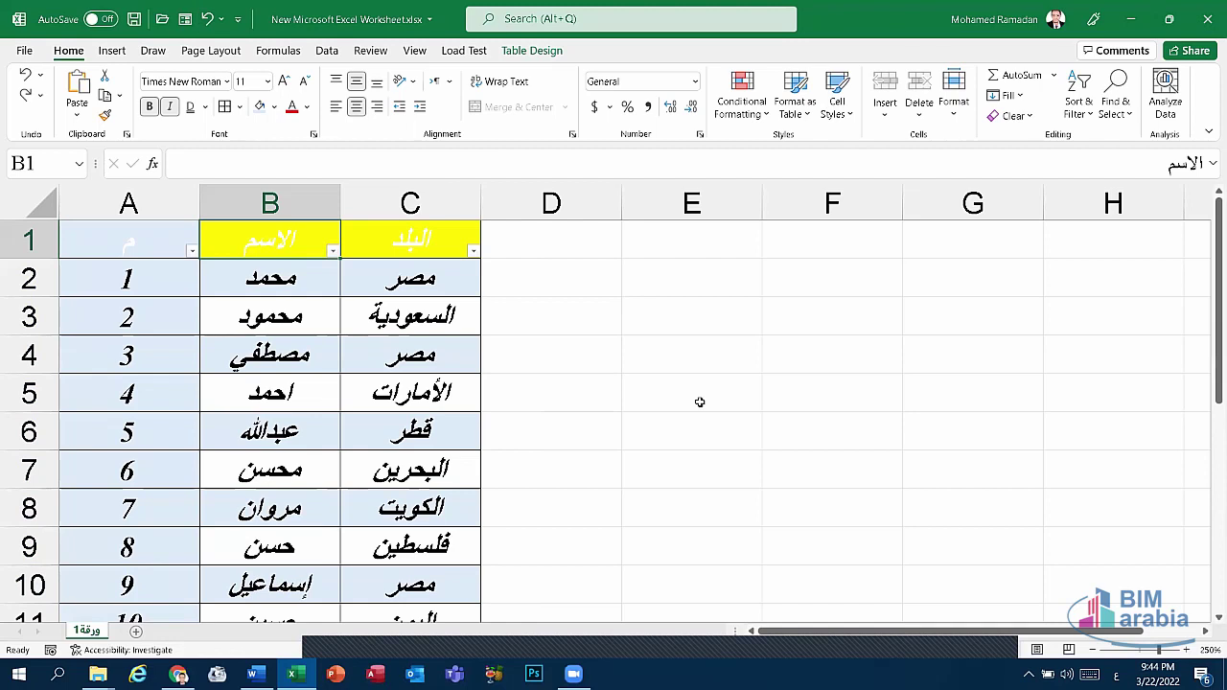
Browse the Illustrations list without inserting anything, then undo the table conversion
{"action": "left_click", "coordinate": [117, 53]}
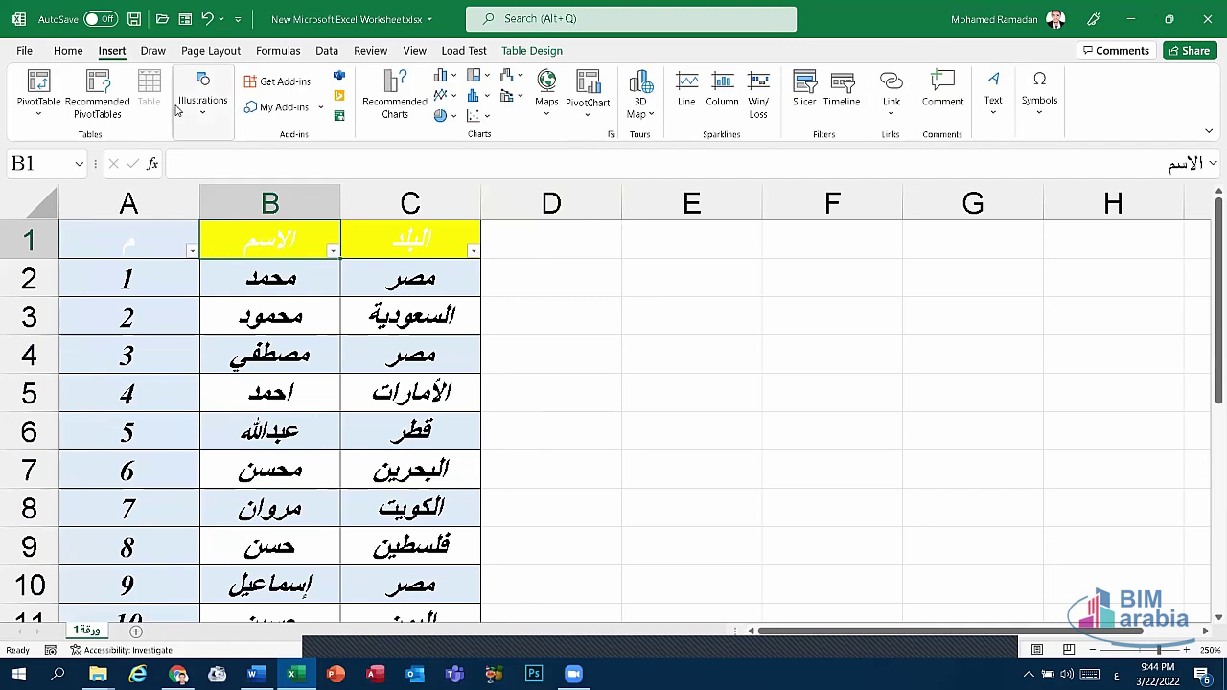
{"action": "left_click", "coordinate": [210, 113]}
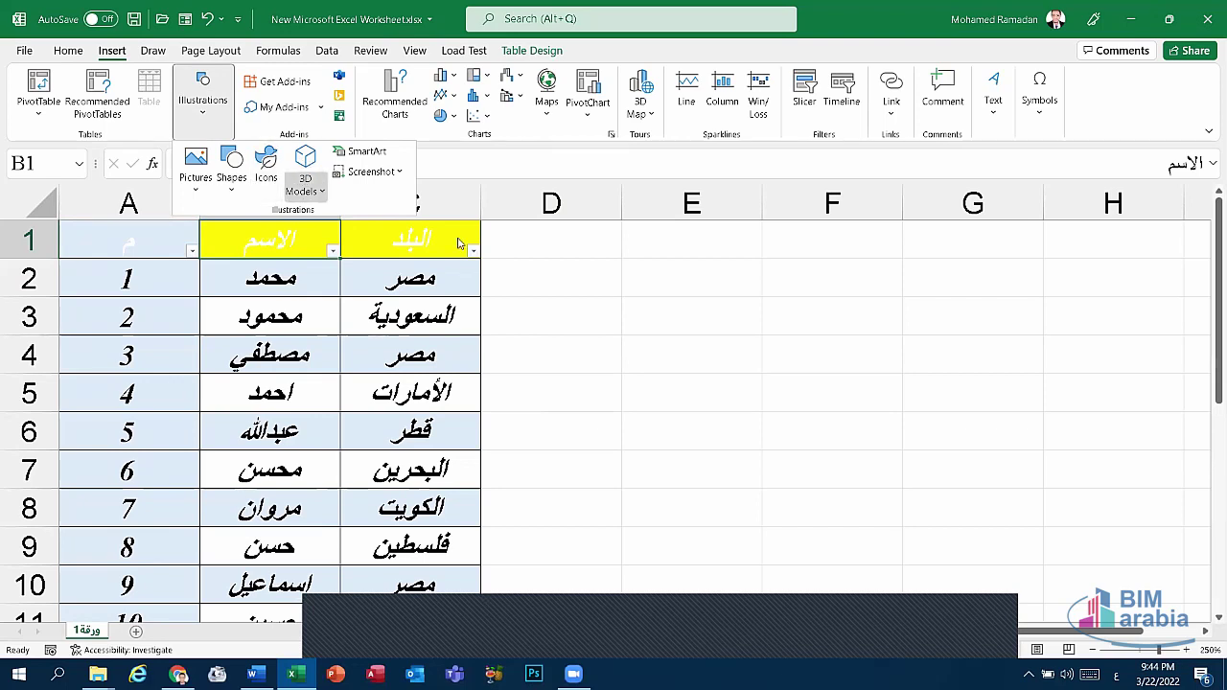
{"action": "left_click", "coordinate": [558, 289]}
{"action": "left_click", "coordinate": [558, 284]}
{"action": "left_click", "coordinate": [548, 312]}
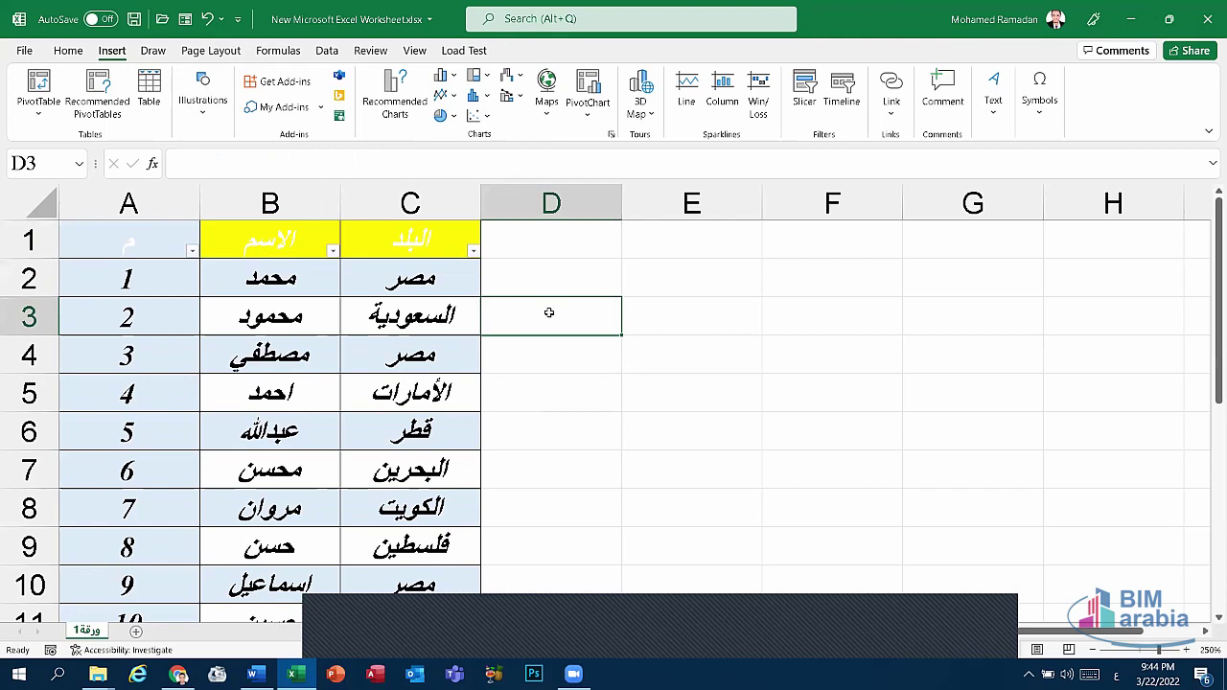
{"action": "left_click", "coordinate": [198, 115]}
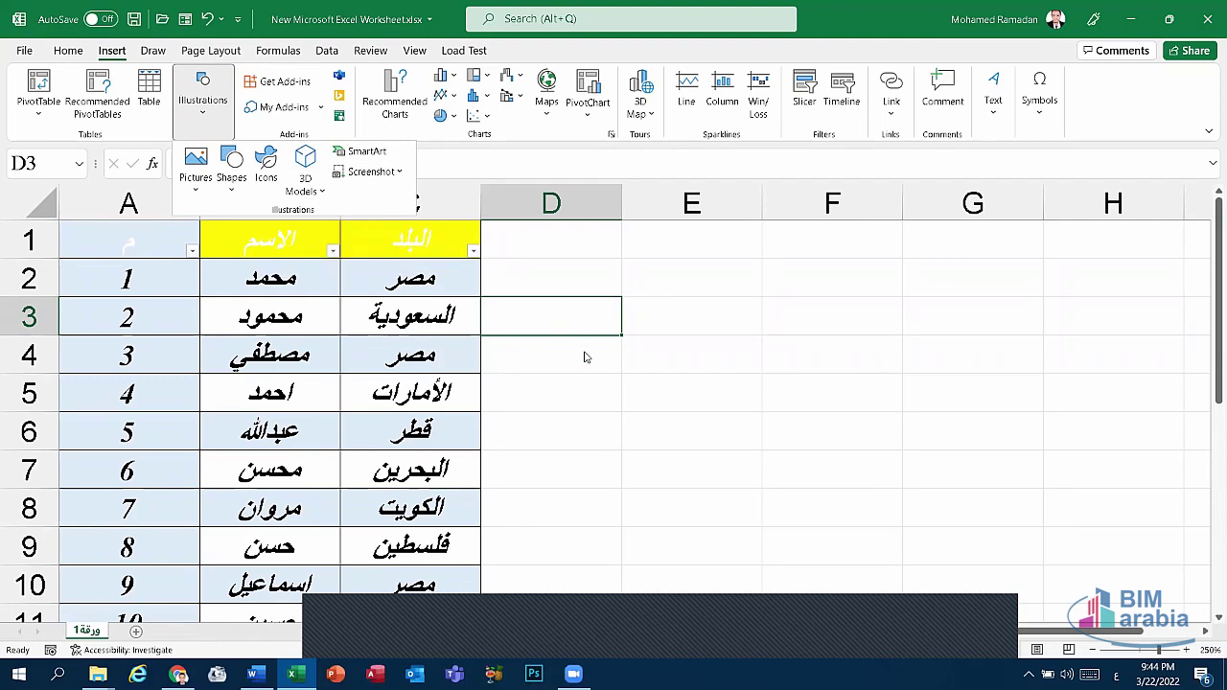
{"action": "left_click", "coordinate": [339, 649]}
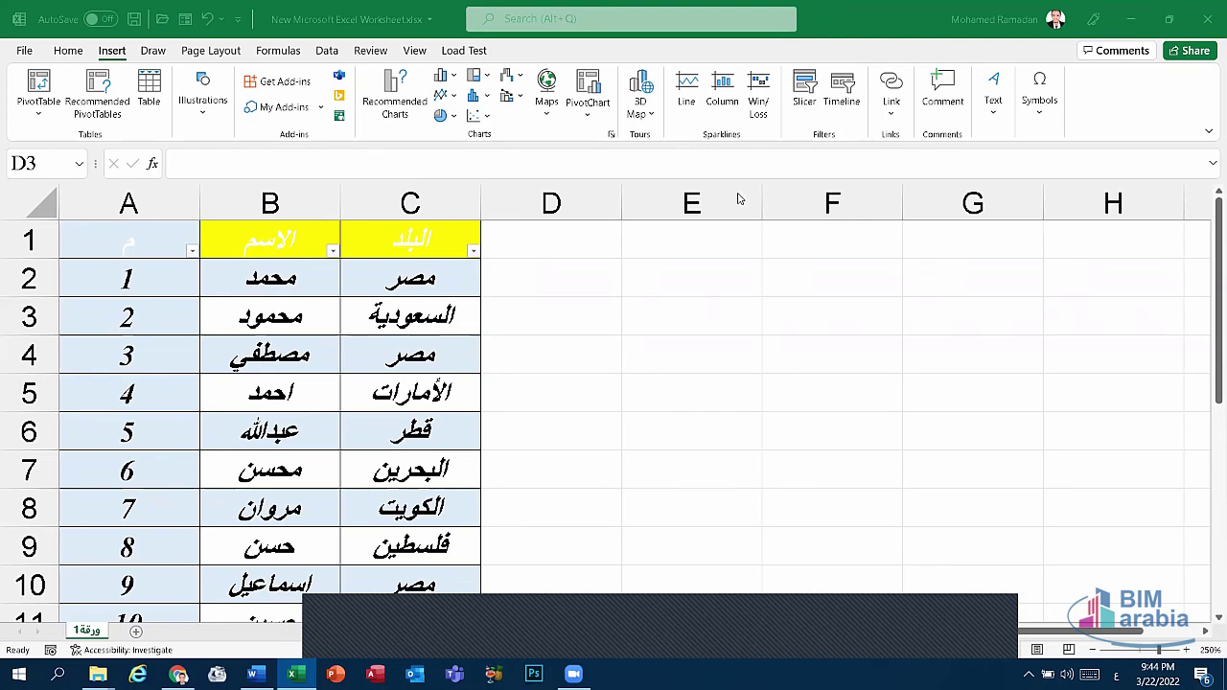
{"action": "left_click", "coordinate": [206, 19]}
{"action": "left_click", "coordinate": [540, 264]}
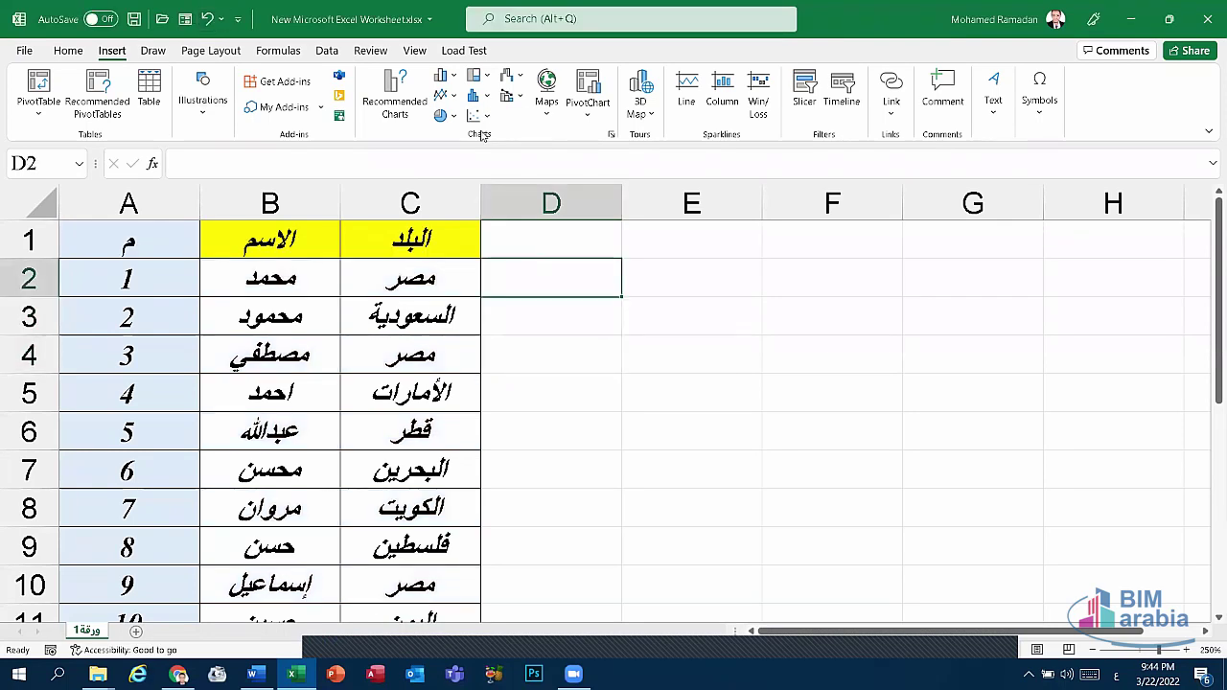
{"action": "left_click", "coordinate": [449, 77]}
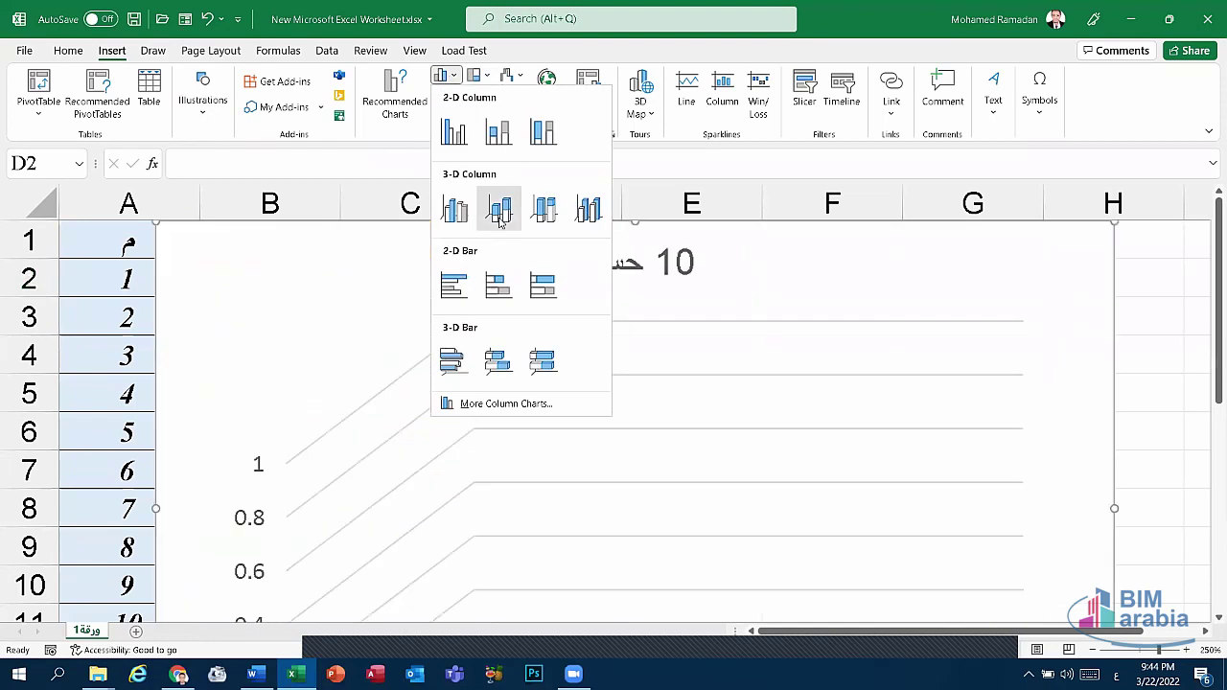
{"action": "left_click", "coordinate": [757, 293]}
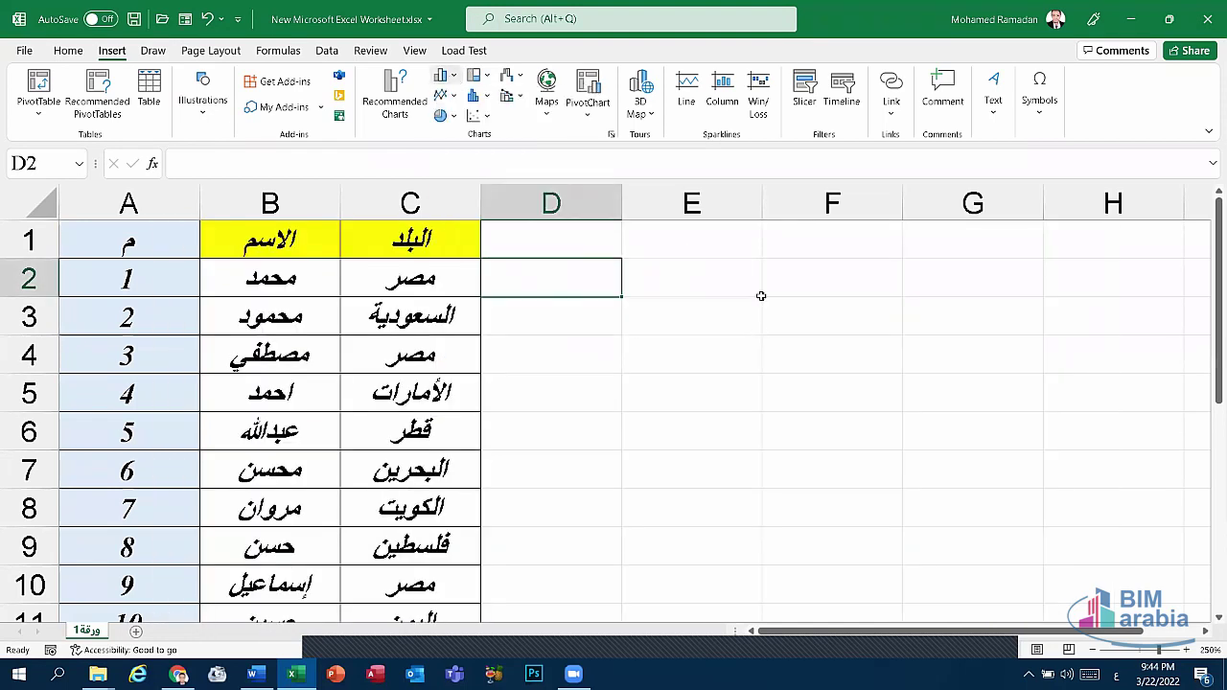
{"action": "left_click_drag", "start_coordinate": [96, 235], "coordinate": [388, 538]}
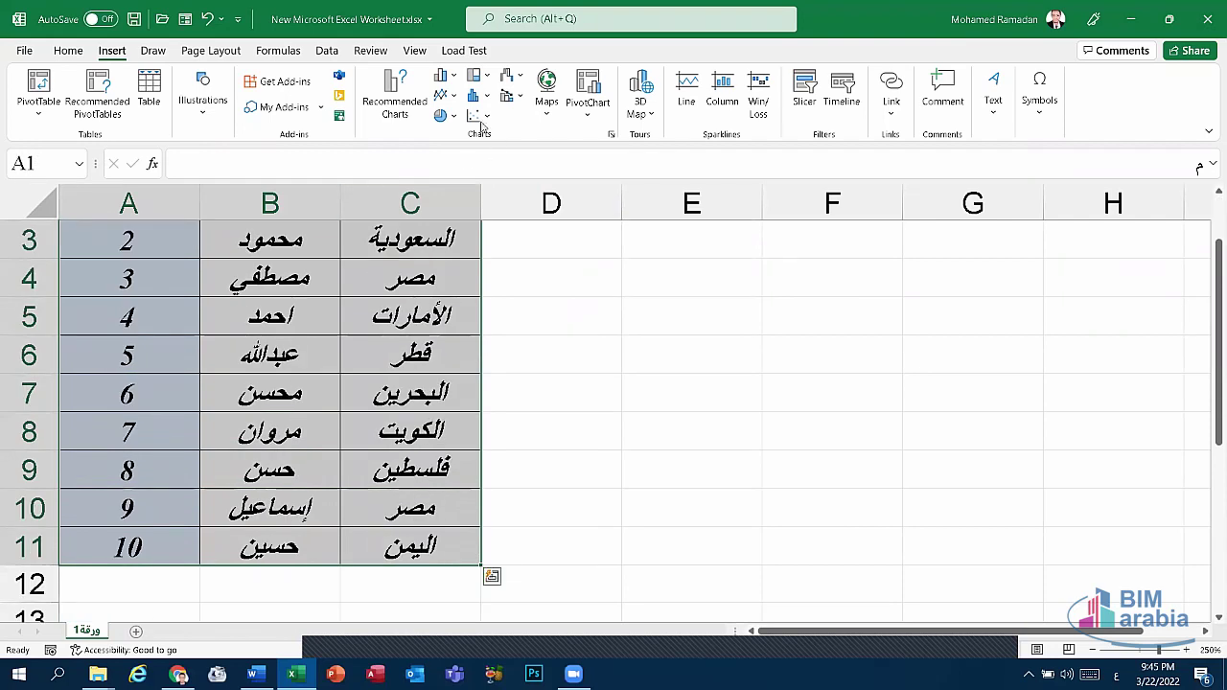
{"action": "left_click", "coordinate": [457, 77]}
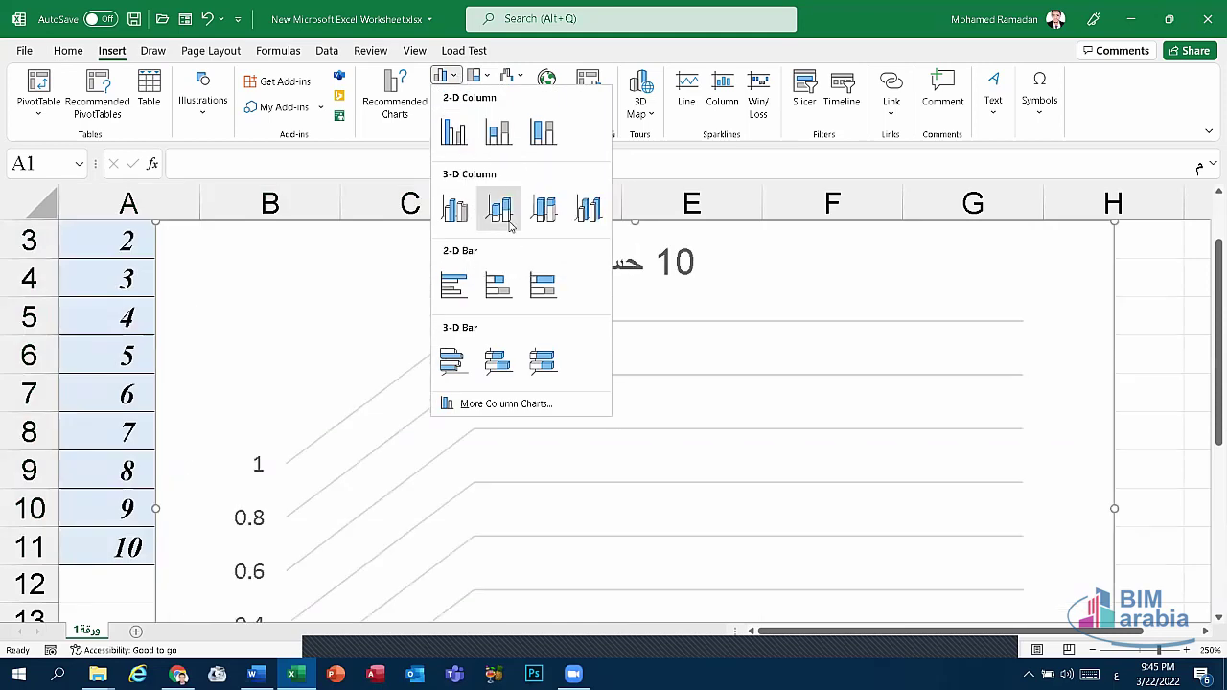
{"action": "left_click", "coordinate": [484, 77]}
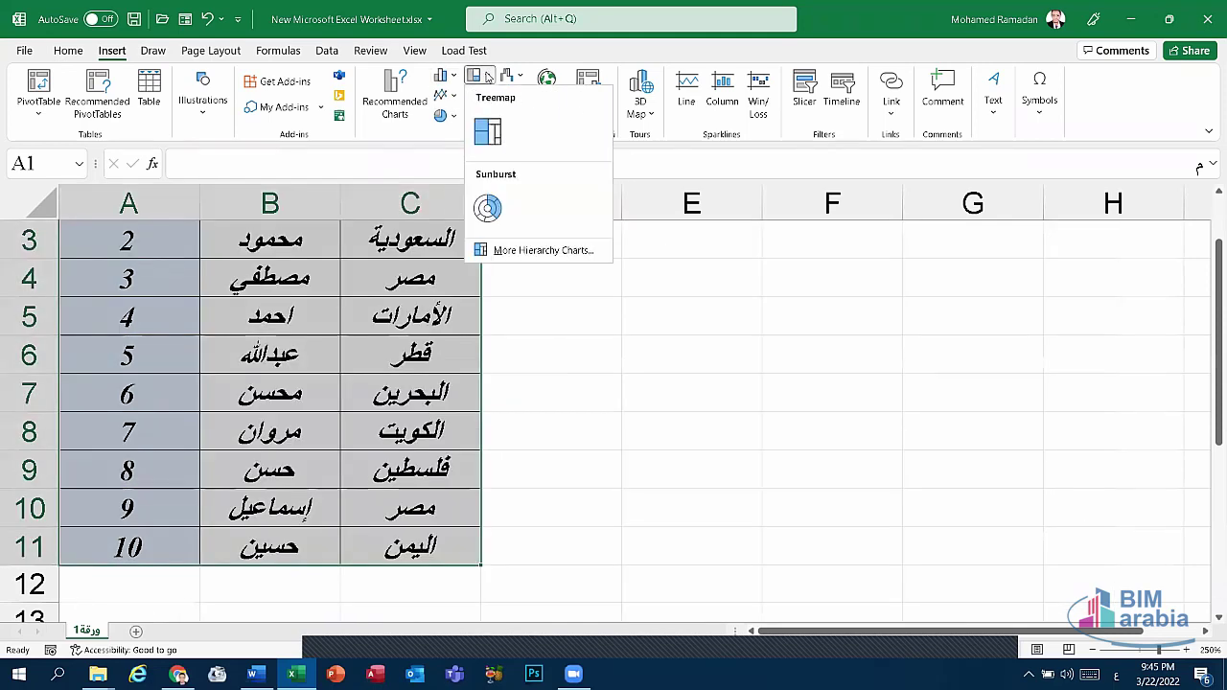
{"action": "left_click", "coordinate": [452, 116]}
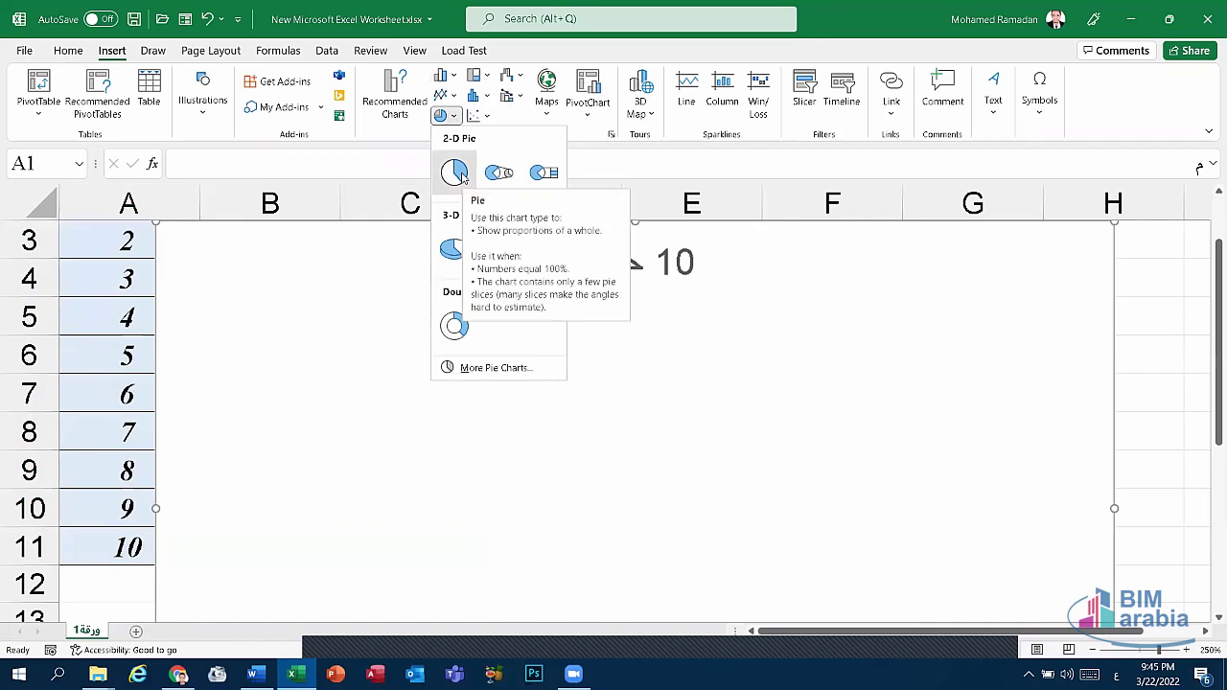
{"action": "left_click", "coordinate": [460, 176]}
{"action": "scroll", "coordinate": [540, 342], "scroll_direction": "up", "scroll_amount": 1}
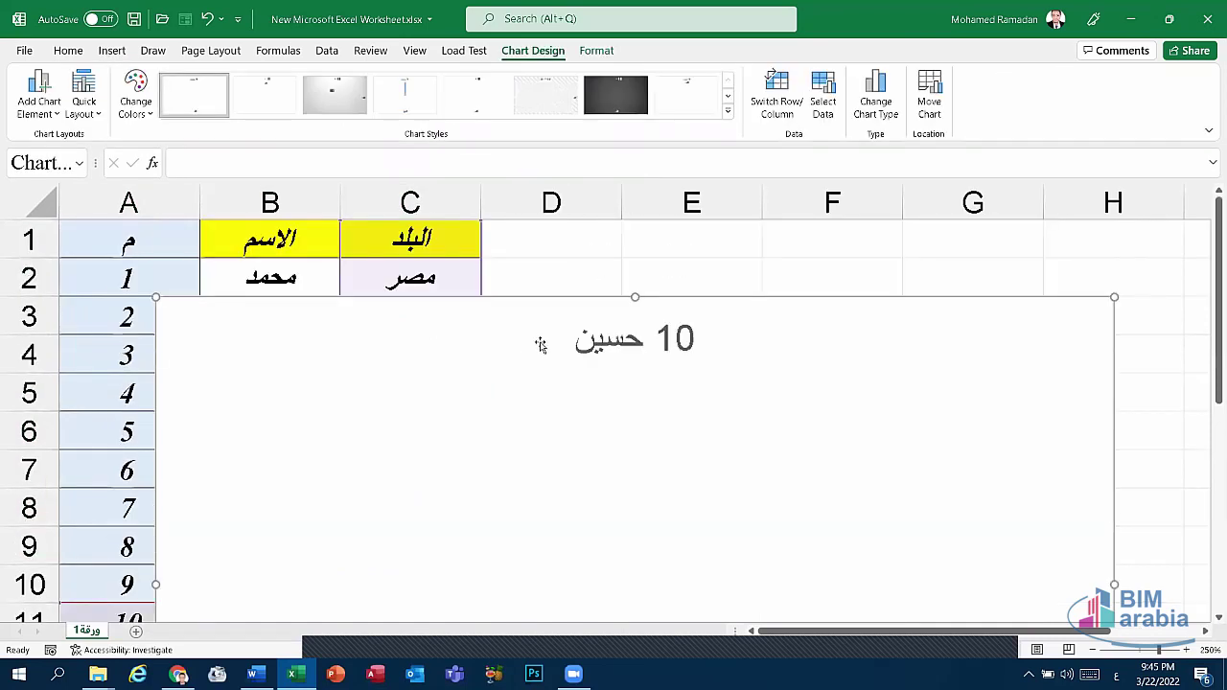
{"action": "scroll", "coordinate": [622, 338], "scroll_direction": "down", "scroll_amount": 4}
{"action": "scroll", "coordinate": [623, 337], "scroll_direction": "down", "scroll_amount": 4}
{"action": "scroll", "coordinate": [641, 339], "scroll_direction": "up", "scroll_amount": 8}
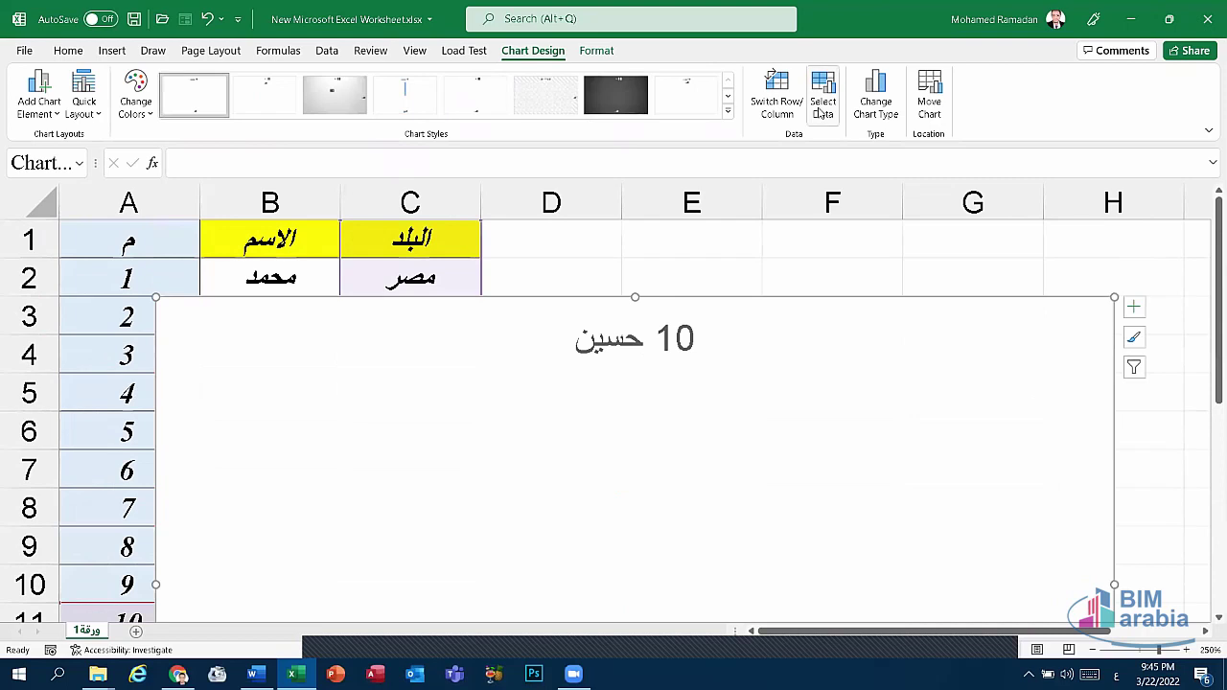
{"action": "left_click", "coordinate": [135, 101]}
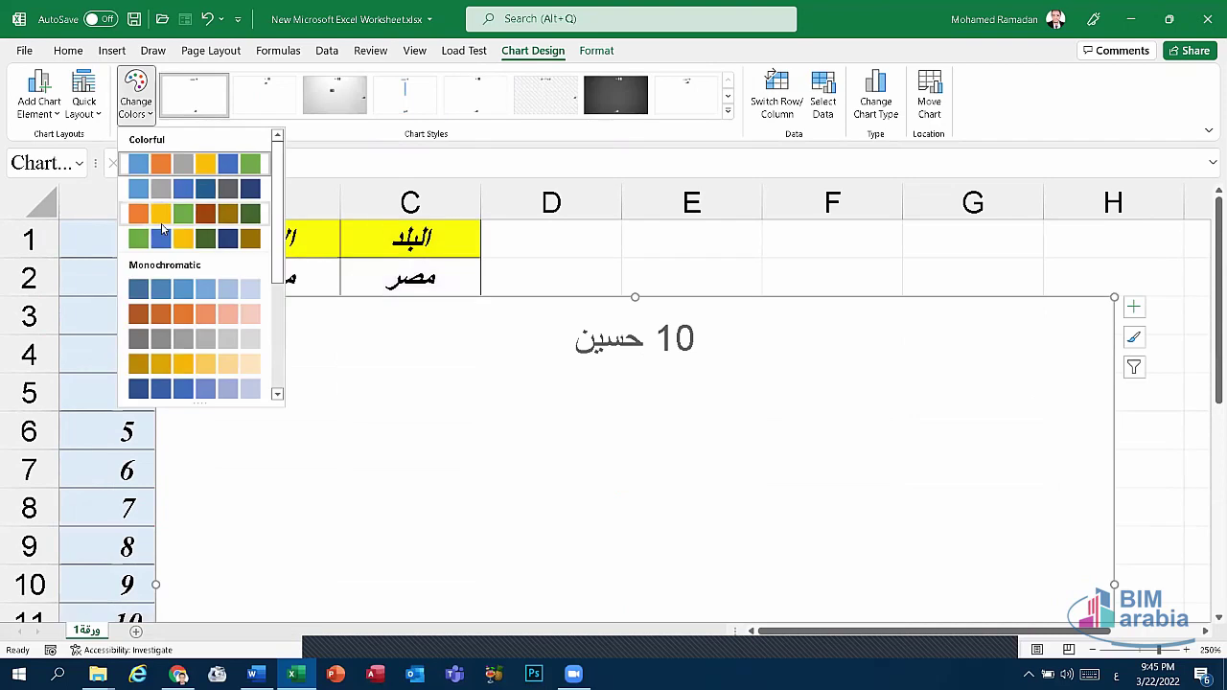
{"action": "left_click", "coordinate": [135, 101]}
{"action": "left_click", "coordinate": [84, 105]}
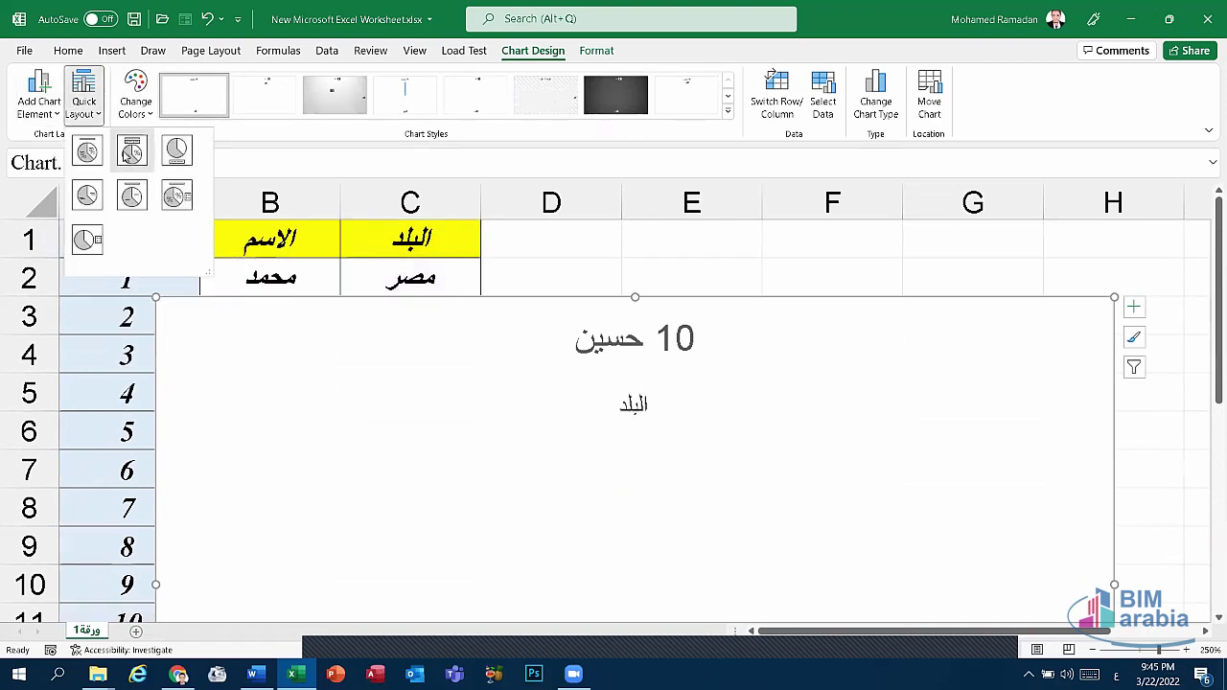
{"action": "key", "text": "Escape"}
{"action": "left_click", "coordinate": [529, 243]}
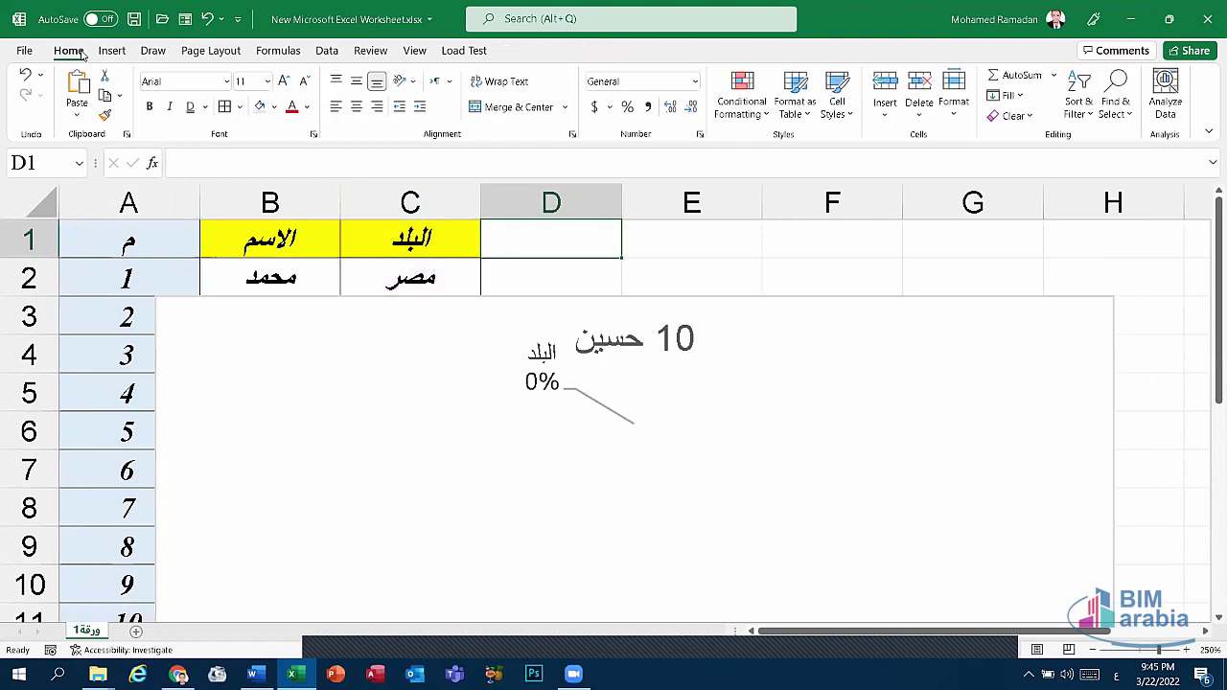
{"action": "left_click", "coordinate": [206, 19]}
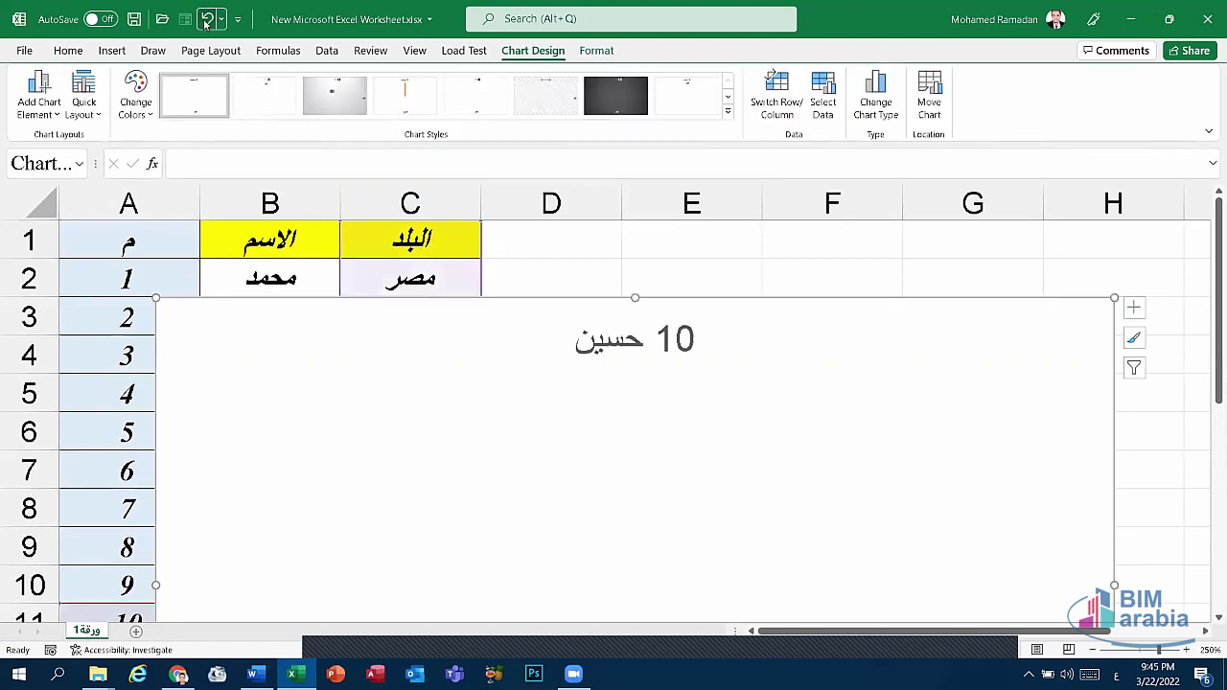
{"action": "left_click", "coordinate": [205, 19]}
{"action": "left_click", "coordinate": [618, 305]}
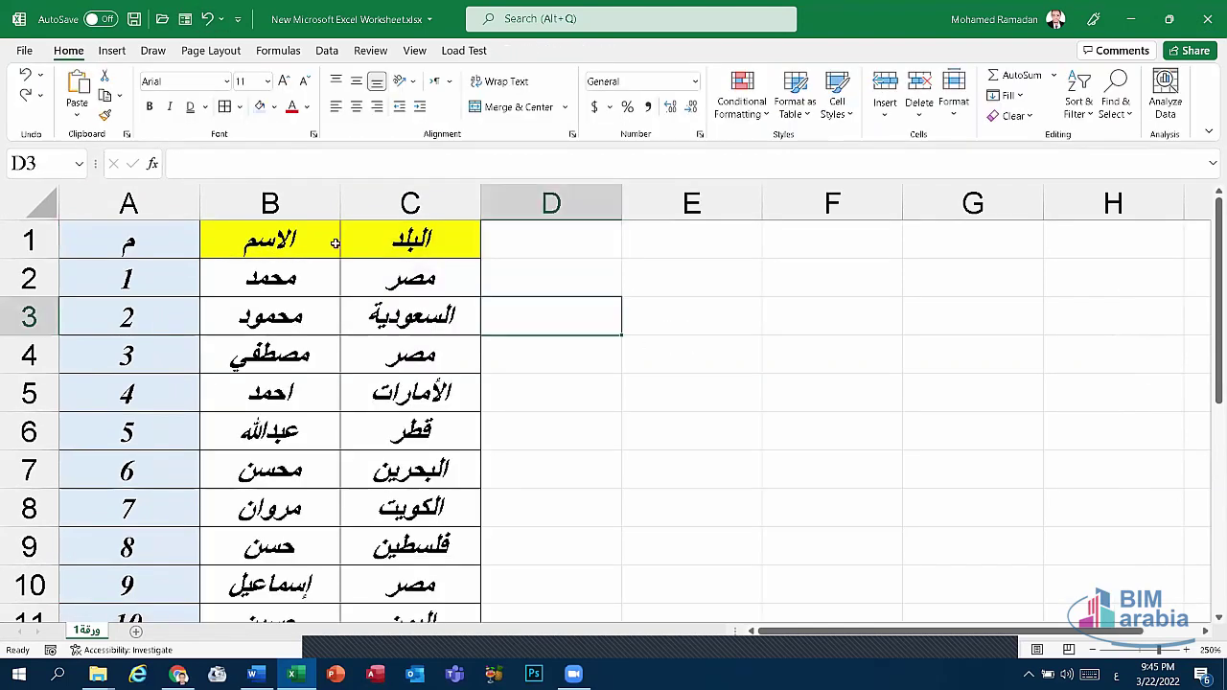
{"action": "left_click", "coordinate": [109, 51]}
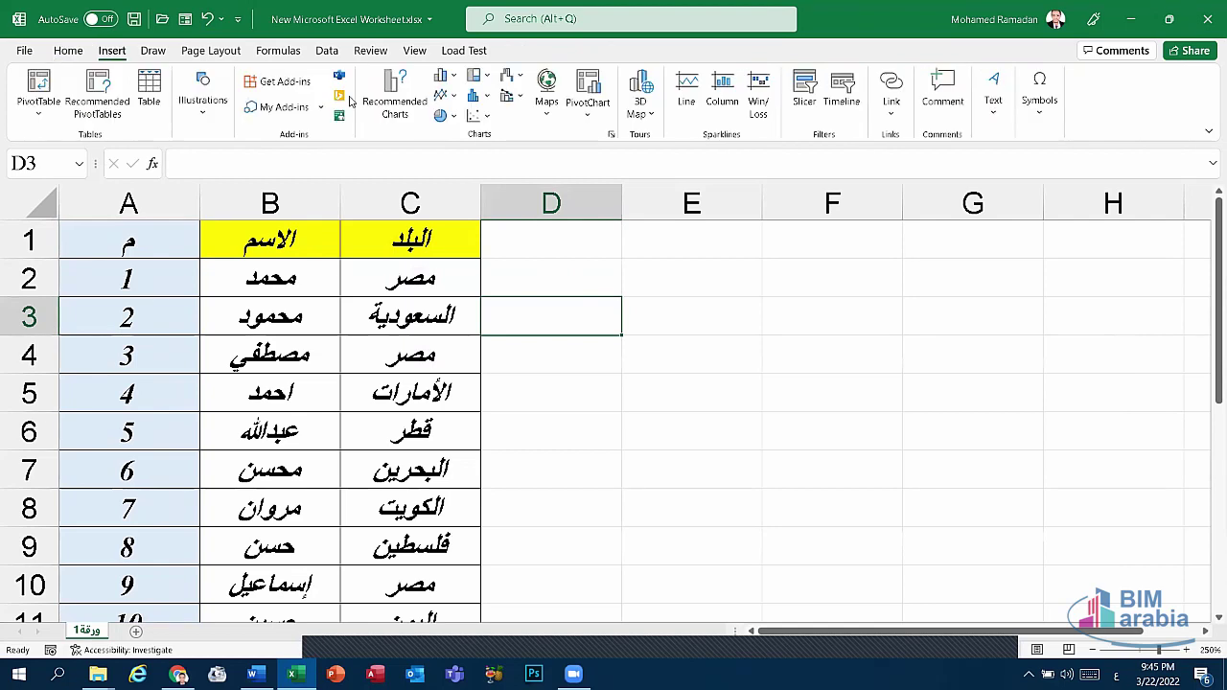
{"action": "left_click", "coordinate": [446, 76]}
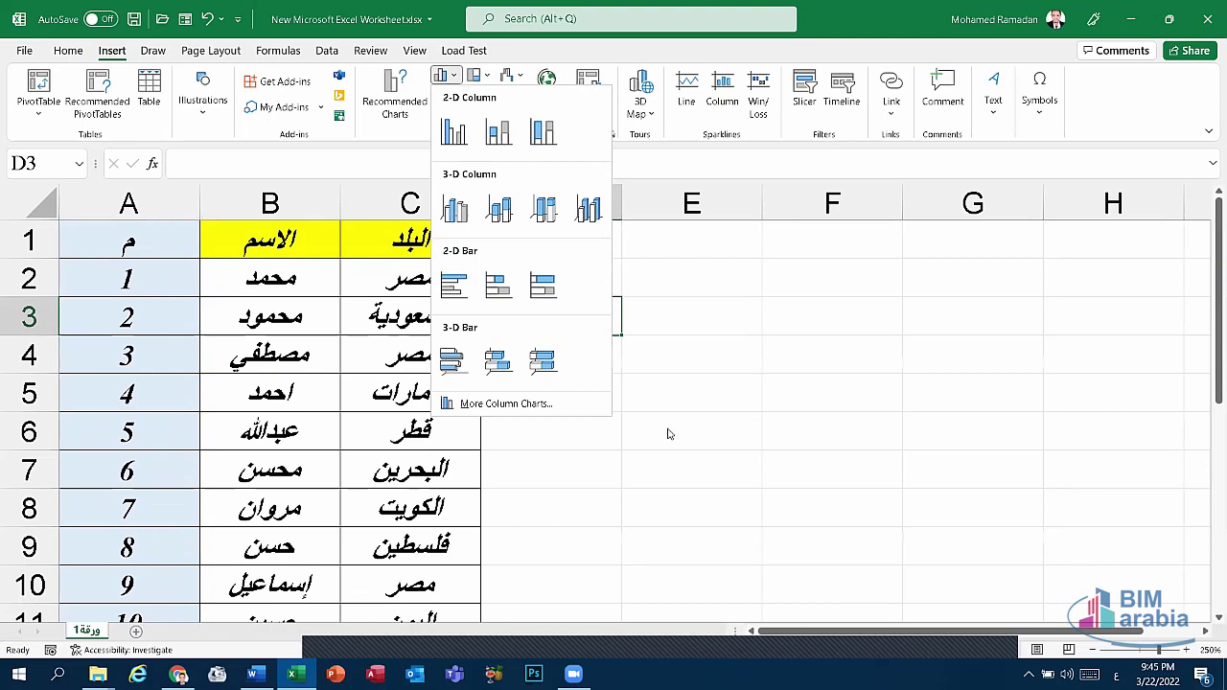
{"action": "left_click", "coordinate": [622, 345]}
{"action": "left_click", "coordinate": [581, 372]}
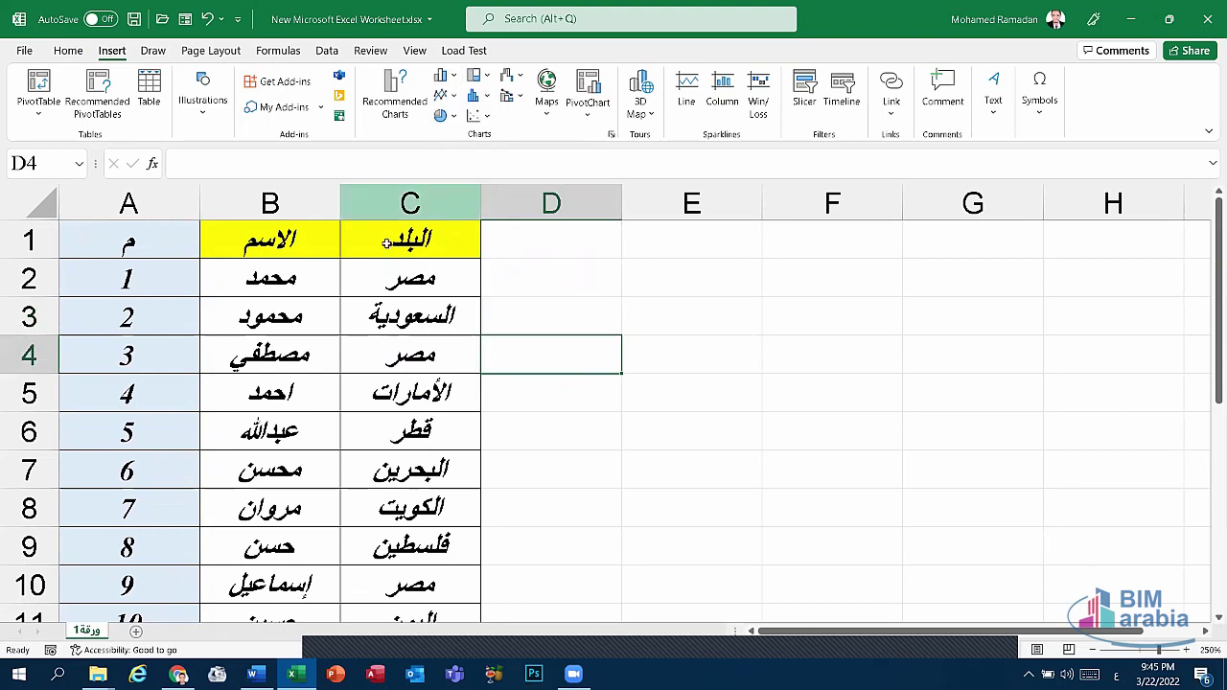
{"action": "mouse_move", "coordinate": [411, 240]}
{"action": "left_mouse_down"}
{"action": "mouse_move", "coordinate": [128, 585]}
{"action": "mouse_move", "coordinate": [410, 240]}
{"action": "left_mouse_up"}
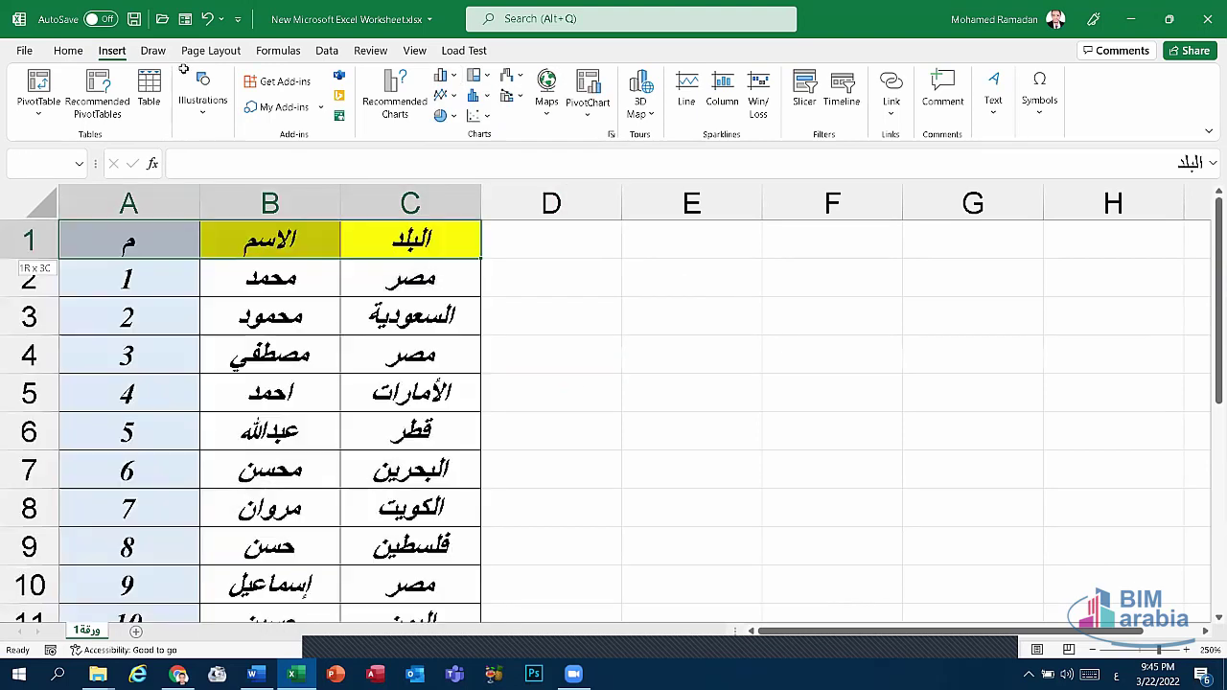
{"action": "left_click", "coordinate": [674, 367]}
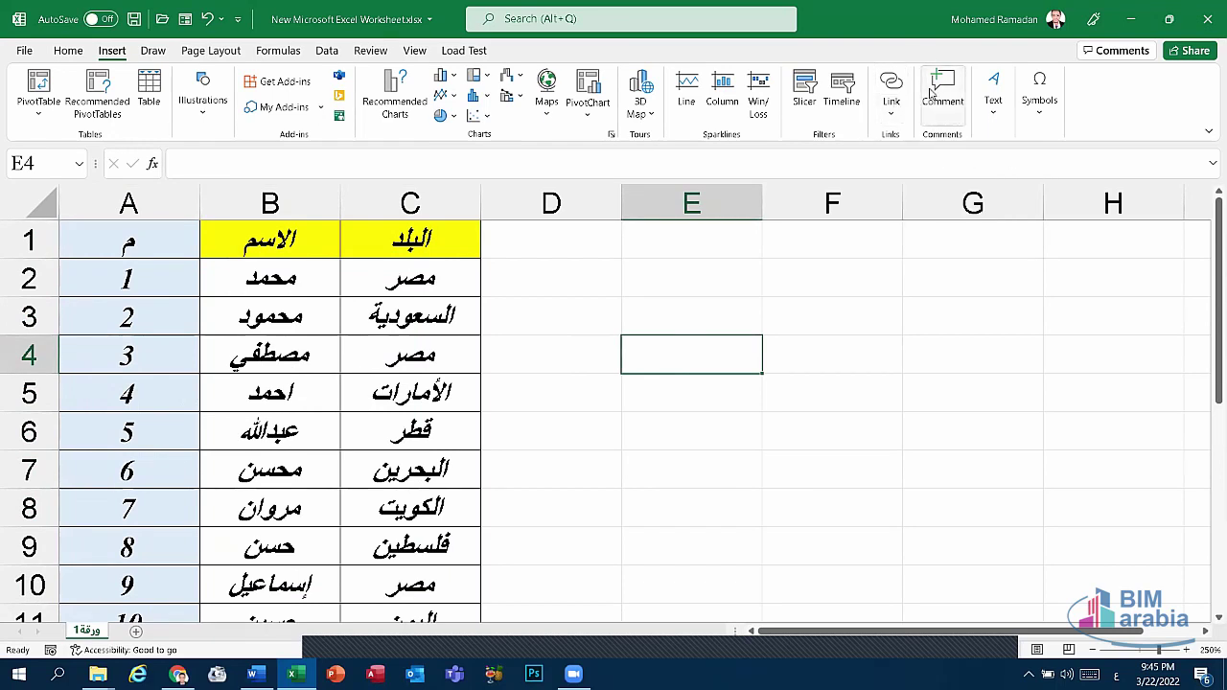
{"action": "left_click", "coordinate": [1040, 112]}
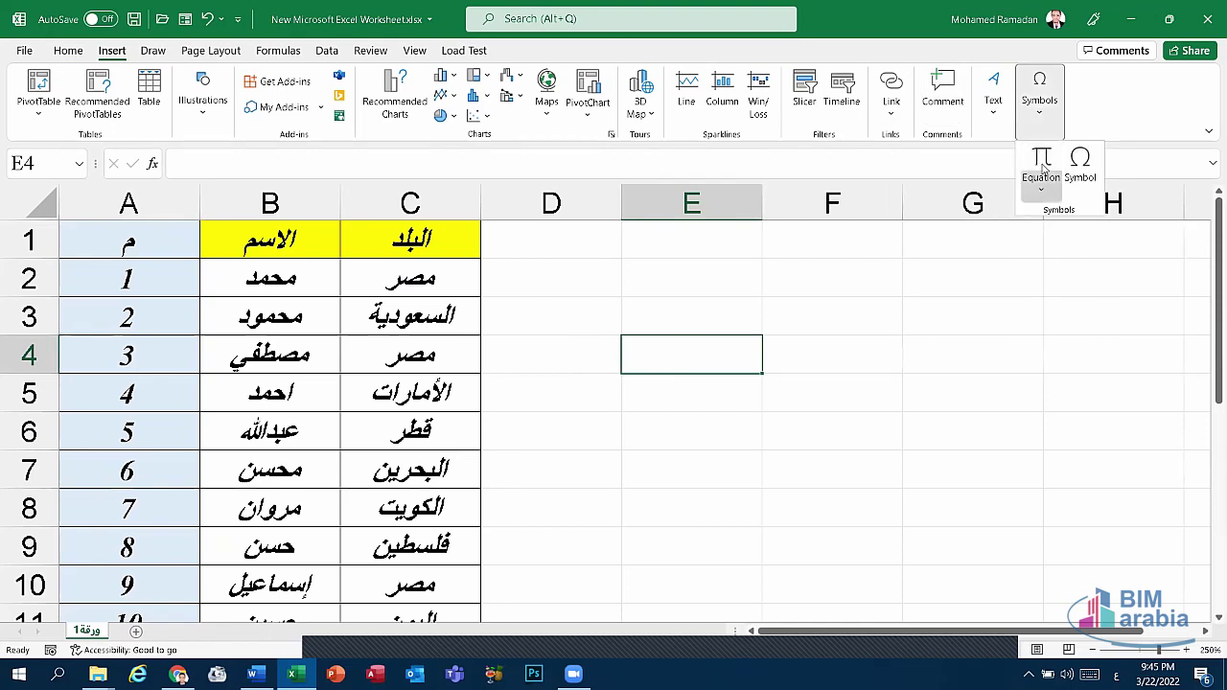
{"action": "left_click", "coordinate": [995, 112]}
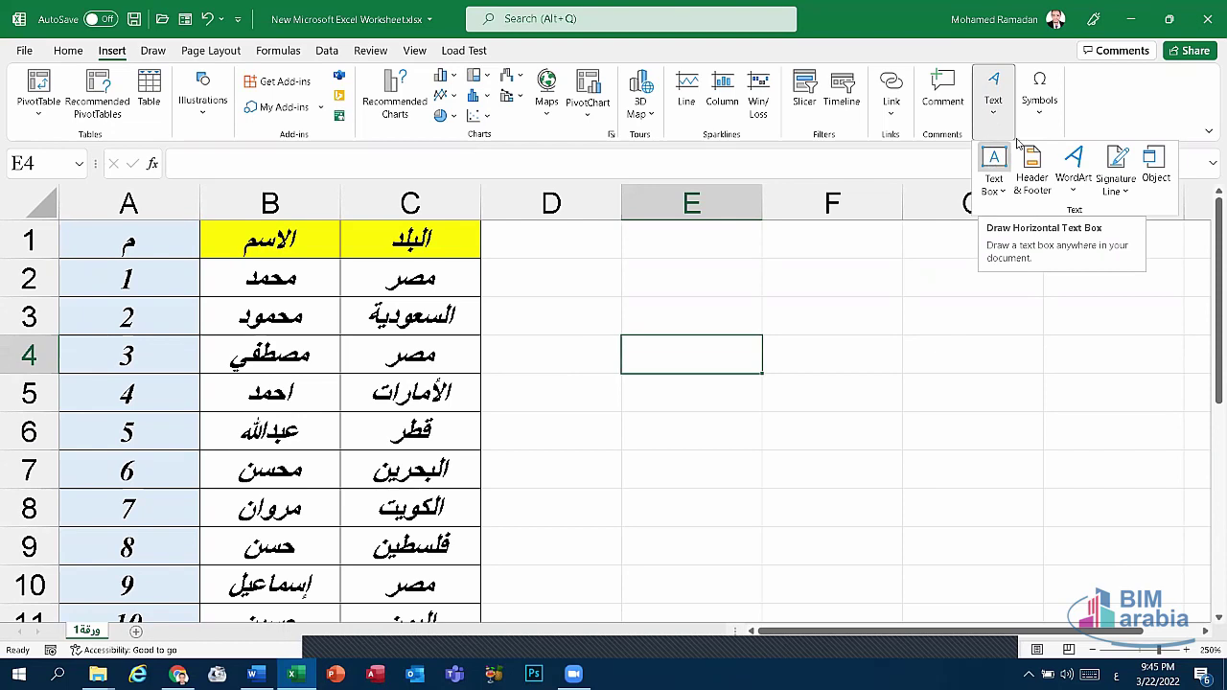
{"action": "left_click", "coordinate": [994, 163]}
{"action": "left_click_drag", "start_coordinate": [705, 281], "coordinate": [899, 410]}
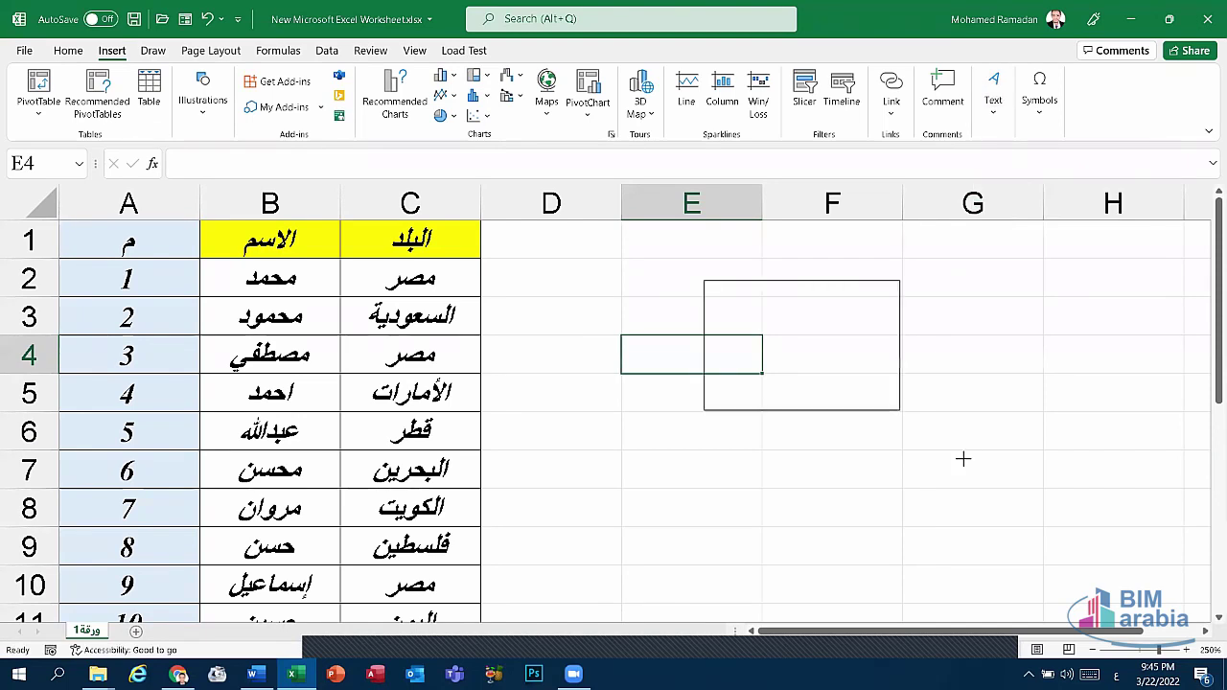
{"action": "left_click_drag", "start_coordinate": [962, 459], "coordinate": [997, 476]}
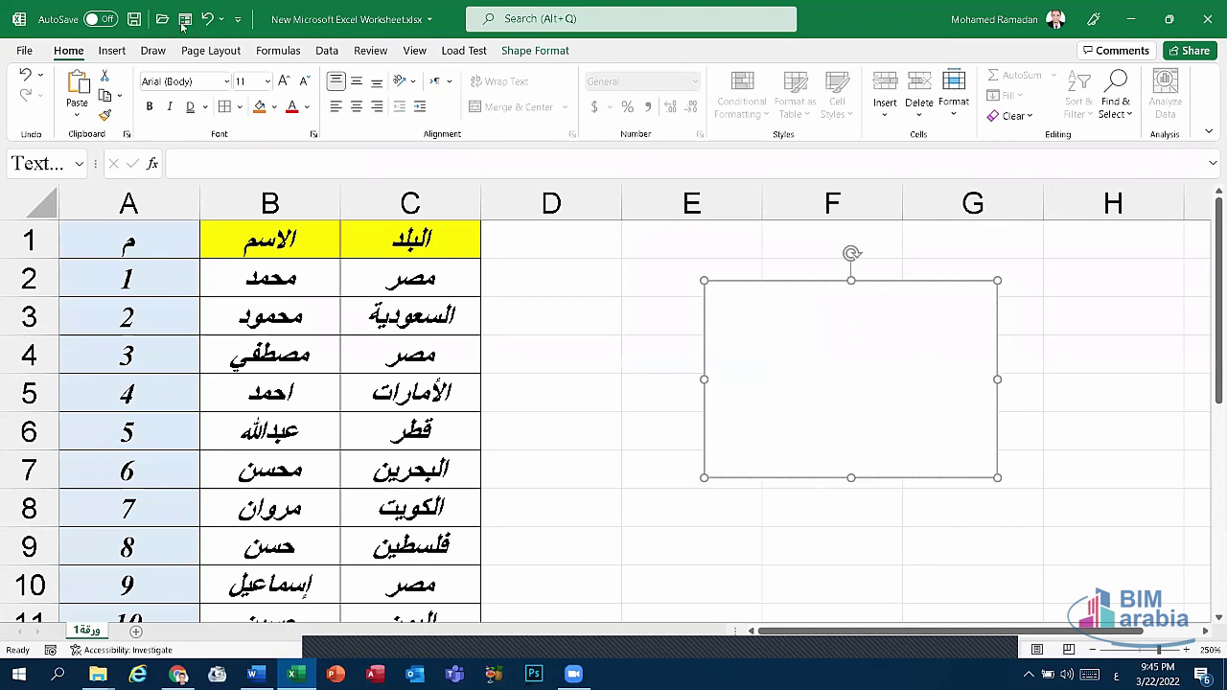
{"action": "key", "text": "ctrl+z"}
{"action": "left_click", "coordinate": [111, 50]}
Add the 'Page 1' preset footer through Header & Footer and return to the sheet
{"action": "left_click", "coordinate": [997, 105]}
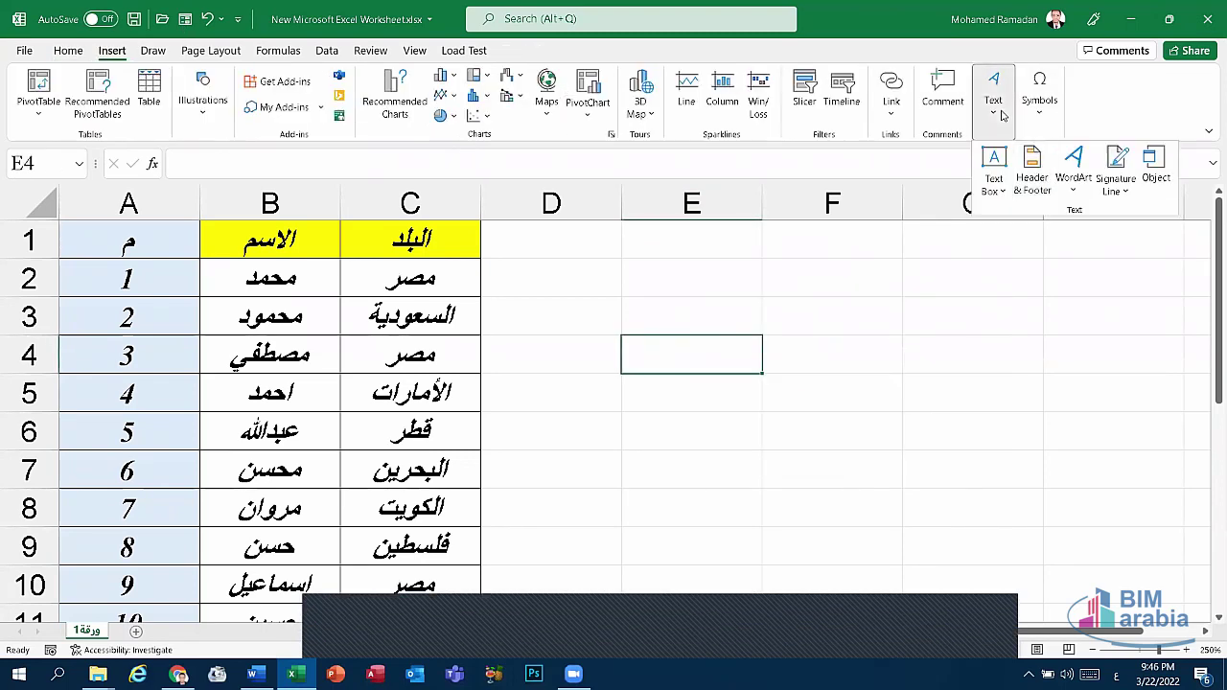
{"action": "left_click", "coordinate": [1040, 177]}
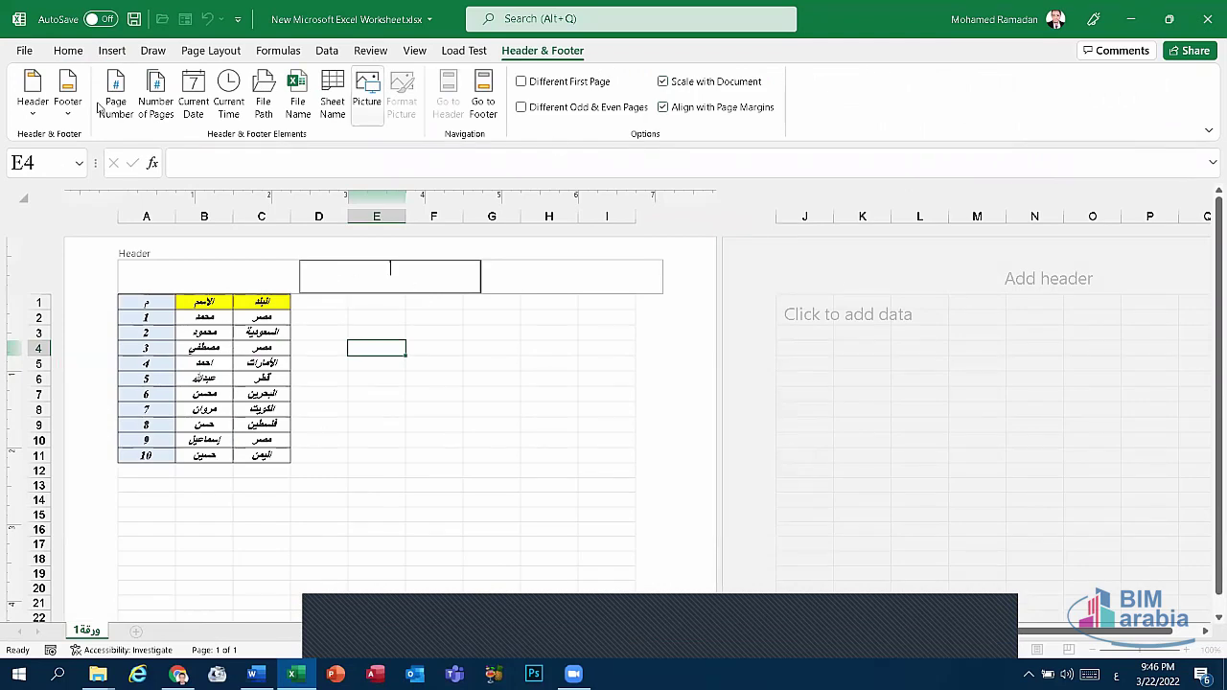
{"action": "left_click", "coordinate": [68, 113]}
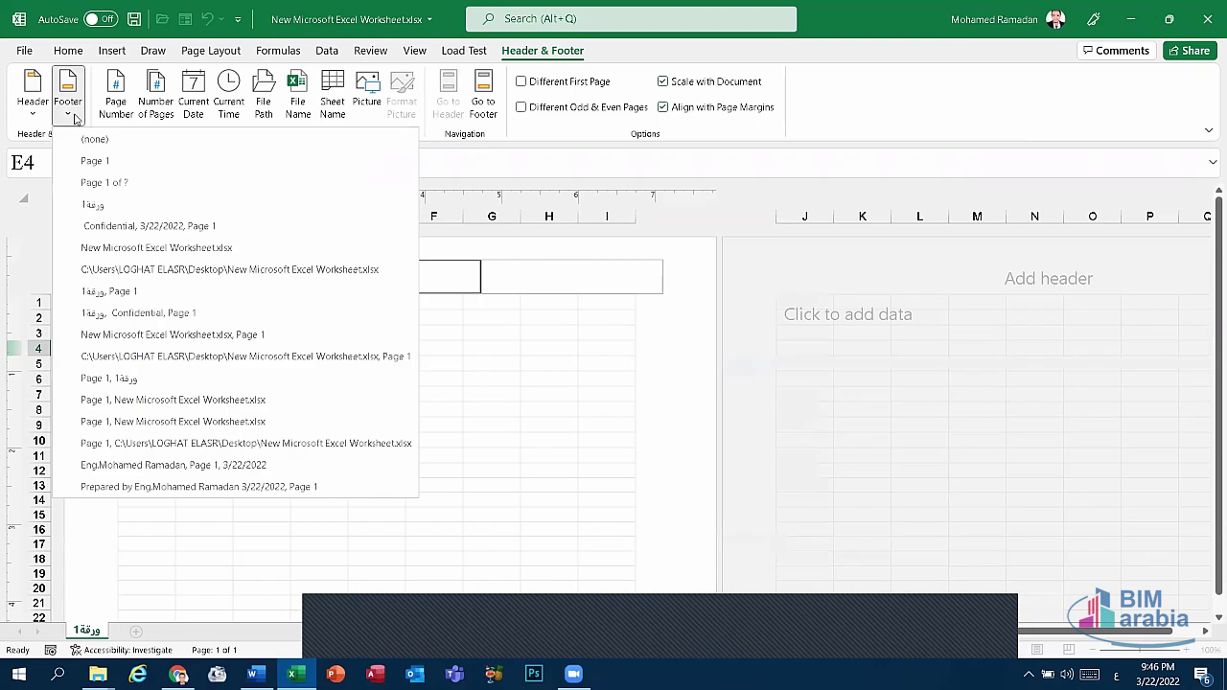
{"action": "left_click", "coordinate": [113, 164]}
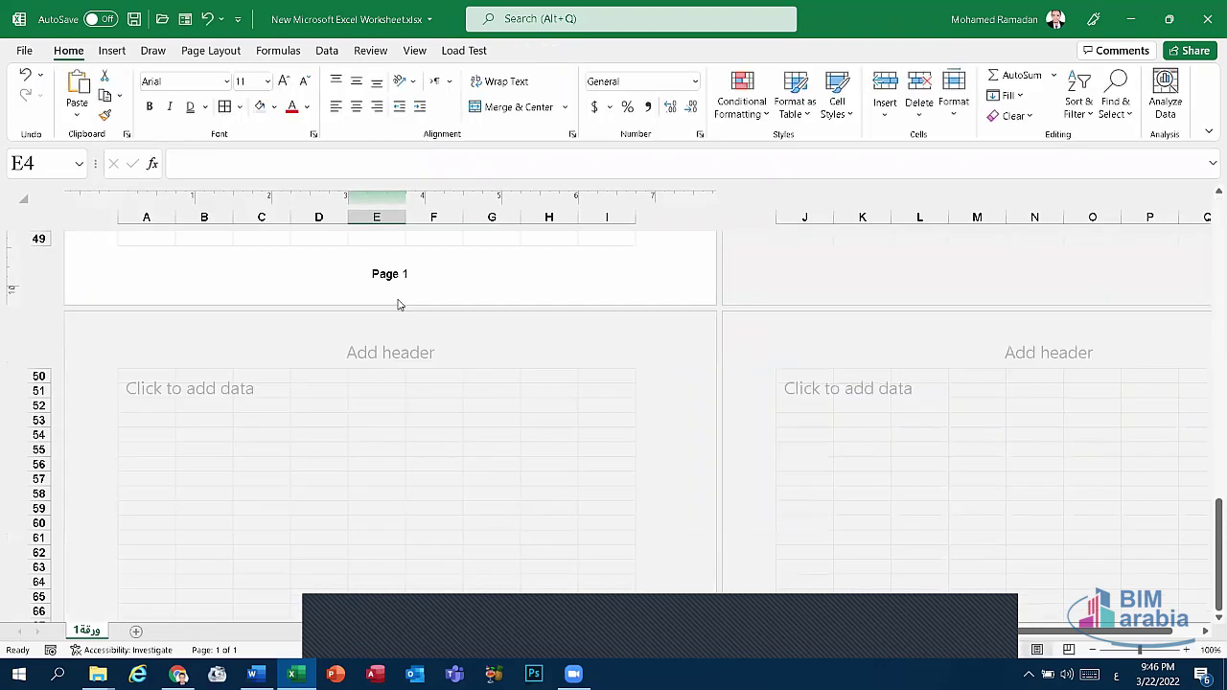
{"action": "left_click", "coordinate": [395, 280]}
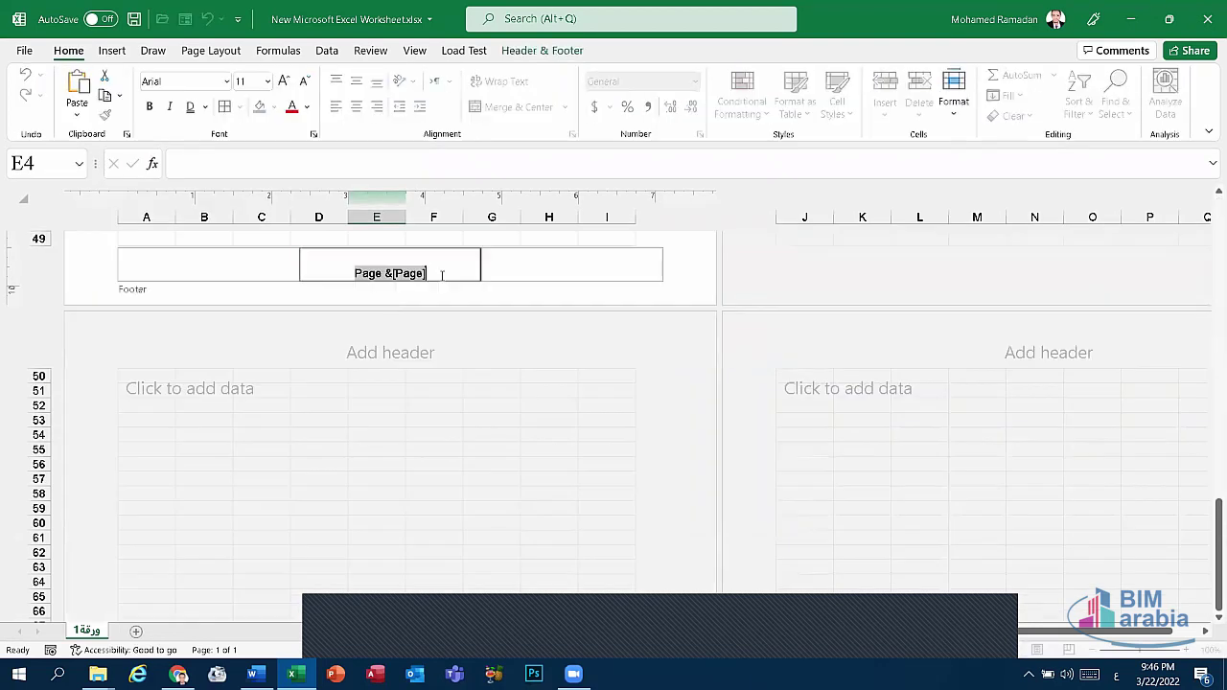
{"action": "left_click", "coordinate": [612, 377]}
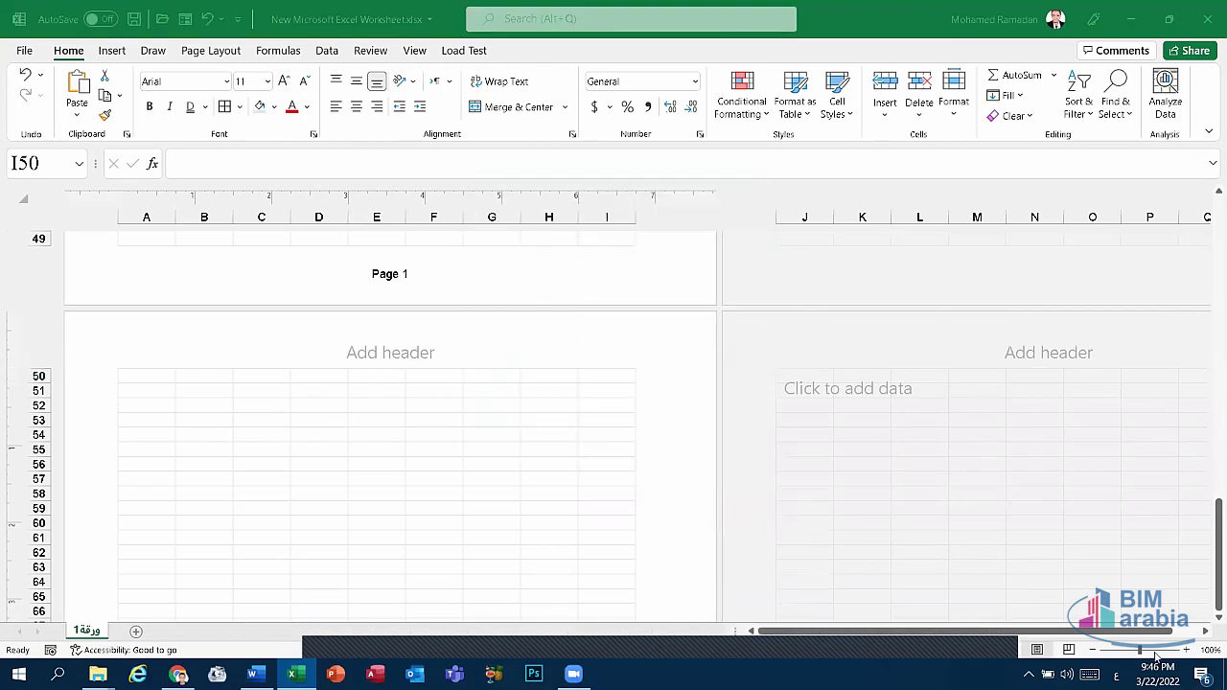
{"action": "scroll", "coordinate": [1006, 652], "scroll_direction": "up", "scroll_amount": 10}
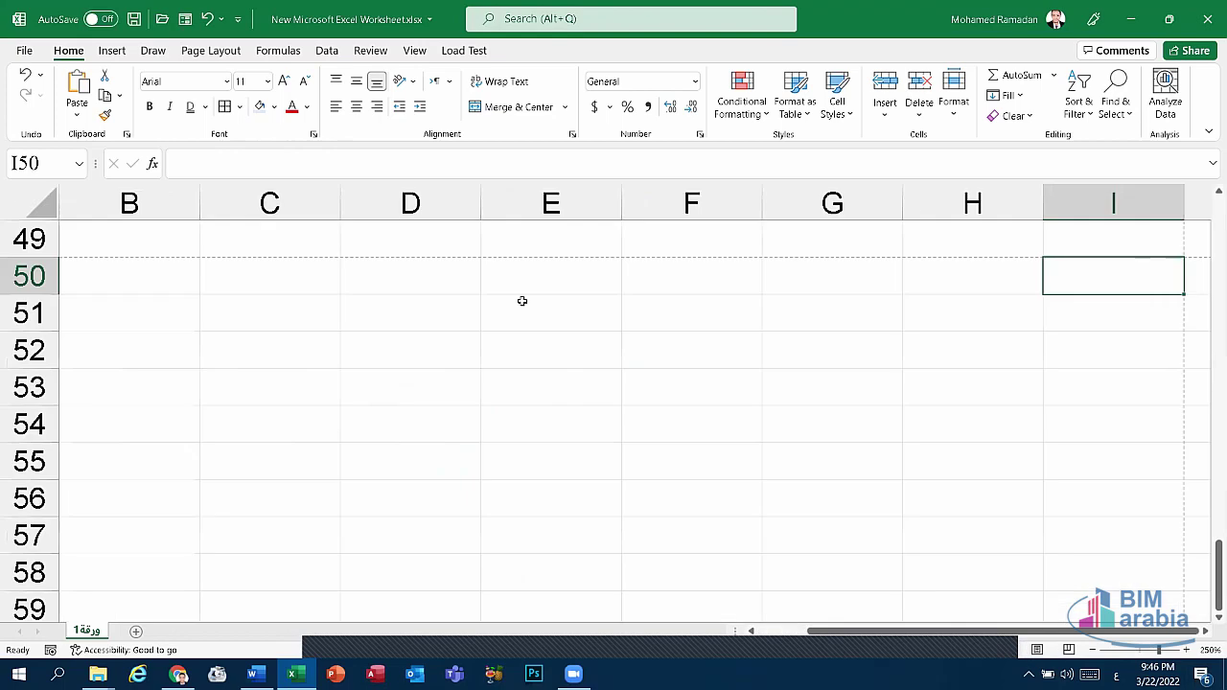
{"action": "left_click", "coordinate": [113, 53]}
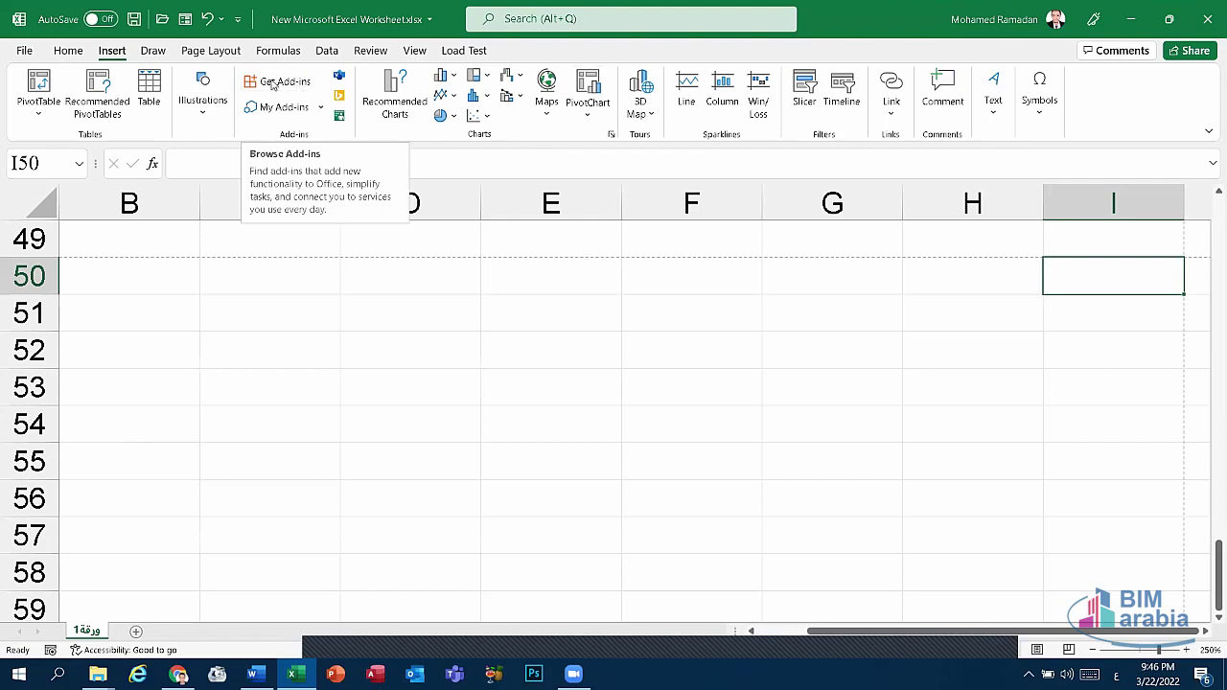
{"action": "left_click", "coordinate": [287, 88]}
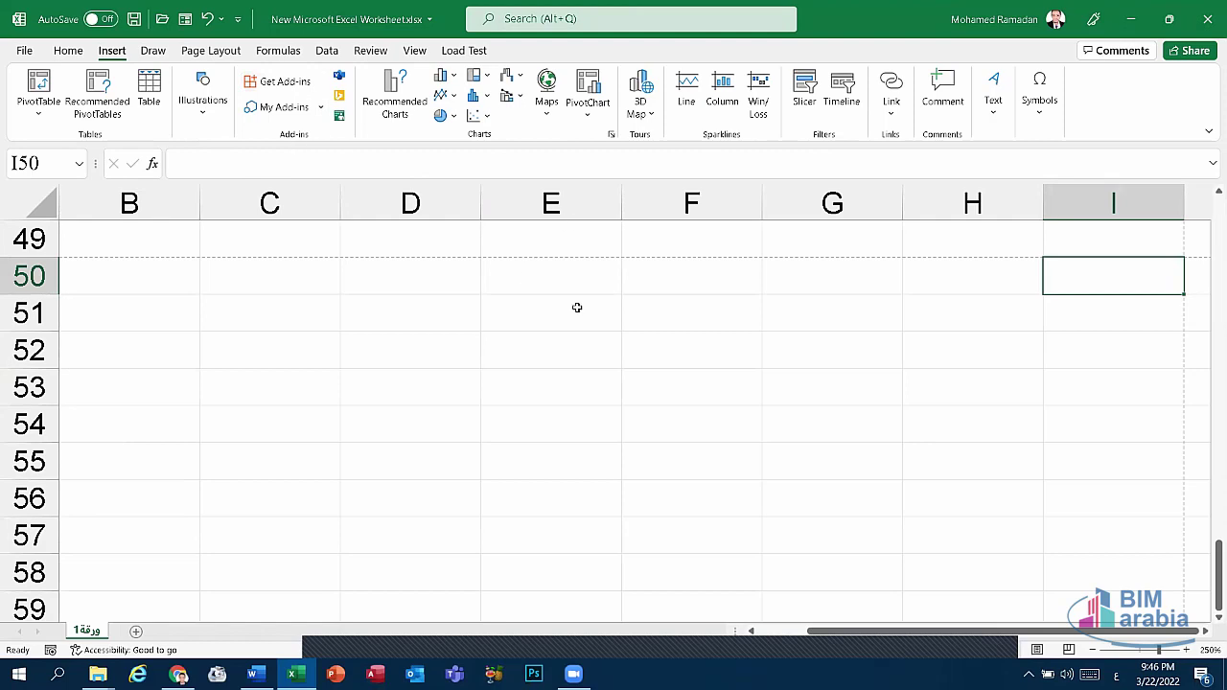
{"action": "scroll", "coordinate": [577, 307], "scroll_direction": "up", "scroll_amount": 3}
{"action": "scroll", "coordinate": [576, 308], "scroll_direction": "up", "scroll_amount": 6}
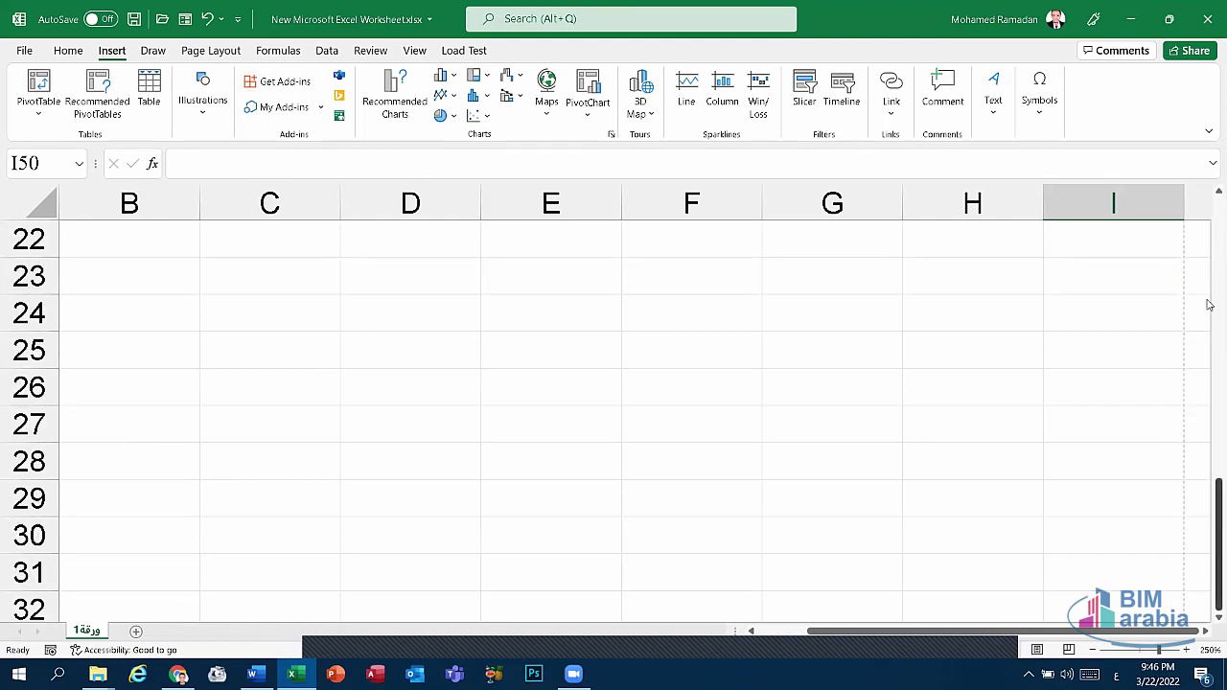
{"action": "left_click_drag", "start_coordinate": [1213, 503], "coordinate": [1209, 226]}
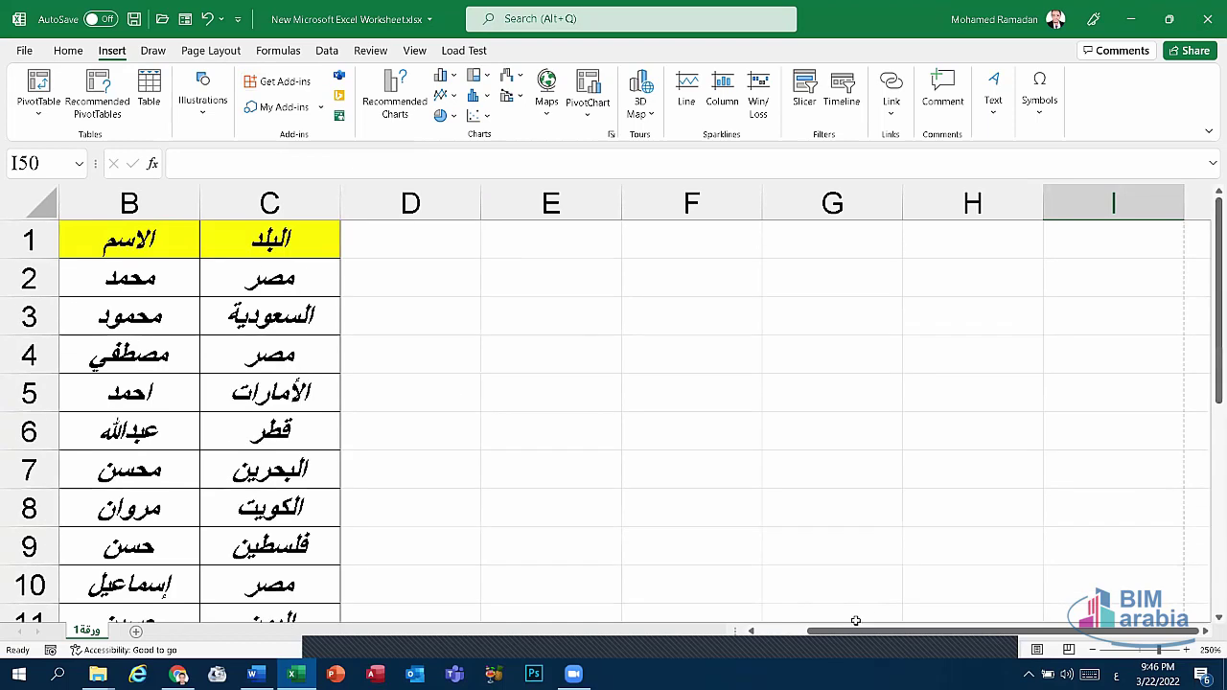
{"action": "left_click", "coordinate": [851, 631]}
{"action": "left_click_drag", "start_coordinate": [851, 631], "coordinate": [800, 632]}
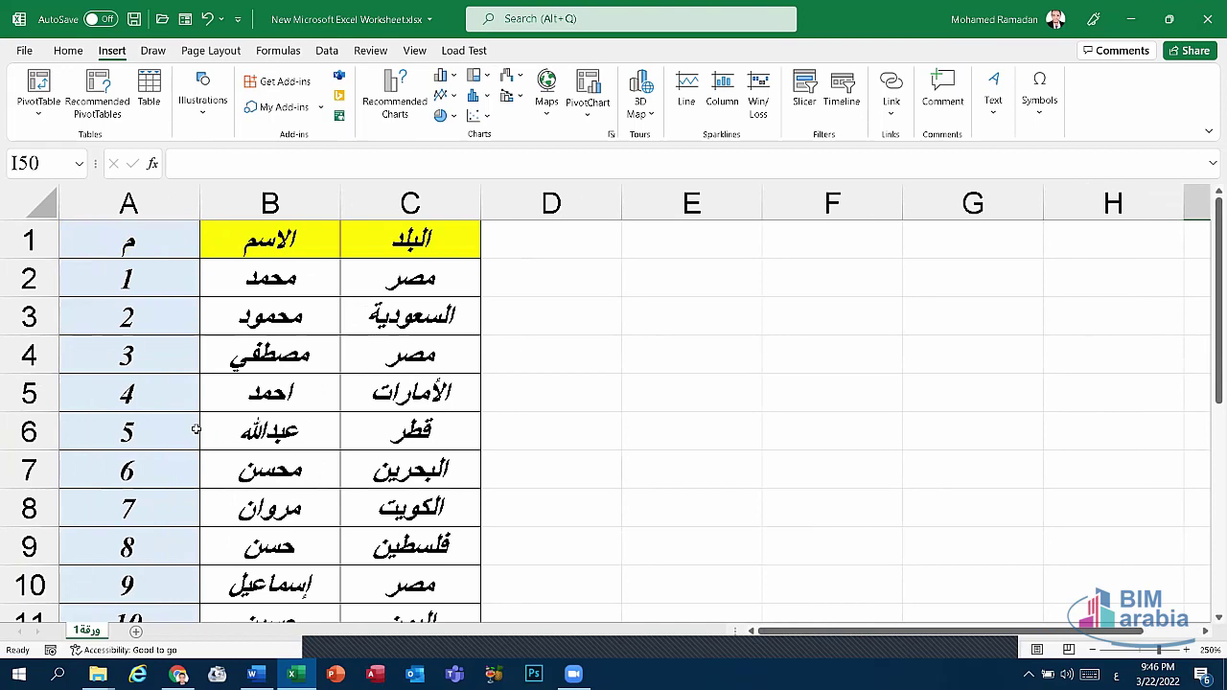
{"action": "left_click", "coordinate": [551, 274]}
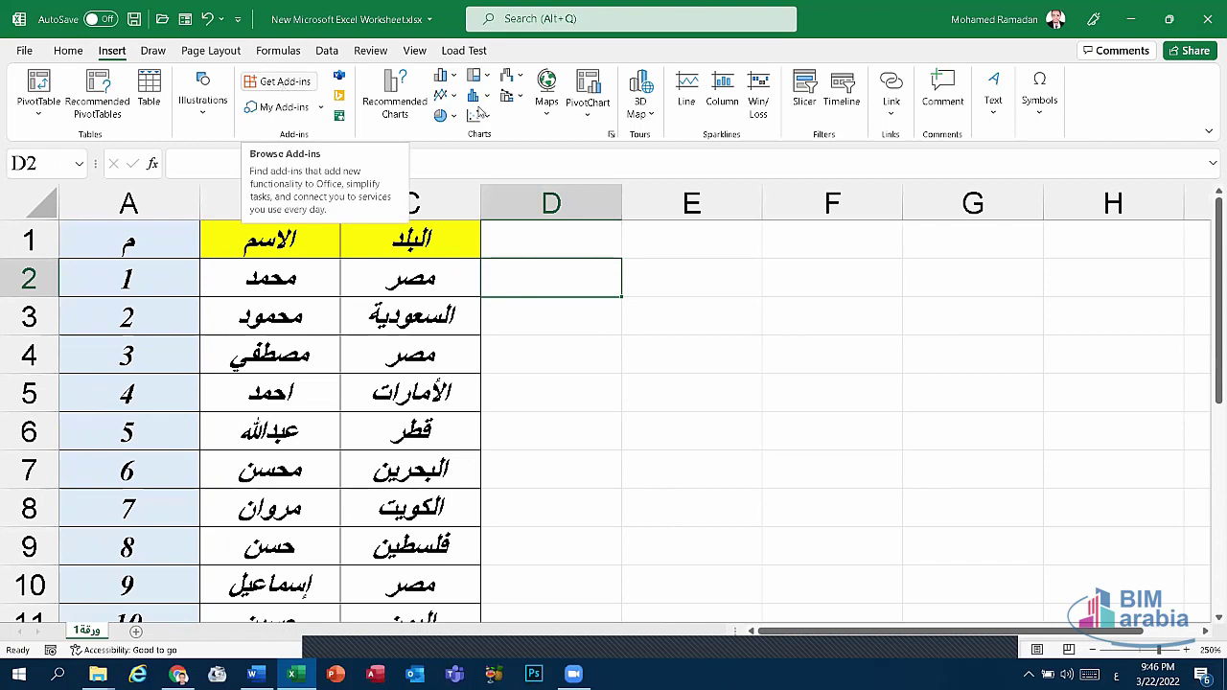
{"action": "left_click", "coordinate": [994, 113]}
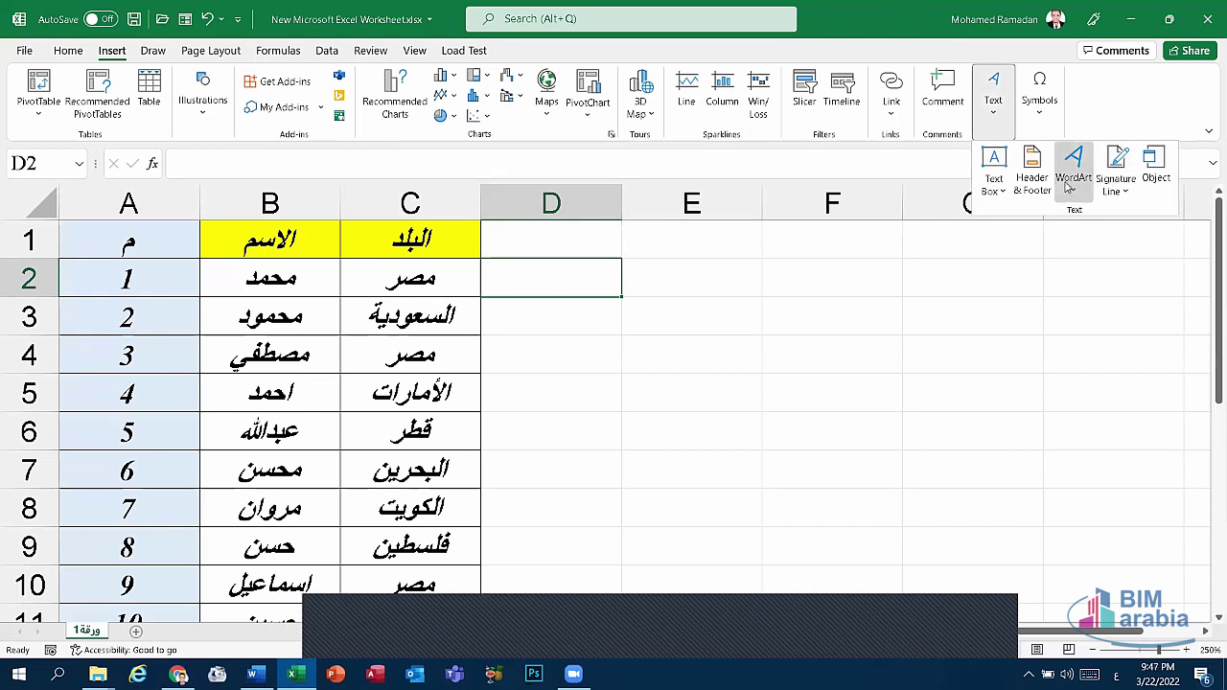
{"action": "left_click", "coordinate": [1072, 180]}
{"action": "left_click", "coordinate": [1053, 241]}
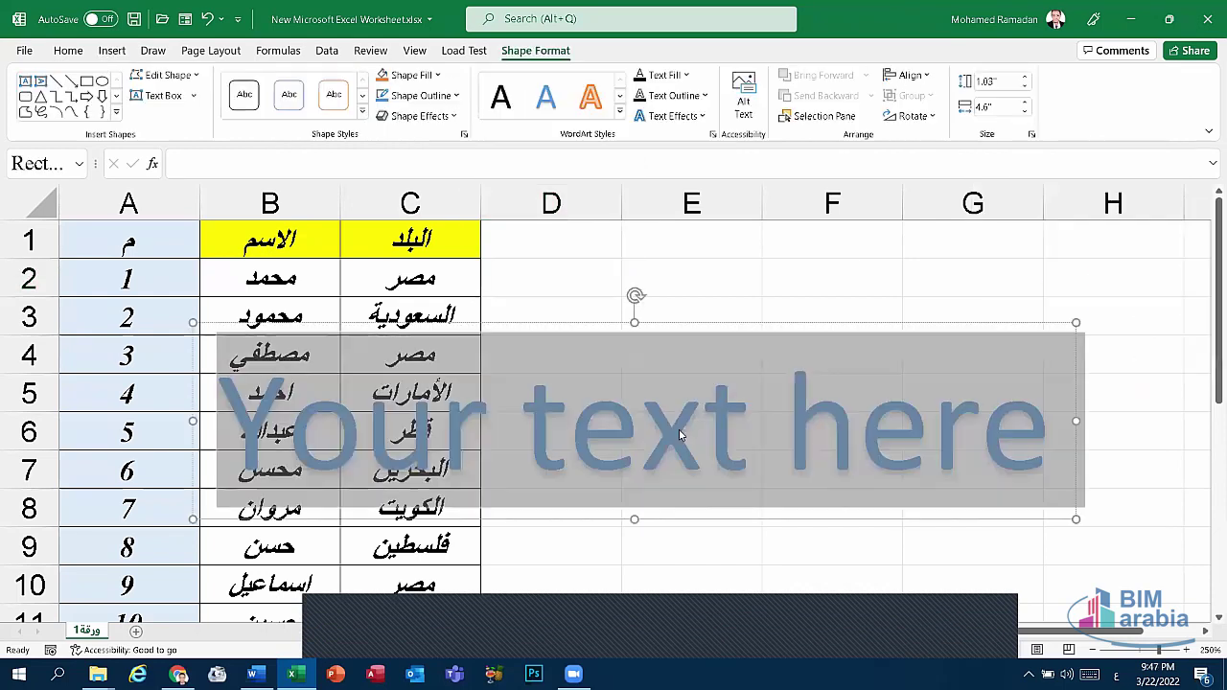
{"action": "left_click", "coordinate": [699, 372]}
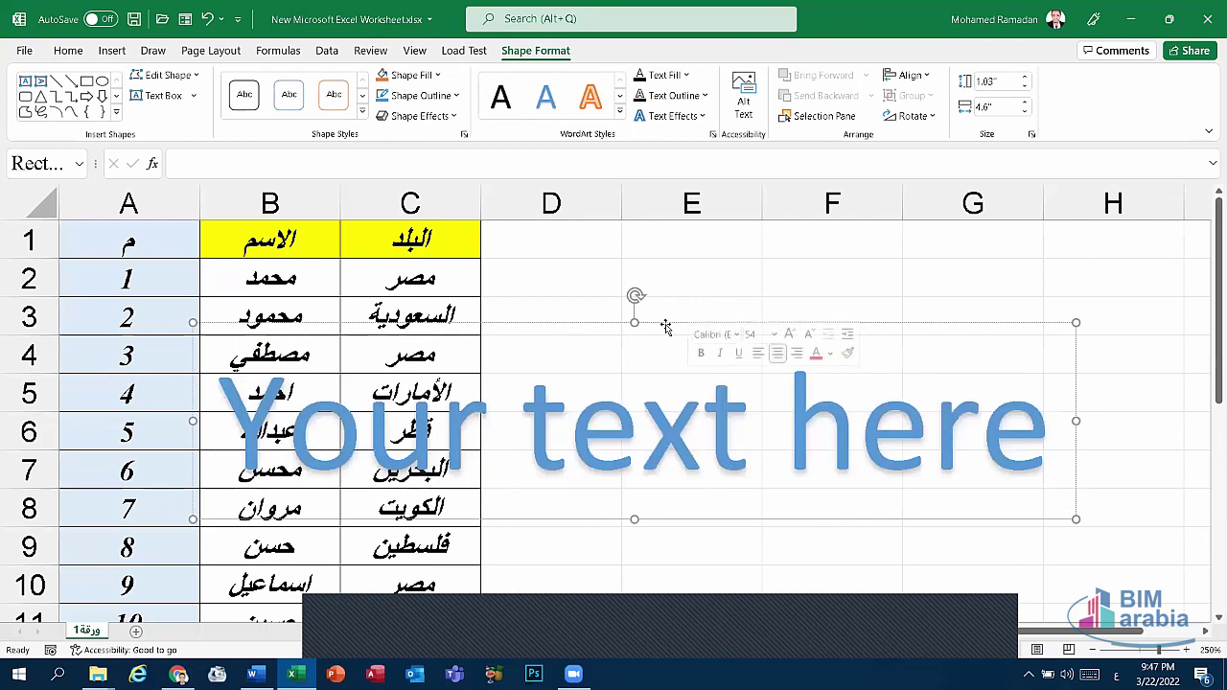
{"action": "left_click", "coordinate": [666, 328]}
{"action": "key", "text": "Delete"}
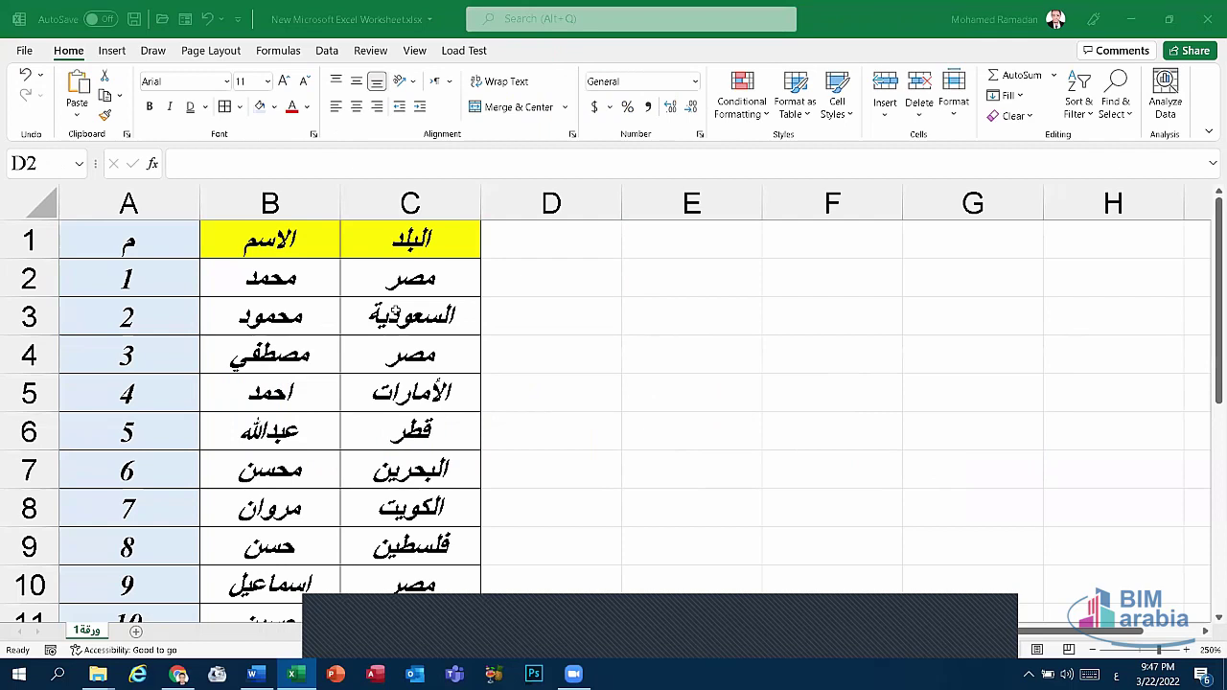
{"action": "left_click", "coordinate": [113, 51]}
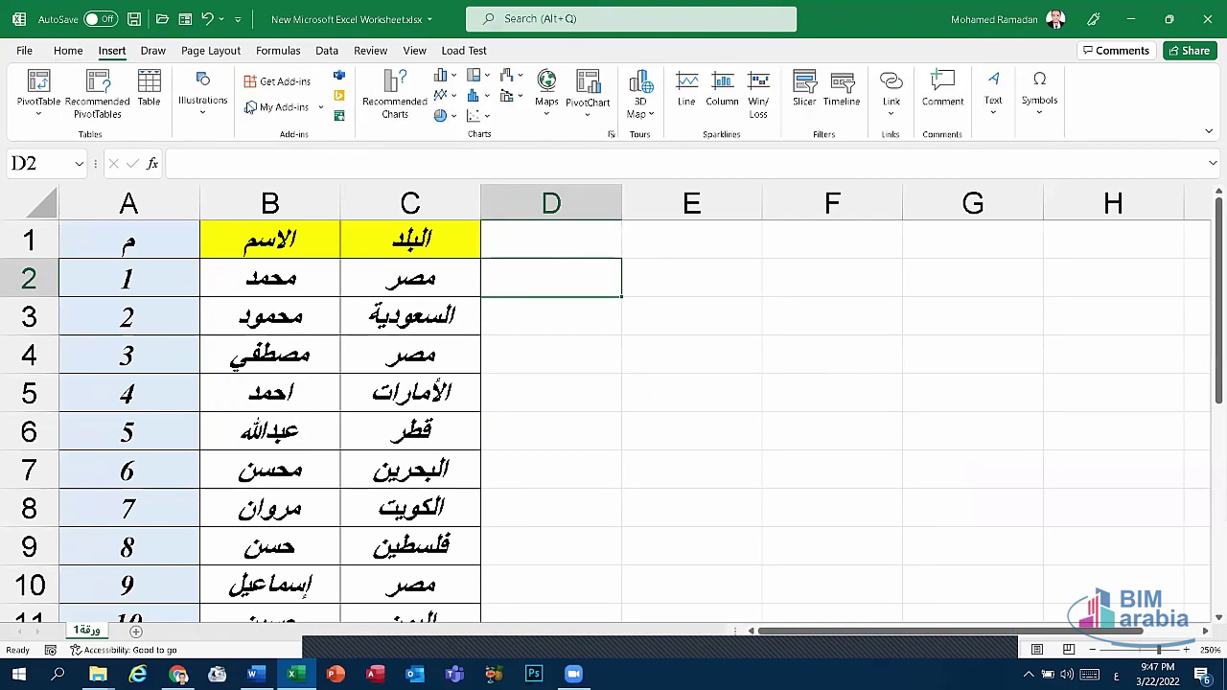
{"action": "left_click", "coordinate": [149, 93]}
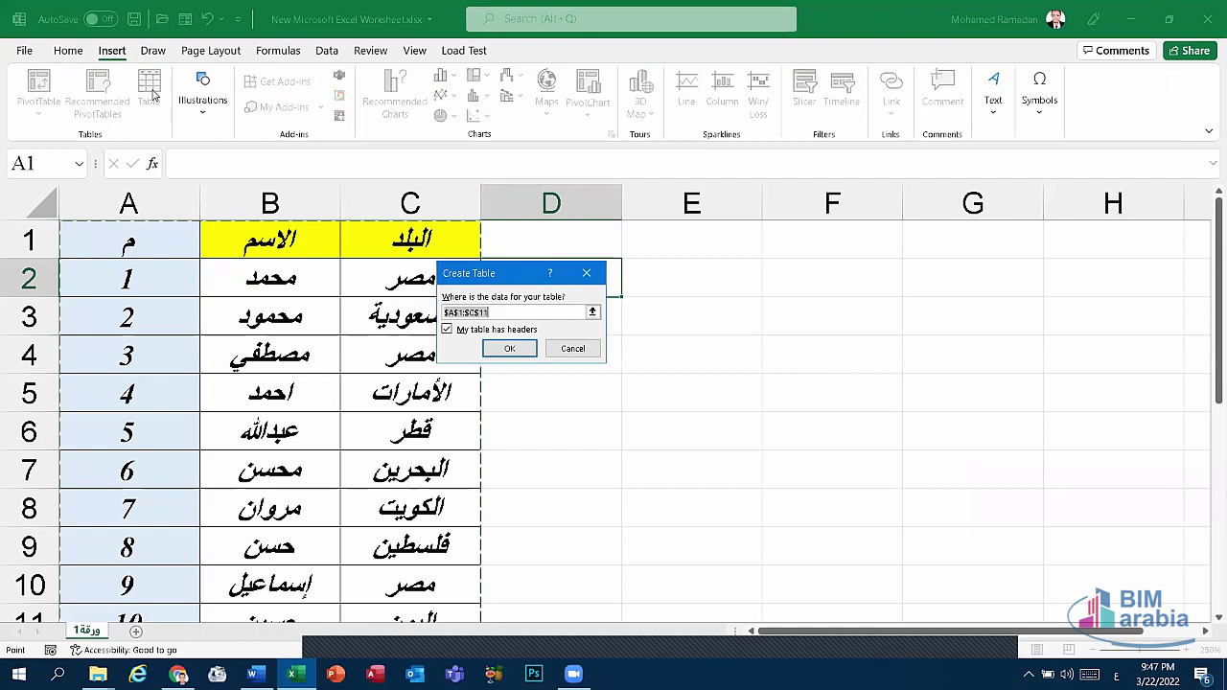
{"action": "left_click", "coordinate": [526, 353]}
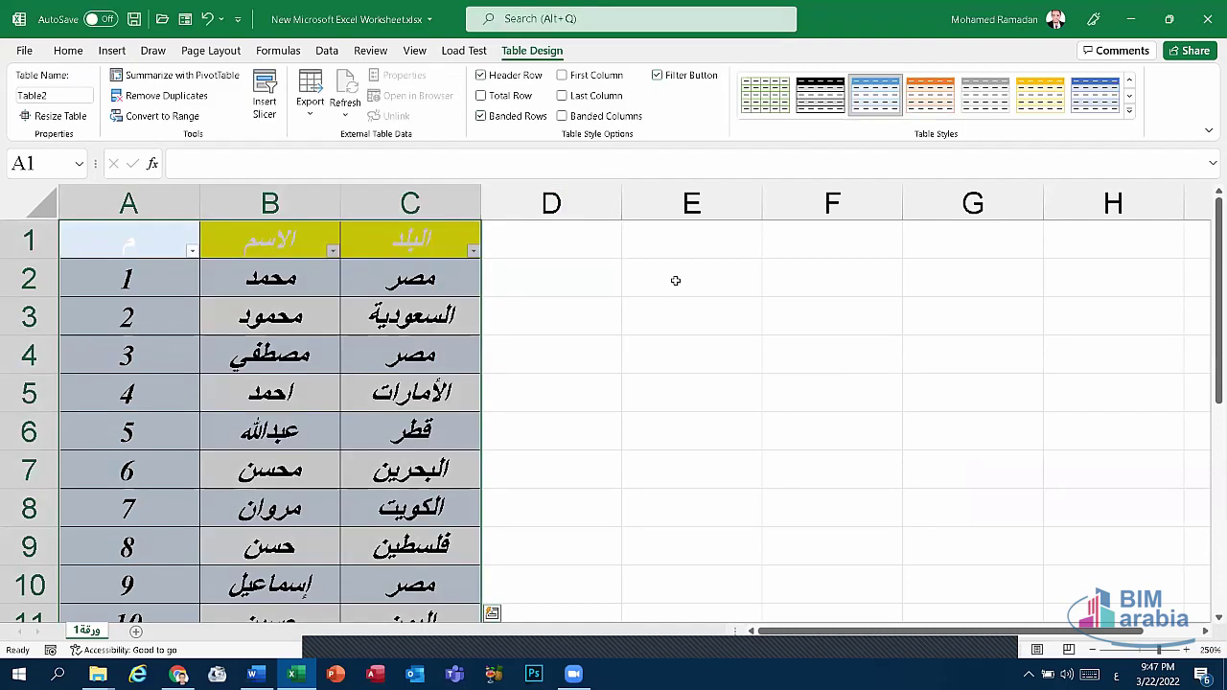
{"action": "left_click", "coordinate": [588, 316]}
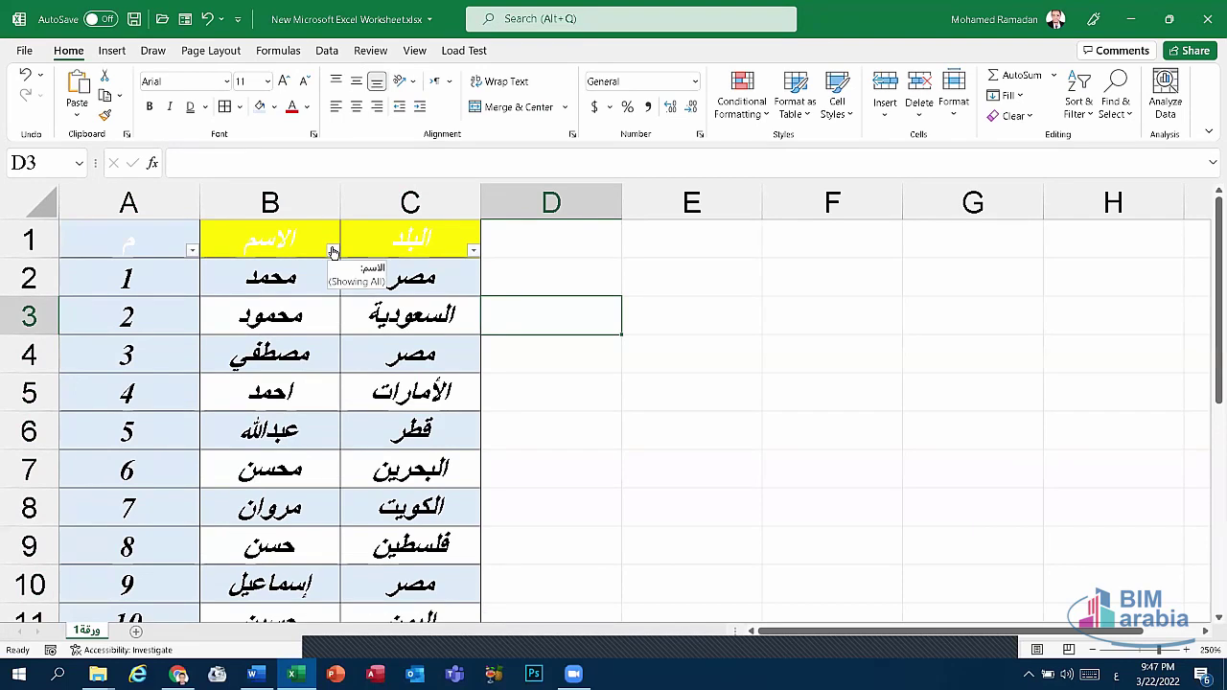
{"action": "left_click", "coordinate": [333, 251]}
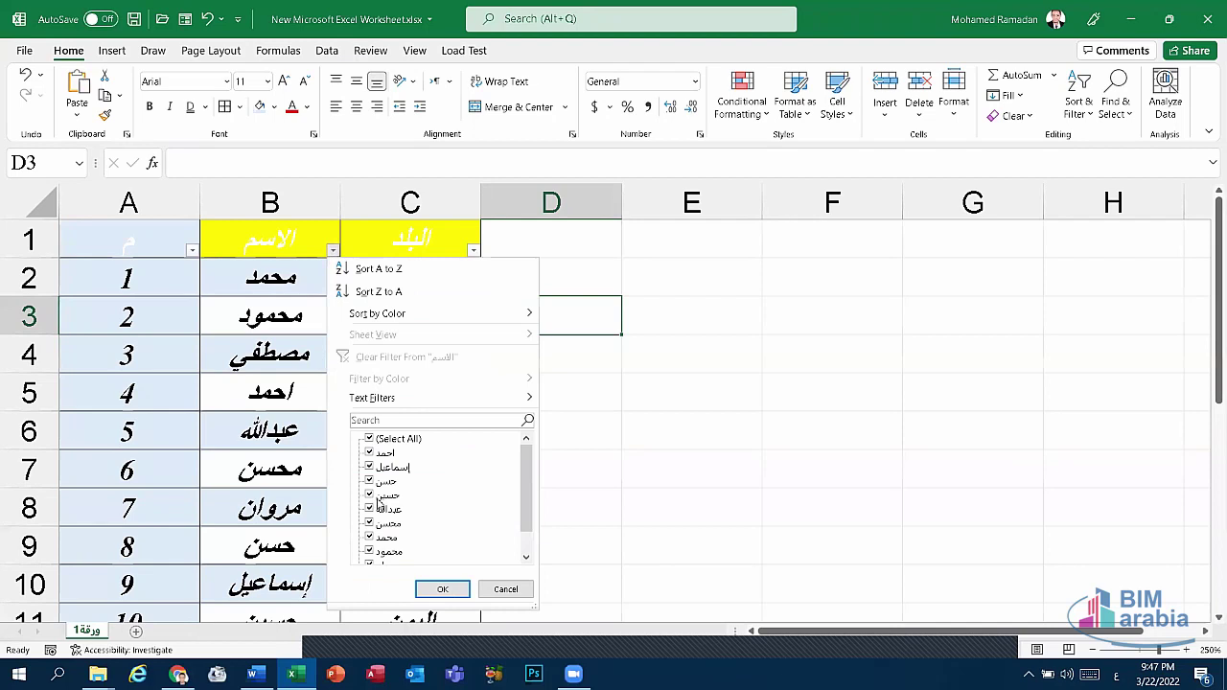
{"action": "left_click", "coordinate": [369, 496]}
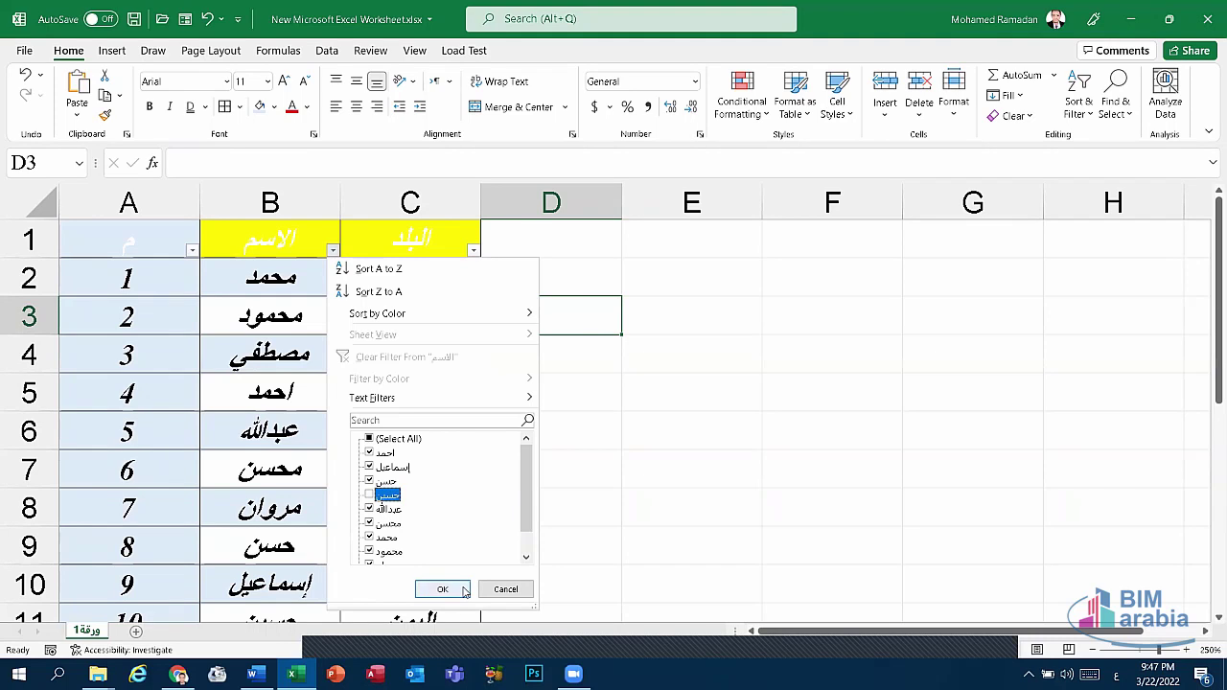
{"action": "left_click", "coordinate": [432, 590]}
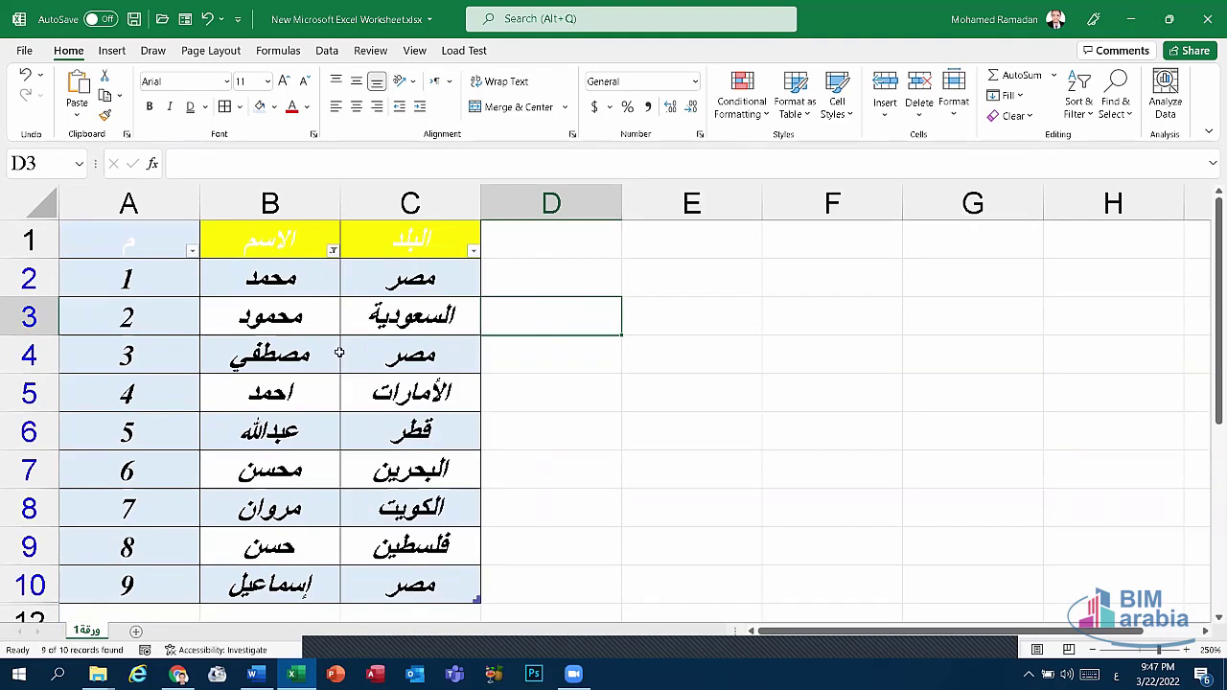
{"action": "left_click", "coordinate": [332, 250]}
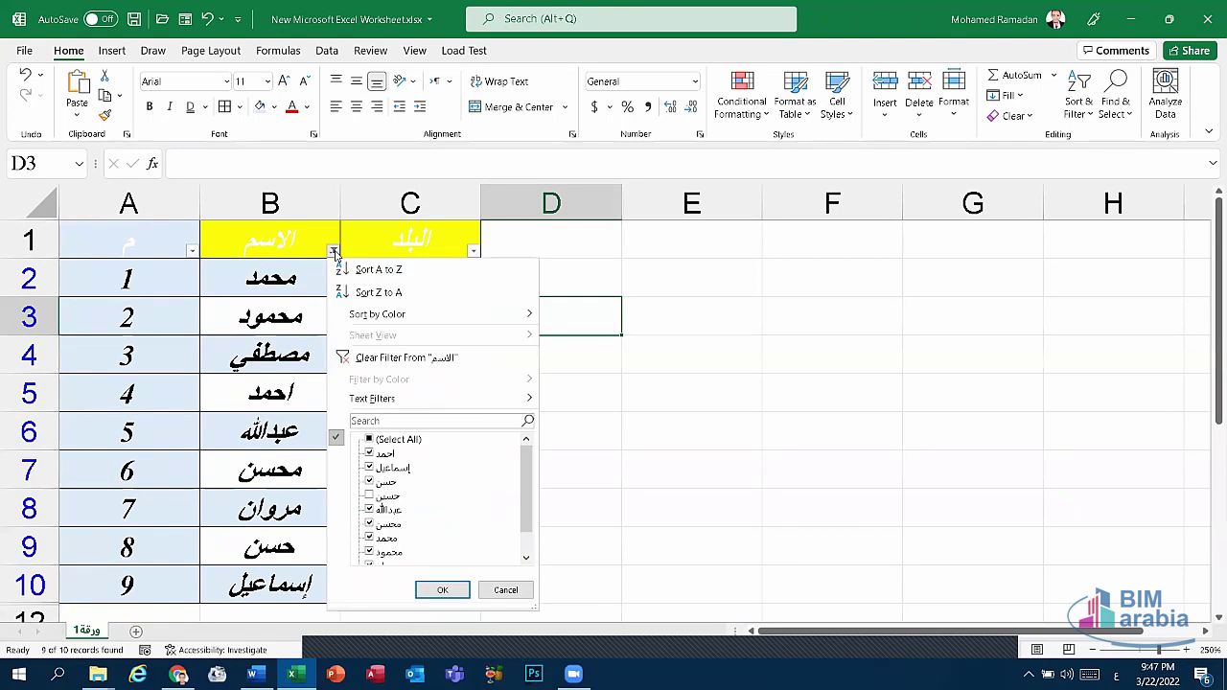
{"action": "scroll", "coordinate": [396, 540], "scroll_direction": "down", "scroll_amount": 2}
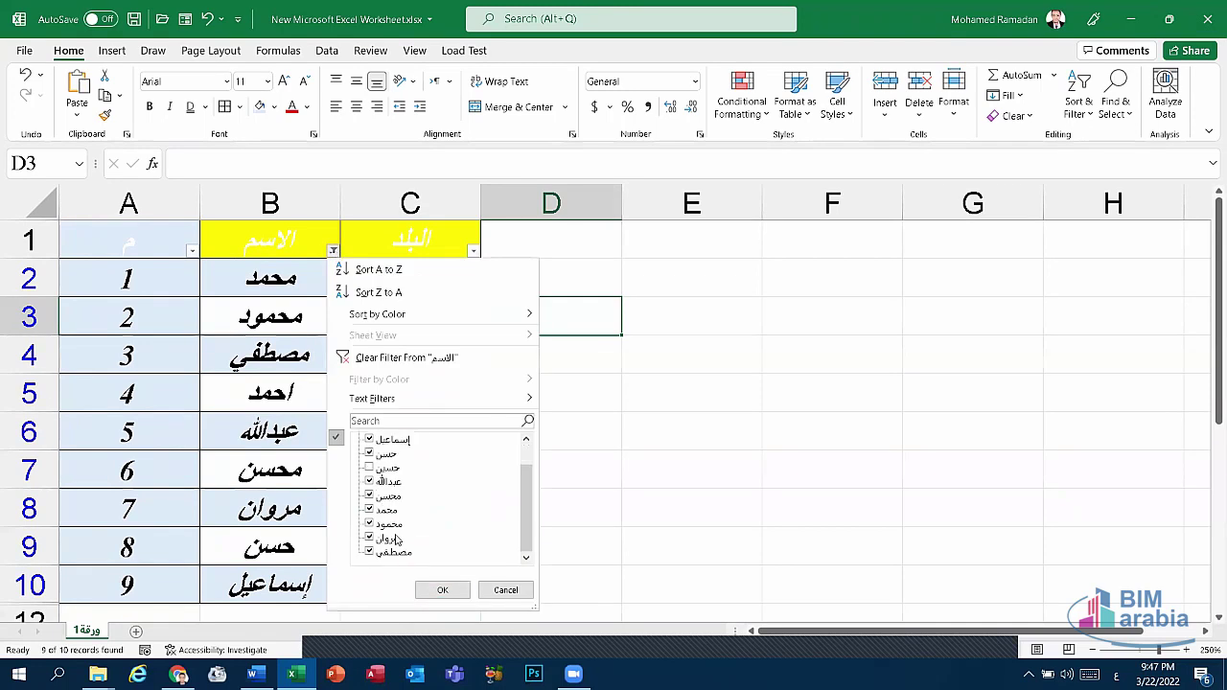
{"action": "left_click", "coordinate": [369, 468]}
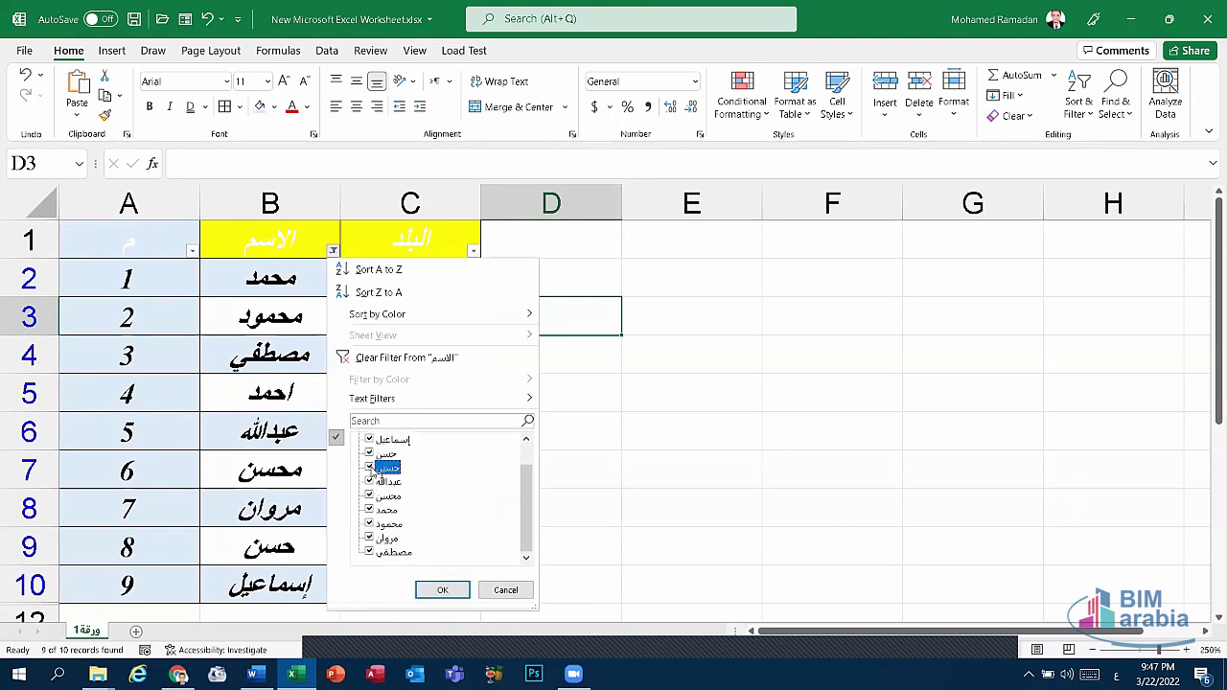
{"action": "left_click", "coordinate": [443, 589]}
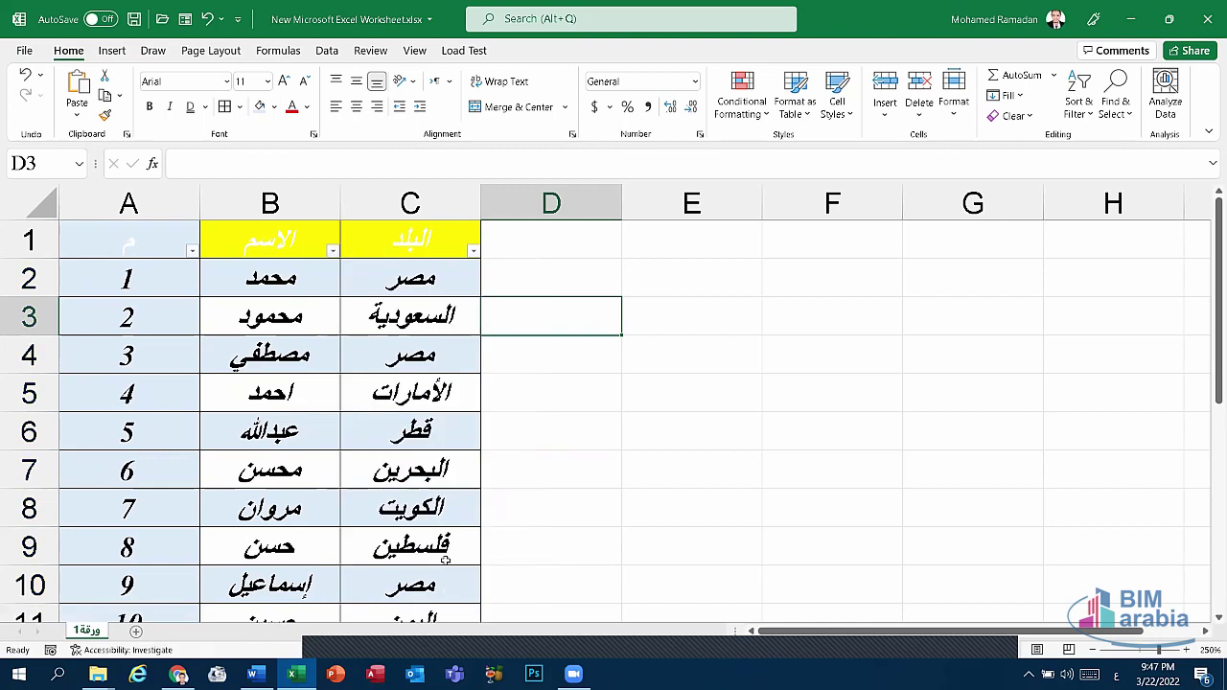
{"action": "left_click", "coordinate": [527, 431]}
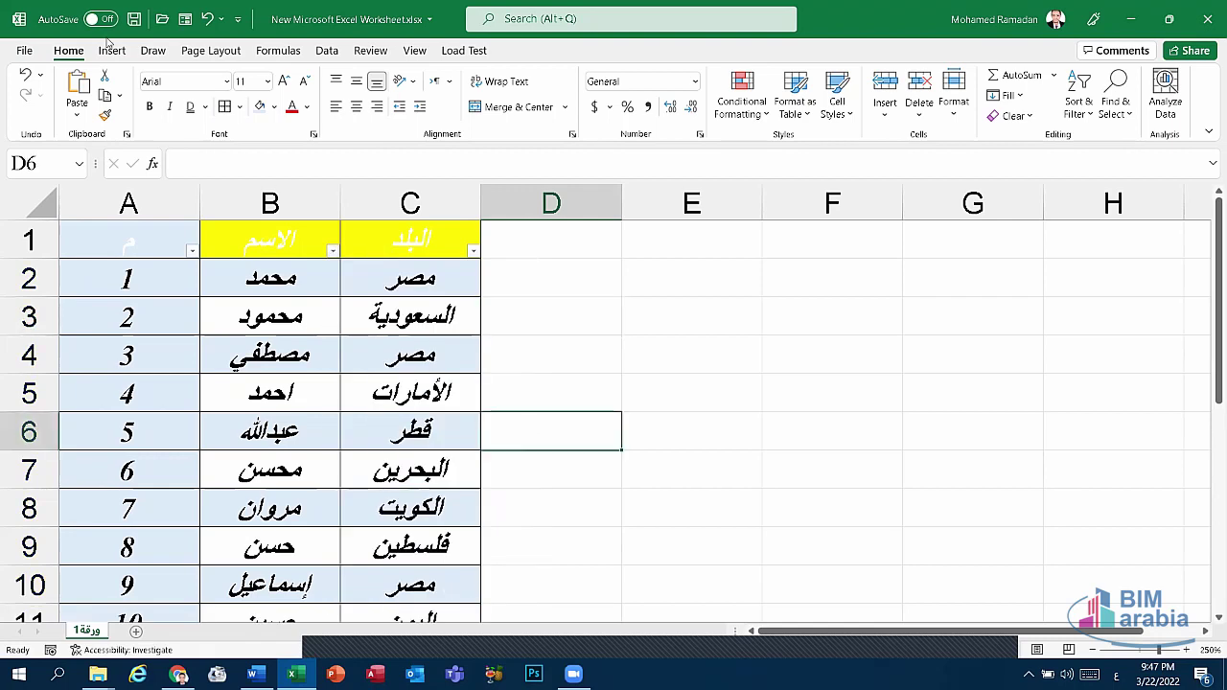
Browse the Margins and Orientation presets and set the paper size to A4
{"action": "left_click", "coordinate": [201, 53]}
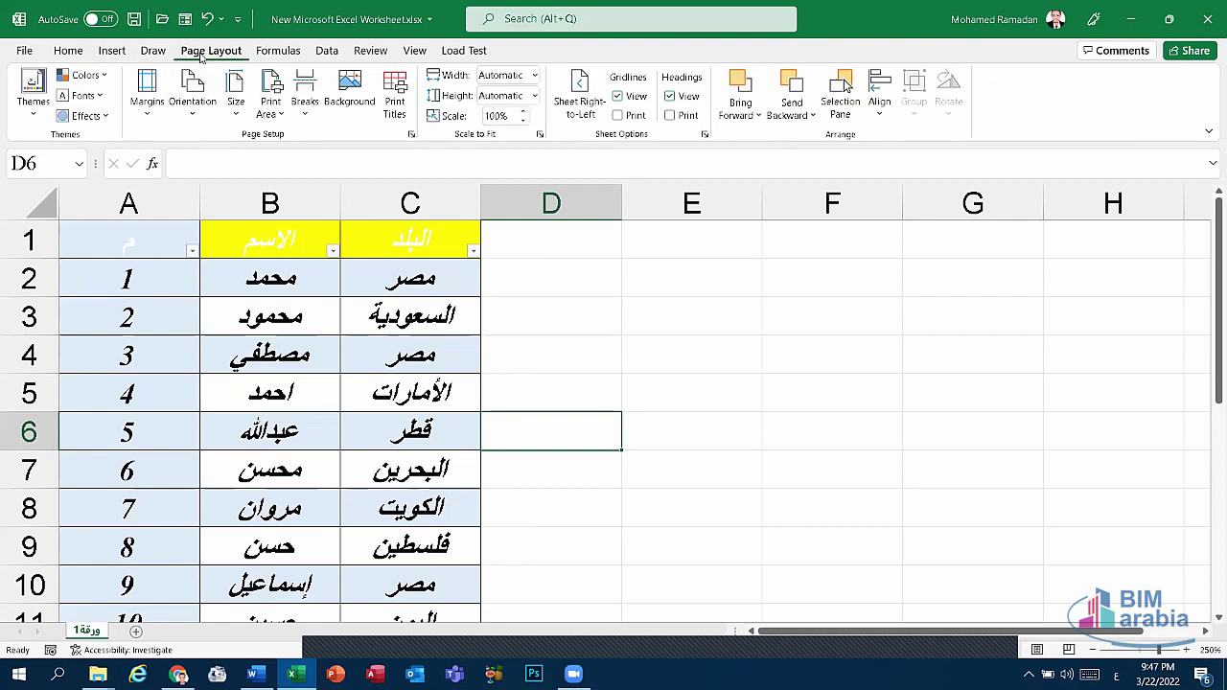
{"action": "left_click", "coordinate": [149, 106]}
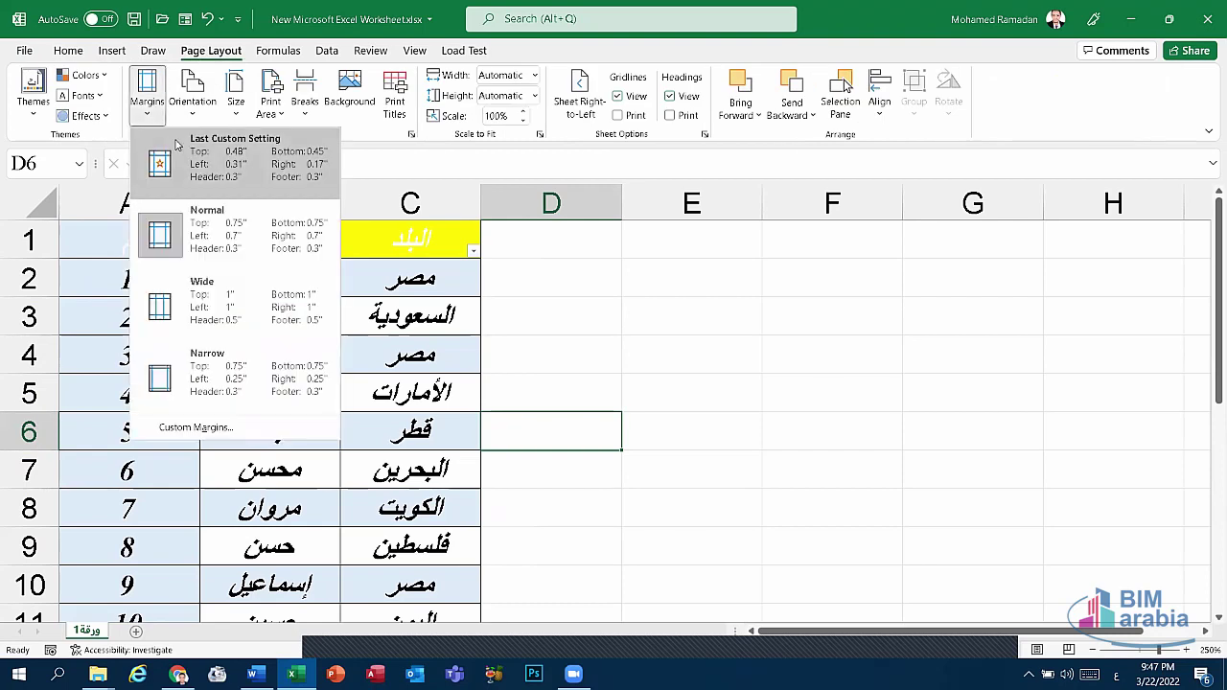
{"action": "left_click", "coordinate": [627, 345]}
{"action": "left_click", "coordinate": [205, 113]}
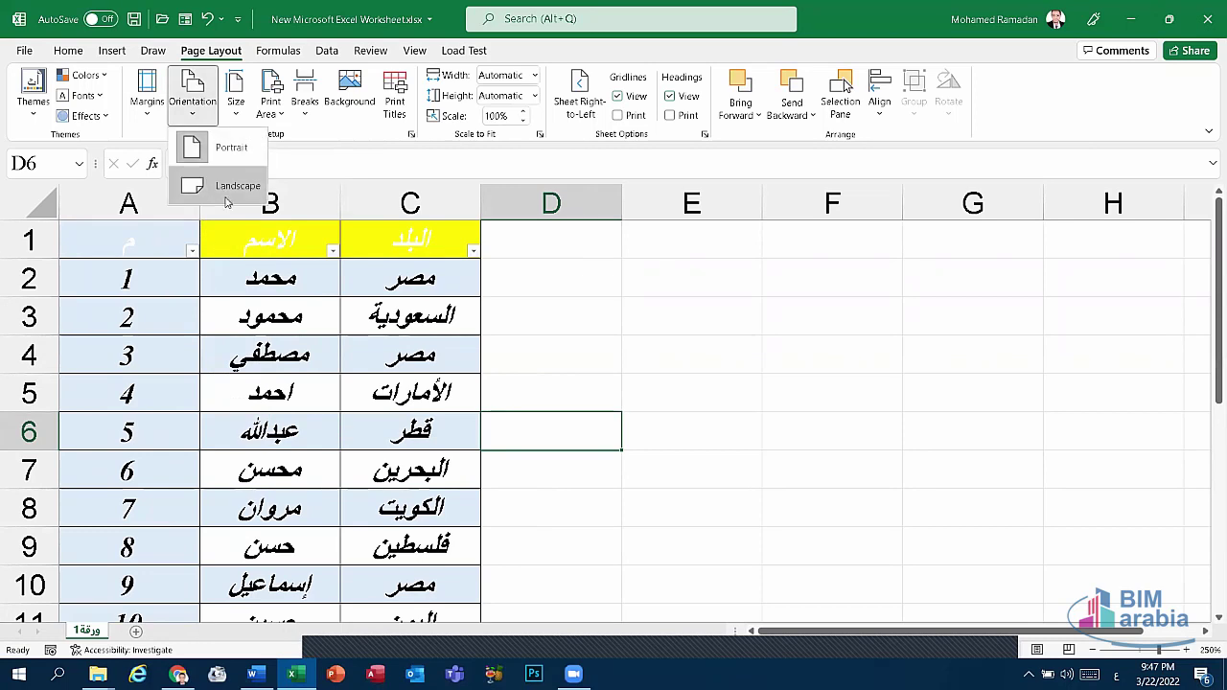
{"action": "left_click", "coordinate": [237, 105]}
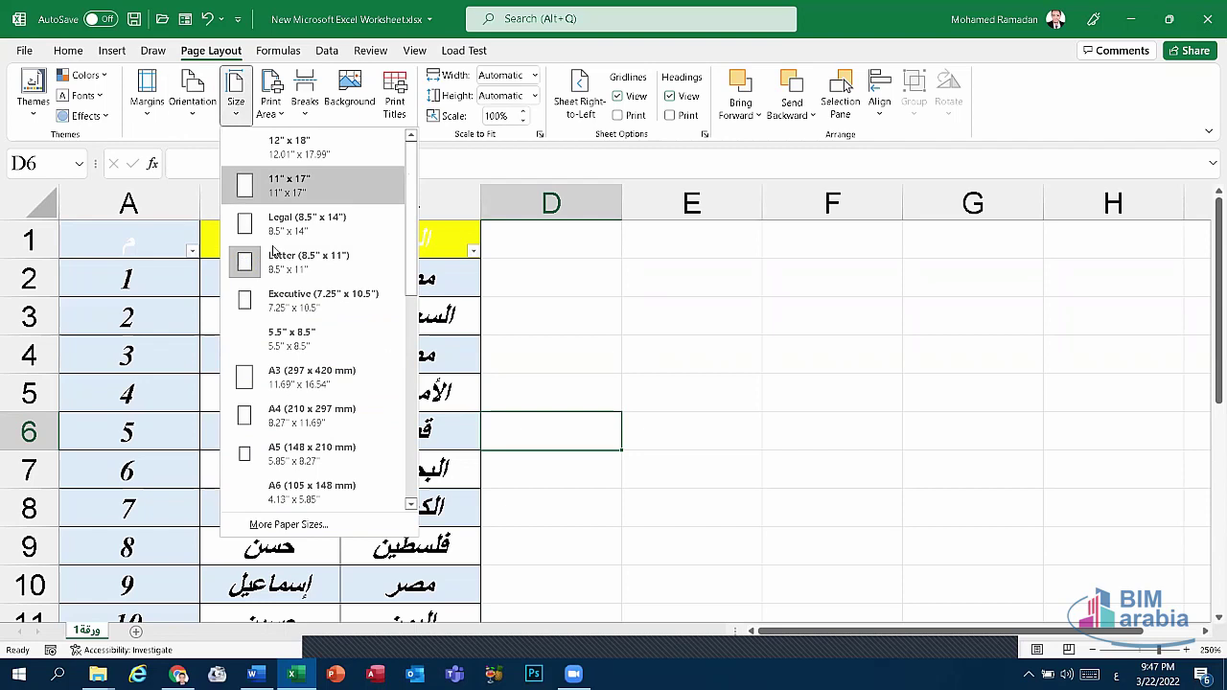
{"action": "left_click", "coordinate": [364, 436]}
Try المحترف.png as sheet background, undo it, then switch the sheet right-to-left
{"action": "left_click", "coordinate": [306, 110]}
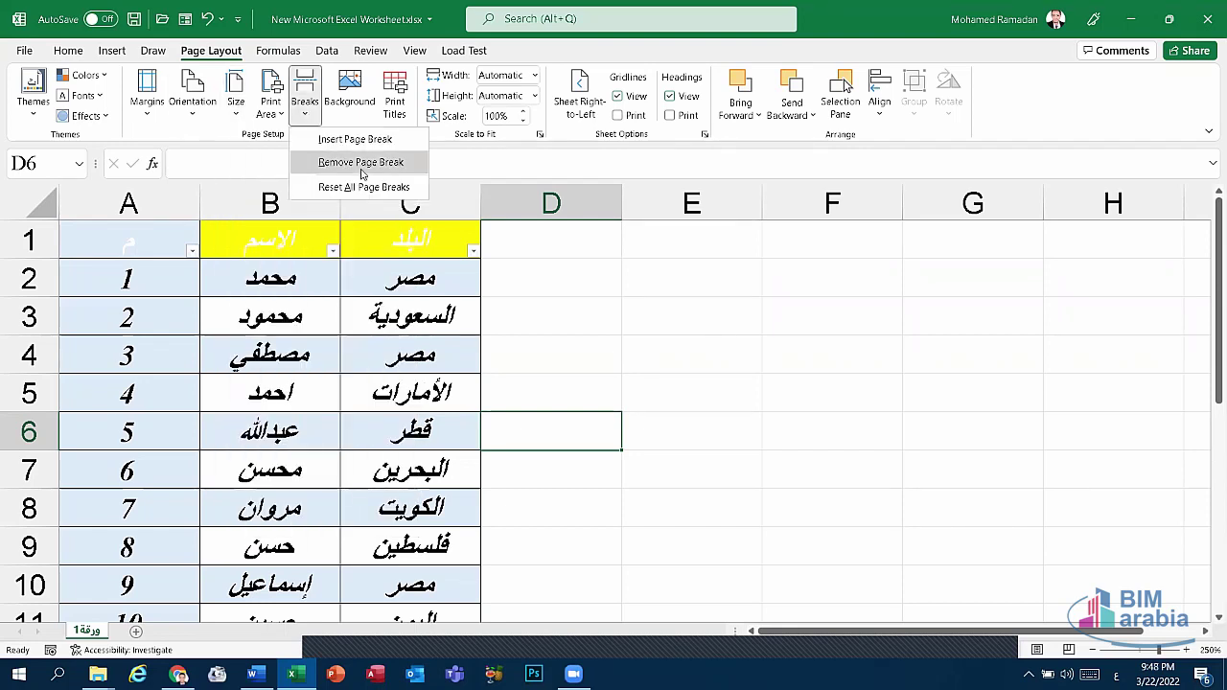
{"action": "left_click", "coordinate": [316, 115]}
{"action": "left_click", "coordinate": [349, 96]}
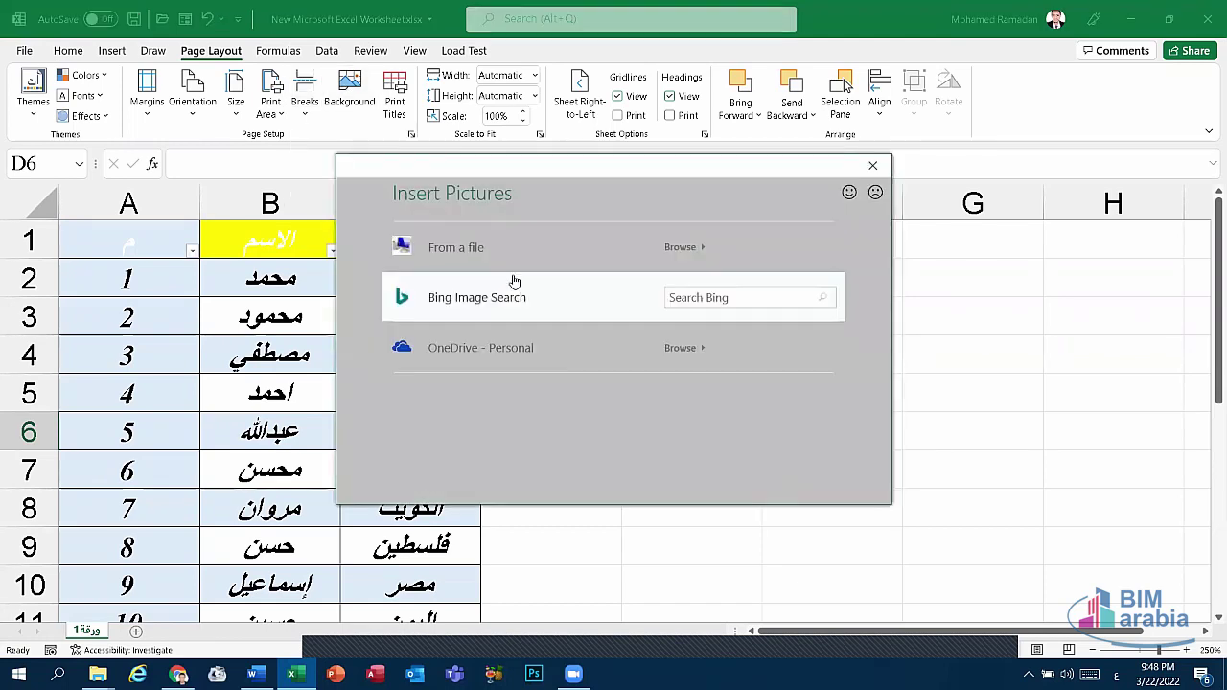
{"action": "left_click", "coordinate": [473, 246]}
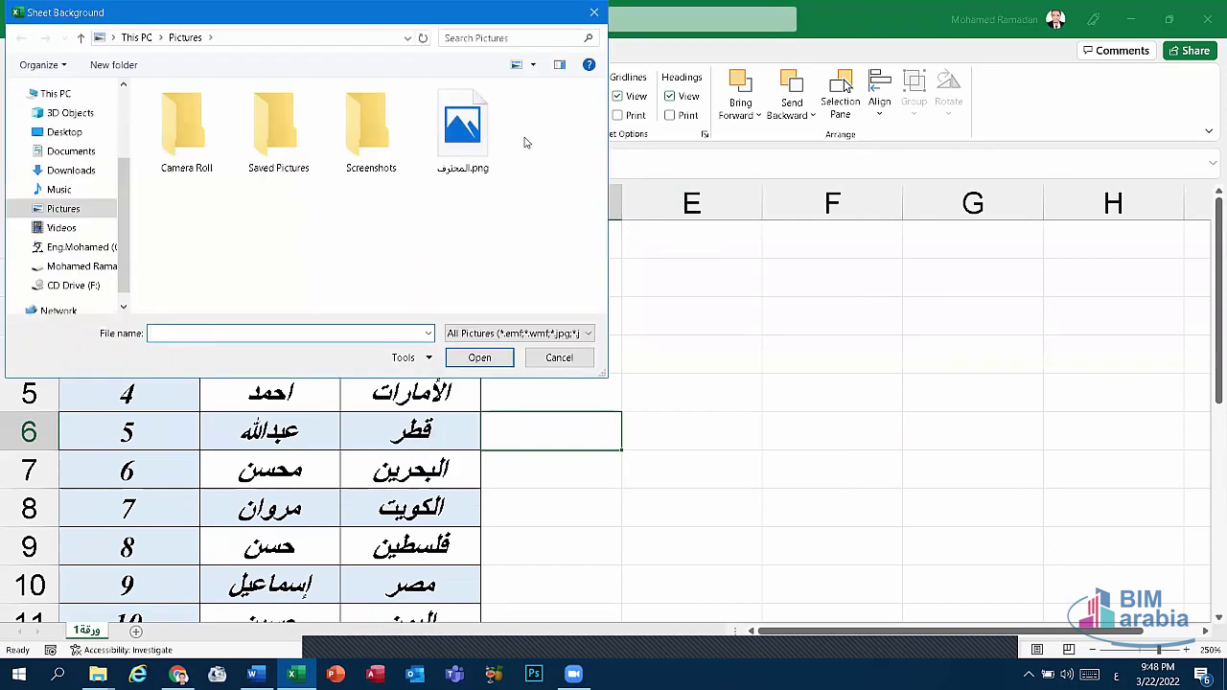
{"action": "left_click", "coordinate": [462, 130]}
{"action": "left_click", "coordinate": [476, 358]}
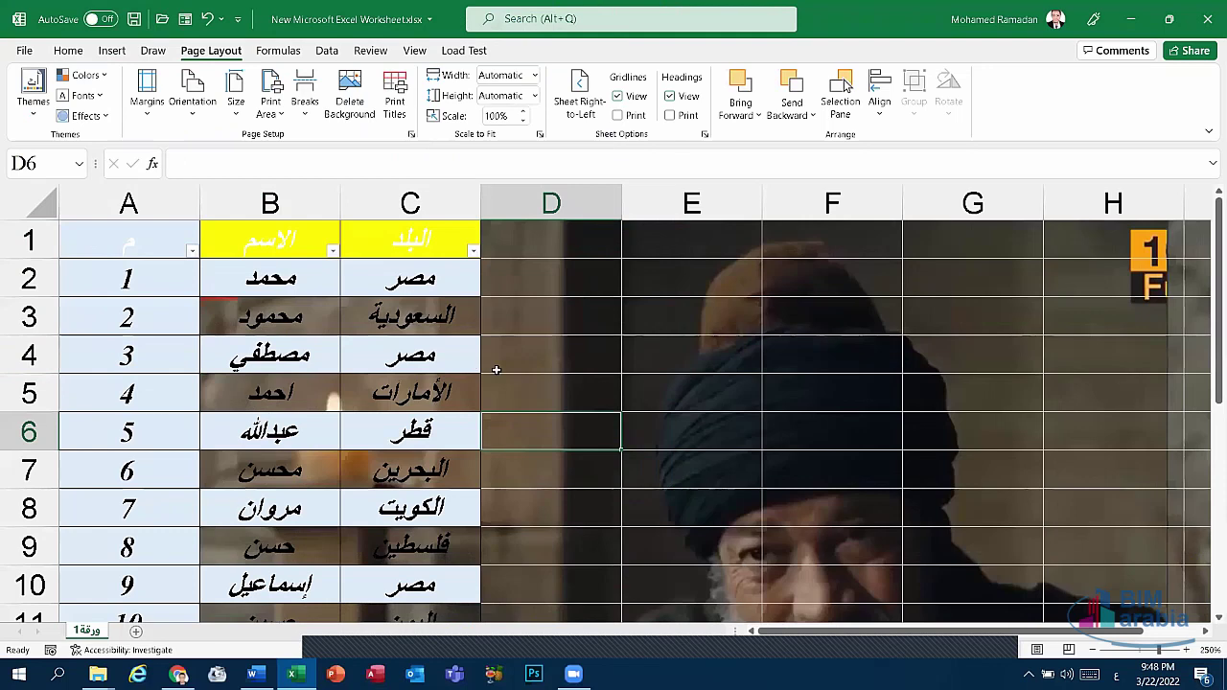
{"action": "left_click", "coordinate": [207, 19]}
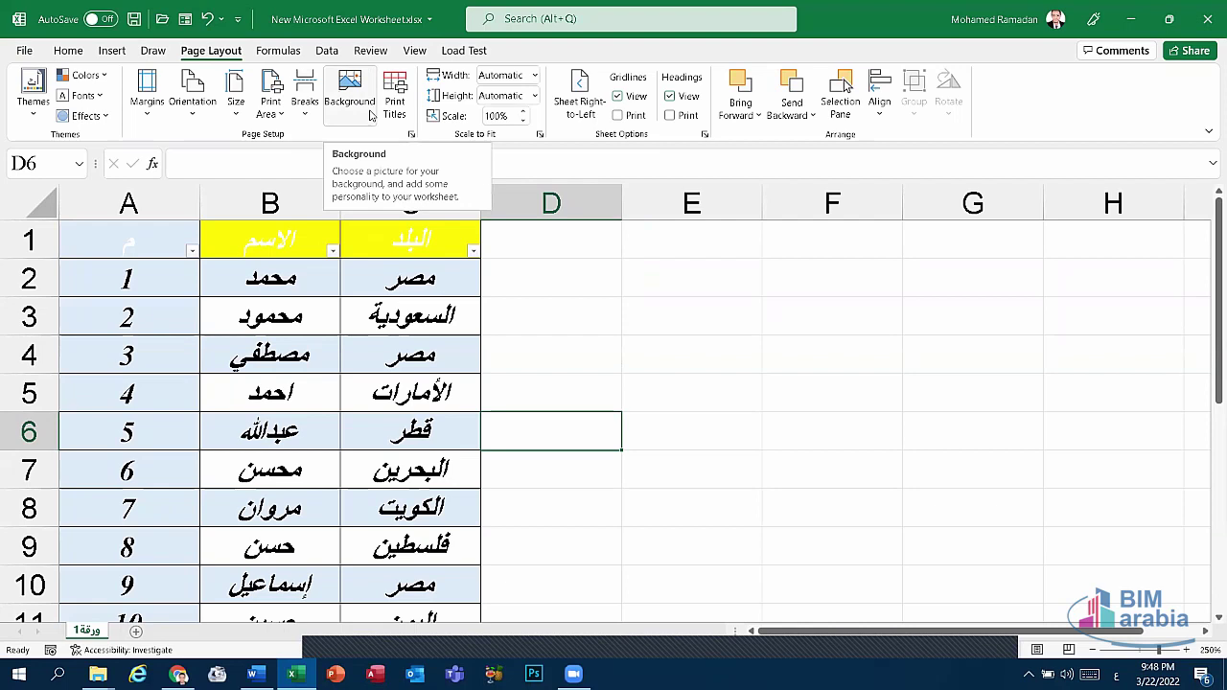
{"action": "left_click", "coordinate": [579, 93]}
{"action": "left_click", "coordinate": [580, 93]}
{"action": "left_click", "coordinate": [580, 93]}
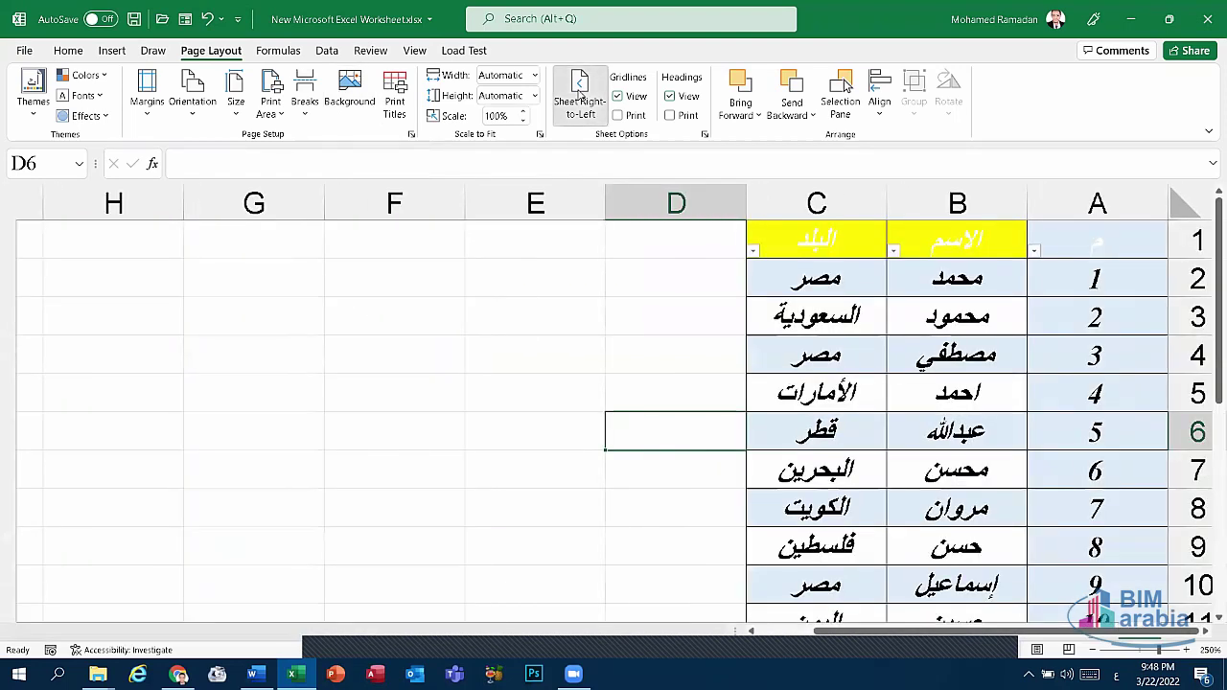
{"action": "left_click", "coordinate": [580, 93]}
{"action": "left_click", "coordinate": [579, 93]}
{"action": "left_click", "coordinate": [580, 93]}
{"action": "left_click", "coordinate": [580, 93]}
{"action": "left_click", "coordinate": [579, 93]}
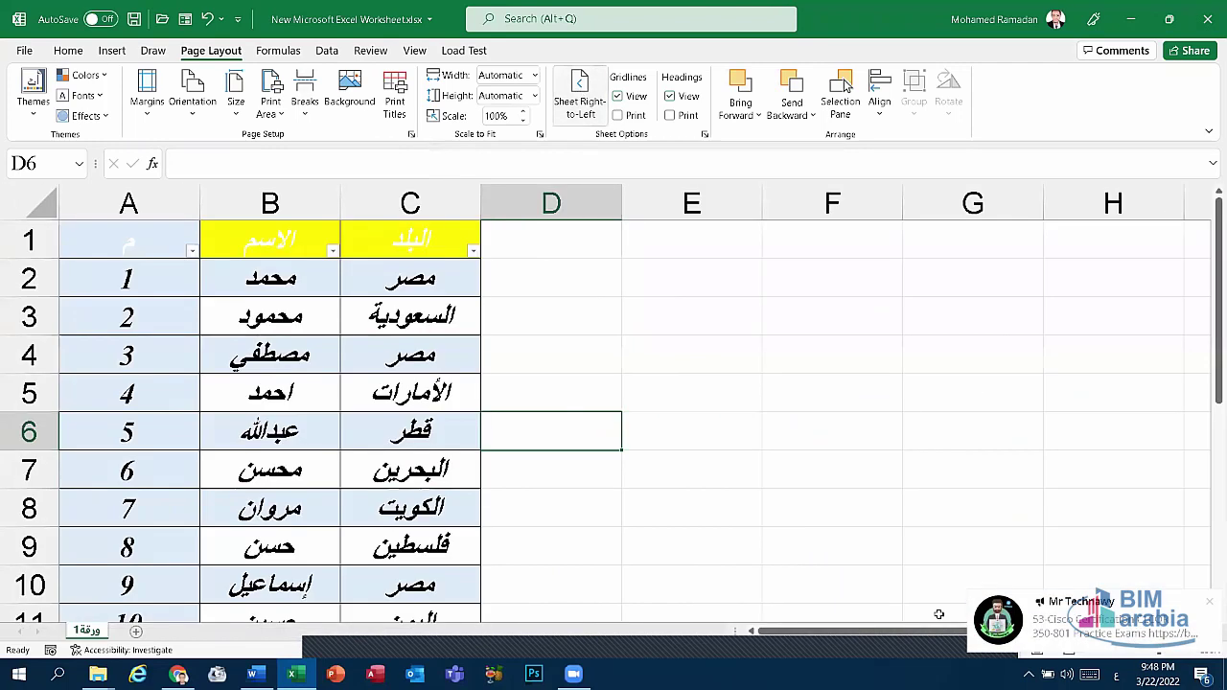
{"action": "left_click", "coordinate": [1208, 603]}
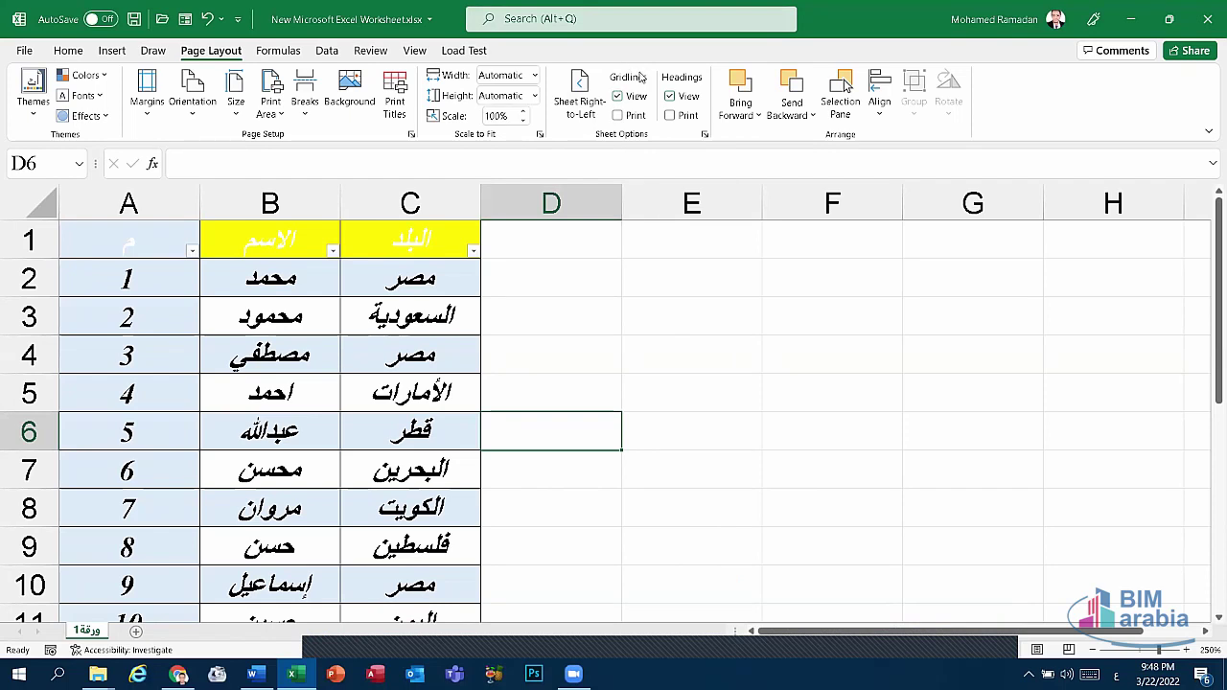
Toggle the sheet's gridlines off and on a couple of times
{"action": "left_click", "coordinate": [599, 301]}
{"action": "left_click", "coordinate": [578, 276]}
{"action": "left_click", "coordinate": [574, 250]}
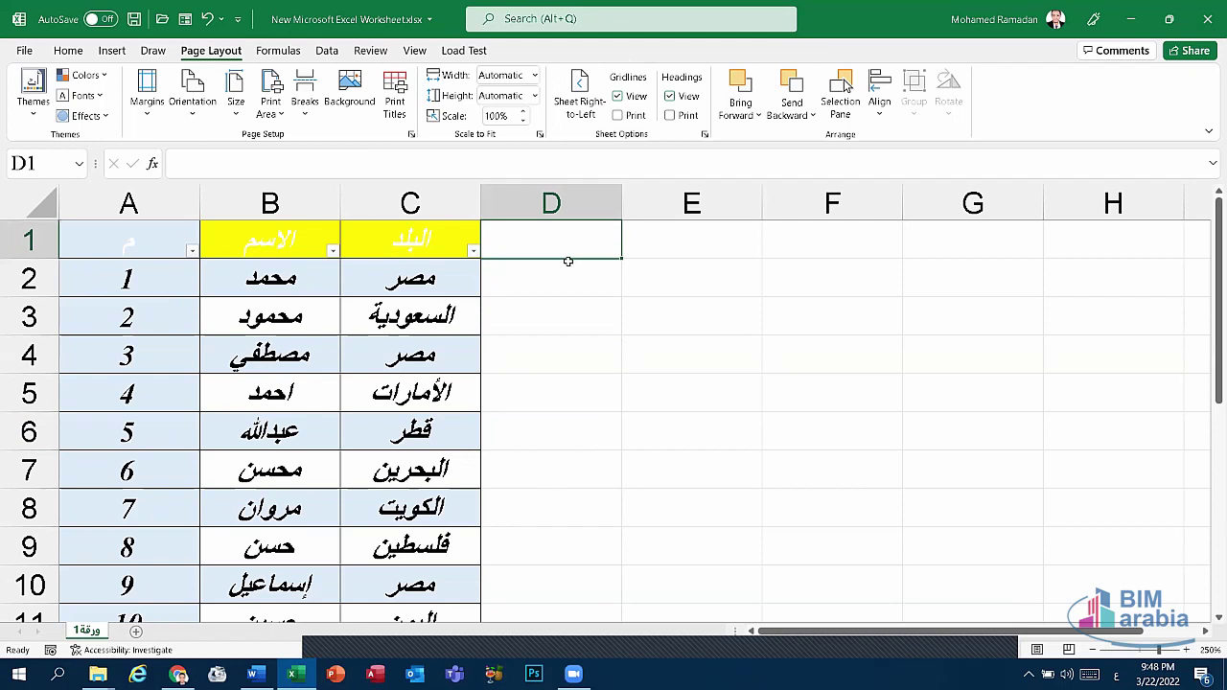
{"action": "left_click", "coordinate": [574, 346]}
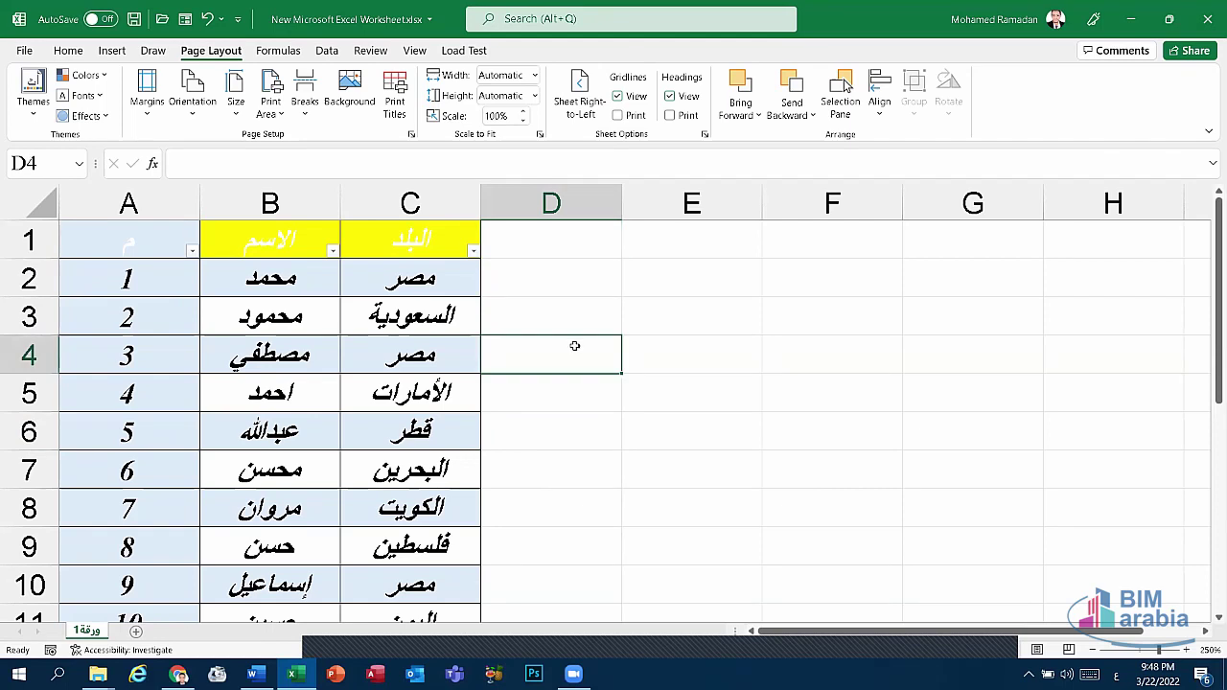
{"action": "left_click", "coordinate": [618, 97]}
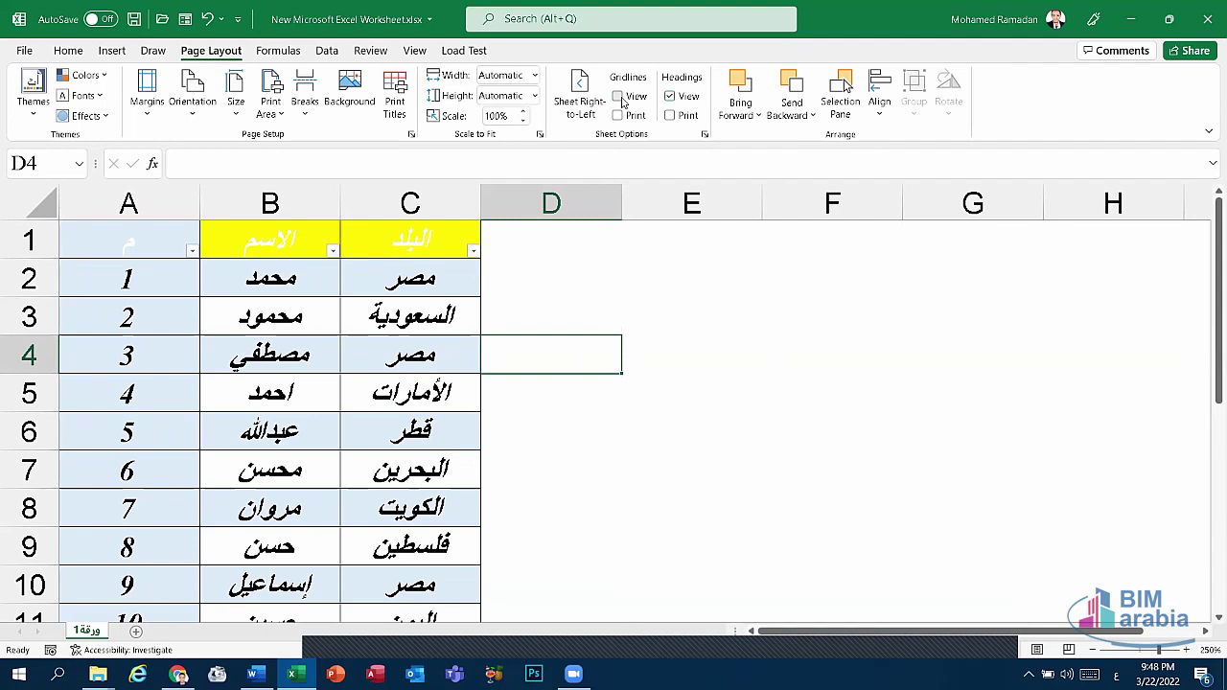
{"action": "left_click", "coordinate": [618, 97]}
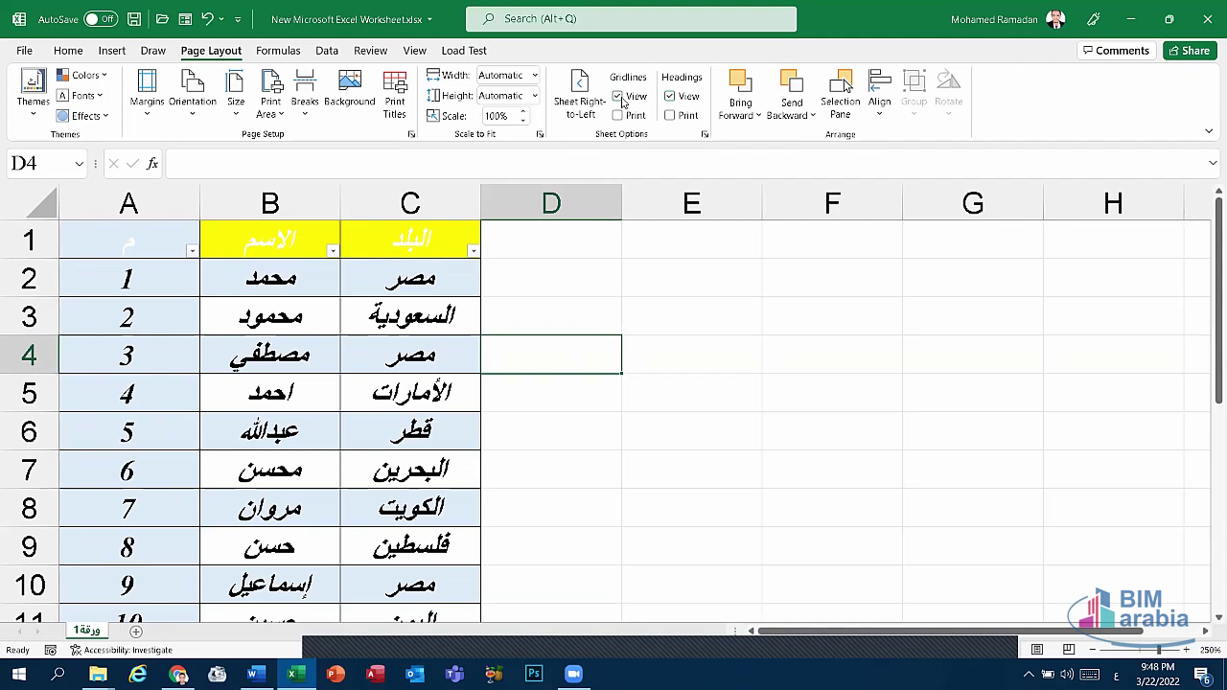
{"action": "left_click", "coordinate": [619, 98]}
{"action": "left_click", "coordinate": [619, 97]}
{"action": "left_click", "coordinate": [655, 370]}
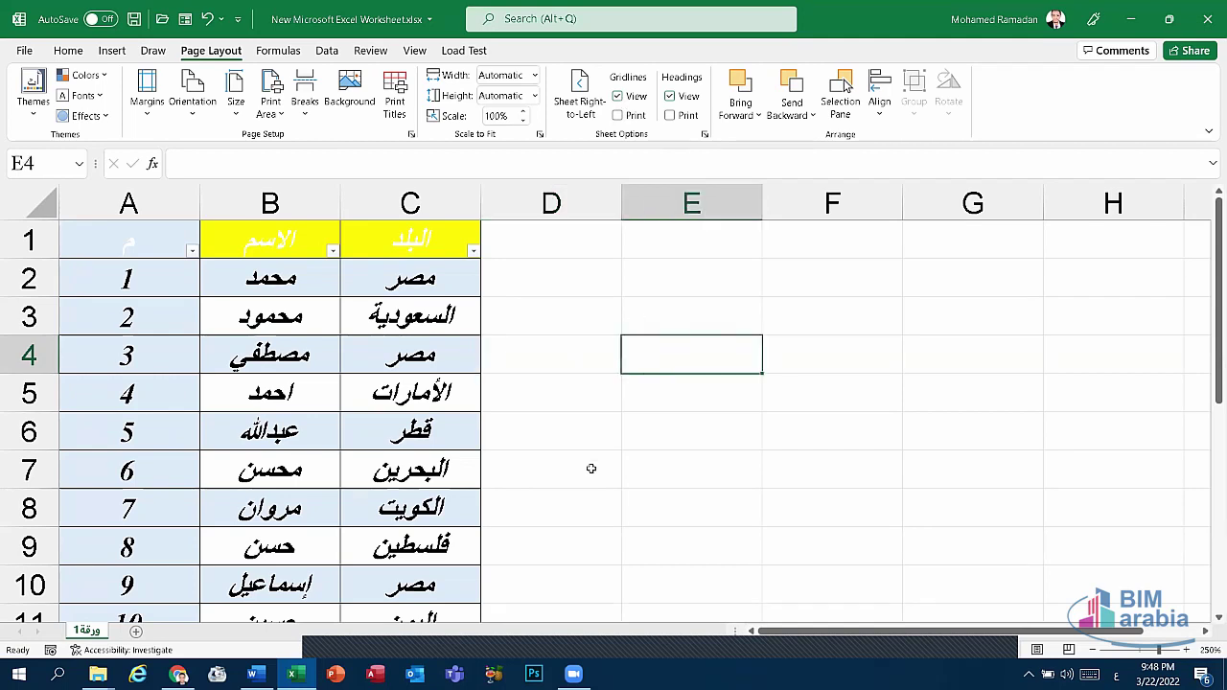
{"action": "left_click", "coordinate": [570, 316]}
{"action": "left_click", "coordinate": [572, 287]}
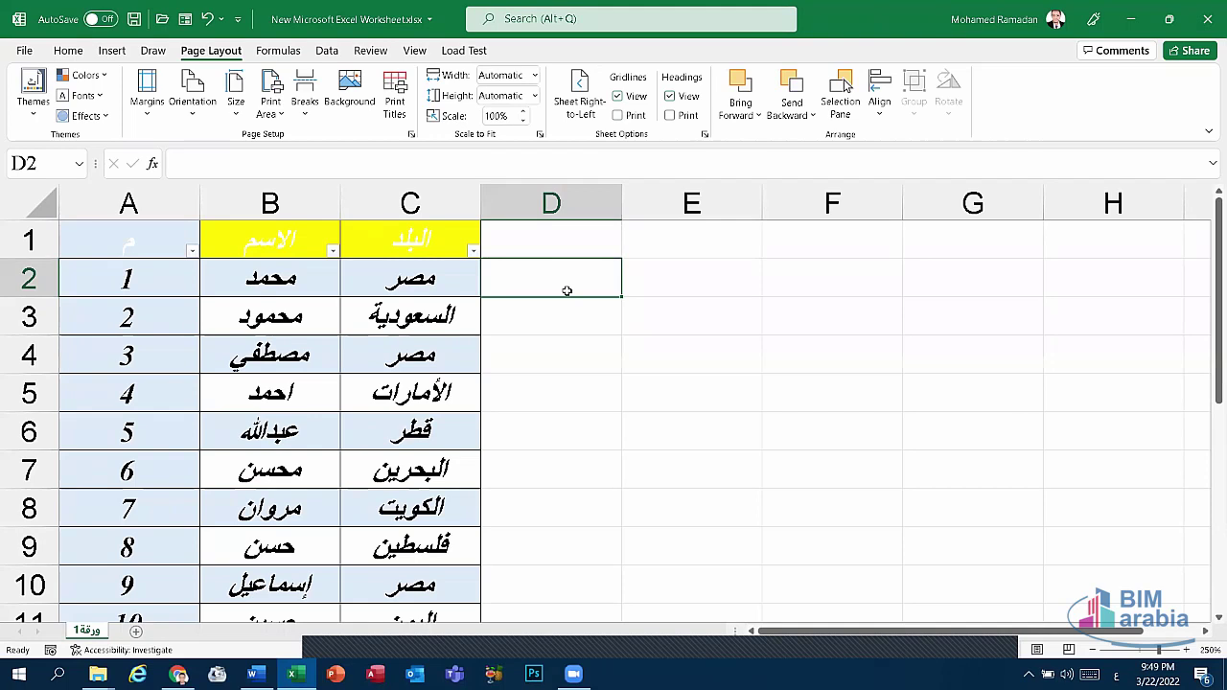
Try printing gridlines and hiding headings, then tick Headings > Print
{"action": "left_click", "coordinate": [617, 115]}
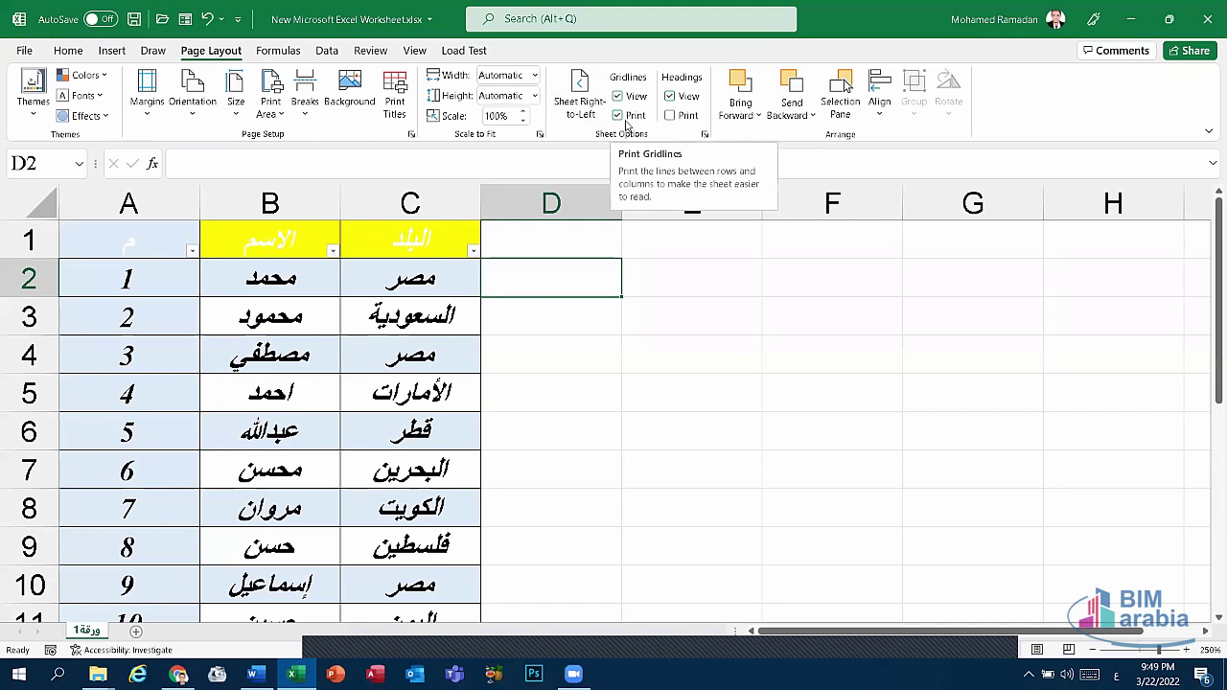
{"action": "left_click", "coordinate": [626, 120]}
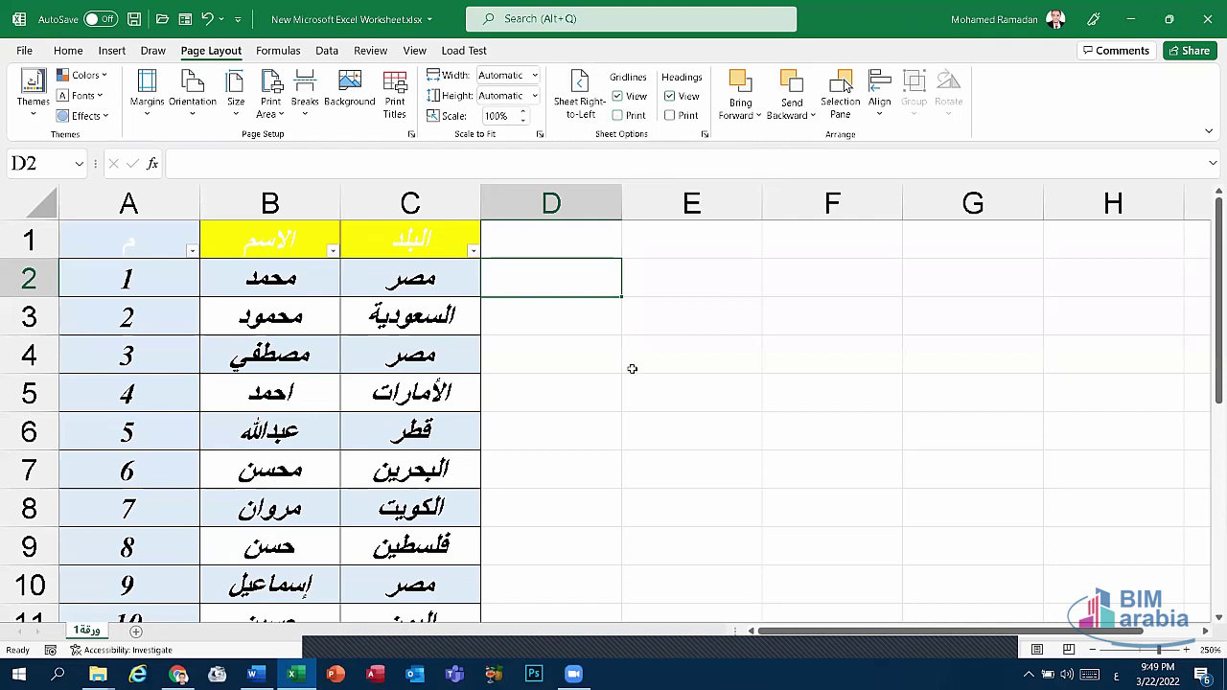
{"action": "left_click", "coordinate": [581, 341]}
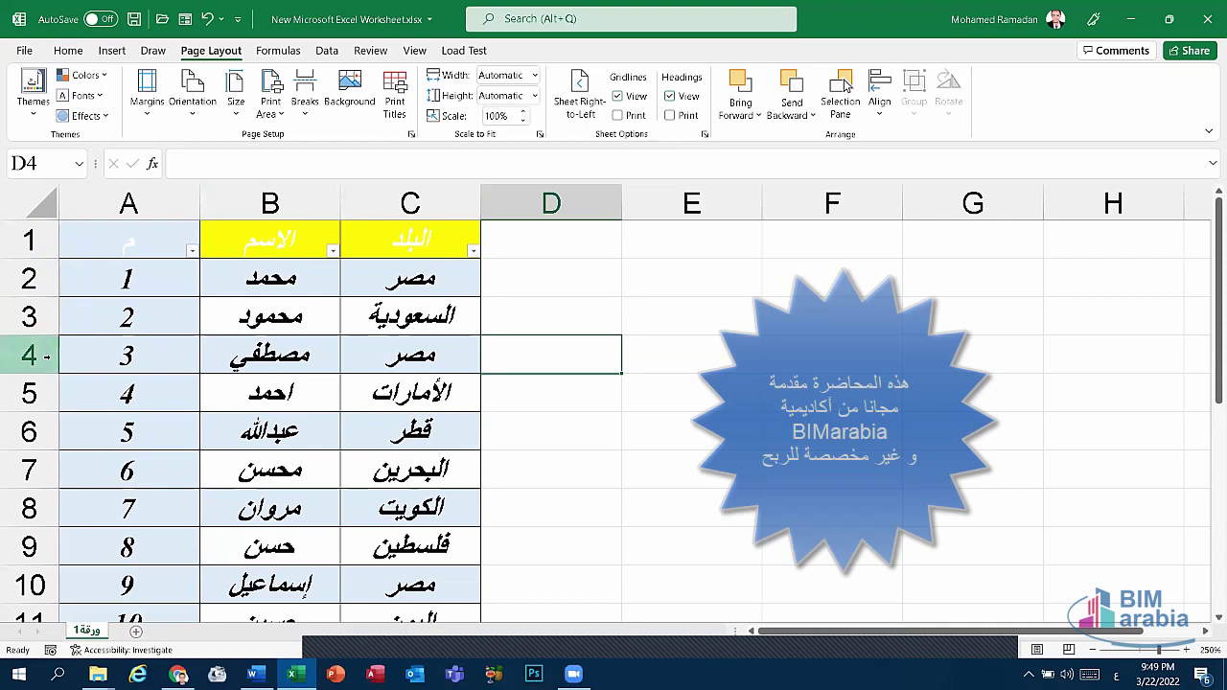
{"action": "left_click", "coordinate": [682, 107]}
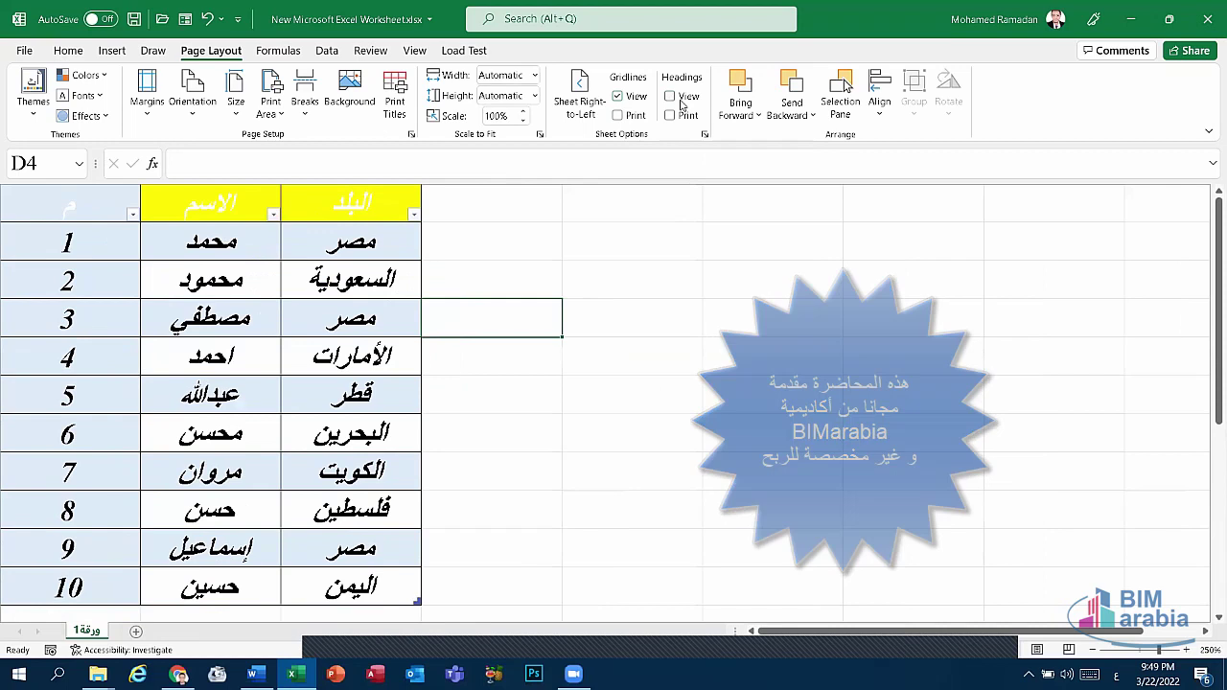
{"action": "left_click", "coordinate": [681, 103]}
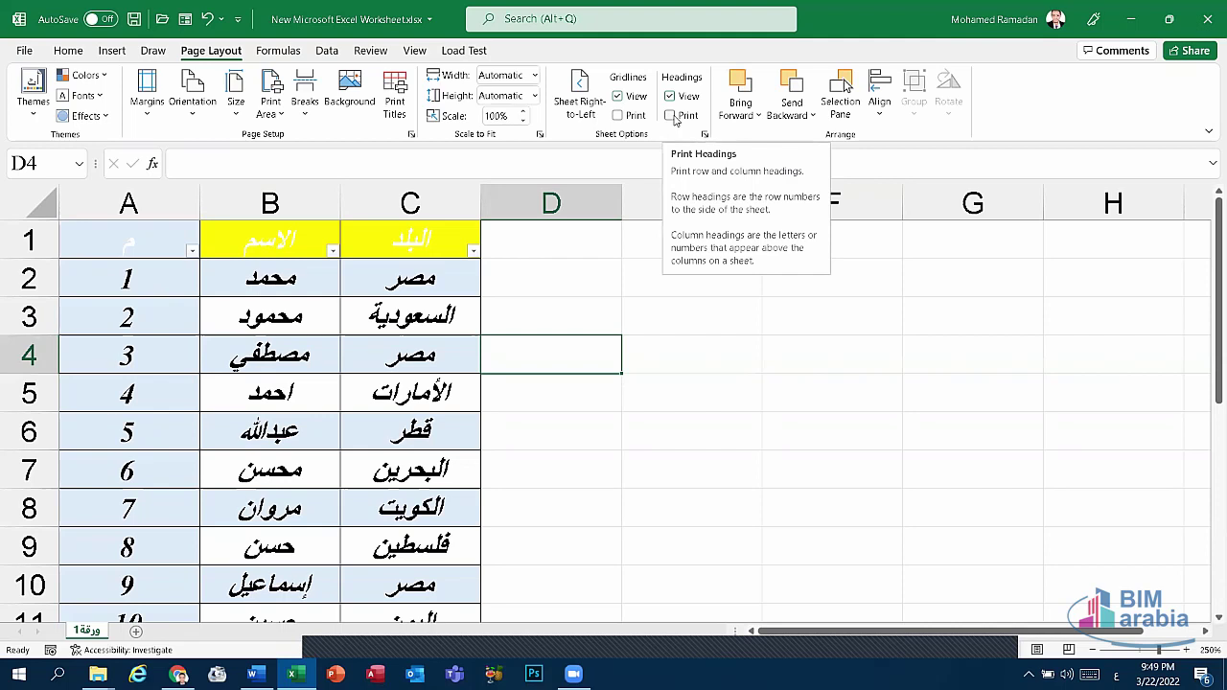
{"action": "left_click", "coordinate": [670, 116]}
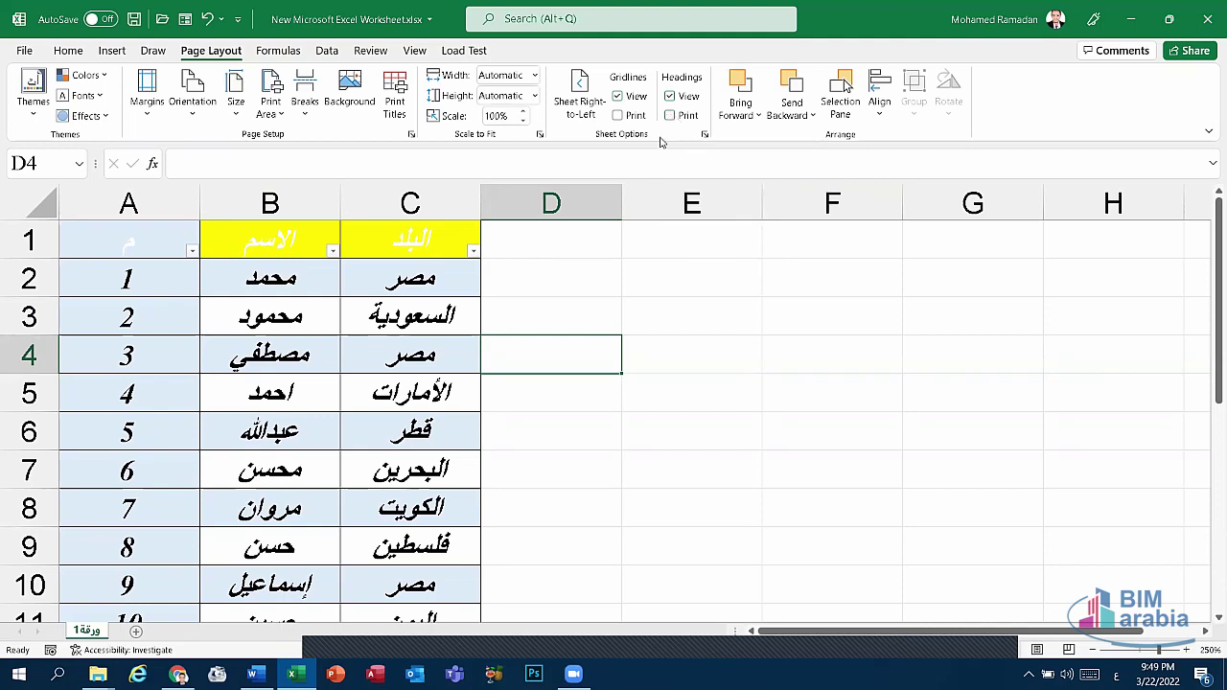
Add a list validation rule to D4 using the countries in C2:C11 as its source
{"action": "left_click", "coordinate": [278, 53]}
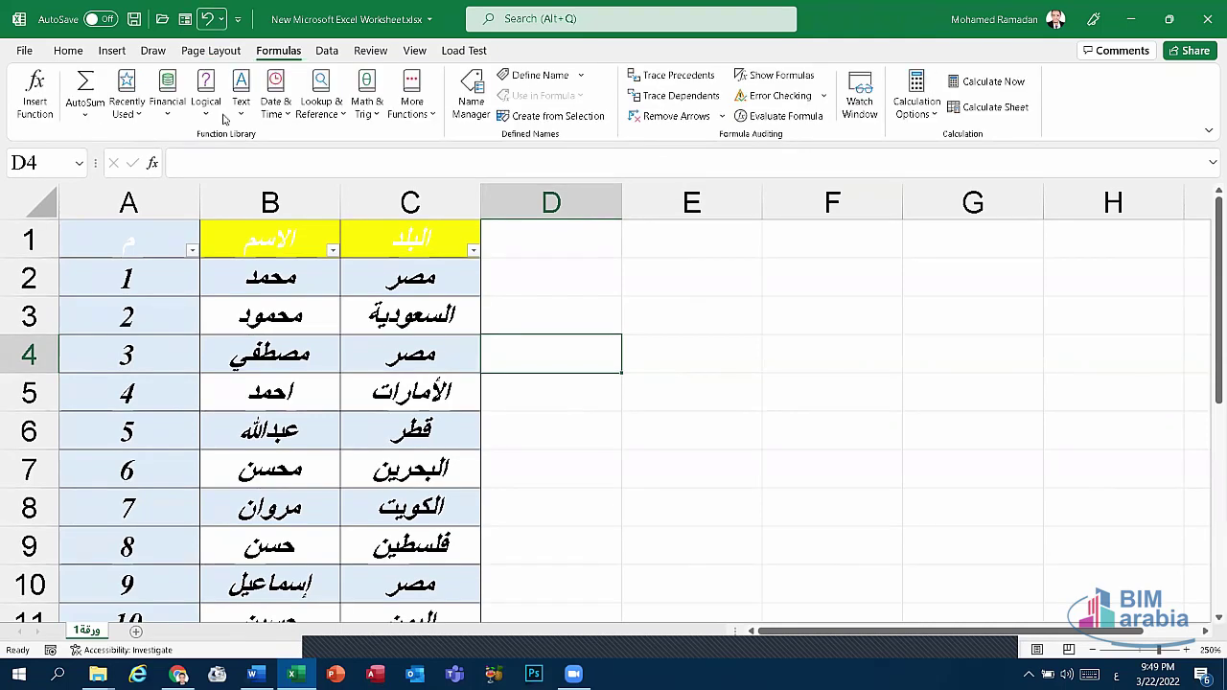
{"action": "left_click", "coordinate": [327, 52]}
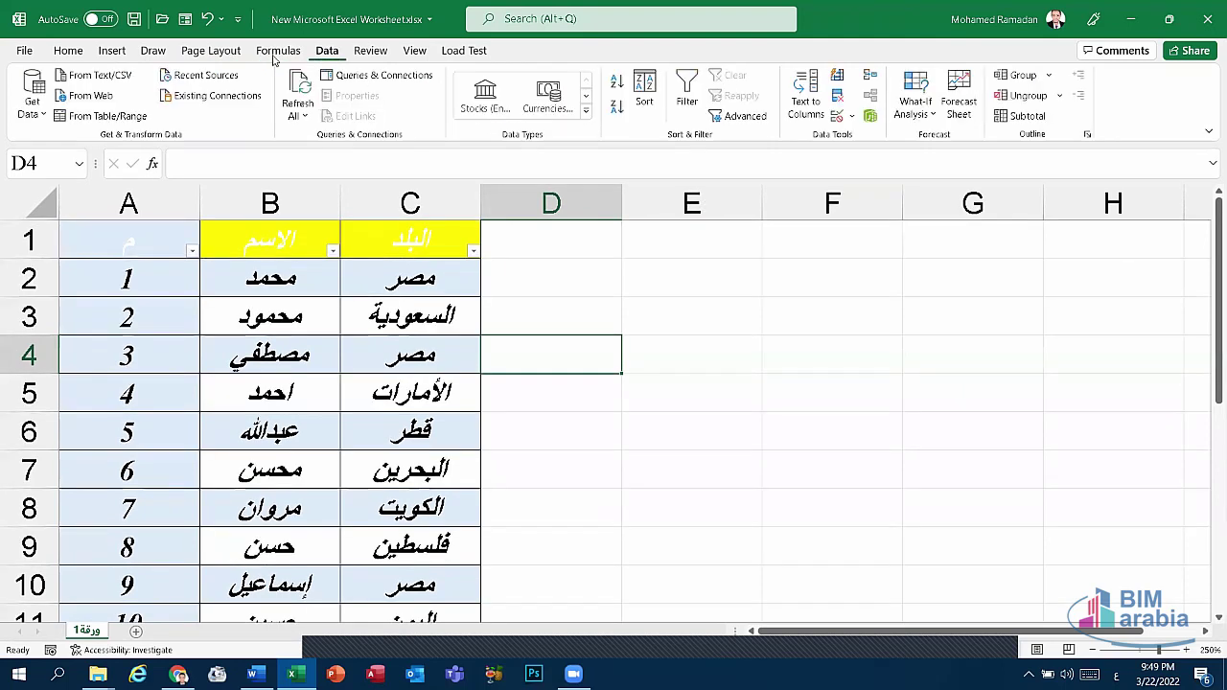
{"action": "left_click", "coordinate": [583, 313]}
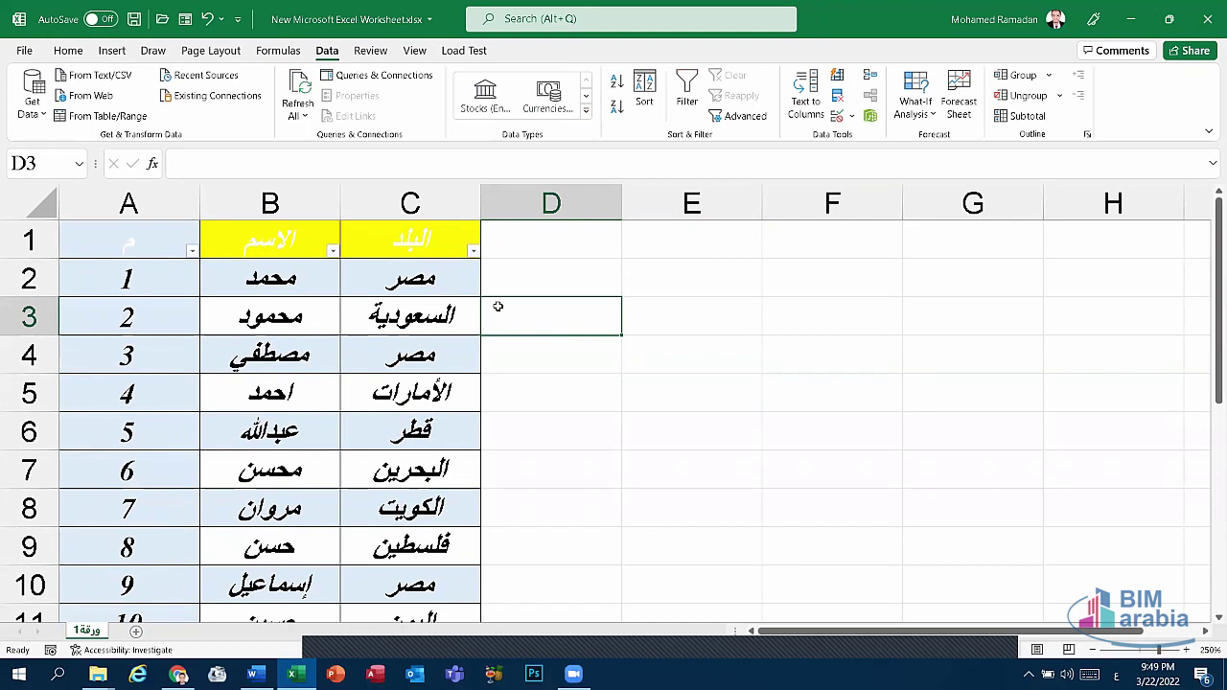
{"action": "left_click", "coordinate": [589, 358]}
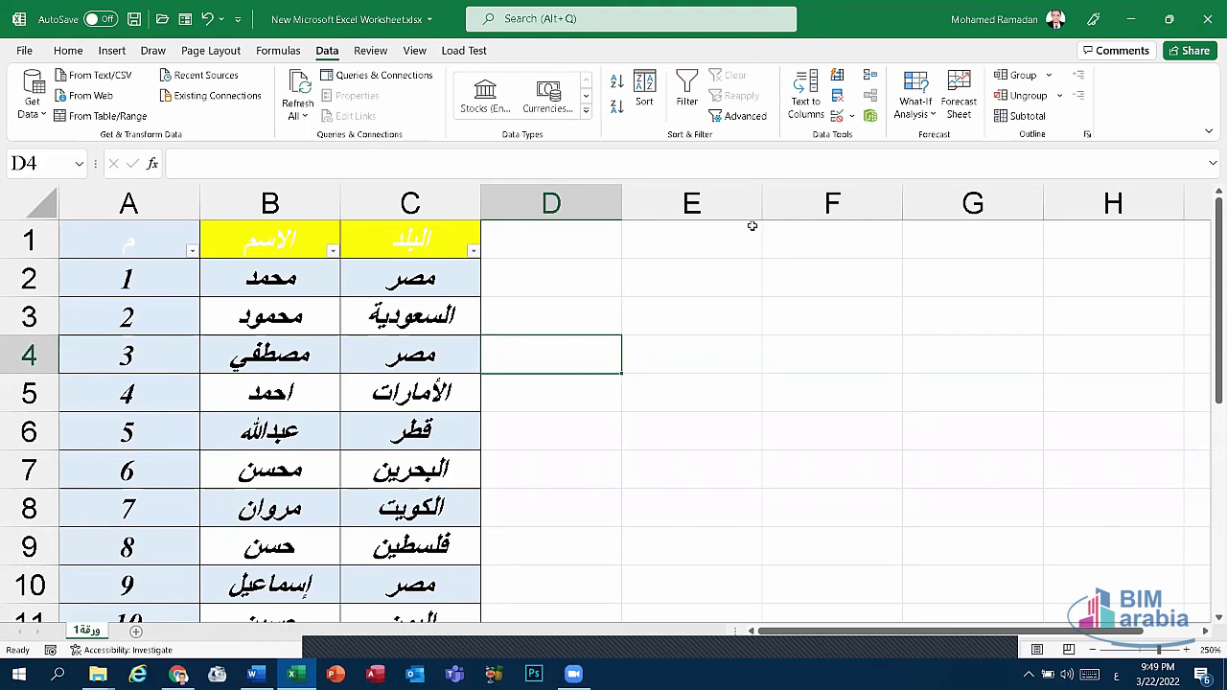
{"action": "left_click", "coordinate": [838, 117]}
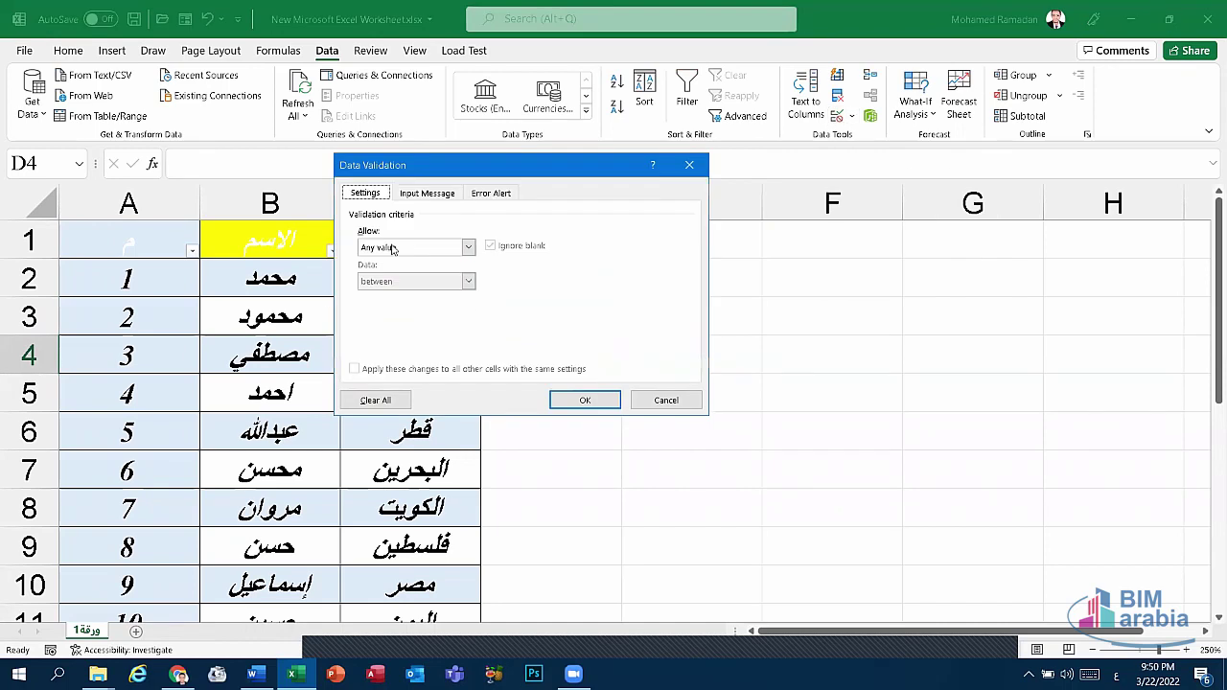
{"action": "left_click", "coordinate": [402, 249]}
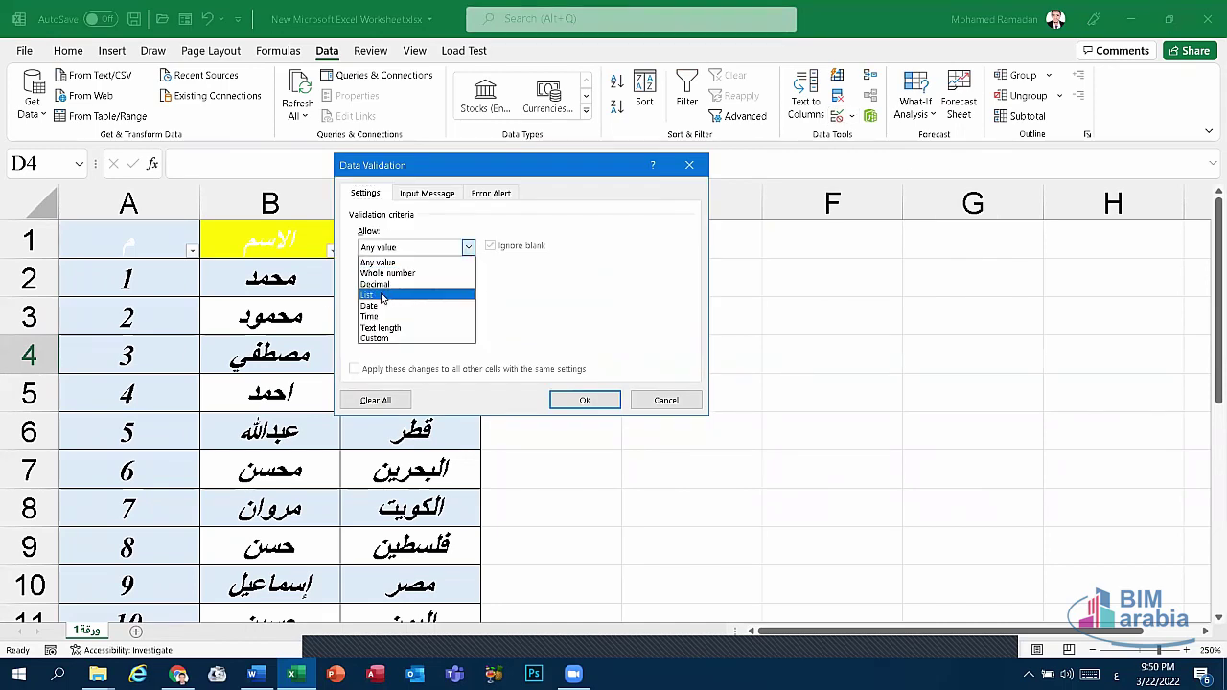
{"action": "left_click", "coordinate": [383, 295]}
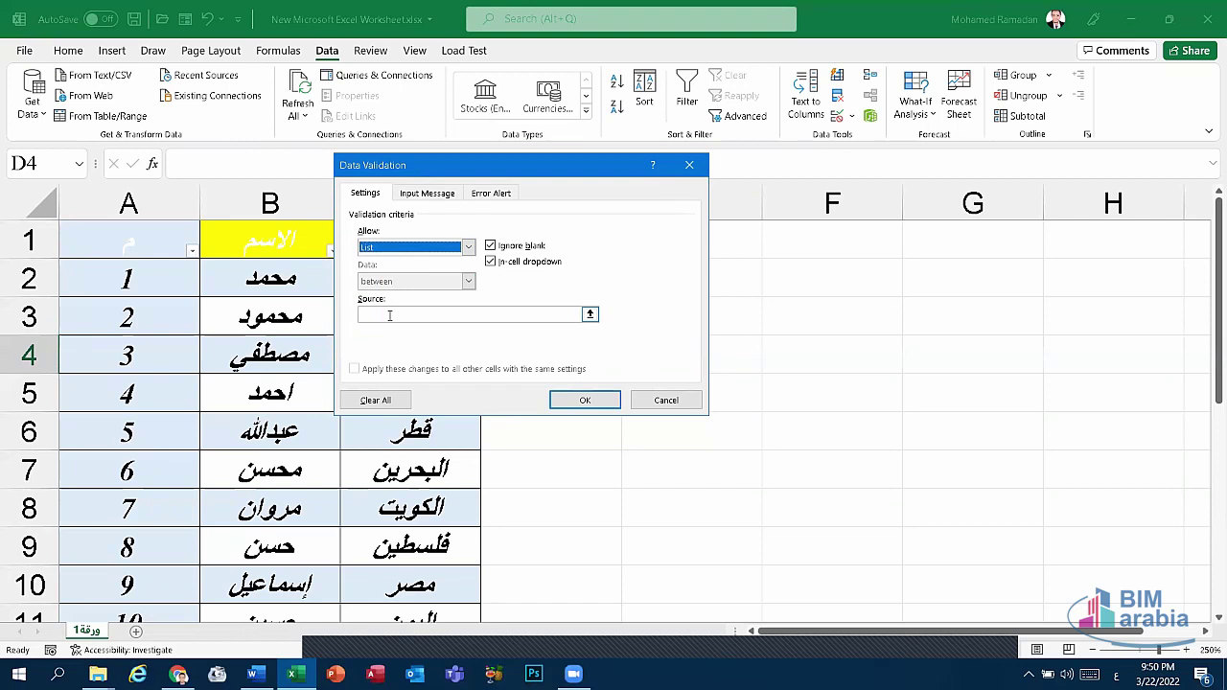
{"action": "left_click", "coordinate": [389, 312]}
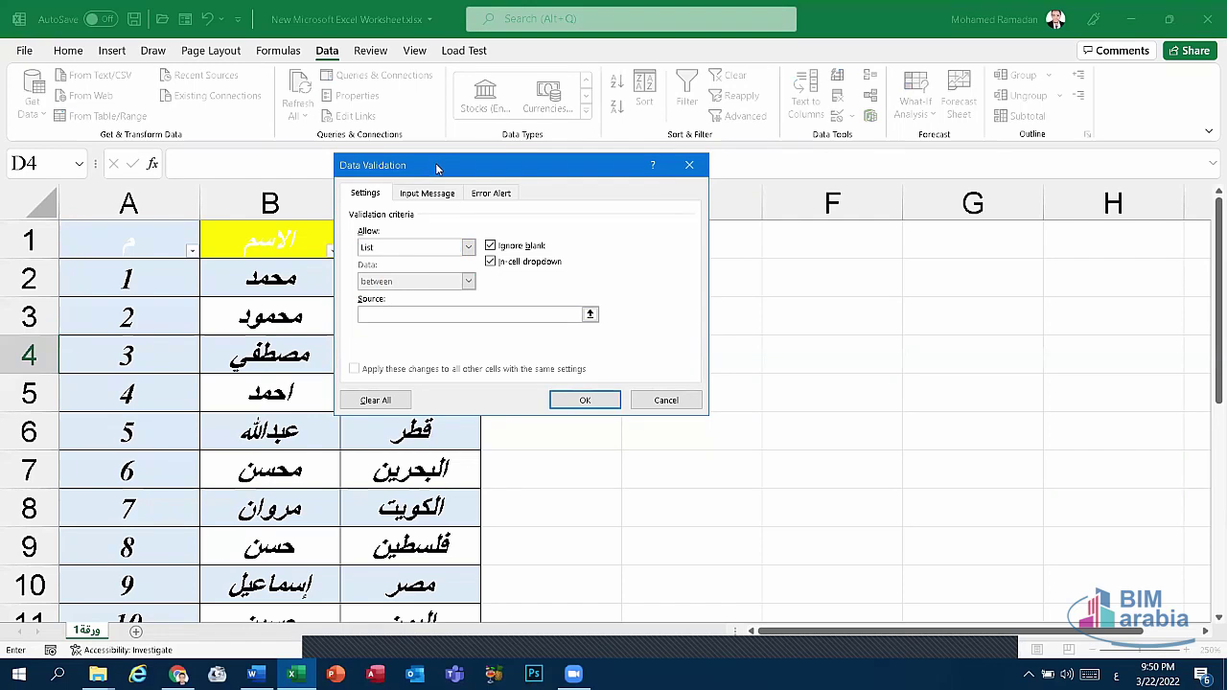
{"action": "left_click_drag", "start_coordinate": [436, 168], "coordinate": [787, 185]}
{"action": "left_click_drag", "start_coordinate": [412, 278], "coordinate": [431, 614]}
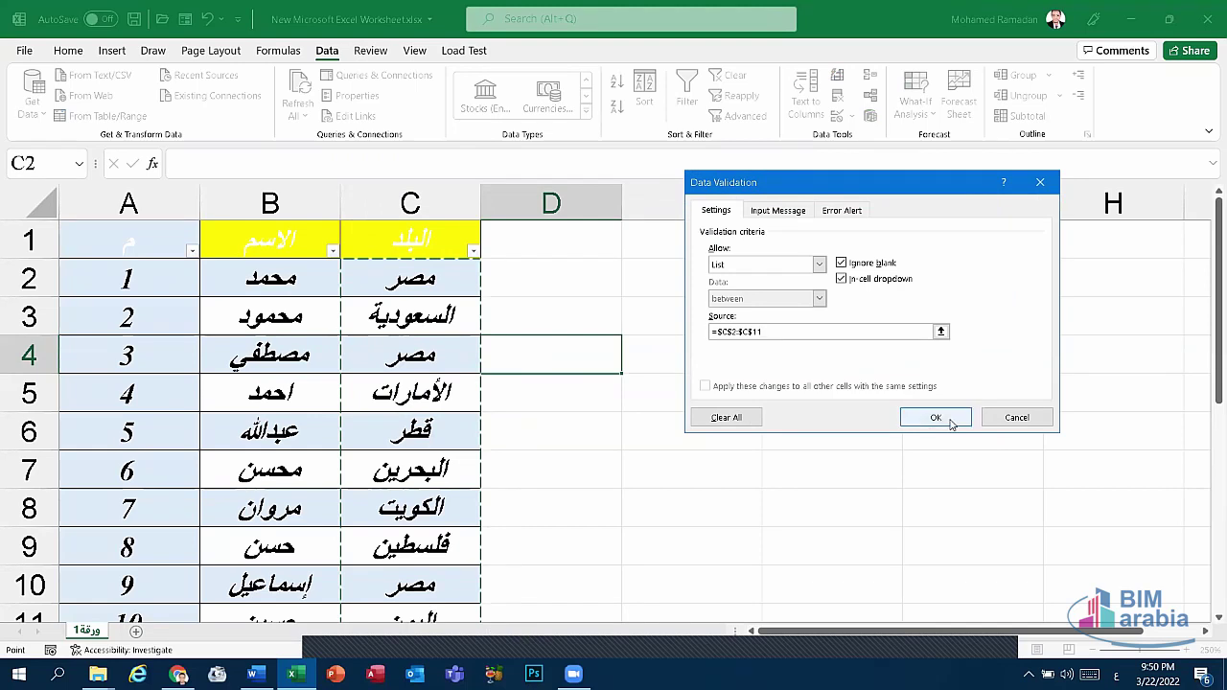
{"action": "left_click", "coordinate": [943, 420]}
Pick الأمارات for D4 from its country dropdown, replacing an initial مصر choice
{"action": "left_click", "coordinate": [586, 423]}
{"action": "left_click", "coordinate": [600, 364]}
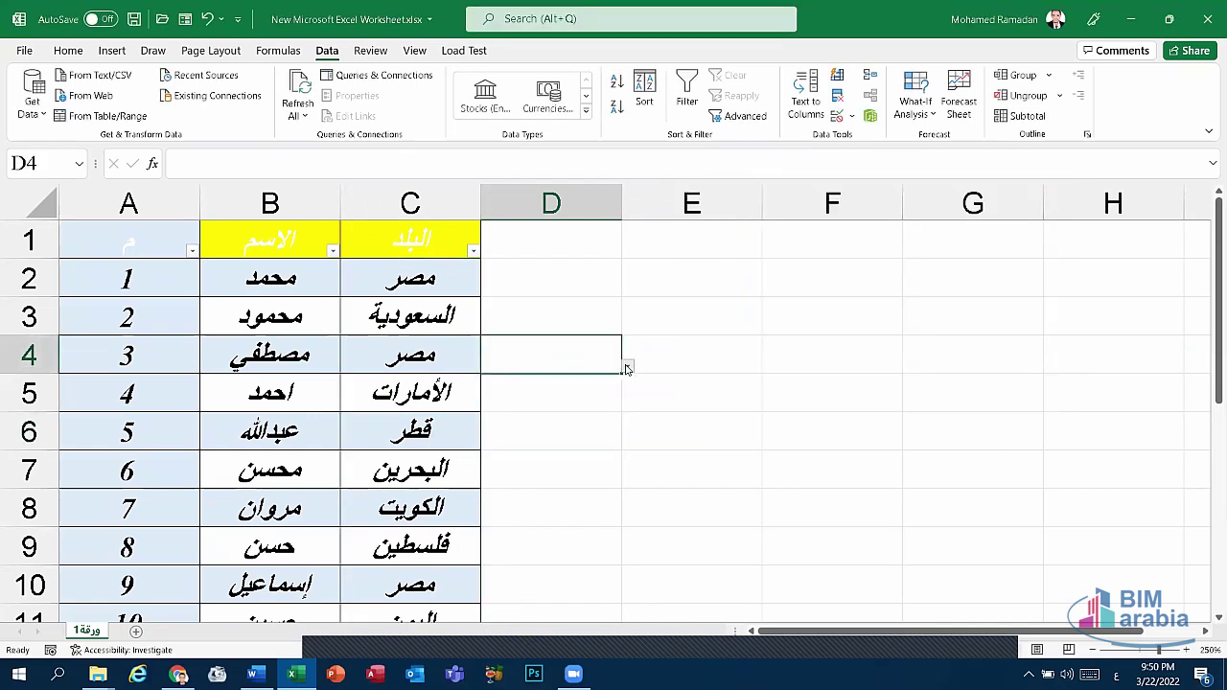
{"action": "left_click", "coordinate": [627, 367]}
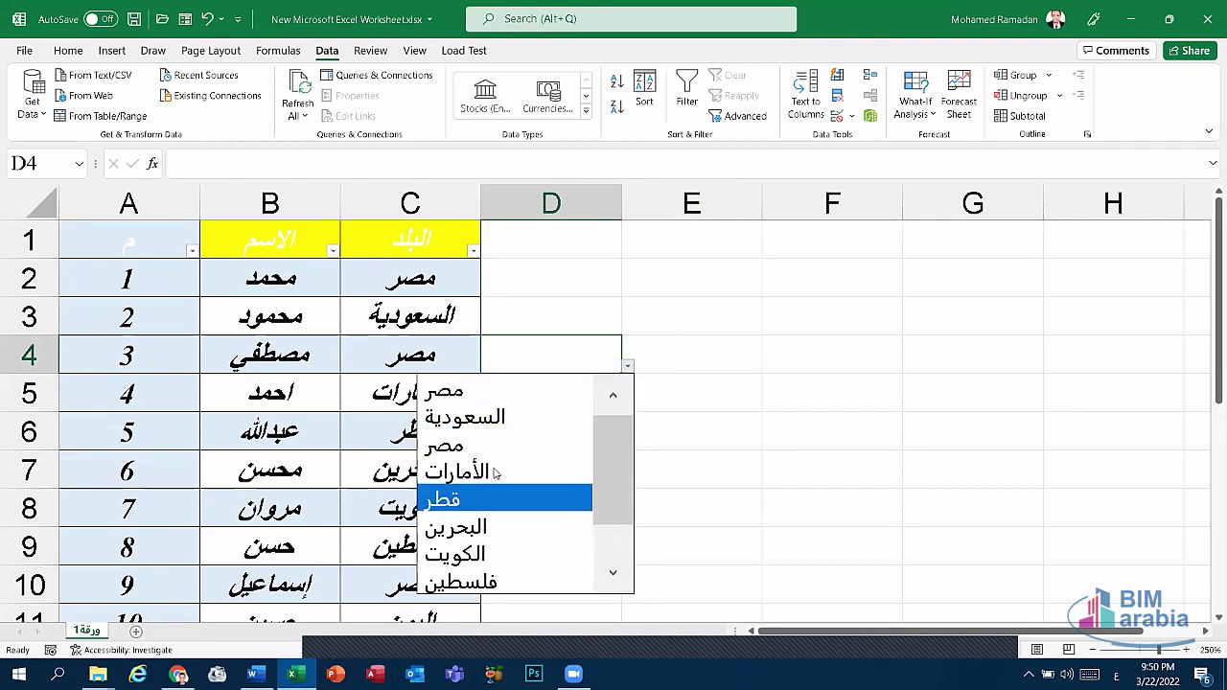
{"action": "scroll", "coordinate": [624, 447], "scroll_direction": "down", "scroll_amount": 1}
{"action": "scroll", "coordinate": [618, 431], "scroll_direction": "up", "scroll_amount": 1}
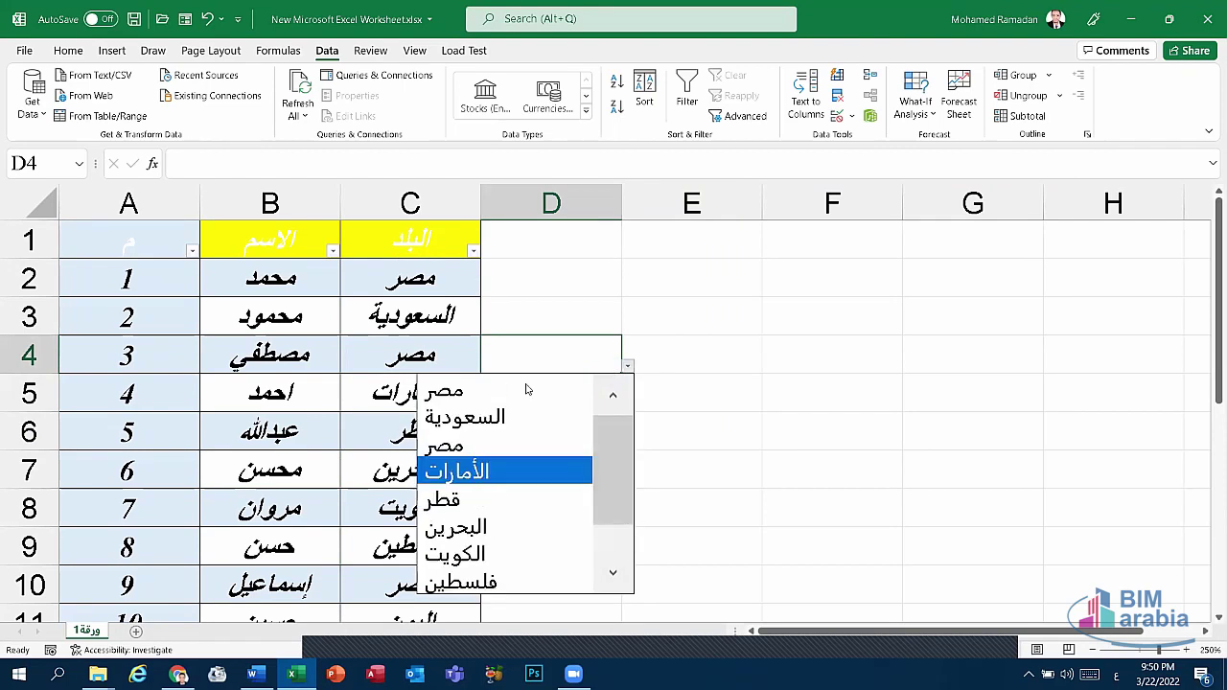
{"action": "left_click", "coordinate": [487, 393]}
{"action": "left_click", "coordinate": [652, 354]}
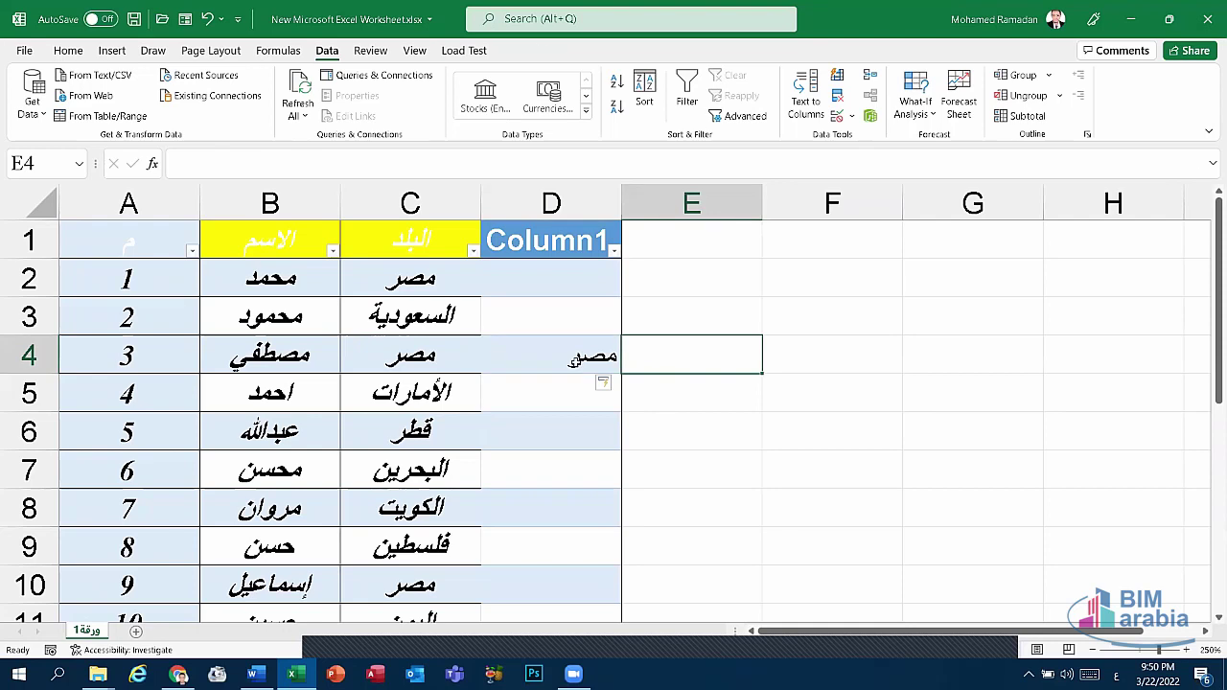
{"action": "left_click", "coordinate": [572, 361]}
{"action": "left_click", "coordinate": [625, 363]}
{"action": "left_click", "coordinate": [618, 354]}
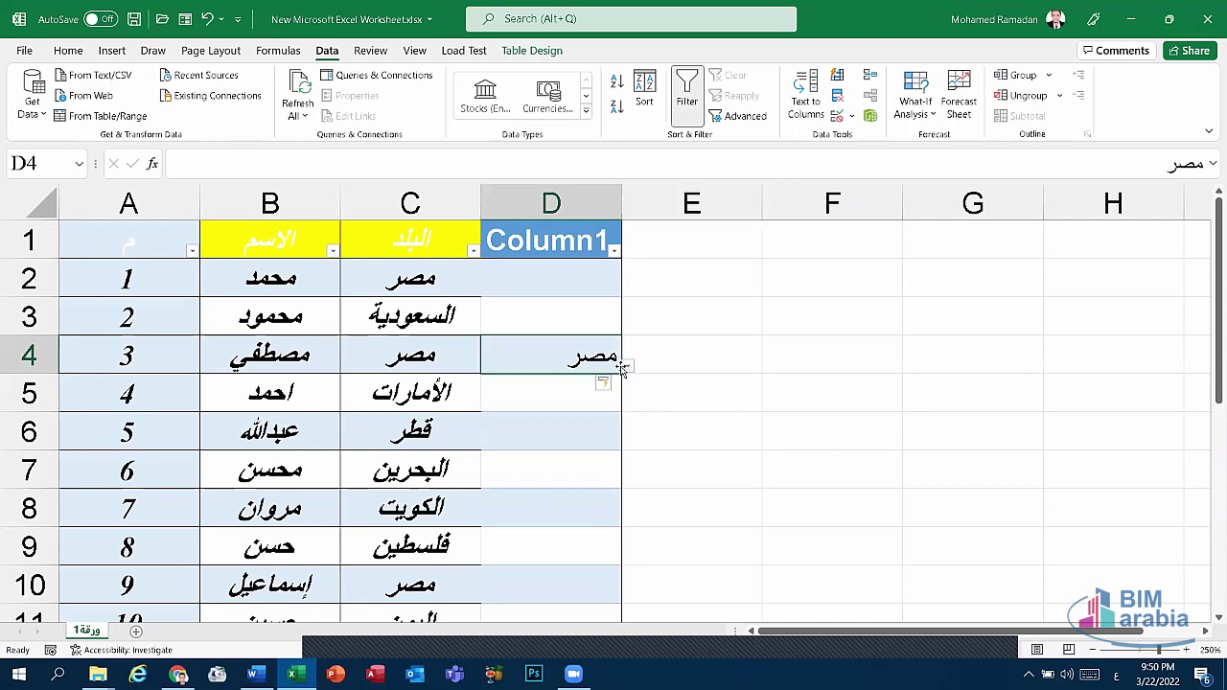
{"action": "left_click", "coordinate": [626, 365]}
{"action": "left_click", "coordinate": [574, 472]}
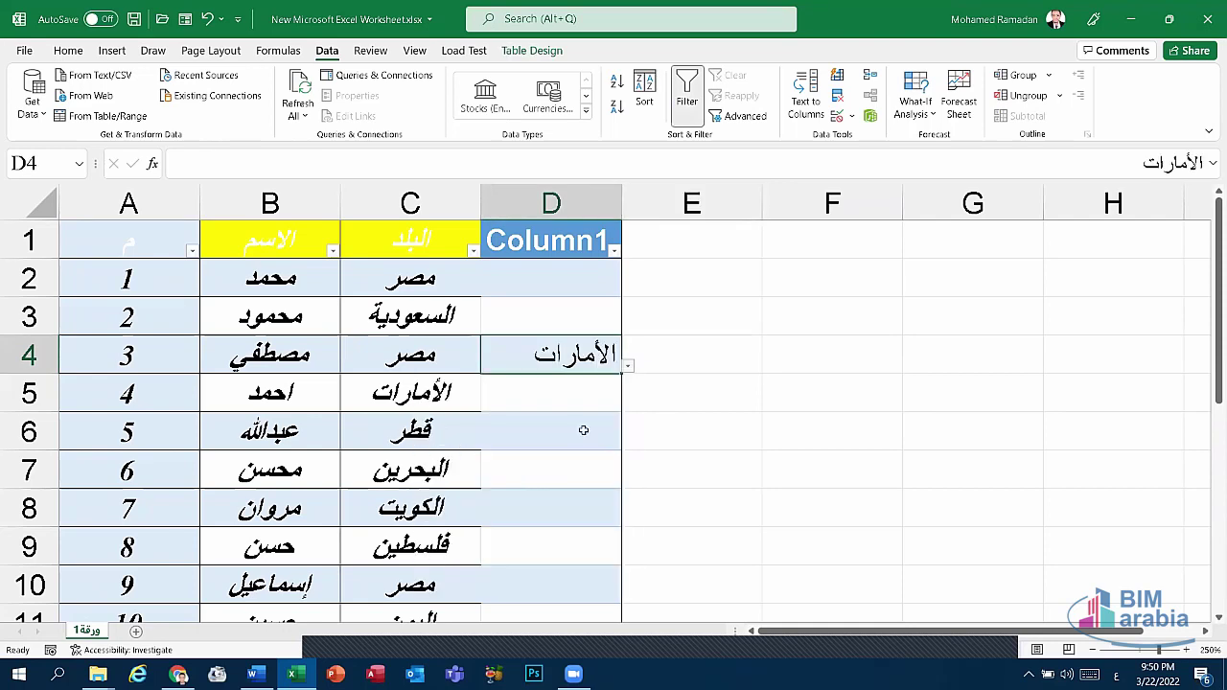
{"action": "left_click", "coordinate": [660, 358]}
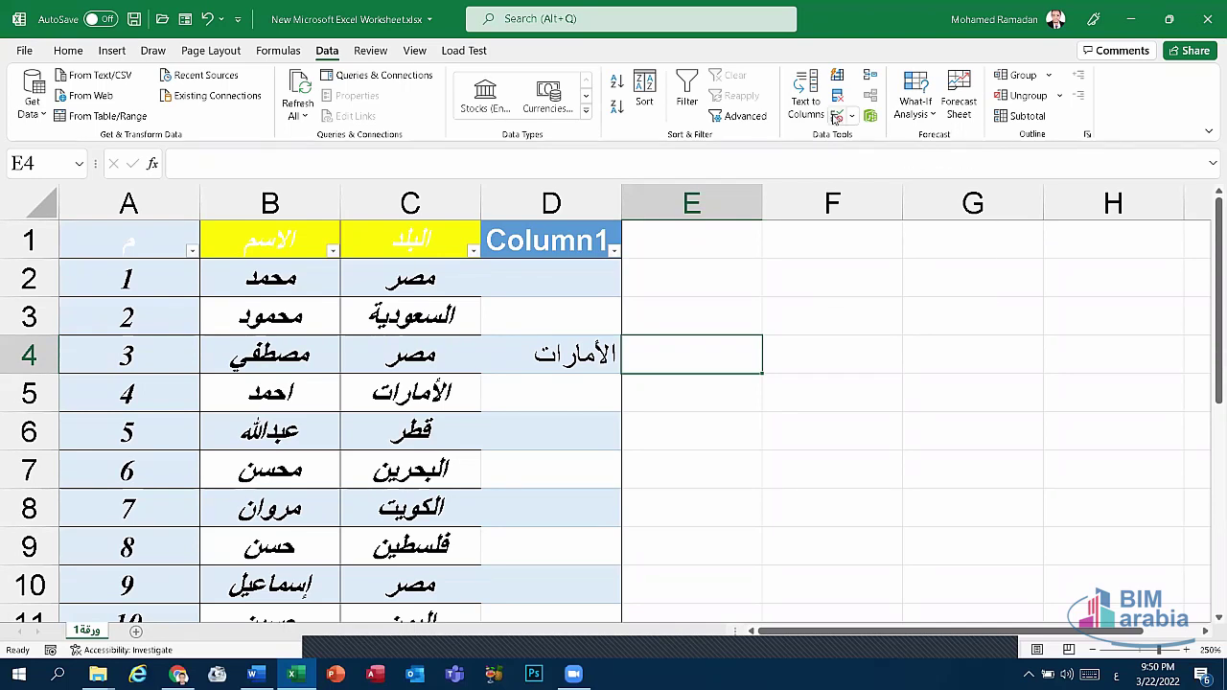
Give E4 a list dropdown of the names in B2:B11, checking it without choosing a name
{"action": "left_click", "coordinate": [836, 116]}
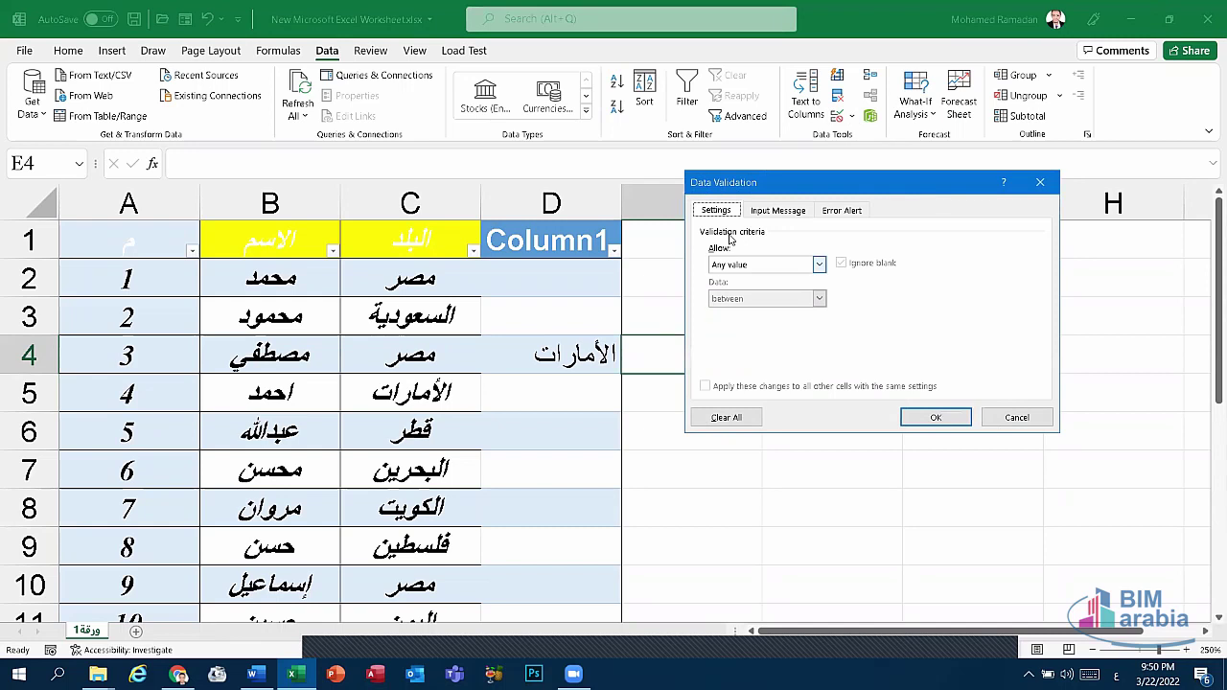
{"action": "left_click", "coordinate": [726, 266]}
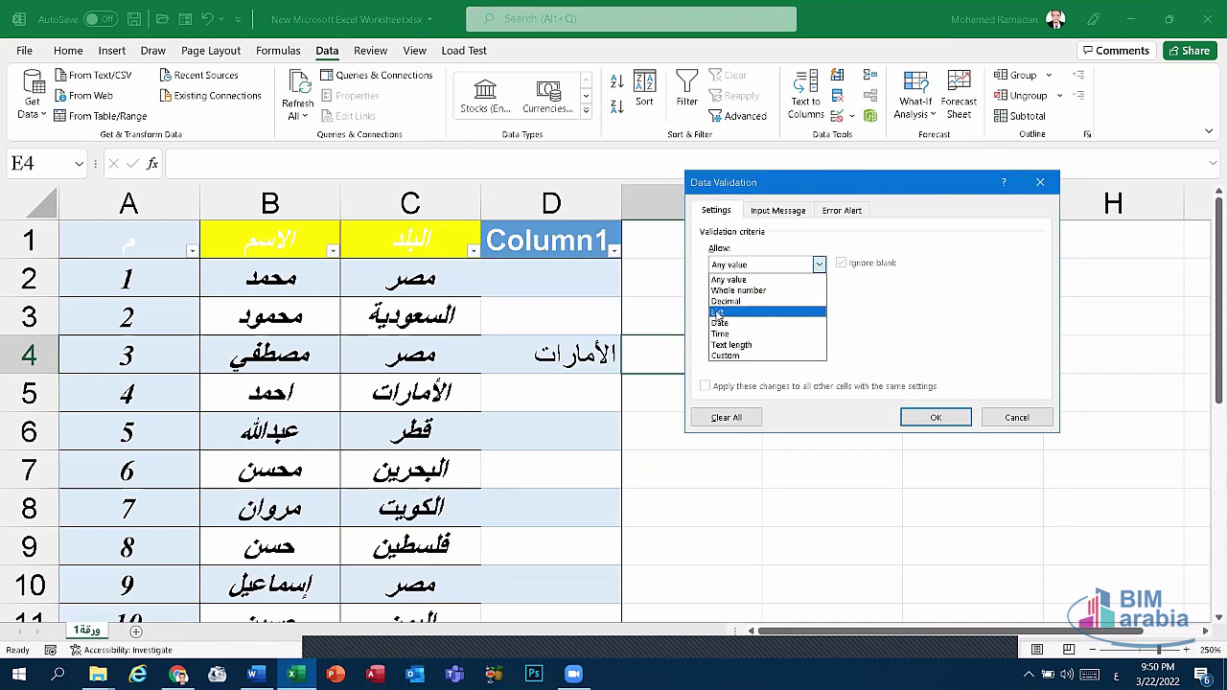
{"action": "left_click", "coordinate": [744, 312]}
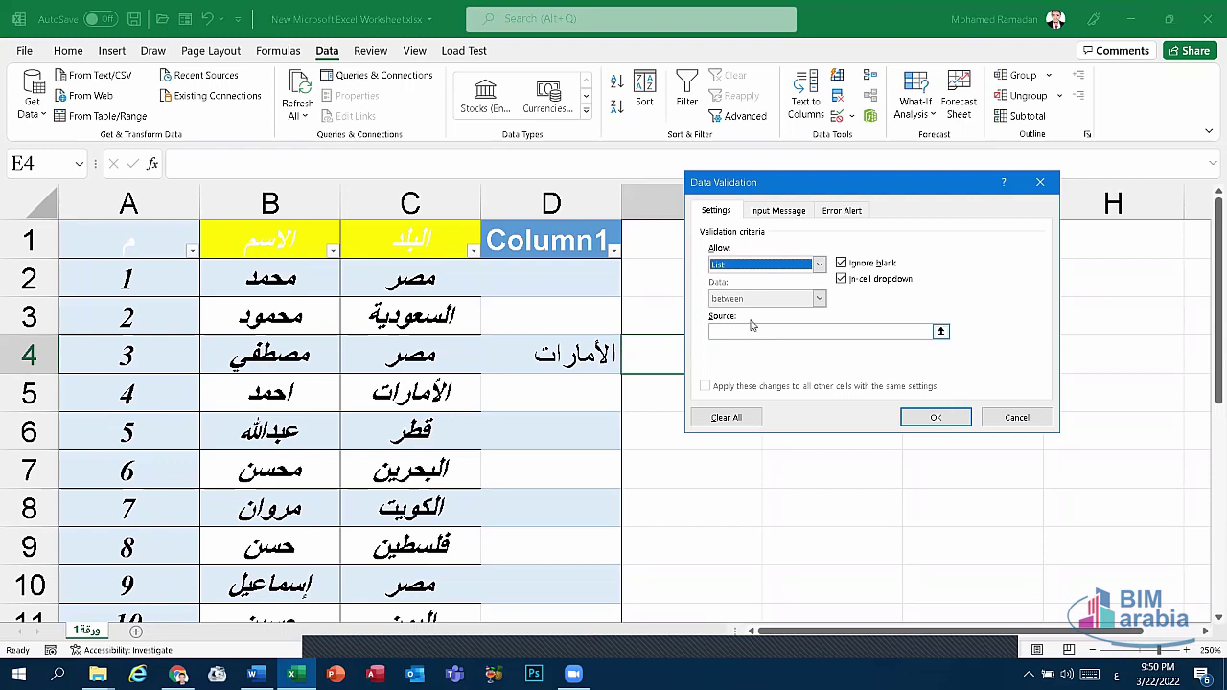
{"action": "left_click", "coordinate": [753, 331]}
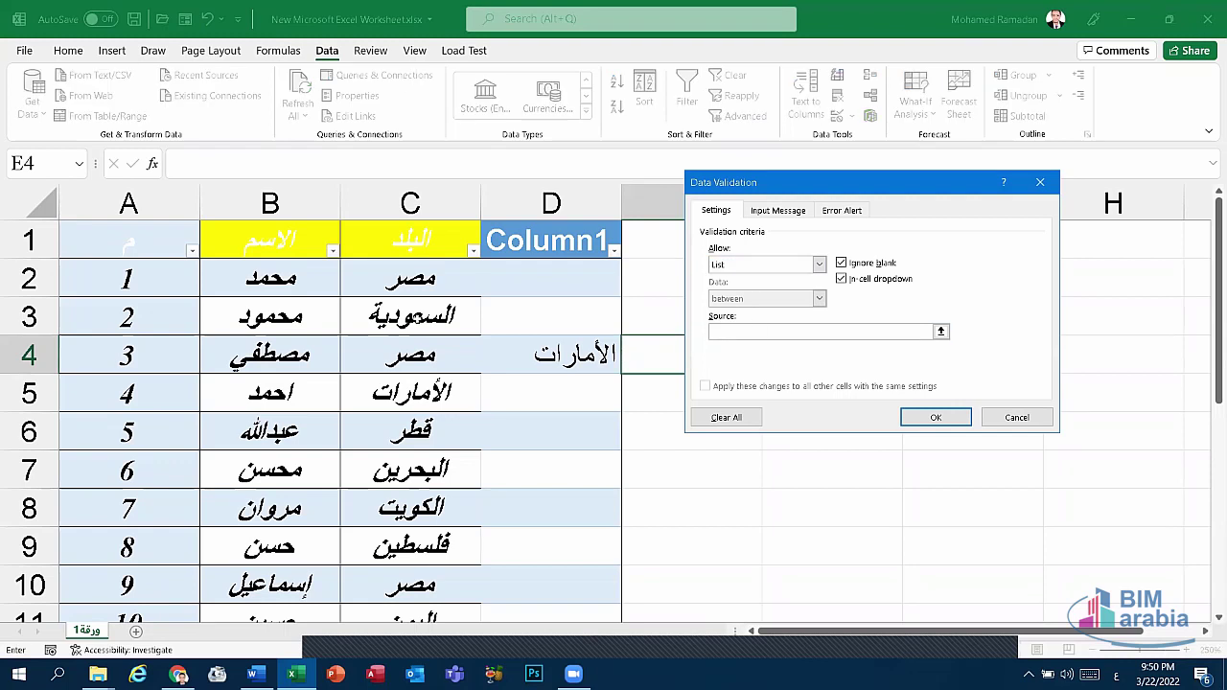
{"action": "left_click_drag", "start_coordinate": [300, 278], "coordinate": [361, 621]}
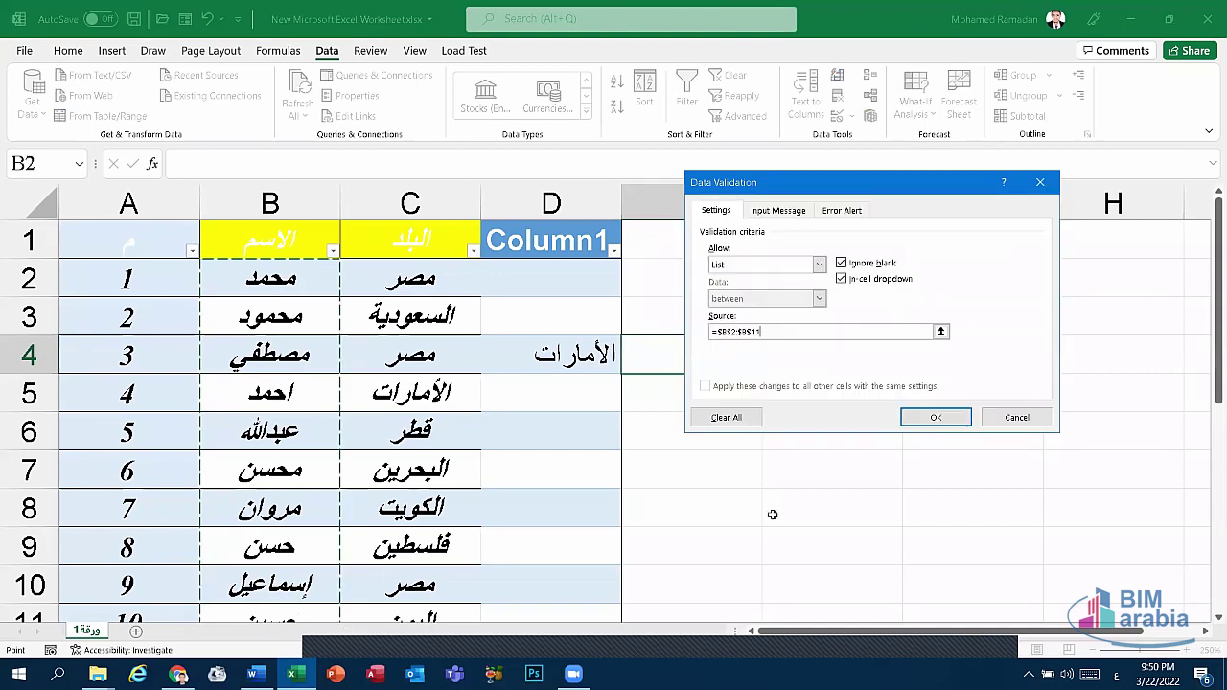
{"action": "left_click", "coordinate": [931, 416]}
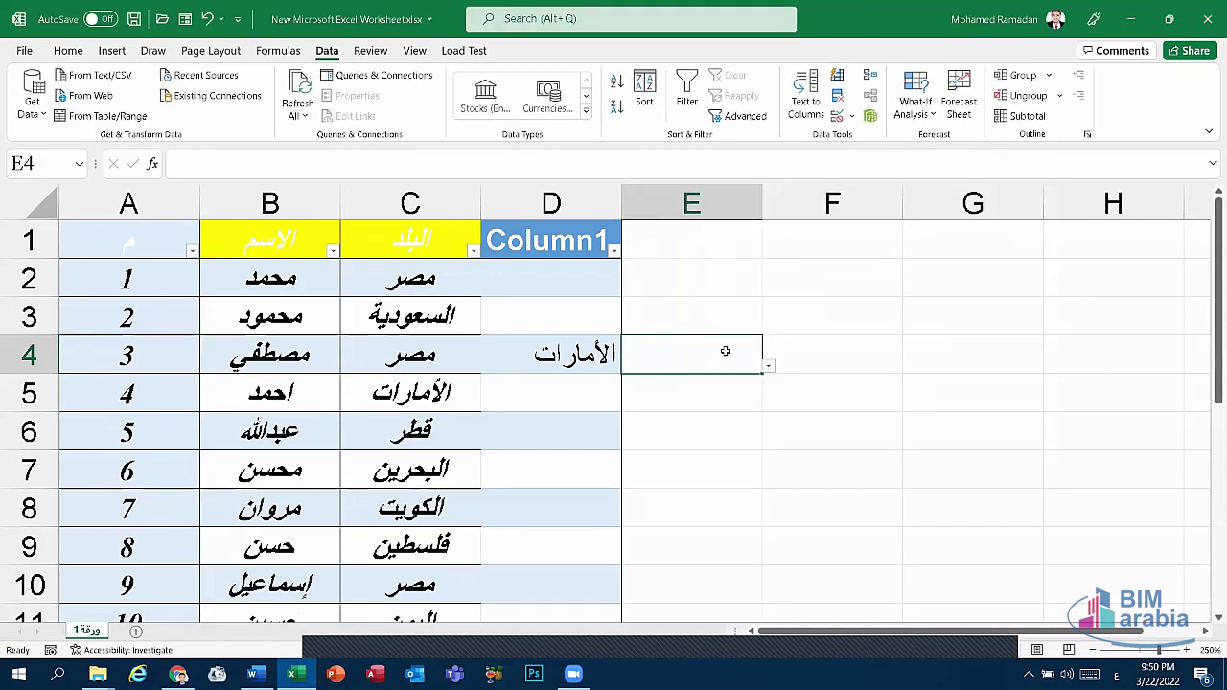
{"action": "left_click", "coordinate": [768, 367]}
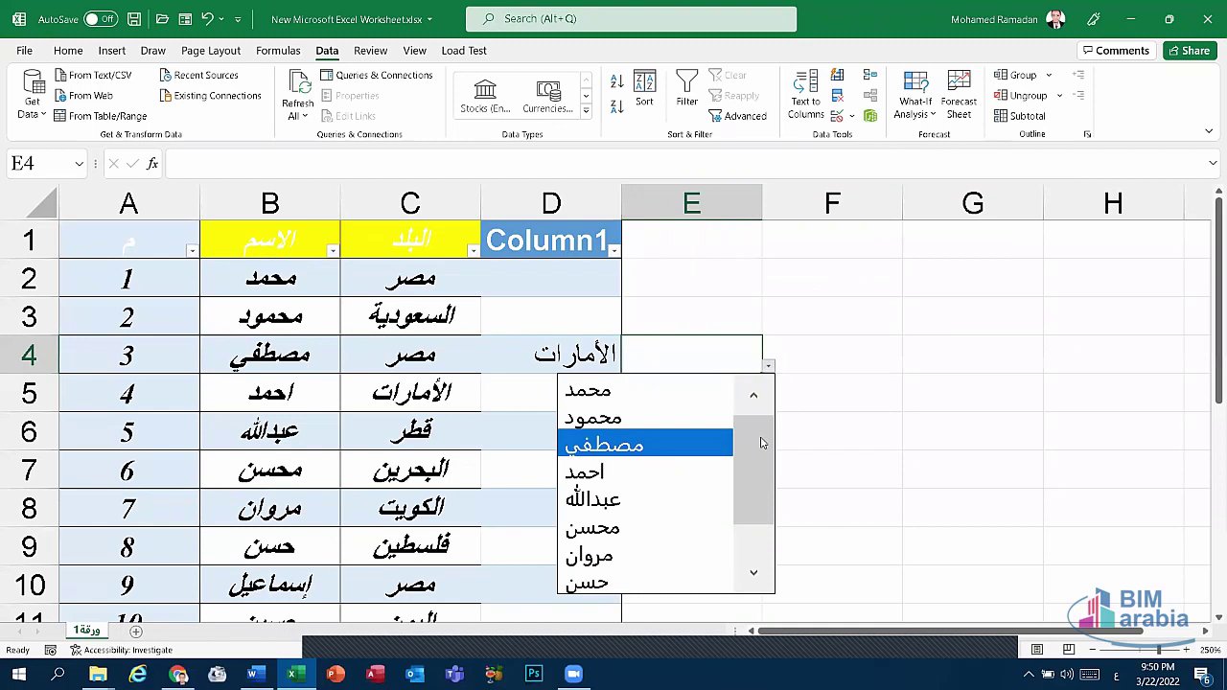
{"action": "mouse_move", "coordinate": [753, 436]}
{"action": "left_mouse_down"}
{"action": "mouse_move", "coordinate": [753, 552]}
{"action": "mouse_move", "coordinate": [870, 336]}
{"action": "left_mouse_up"}
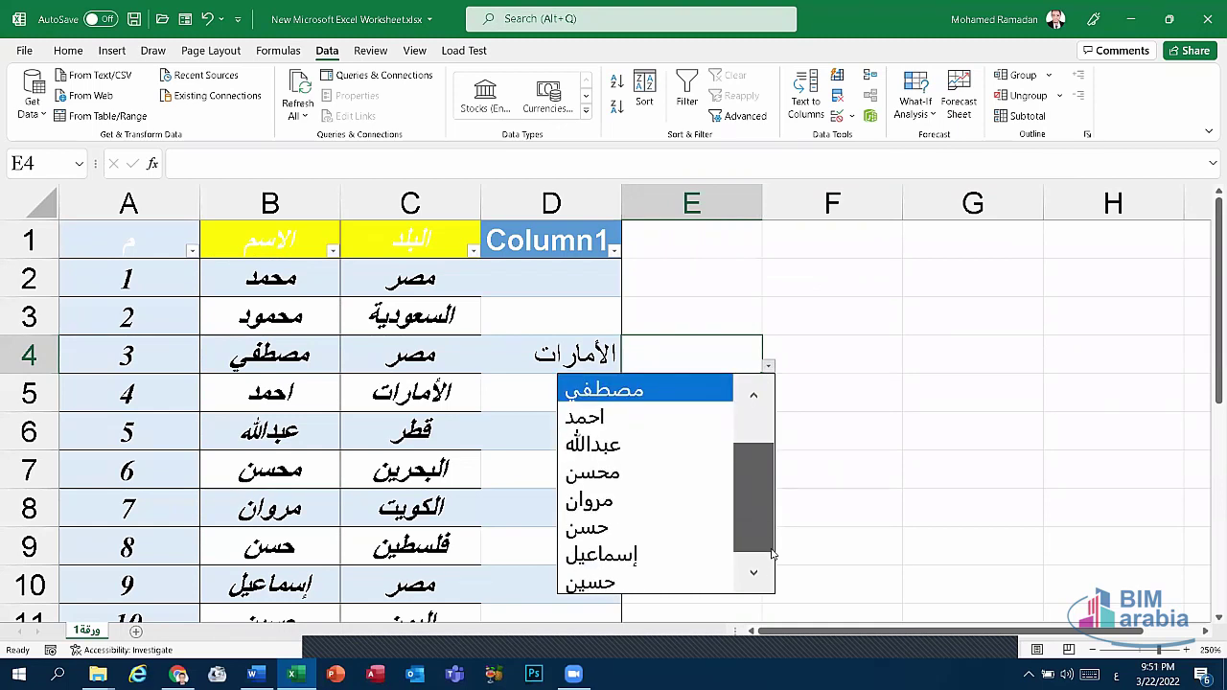
{"action": "left_click", "coordinate": [870, 336]}
{"action": "left_click", "coordinate": [728, 394]}
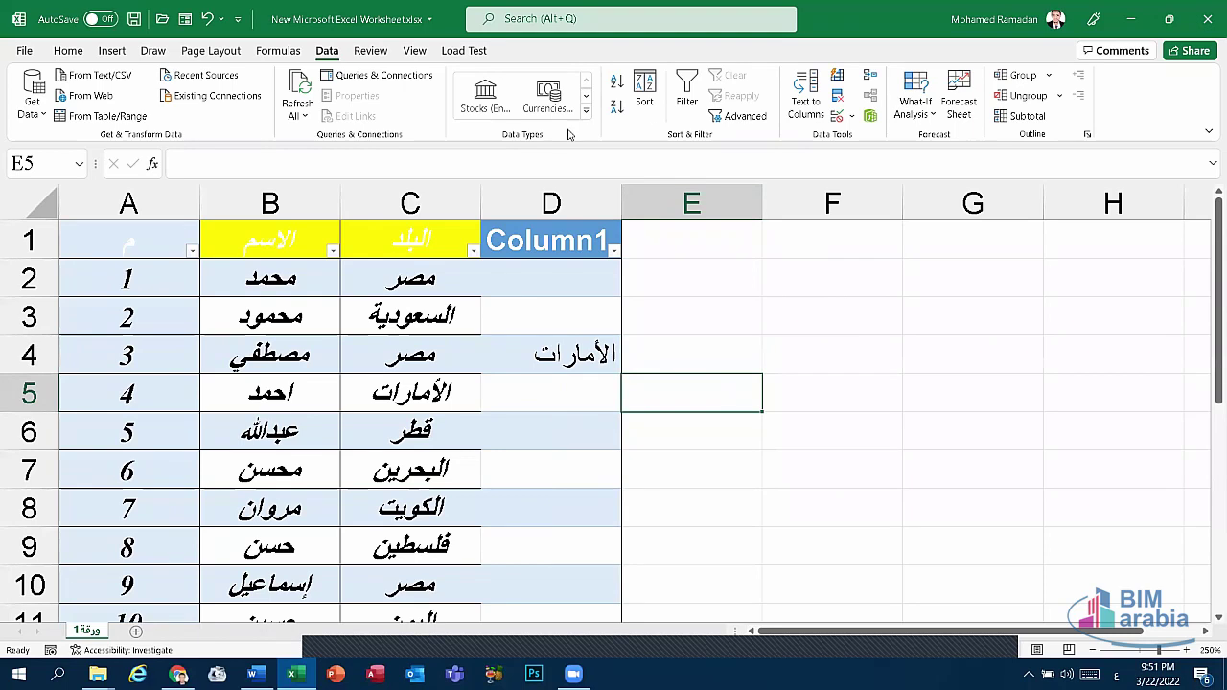
Switch to the Review commands and reselect cell E4
{"action": "left_click", "coordinate": [361, 53]}
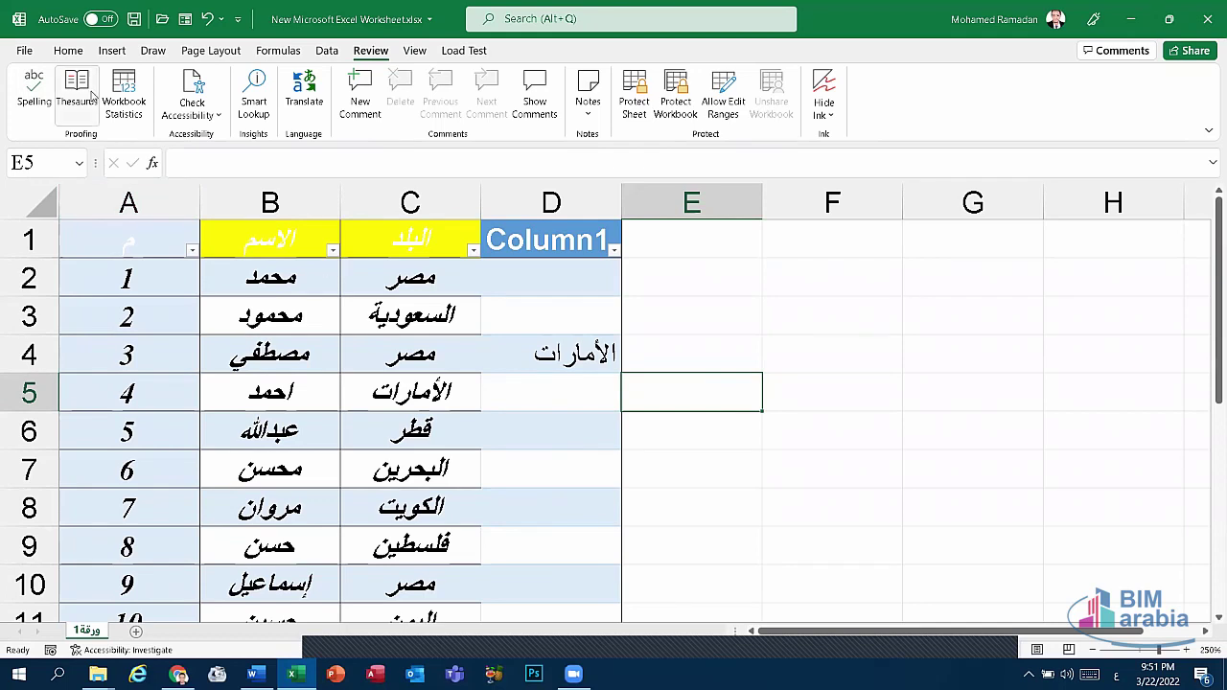
{"action": "left_click", "coordinate": [688, 347]}
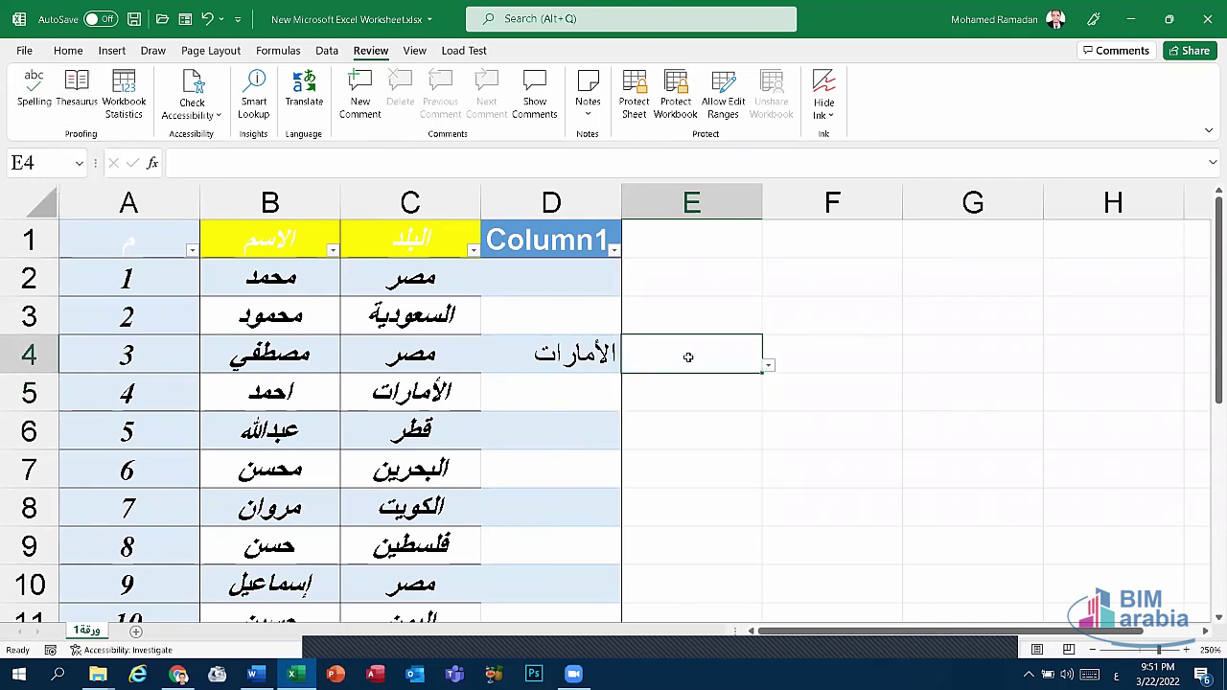
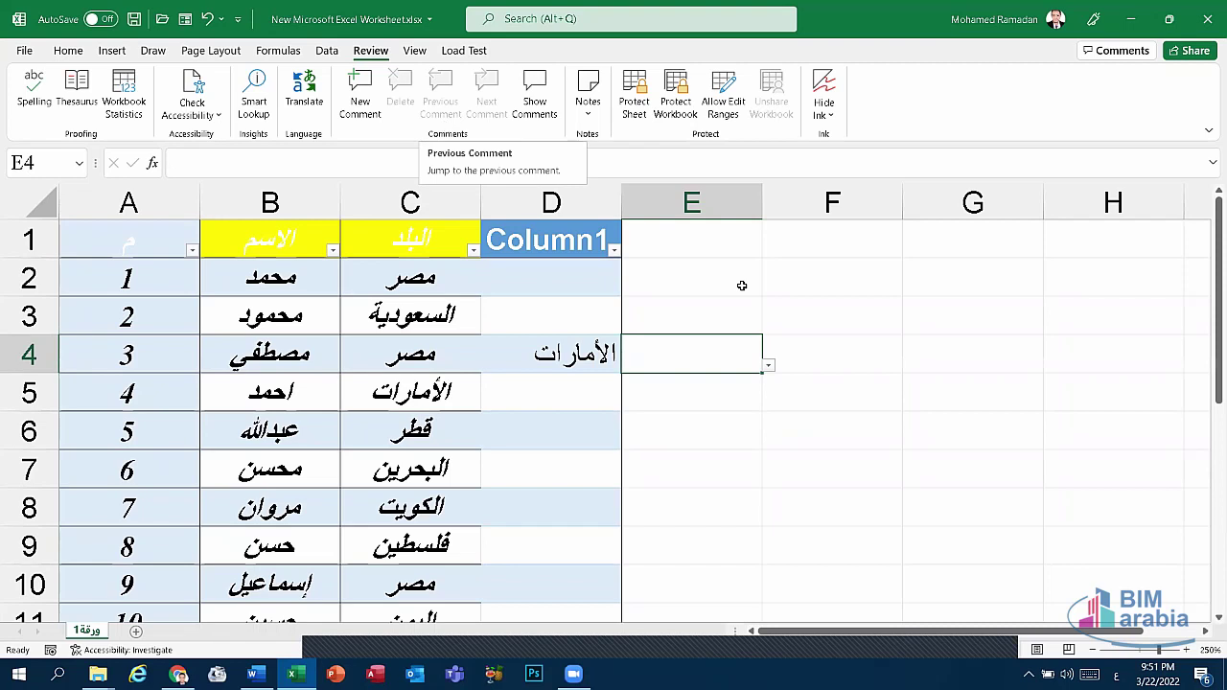
Select E6 and toggle the Comments pane on and off to confirm the workbook has no comments
{"action": "left_click", "coordinate": [752, 415]}
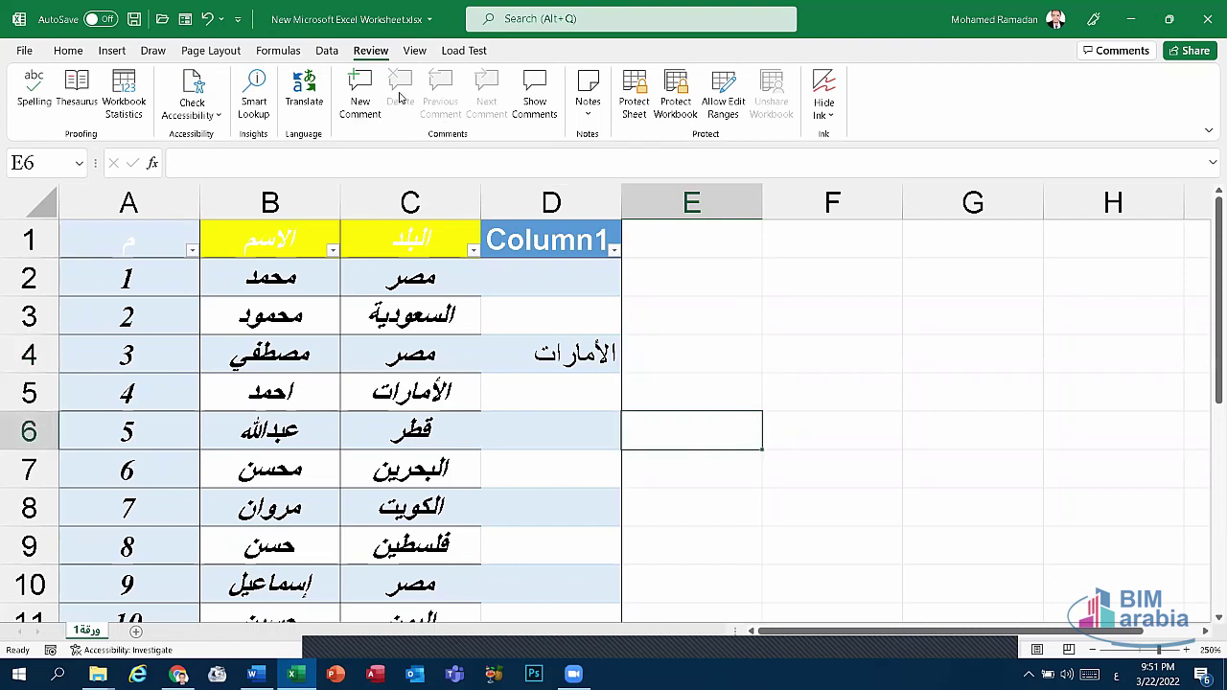
{"action": "left_click", "coordinate": [537, 106]}
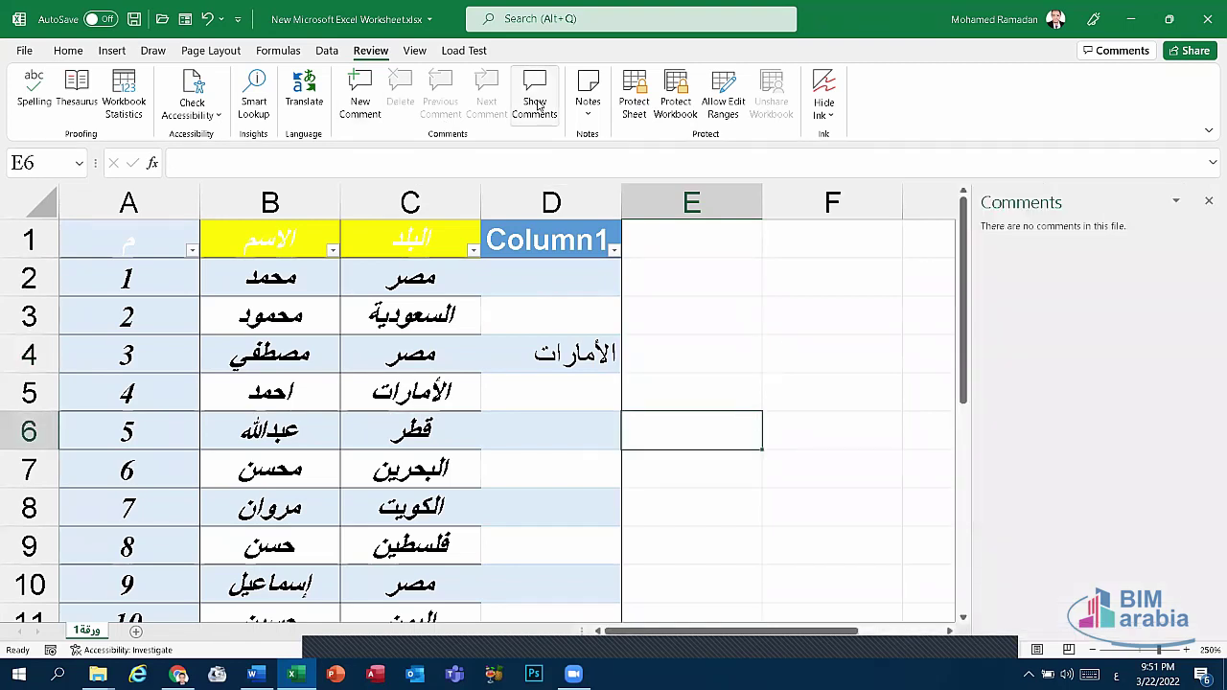
{"action": "left_click", "coordinate": [1209, 200]}
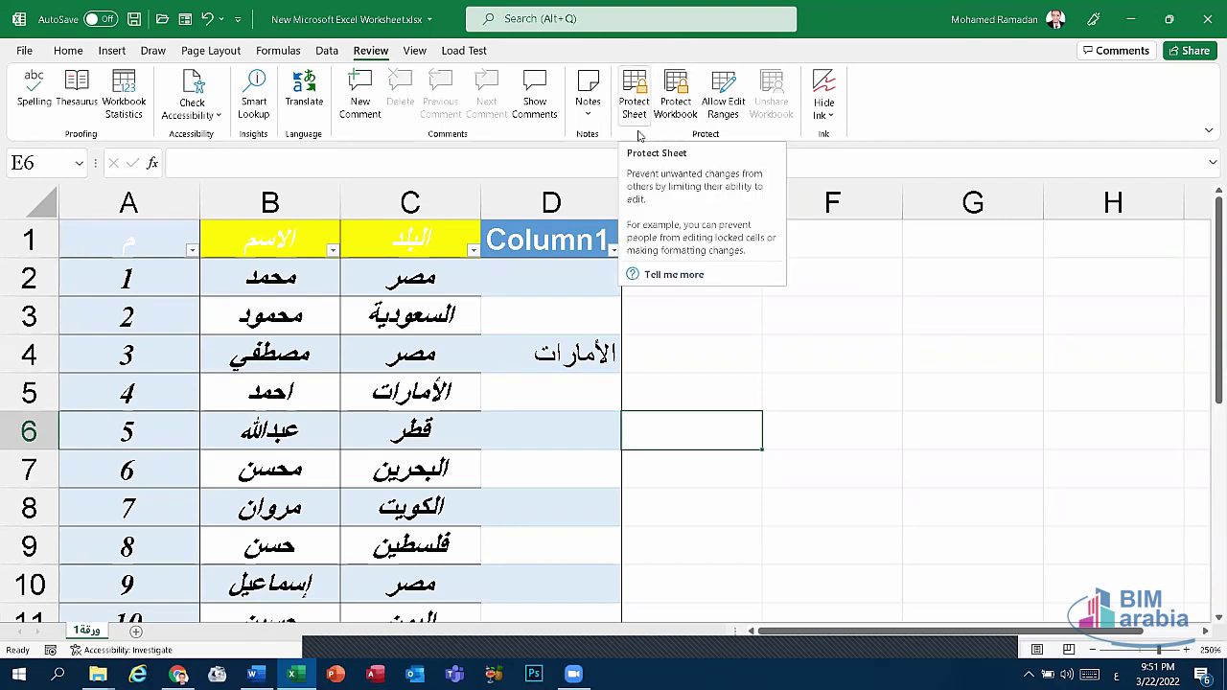
Move the selection around nearby cells, settle on cell E3, and bring up the View ribbon
{"action": "key", "text": "Up"}
{"action": "key", "text": "Right"}
{"action": "key", "text": "Right"}
{"action": "key", "text": "Down"}
{"action": "key", "text": "Left"}
{"action": "key", "text": "Down"}
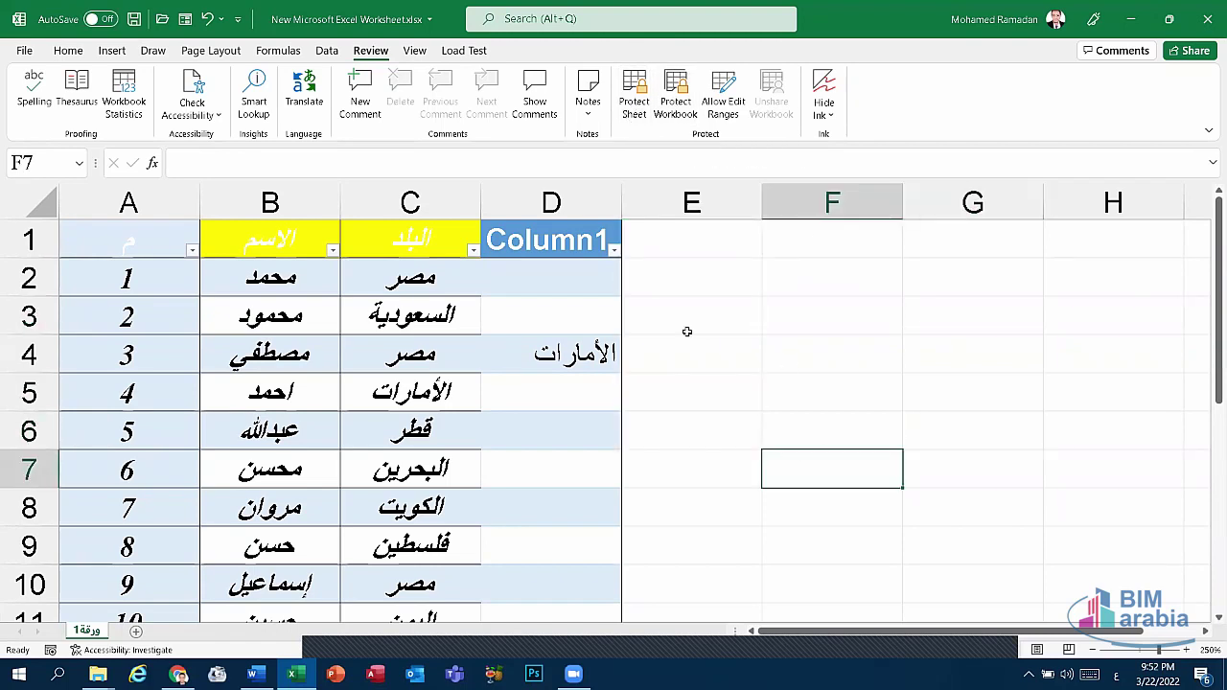
{"action": "left_click", "coordinate": [686, 332]}
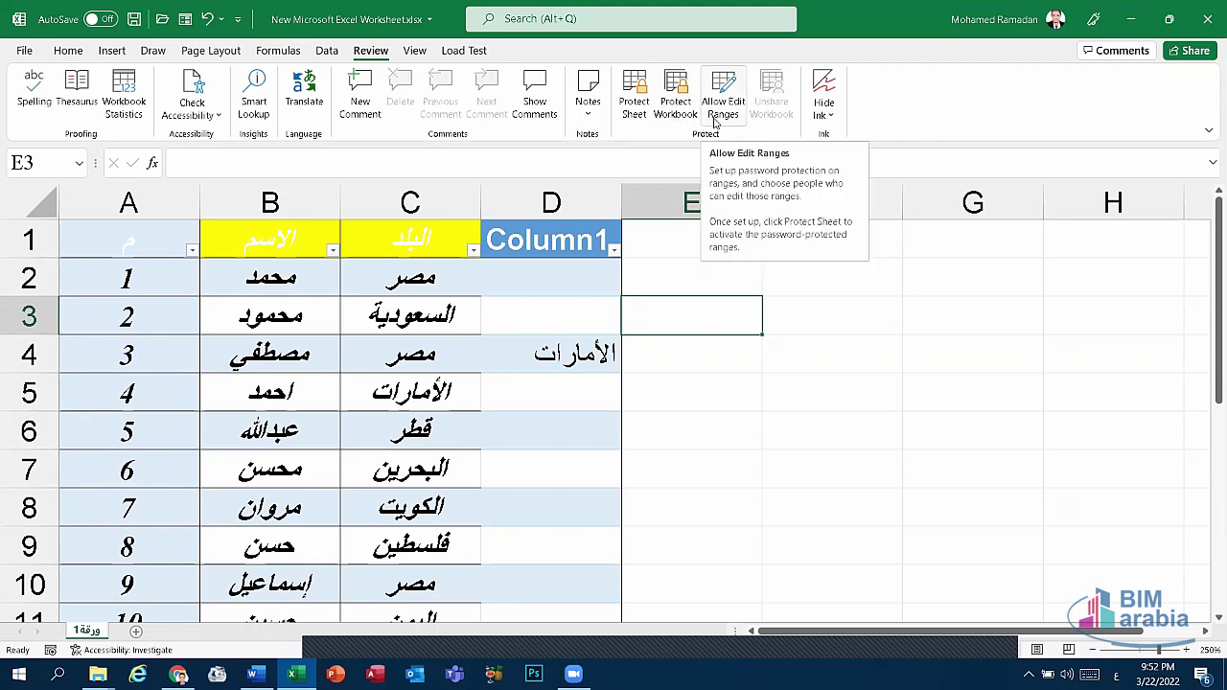
{"action": "left_click", "coordinate": [421, 53]}
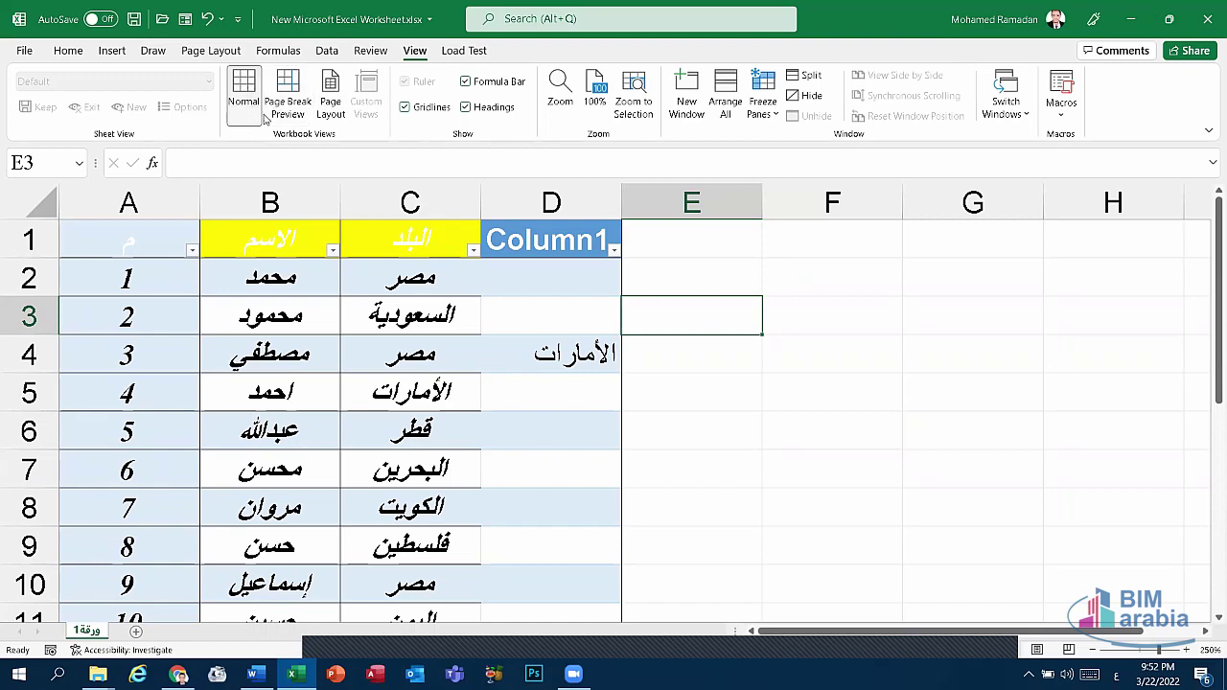
{"action": "left_click", "coordinate": [288, 96]}
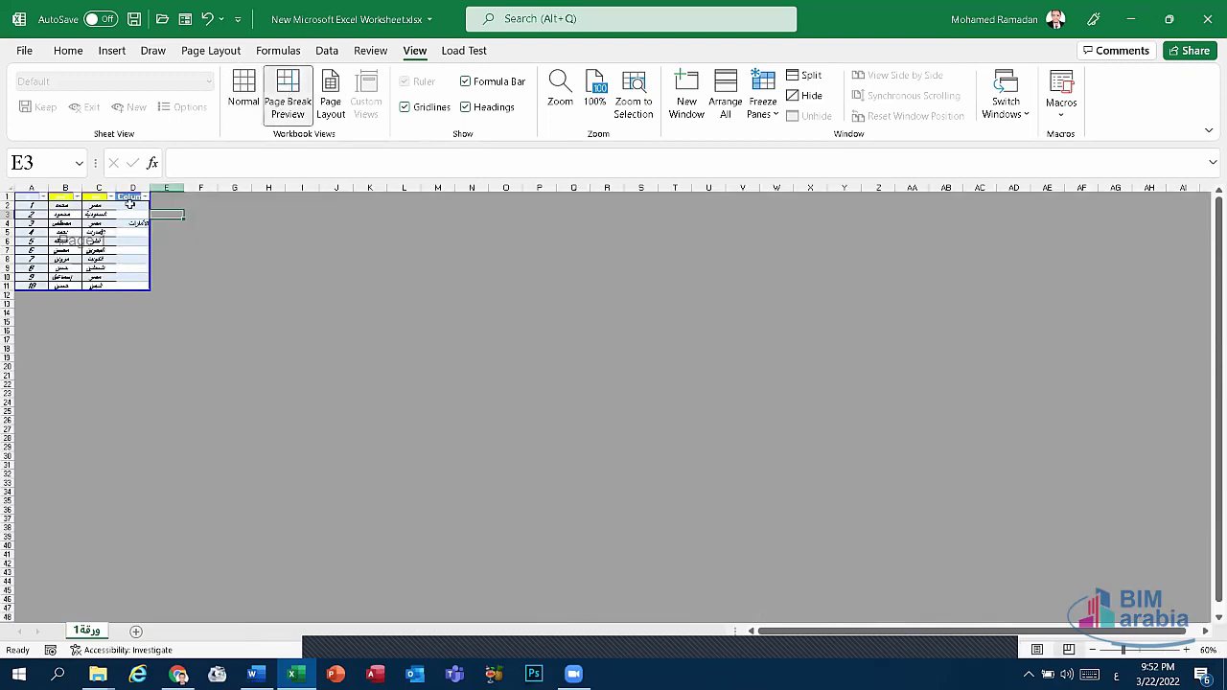
{"action": "left_click", "coordinate": [332, 96]}
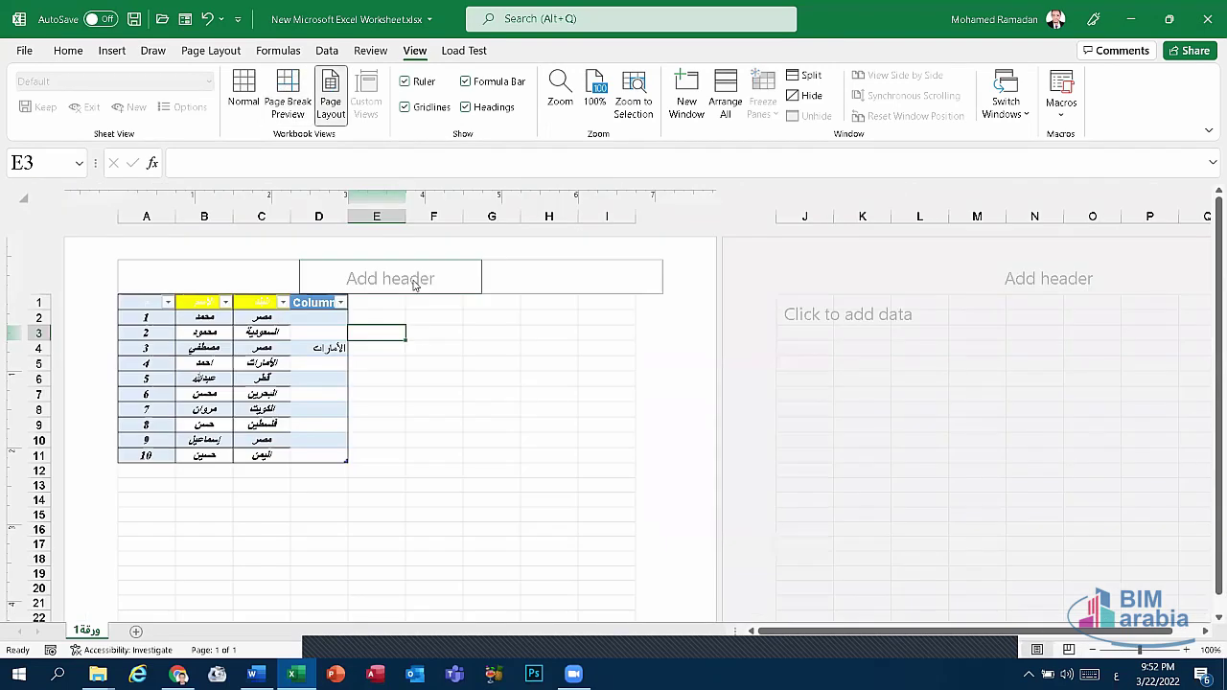
{"action": "left_click", "coordinate": [240, 91]}
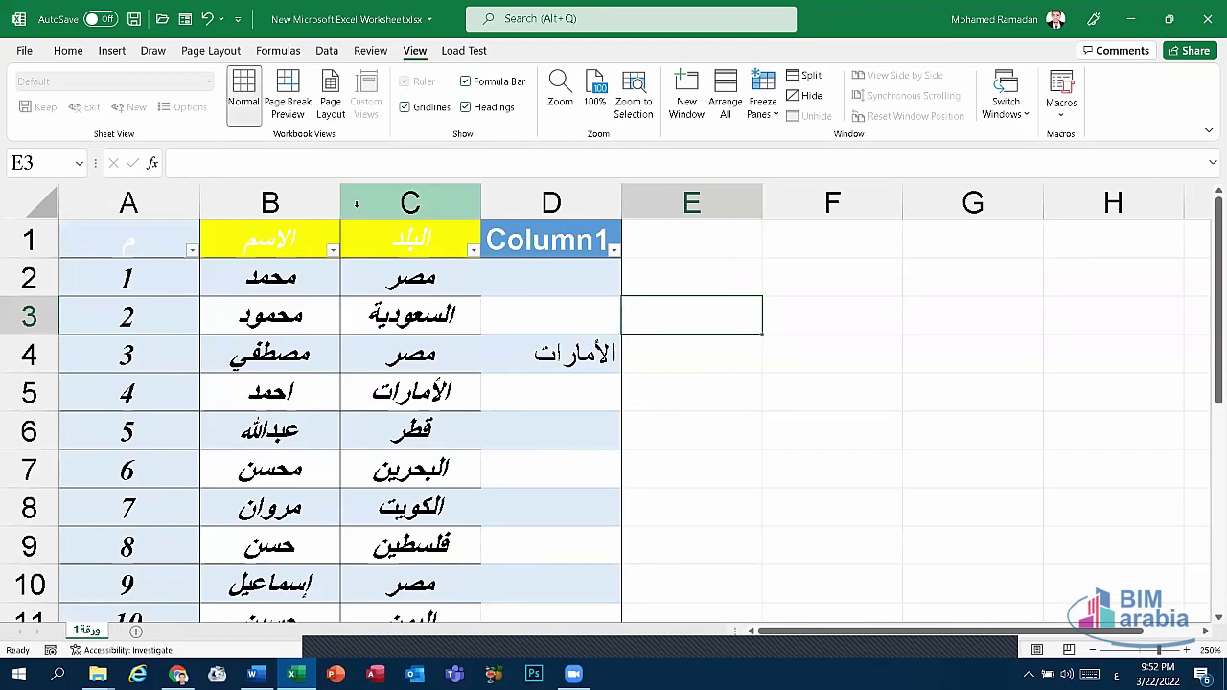
{"action": "left_click", "coordinate": [404, 107]}
{"action": "left_click", "coordinate": [405, 108]}
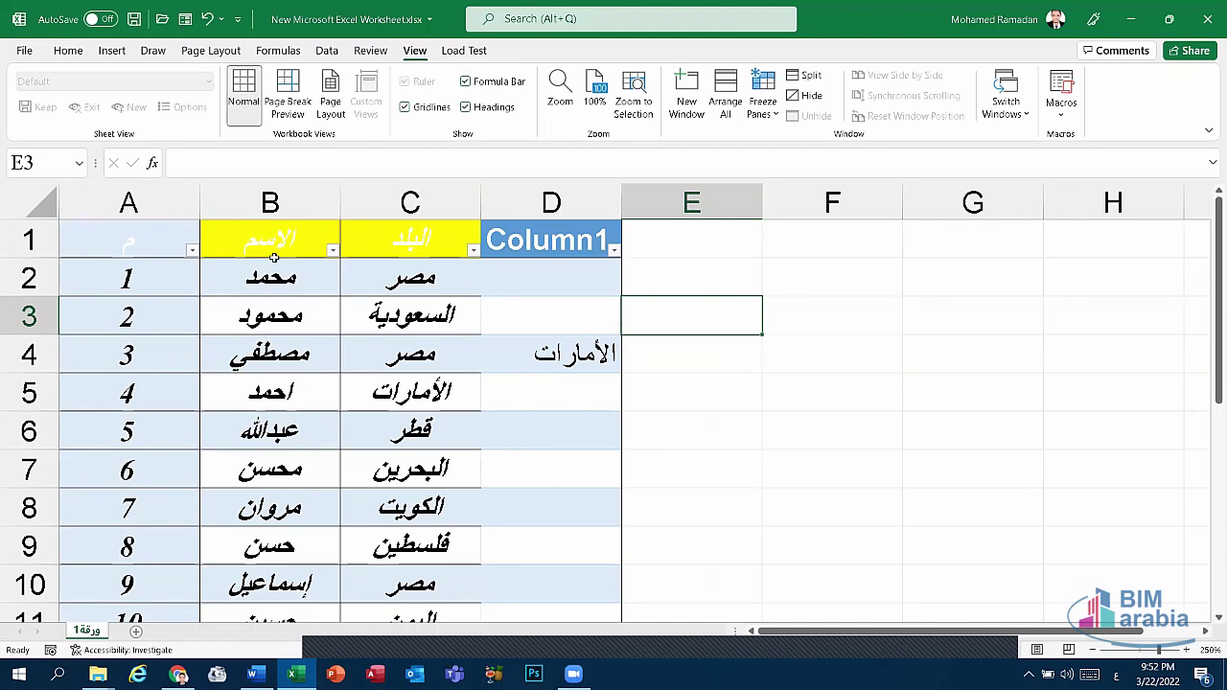
{"action": "left_click", "coordinate": [740, 425]}
{"action": "left_click", "coordinate": [851, 376]}
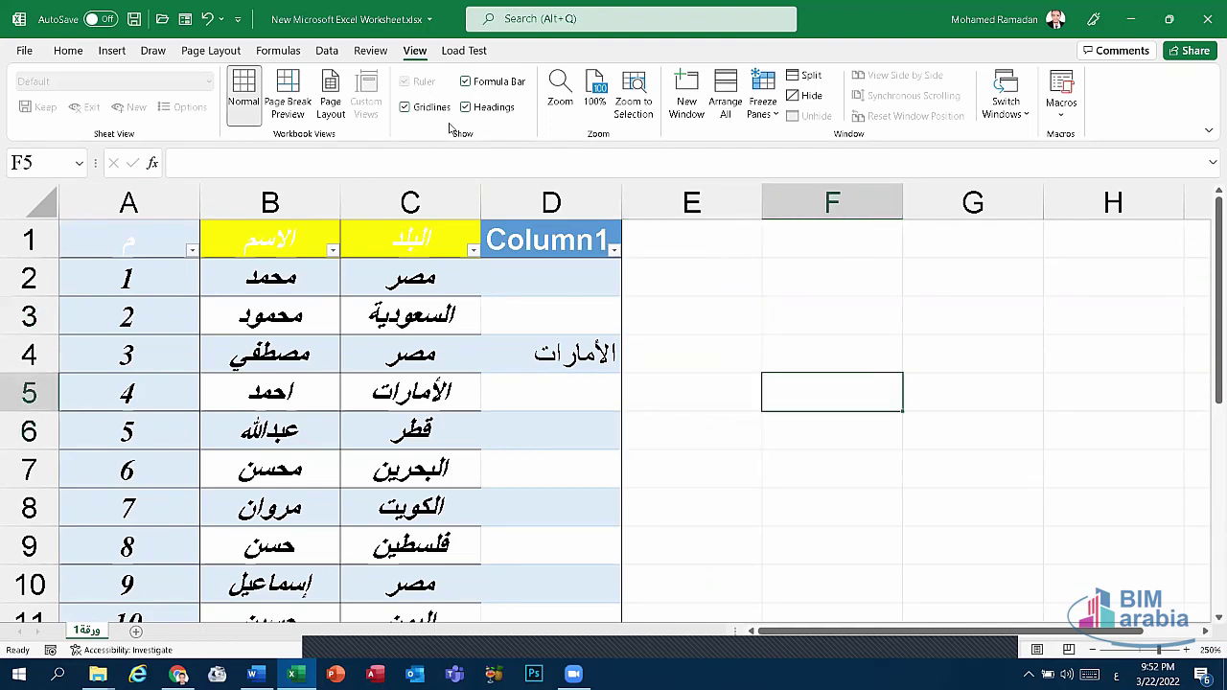
{"action": "left_click", "coordinate": [405, 108]}
{"action": "left_click", "coordinate": [419, 112]}
{"action": "left_click", "coordinate": [419, 112]}
{"action": "left_click", "coordinate": [419, 112]}
{"action": "left_click", "coordinate": [418, 112]}
{"action": "left_click", "coordinate": [419, 112]}
{"action": "left_click", "coordinate": [419, 112]}
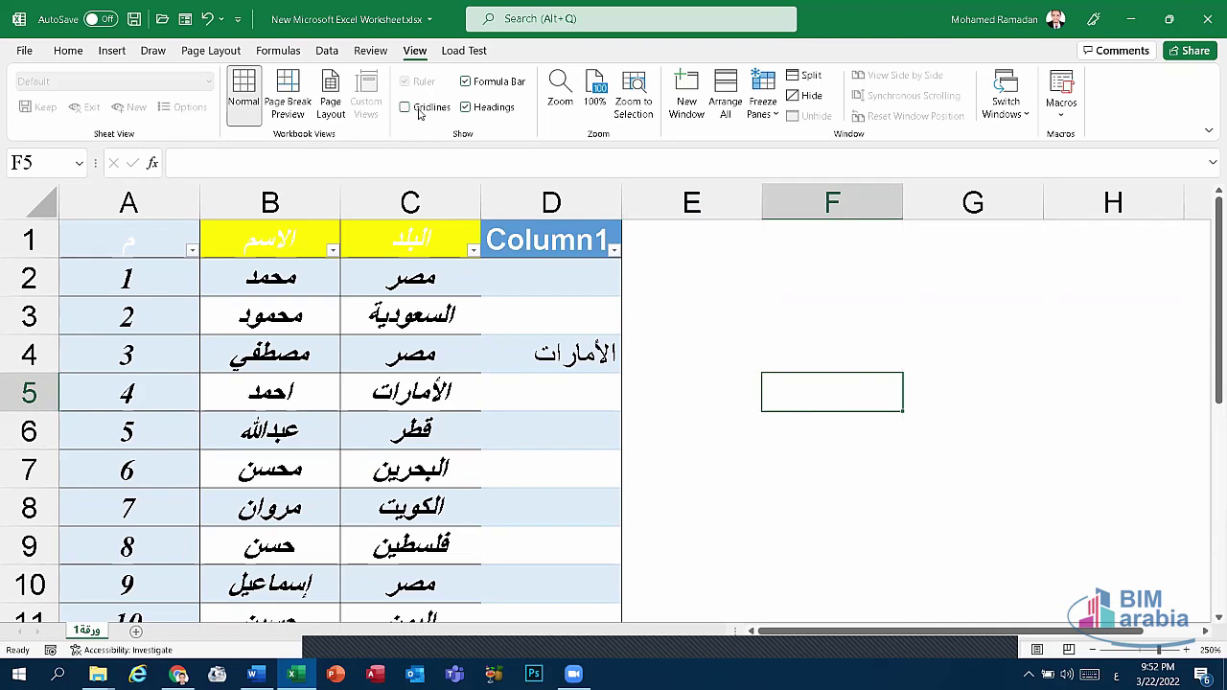
{"action": "left_click", "coordinate": [419, 112]}
{"action": "left_click", "coordinate": [419, 112]}
{"action": "left_click", "coordinate": [419, 112]}
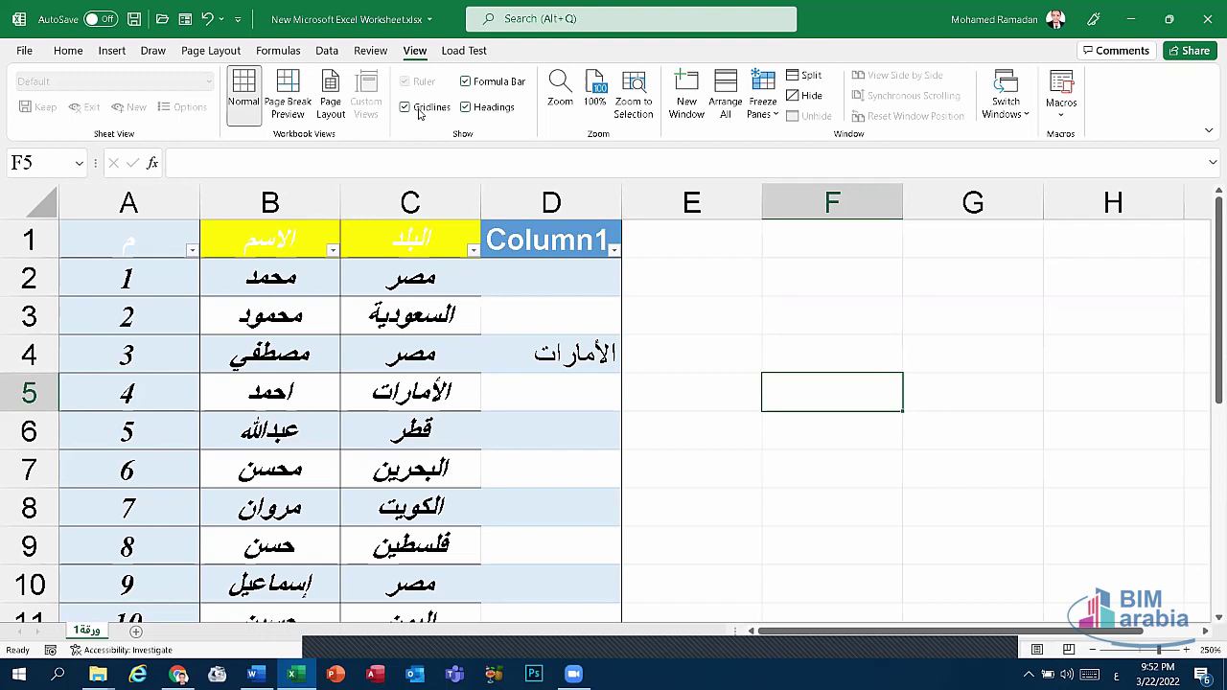
{"action": "left_click", "coordinate": [467, 82]}
{"action": "left_click", "coordinate": [467, 83]}
{"action": "left_click", "coordinate": [468, 84]}
{"action": "left_click", "coordinate": [467, 84]}
{"action": "left_click", "coordinate": [467, 84]}
{"action": "left_click", "coordinate": [467, 85]}
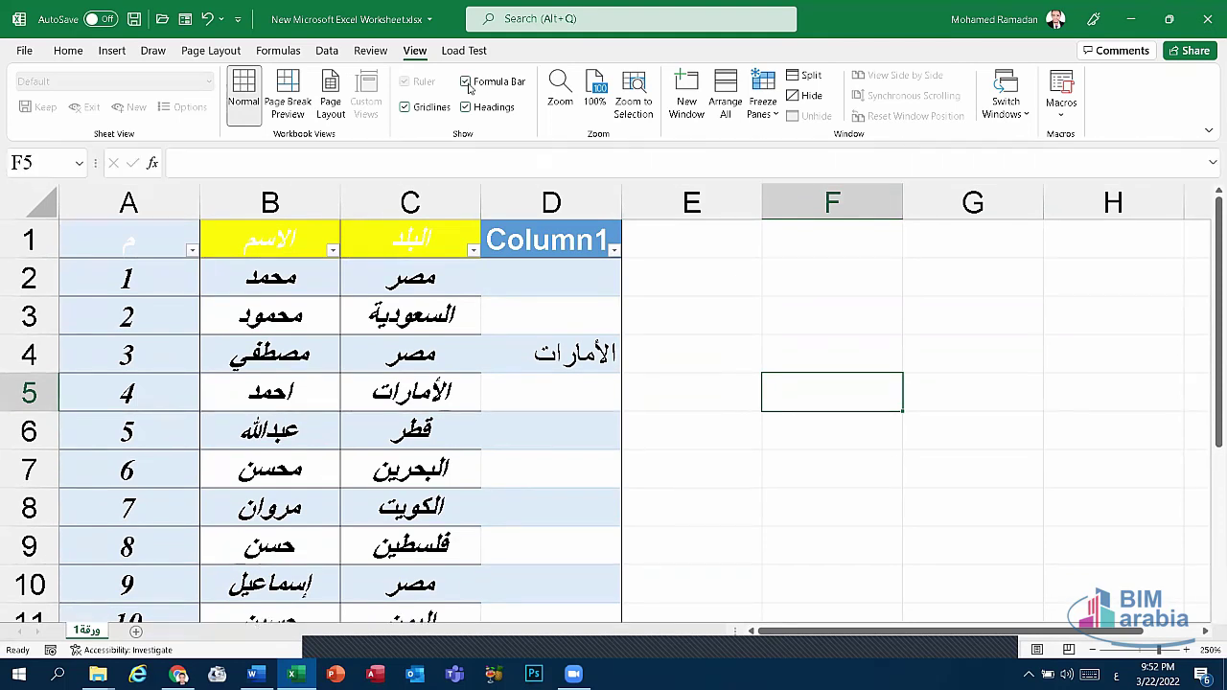
{"action": "left_click", "coordinate": [477, 113]}
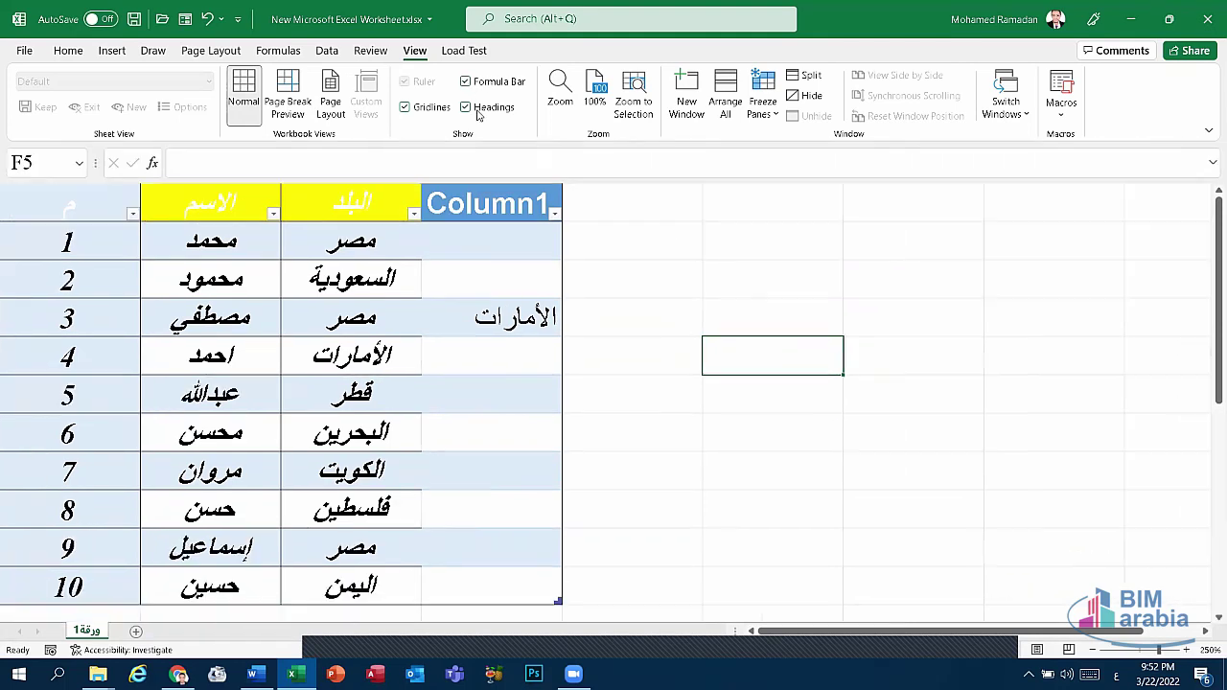
{"action": "left_click", "coordinate": [477, 113]}
{"action": "left_click", "coordinate": [477, 113]}
{"action": "left_click", "coordinate": [477, 113]}
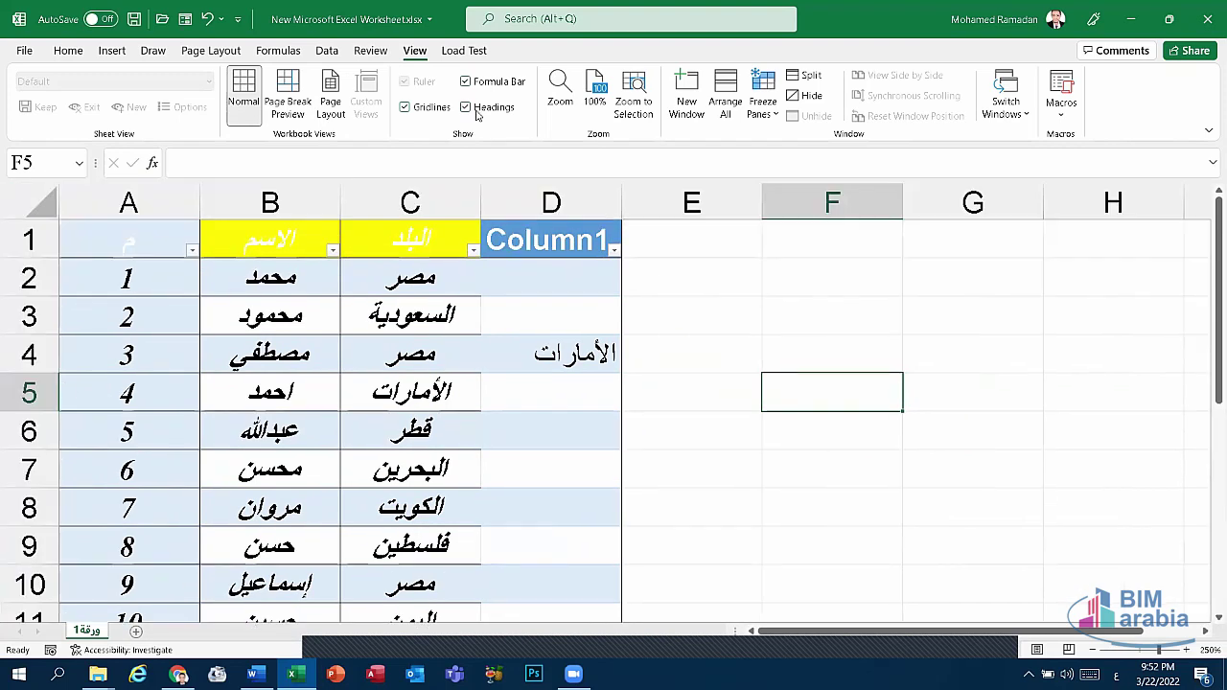
{"action": "left_click", "coordinate": [561, 91]}
{"action": "left_click_drag", "start_coordinate": [856, 256], "coordinate": [696, 224]}
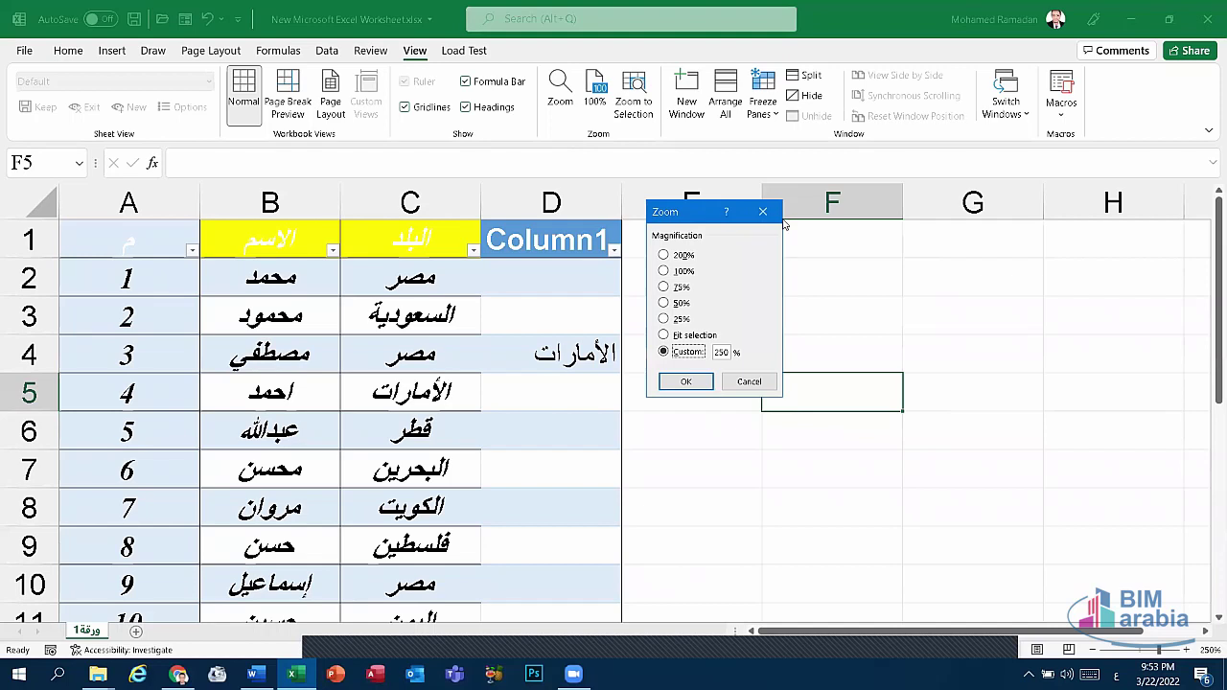
{"action": "left_click", "coordinate": [762, 210]}
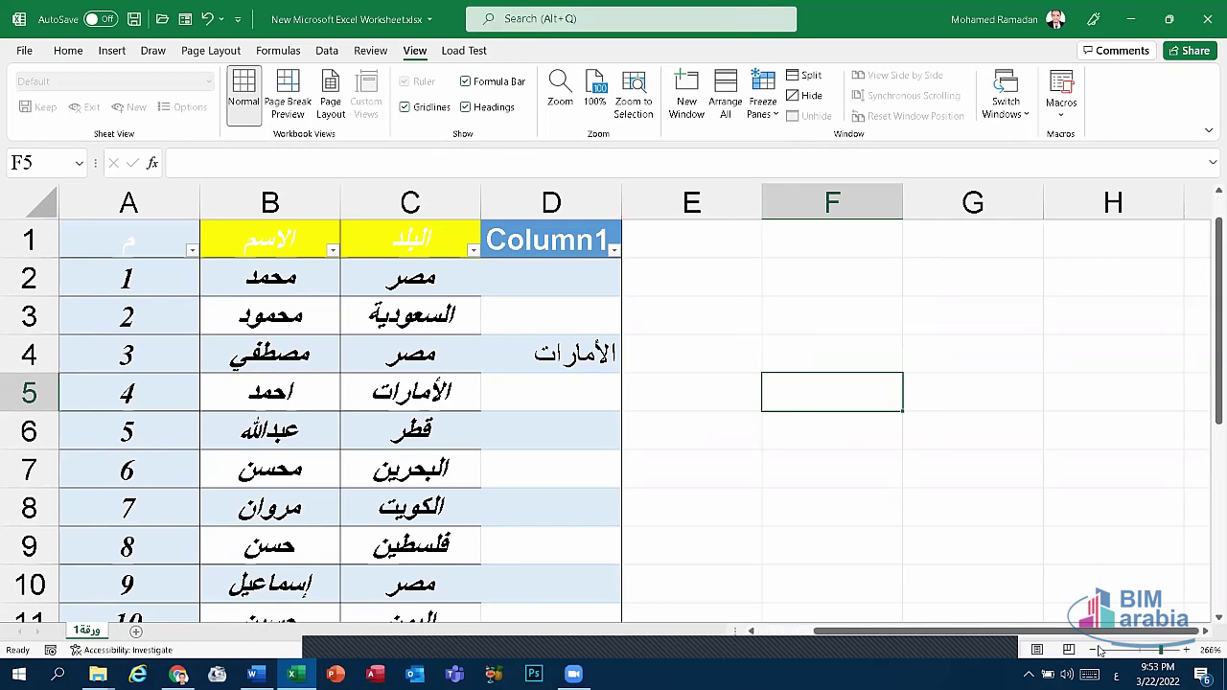
{"action": "left_click", "coordinate": [1185, 650]}
{"action": "left_click", "coordinate": [1185, 649]}
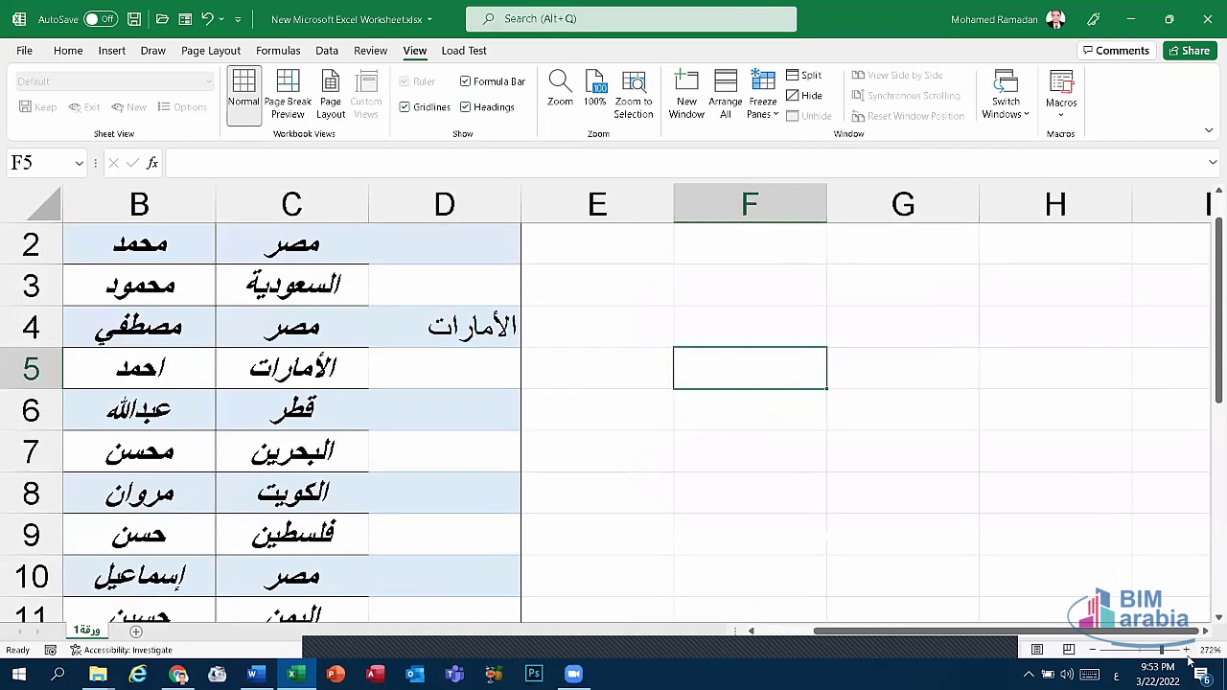
{"action": "left_click", "coordinate": [1091, 650]}
{"action": "left_click", "coordinate": [1091, 649]}
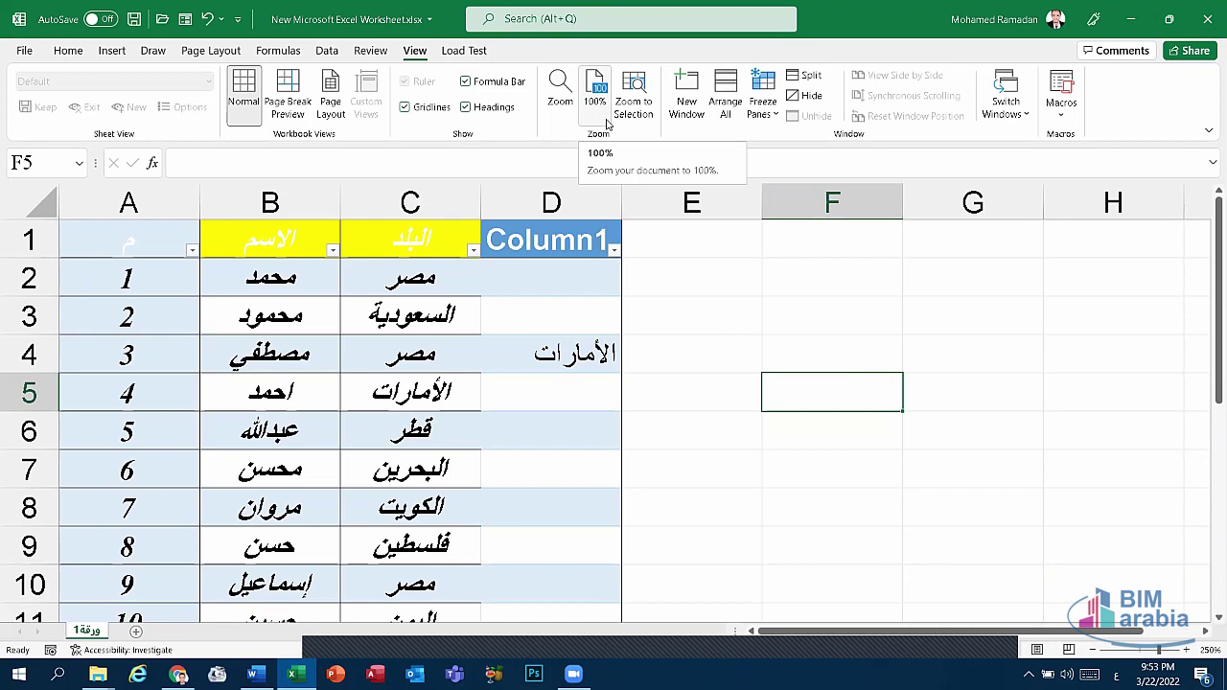
Open a second window of the workbook and switch between the two, selecting cell F2
{"action": "left_click", "coordinate": [688, 92]}
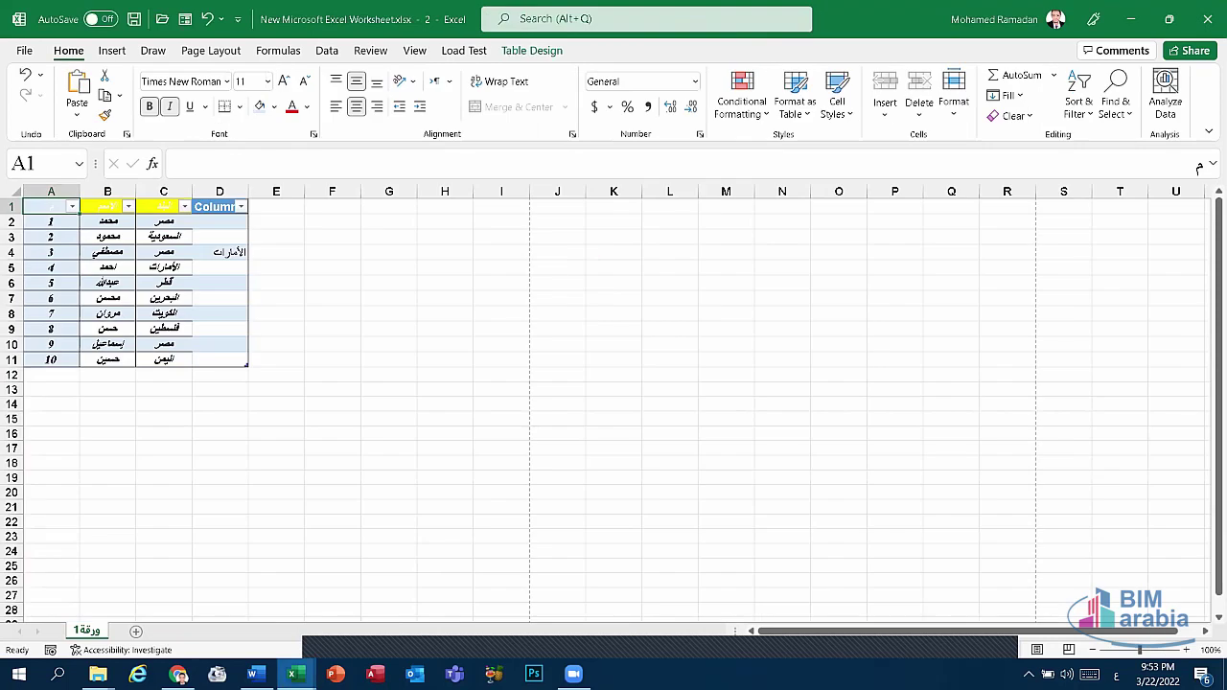
{"action": "mouse_move", "coordinate": [292, 674]}
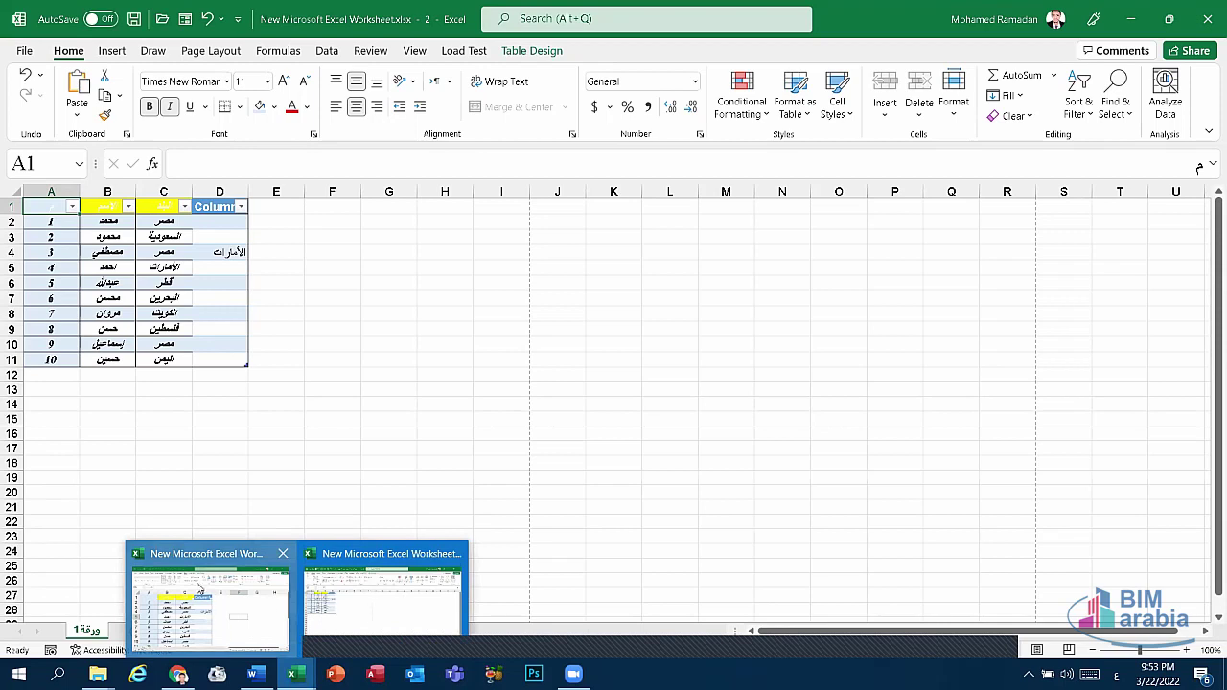
{"action": "left_click", "coordinate": [456, 553]}
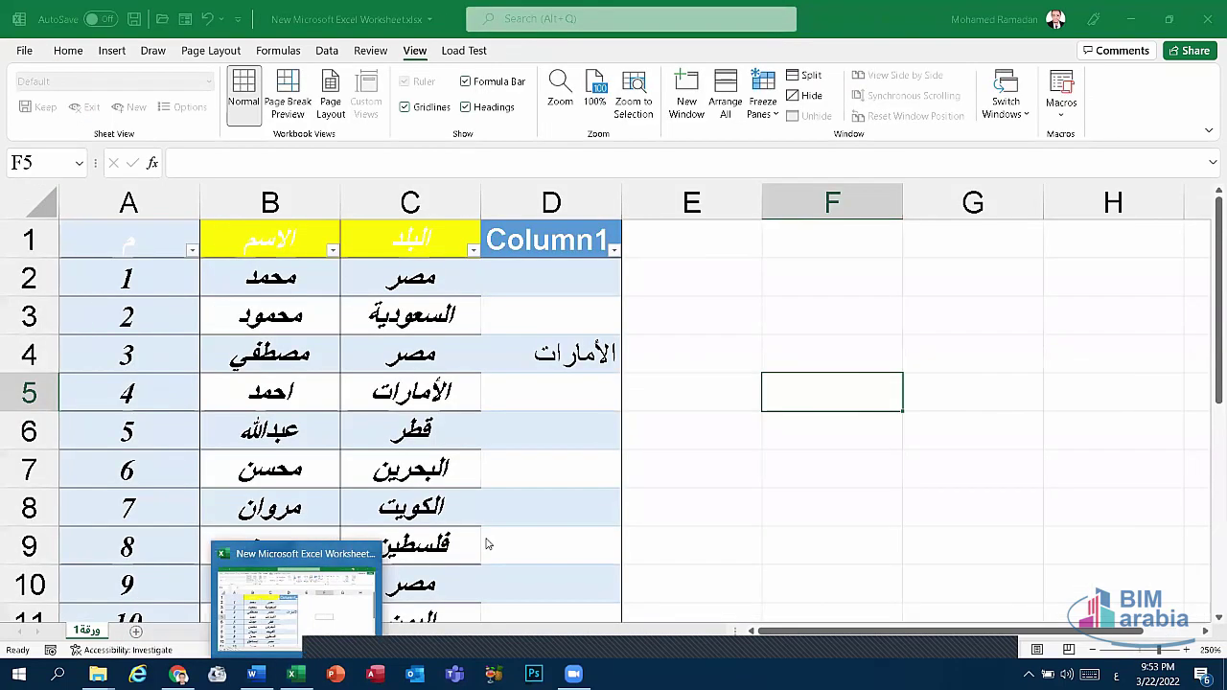
{"action": "left_click", "coordinate": [874, 262]}
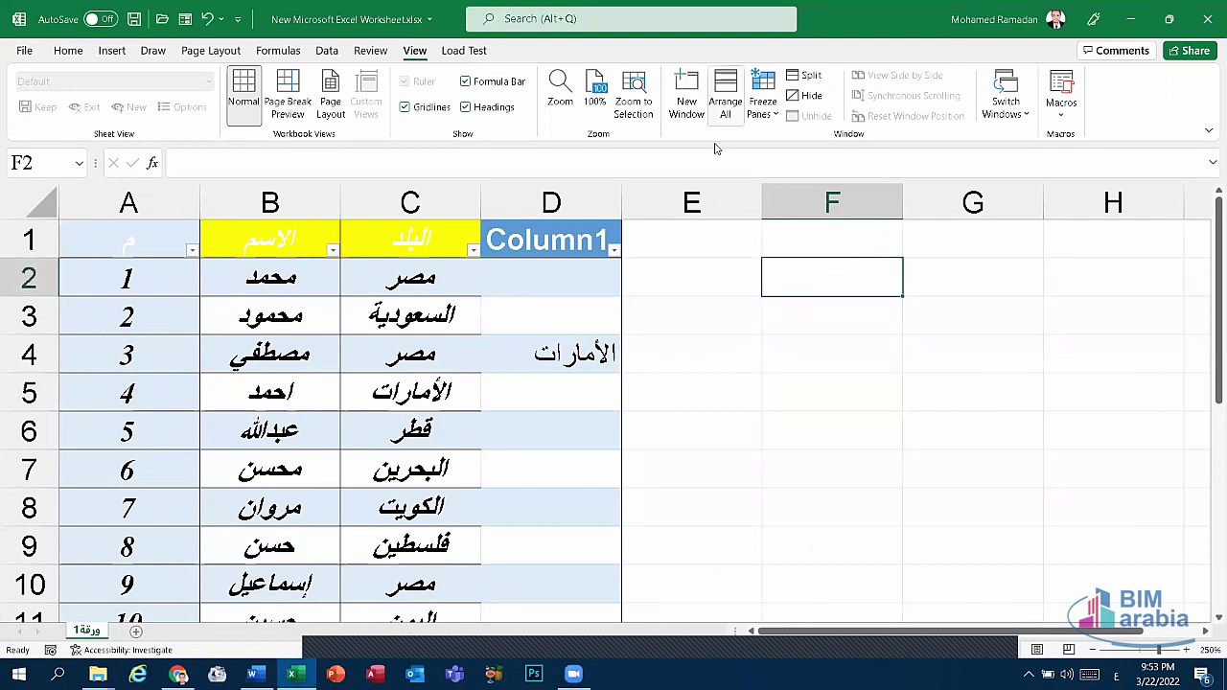
{"action": "left_click", "coordinate": [680, 88]}
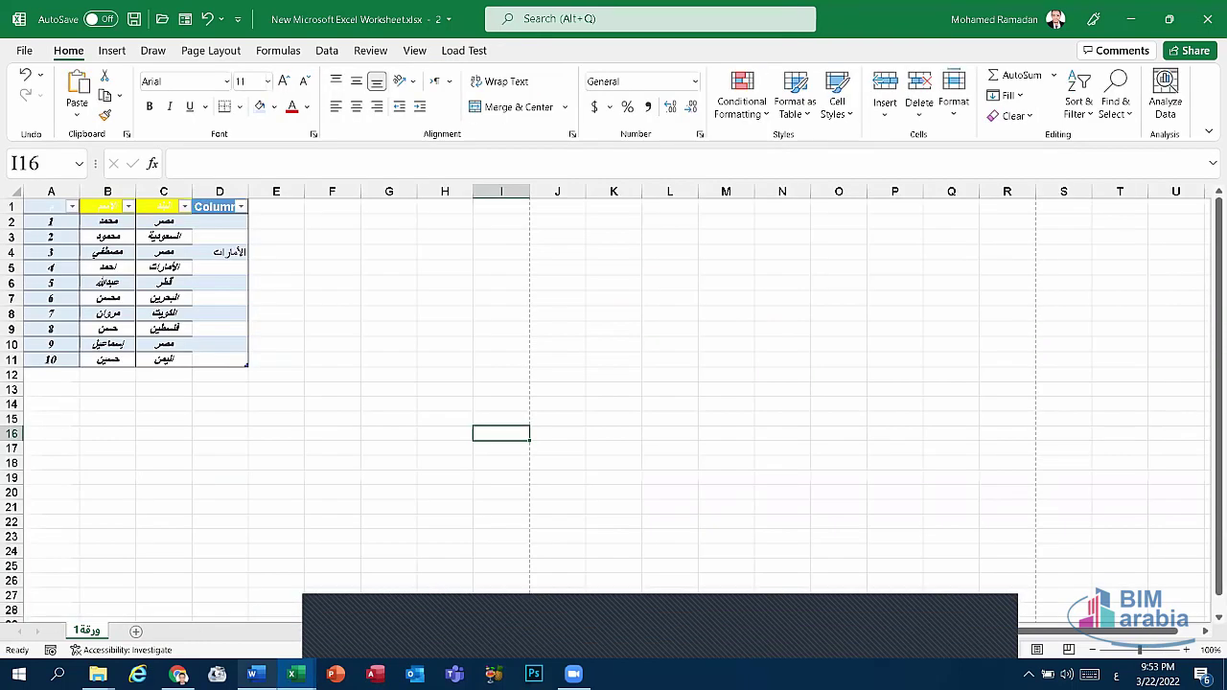
{"action": "left_click", "coordinate": [220, 604]}
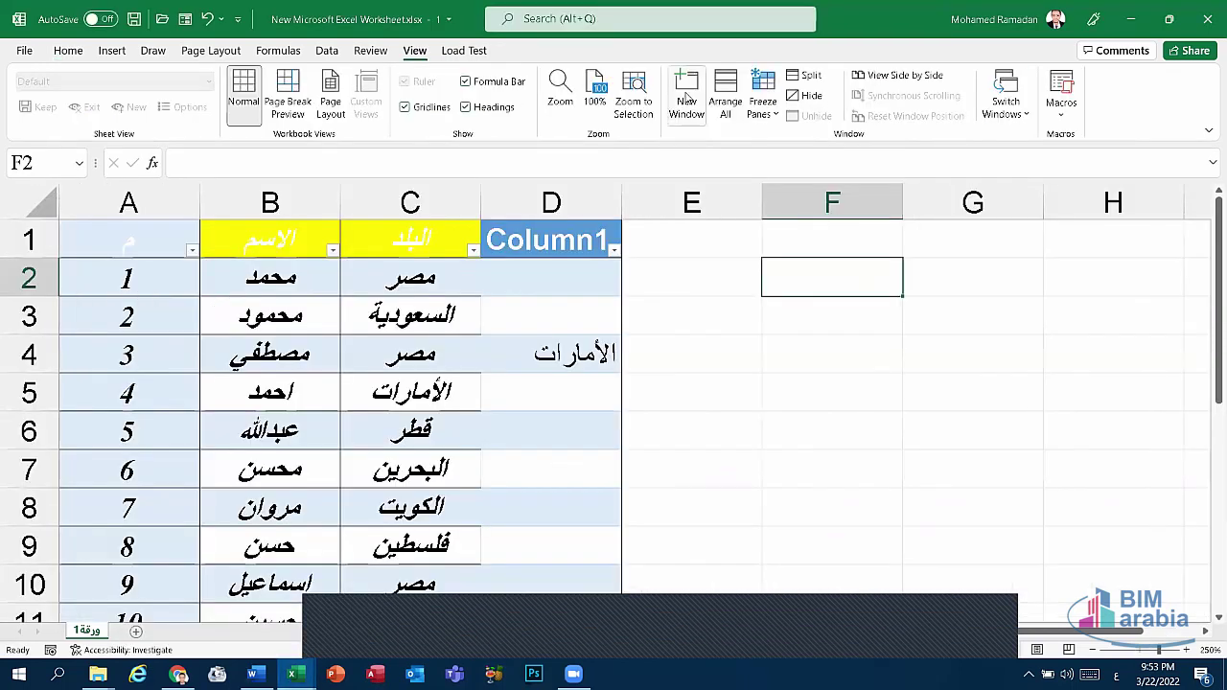
Tile the two windows side by side, then close the second and maximize the remaining one
{"action": "left_click", "coordinate": [737, 99]}
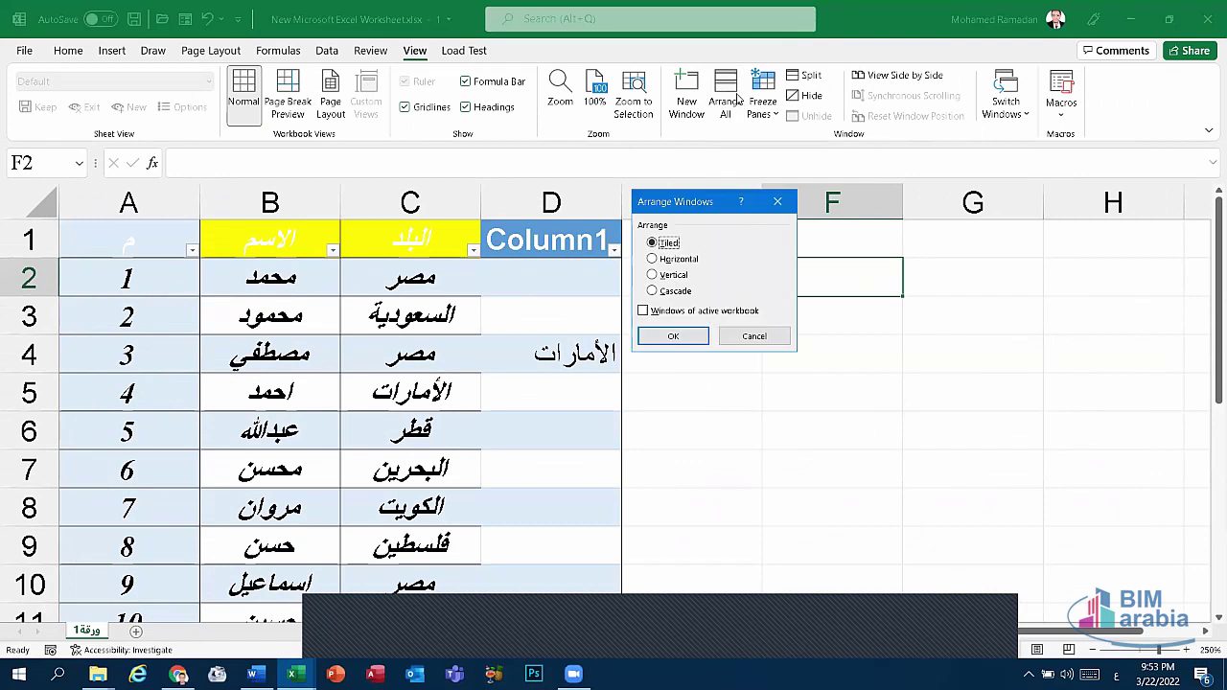
{"action": "left_click", "coordinate": [668, 337]}
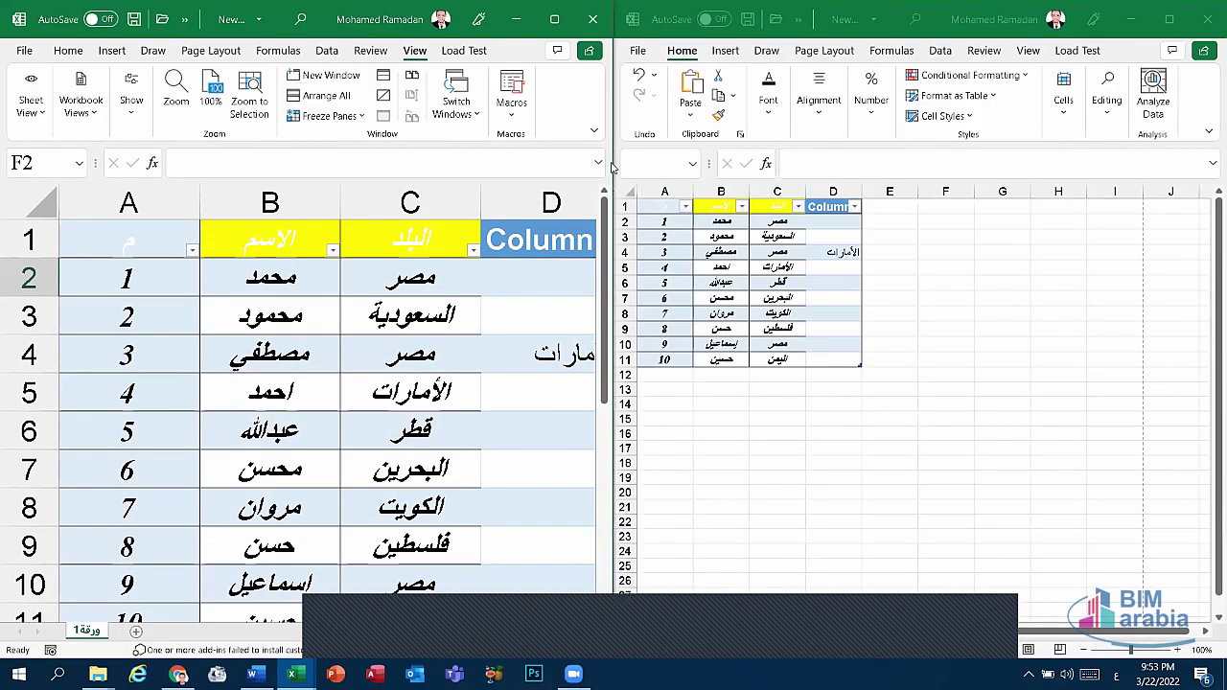
{"action": "left_click", "coordinate": [1206, 20]}
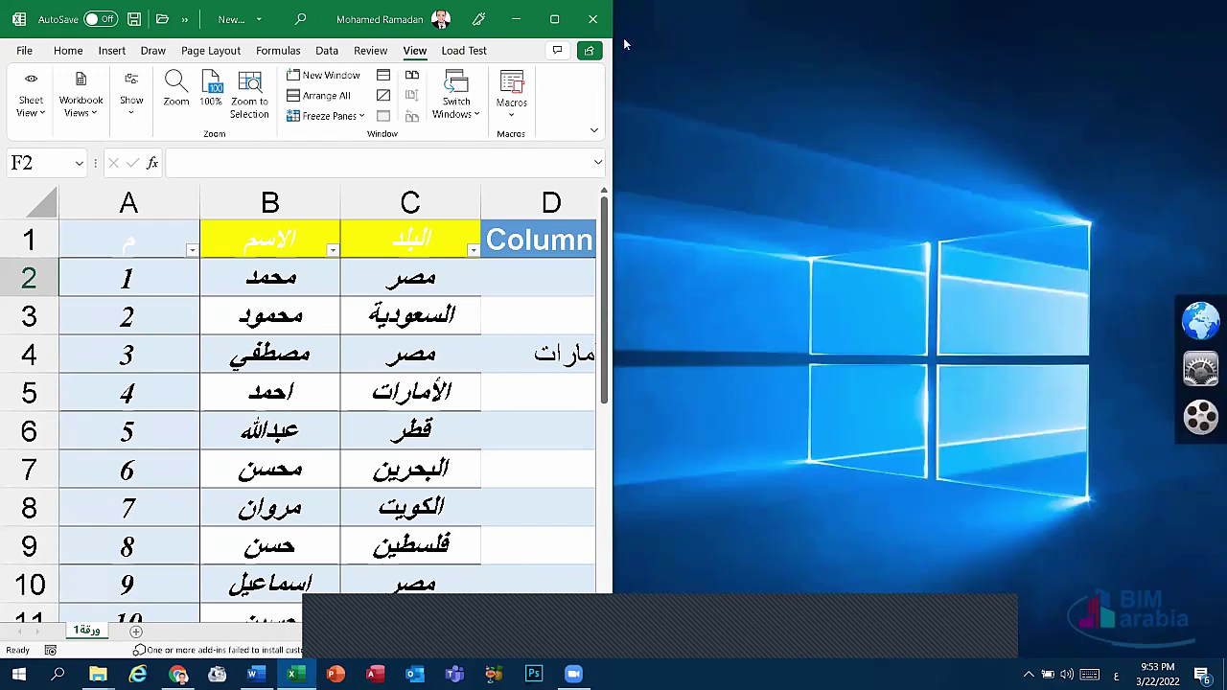
{"action": "left_click", "coordinate": [554, 19]}
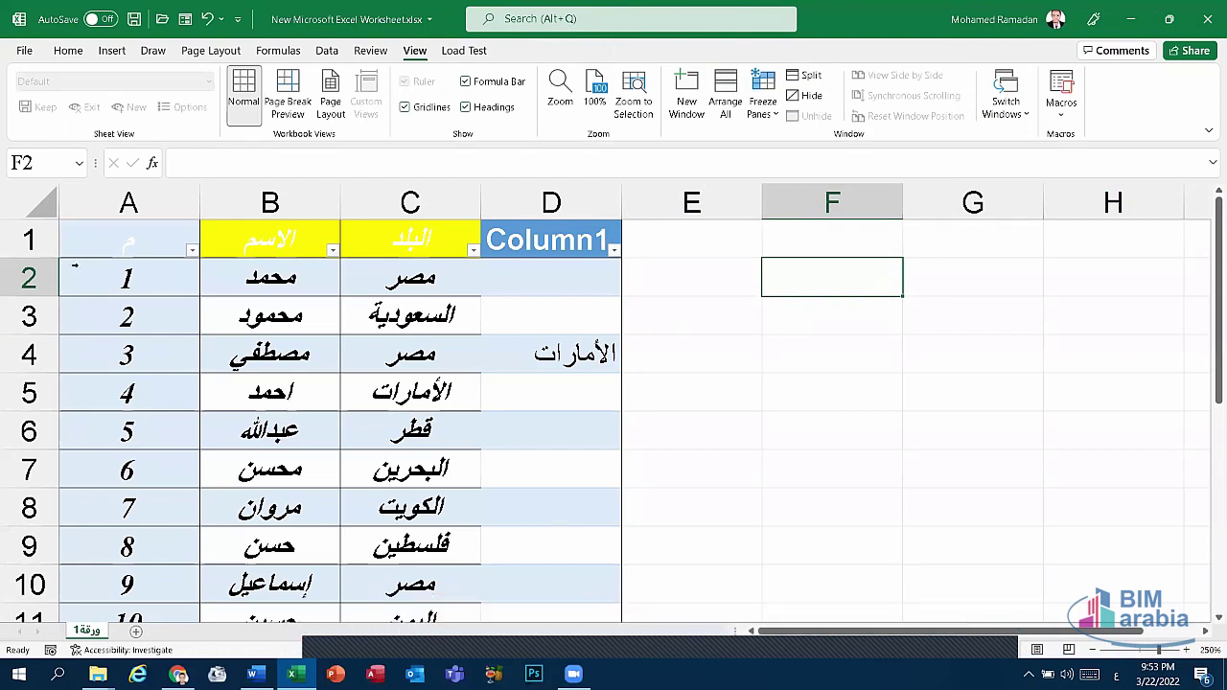
{"action": "left_click", "coordinate": [94, 265]}
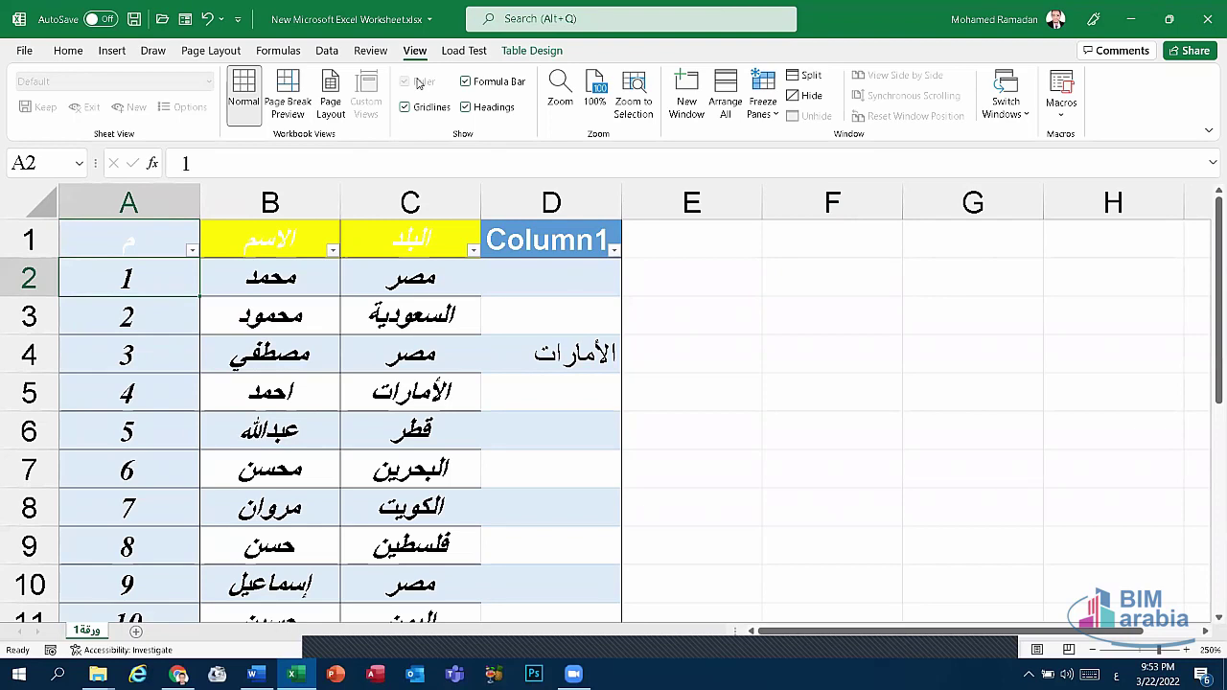
{"action": "left_click", "coordinate": [696, 297]}
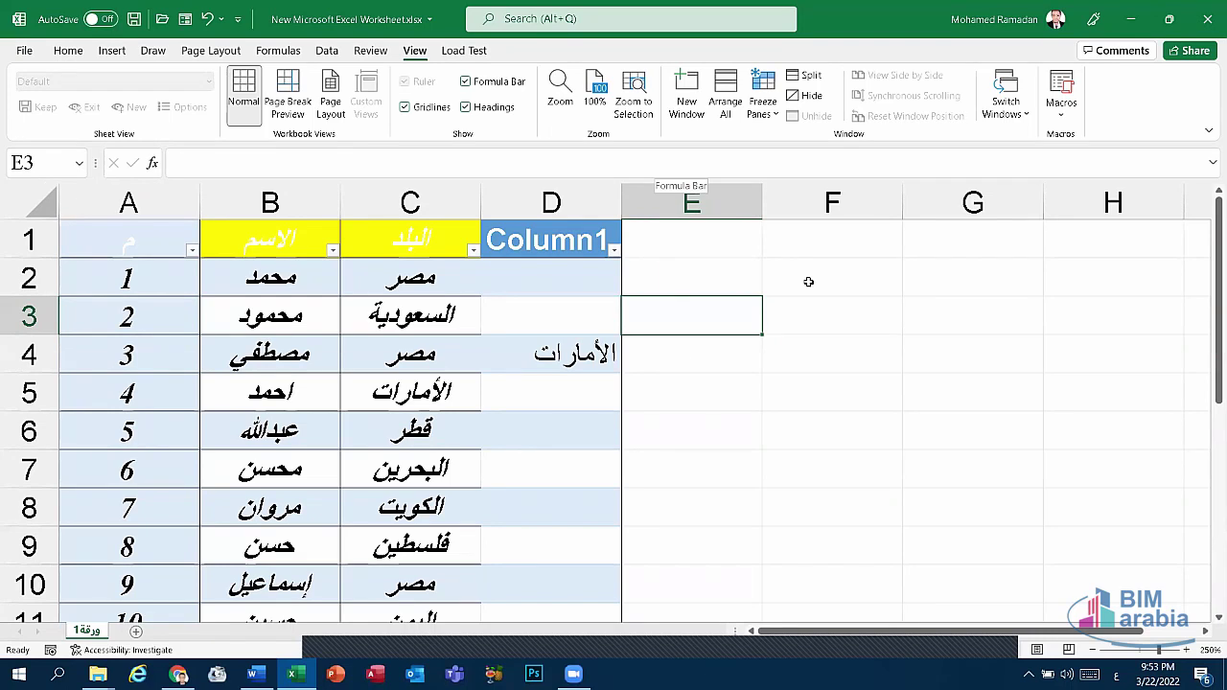
{"action": "left_click", "coordinate": [757, 365]}
{"action": "left_click", "coordinate": [808, 282]}
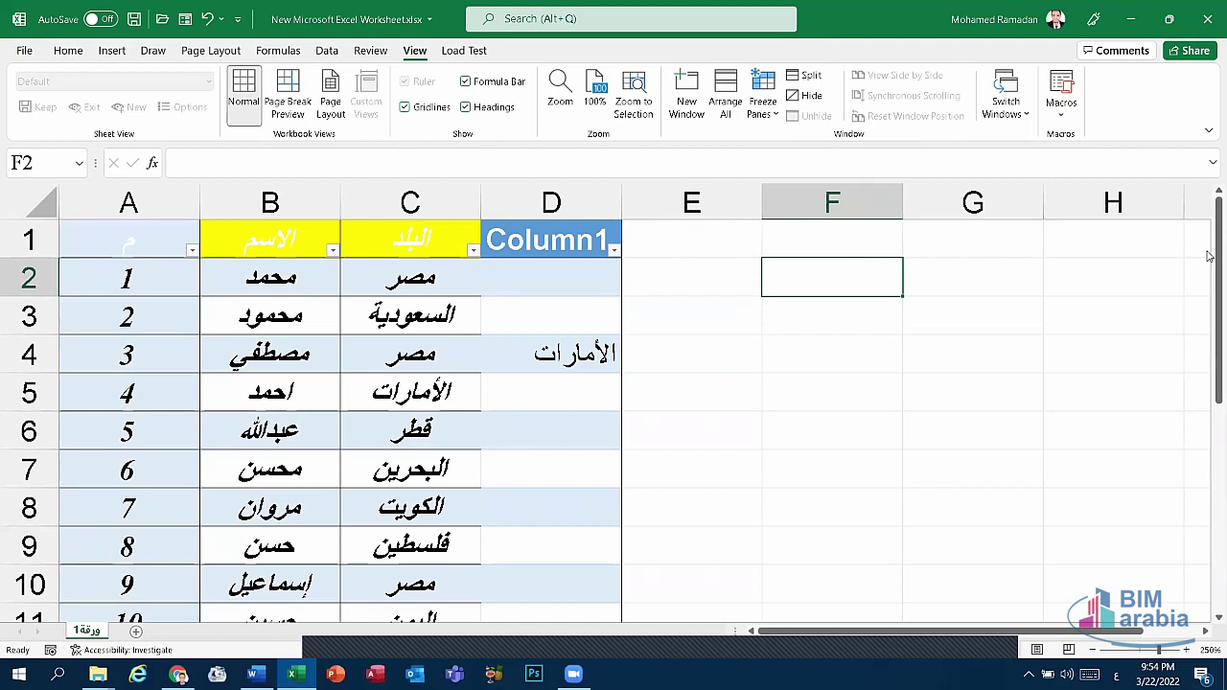
{"action": "left_click_drag", "start_coordinate": [1208, 256], "coordinate": [1207, 477]}
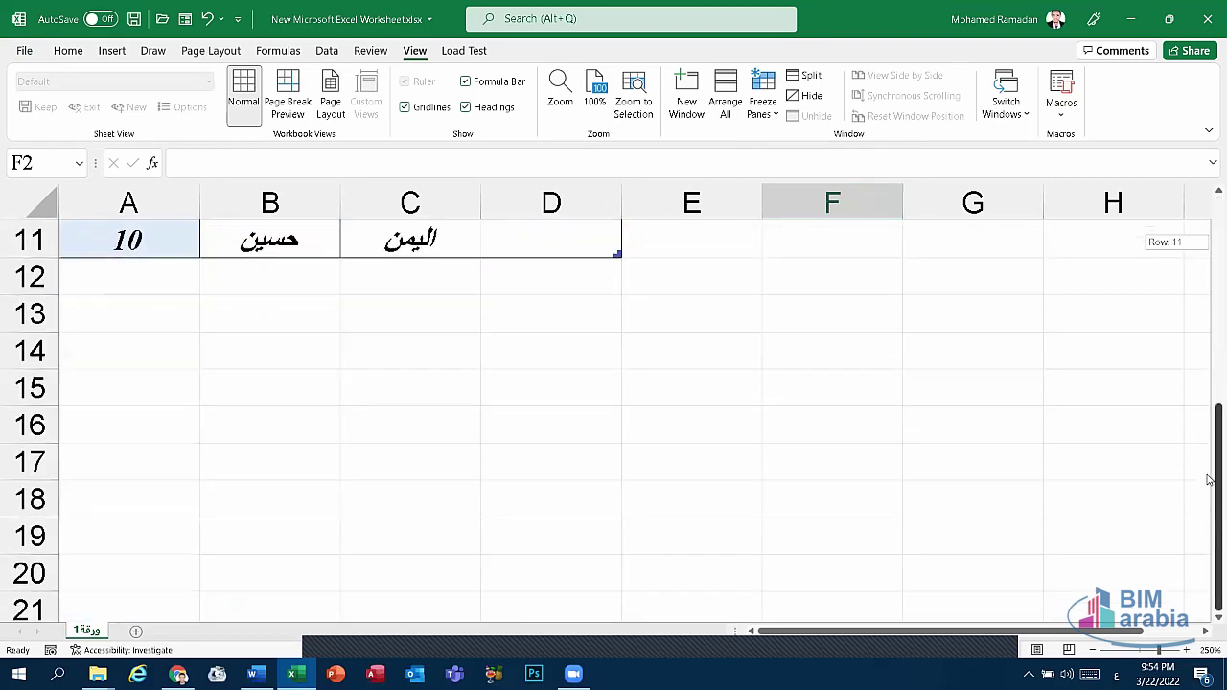
{"action": "left_click_drag", "start_coordinate": [1209, 189], "coordinate": [1209, 477]}
{"action": "left_click", "coordinate": [270, 285]}
{"action": "left_click", "coordinate": [284, 330]}
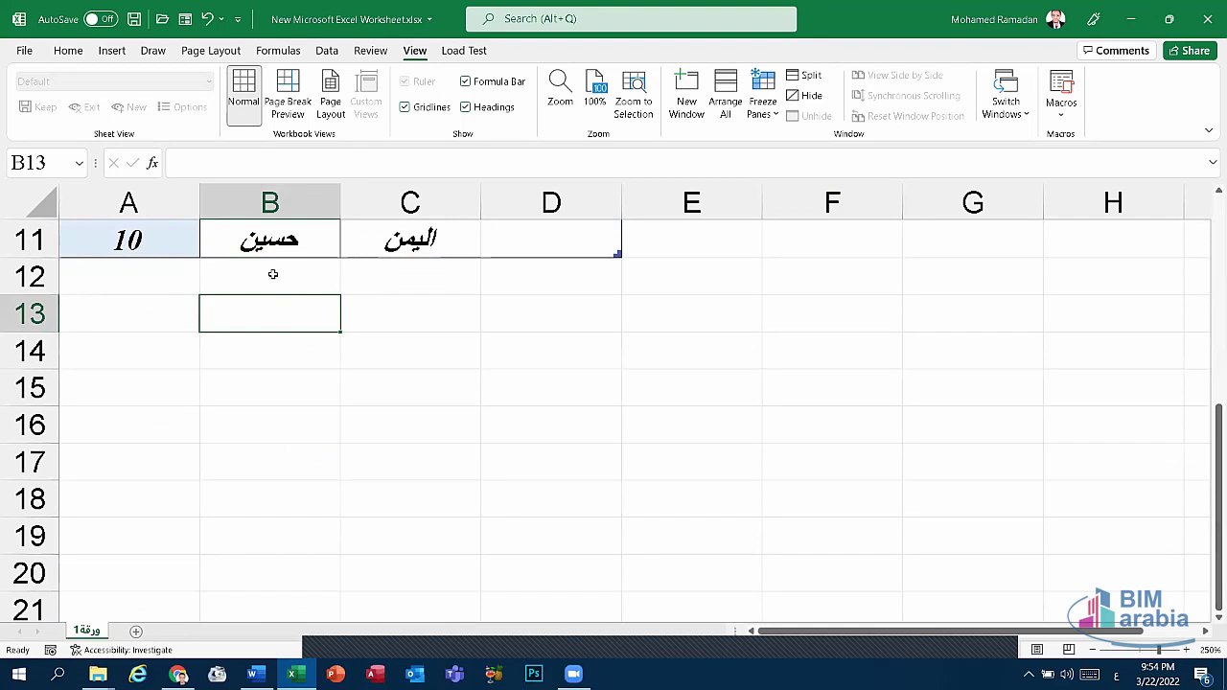
{"action": "left_click", "coordinate": [309, 269]}
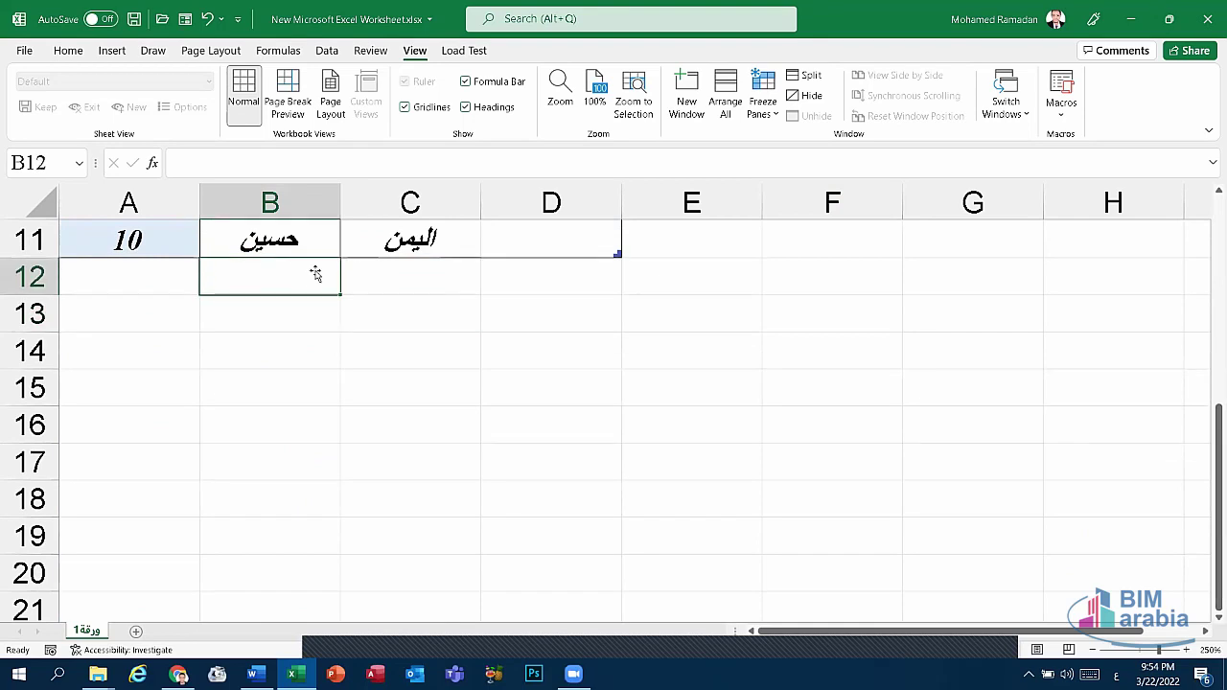
{"action": "left_click", "coordinate": [426, 279]}
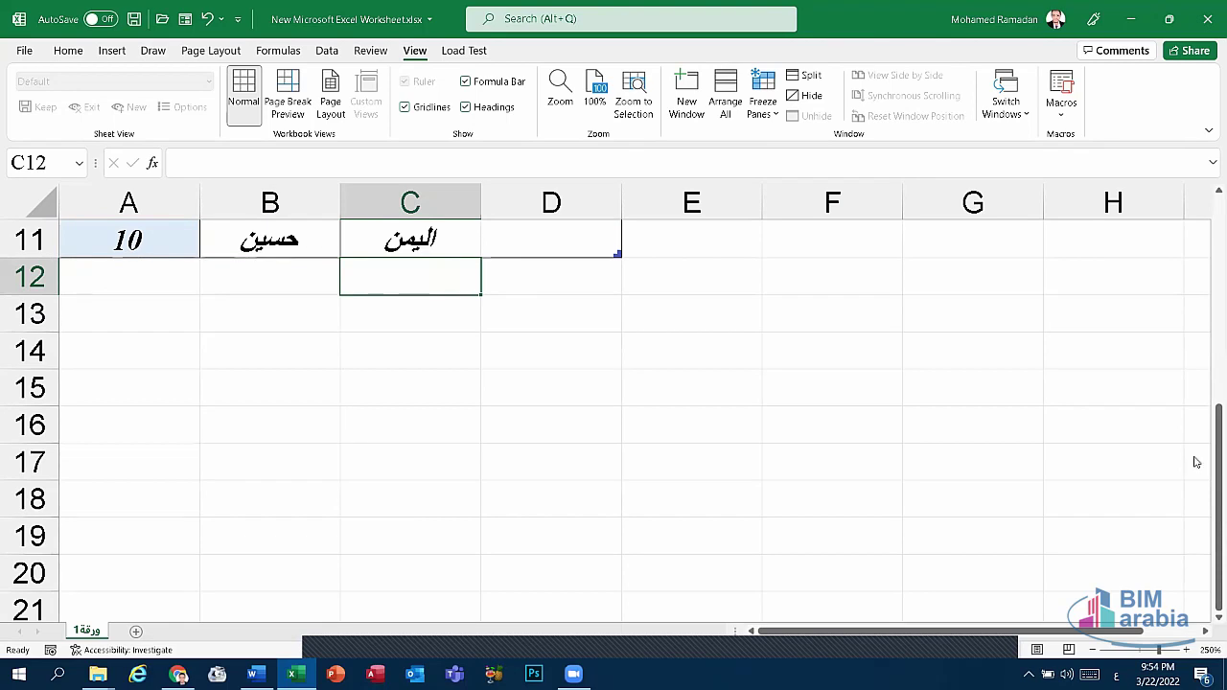
{"action": "left_click_drag", "start_coordinate": [1210, 411], "coordinate": [1209, 199]}
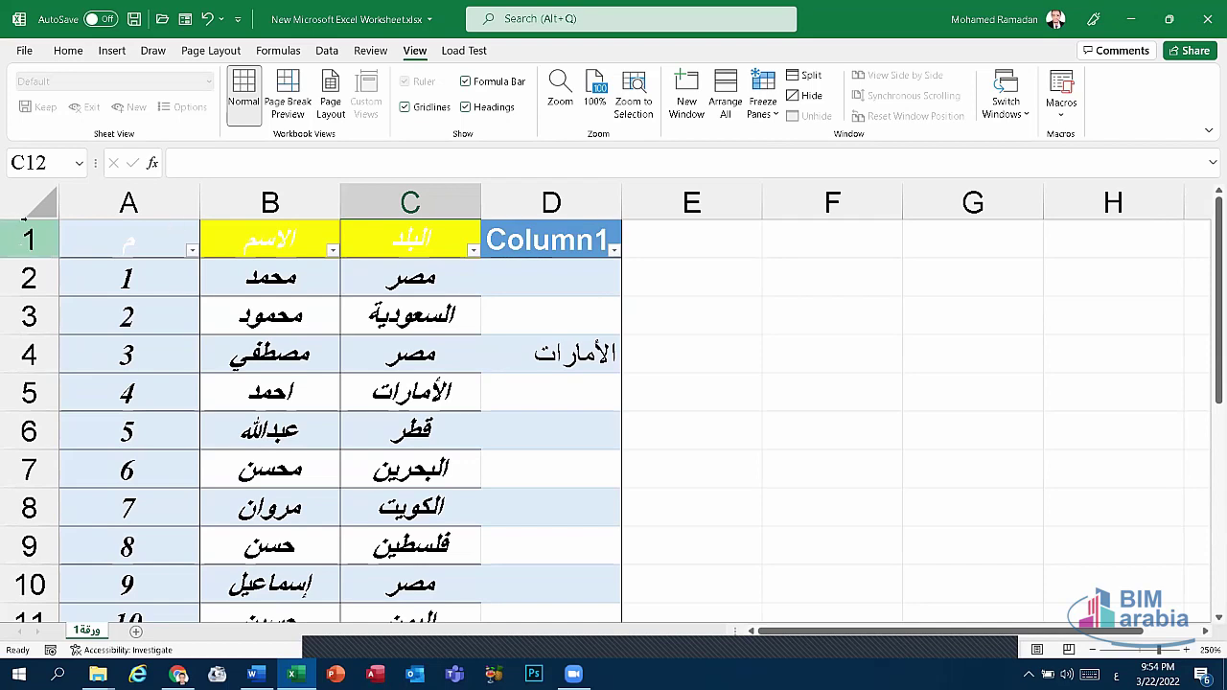
{"action": "left_click", "coordinate": [19, 245]}
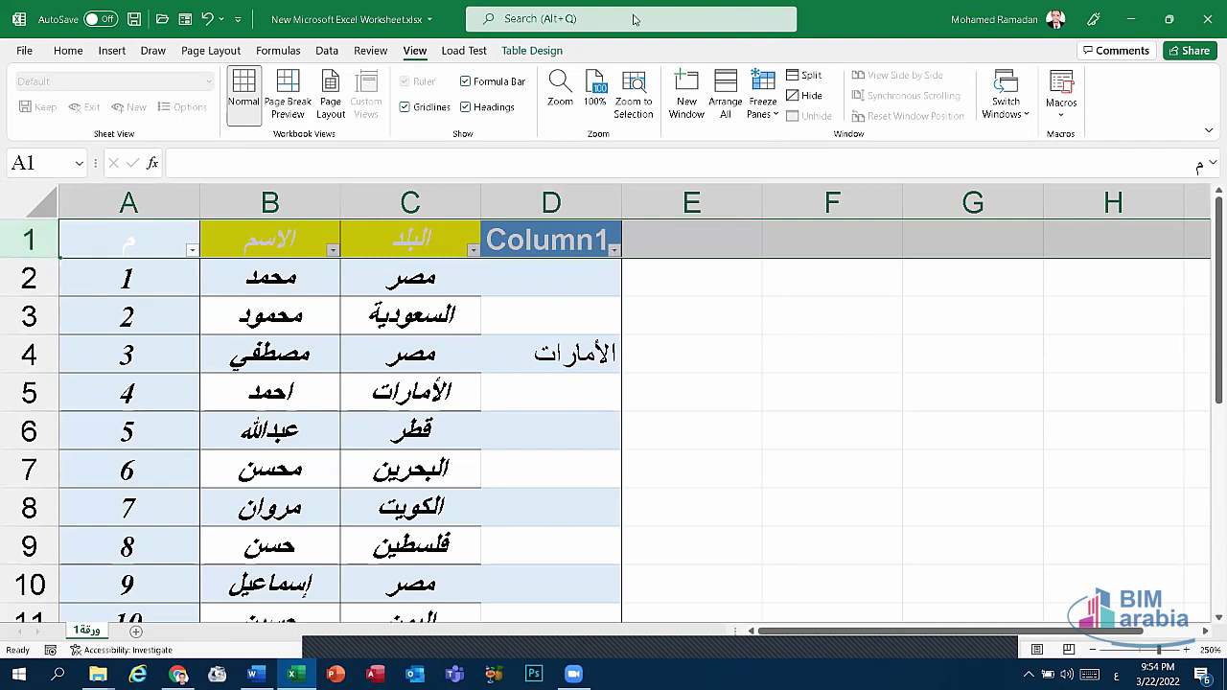
Freeze the top row and scroll down to check the header stays visible
{"action": "left_click", "coordinate": [769, 119]}
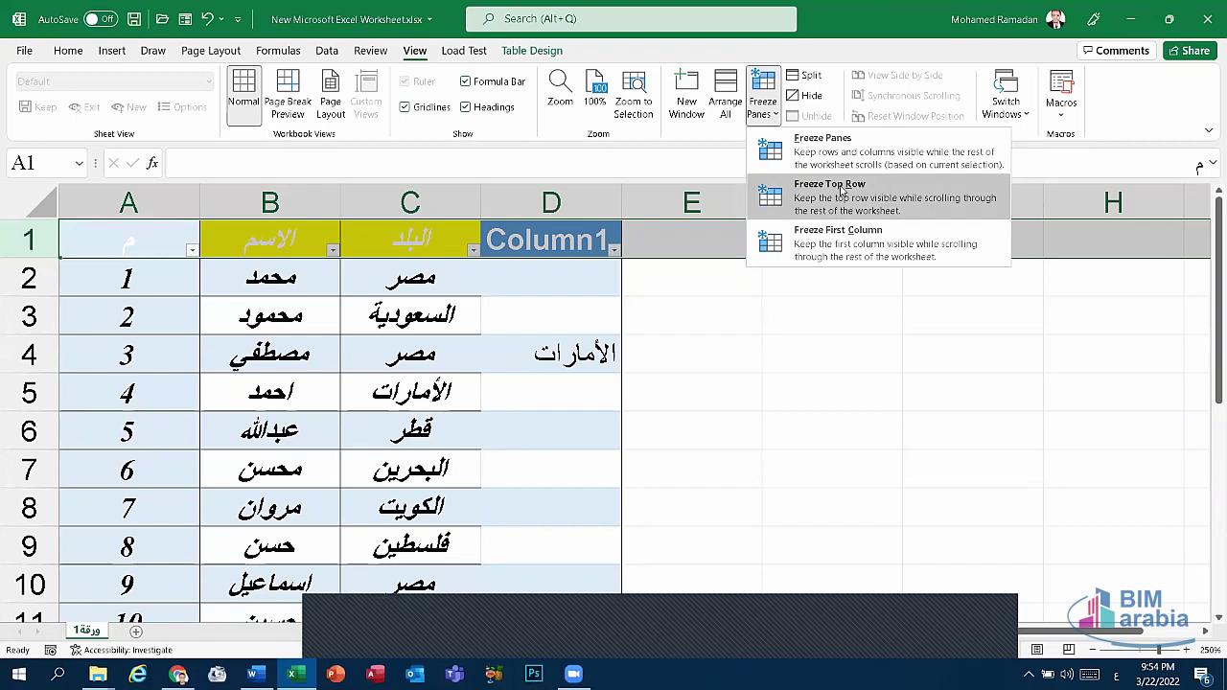
{"action": "left_click", "coordinate": [842, 190]}
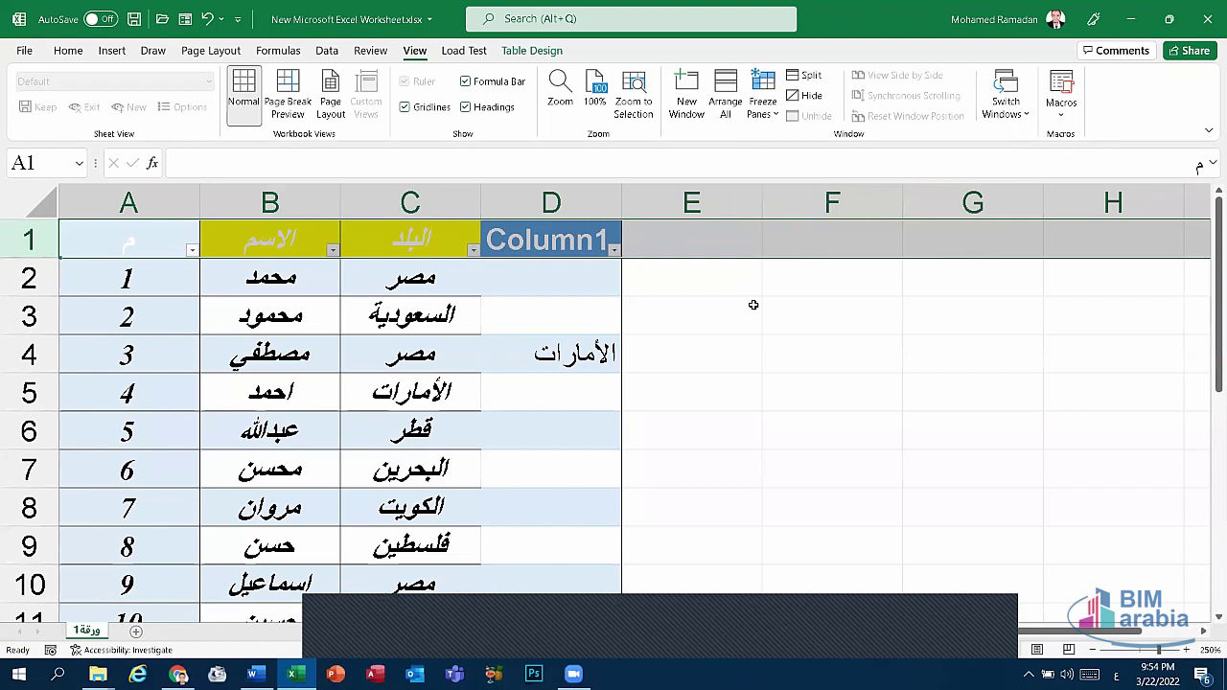
{"action": "left_click", "coordinate": [753, 305]}
{"action": "left_click_drag", "start_coordinate": [1208, 223], "coordinate": [1210, 535]}
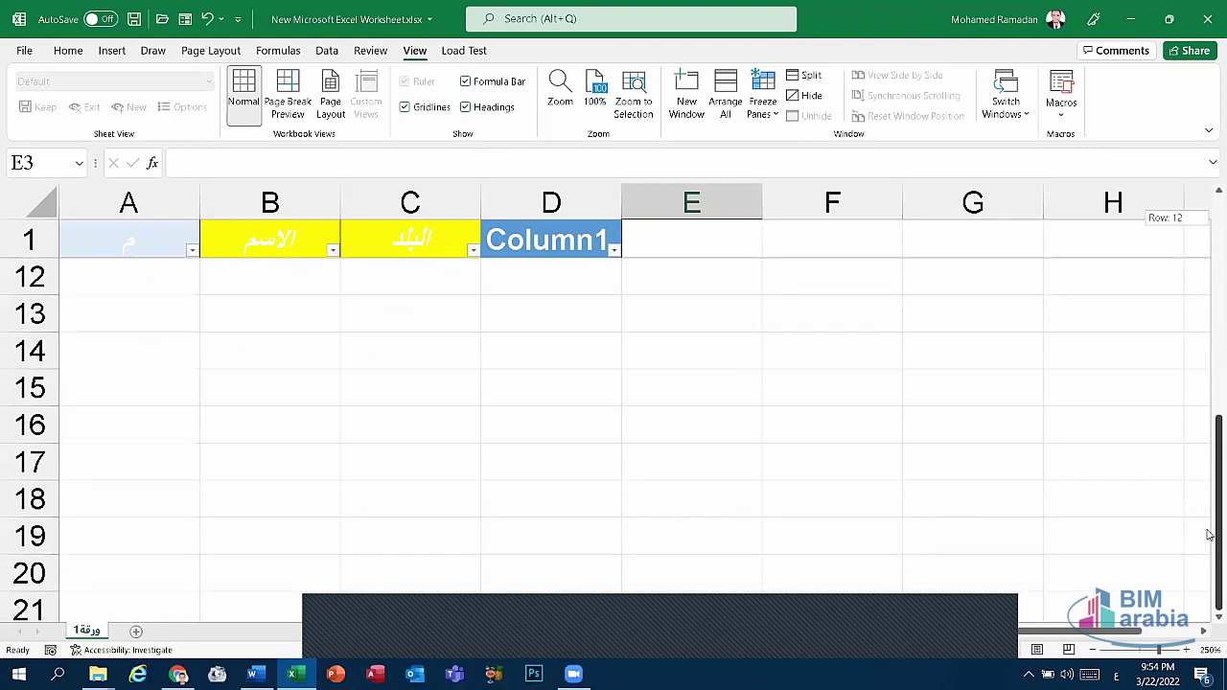
{"action": "left_click_drag", "start_coordinate": [1208, 206], "coordinate": [1210, 461]}
{"action": "left_click", "coordinate": [288, 284]}
{"action": "left_click", "coordinate": [140, 285]}
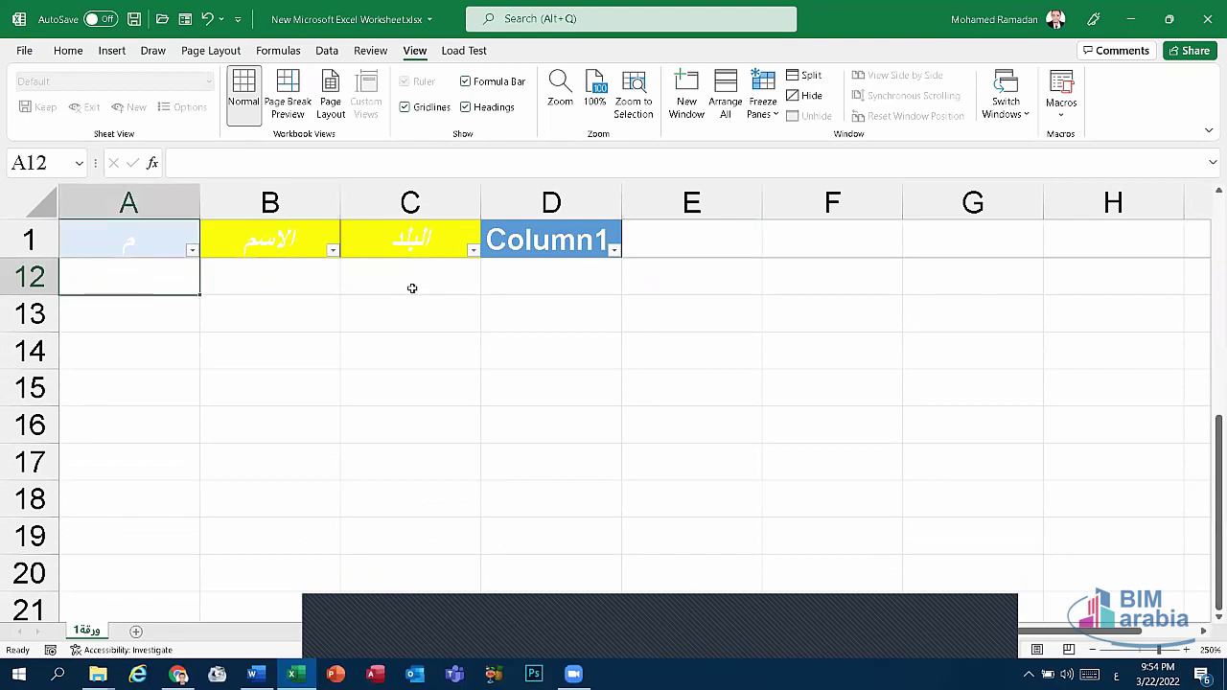
{"action": "left_click", "coordinate": [411, 285]}
{"action": "left_click_drag", "start_coordinate": [1217, 450], "coordinate": [1217, 230]}
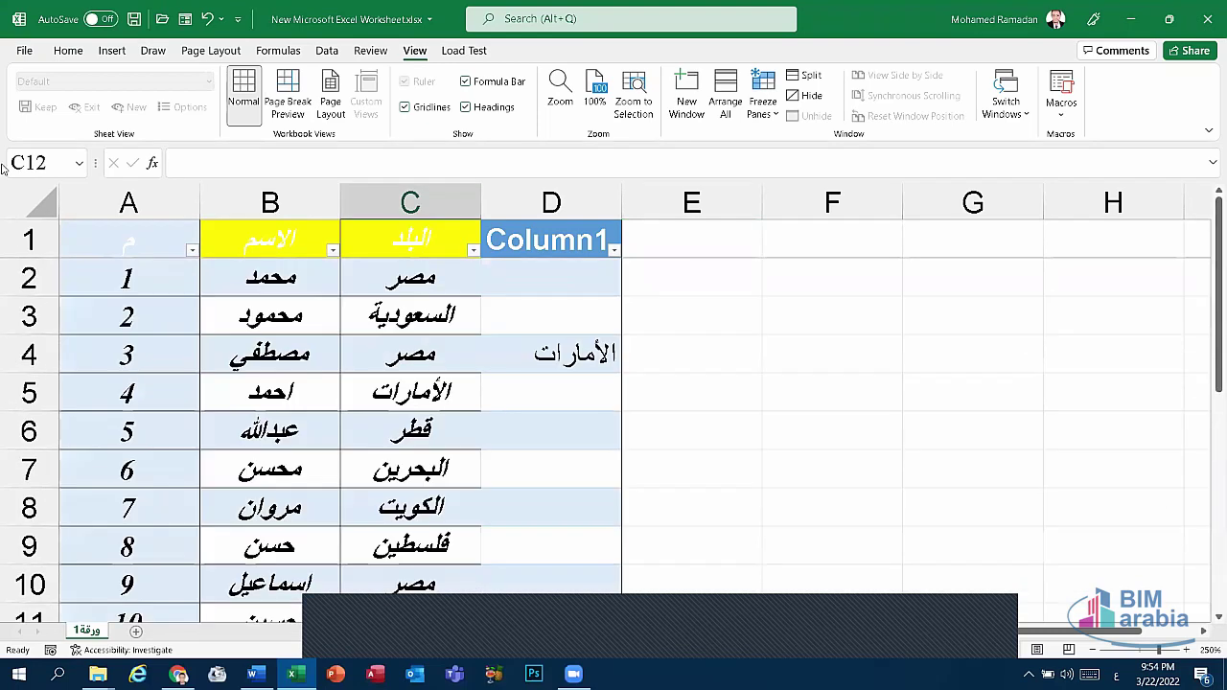
With row 1 selected, unfreeze the panes and freeze the top row again
{"action": "left_click", "coordinate": [14, 243]}
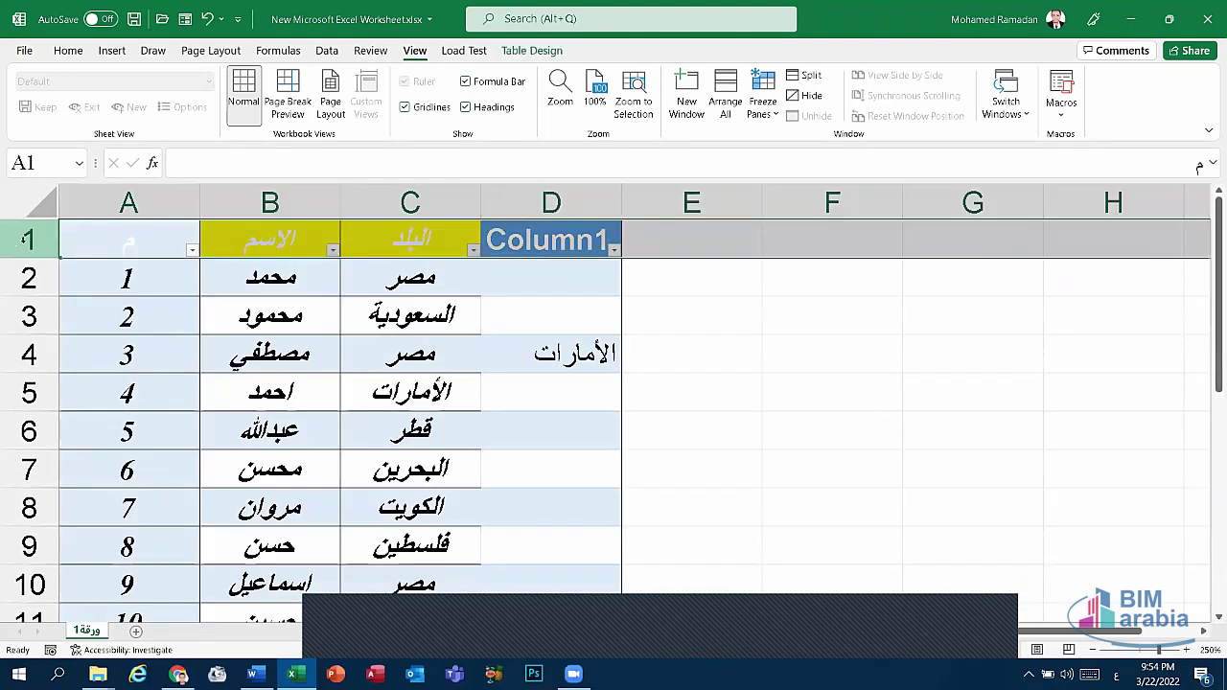
{"action": "left_click", "coordinate": [763, 105]}
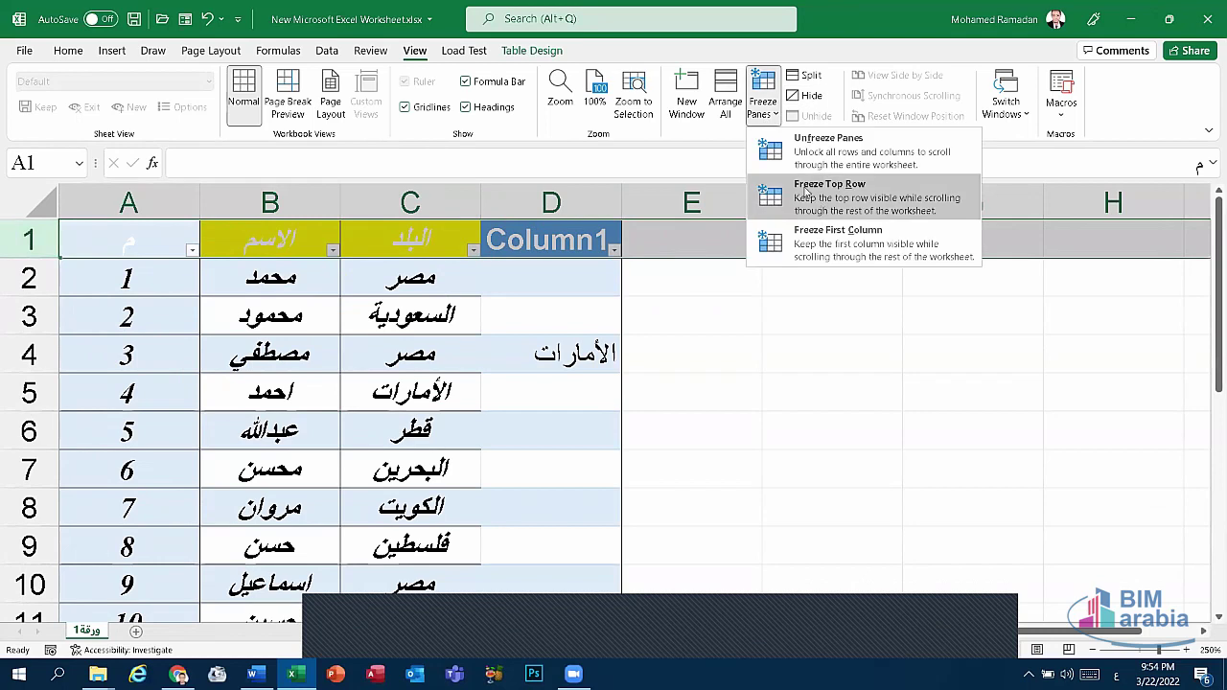
{"action": "left_click", "coordinate": [827, 146]}
{"action": "left_click", "coordinate": [763, 105]}
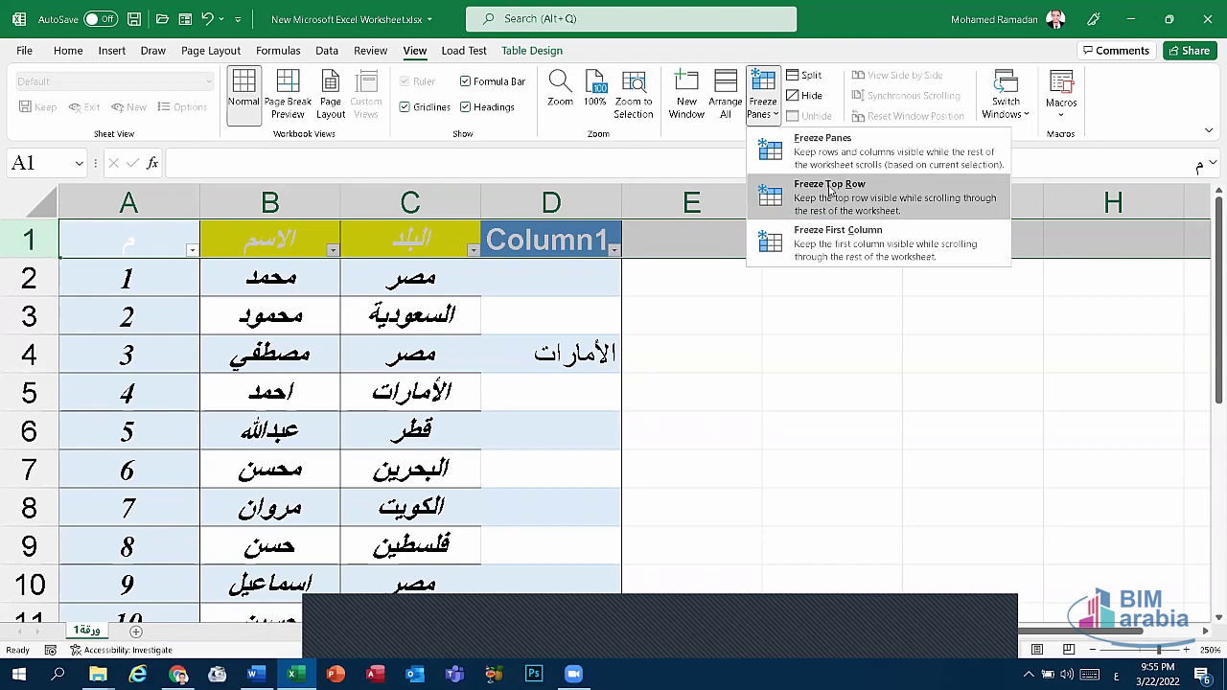
{"action": "left_click", "coordinate": [830, 192]}
{"action": "left_click", "coordinate": [785, 333]}
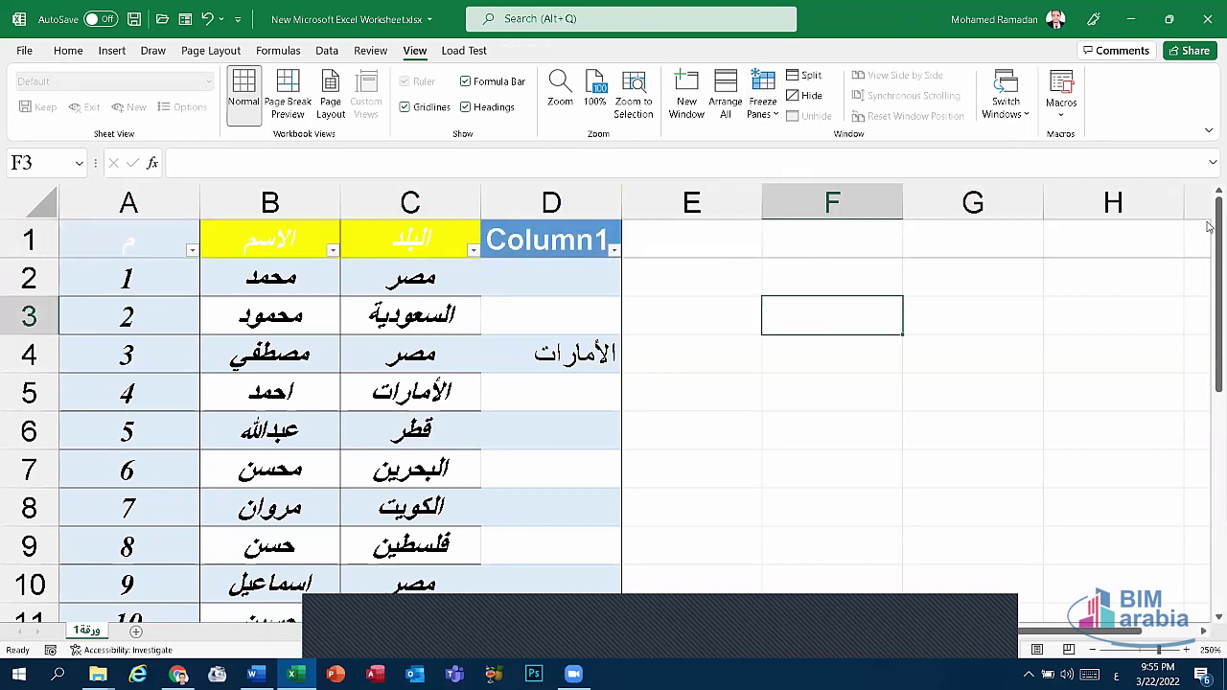
{"action": "left_click_drag", "start_coordinate": [1208, 273], "coordinate": [1210, 270]}
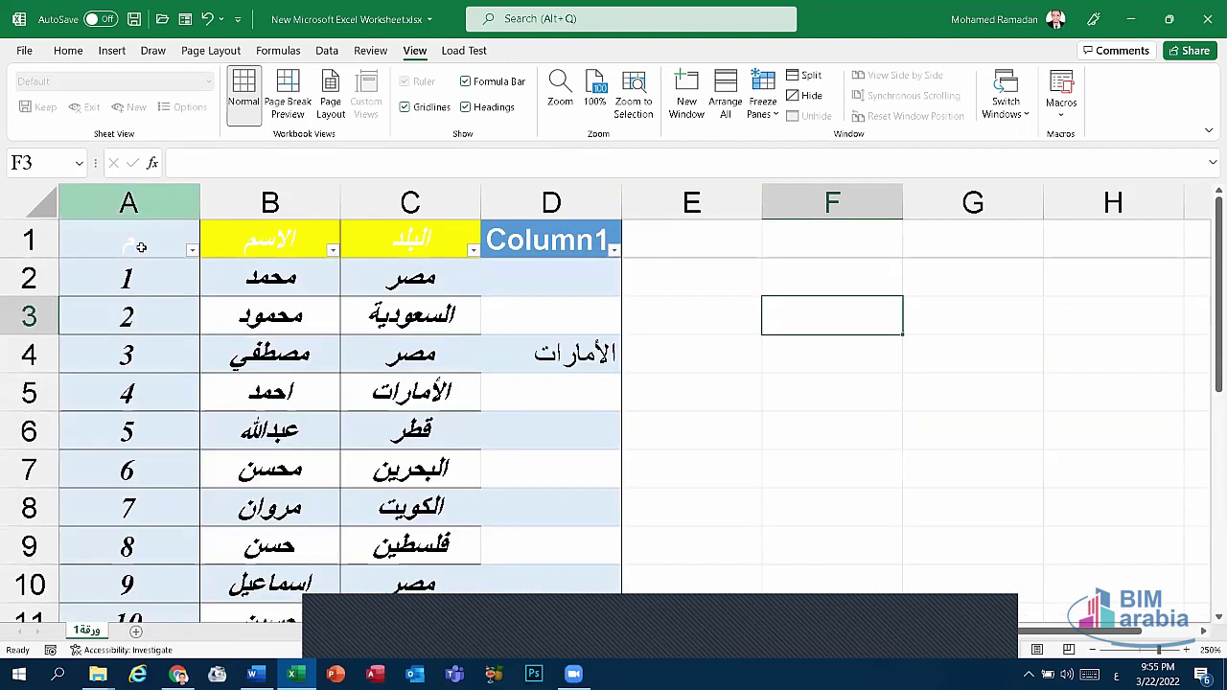
Freeze the first column (A) and scroll sideways to test it
{"action": "left_click", "coordinate": [133, 202]}
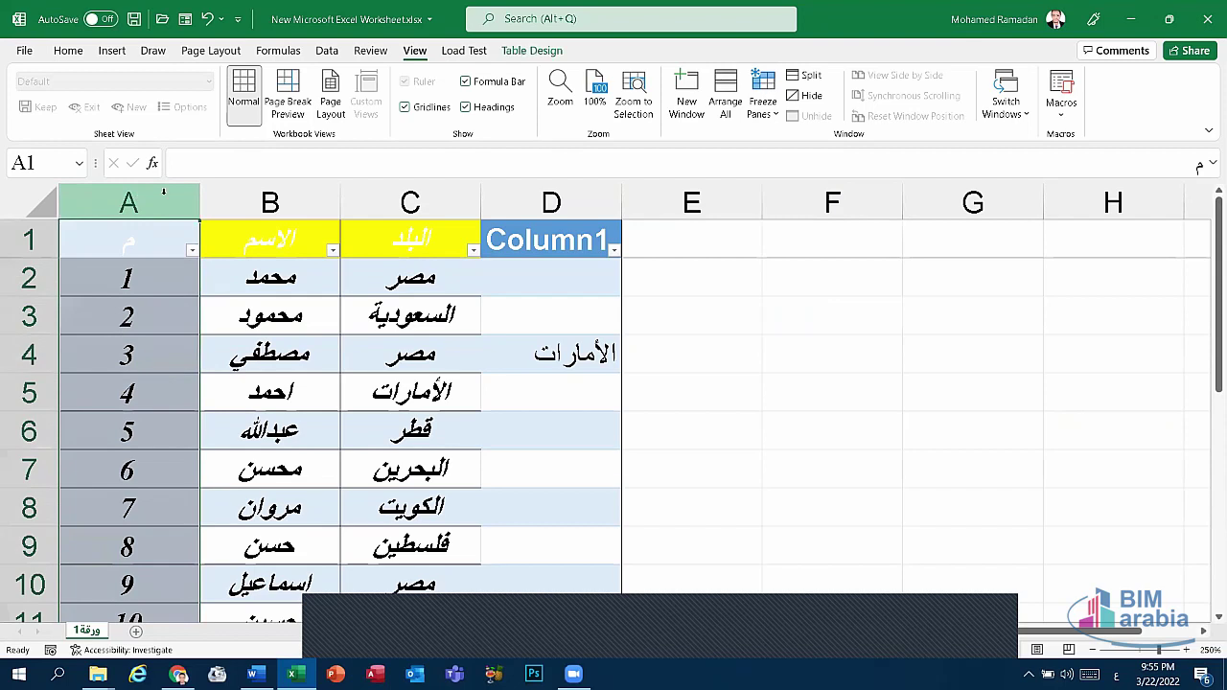
{"action": "left_click", "coordinate": [763, 96]}
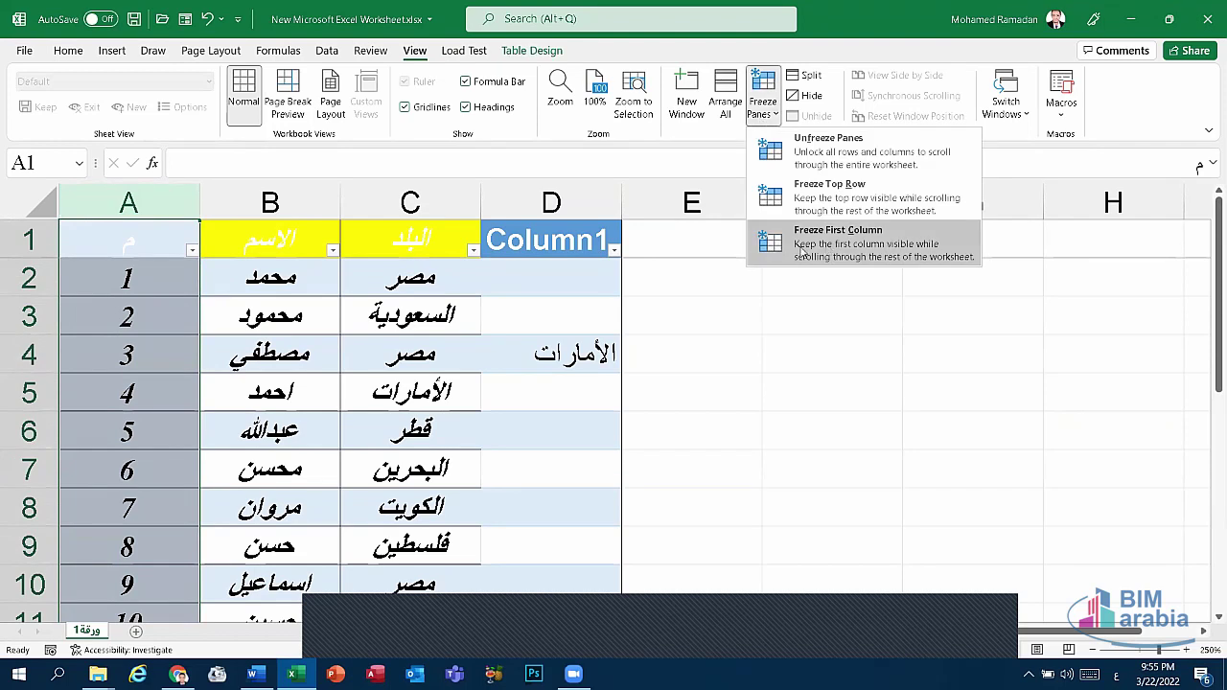
{"action": "left_click", "coordinate": [801, 249]}
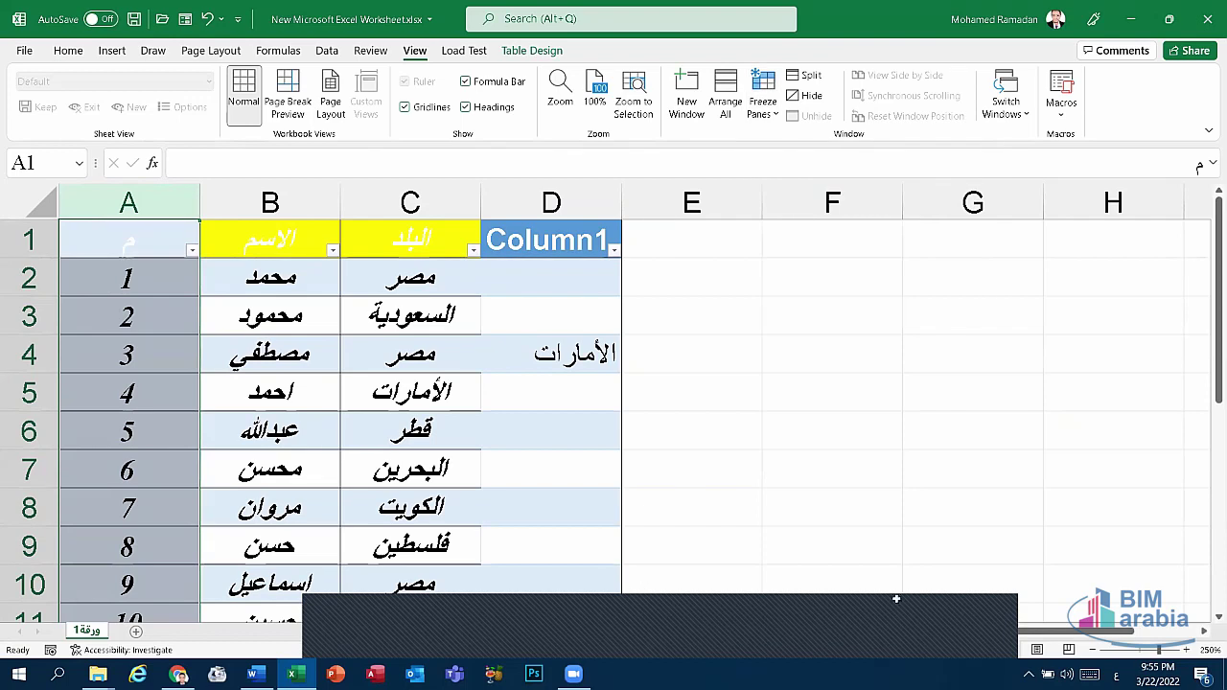
{"action": "mouse_move", "coordinate": [1053, 633]}
{"action": "left_mouse_down"}
{"action": "mouse_move", "coordinate": [1075, 635]}
{"action": "mouse_move", "coordinate": [892, 640]}
{"action": "mouse_move", "coordinate": [871, 625]}
{"action": "left_mouse_up"}
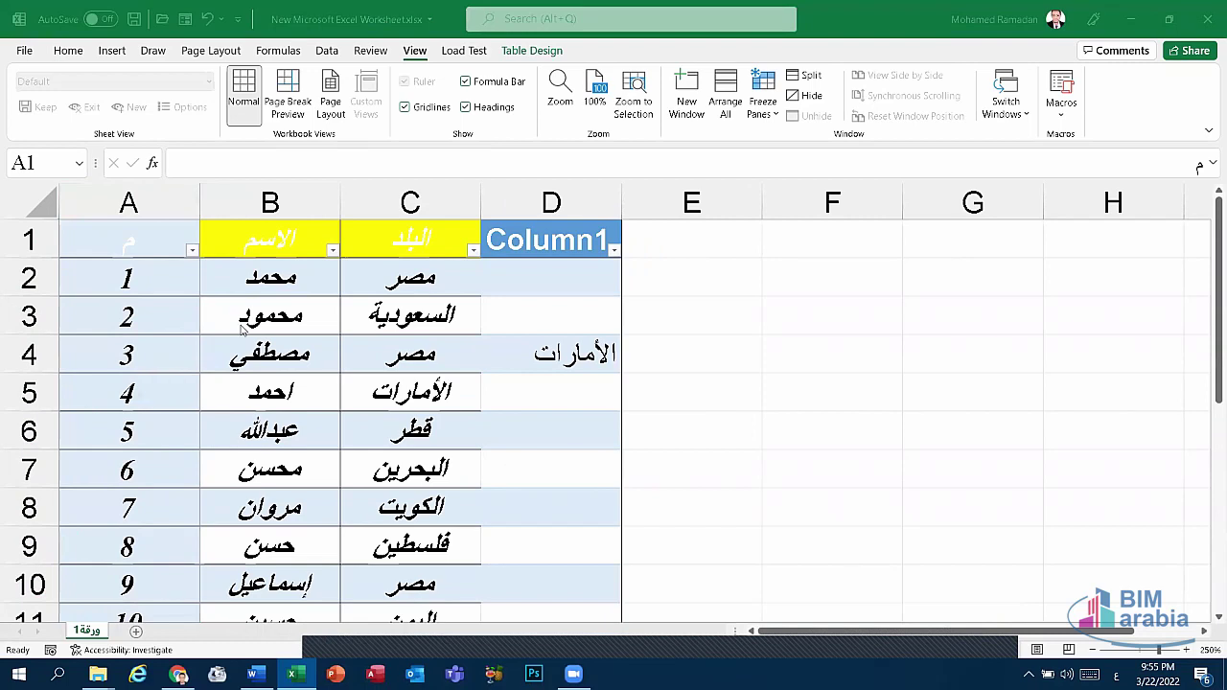
{"action": "key", "text": "ctrl+space"}
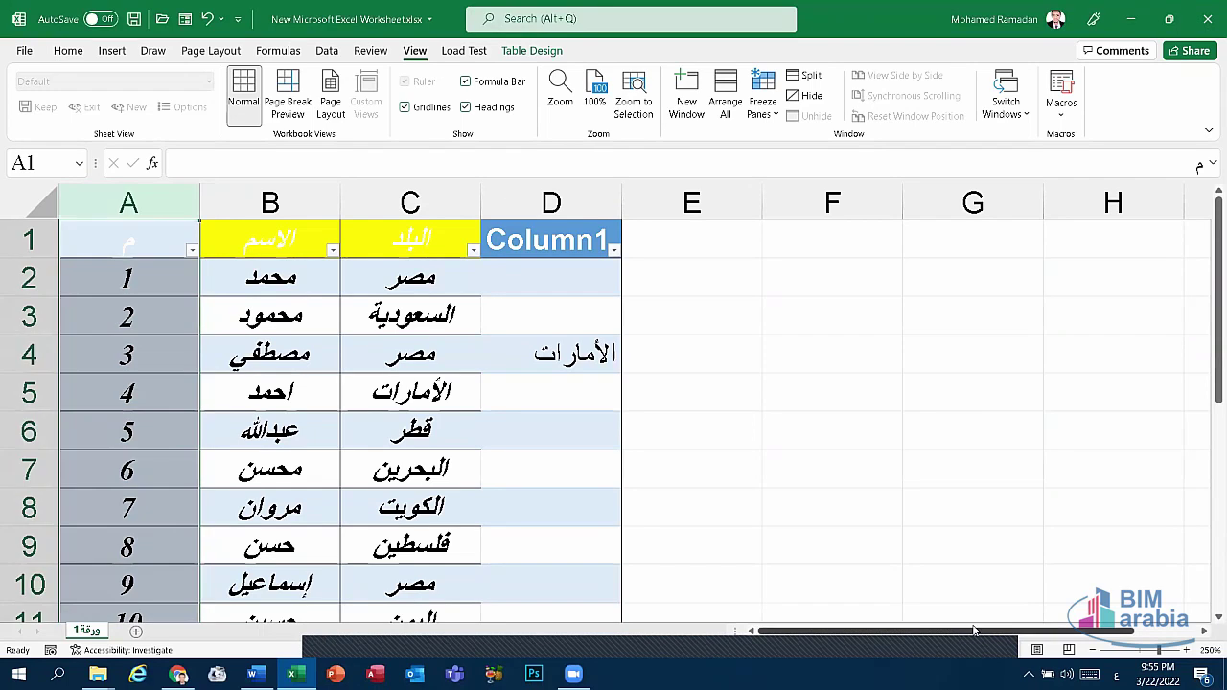
{"action": "left_click_drag", "start_coordinate": [973, 633], "coordinate": [912, 642]}
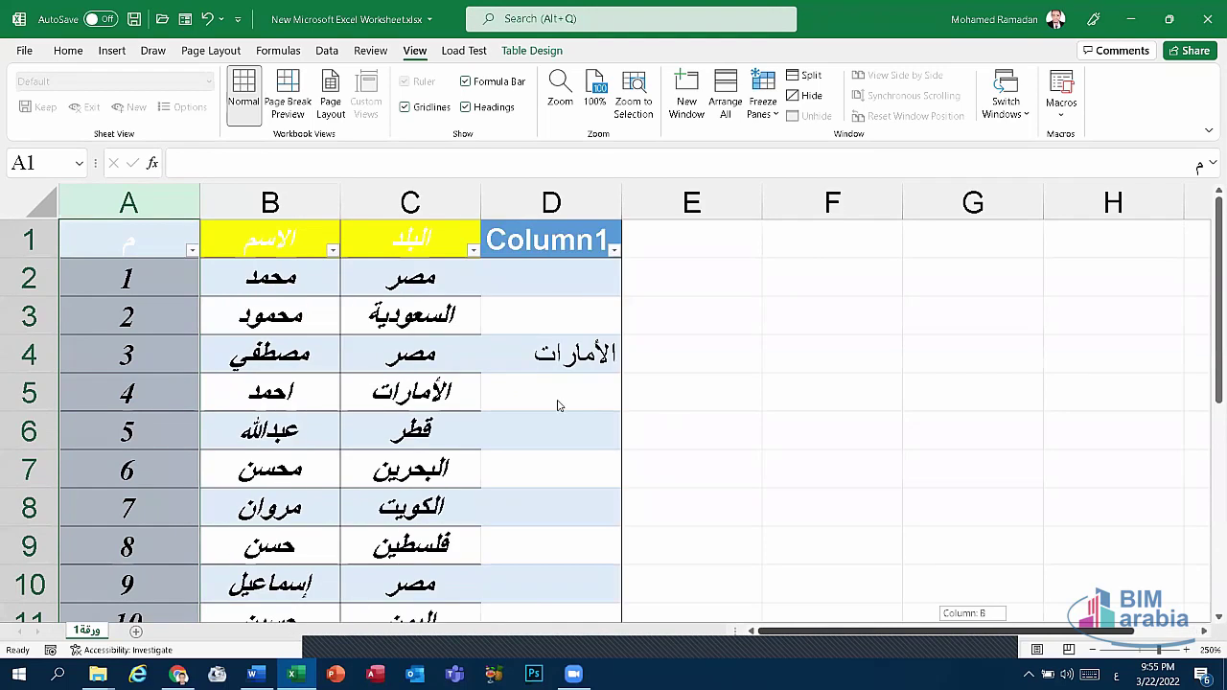
{"action": "left_click_drag", "start_coordinate": [911, 642], "coordinate": [772, 85]}
Unfreeze all panes and select the header row 1
{"action": "left_click", "coordinate": [763, 104]}
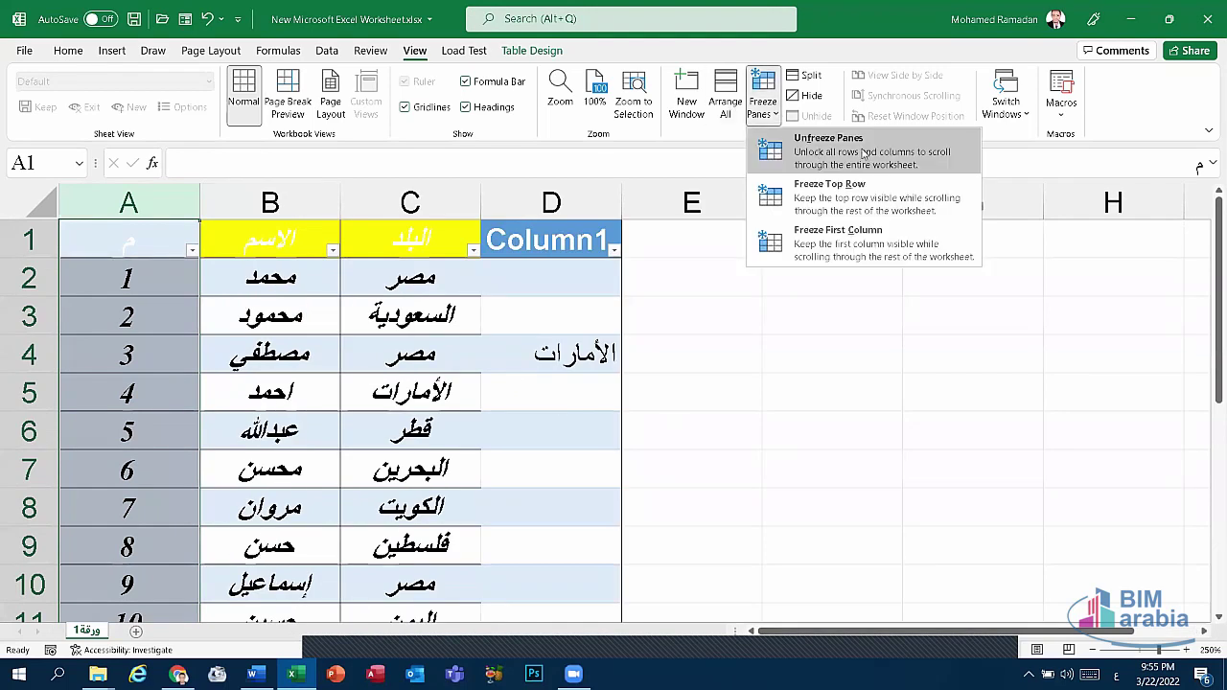
{"action": "left_click", "coordinate": [847, 148]}
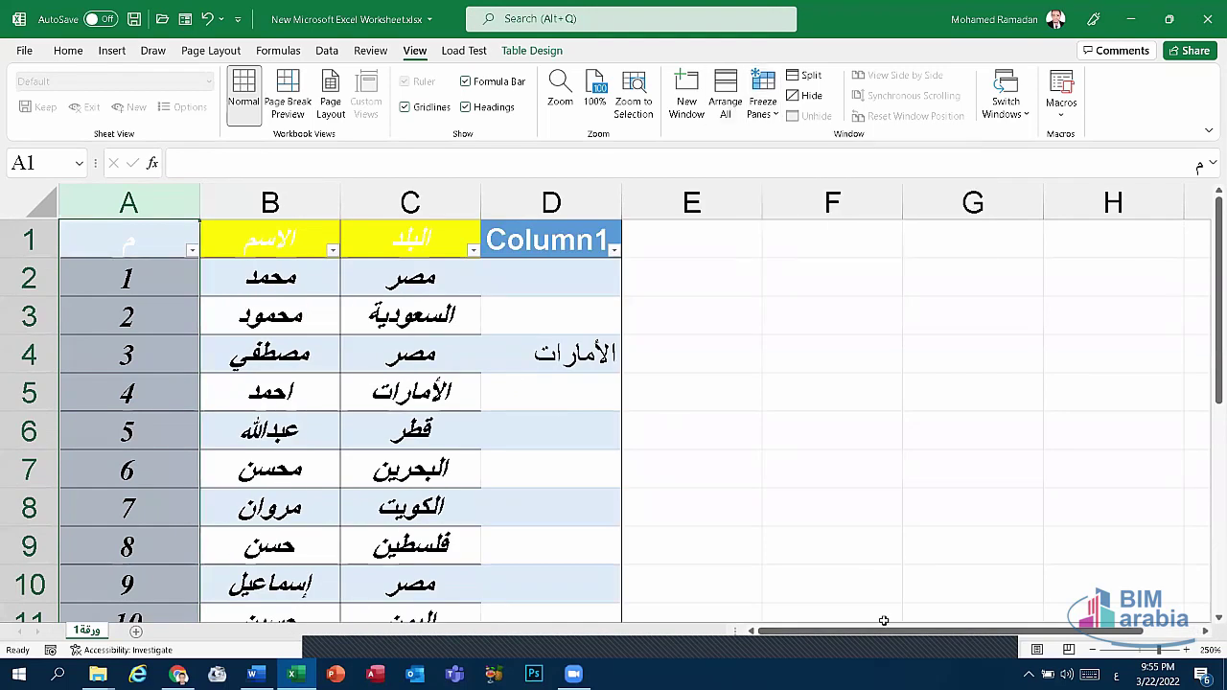
{"action": "mouse_move", "coordinate": [884, 630]}
{"action": "left_mouse_down"}
{"action": "mouse_move", "coordinate": [892, 641]}
{"action": "mouse_move", "coordinate": [836, 632]}
{"action": "left_mouse_up"}
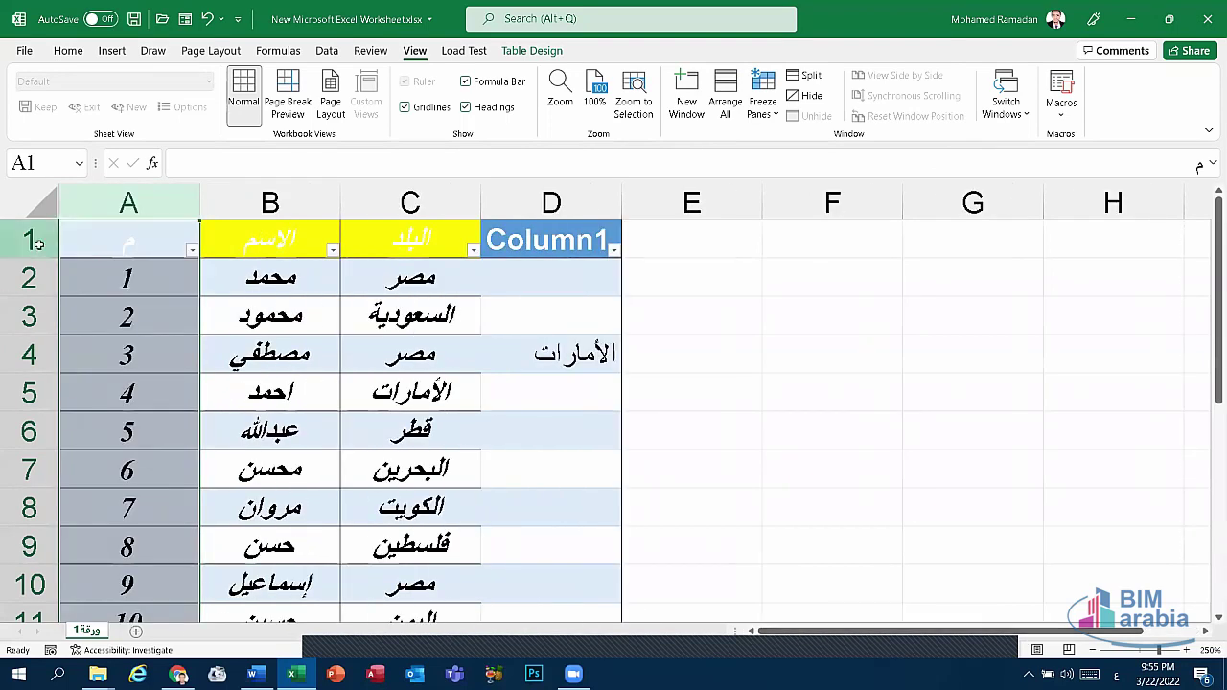
{"action": "left_click", "coordinate": [29, 240]}
Check Freeze Panes and Switch Windows without changes, then select F5 and show the Data tools
{"action": "left_click", "coordinate": [769, 108]}
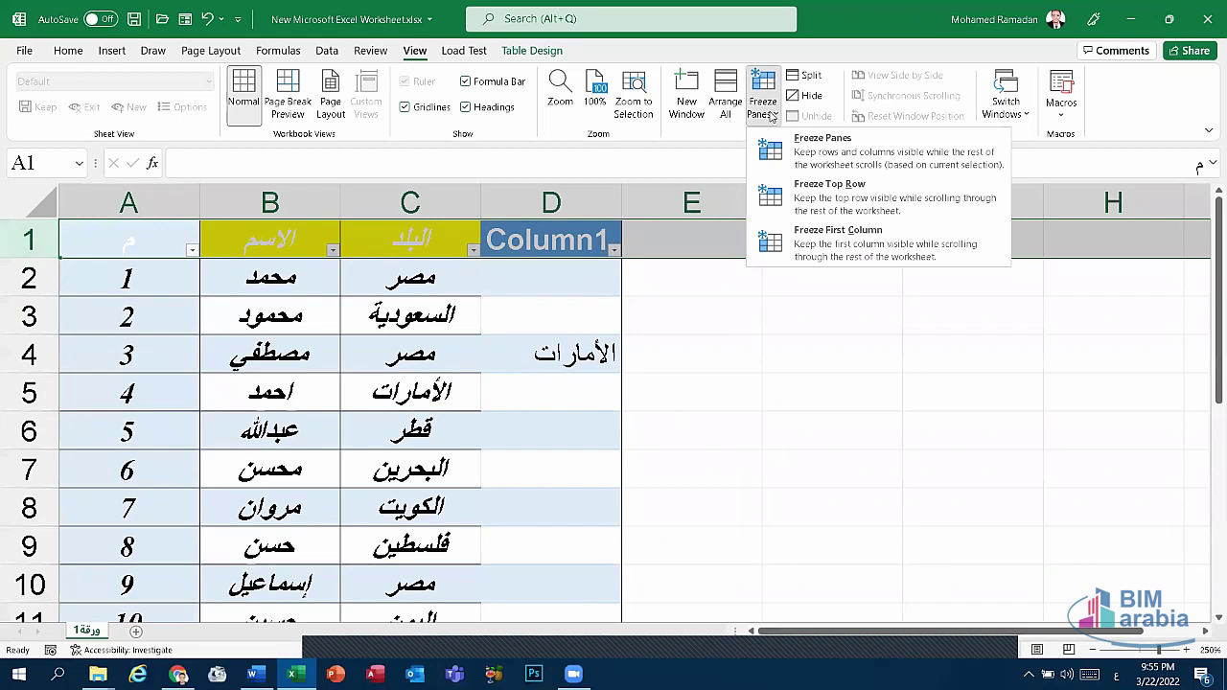
{"action": "left_click", "coordinate": [805, 134]}
{"action": "left_click_drag", "start_coordinate": [1210, 227], "coordinate": [1209, 107]}
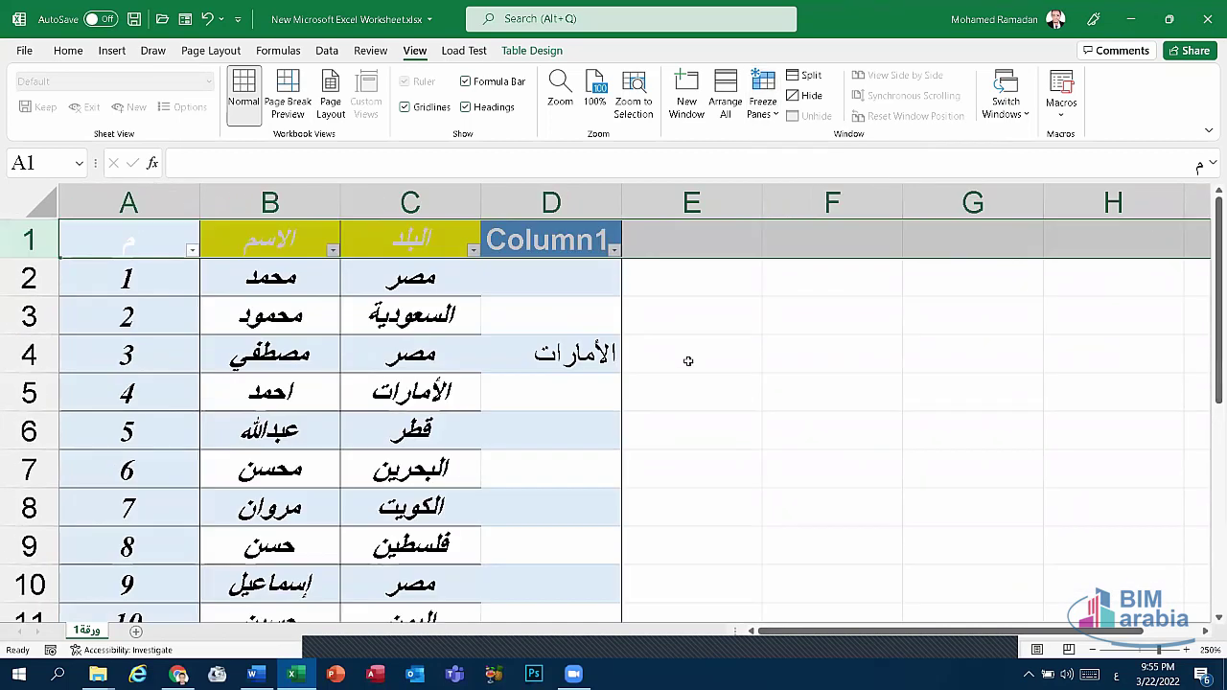
{"action": "left_click", "coordinate": [687, 358]}
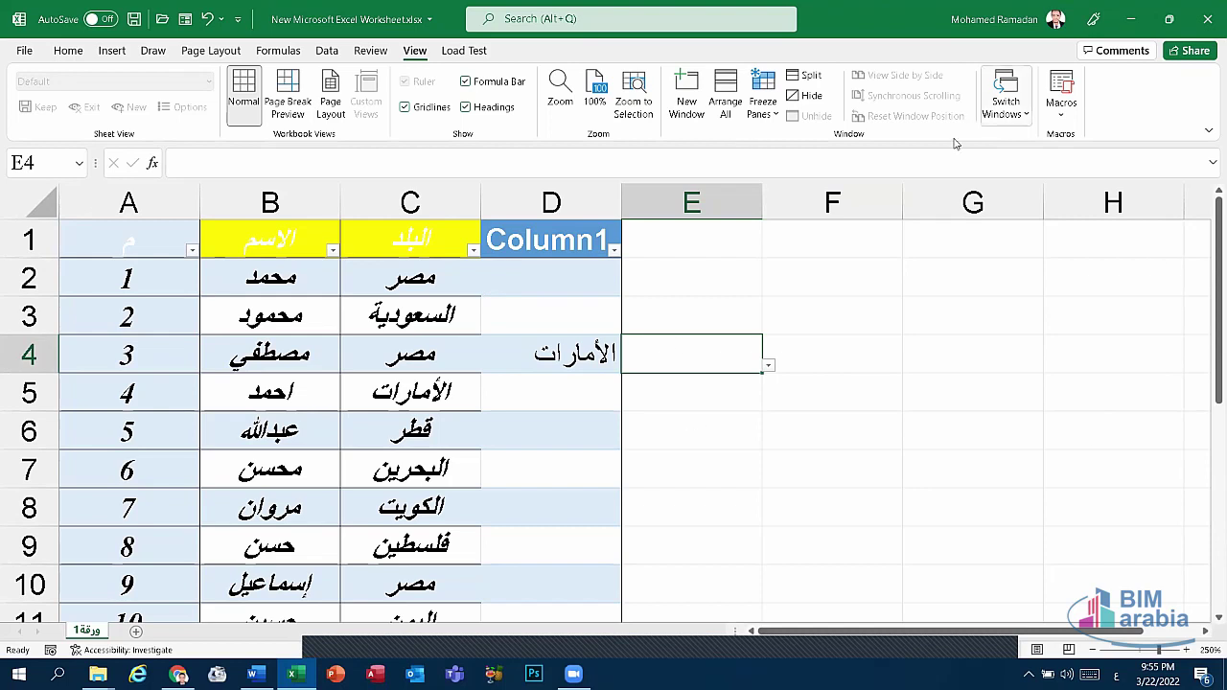
{"action": "left_click", "coordinate": [1003, 114]}
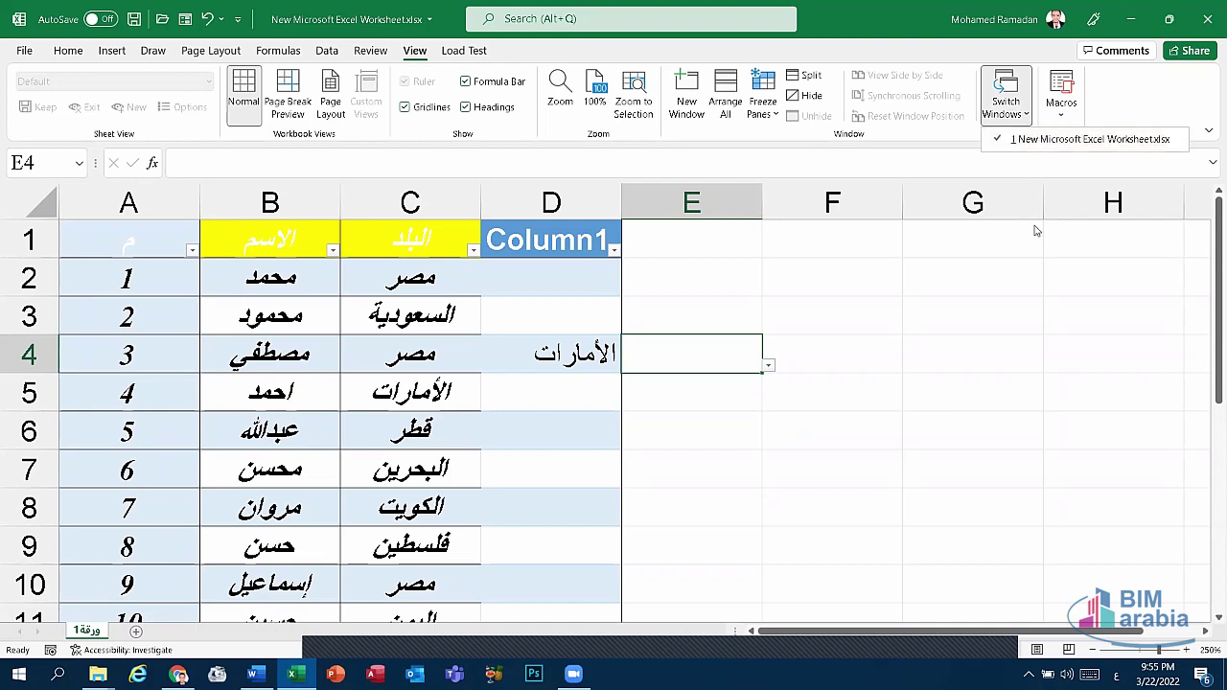
{"action": "left_click", "coordinate": [814, 399]}
{"action": "left_click", "coordinate": [814, 394]}
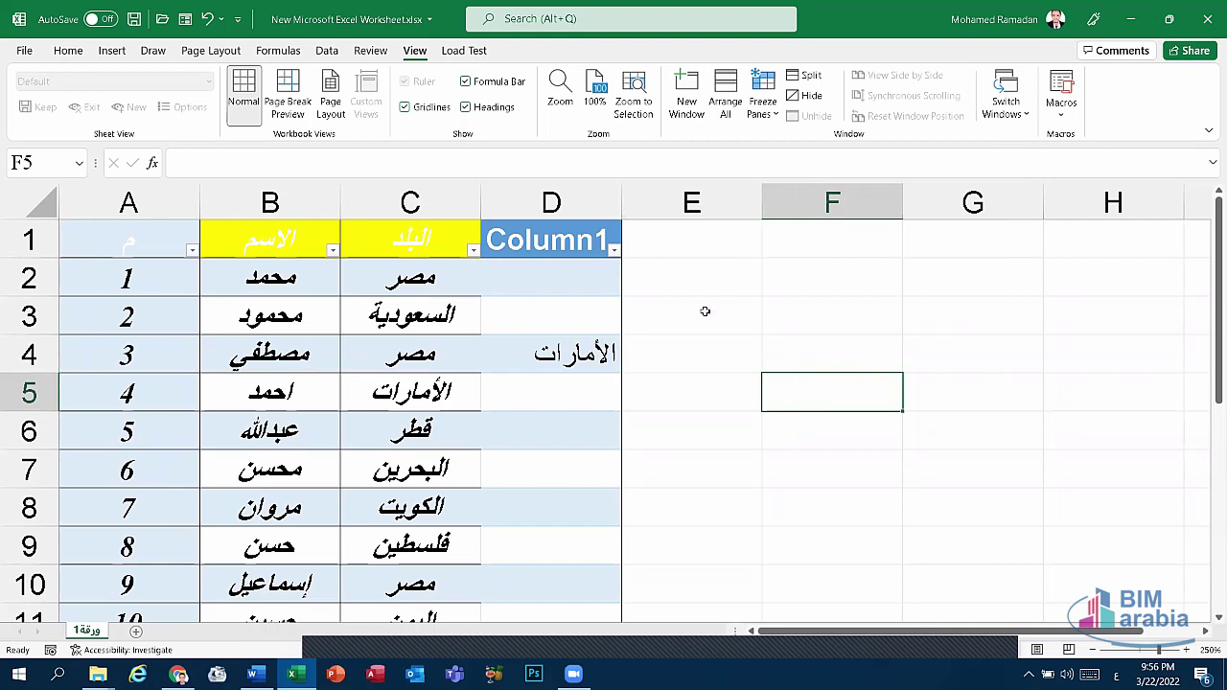
{"action": "left_click", "coordinate": [324, 52]}
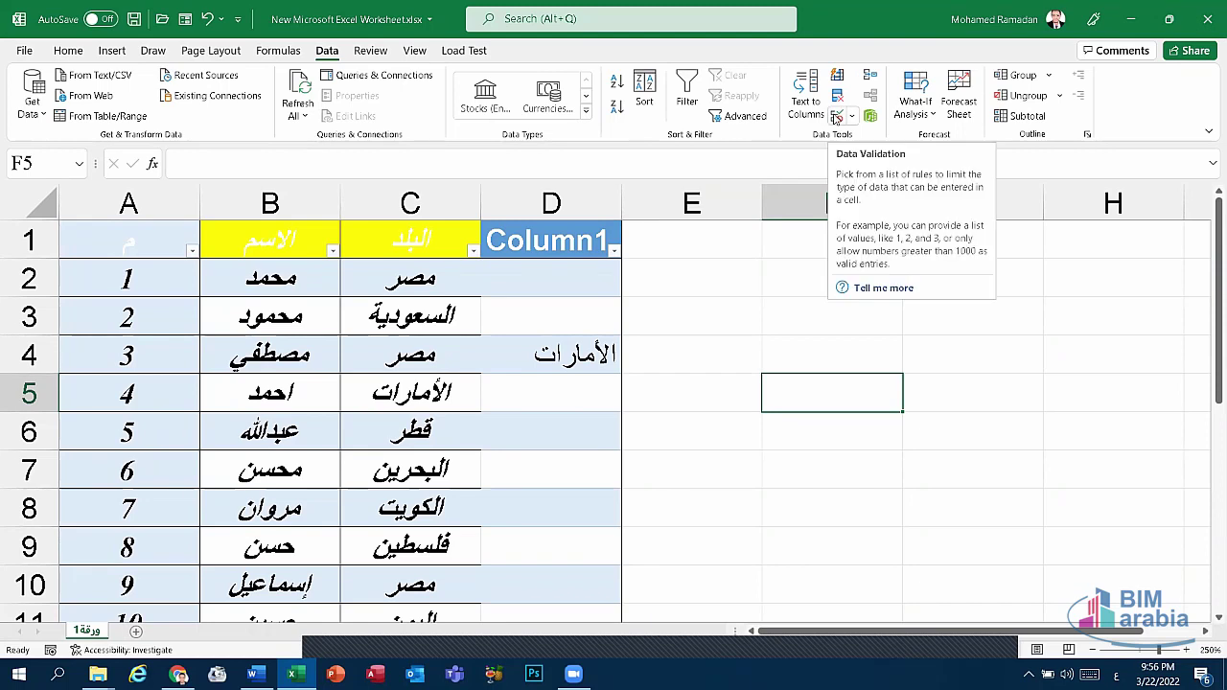
Add a List data validation to F5 with source =$C$2:$C$11
{"action": "left_click", "coordinate": [836, 116]}
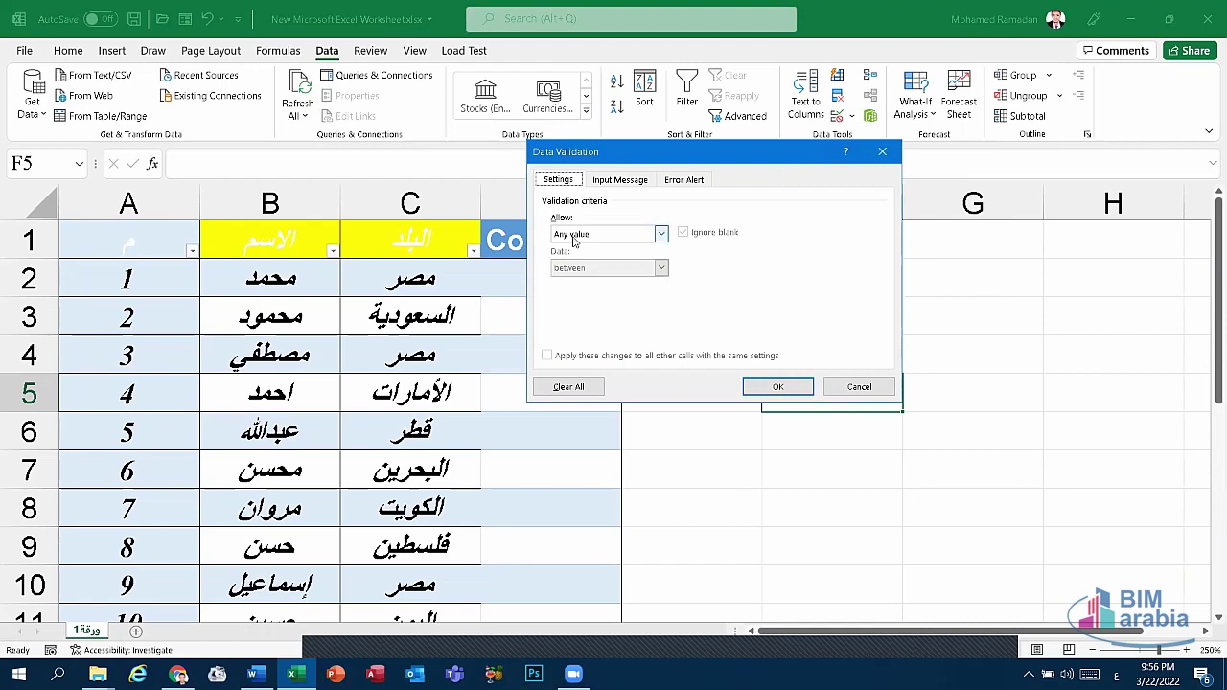
{"action": "left_click", "coordinate": [572, 237]}
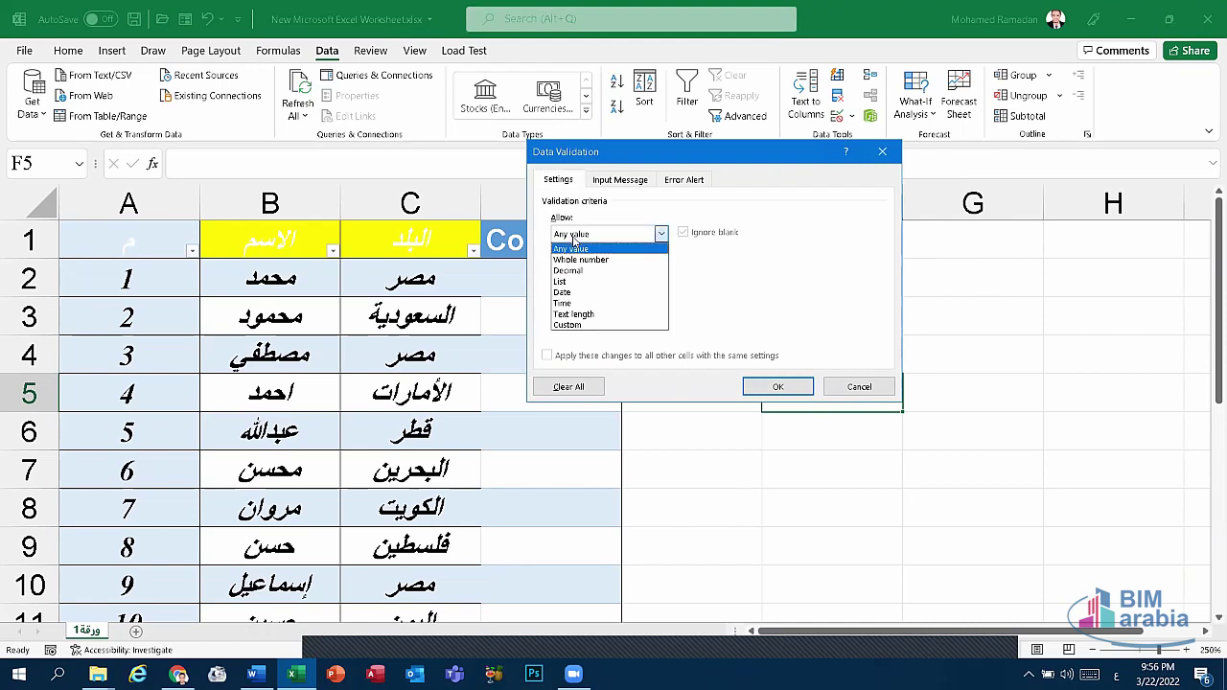
{"action": "left_click", "coordinate": [571, 282]}
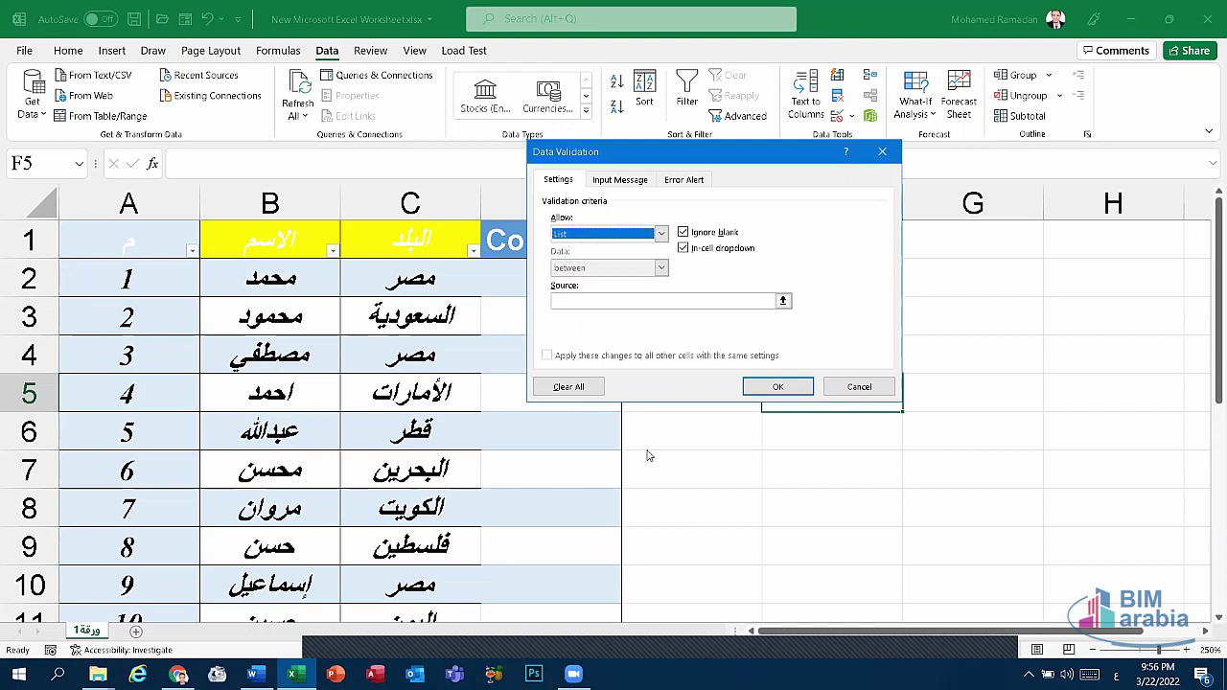
{"action": "left_click", "coordinate": [592, 303]}
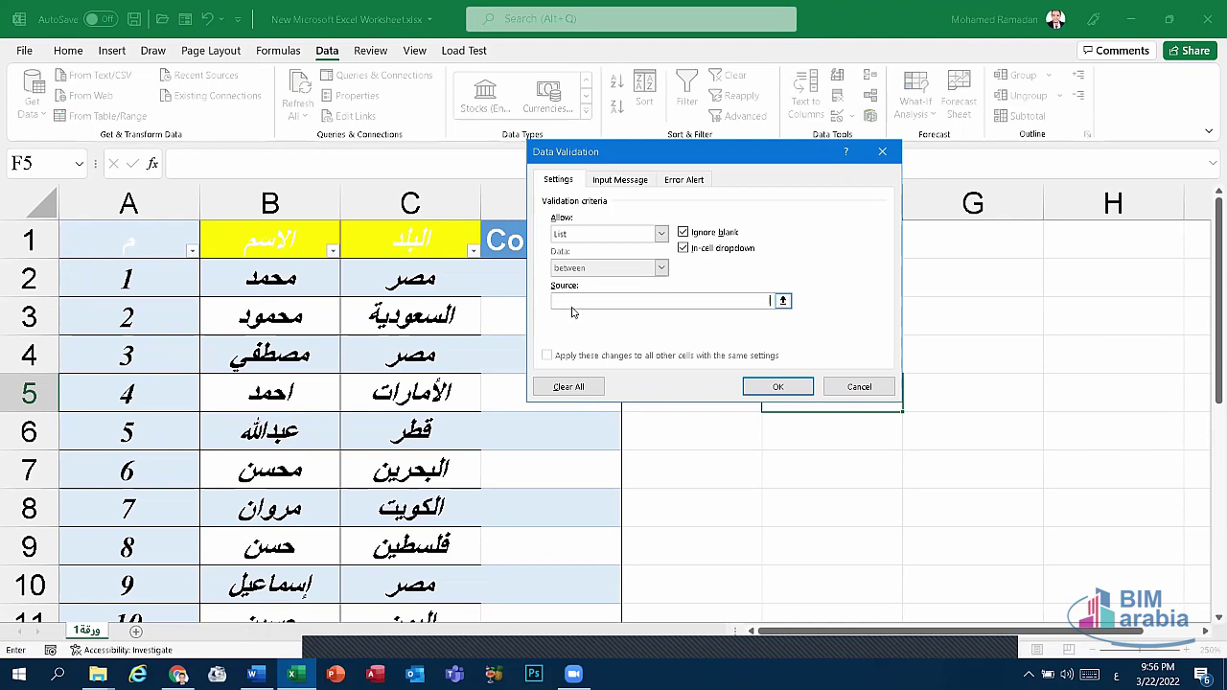
{"action": "left_click_drag", "start_coordinate": [434, 277], "coordinate": [438, 630]}
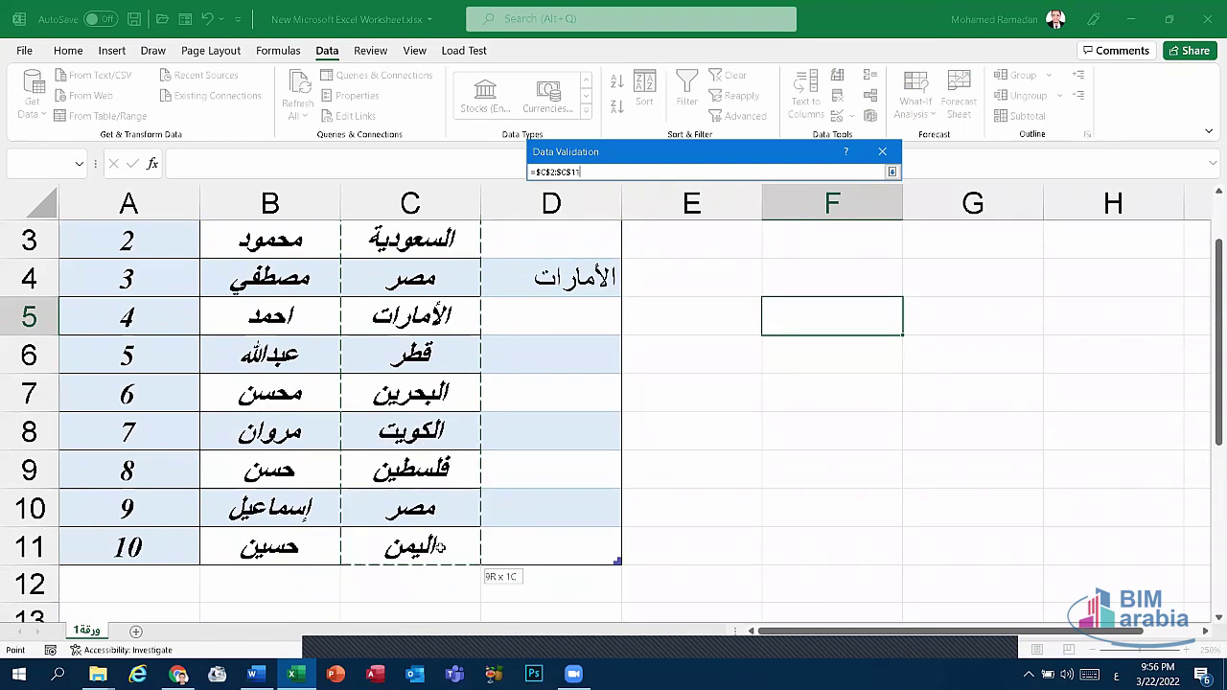
{"action": "left_click_drag", "start_coordinate": [438, 631], "coordinate": [443, 213]}
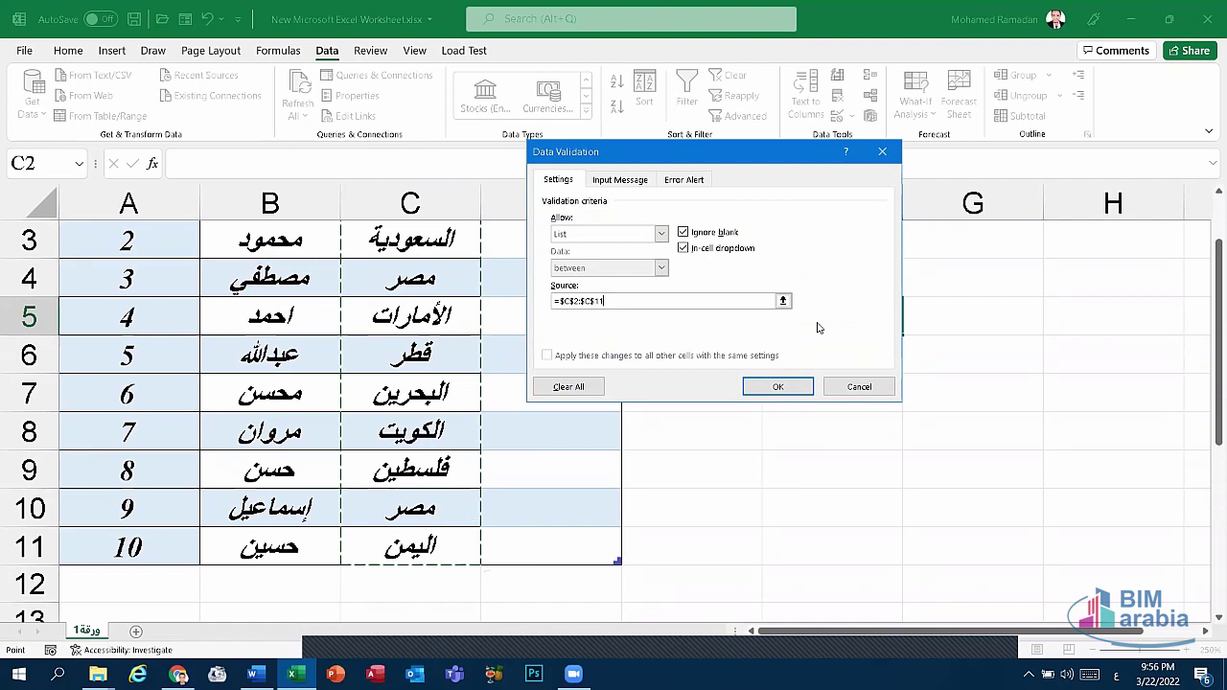
{"action": "left_click", "coordinate": [780, 388]}
Pick قطر from F5's new dropdown list and move on to F6
{"action": "left_click", "coordinate": [892, 388]}
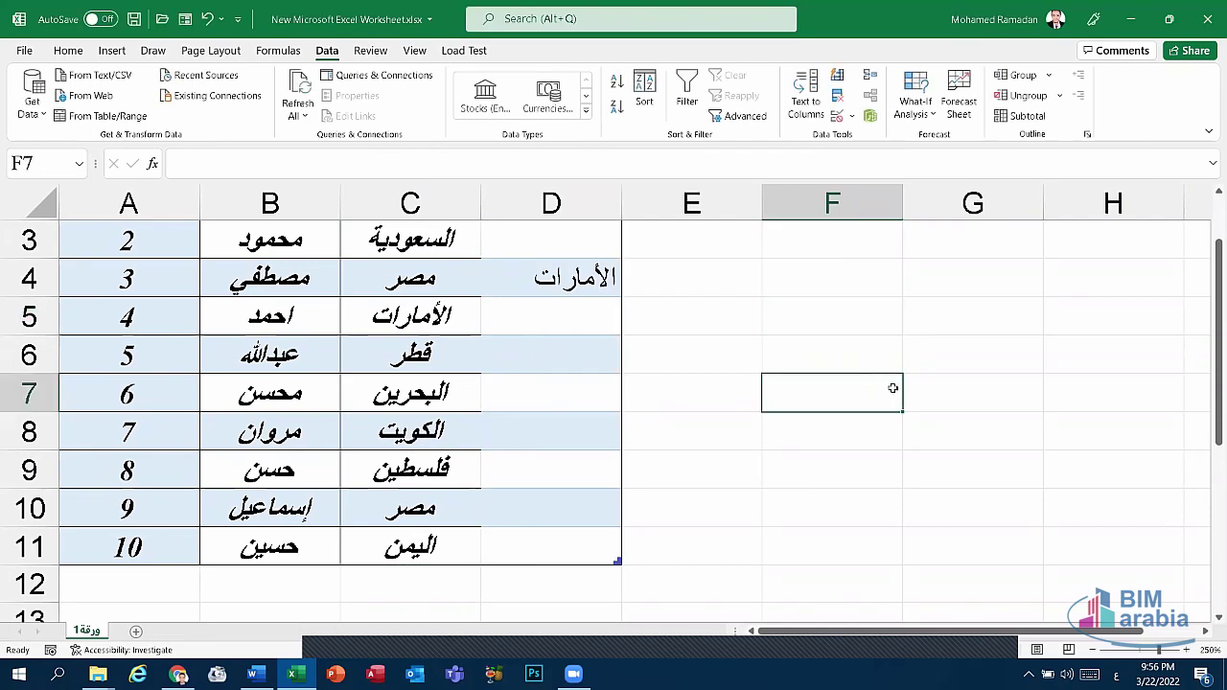
{"action": "left_click", "coordinate": [888, 326]}
{"action": "left_click", "coordinate": [908, 330]}
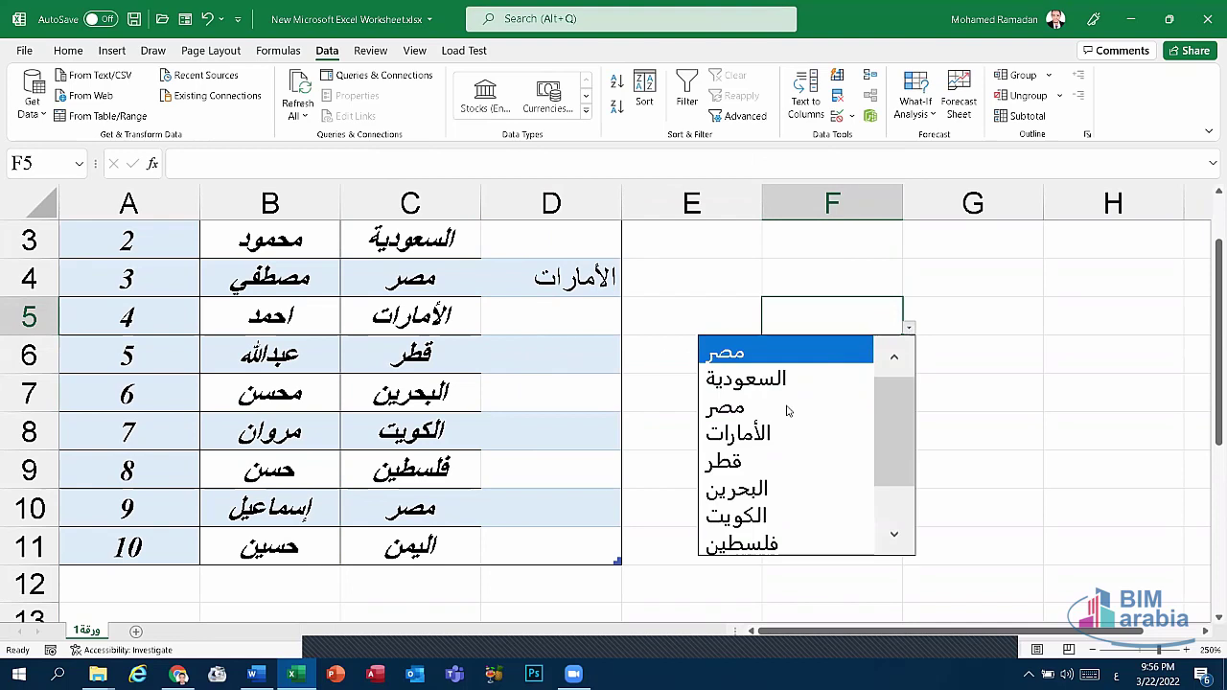
{"action": "left_click", "coordinate": [757, 462]}
{"action": "left_click", "coordinate": [849, 358]}
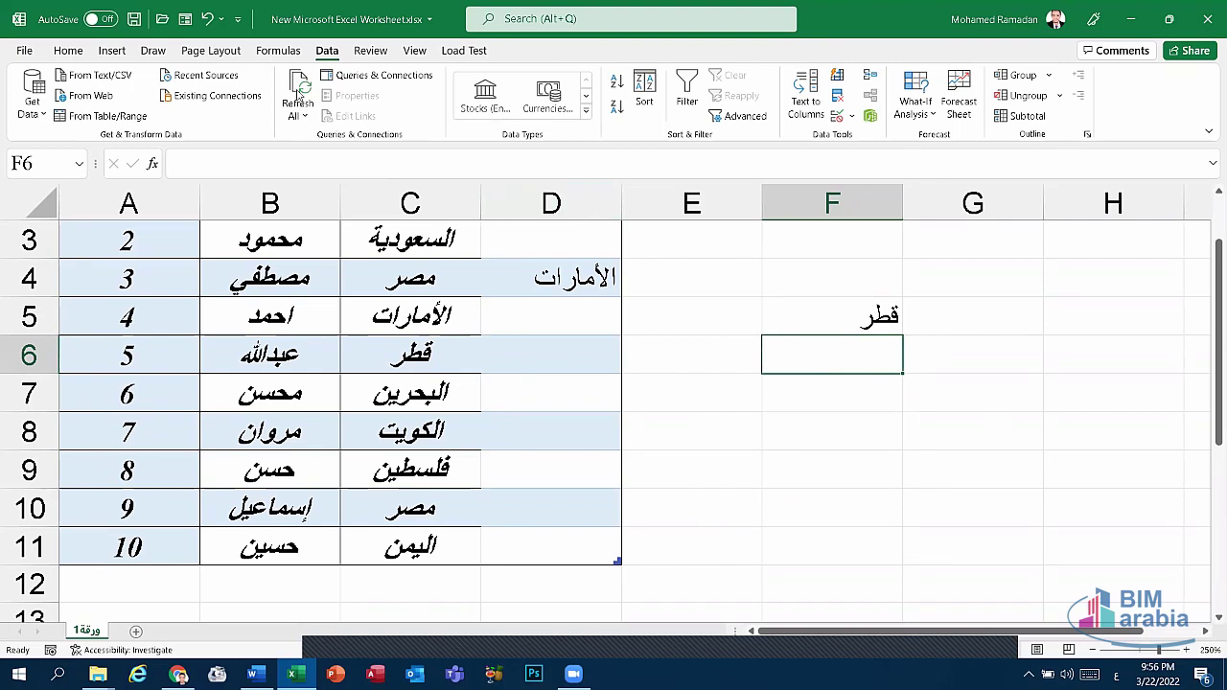
{"action": "left_click", "coordinate": [77, 53]}
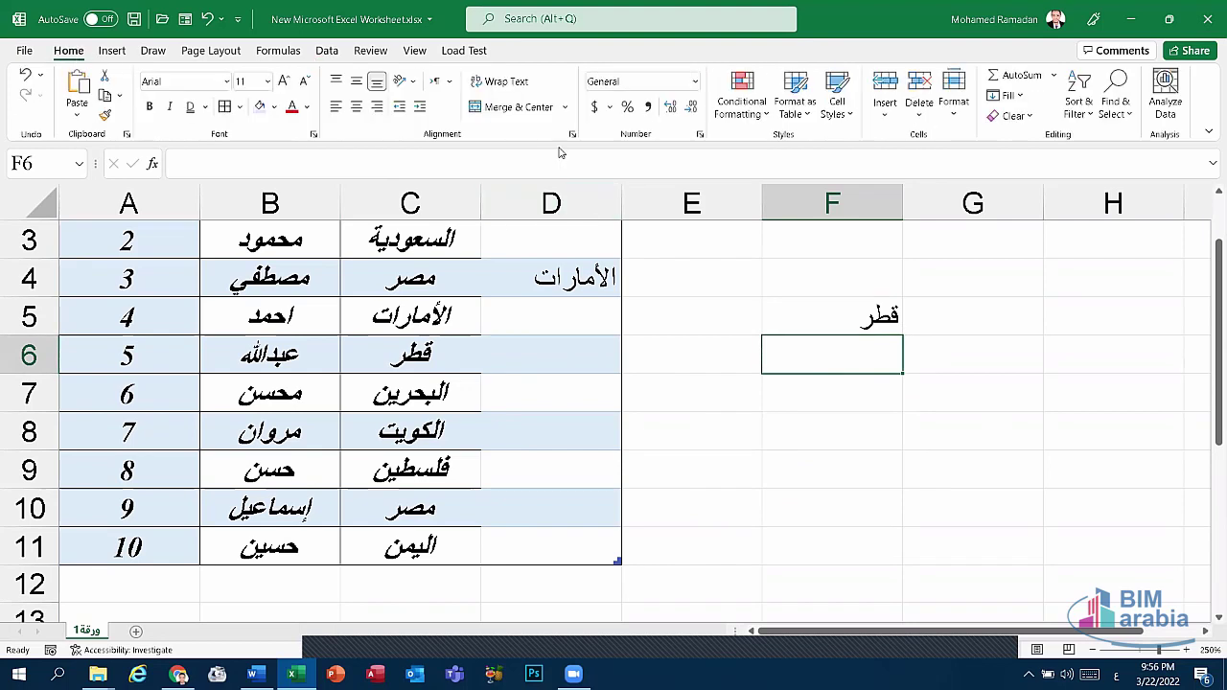
{"action": "left_click", "coordinate": [803, 418]}
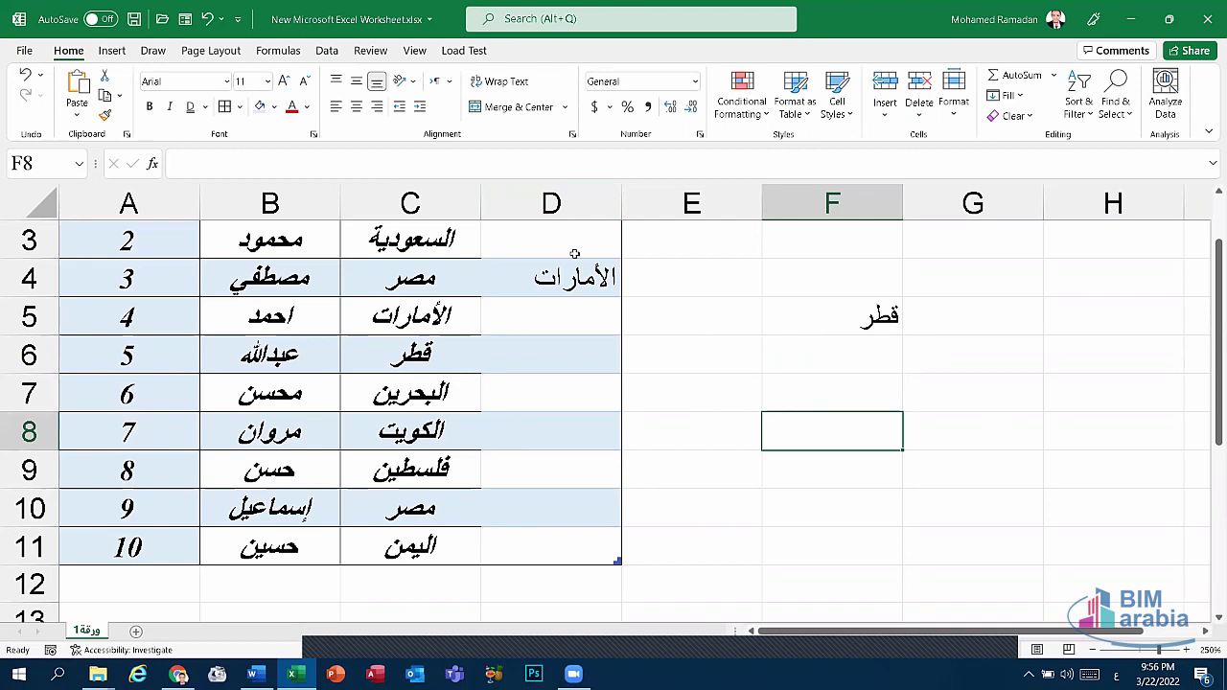
{"action": "left_click", "coordinate": [115, 49]}
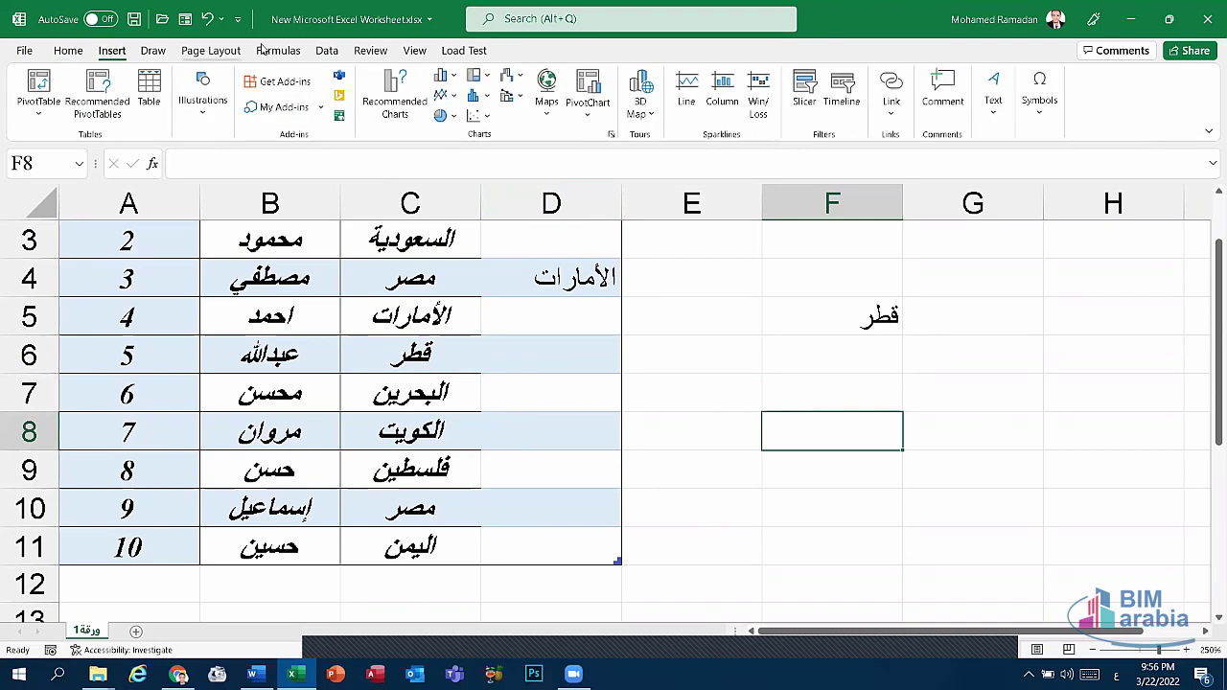
{"action": "left_click", "coordinate": [370, 50]}
{"action": "left_click", "coordinate": [414, 50]}
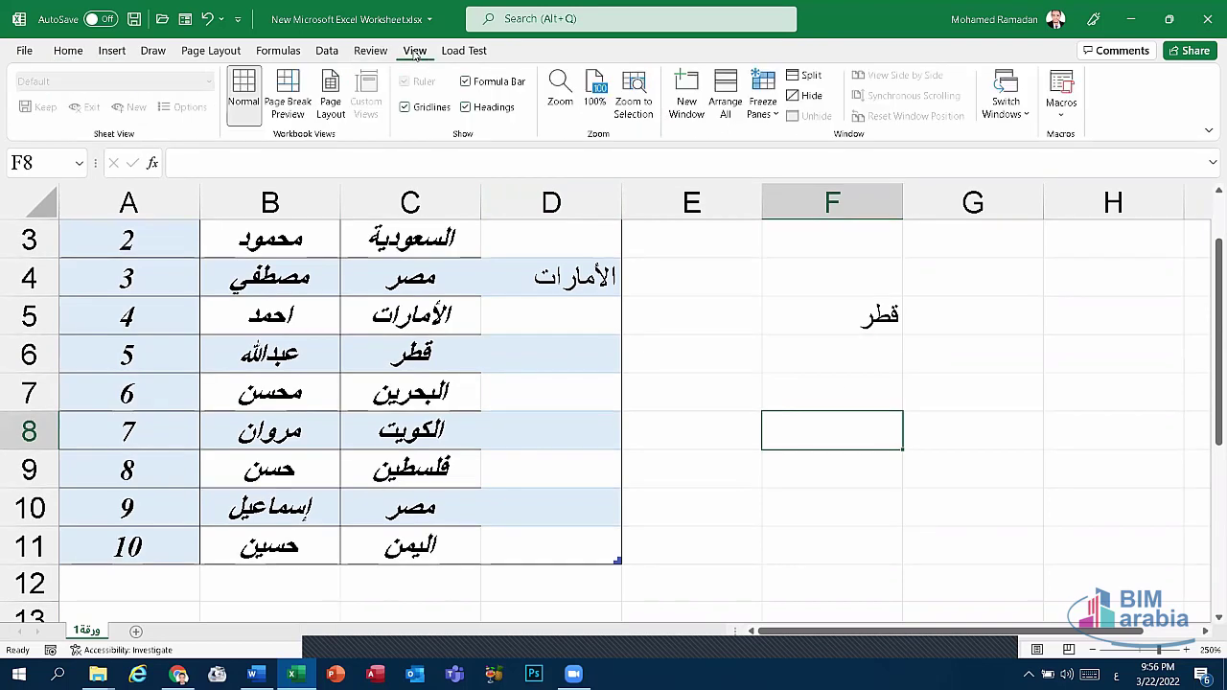
{"action": "left_click", "coordinate": [69, 53]}
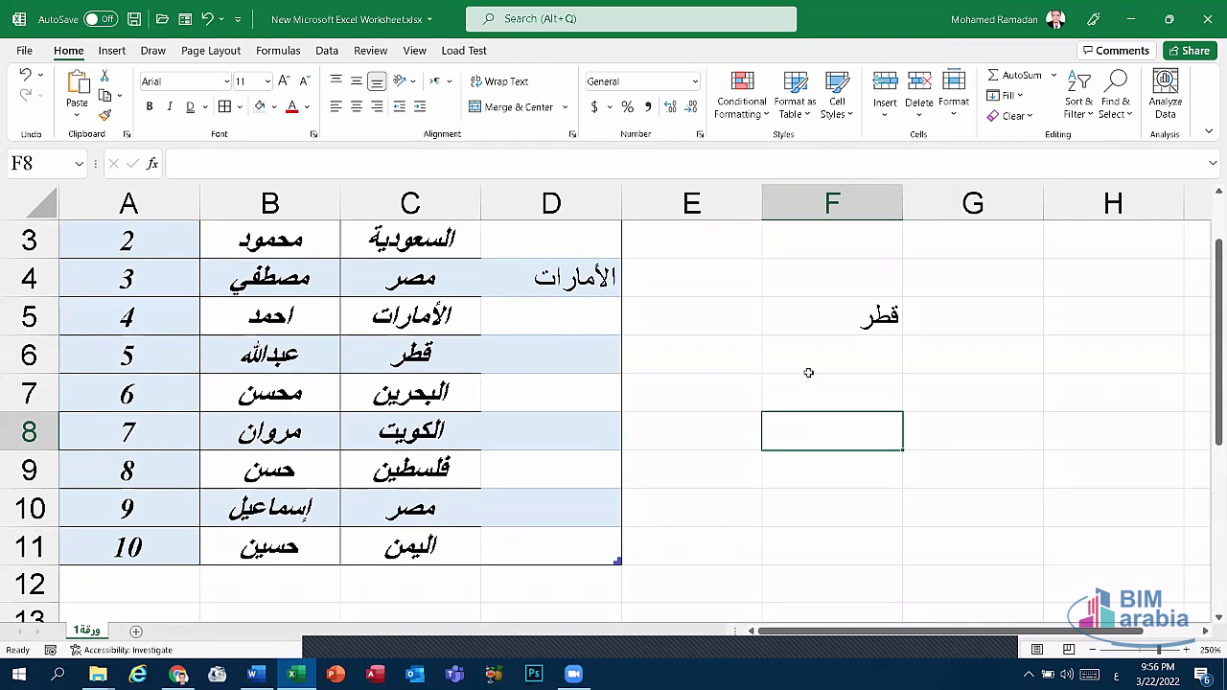
{"action": "left_click", "coordinate": [792, 357]}
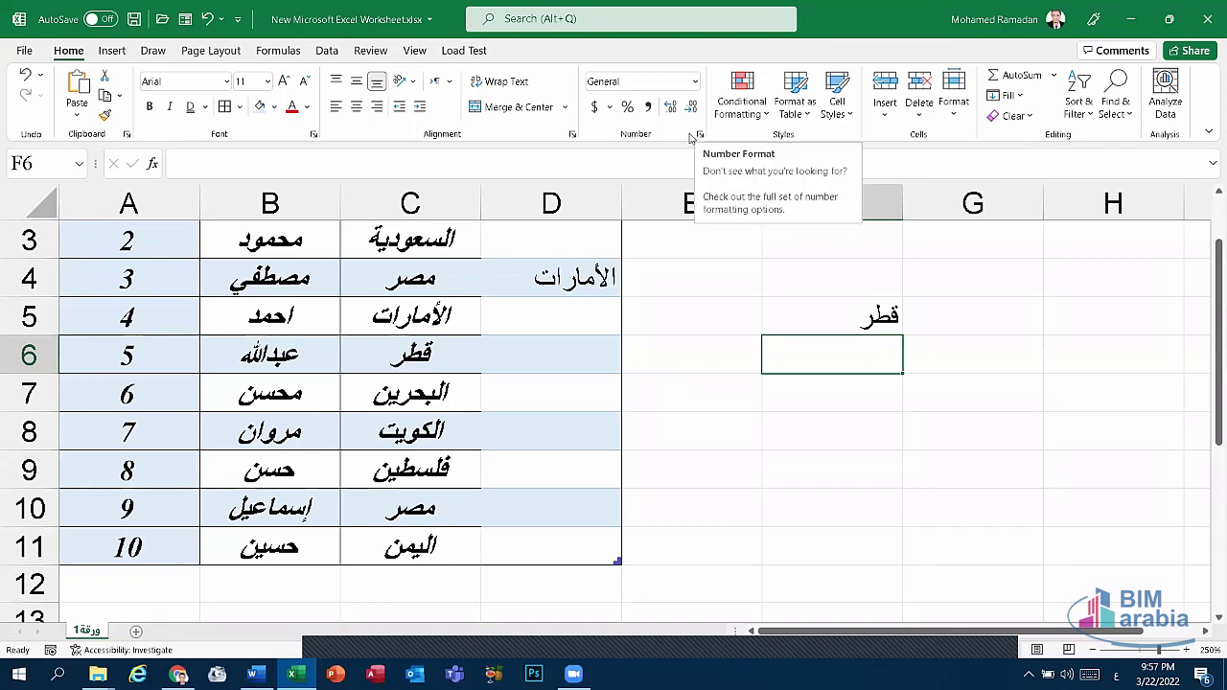
{"action": "scroll", "coordinate": [708, 333], "scroll_direction": "up", "scroll_amount": 2}
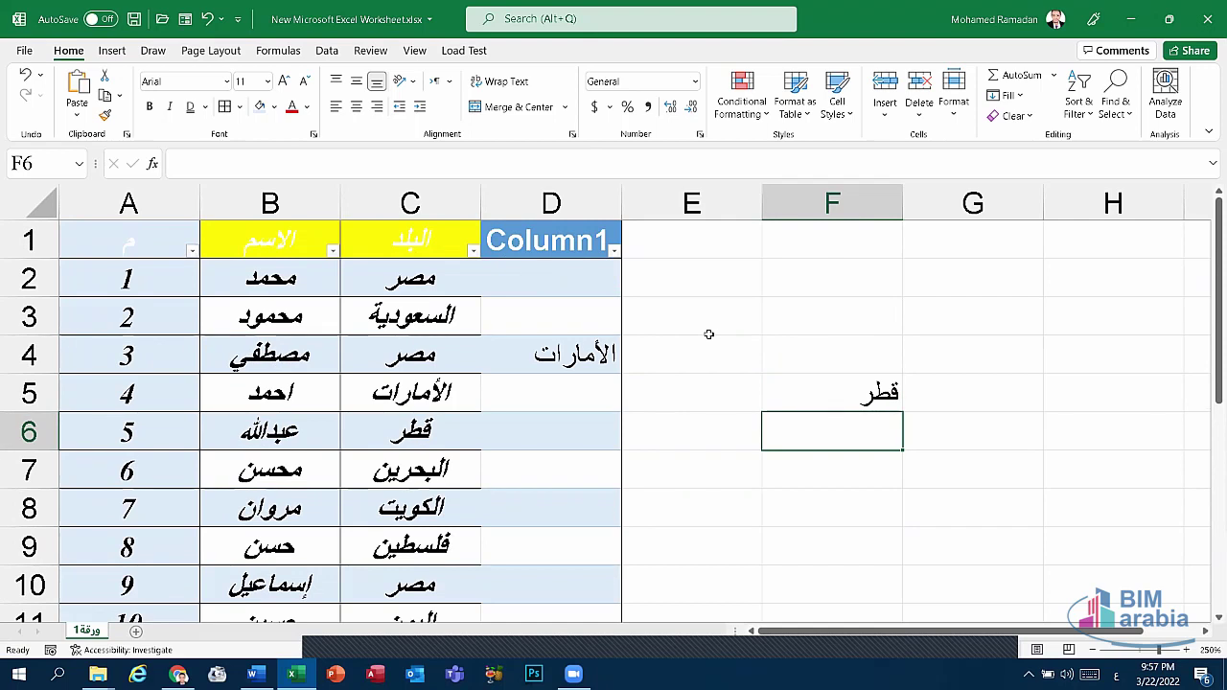
{"action": "left_click", "coordinate": [710, 349]}
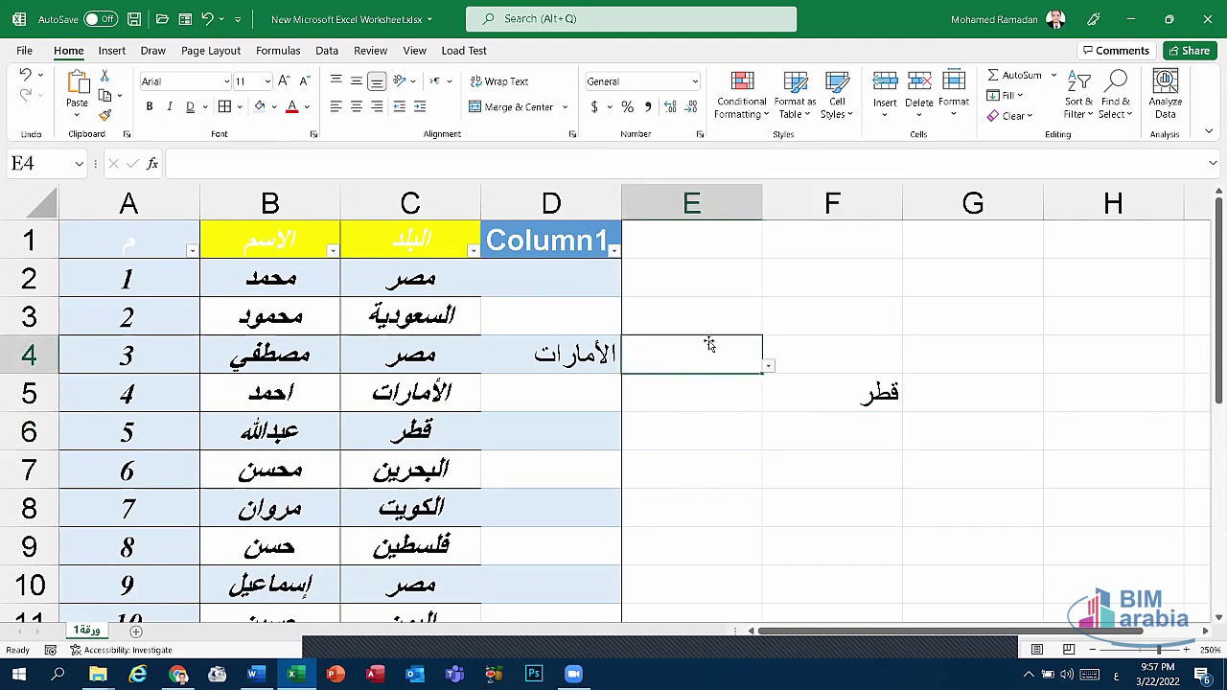
{"action": "left_click", "coordinate": [810, 345]}
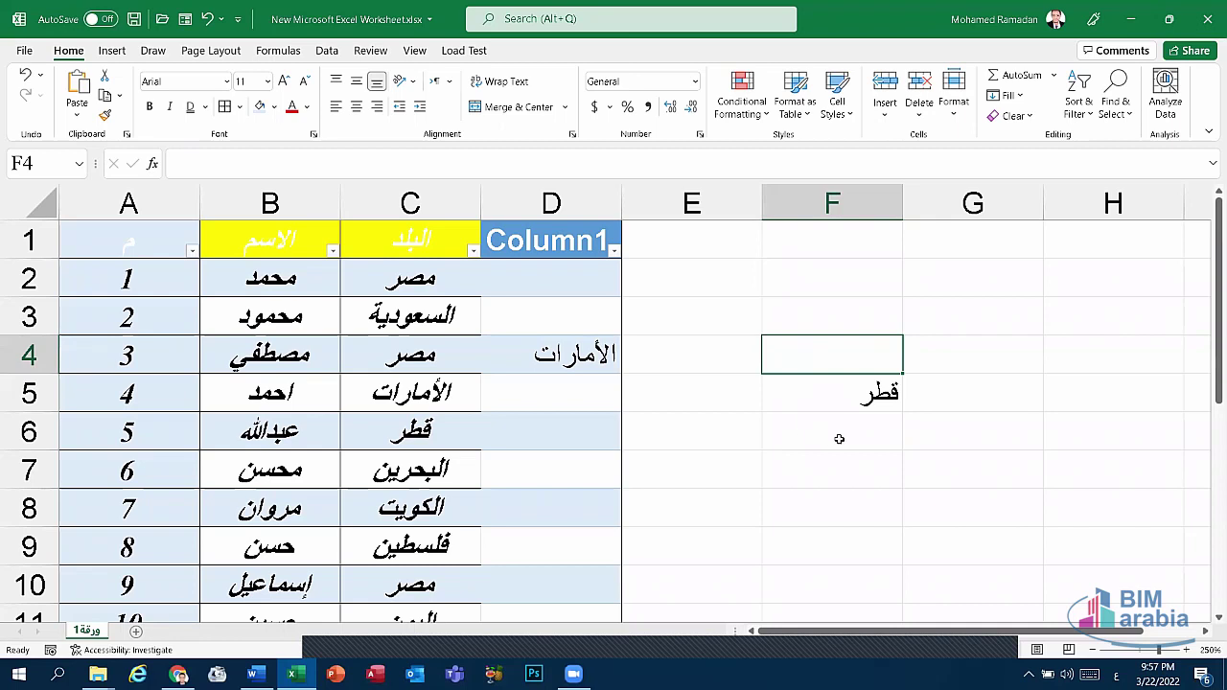
{"action": "left_click", "coordinate": [809, 425]}
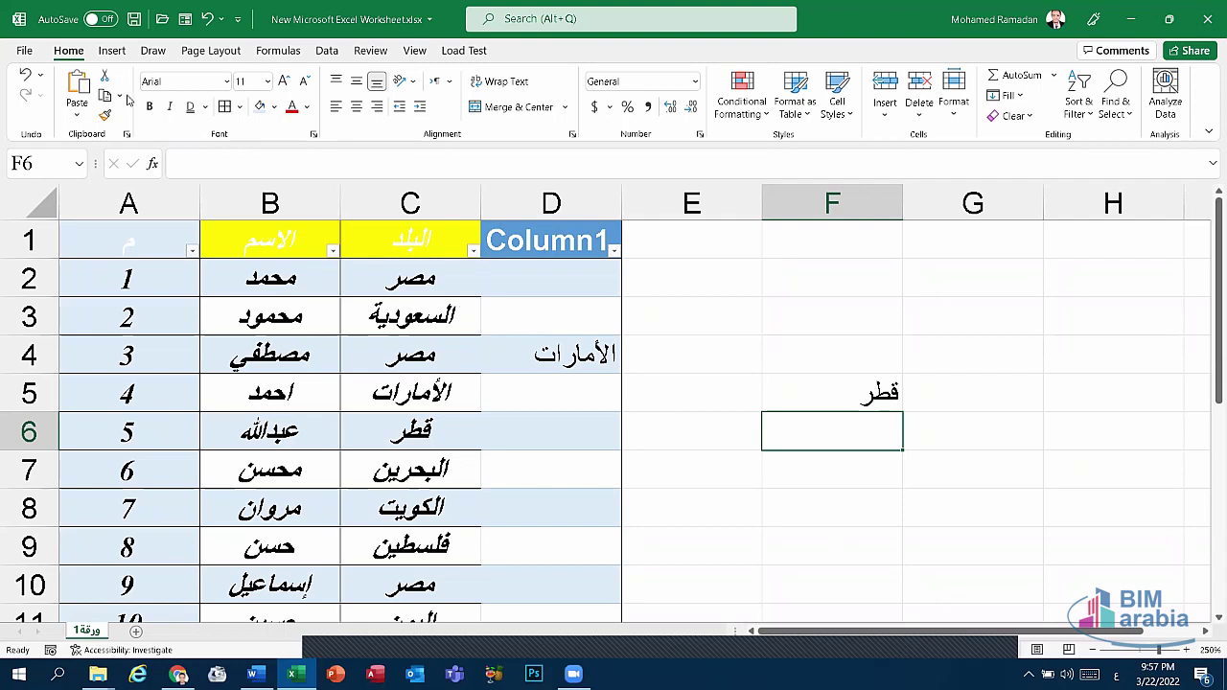
{"action": "left_click", "coordinate": [836, 456]}
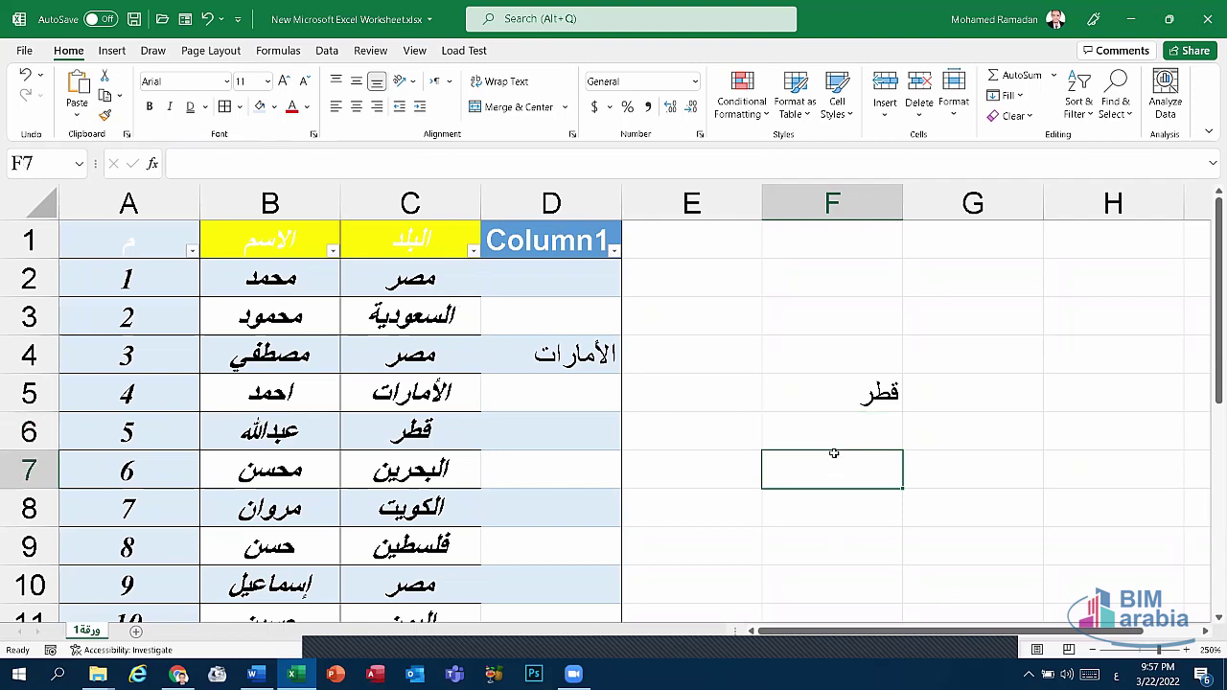
{"action": "left_click", "coordinate": [839, 442]}
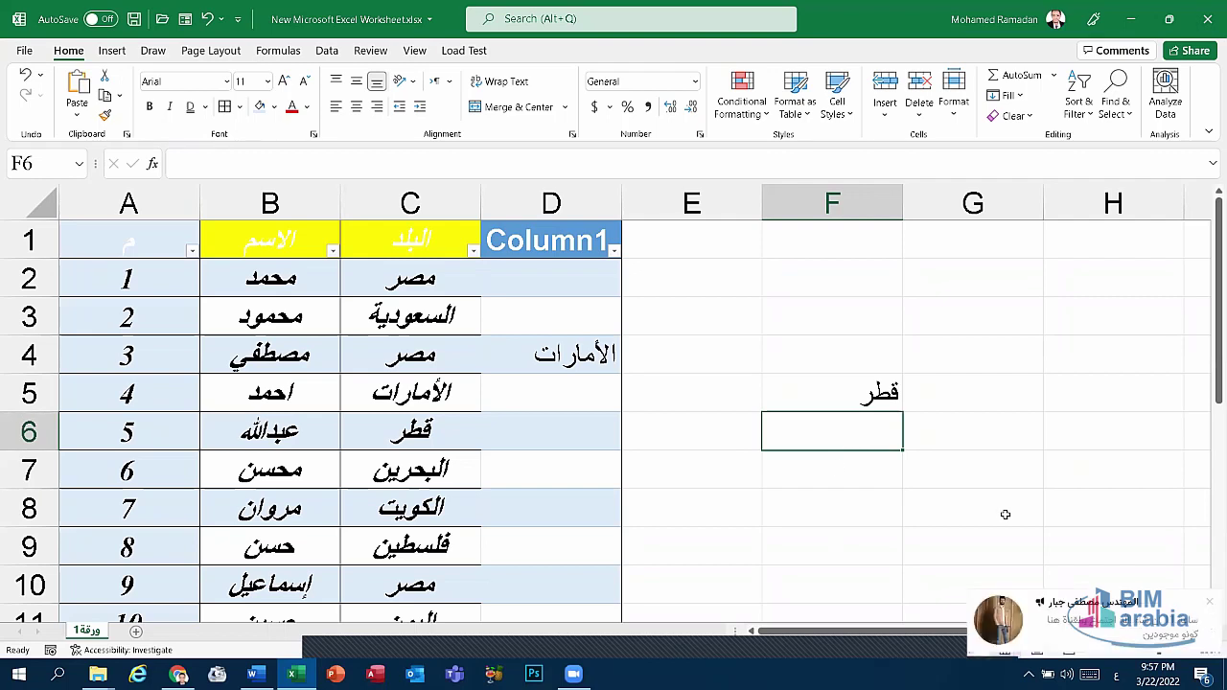
{"action": "left_click", "coordinate": [1208, 607]}
{"action": "left_click", "coordinate": [826, 422]}
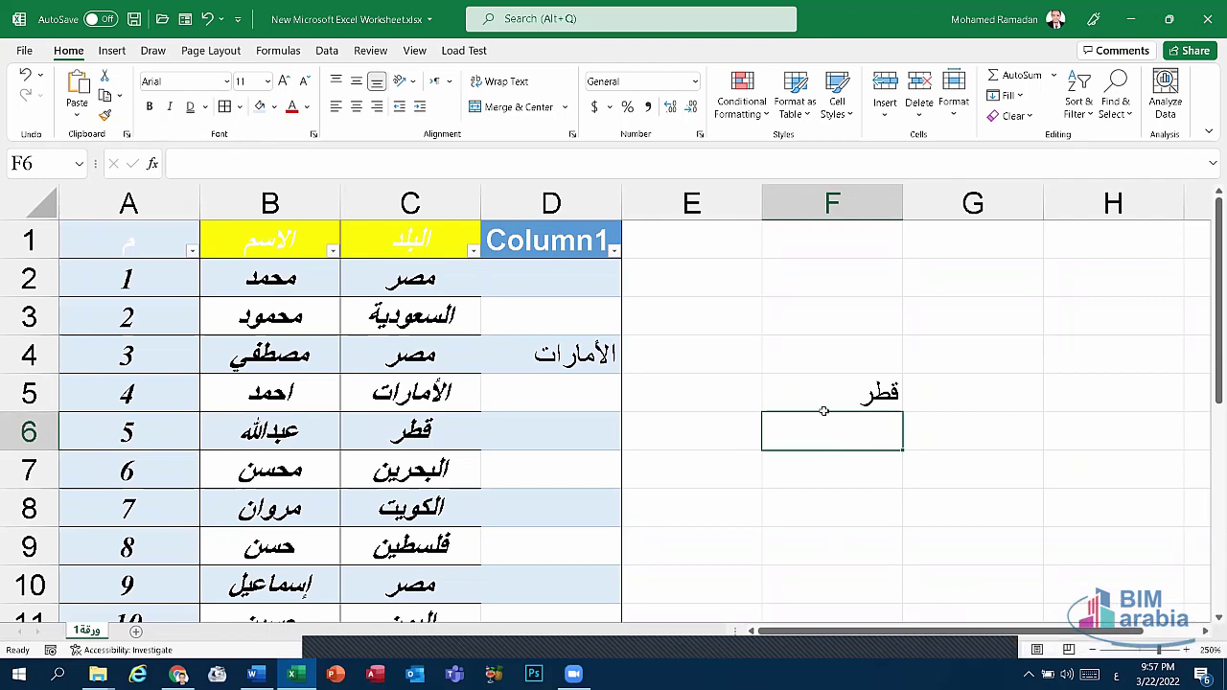
{"action": "key", "text": "Up"}
{"action": "key", "text": "Left"}
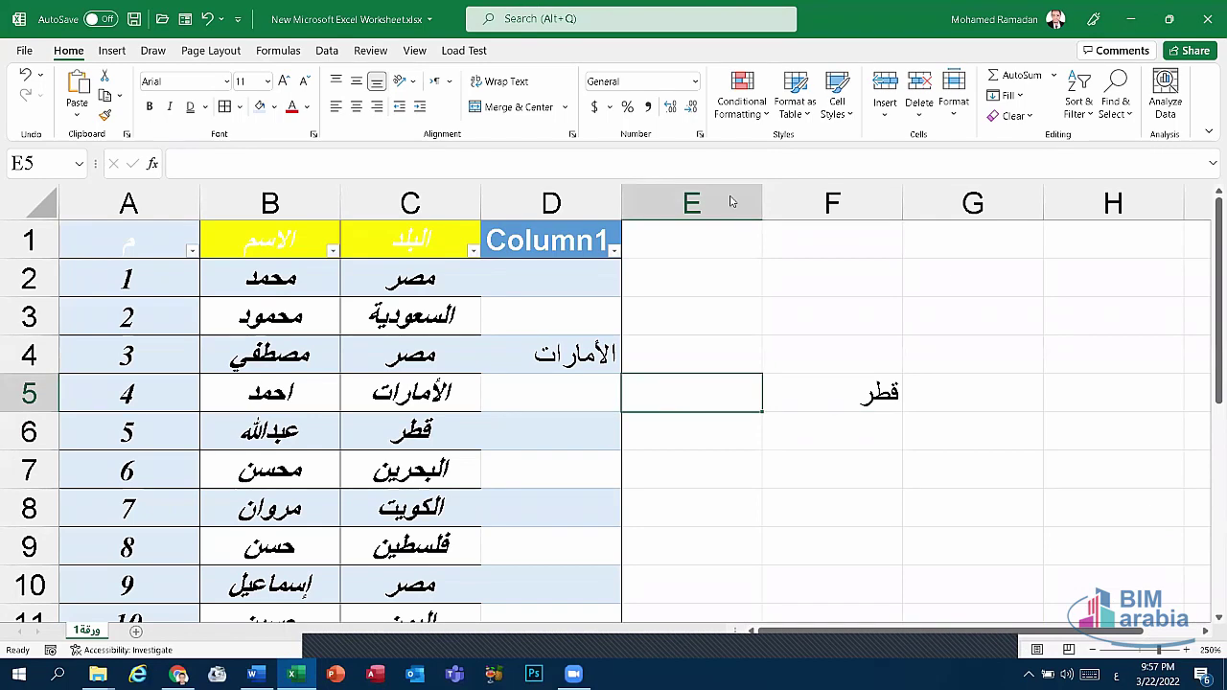
{"action": "key", "text": "Down"}
{"action": "key", "text": "Right"}
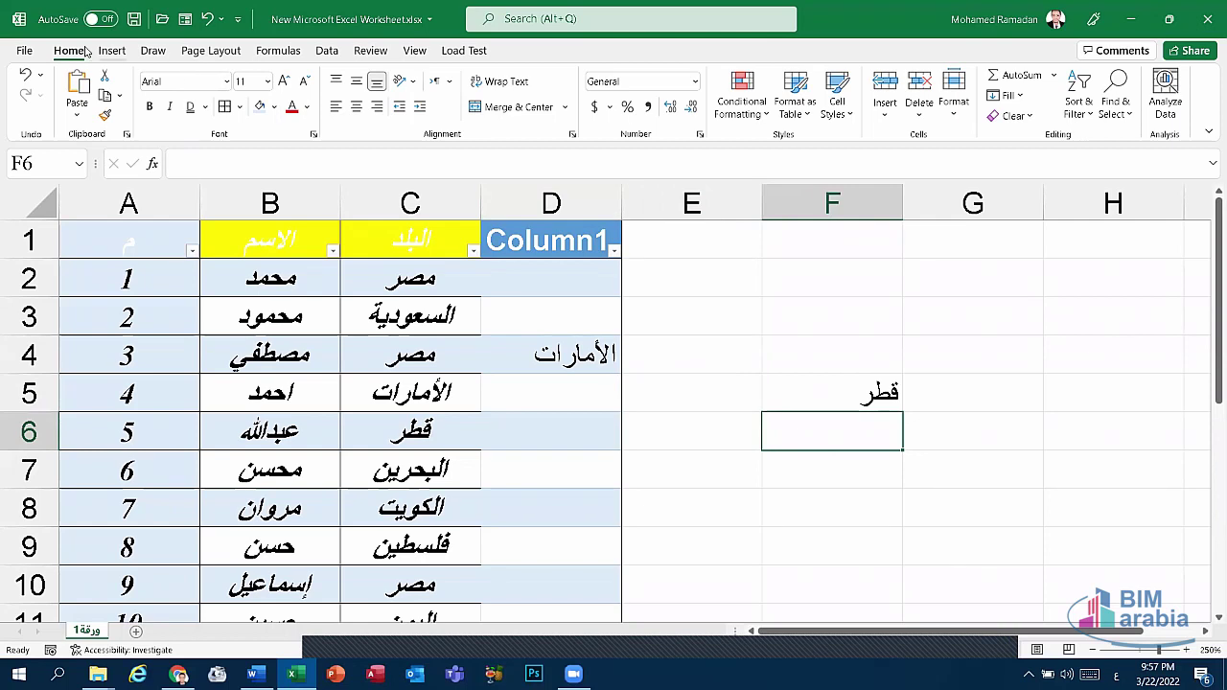
{"action": "left_click", "coordinate": [655, 645]}
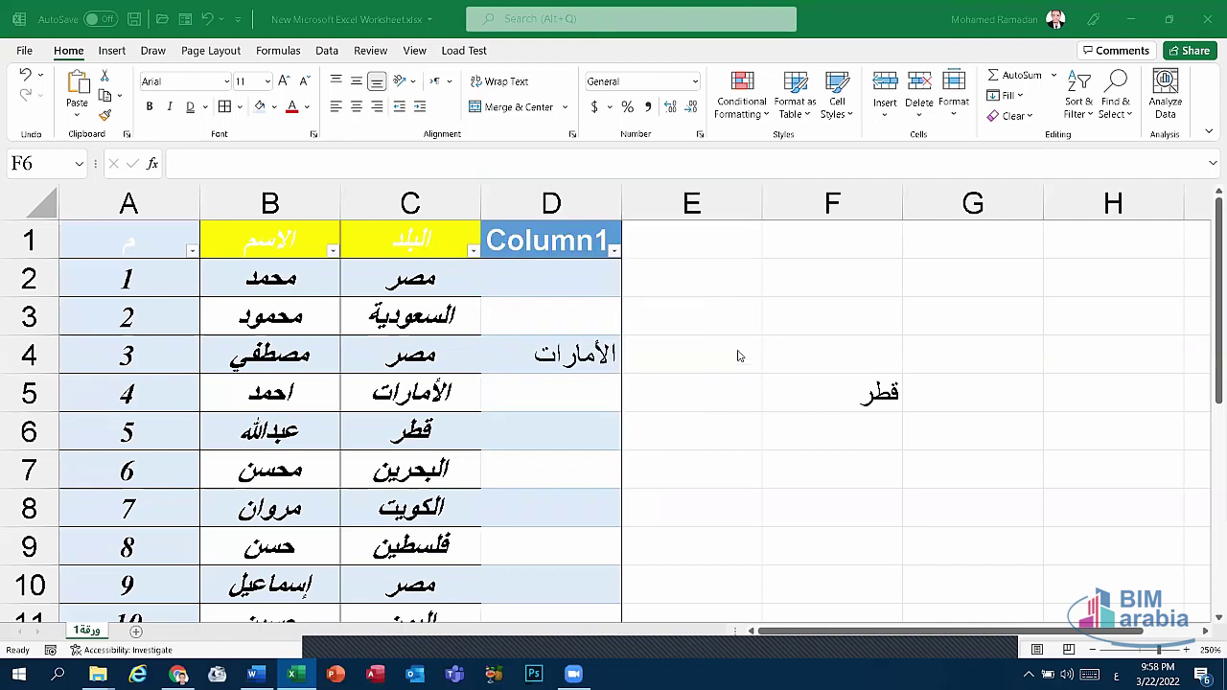
{"action": "left_click", "coordinate": [735, 358]}
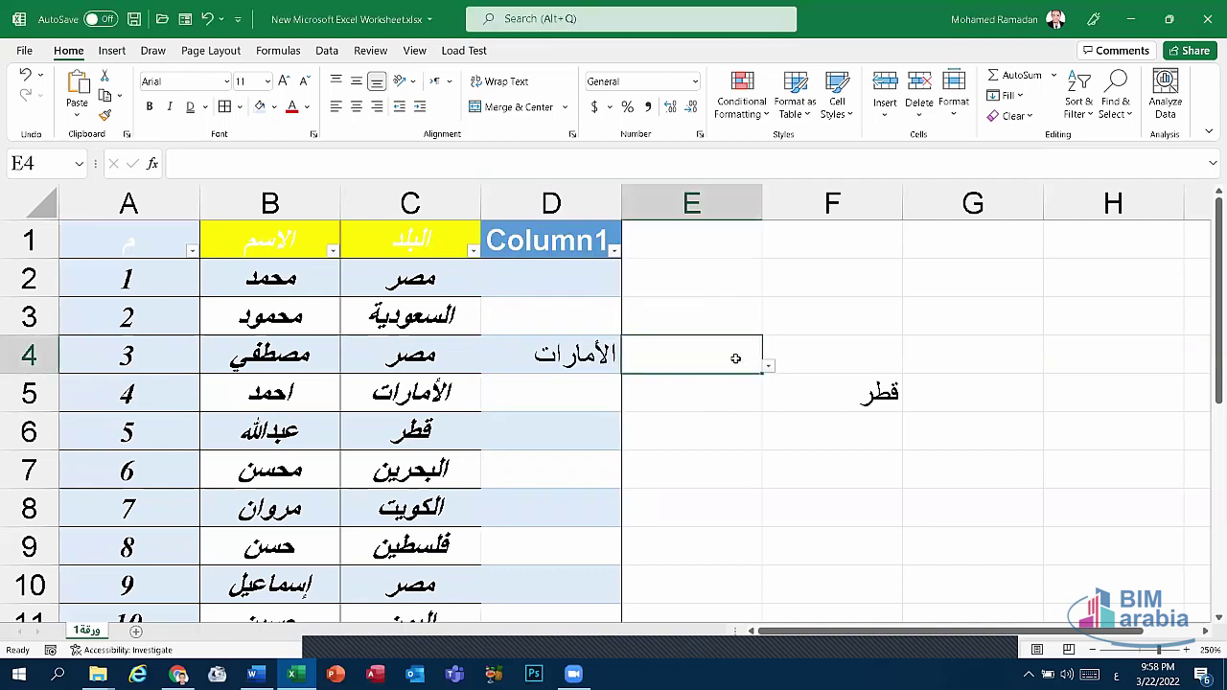
{"action": "left_click", "coordinate": [753, 452]}
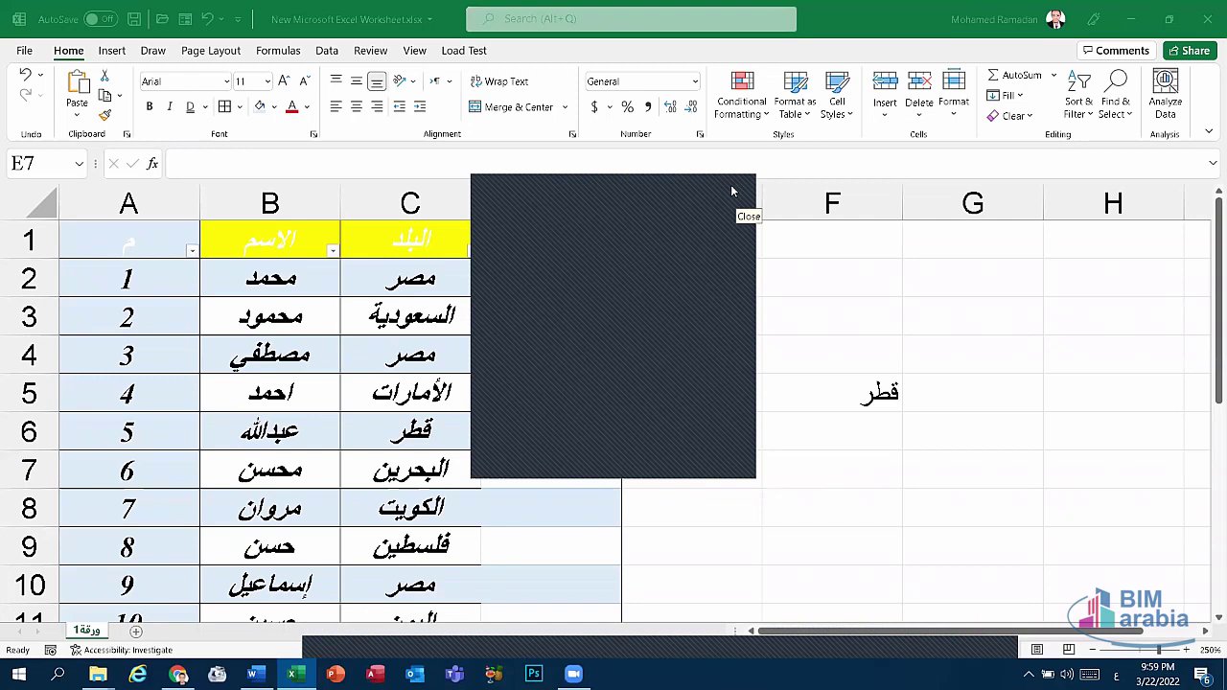
{"action": "left_click", "coordinate": [716, 429]}
{"action": "left_click", "coordinate": [713, 395]}
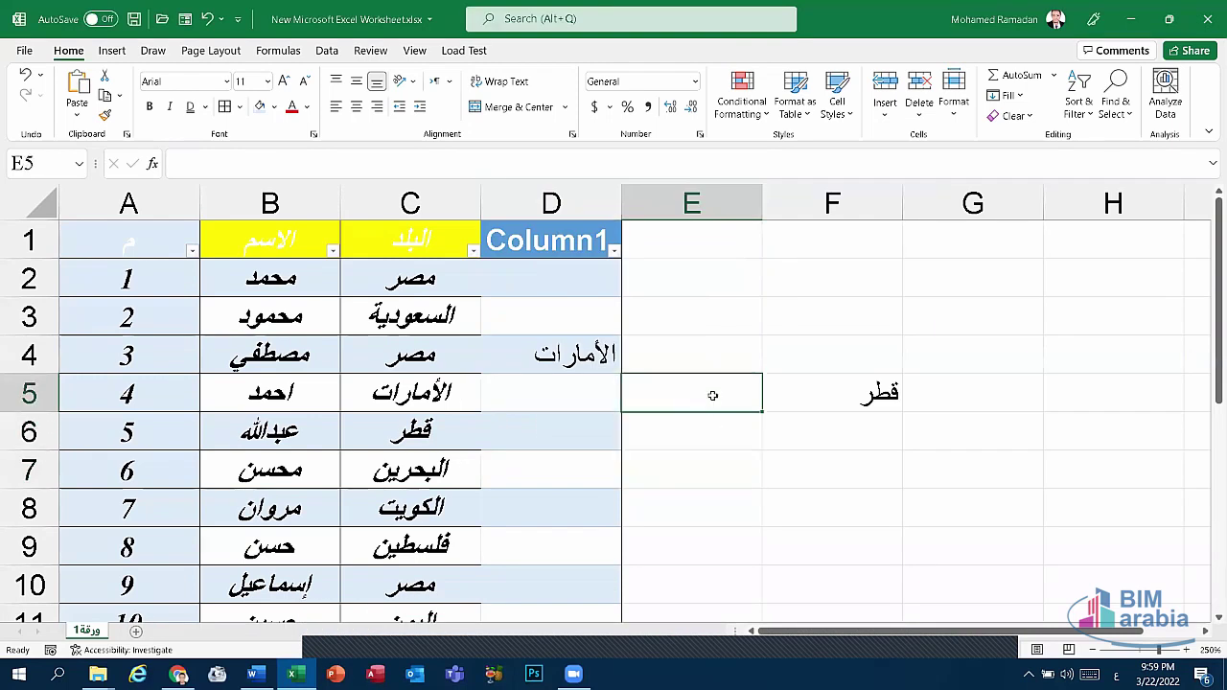
{"action": "left_click", "coordinate": [696, 439]}
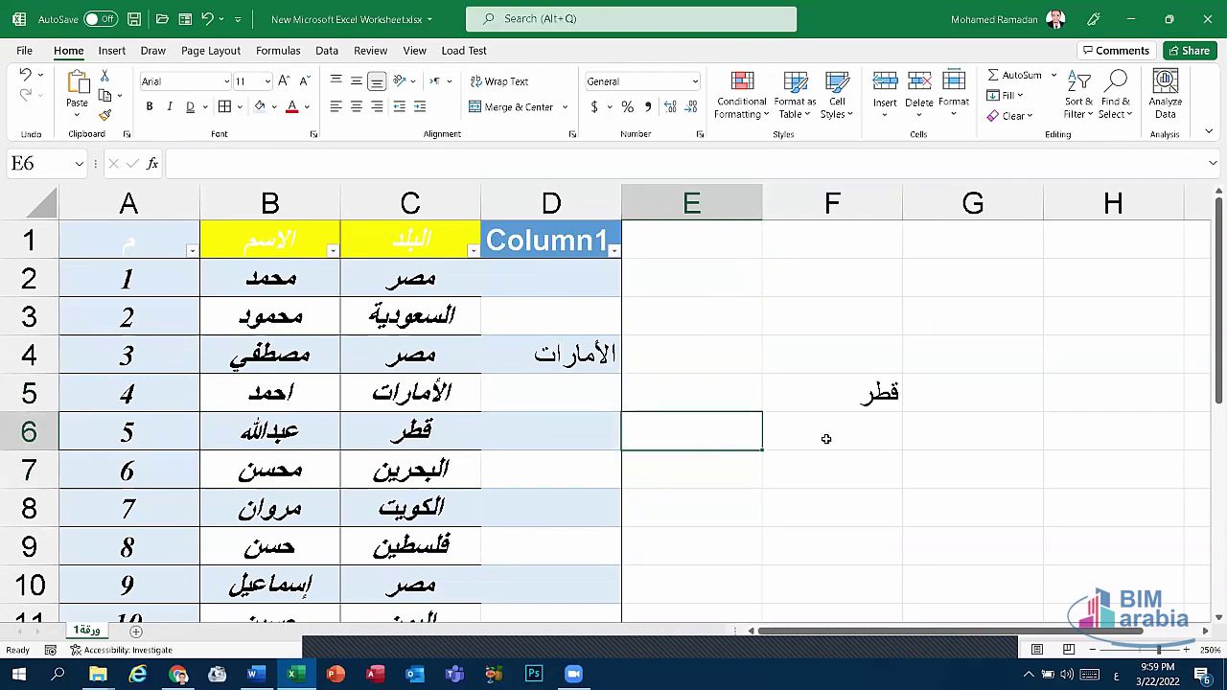
{"action": "left_click", "coordinate": [826, 438]}
{"action": "left_click", "coordinate": [966, 437]}
{"action": "left_click", "coordinate": [830, 484]}
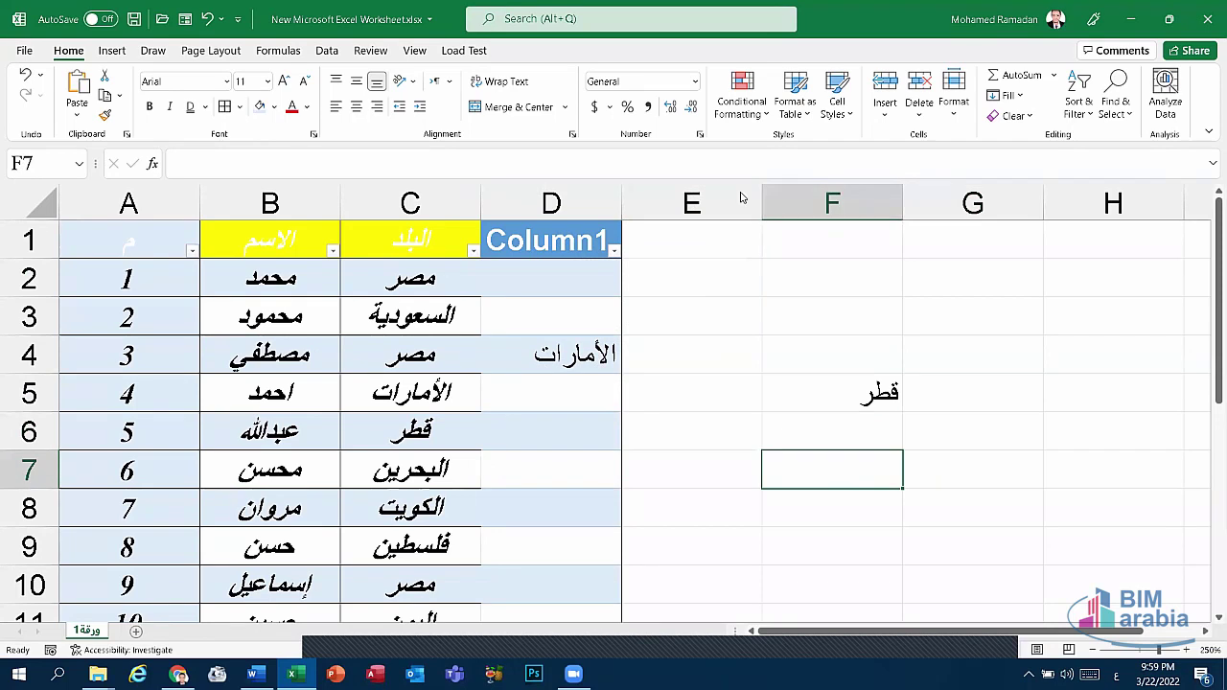
{"action": "left_click", "coordinate": [721, 397]}
{"action": "left_click", "coordinate": [722, 419]}
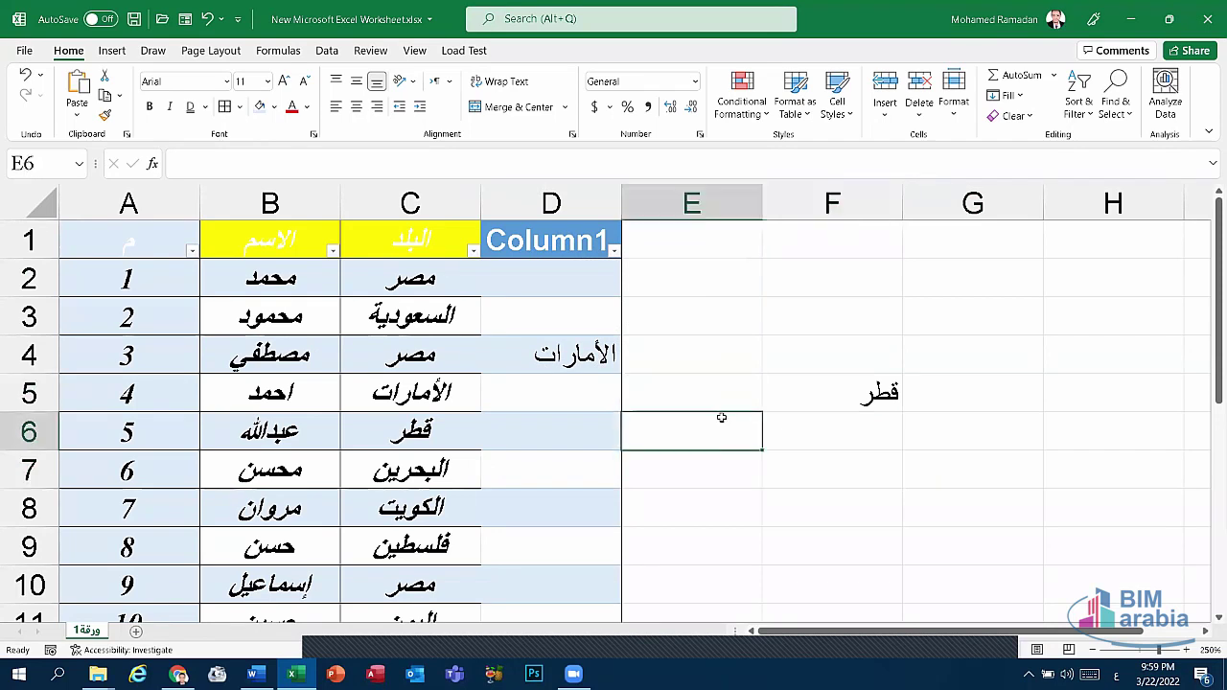
{"action": "left_click", "coordinate": [818, 433]}
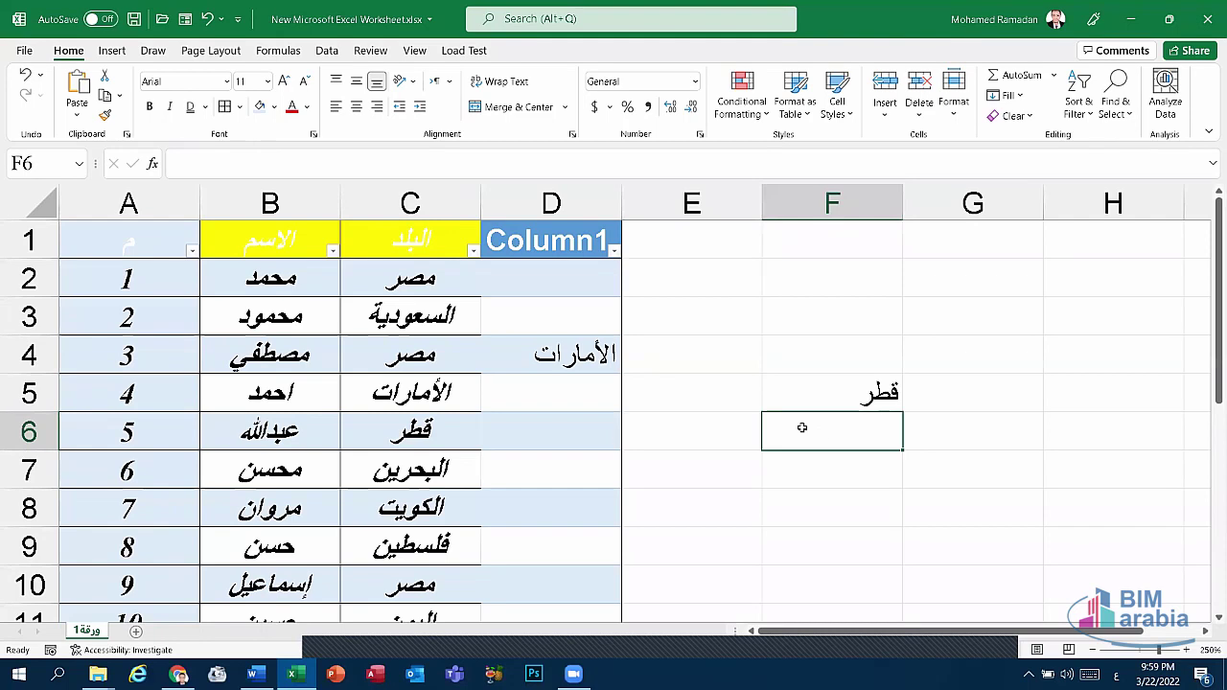
{"action": "left_click", "coordinate": [671, 397]}
{"action": "left_click", "coordinate": [677, 414]}
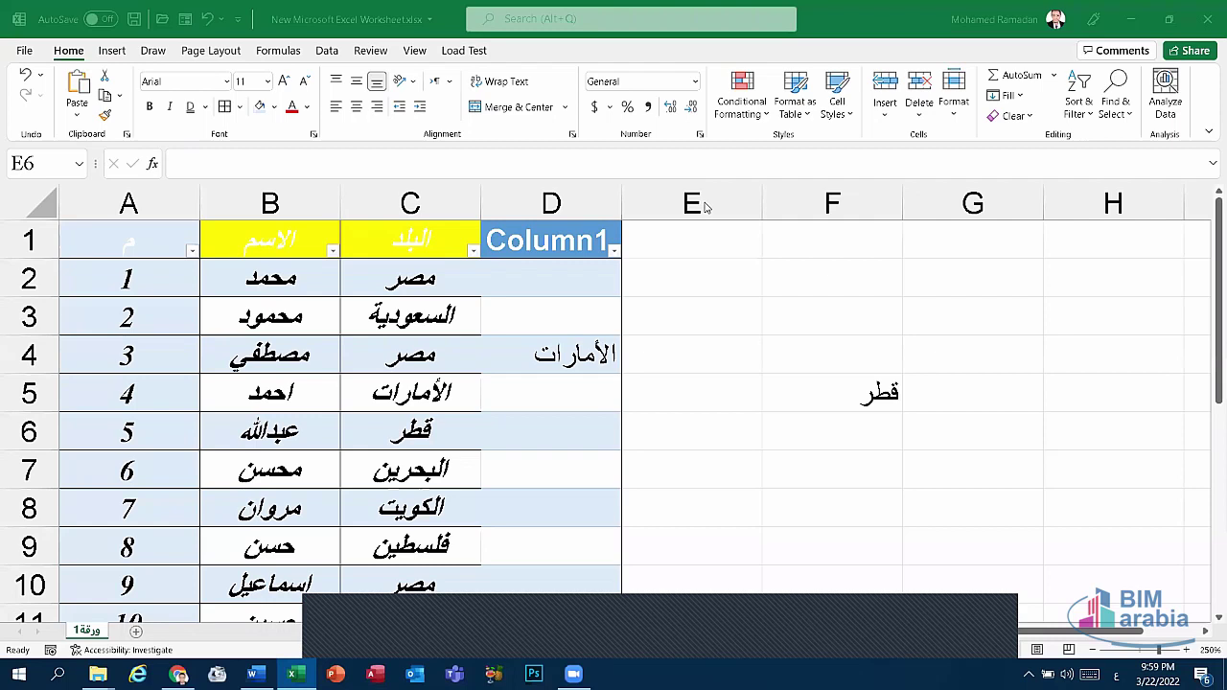
{"action": "left_click", "coordinate": [686, 356]}
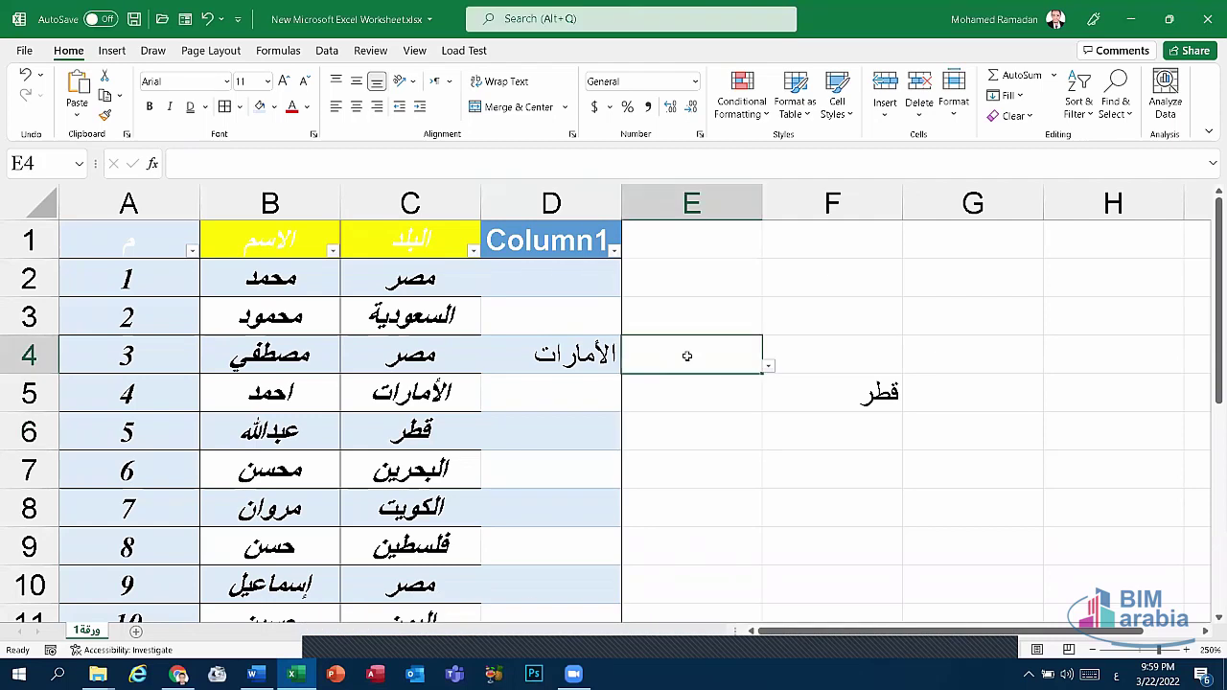
{"action": "left_click", "coordinate": [806, 416]}
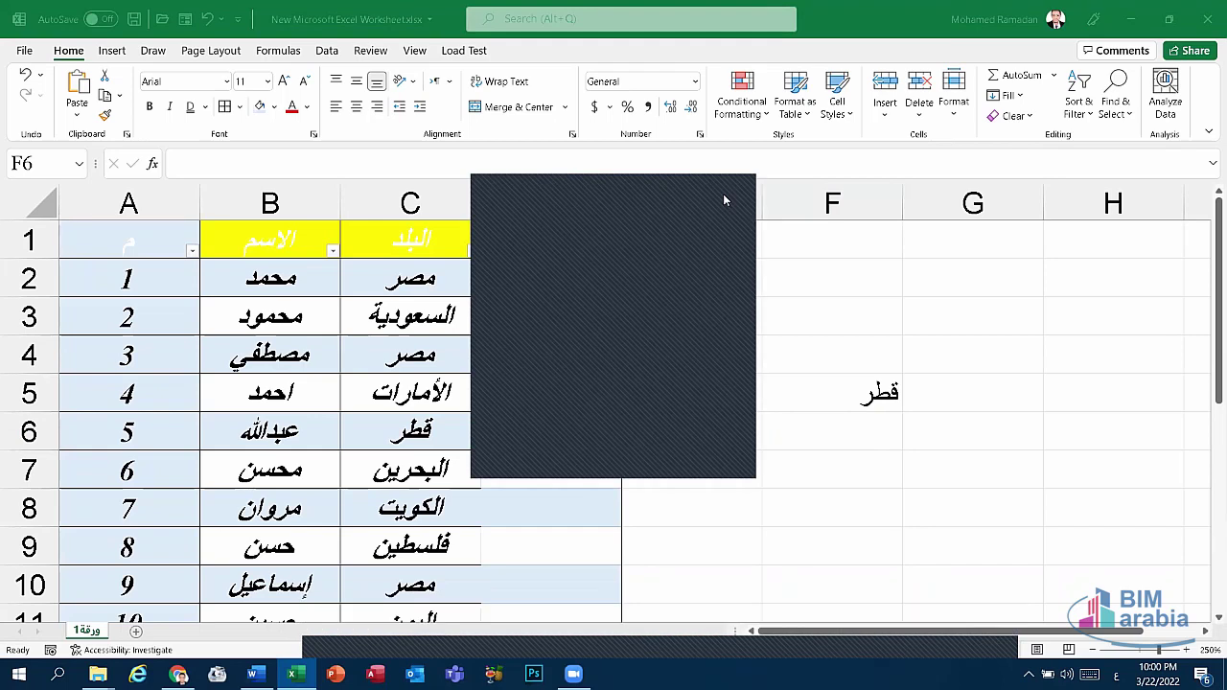
{"action": "left_click", "coordinate": [724, 199]}
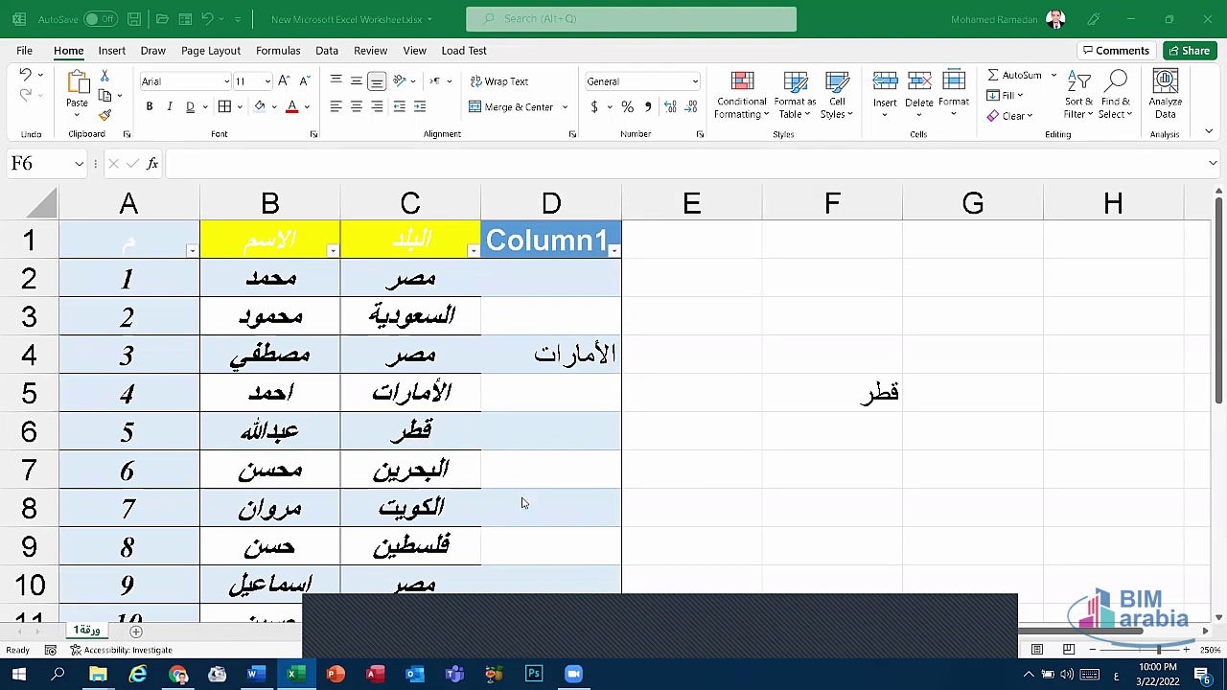
{"action": "left_click", "coordinate": [682, 394]}
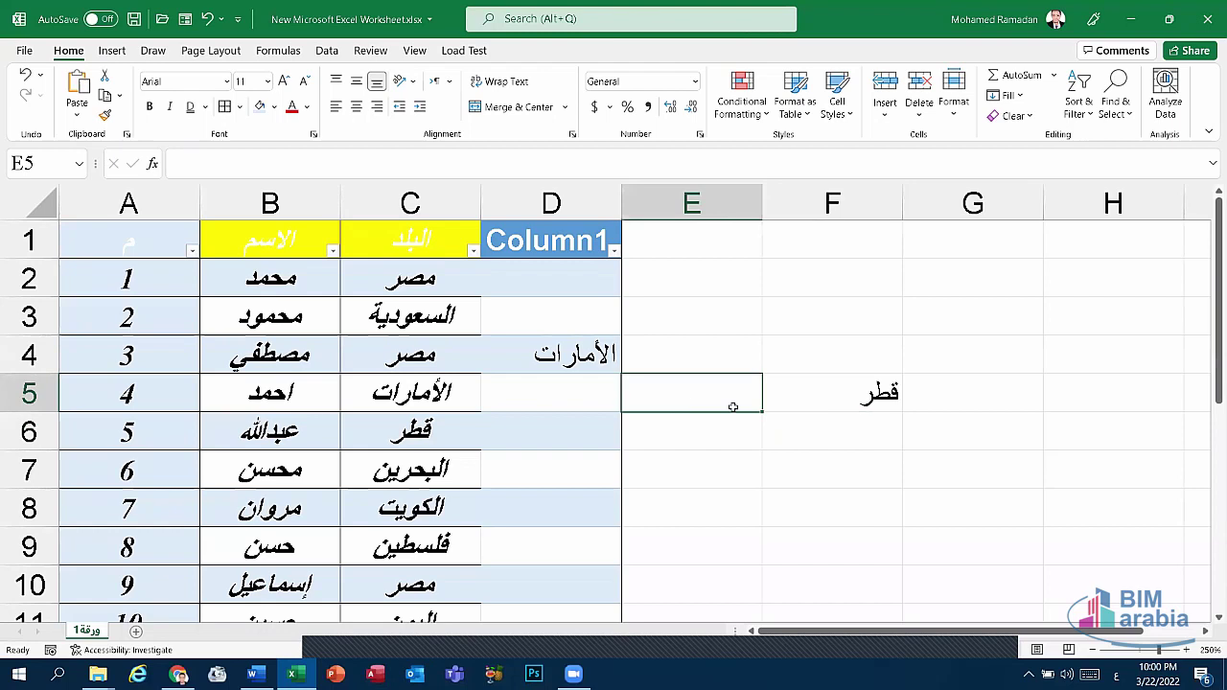
{"action": "left_click", "coordinate": [740, 433]}
{"action": "left_click", "coordinate": [799, 438]}
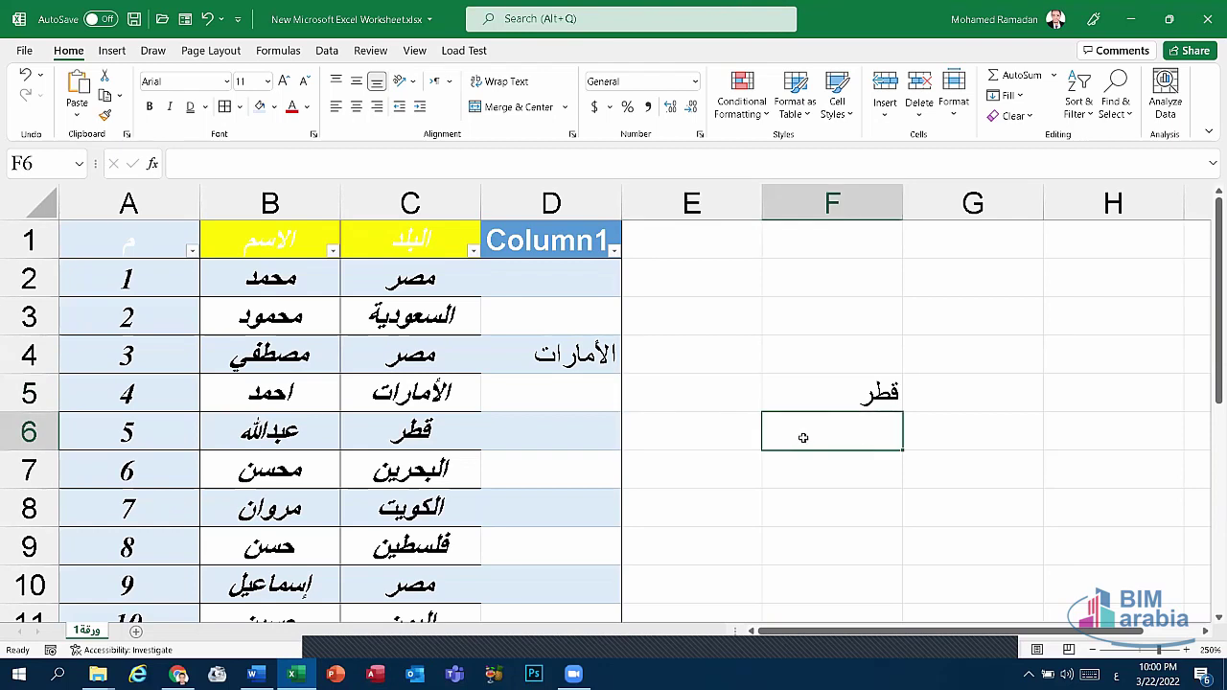
{"action": "left_click", "coordinate": [848, 472]}
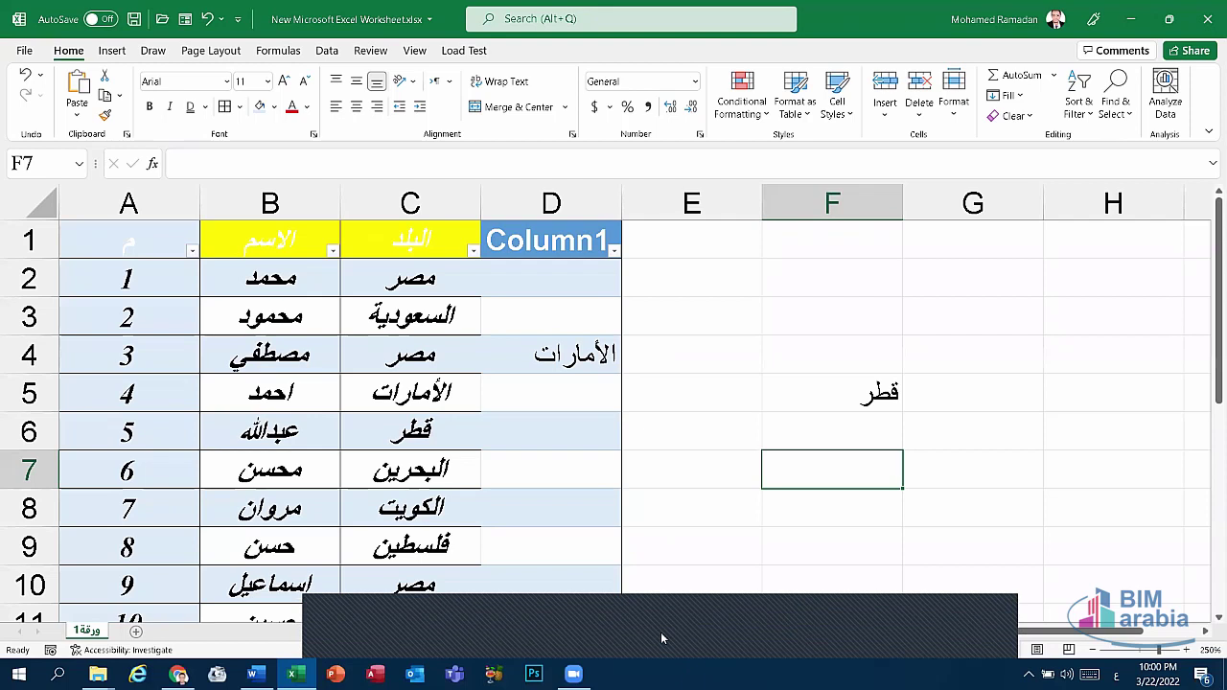
{"action": "left_click", "coordinate": [660, 633]}
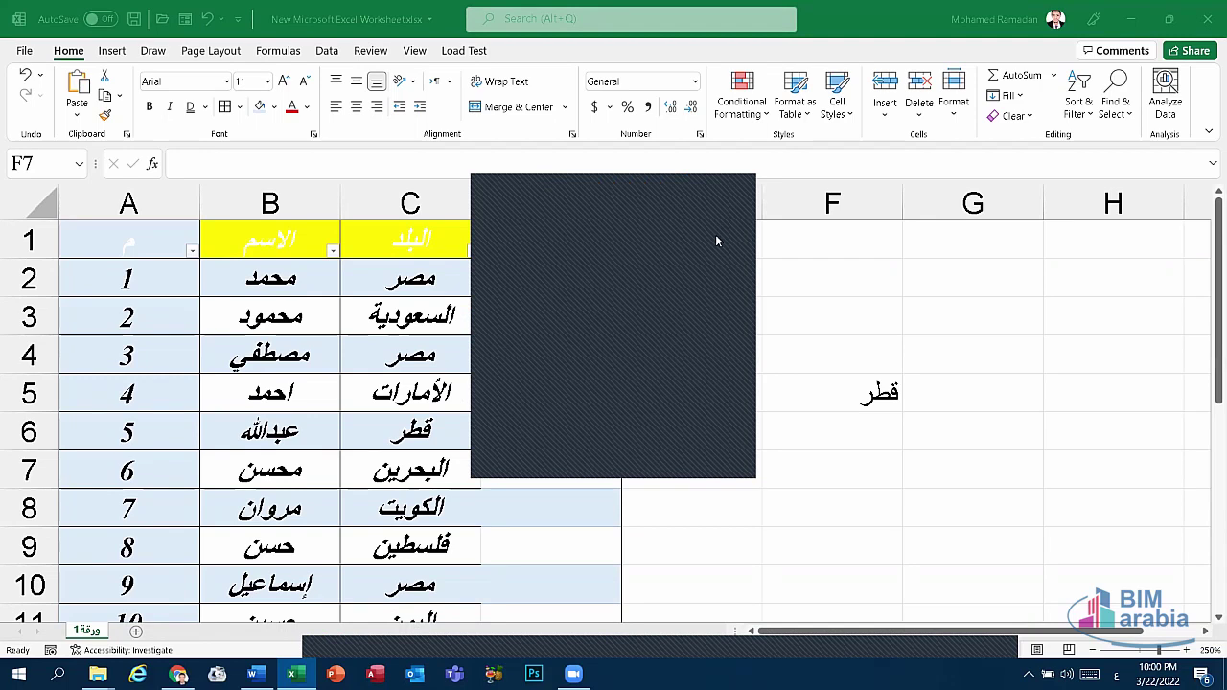
{"action": "left_click", "coordinate": [883, 484]}
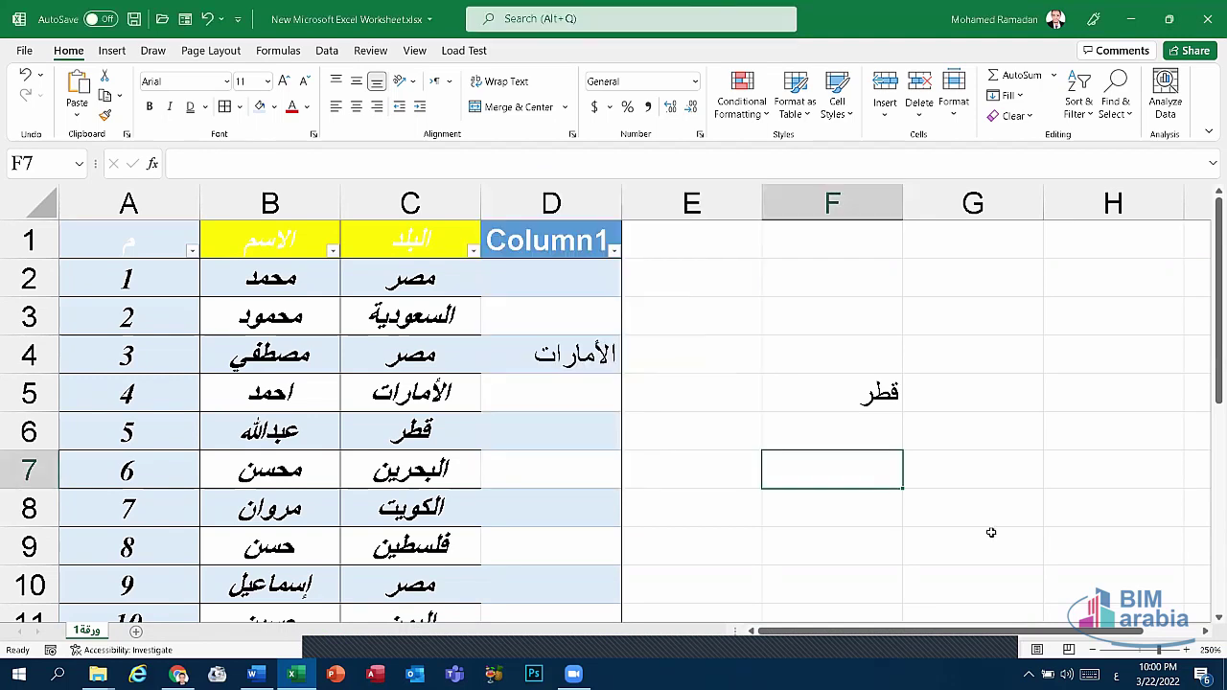
{"action": "left_click", "coordinate": [879, 437]}
{"action": "left_click", "coordinate": [719, 431]}
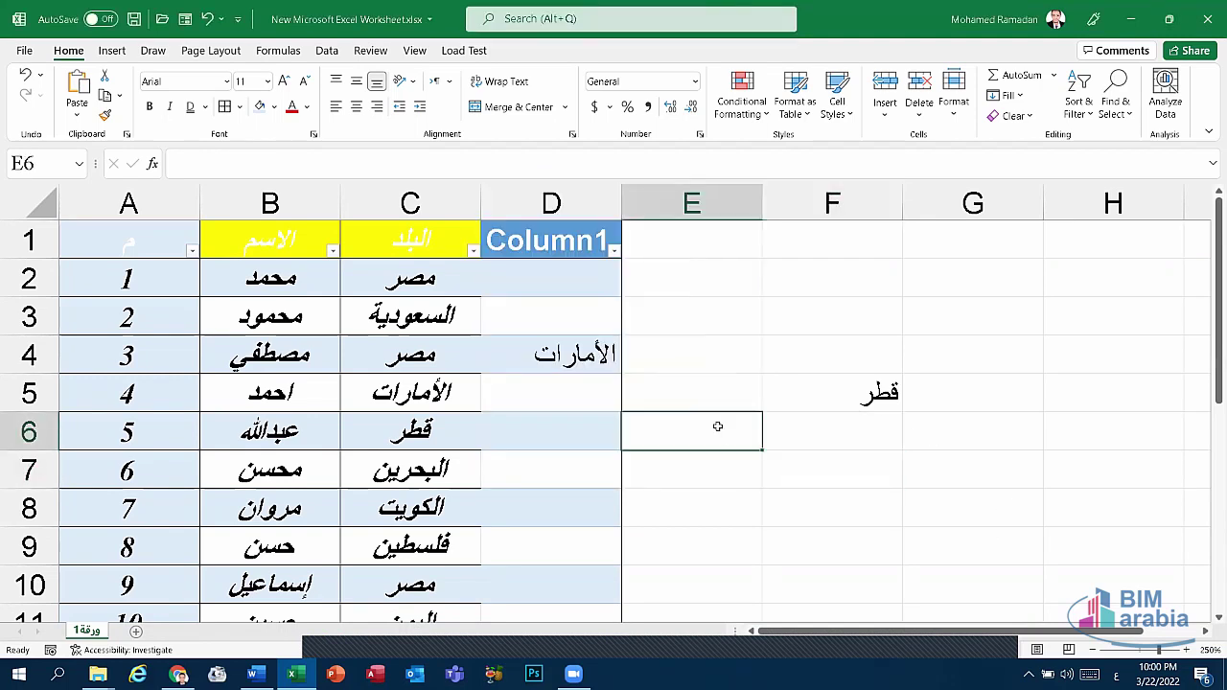
{"action": "left_click", "coordinate": [706, 389]}
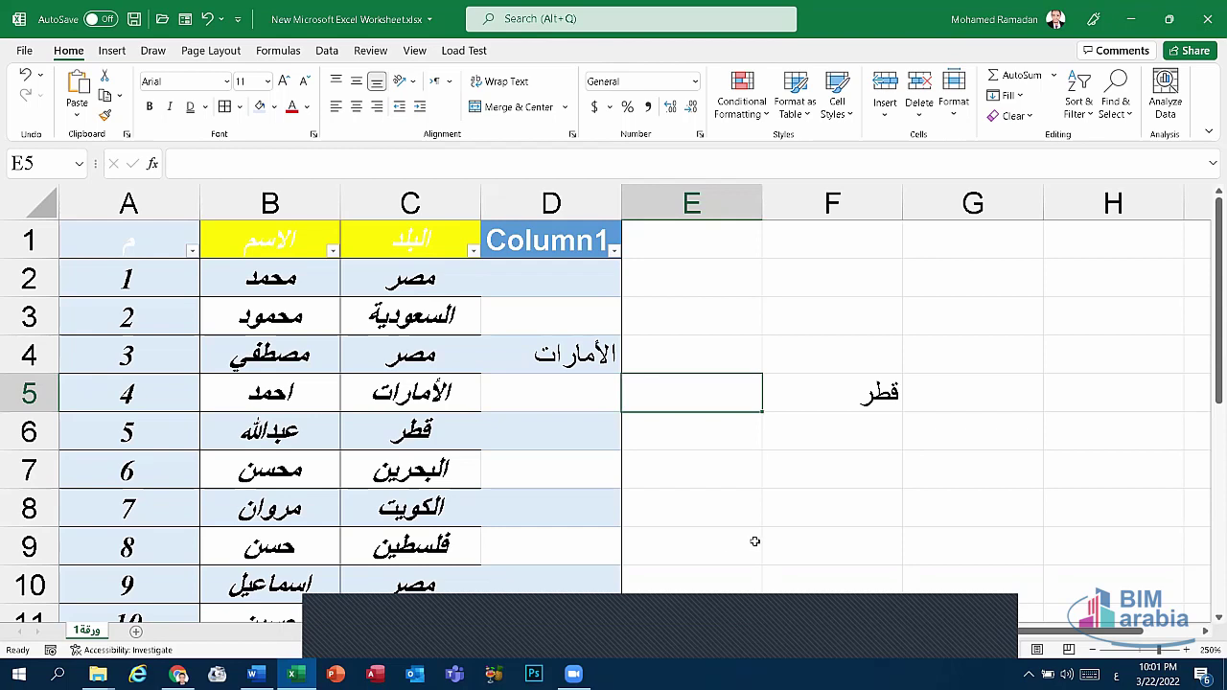
{"action": "left_click", "coordinate": [686, 433]}
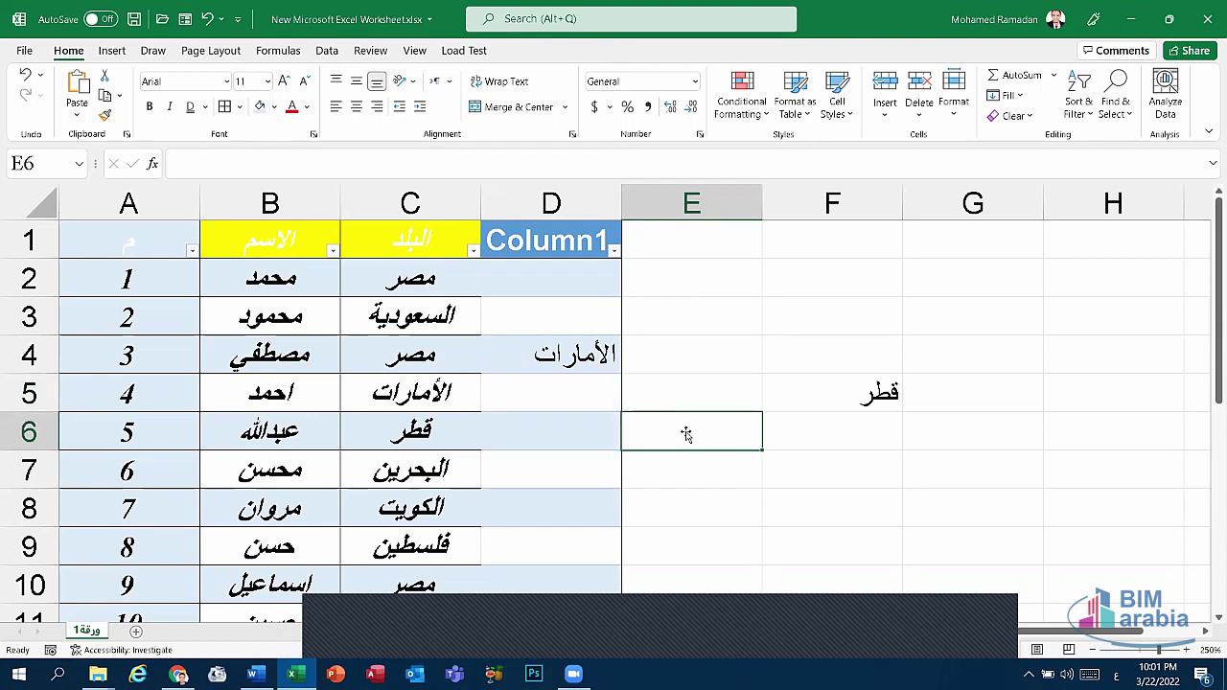
{"action": "left_click", "coordinate": [653, 636]}
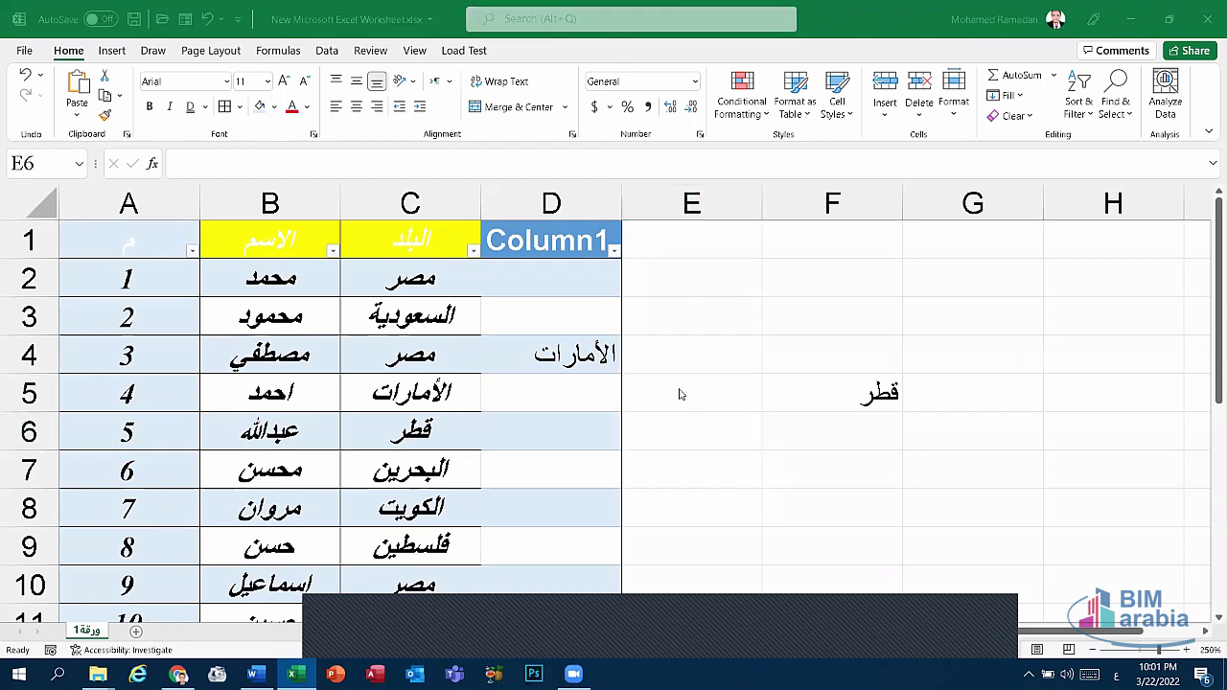
{"action": "left_click", "coordinate": [743, 144]}
{"action": "left_click", "coordinate": [699, 423]}
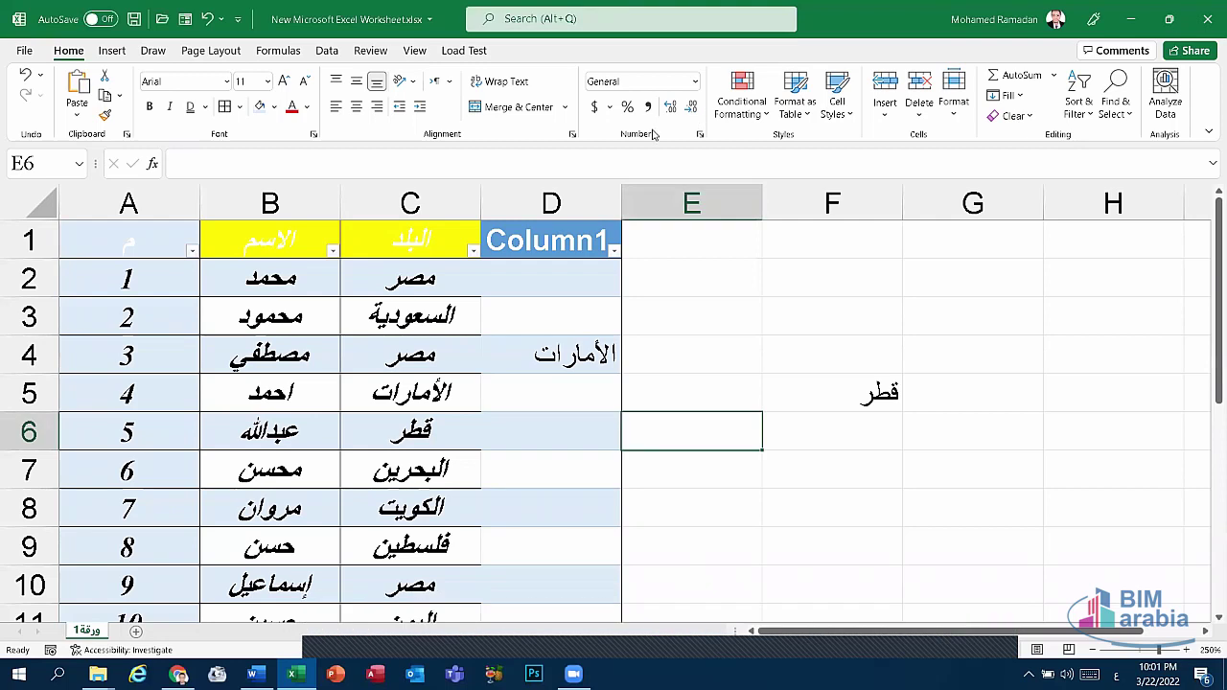